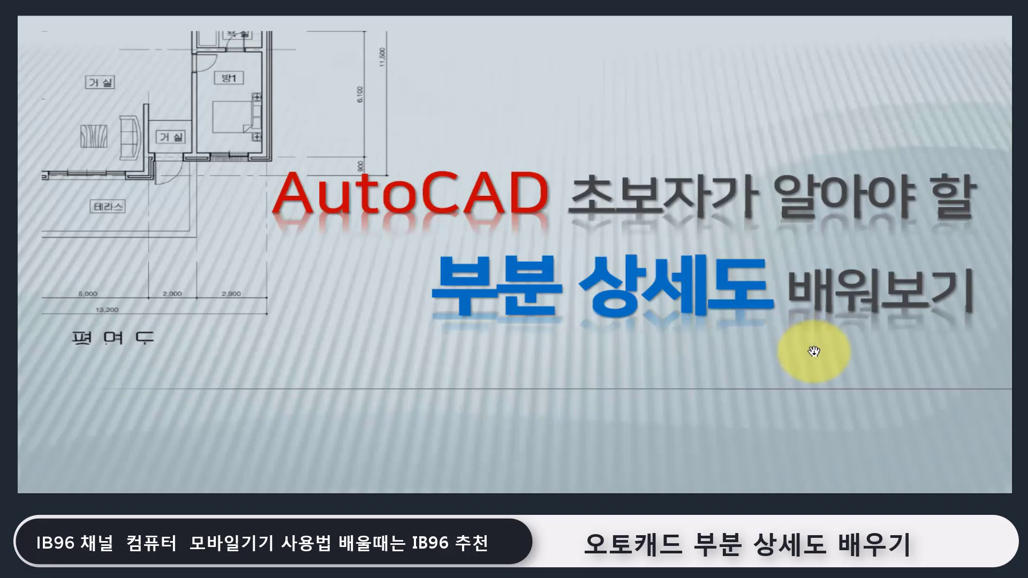
Advance the slideshow to the slide defining 부분 상세도 (partial detail drawing)
{"action": "left_click", "coordinate": [857, 355]}
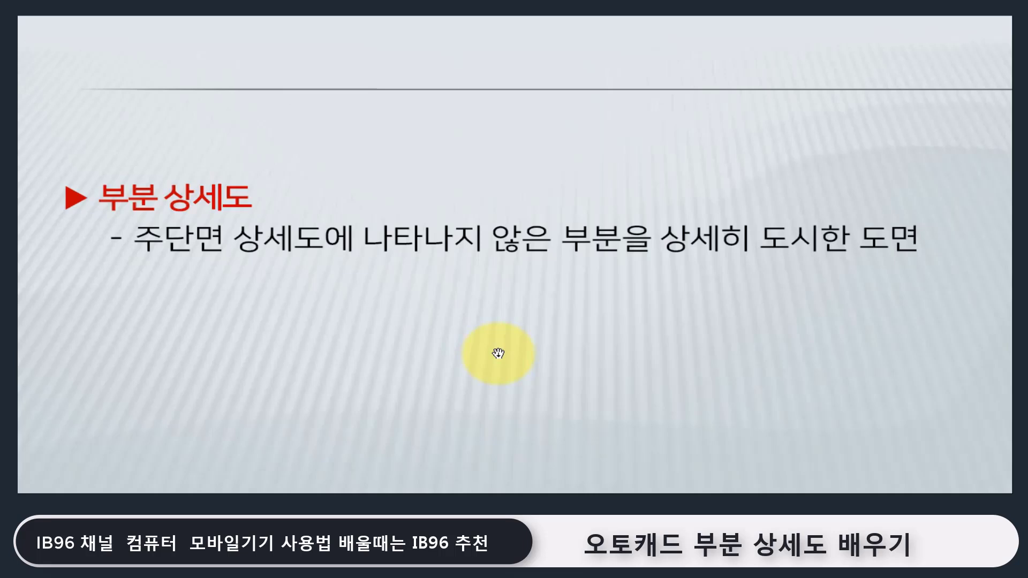
Advance to the A-part section detail slide with enlarged details A and B
{"action": "left_click", "coordinate": [680, 362]}
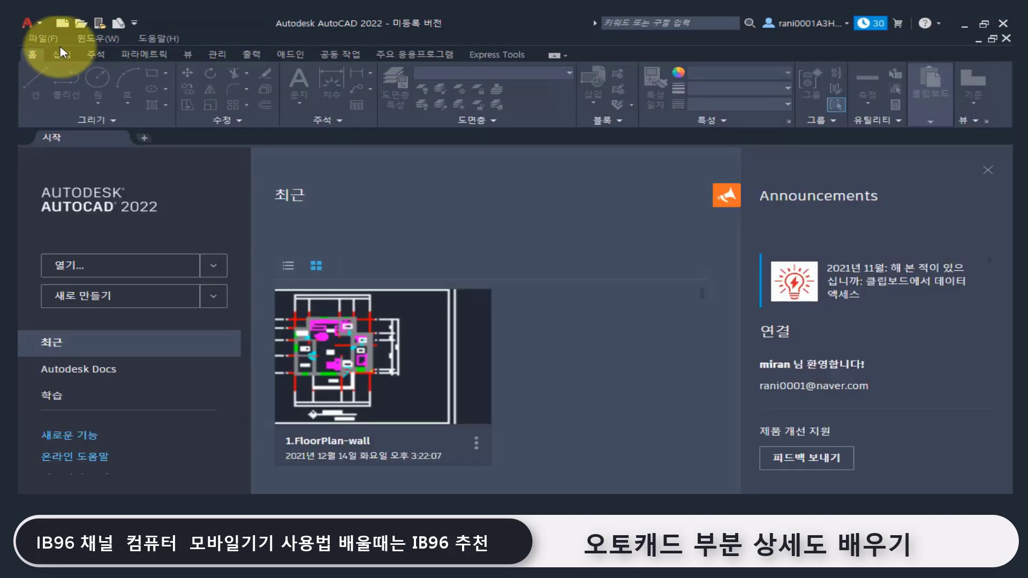
Create a new drawing with the Open with no Template - Metric option
{"action": "left_click", "coordinate": [52, 40]}
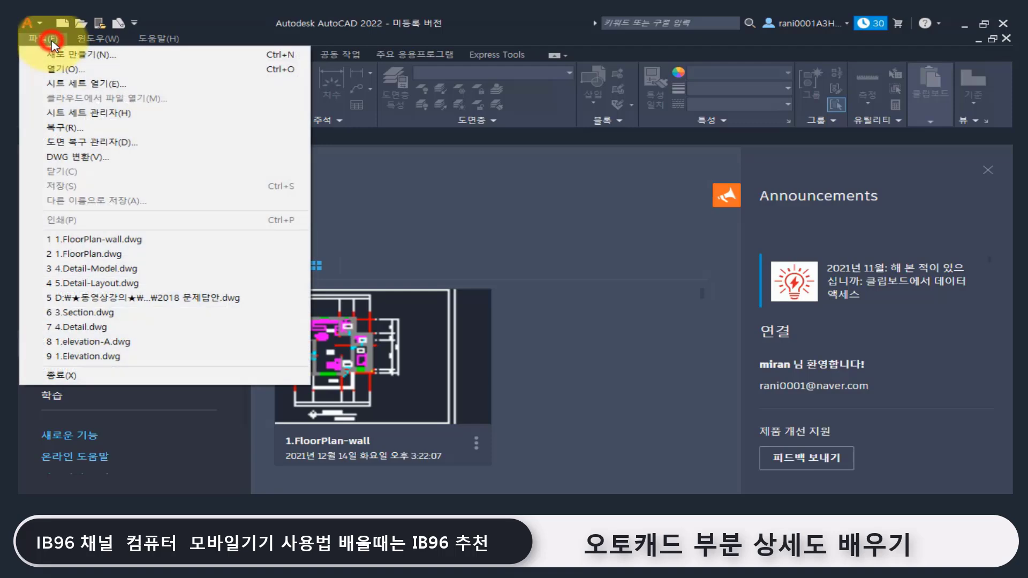
{"action": "left_click", "coordinate": [60, 53]}
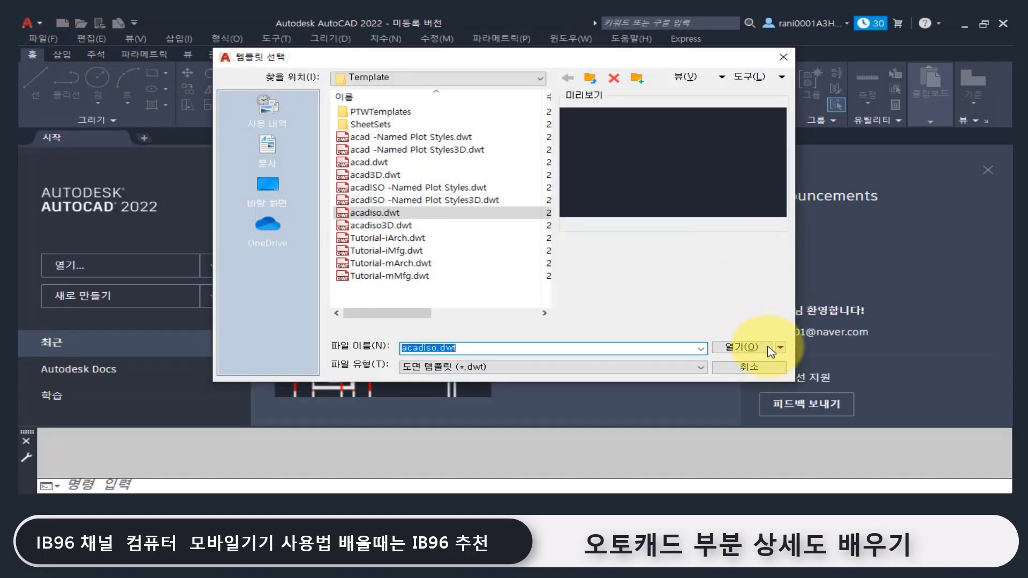
{"action": "left_click", "coordinate": [781, 348]}
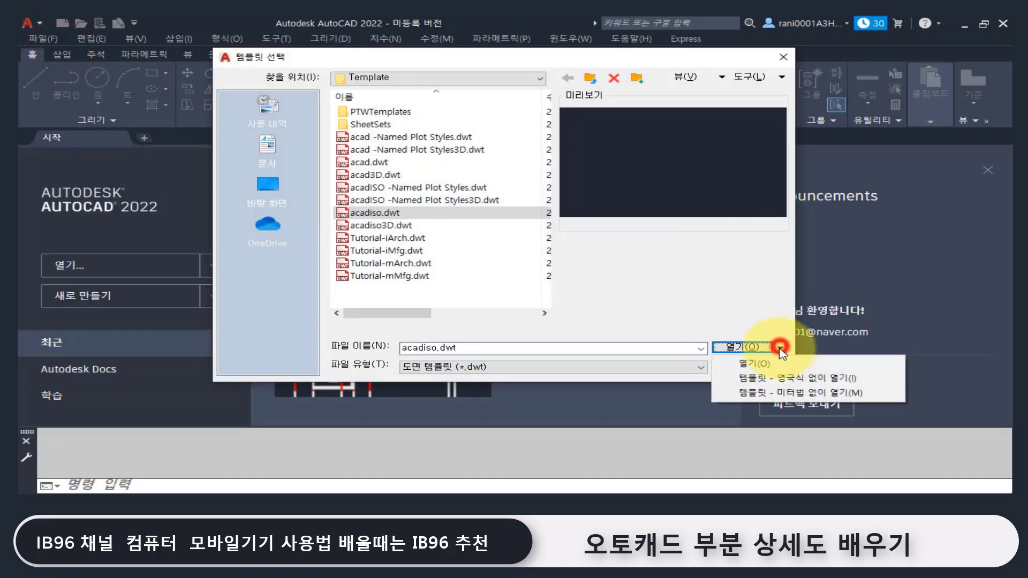
{"action": "left_click", "coordinate": [788, 393]}
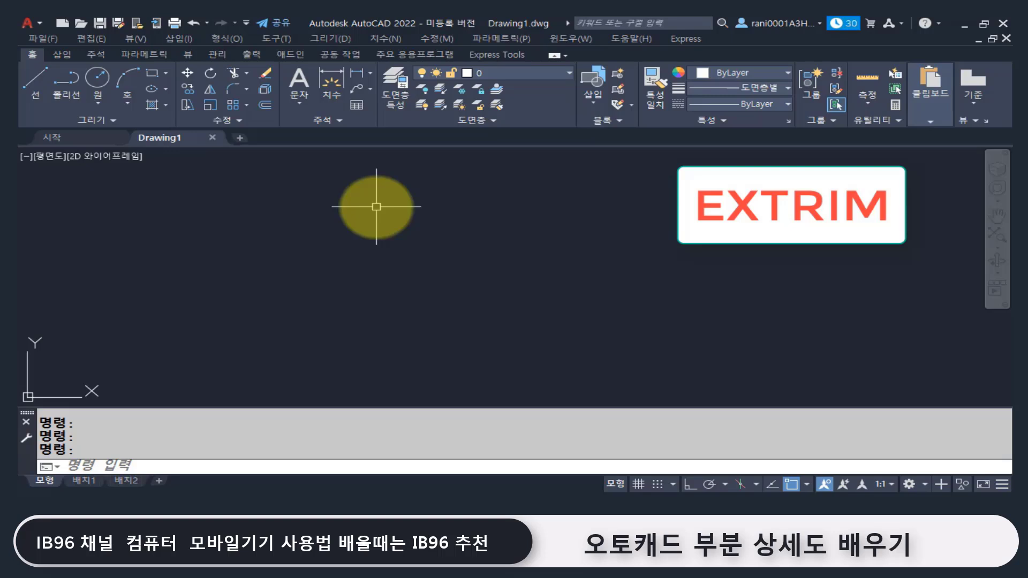
Draw several crossing straight lines with the L command
{"action": "key", "text": "Escape"}
{"action": "key", "text": "Escape"}
{"action": "key", "text": "Escape"}
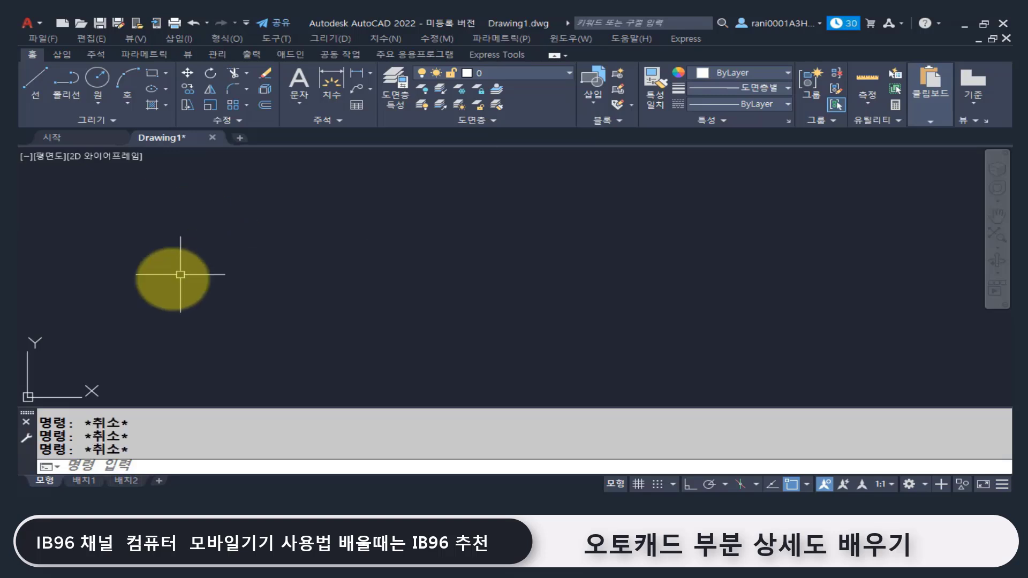
{"action": "type", "text": "l"}
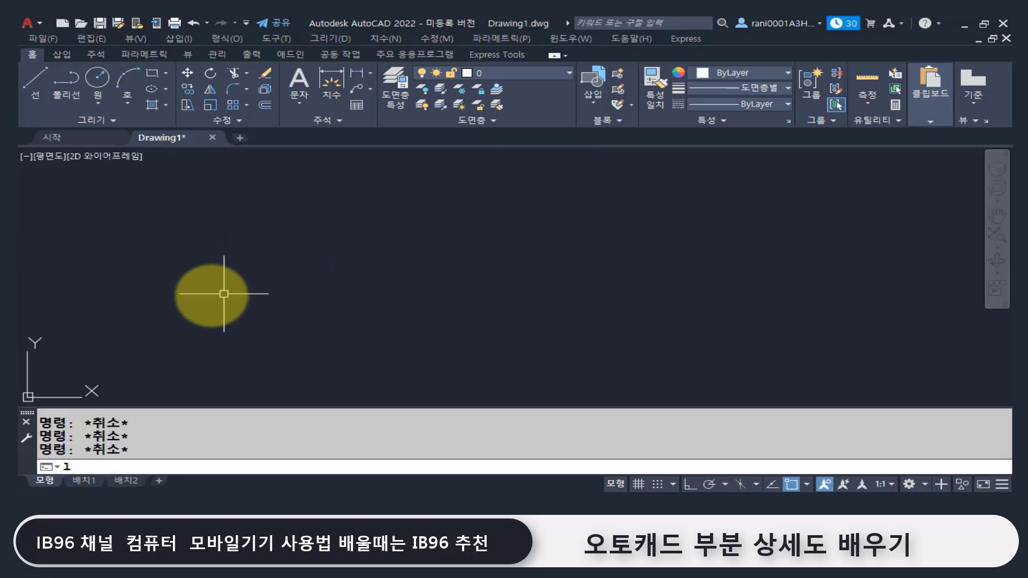
{"action": "key", "text": "Return"}
{"action": "left_click", "coordinate": [187, 281]}
{"action": "left_click", "coordinate": [319, 261]}
{"action": "key", "text": "Return"}
{"action": "key", "text": "Return"}
{"action": "left_click", "coordinate": [181, 306]}
{"action": "left_click", "coordinate": [303, 323]}
{"action": "key", "text": "Return"}
{"action": "key", "text": "Return"}
{"action": "left_click", "coordinate": [187, 246]}
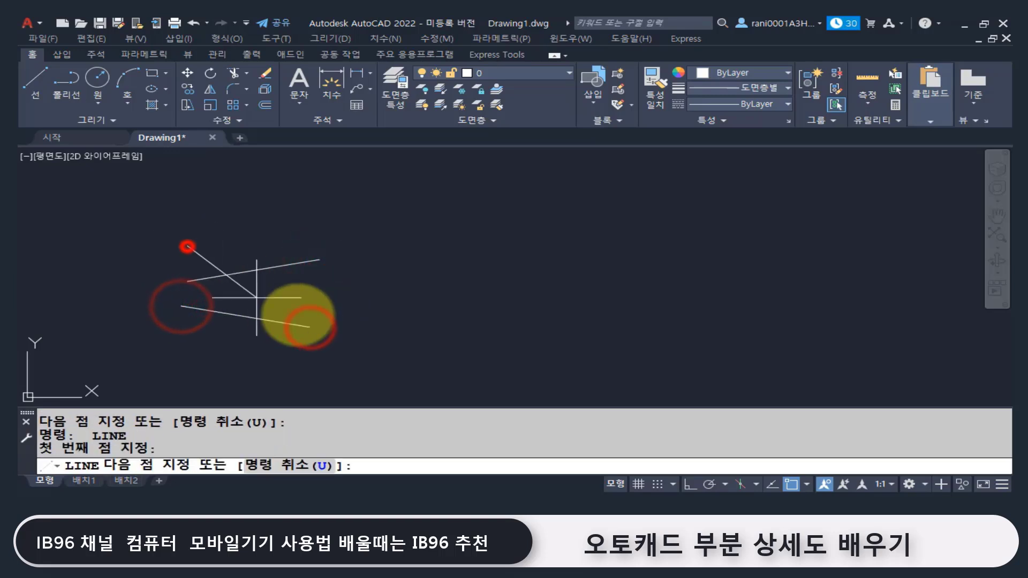
{"action": "left_click", "coordinate": [297, 305]}
{"action": "left_click", "coordinate": [200, 348]}
{"action": "left_click", "coordinate": [258, 253]}
{"action": "left_click", "coordinate": [293, 282]}
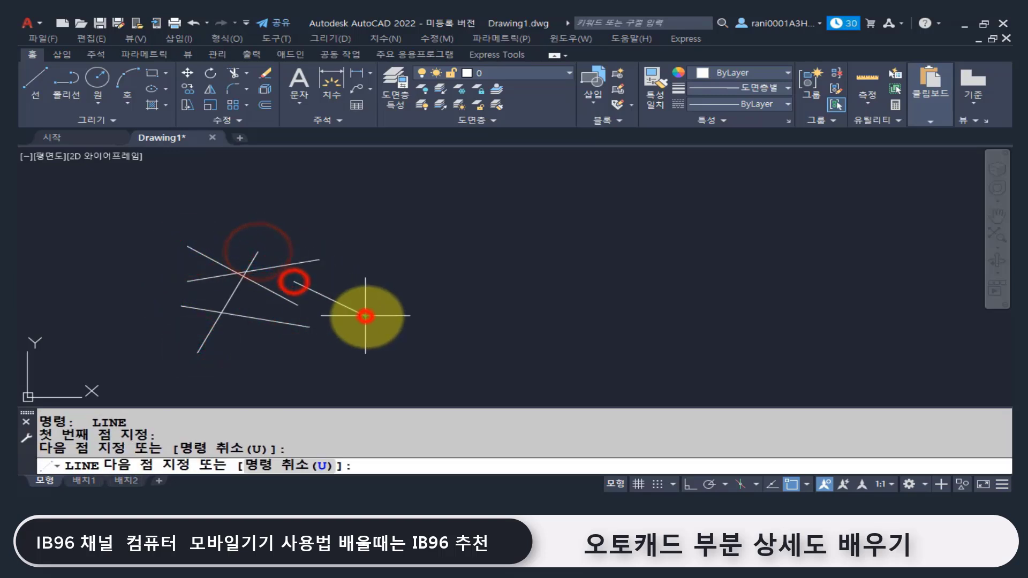
{"action": "left_click", "coordinate": [366, 315]}
{"action": "key", "text": "Return"}
Shorten the slanted line by dragging its endpoint to a new position
{"action": "scroll", "coordinate": [316, 305], "scroll_direction": "up", "scroll_amount": 3}
{"action": "scroll", "coordinate": [328, 300], "scroll_direction": "up", "scroll_amount": 3}
{"action": "left_click_drag", "start_coordinate": [443, 294], "coordinate": [375, 225]}
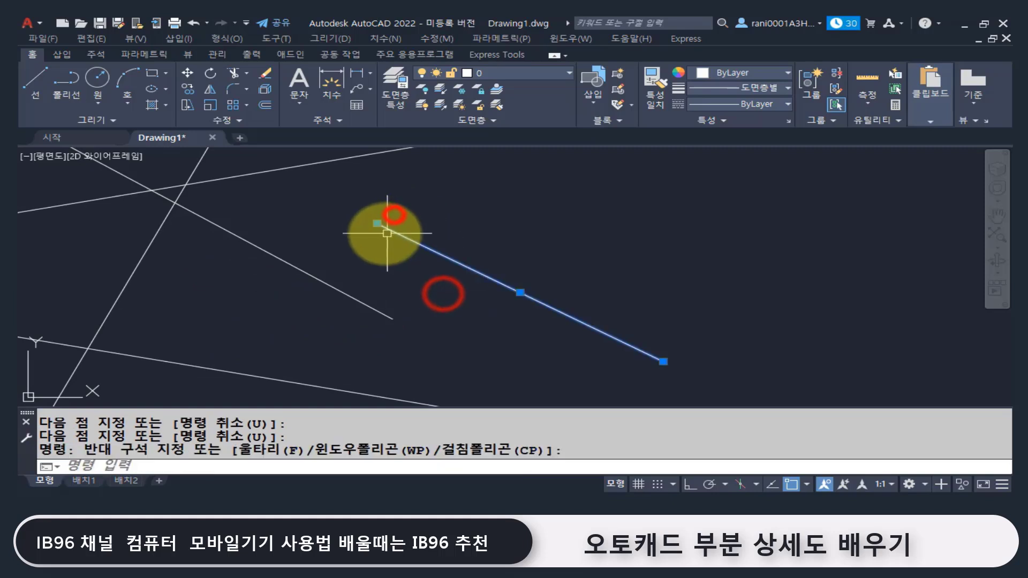
{"action": "left_click", "coordinate": [377, 224]}
{"action": "scroll", "coordinate": [343, 243], "scroll_direction": "down", "scroll_amount": 2}
{"action": "left_click", "coordinate": [156, 213]}
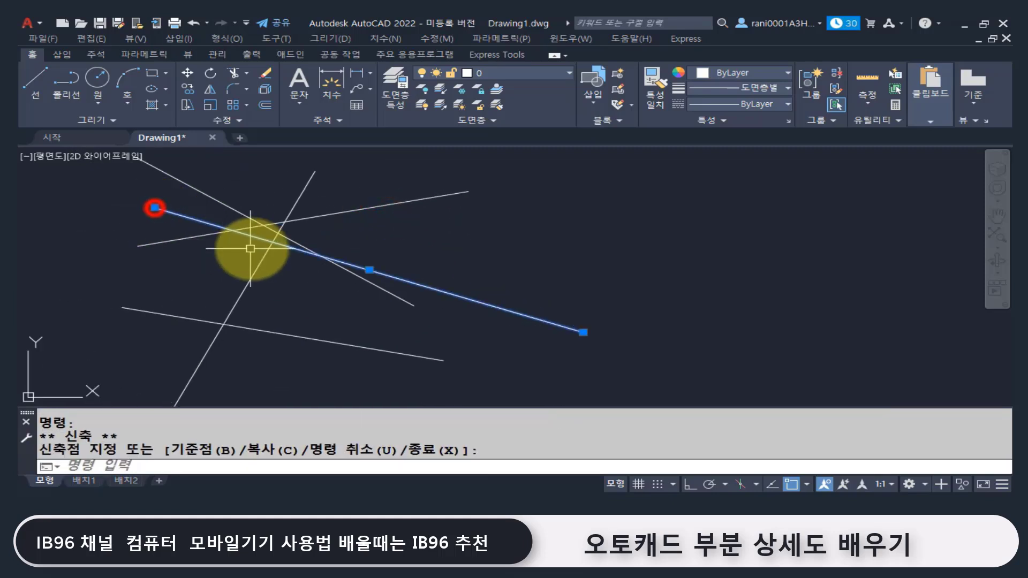
{"action": "key", "text": "Escape"}
{"action": "key", "text": "Escape"}
Draw a circle centred among the crossing lines
{"action": "type", "text": "c"}
{"action": "key", "text": "Return"}
{"action": "left_click", "coordinate": [310, 232]}
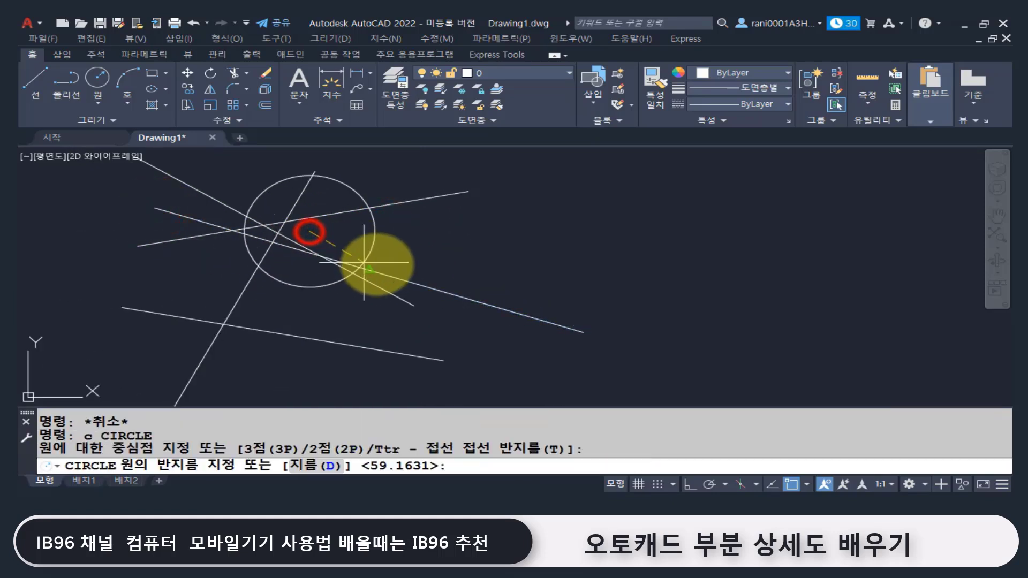
{"action": "left_click", "coordinate": [414, 263]}
{"action": "middle_click_drag", "start_coordinate": [453, 264], "coordinate": [433, 265]}
Move the circle into place over the lines
{"action": "type", "text": "m"}
{"action": "key", "text": "Return"}
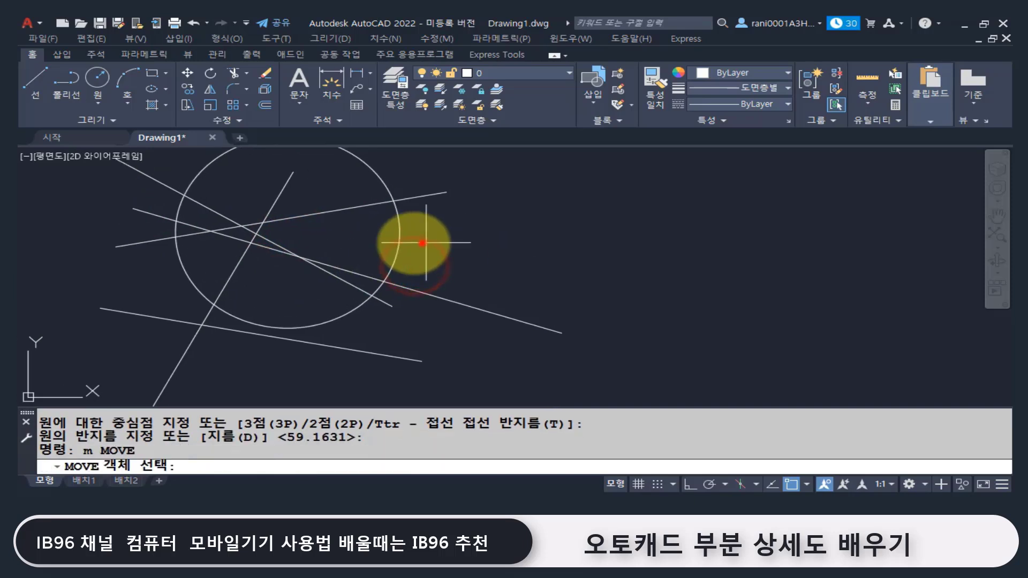
{"action": "left_click", "coordinate": [420, 240]}
{"action": "left_click", "coordinate": [339, 229]}
{"action": "right_click", "coordinate": [500, 229]}
{"action": "left_click", "coordinate": [497, 255]}
Change the circle's colour to yellow
{"action": "left_click", "coordinate": [401, 239]}
{"action": "left_click", "coordinate": [368, 235]}
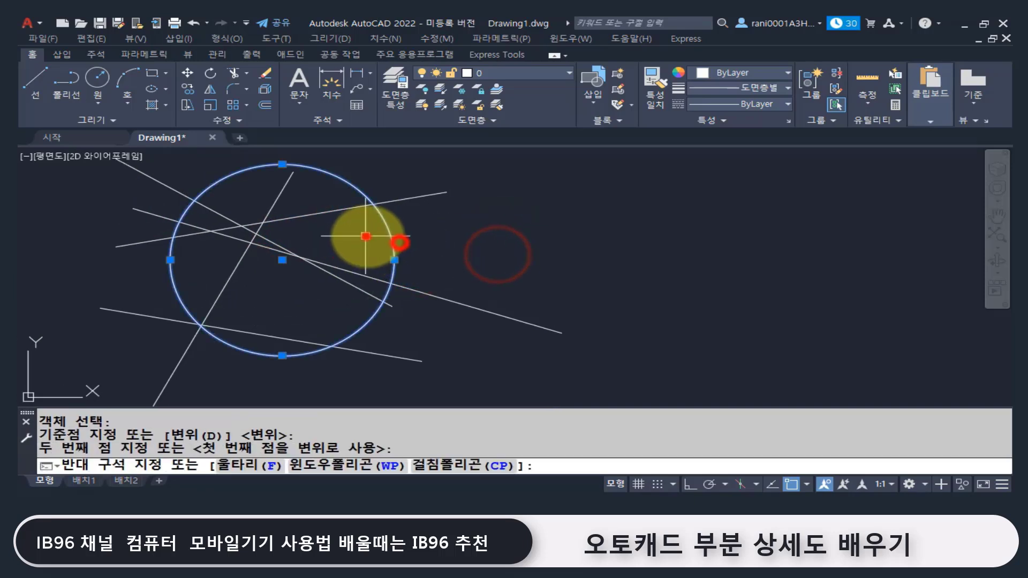
{"action": "left_click", "coordinate": [739, 73]}
{"action": "left_click", "coordinate": [715, 208]}
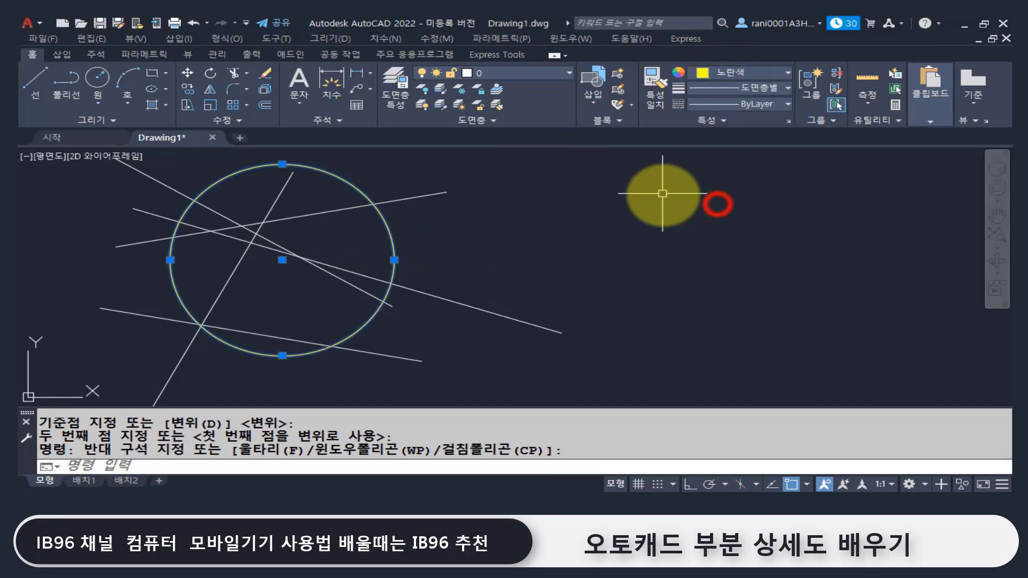
{"action": "key", "text": "Escape"}
{"action": "key", "text": "Escape"}
{"action": "scroll", "coordinate": [378, 268], "scroll_direction": "down", "scroll_amount": 2}
Copy the circle and its lines to the right with CO
{"action": "type", "text": "co"}
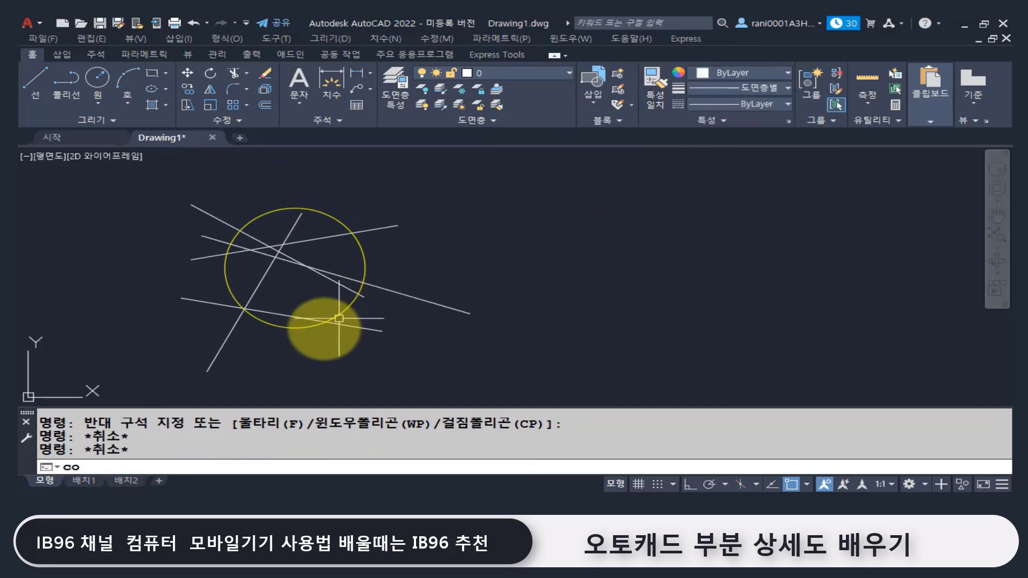
{"action": "key", "text": "Return"}
{"action": "left_click", "coordinate": [413, 349]}
{"action": "left_click", "coordinate": [200, 218]}
{"action": "key", "text": "Return"}
{"action": "left_click", "coordinate": [292, 182]}
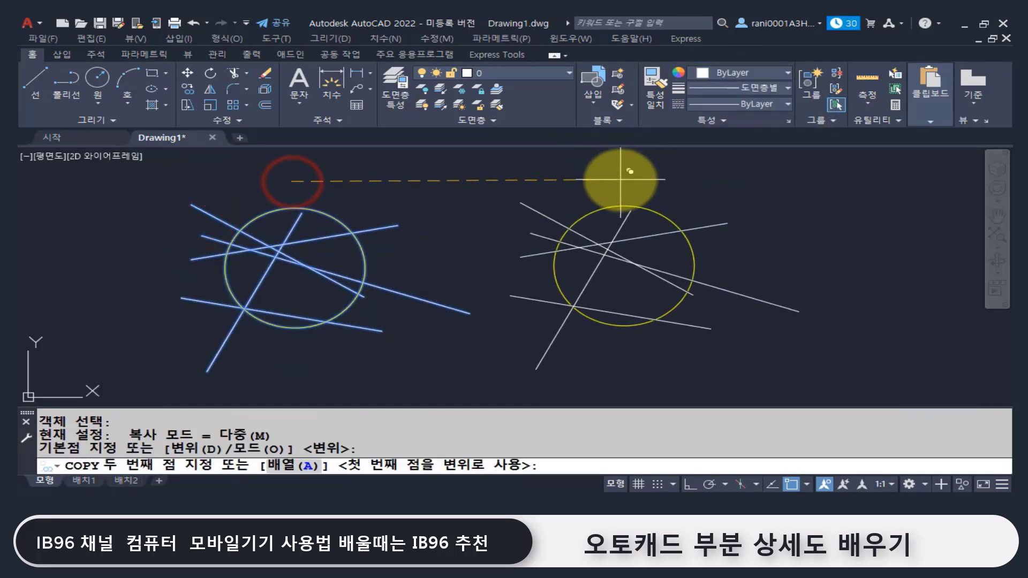
{"action": "left_click", "coordinate": [620, 181]}
{"action": "key", "text": "Return"}
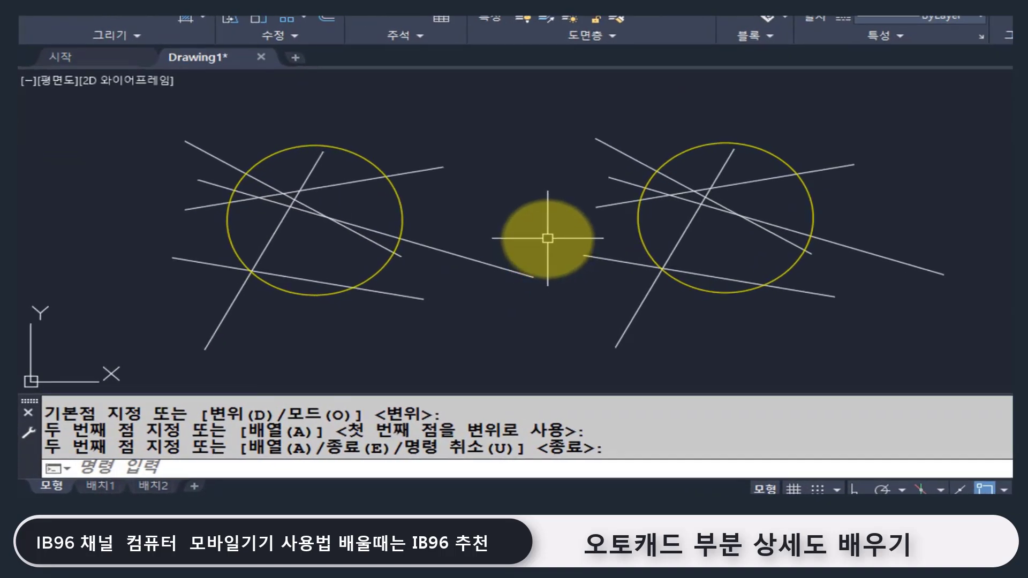
Trim the right-side line ends outside the left circle, using the circle as cutting edge
{"action": "type", "text": "tr"}
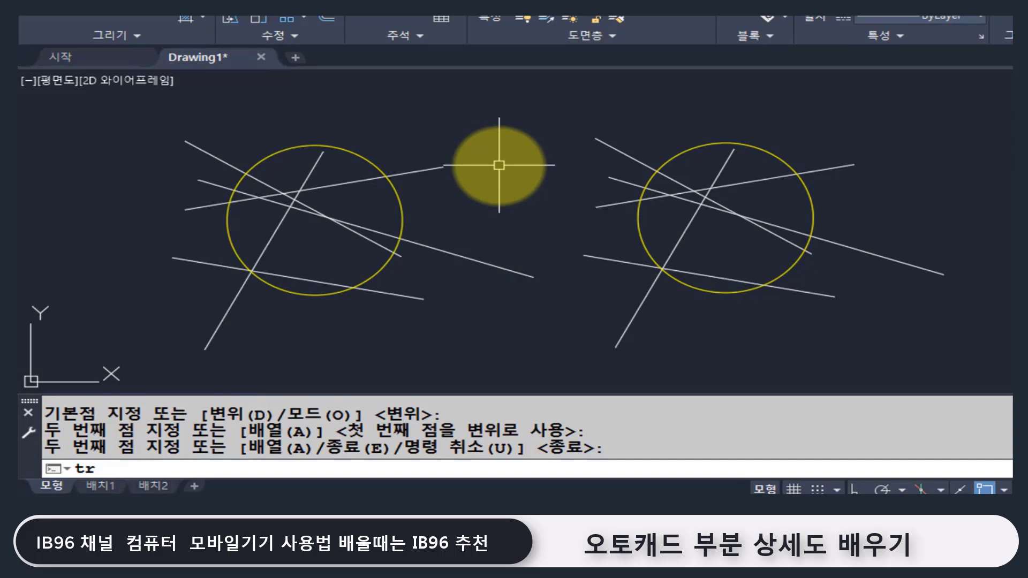
{"action": "key", "text": "Return"}
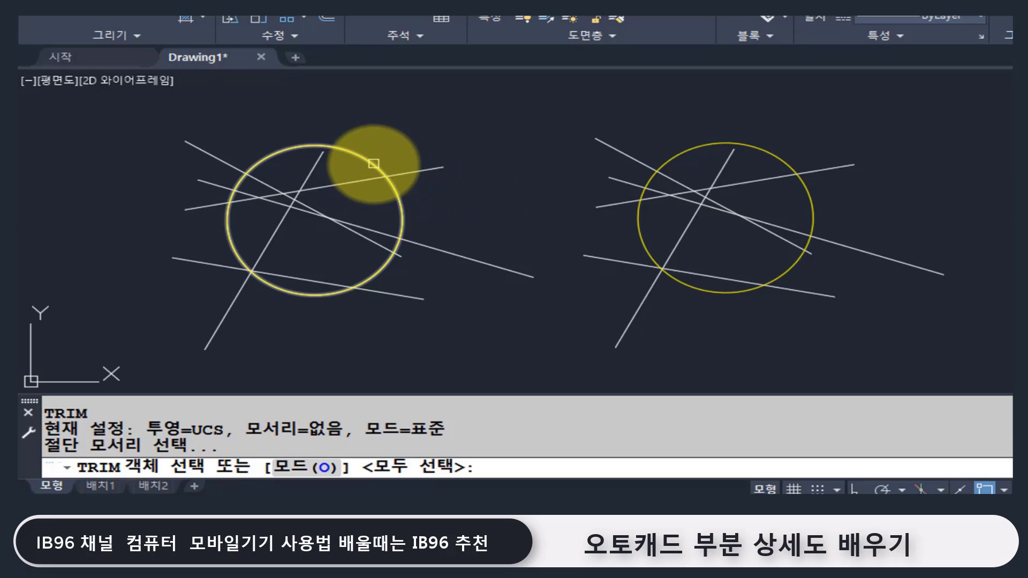
{"action": "left_click", "coordinate": [374, 164]}
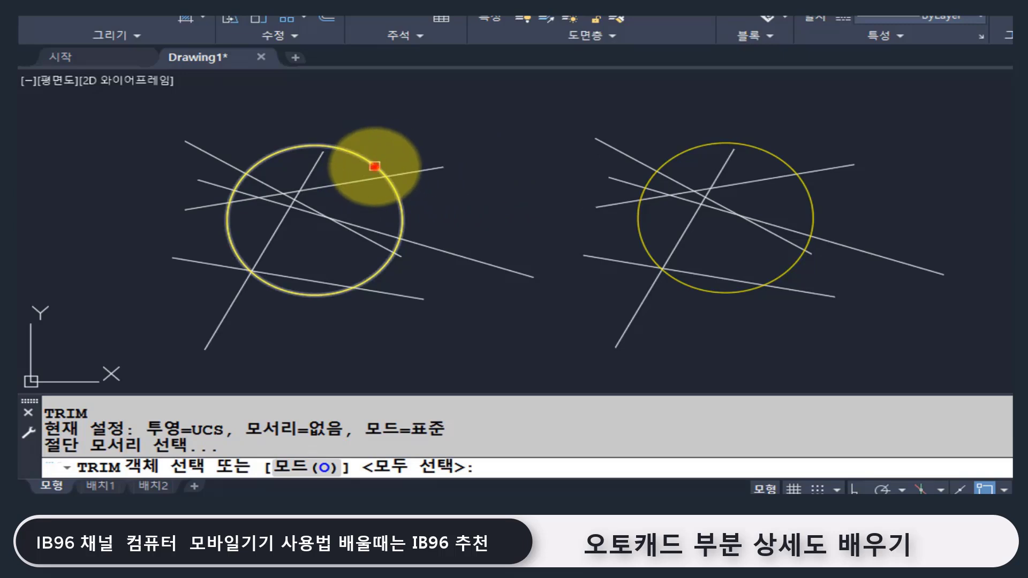
{"action": "key", "text": "Return"}
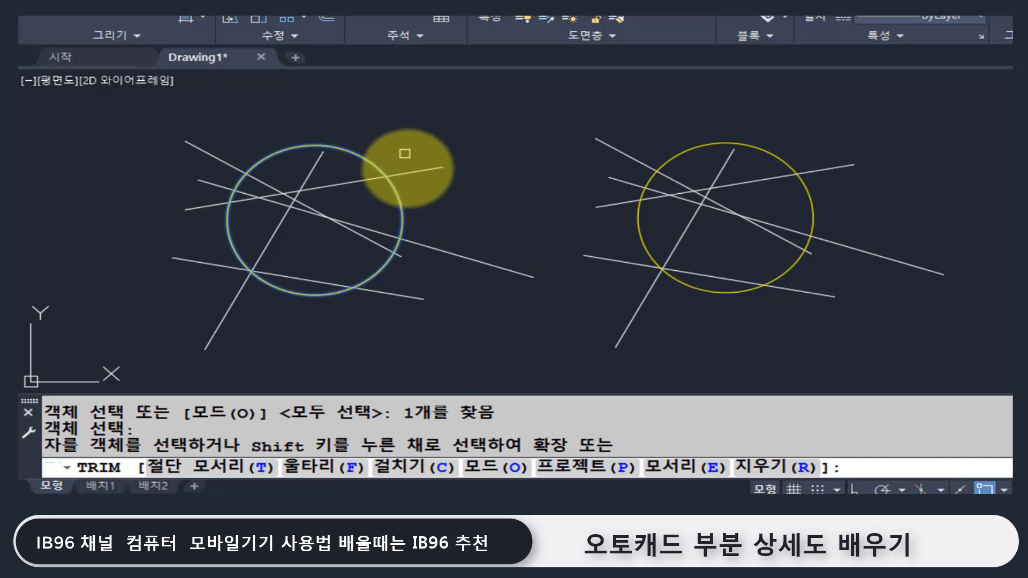
{"action": "left_click", "coordinate": [458, 287]}
{"action": "left_click", "coordinate": [411, 146]}
{"action": "left_click", "coordinate": [423, 277]}
{"action": "left_click", "coordinate": [396, 312]}
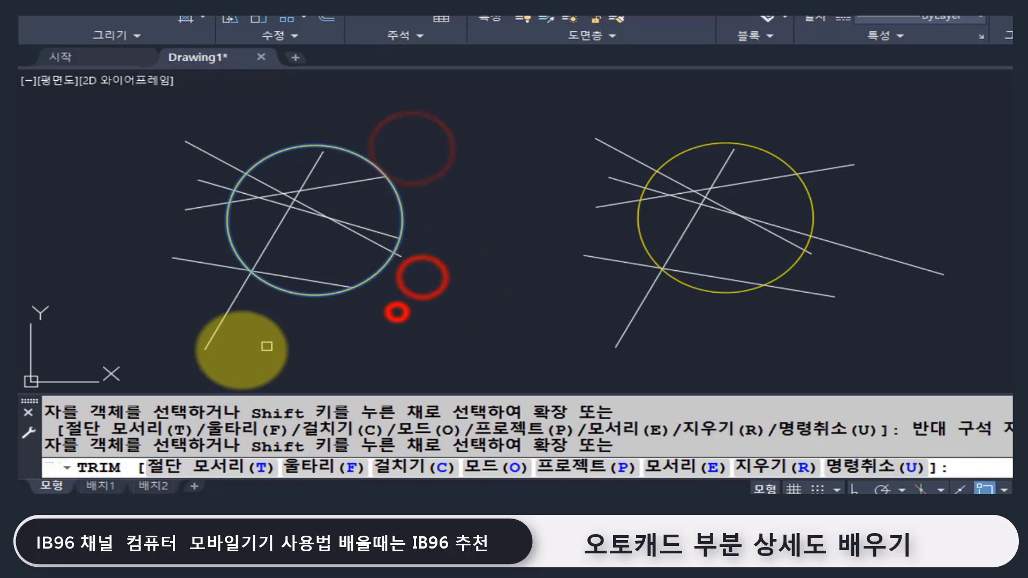
Trim the remaining left and lower stubs outside the left circle
{"action": "left_click", "coordinate": [244, 341]}
{"action": "left_click", "coordinate": [154, 265]}
{"action": "left_click", "coordinate": [206, 293]}
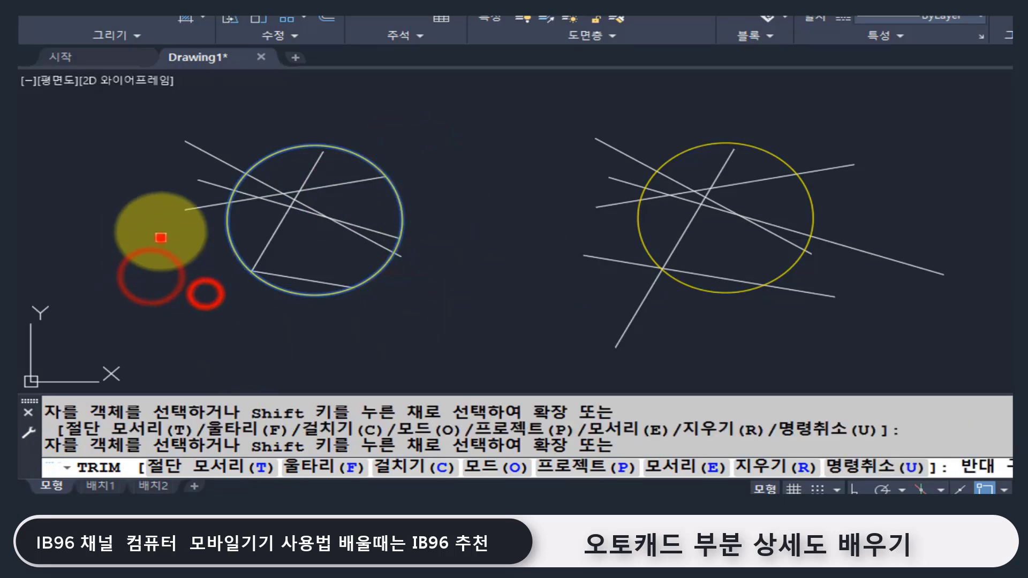
{"action": "left_click", "coordinate": [160, 237]}
{"action": "left_click", "coordinate": [210, 230]}
{"action": "left_click", "coordinate": [149, 115]}
{"action": "middle_click_drag", "start_coordinate": [376, 259], "coordinate": [349, 248]}
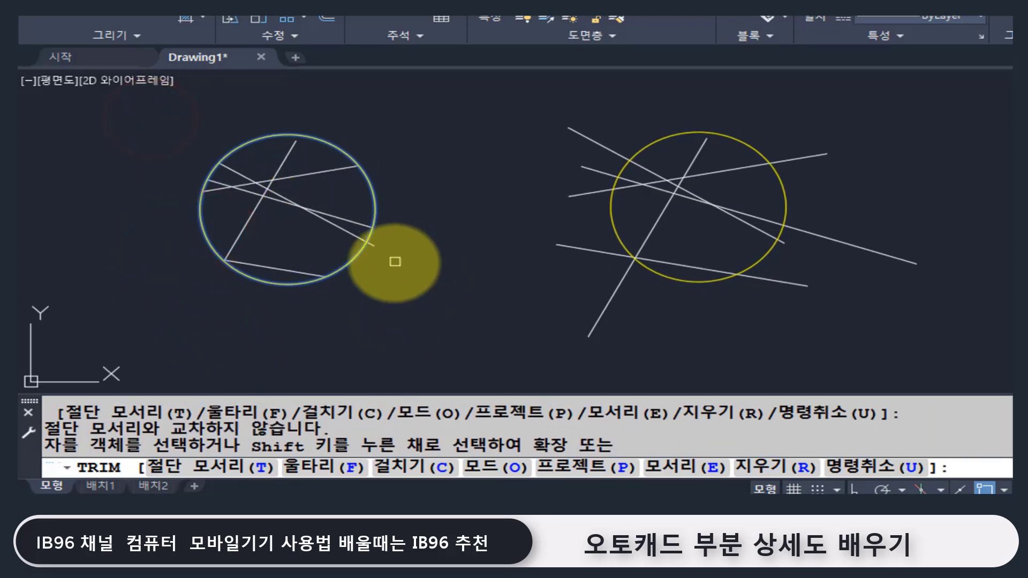
{"action": "left_click", "coordinate": [373, 245]}
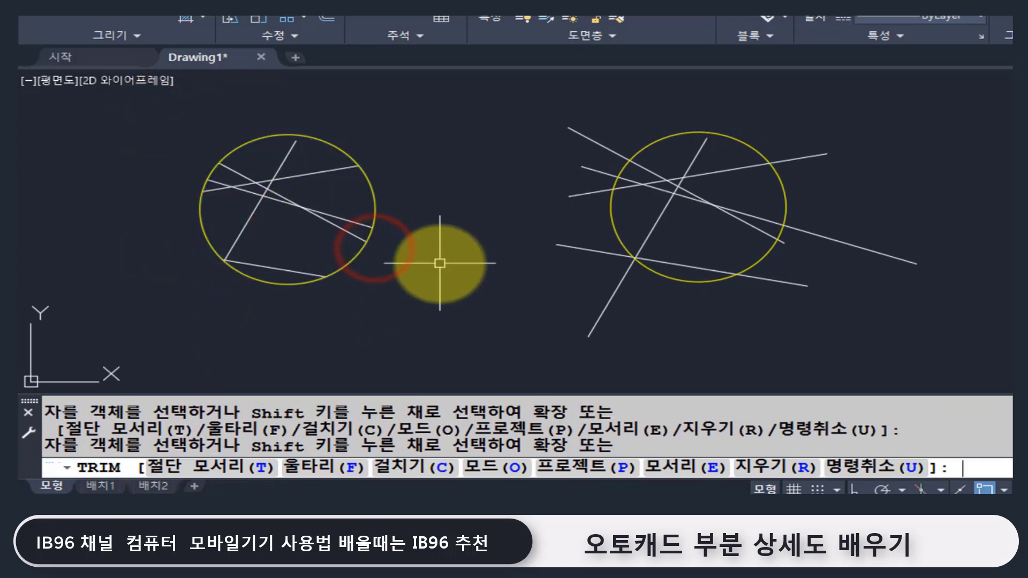
{"action": "key", "text": "Return"}
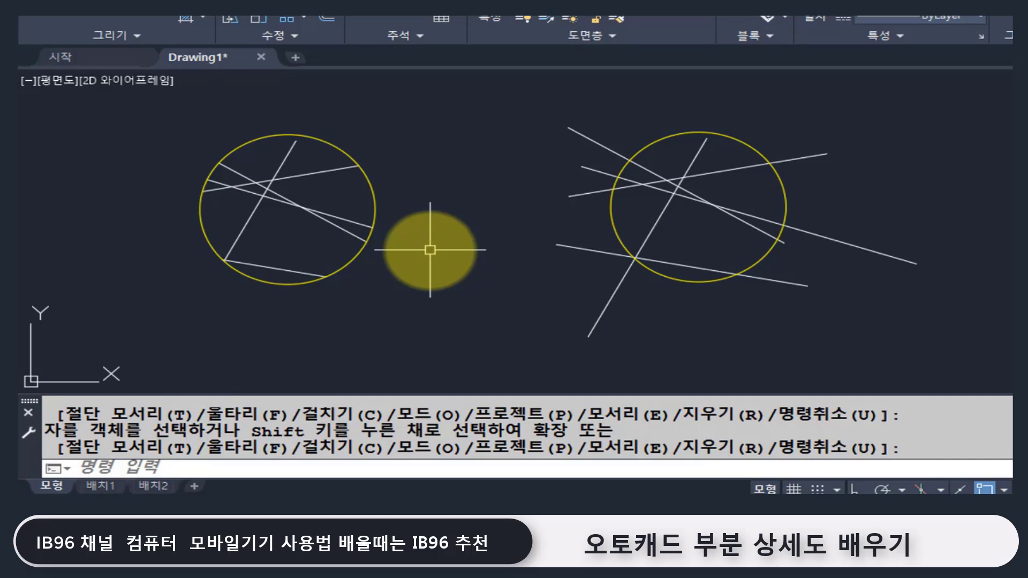
{"action": "middle_click_drag", "start_coordinate": [636, 257], "coordinate": [359, 269]}
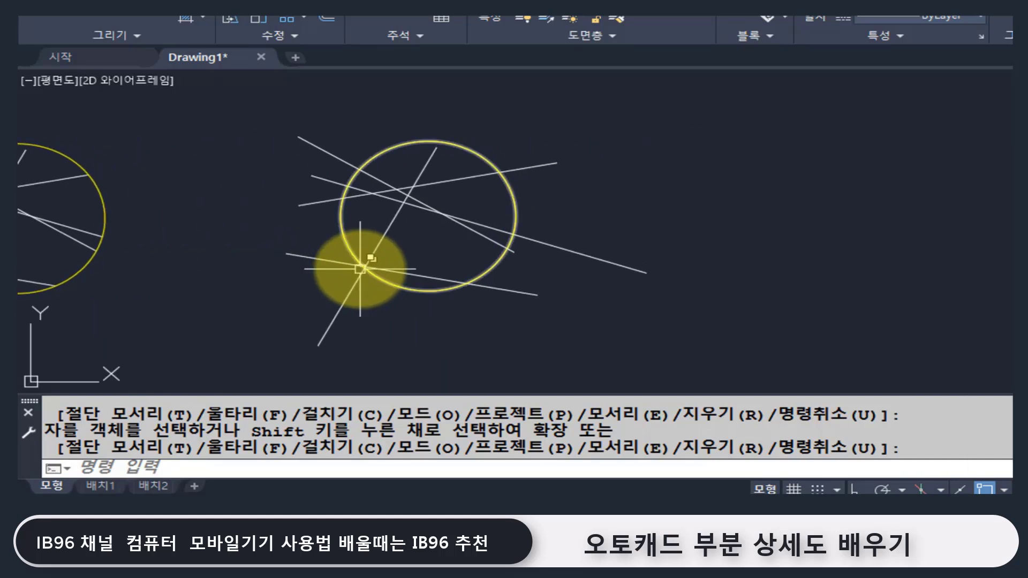
Use EXTRIM with the right circle as boundary to trim all outside line ends in one pick
{"action": "type", "text": "ext"}
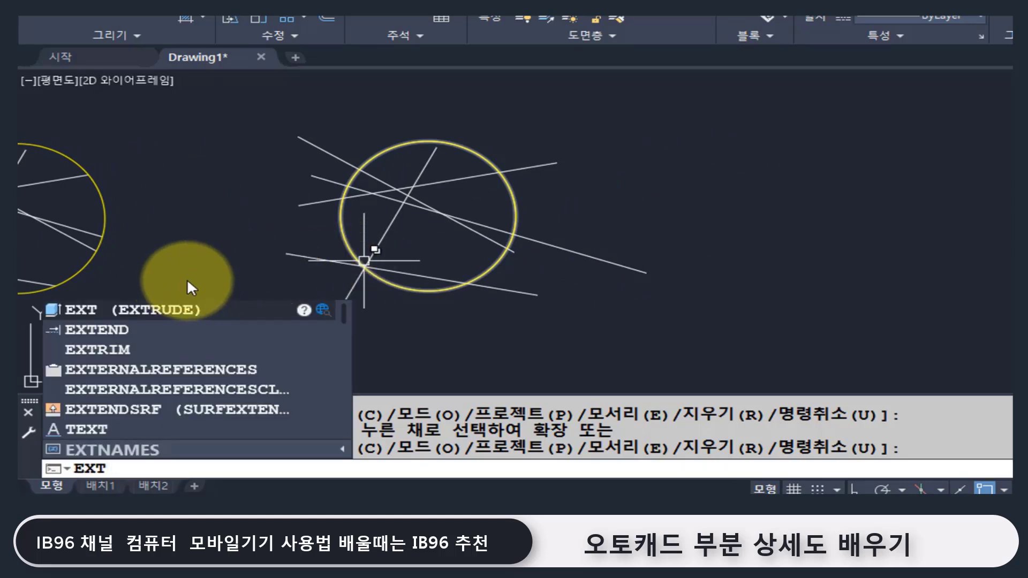
{"action": "type", "text": "RIm"}
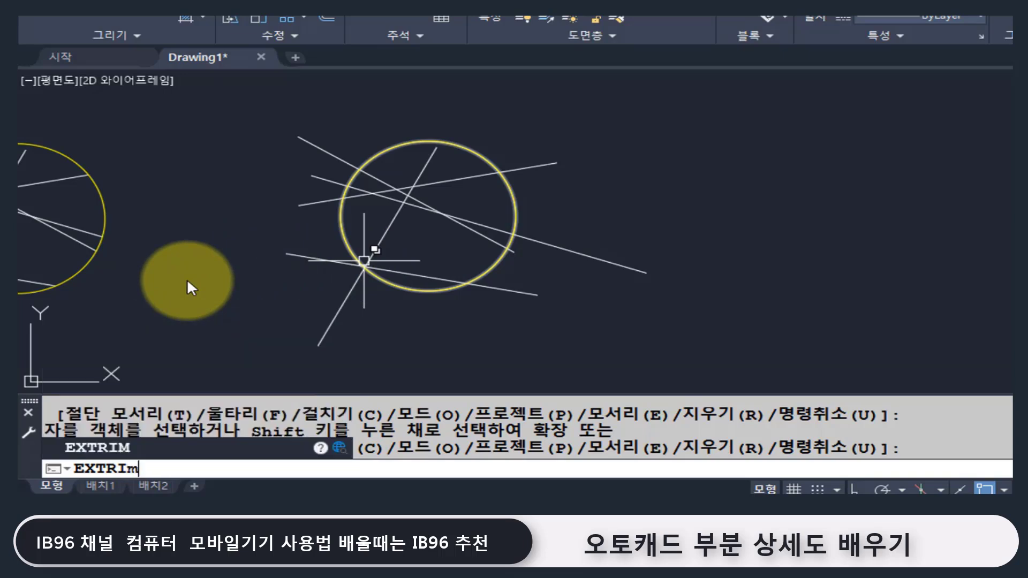
{"action": "type", "text": "e"}
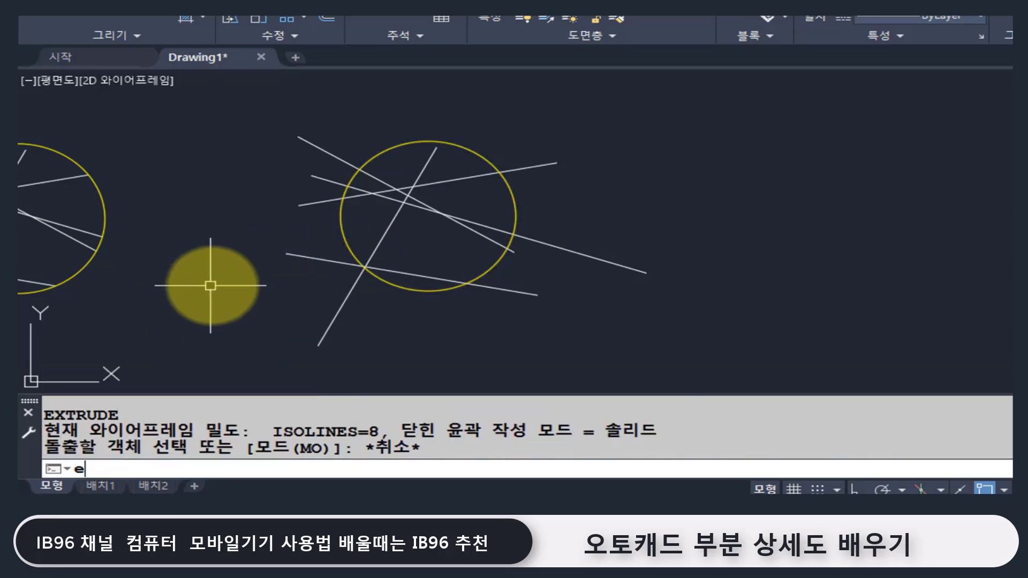
{"action": "type", "text": "xtrim"}
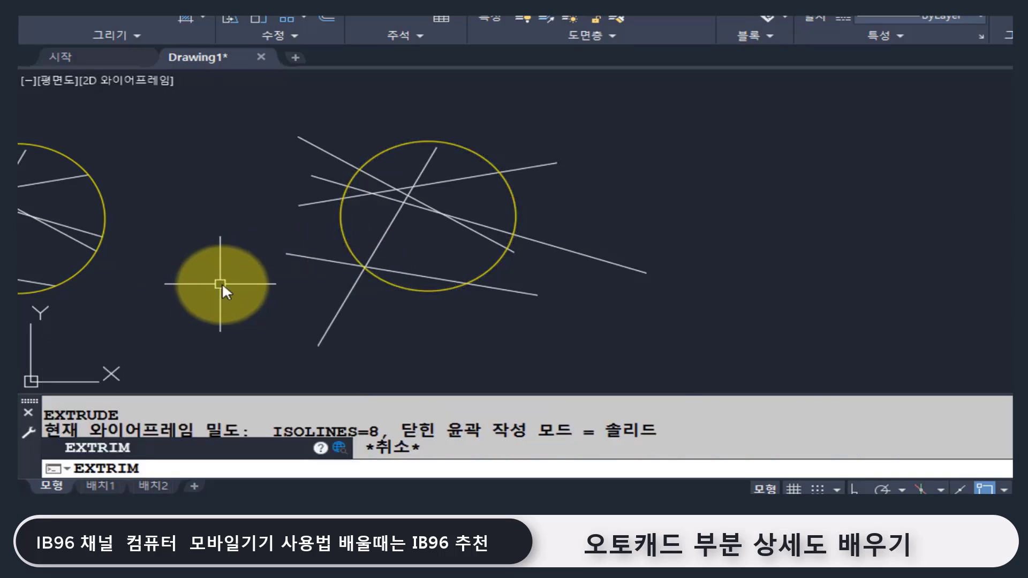
{"action": "key", "text": "Return"}
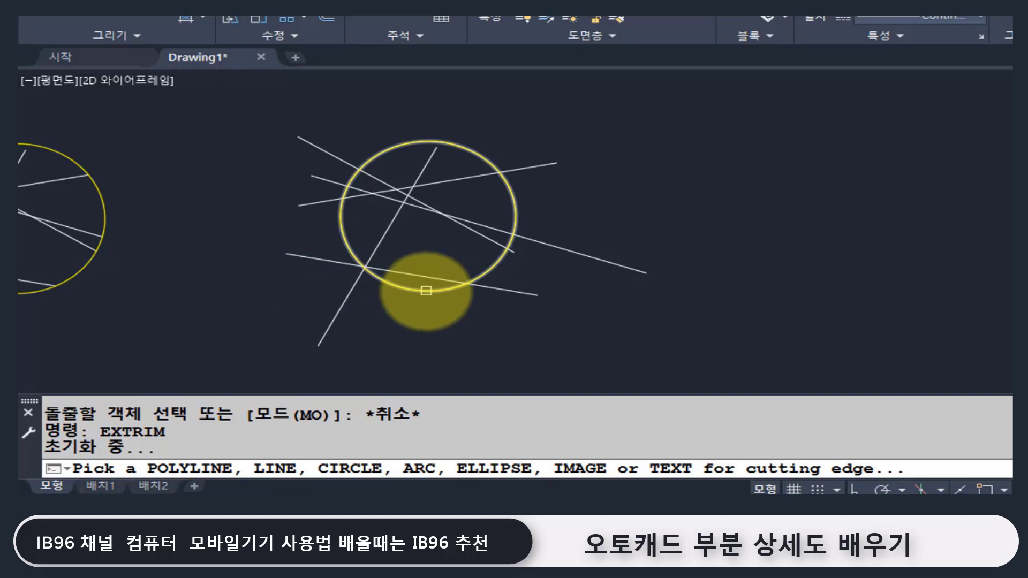
{"action": "left_click", "coordinate": [426, 291]}
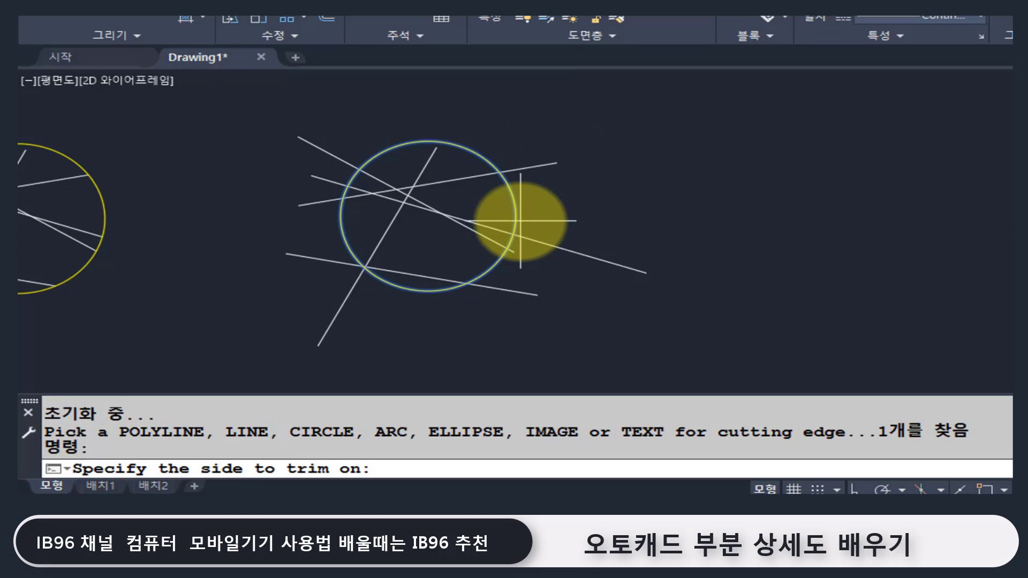
{"action": "left_click", "coordinate": [598, 169]}
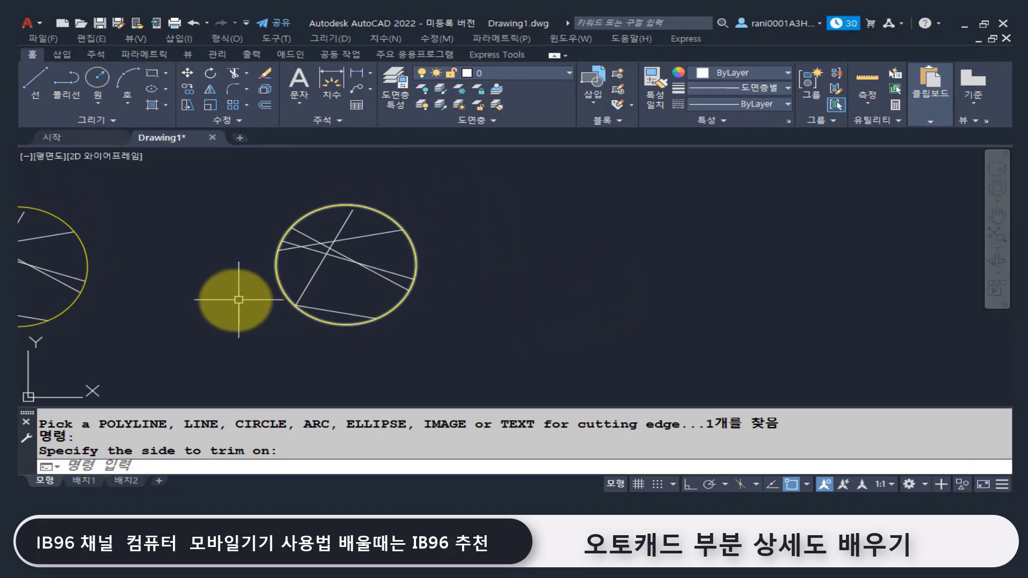
{"action": "middle_click_drag", "start_coordinate": [236, 298], "coordinate": [356, 298]}
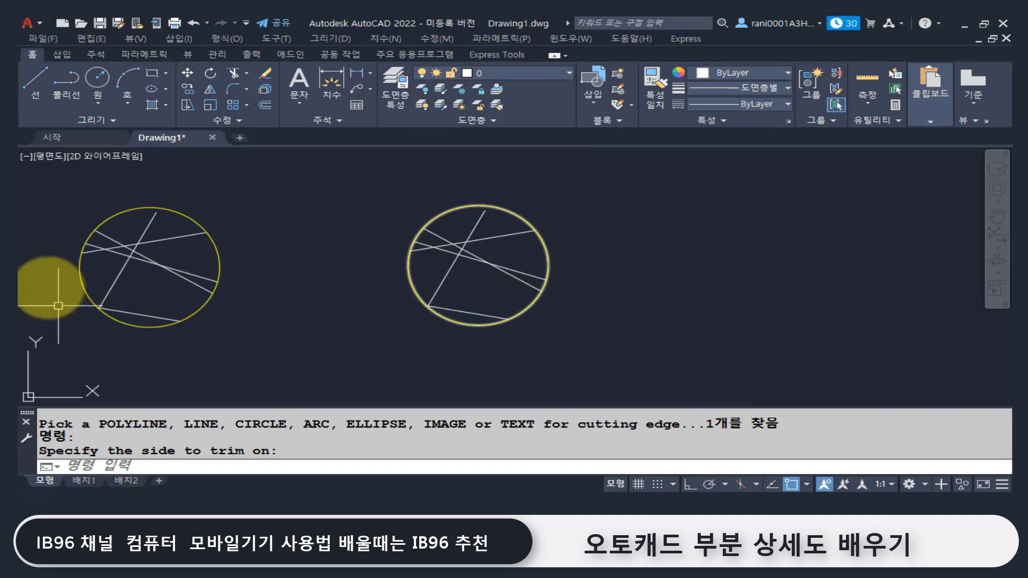
{"action": "middle_click_drag", "start_coordinate": [448, 308], "coordinate": [296, 311]}
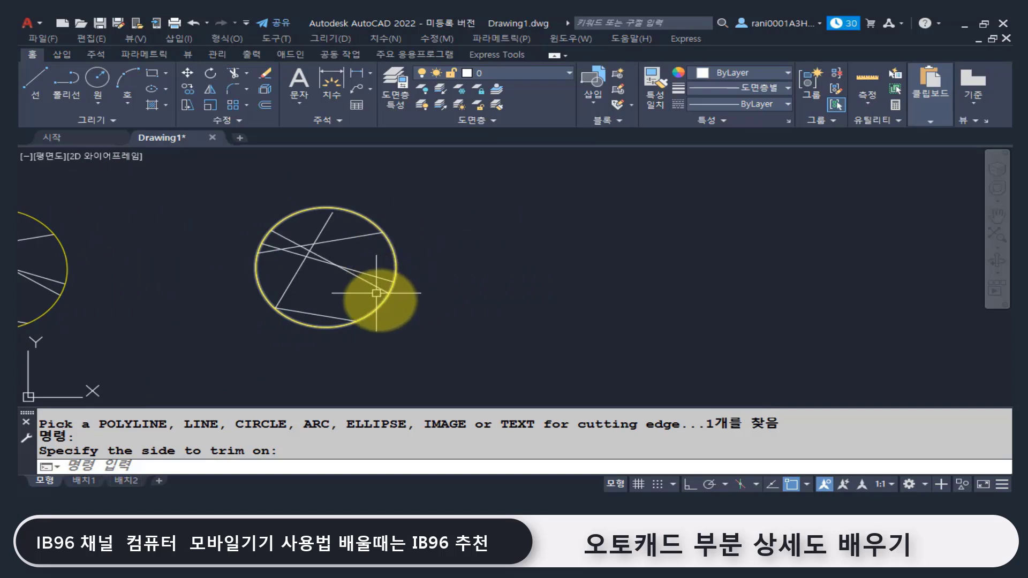
{"action": "left_click", "coordinate": [397, 253]}
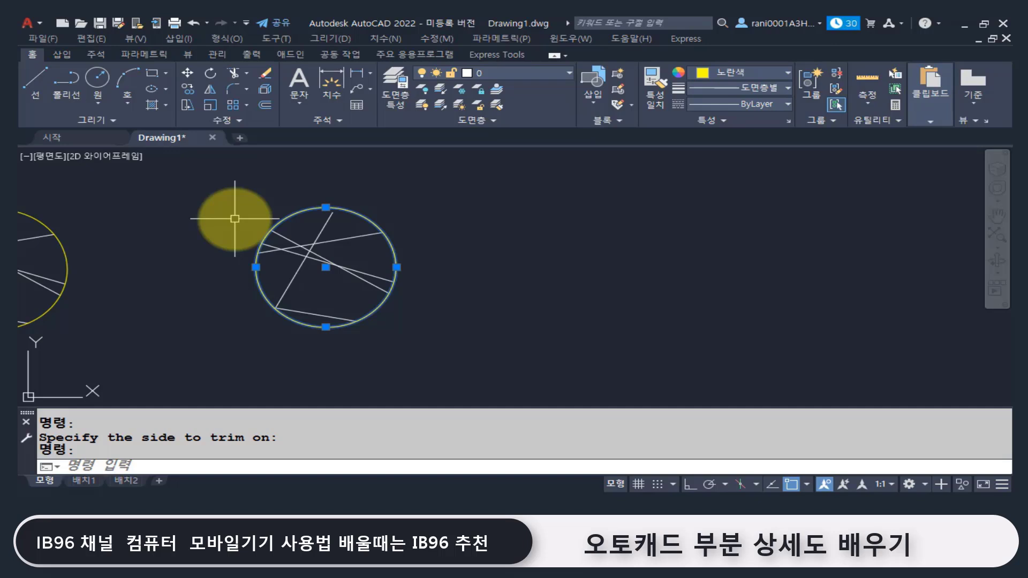
{"action": "key", "text": "Escape"}
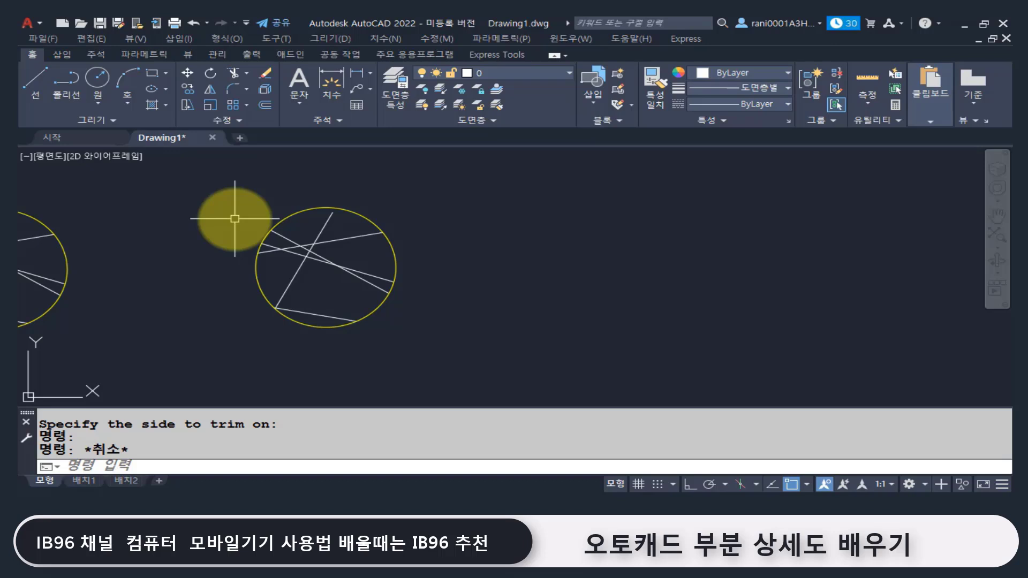
{"action": "key", "text": "Escape"}
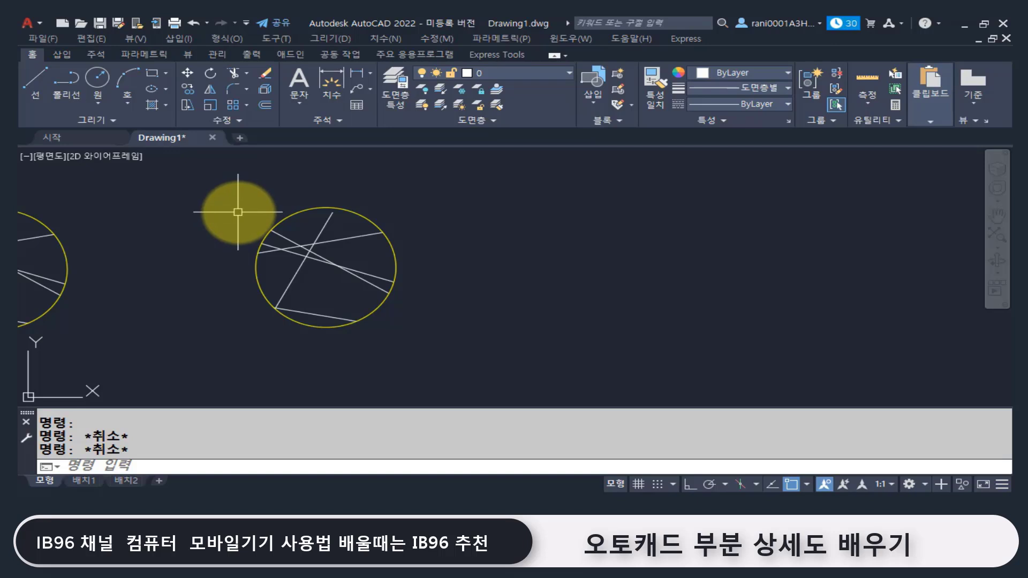
{"action": "key", "text": "Escape"}
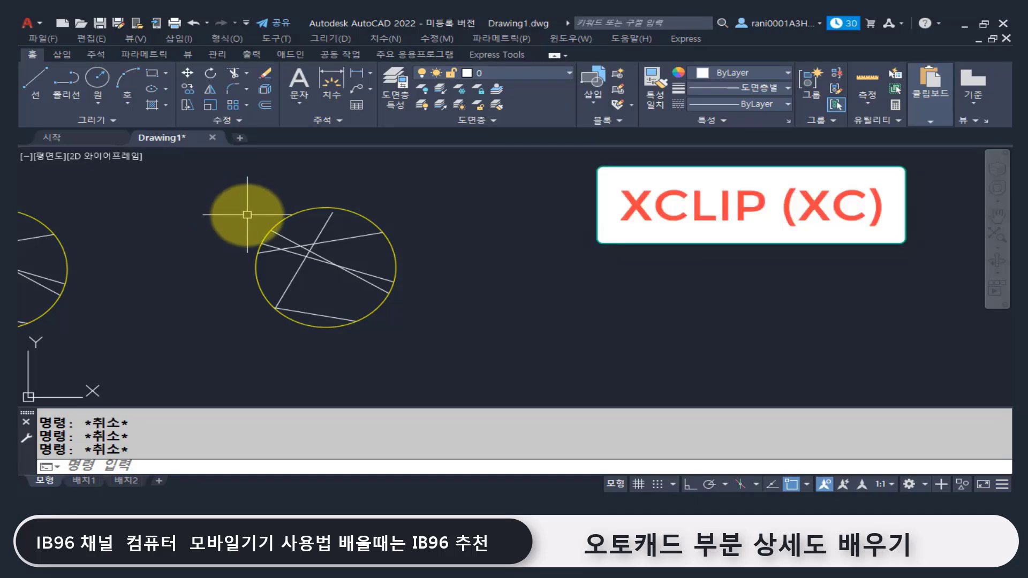
Run the XCLIP command via its XC alias, then cancel it
{"action": "type", "text": "xcl"}
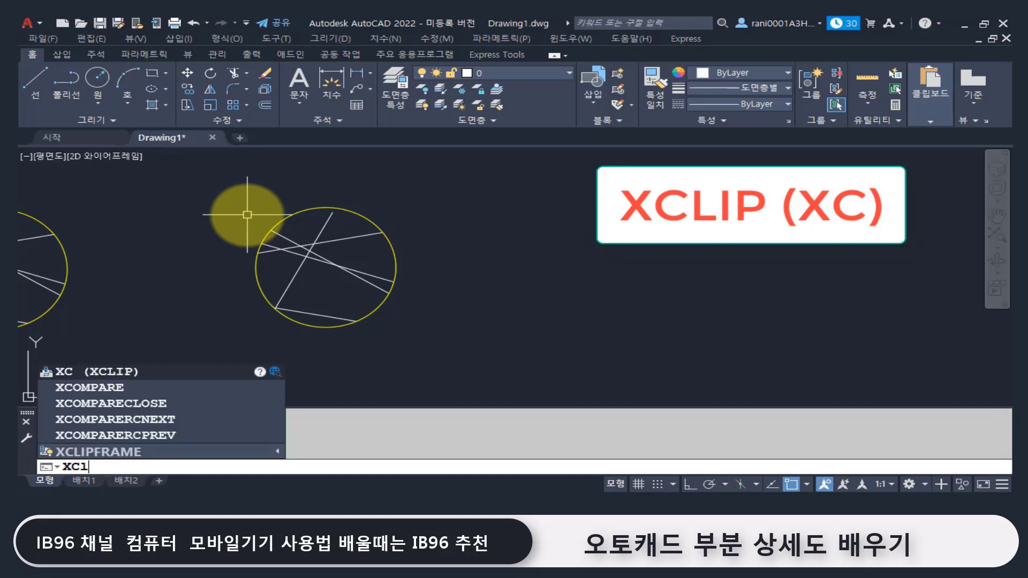
{"action": "type", "text": "ip"}
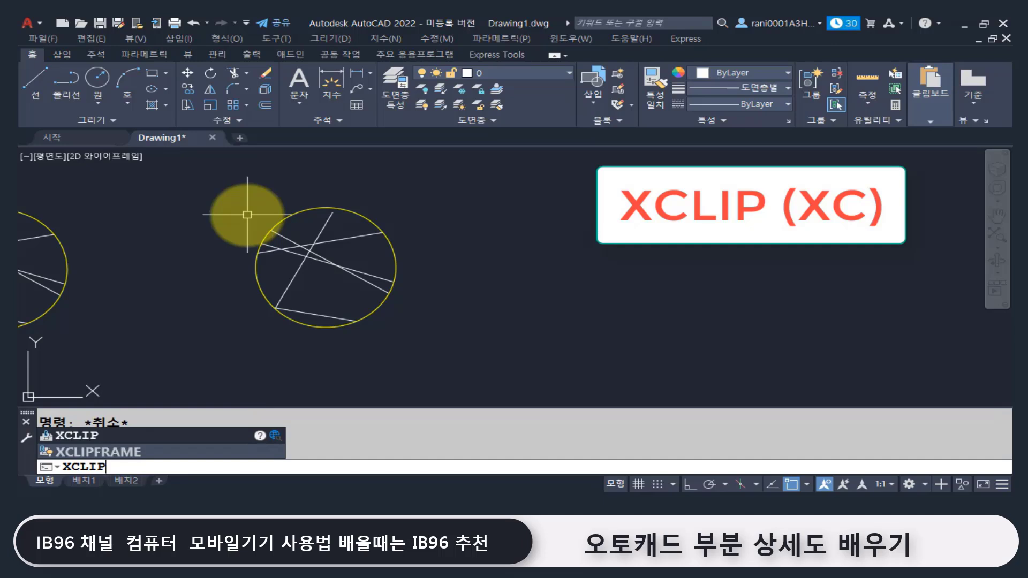
{"action": "key", "text": "BackSpace"}
{"action": "key", "text": "BackSpace"}
{"action": "key", "text": "BackSpace"}
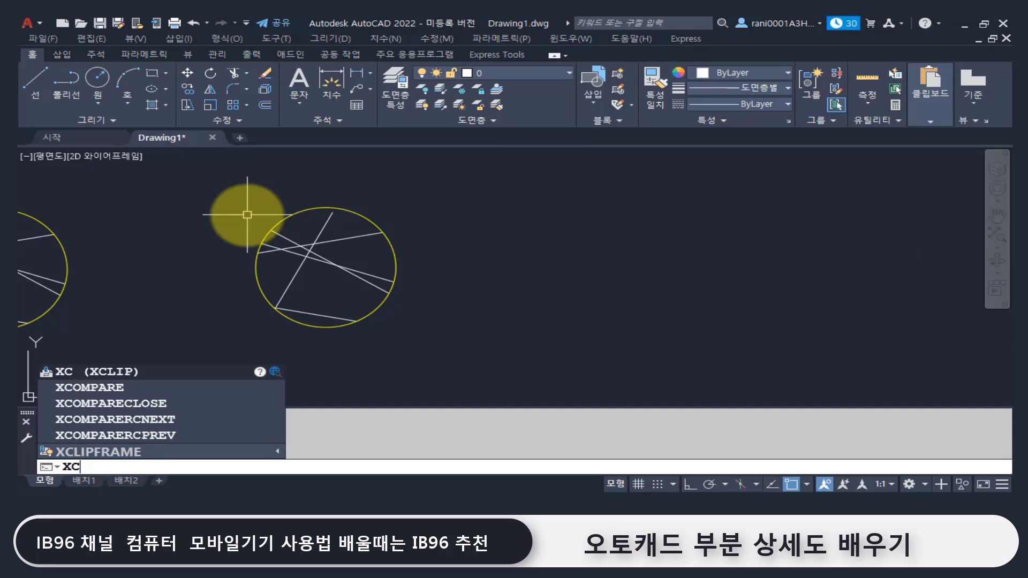
{"action": "key", "text": "Return"}
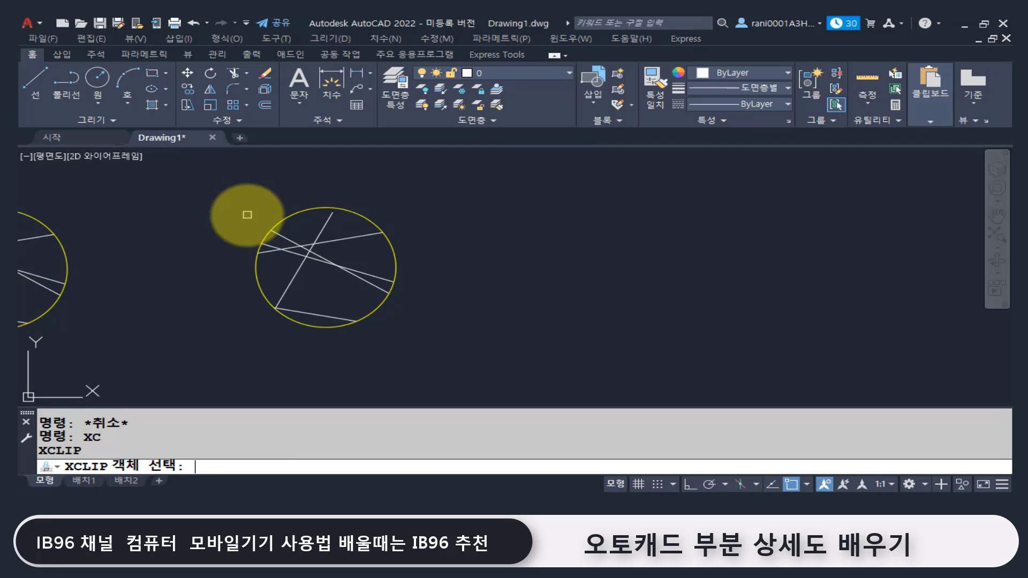
{"action": "key", "text": "Escape"}
{"action": "key", "text": "Escape"}
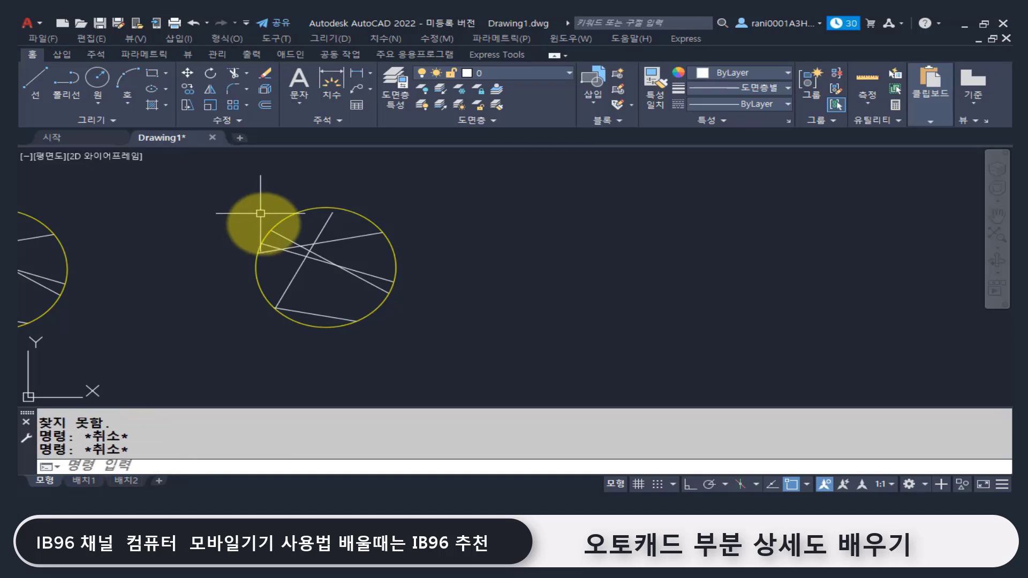
Start erasing both circle figures with a crossing selection window
{"action": "scroll", "coordinate": [385, 268], "scroll_direction": "down", "scroll_amount": 4}
{"action": "middle_click_drag", "start_coordinate": [386, 268], "coordinate": [406, 268]}
{"action": "key", "text": "e"}
{"action": "key", "text": "Return"}
{"action": "left_click", "coordinate": [493, 319]}
Erase both circle figures and zoom to the drawing extents
{"action": "left_click", "coordinate": [137, 204]}
{"action": "key", "text": "Return"}
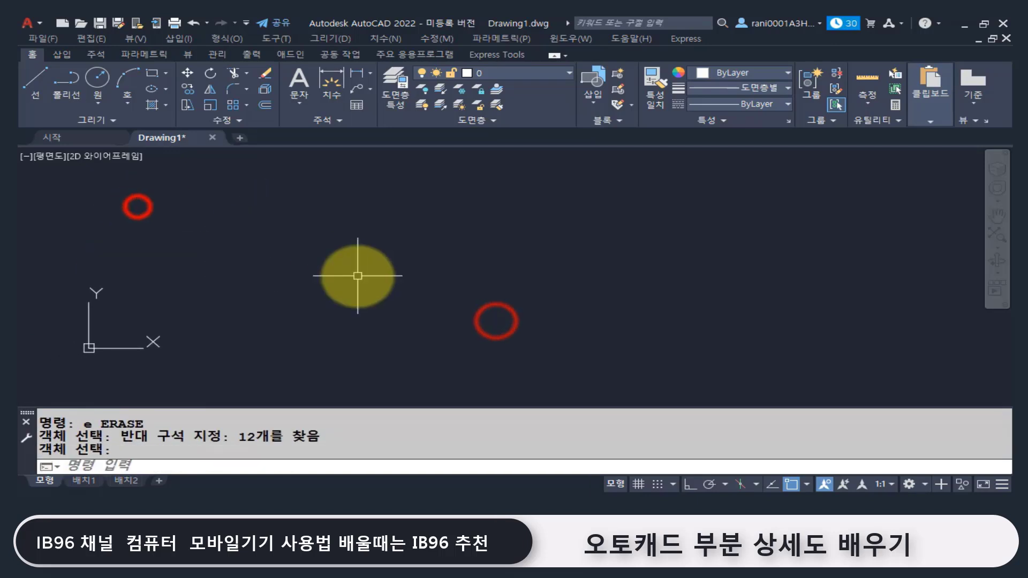
{"action": "key", "text": "Escape"}
{"action": "key", "text": "Escape"}
{"action": "key", "text": "z"}
{"action": "key", "text": "Return"}
{"action": "type", "text": "e"}
{"action": "key", "text": "Return"}
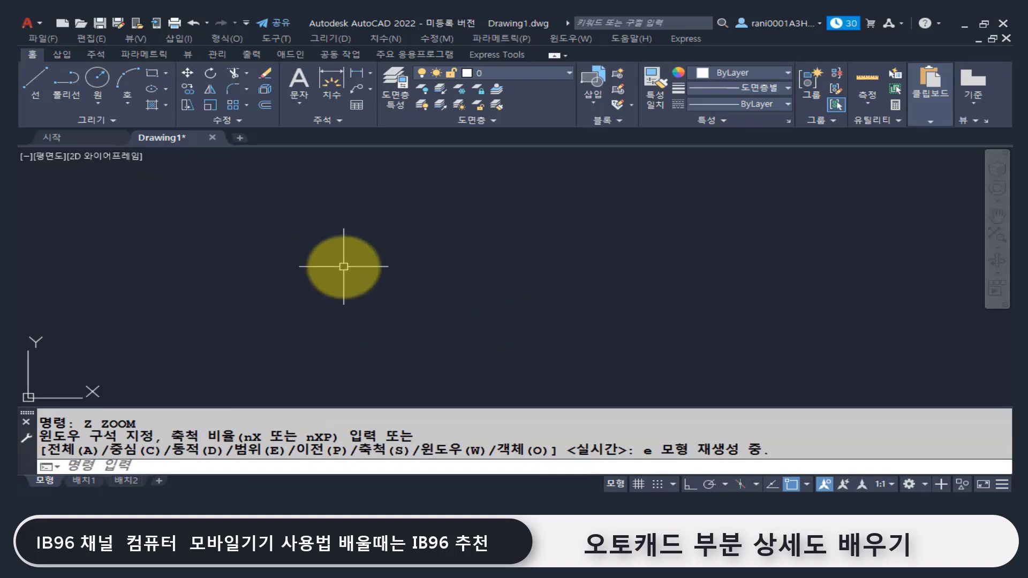
Draw a rectangle with RECTANG by picking two corners
{"action": "type", "text": "rec"}
{"action": "key", "text": "Return"}
{"action": "left_click", "coordinate": [176, 245]}
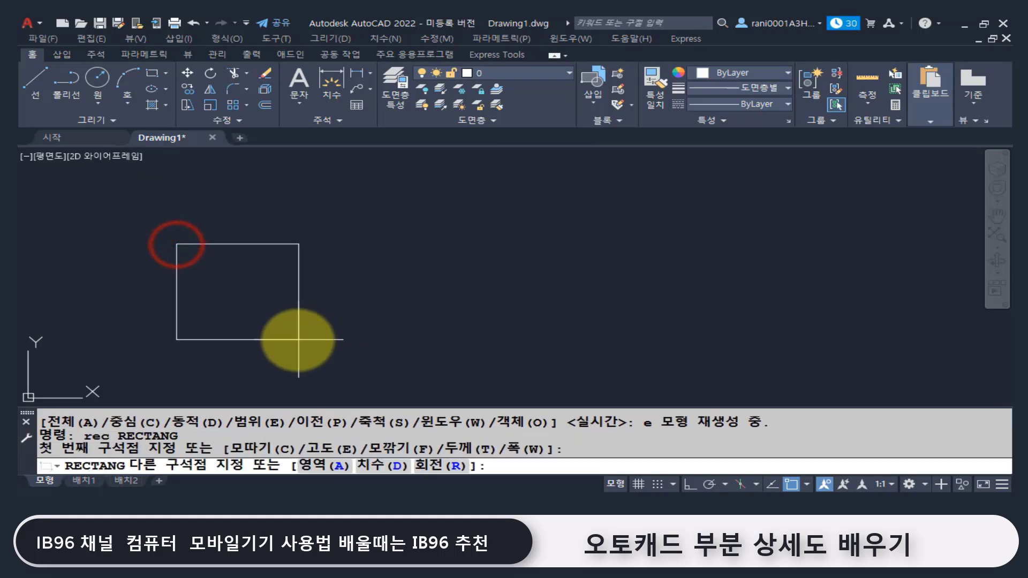
{"action": "left_click", "coordinate": [293, 331]}
{"action": "middle_click_drag", "start_coordinate": [210, 363], "coordinate": [209, 346]}
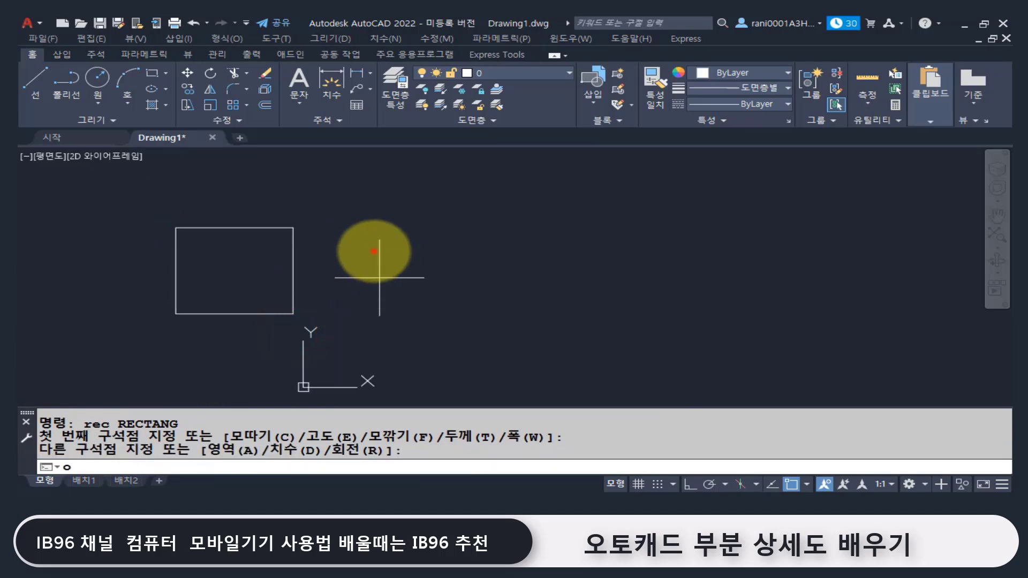
Offset the rectangle outward to create an outer outline
{"action": "type", "text": "o"}
{"action": "key", "text": "Return"}
{"action": "left_click", "coordinate": [373, 252]}
{"action": "left_click", "coordinate": [240, 312]}
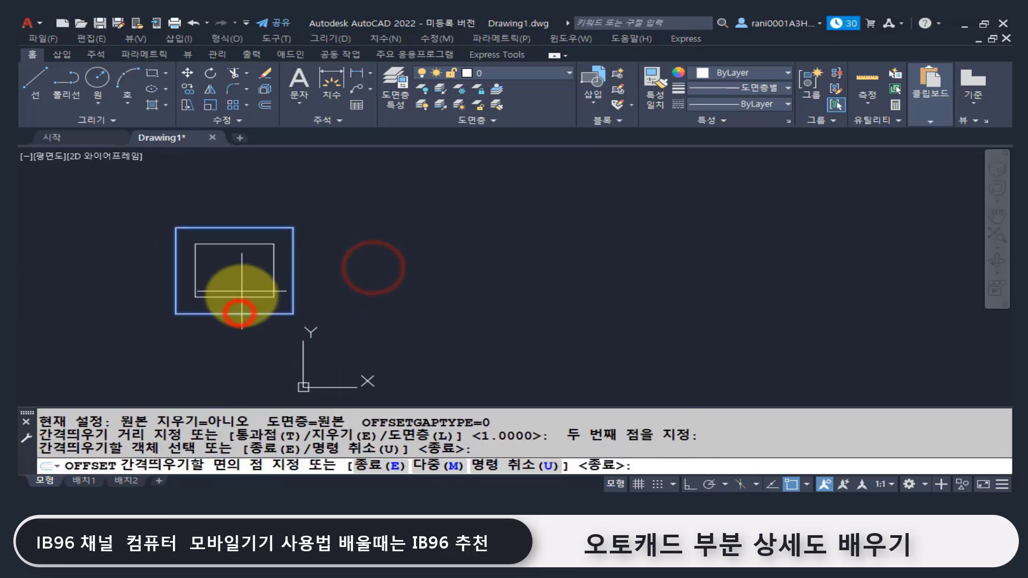
{"action": "left_click", "coordinate": [238, 340]}
{"action": "key", "text": "Escape"}
{"action": "key", "text": "Escape"}
{"action": "middle_click_drag", "start_coordinate": [325, 274], "coordinate": [319, 257]}
Stretch the outer outline's bottom edge straight up with Ortho on
{"action": "type", "text": "s"}
{"action": "key", "text": "Return"}
{"action": "left_click", "coordinate": [320, 344]}
{"action": "left_click", "coordinate": [133, 298]}
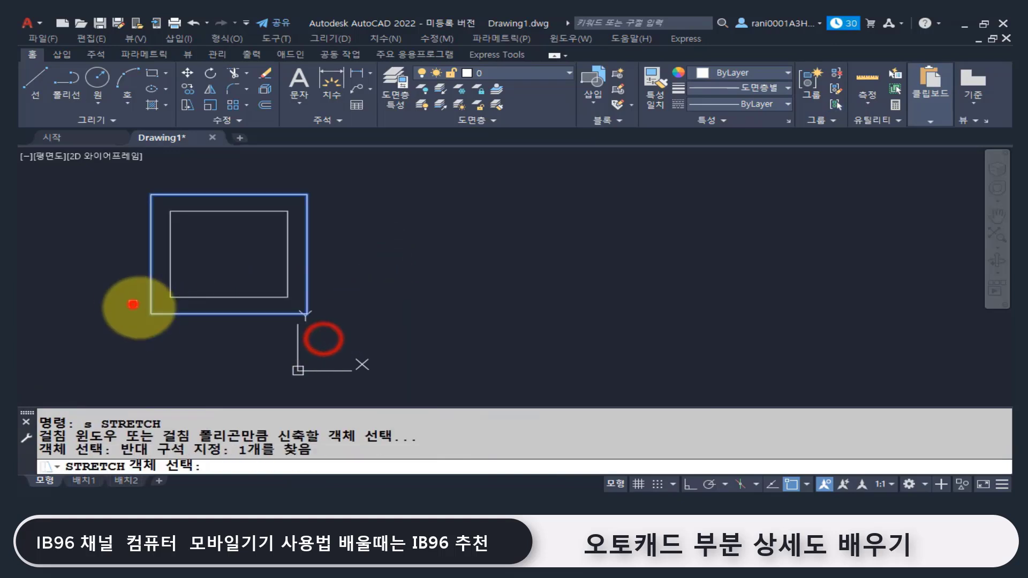
{"action": "key", "text": "Return"}
{"action": "left_click", "coordinate": [430, 302]}
{"action": "key", "text": "F8"}
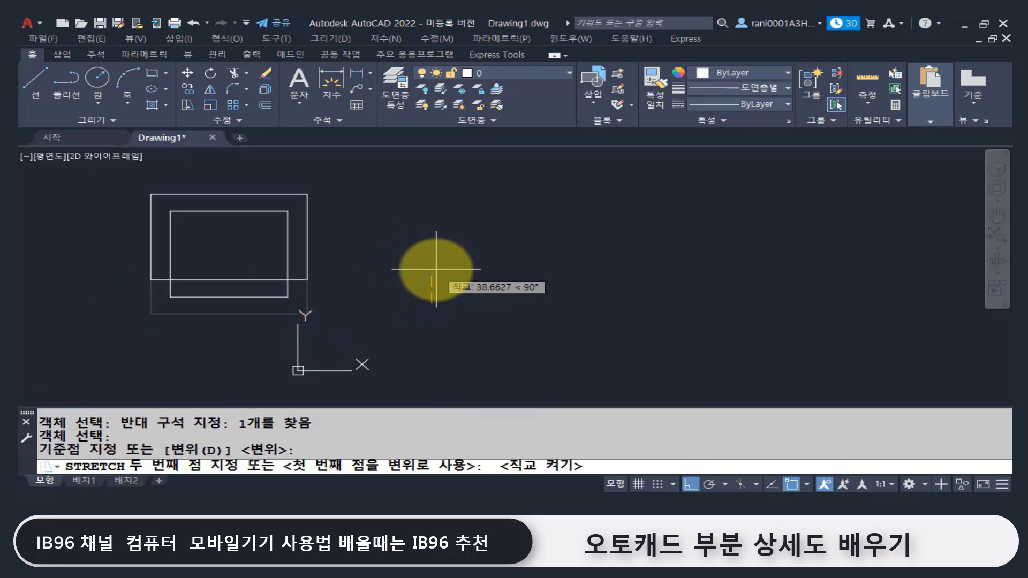
{"action": "left_click", "coordinate": [436, 267]}
{"action": "key", "text": "Escape"}
{"action": "key", "text": "Escape"}
Trim the outer bottom edge where it lies inside the inner rectangle
{"action": "type", "text": "tr"}
{"action": "key", "text": "Return"}
{"action": "left_click_drag", "start_coordinate": [475, 323], "coordinate": [194, 235]}
{"action": "key", "text": "Return"}
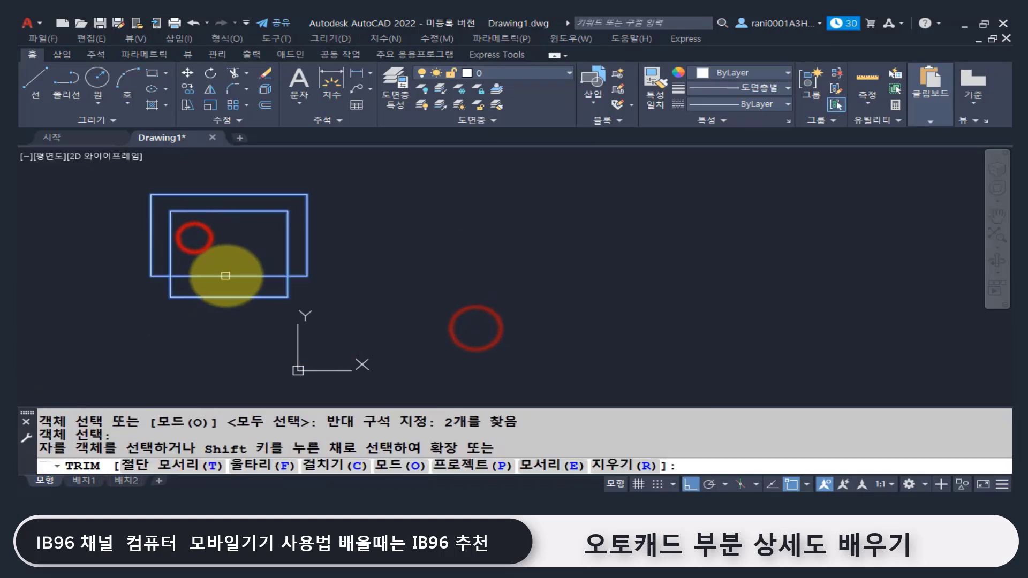
{"action": "left_click", "coordinate": [229, 274]}
{"action": "middle_click_drag", "start_coordinate": [334, 297], "coordinate": [273, 297]}
Move both rectangles to the right
{"action": "type", "text": "m"}
{"action": "key", "text": "Return"}
{"action": "left_click", "coordinate": [298, 315]}
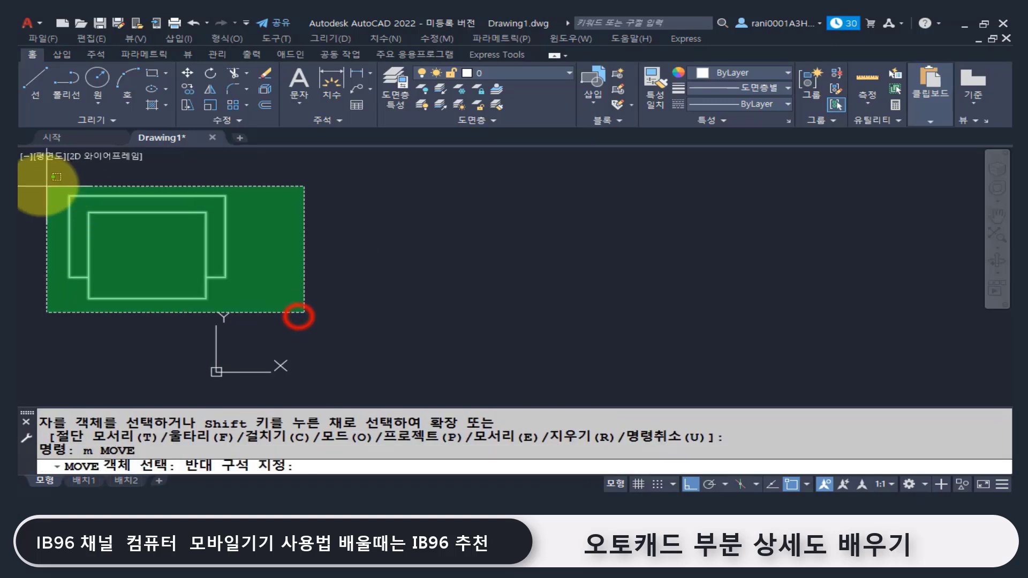
{"action": "left_click", "coordinate": [45, 184]}
{"action": "key", "text": "Return"}
{"action": "left_click", "coordinate": [298, 242]}
{"action": "left_click", "coordinate": [633, 248]}
{"action": "middle_click_drag", "start_coordinate": [441, 243], "coordinate": [252, 267]}
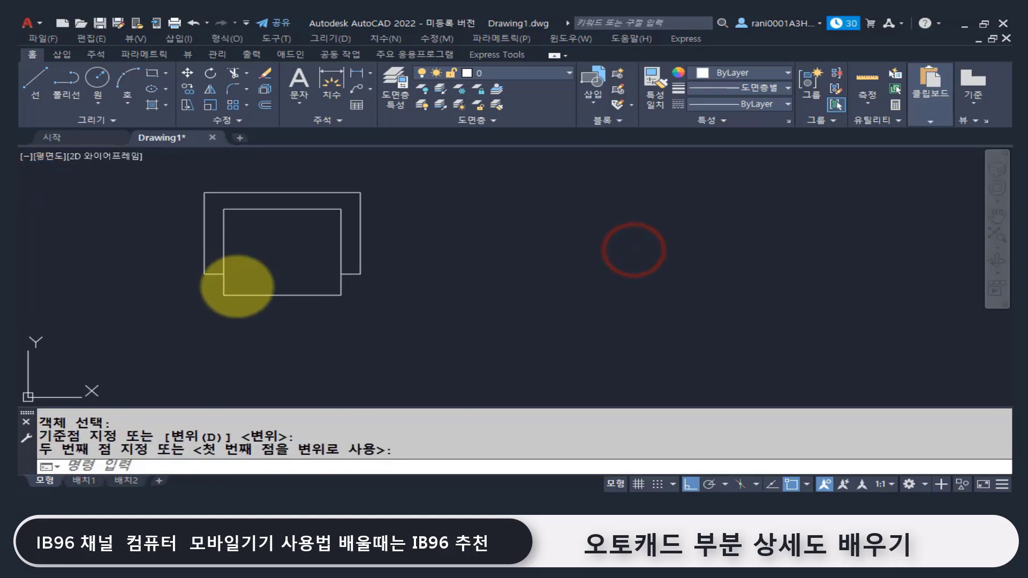
{"action": "key", "text": "Escape"}
Start exploding both rectangles, then cancel the command
{"action": "type", "text": "x"}
{"action": "key", "text": "Return"}
{"action": "left_click_drag", "start_coordinate": [369, 321], "coordinate": [176, 207]}
{"action": "key", "text": "Escape"}
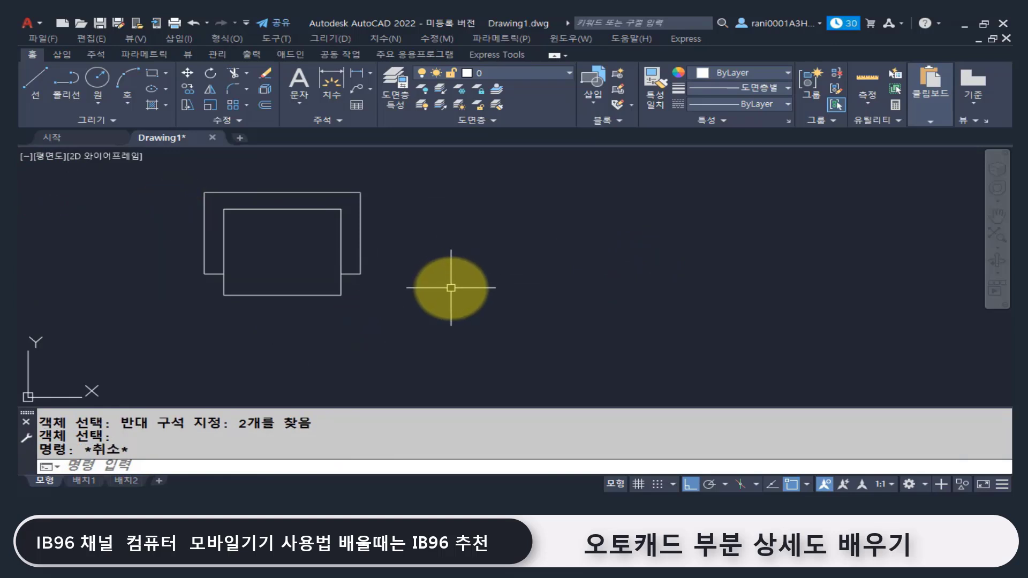
Define a block named 'sofa' from both rectangles, with its base point at a rectangle corner
{"action": "type", "text": "b"}
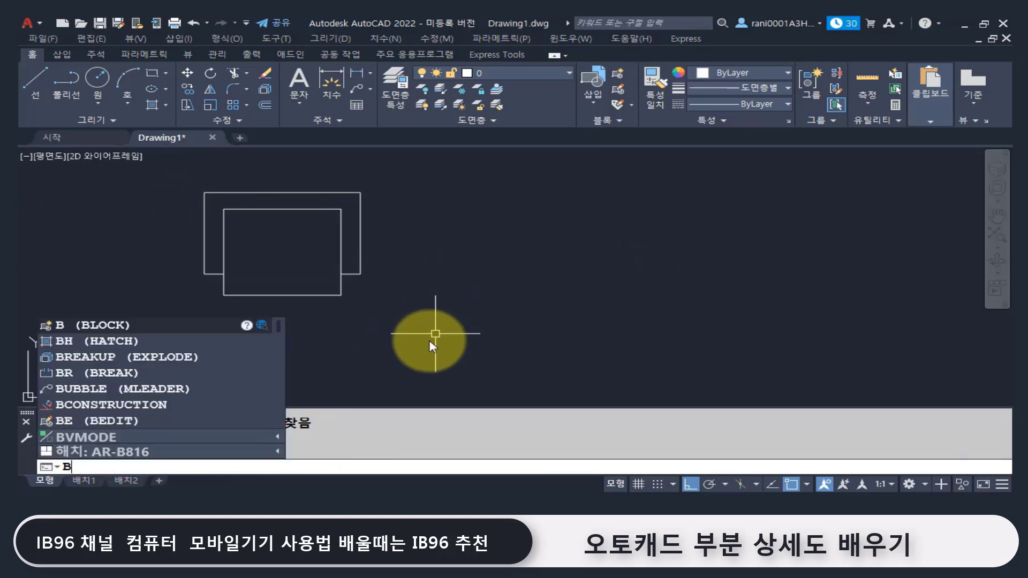
{"action": "key", "text": "Return"}
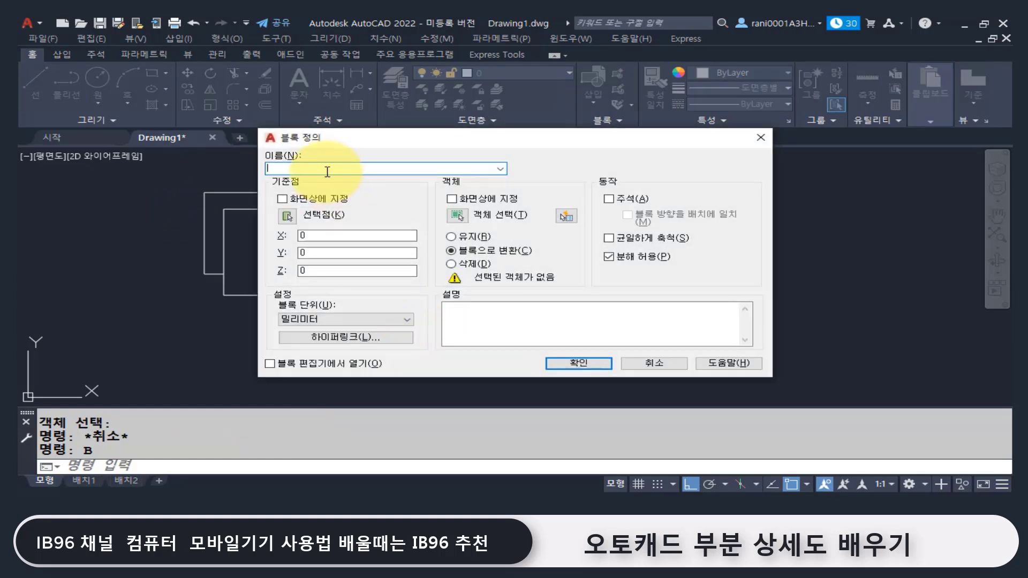
{"action": "type", "text": "sofa"}
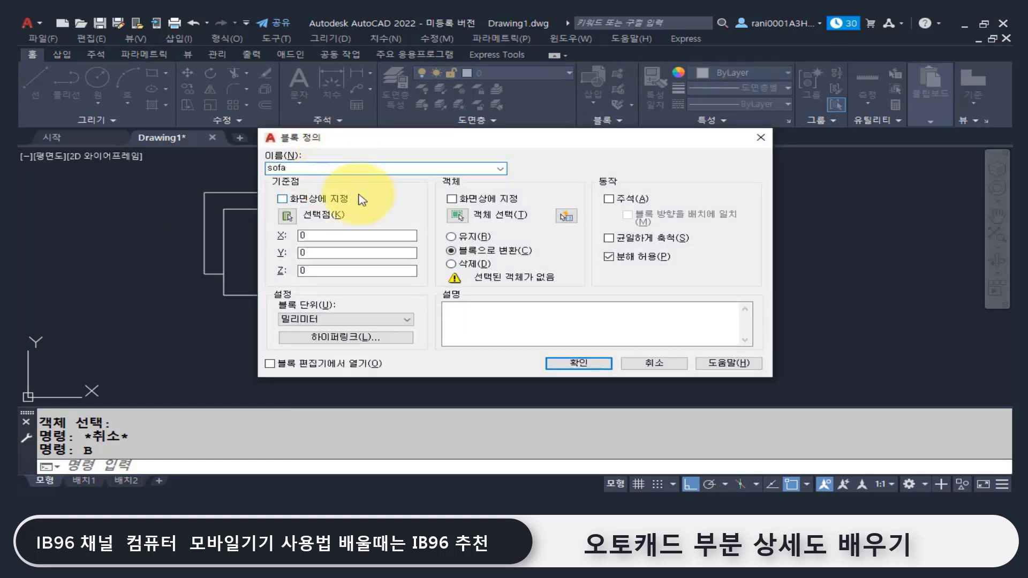
{"action": "left_click", "coordinate": [289, 216]}
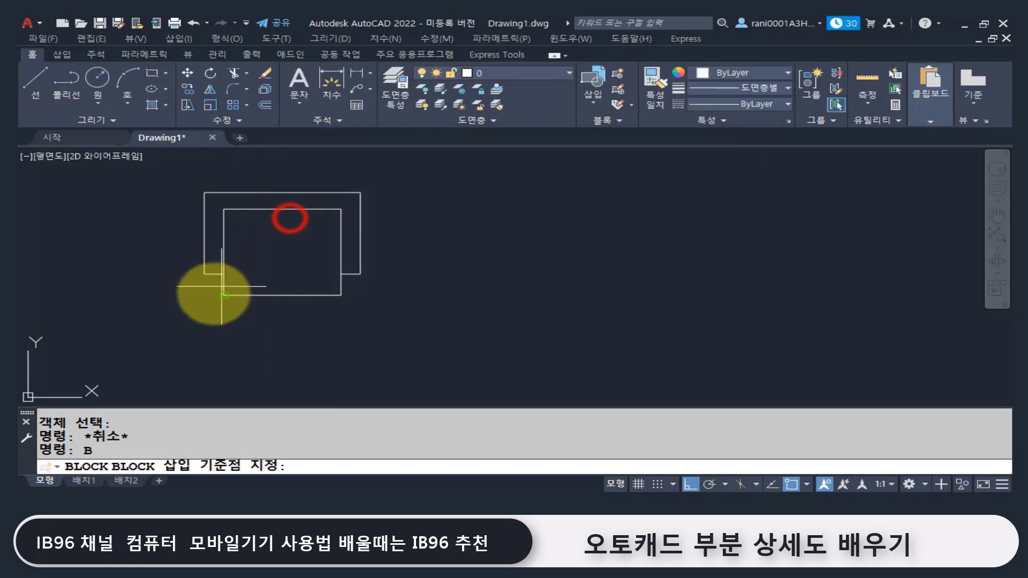
{"action": "left_click", "coordinate": [222, 295]}
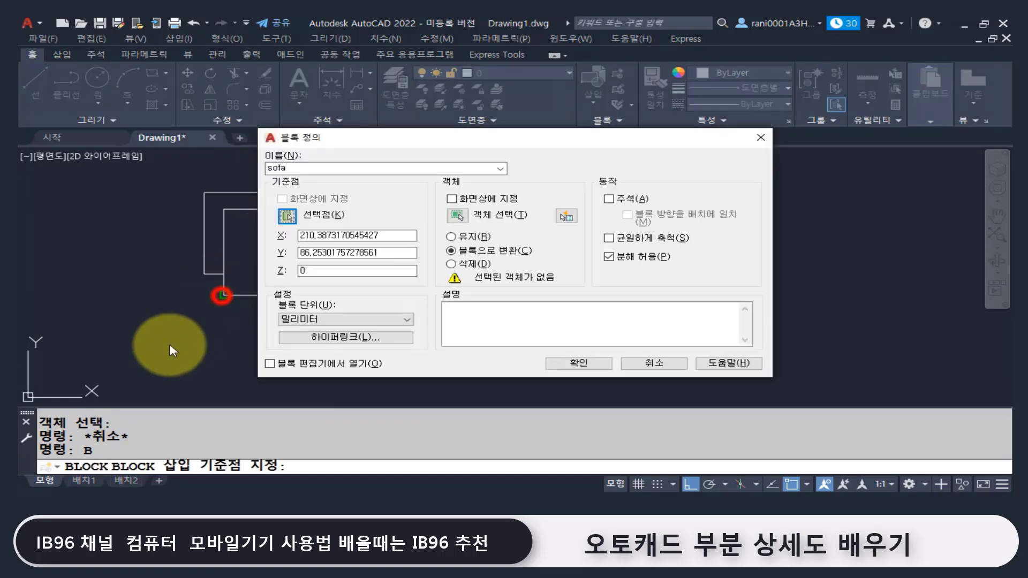
{"action": "left_click", "coordinate": [457, 216]}
{"action": "left_click", "coordinate": [179, 185]}
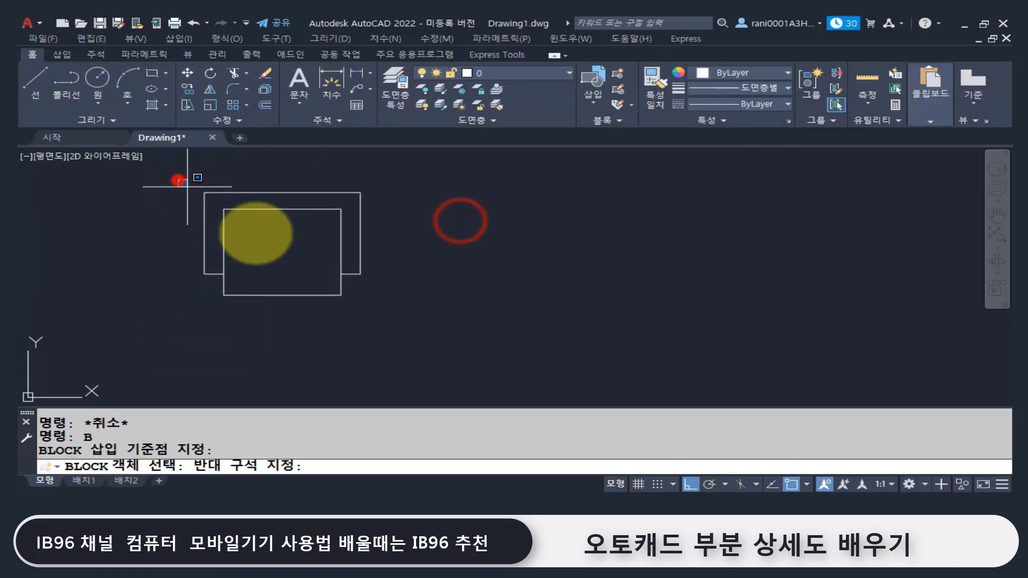
{"action": "left_click", "coordinate": [413, 317]}
{"action": "key", "text": "Return"}
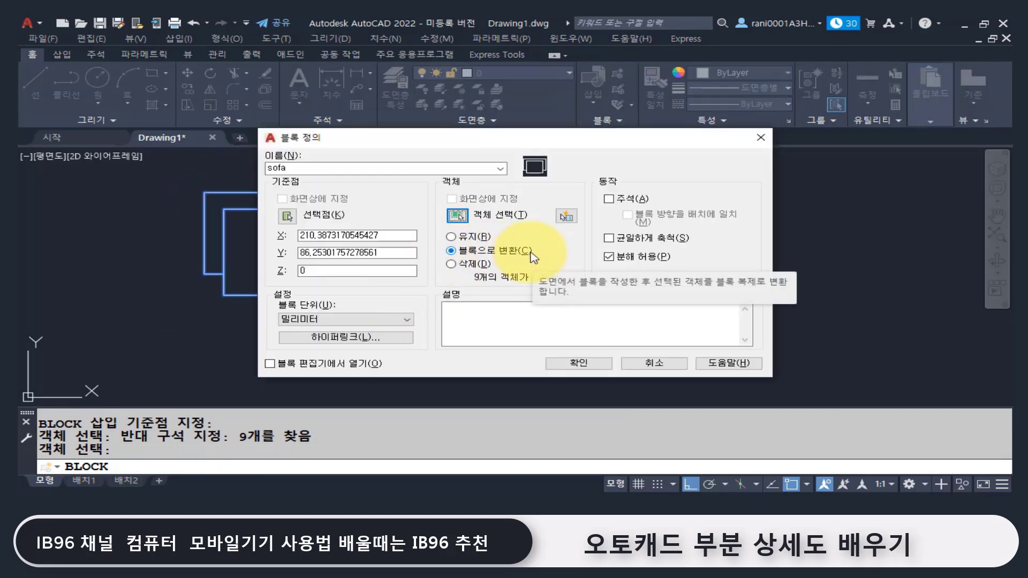
{"action": "left_click", "coordinate": [587, 365]}
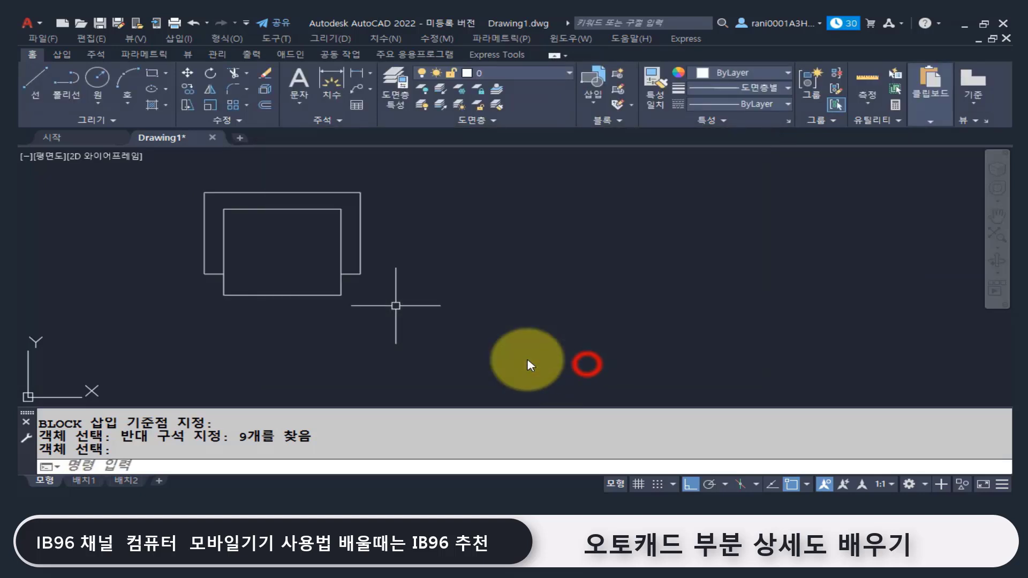
Select the sofa block and show its properties with Ctrl+1
{"action": "left_click", "coordinate": [360, 273]}
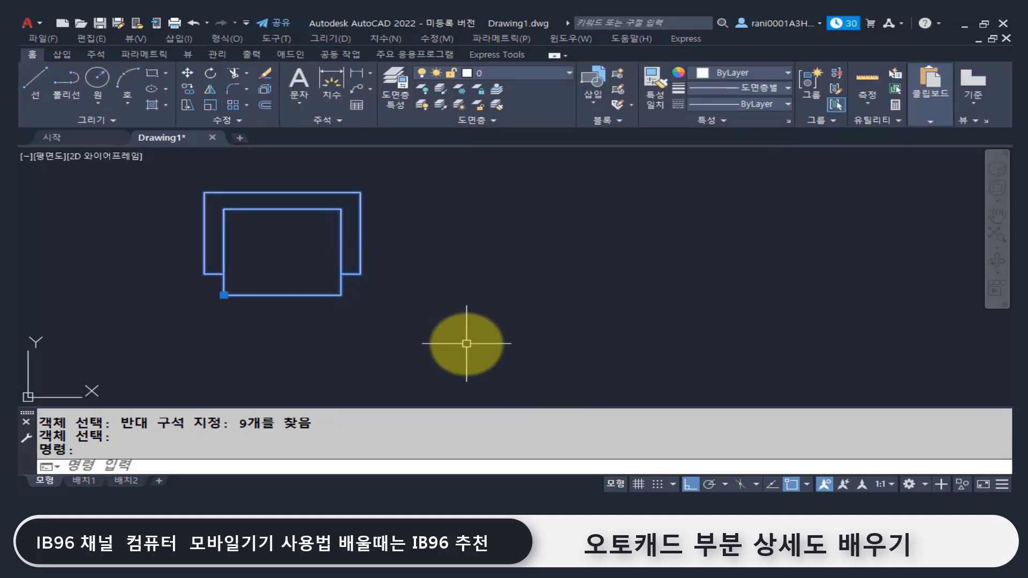
{"action": "key", "text": "Escape"}
{"action": "left_click", "coordinate": [338, 295]}
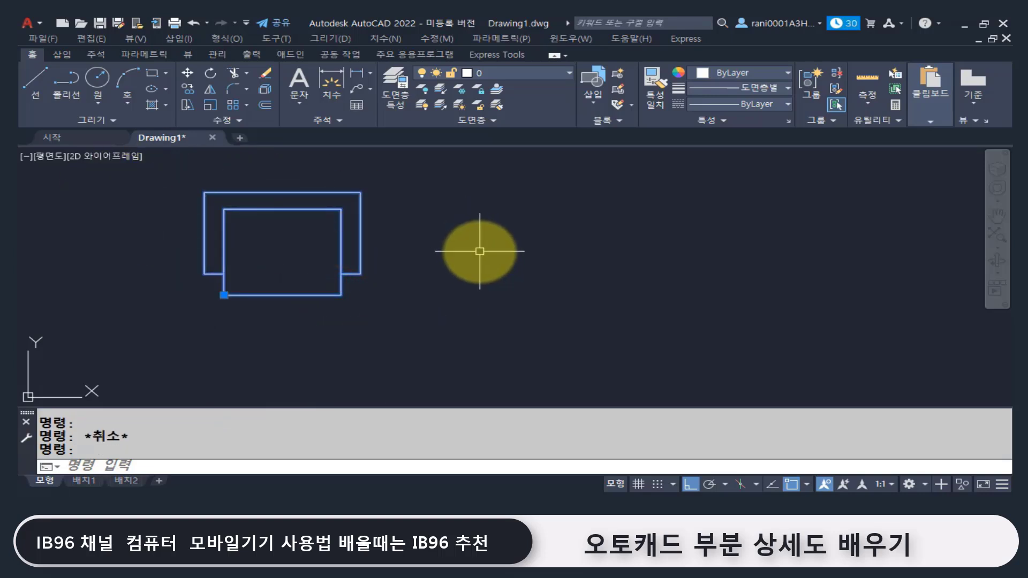
{"action": "key", "text": "ctrl+1"}
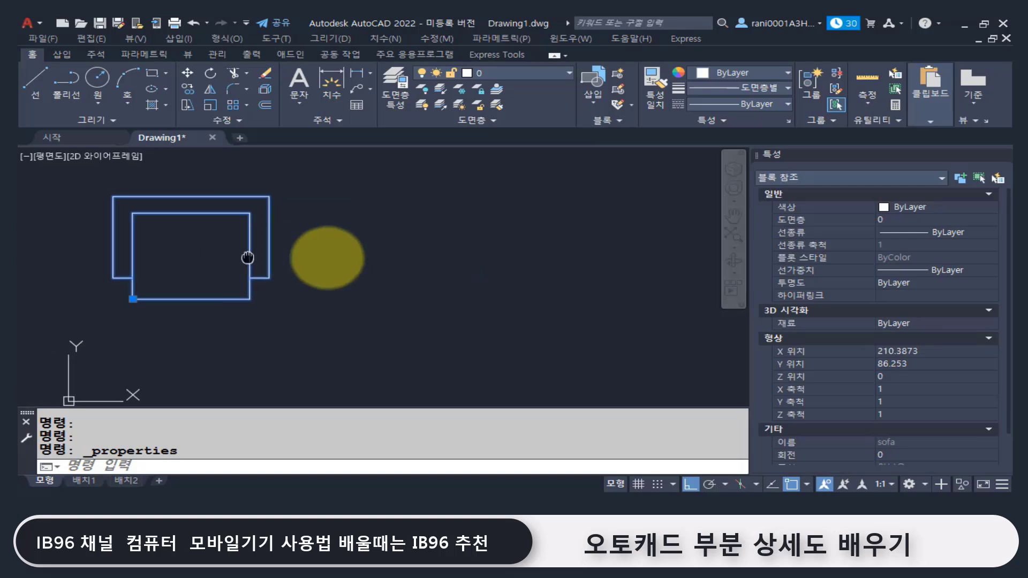
Deselect the sofa block, close its Properties palette, and recentre the drawing
{"action": "middle_click_drag", "start_coordinate": [214, 251], "coordinate": [437, 257]}
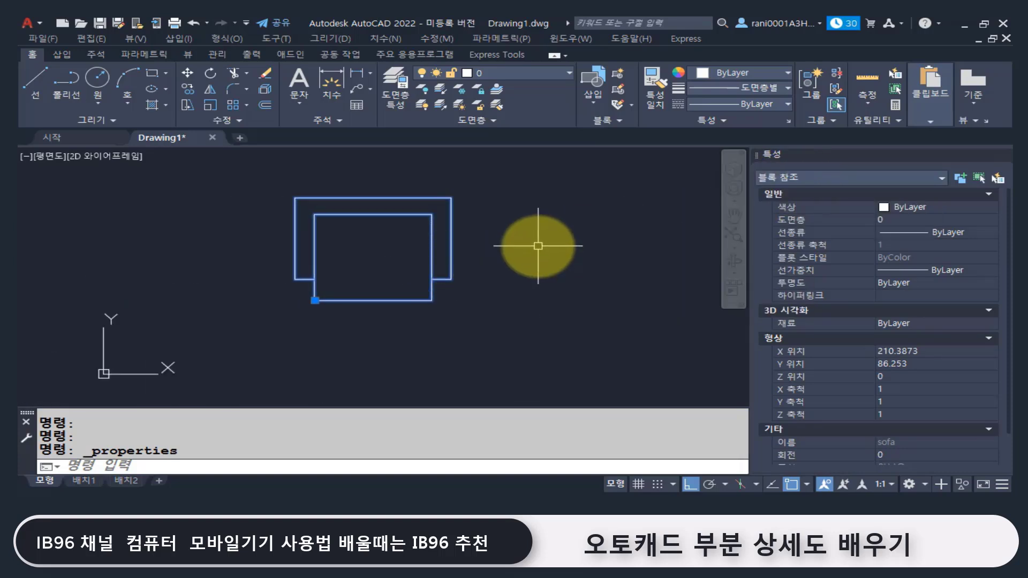
{"action": "key", "text": "Escape"}
{"action": "key", "text": "Escape"}
{"action": "key", "text": "ctrl+1"}
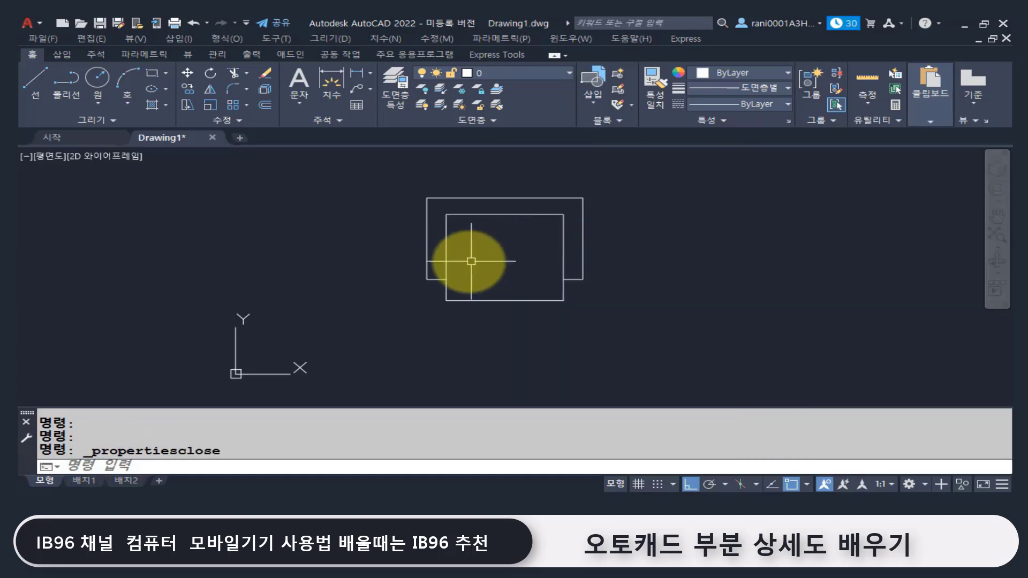
{"action": "middle_click_drag", "start_coordinate": [470, 259], "coordinate": [355, 266]}
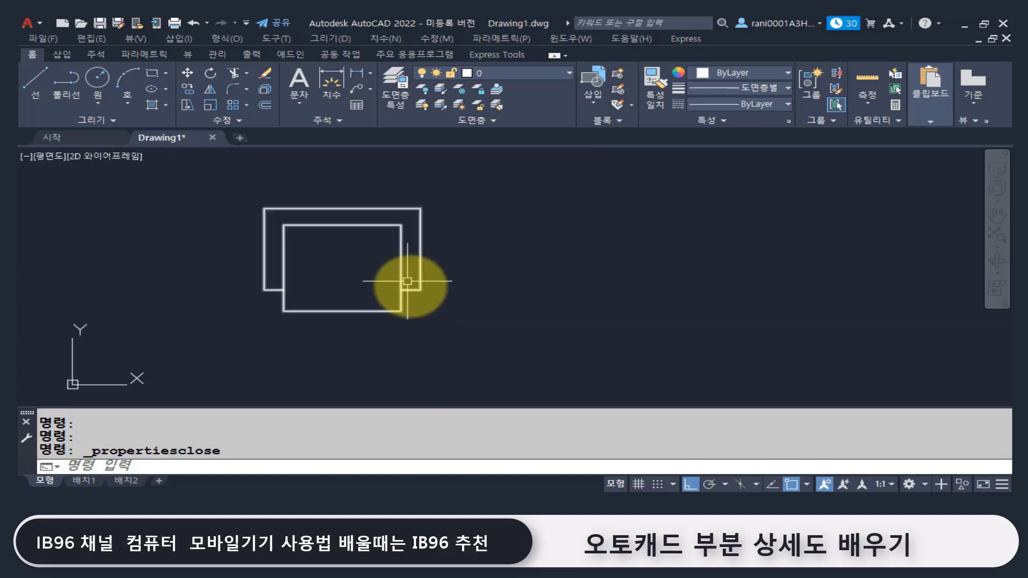
{"action": "middle_click_drag", "start_coordinate": [408, 284], "coordinate": [441, 314]}
{"action": "middle_click_drag", "start_coordinate": [355, 294], "coordinate": [372, 310]}
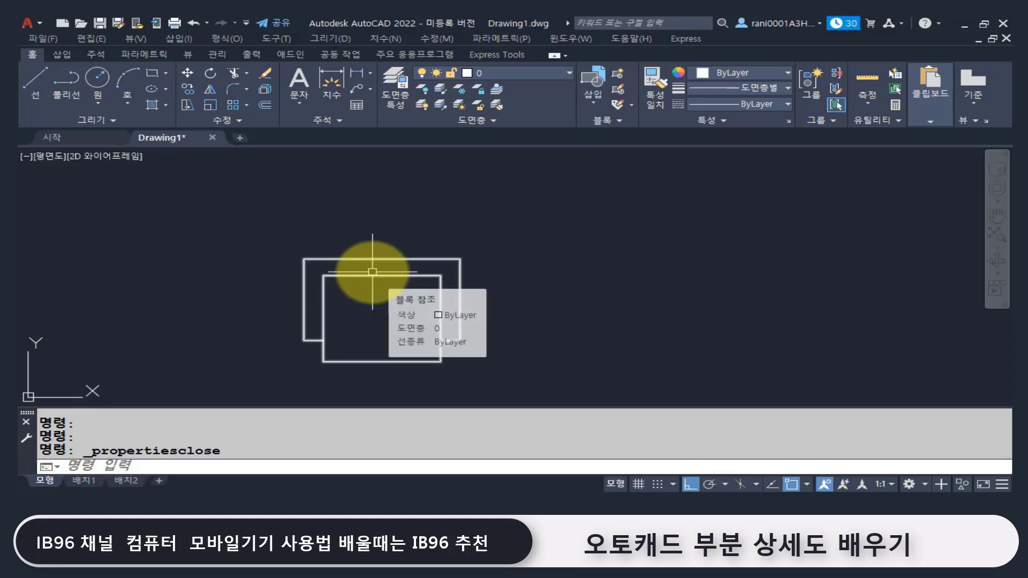
{"action": "mouse_move", "coordinate": [372, 271]}
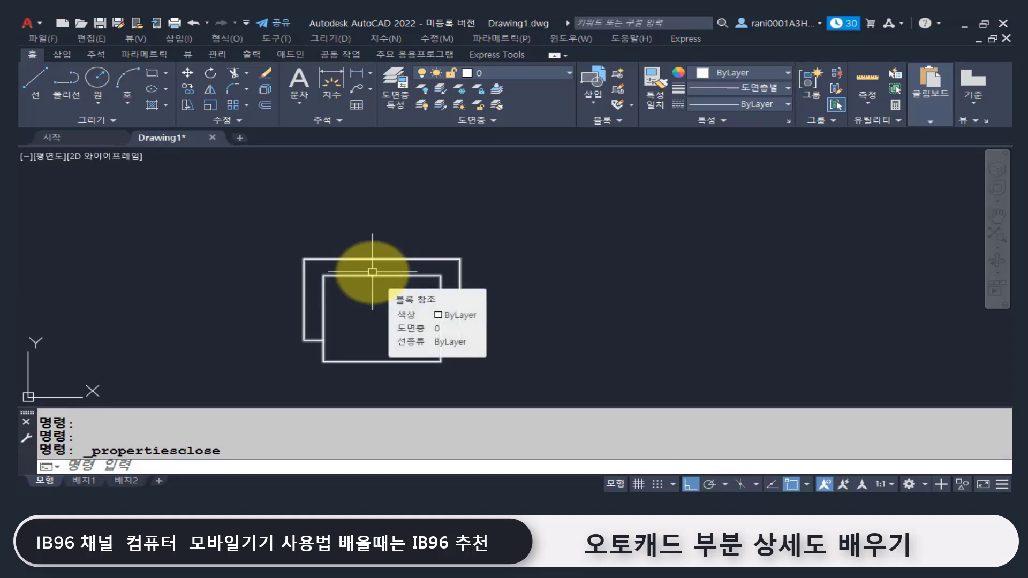
Draw a circle centred above the rectangles
{"action": "type", "text": "c"}
{"action": "key", "text": "Return"}
{"action": "left_click", "coordinate": [252, 229]}
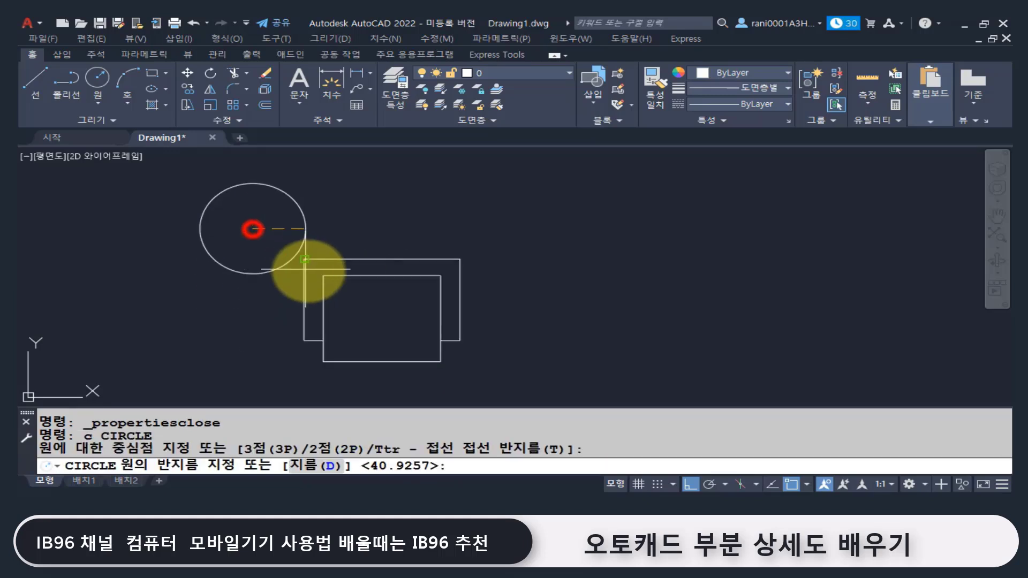
{"action": "left_click", "coordinate": [363, 304]}
{"action": "middle_click_drag", "start_coordinate": [243, 355], "coordinate": [236, 362]}
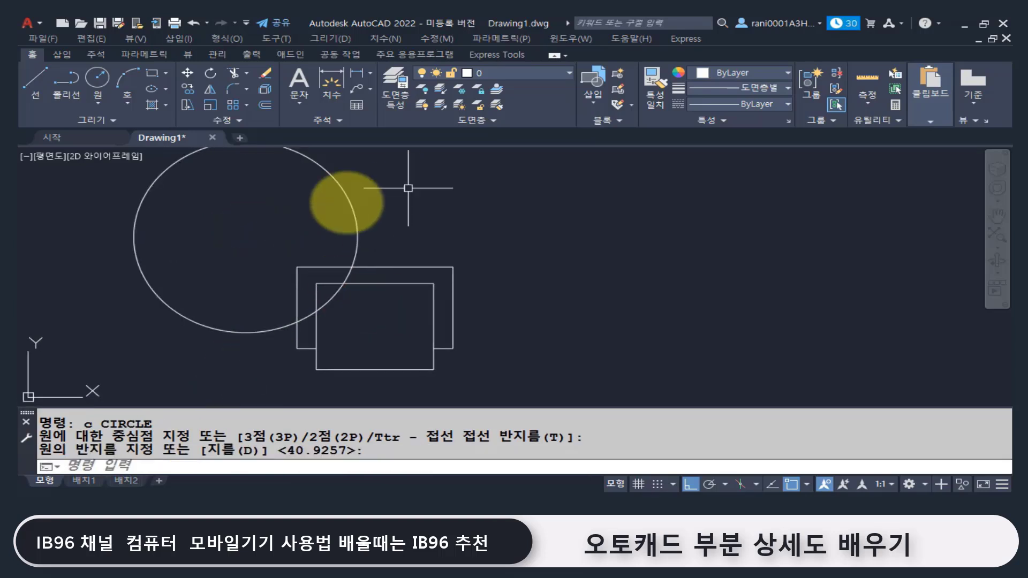
Move the circle to a new position with ortho mode turned off
{"action": "type", "text": "m"}
{"action": "key", "text": "Return"}
{"action": "left_click", "coordinate": [415, 218]}
{"action": "left_click", "coordinate": [291, 220]}
{"action": "key", "text": "Return"}
{"action": "left_click", "coordinate": [423, 205]}
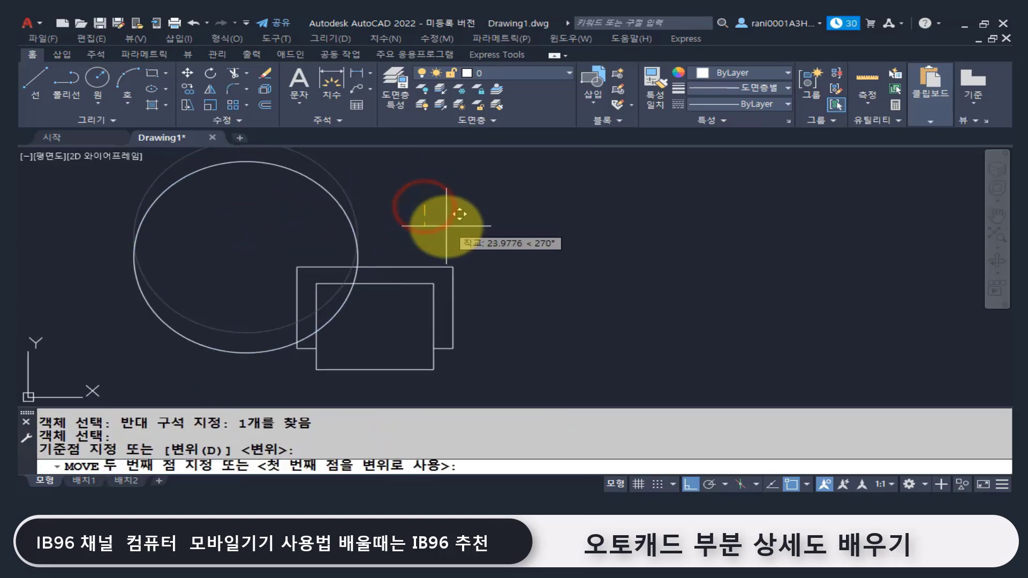
{"action": "key", "text": "F8"}
{"action": "left_click", "coordinate": [465, 228]}
Change the circle's colour to yellow
{"action": "left_click", "coordinate": [420, 209]}
{"action": "left_click", "coordinate": [350, 244]}
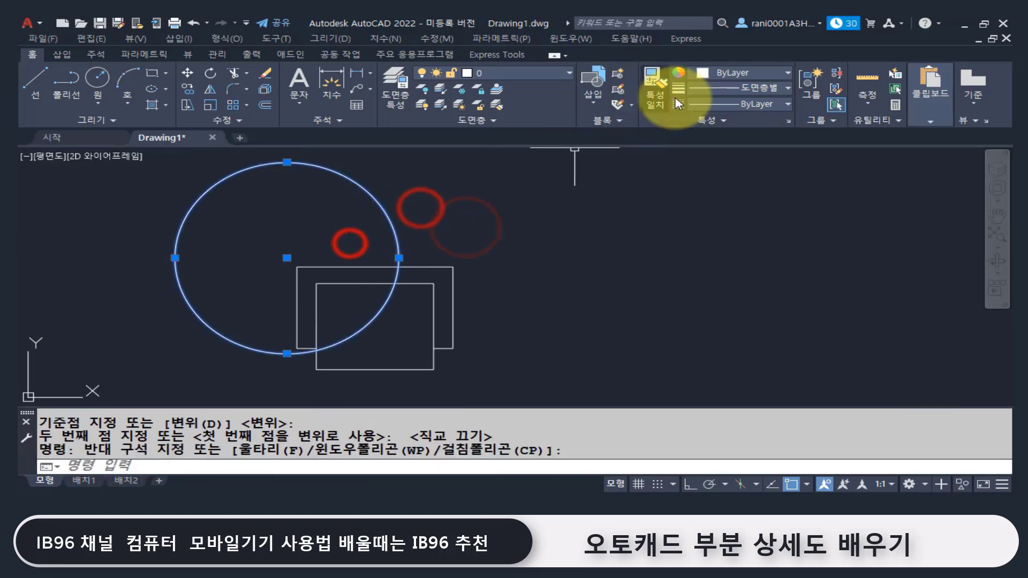
{"action": "left_click", "coordinate": [728, 72]}
{"action": "left_click", "coordinate": [715, 205]}
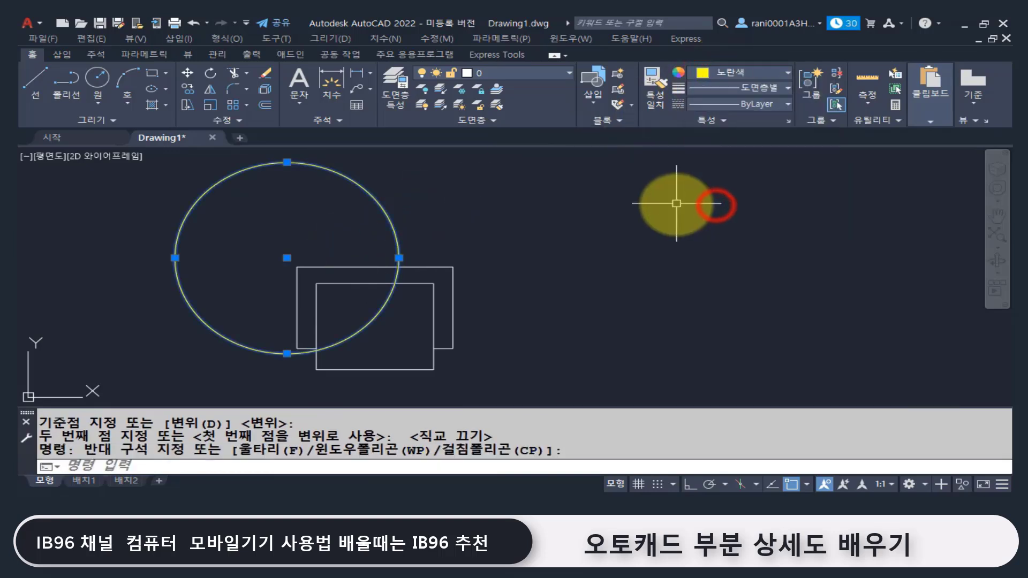
{"action": "key", "text": "Escape"}
{"action": "key", "text": "Escape"}
Move the yellow circle lower so it overlaps the left side of the rectangles
{"action": "type", "text": "m"}
{"action": "key", "text": "Return"}
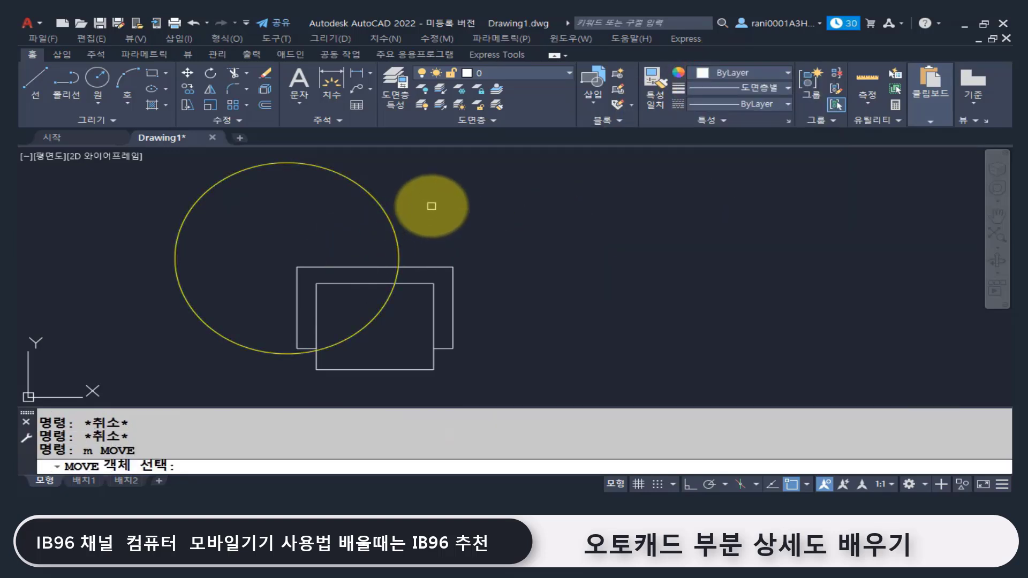
{"action": "left_click", "coordinate": [432, 206]}
{"action": "left_click", "coordinate": [360, 236]}
{"action": "key", "text": "Return"}
{"action": "left_click", "coordinate": [426, 205]}
{"action": "left_click", "coordinate": [443, 222]}
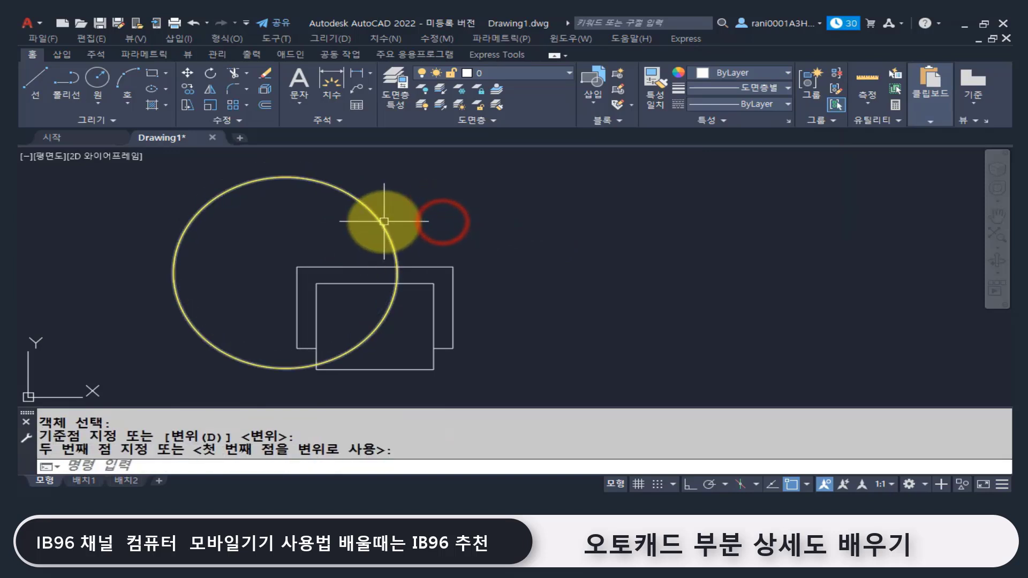
Check the yellow circle and the sofa block by selecting each in turn
{"action": "left_click", "coordinate": [384, 221]}
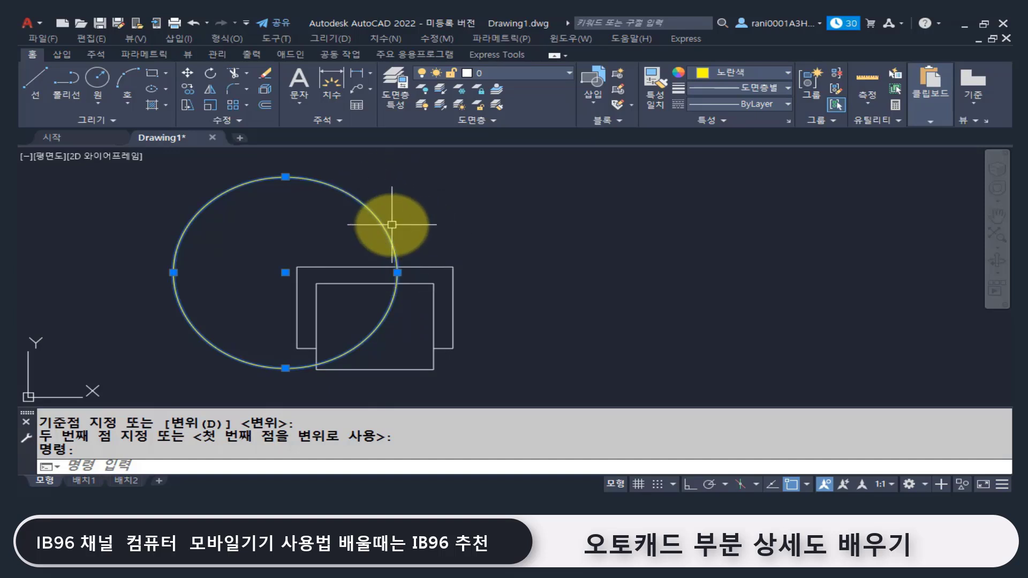
{"action": "key", "text": "Escape"}
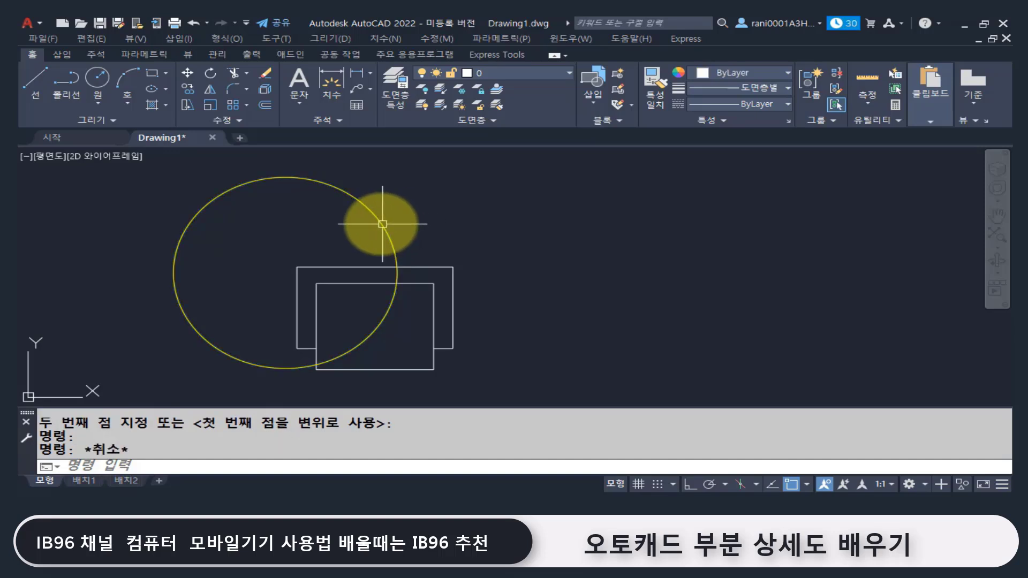
{"action": "left_click", "coordinate": [381, 222]}
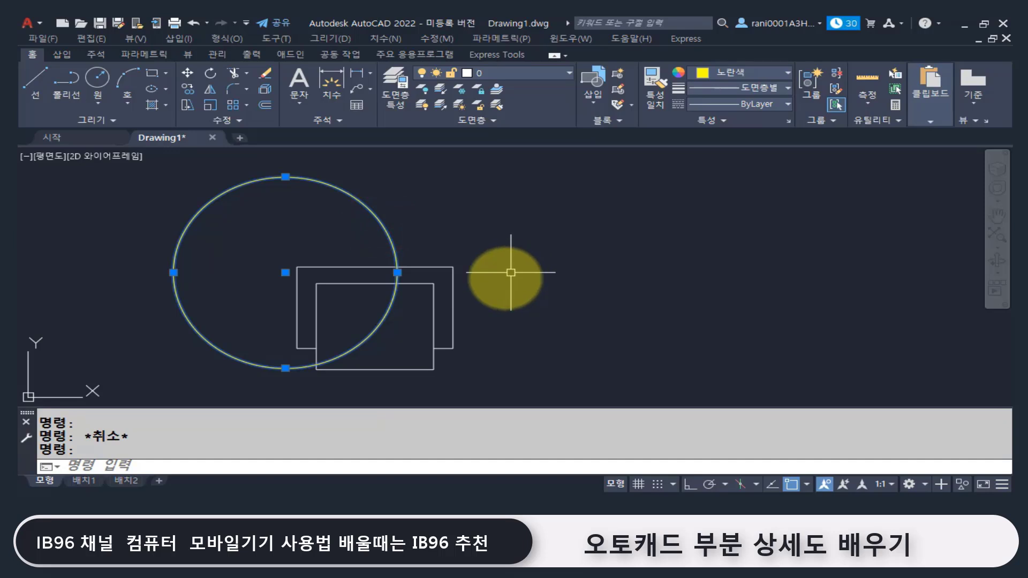
{"action": "key", "text": "Escape"}
{"action": "left_click", "coordinate": [453, 272]}
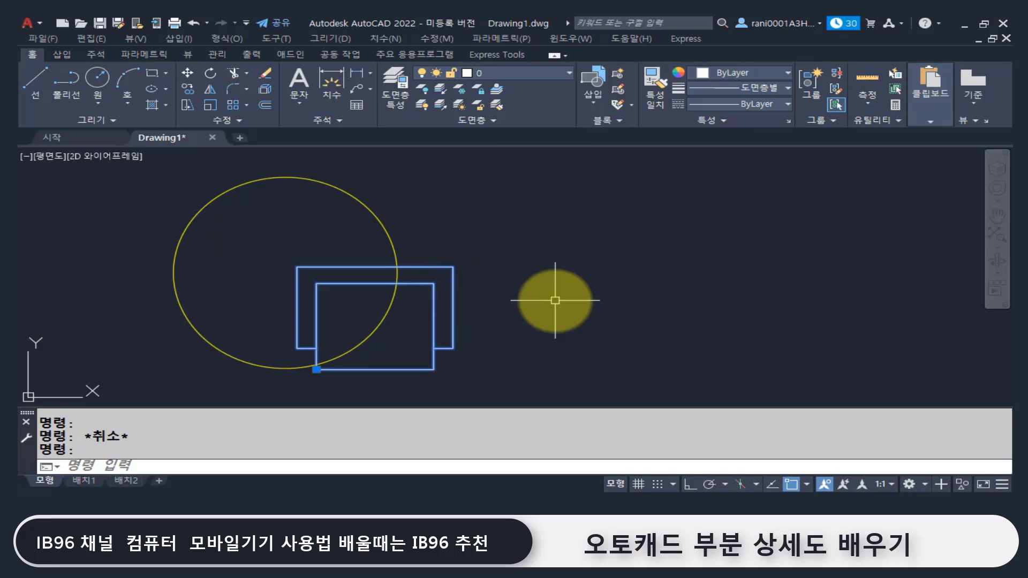
{"action": "key", "text": "Escape"}
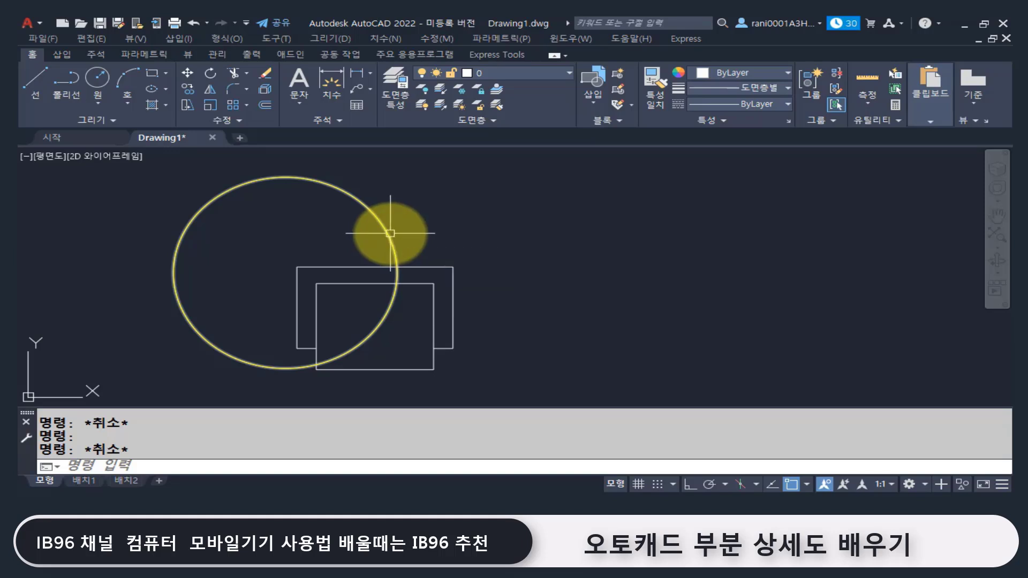
{"action": "mouse_move", "coordinate": [390, 234]}
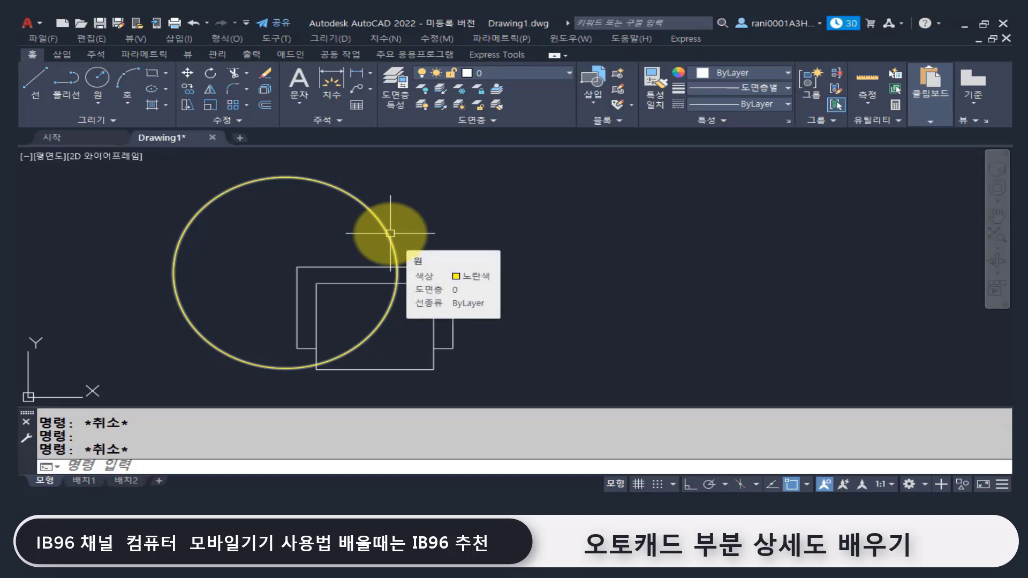
{"action": "middle_click_drag", "start_coordinate": [480, 298], "coordinate": [295, 286]}
Draw an upright ellipse right of the rectangles from a vertical axis and a width
{"action": "type", "text": "e"}
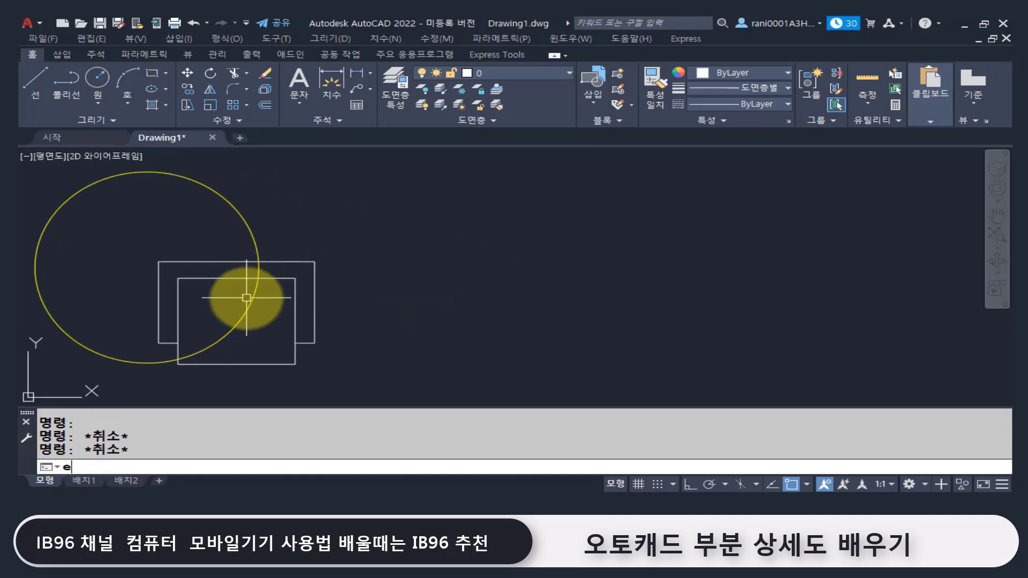
{"action": "type", "text": "l"}
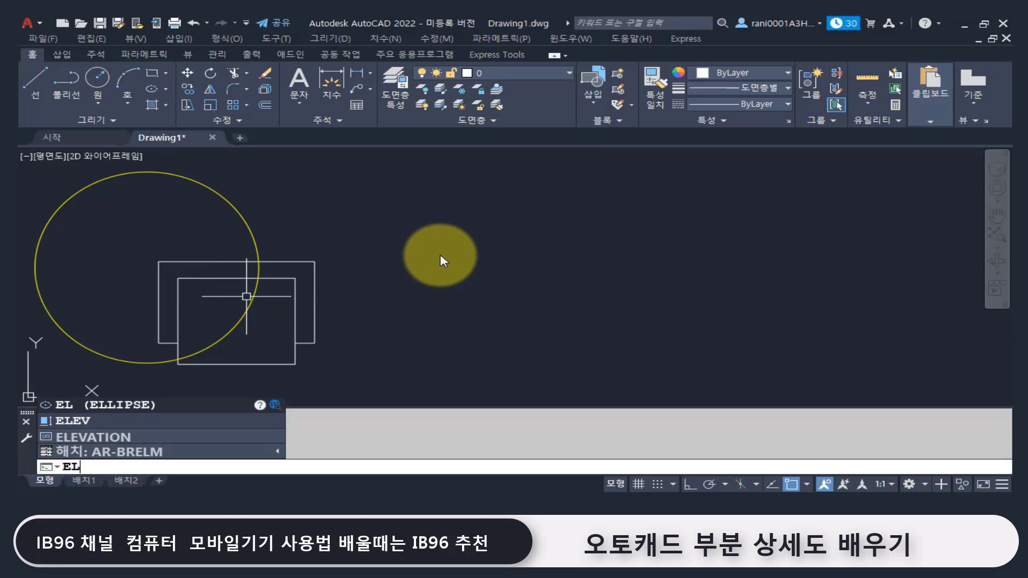
{"action": "key", "text": "Return"}
{"action": "left_click", "coordinate": [436, 216]}
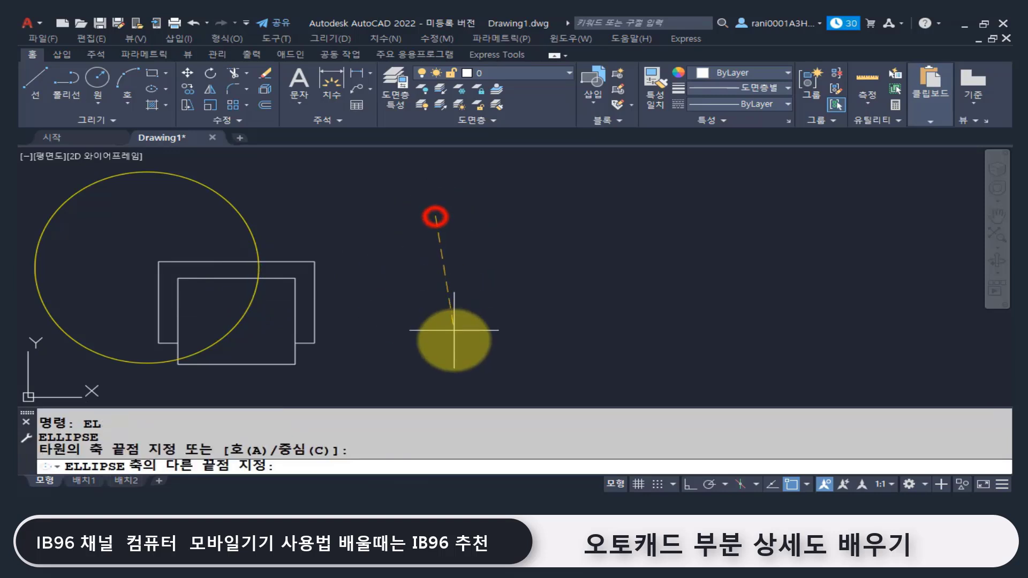
{"action": "left_click", "coordinate": [453, 349]}
{"action": "left_click", "coordinate": [487, 278]}
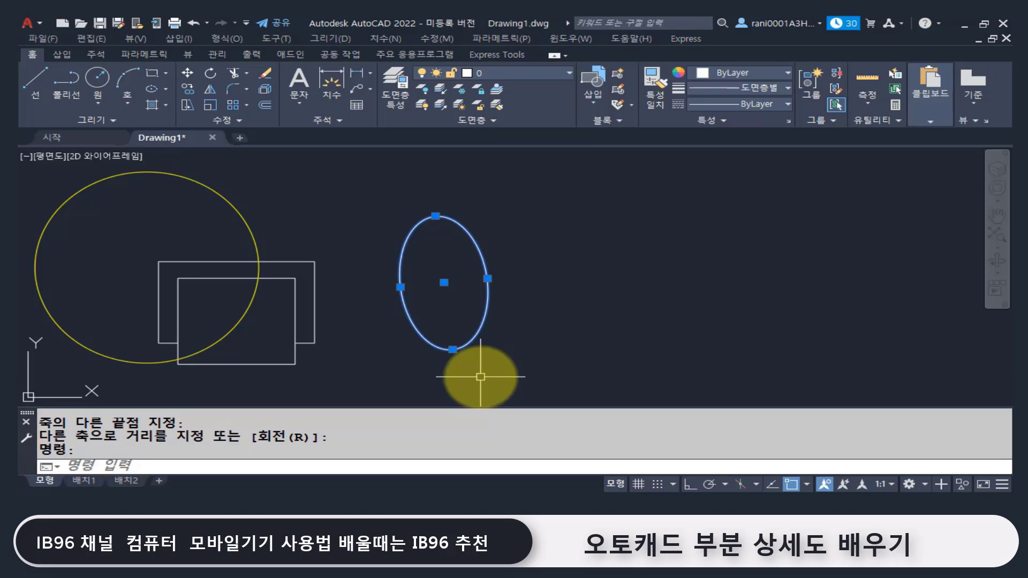
{"action": "key", "text": "Escape"}
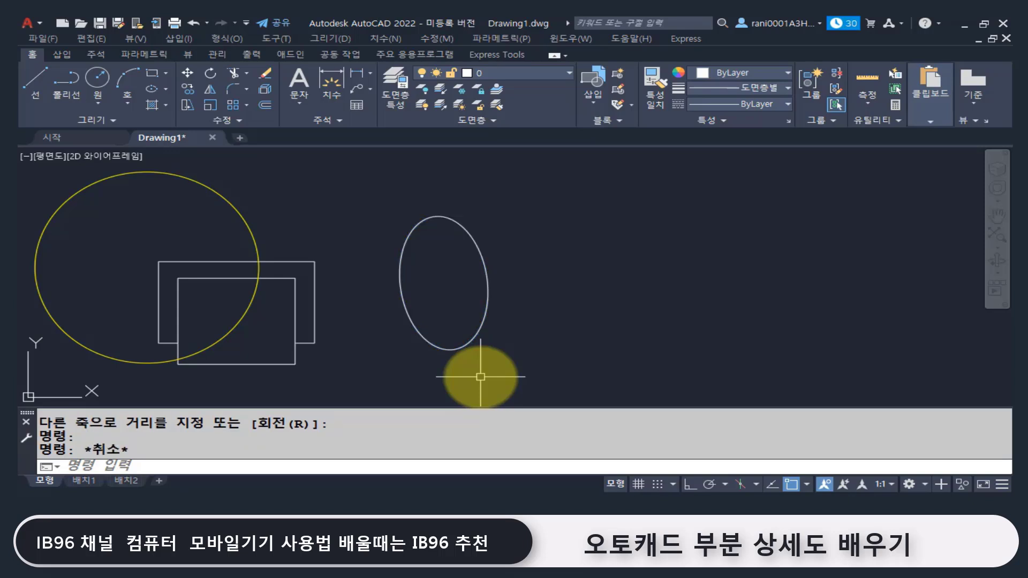
{"action": "middle_click_drag", "start_coordinate": [467, 317], "coordinate": [245, 295]}
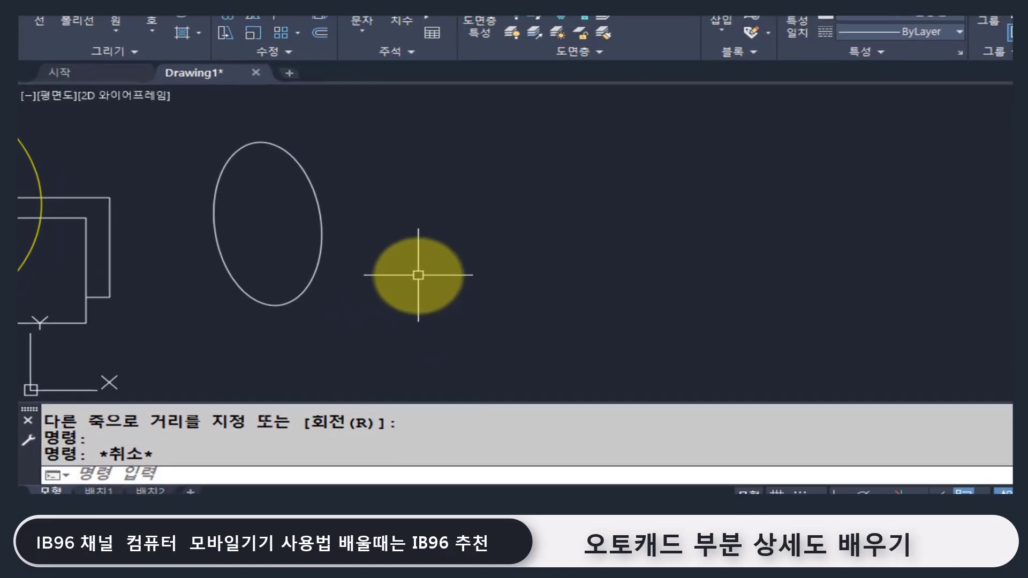
Set the PELLIPSE system variable to 1, then check the existing ellipse
{"action": "type", "text": "p"}
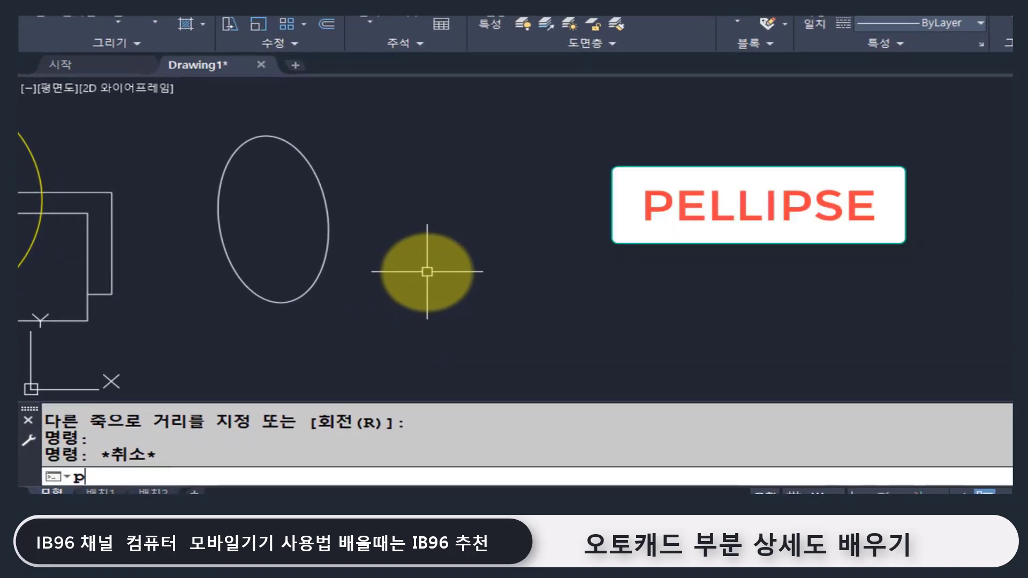
{"action": "type", "text": "el"}
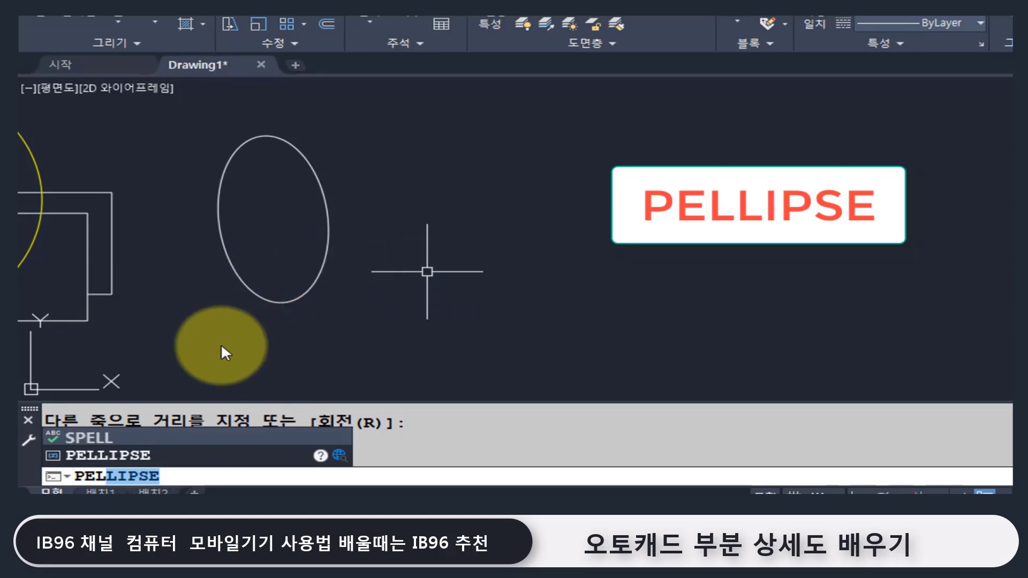
{"action": "left_click", "coordinate": [136, 456]}
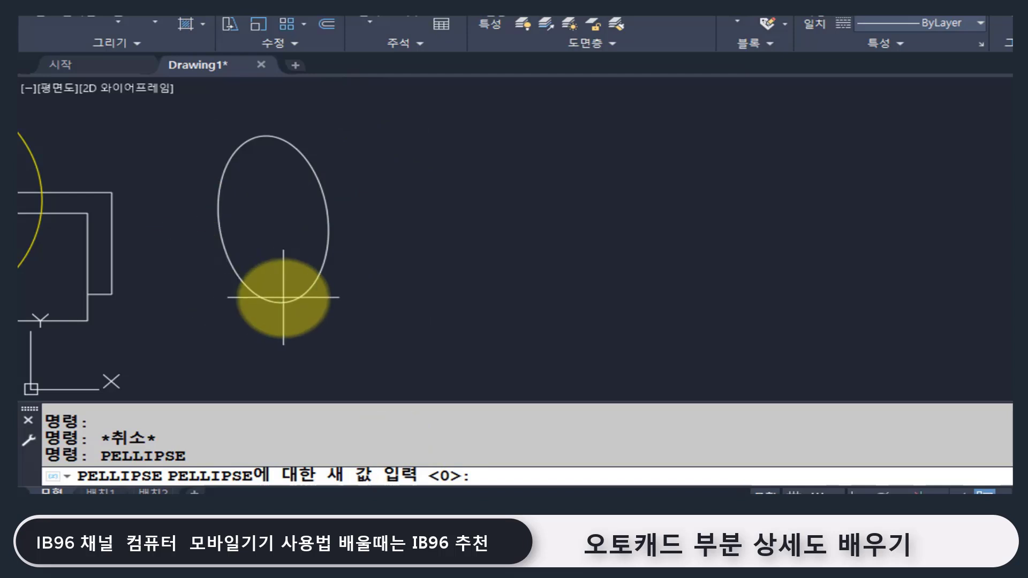
{"action": "type", "text": "1"}
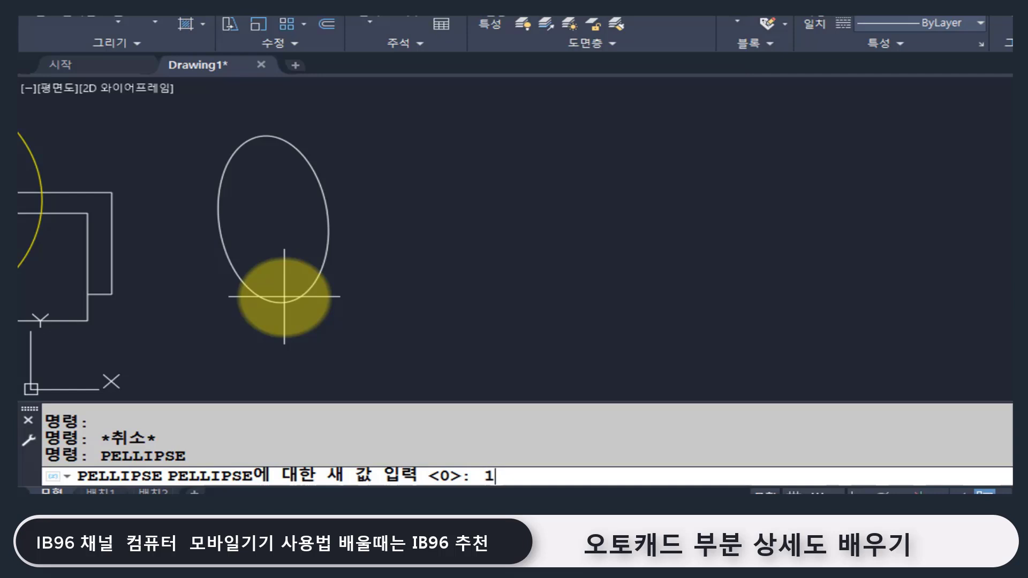
{"action": "key", "text": "Return"}
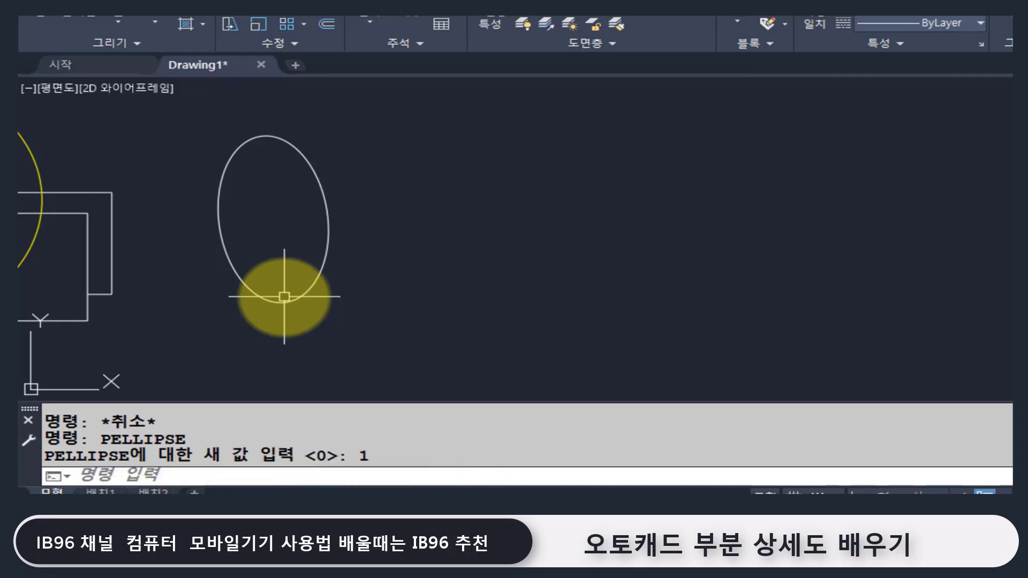
{"action": "left_click", "coordinate": [327, 236]}
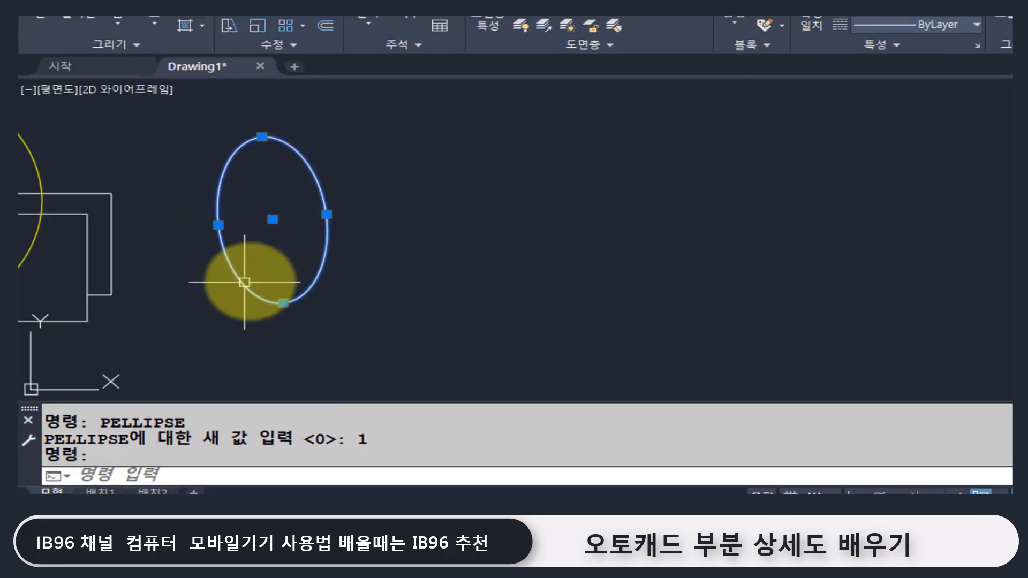
{"action": "key", "text": "Escape"}
Draw a tall narrow polyline ellipse from top and bottom axis ends and a width
{"action": "type", "text": "el"}
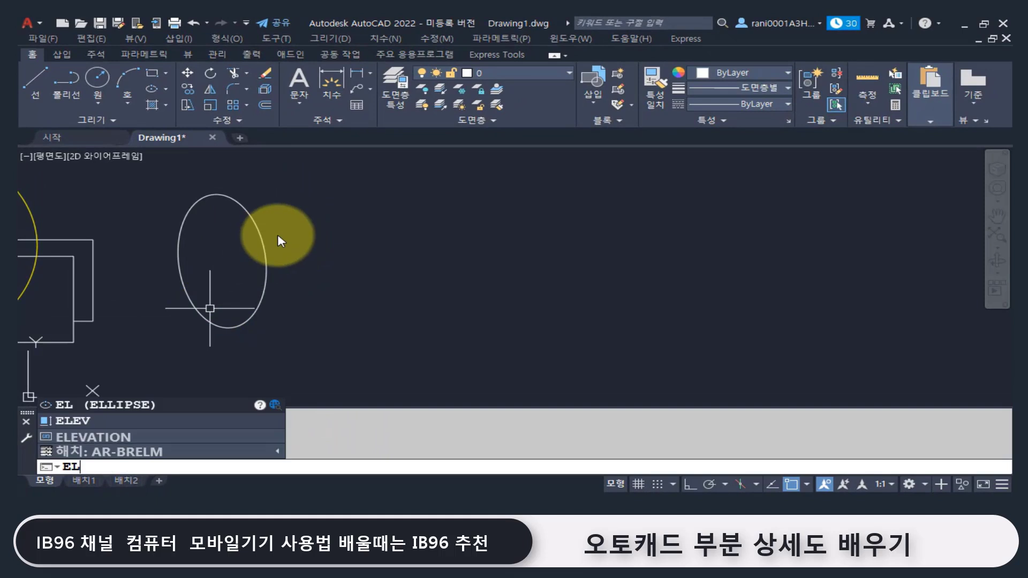
{"action": "key", "text": "Return"}
{"action": "left_click", "coordinate": [372, 194]}
{"action": "left_click", "coordinate": [362, 338]}
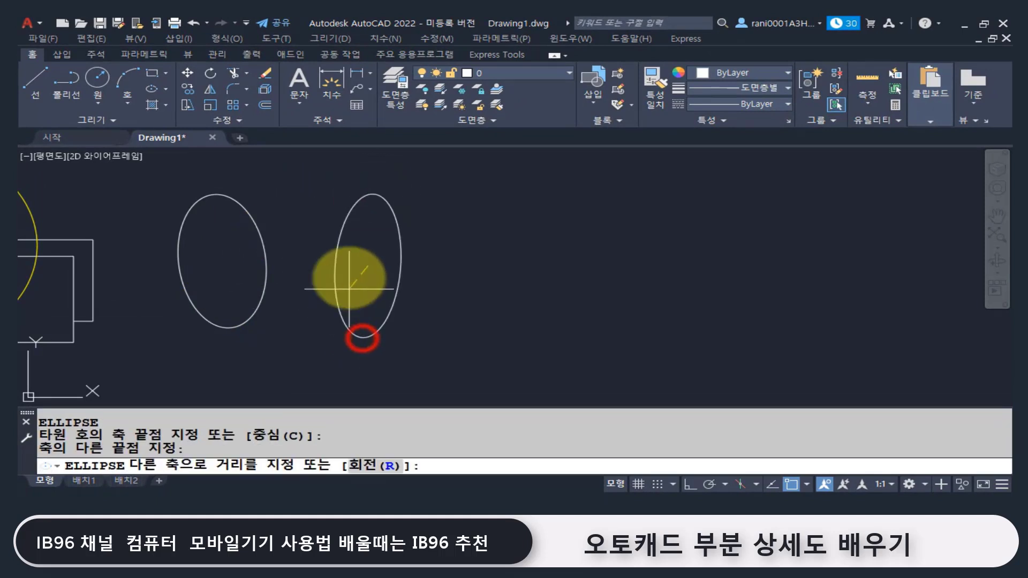
{"action": "left_click", "coordinate": [339, 267]}
{"action": "left_click", "coordinate": [396, 255]}
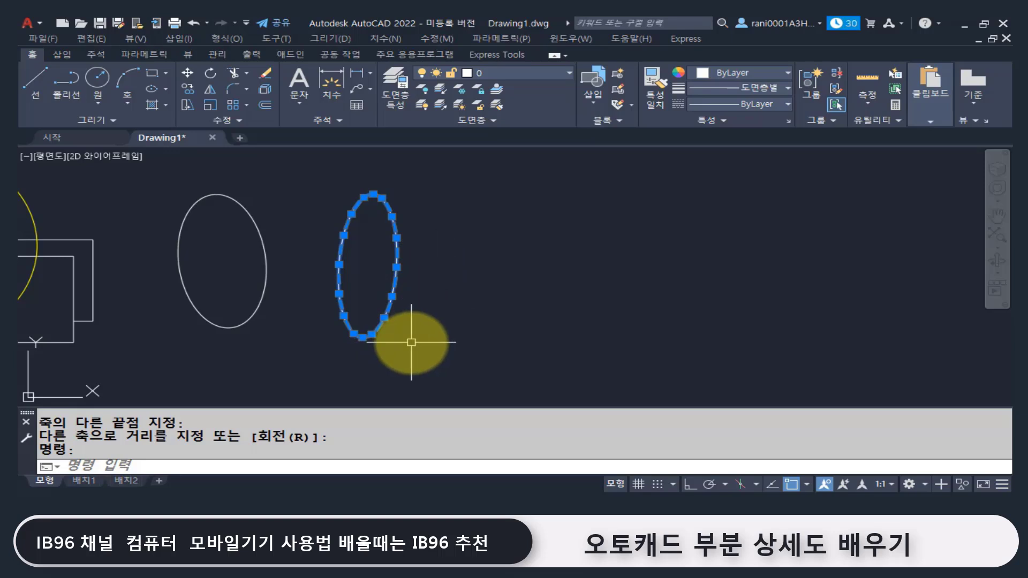
{"action": "key", "text": "Escape"}
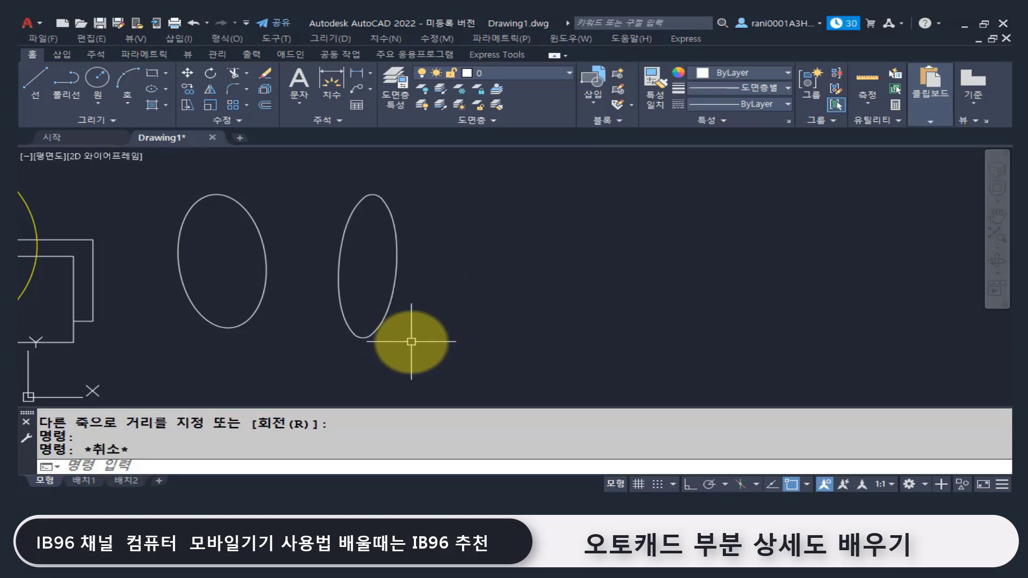
{"action": "type", "text": "PE"}
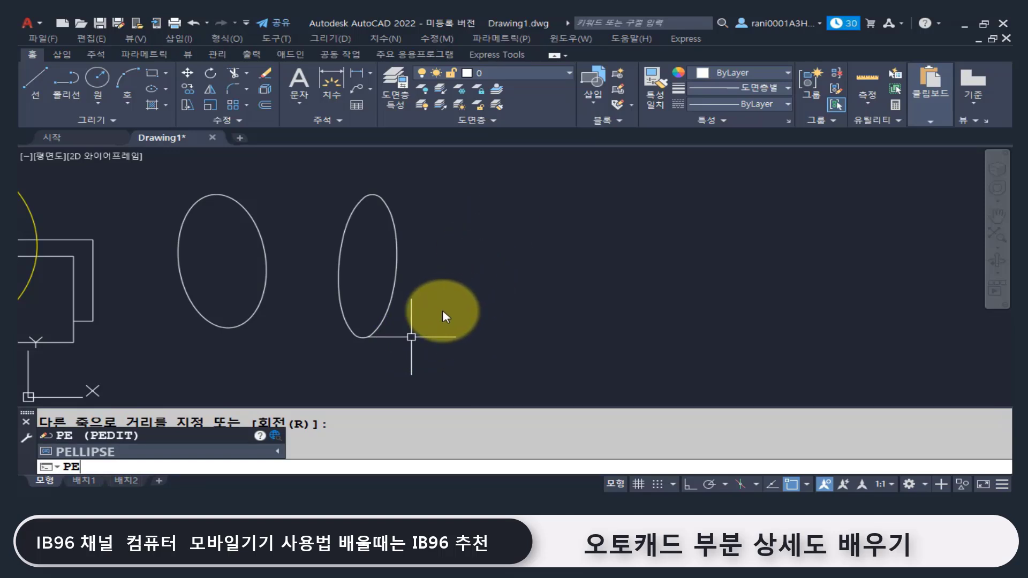
Use PEDIT to confirm the left ellipse isn't a polyline but the right one is
{"action": "key", "text": "Return"}
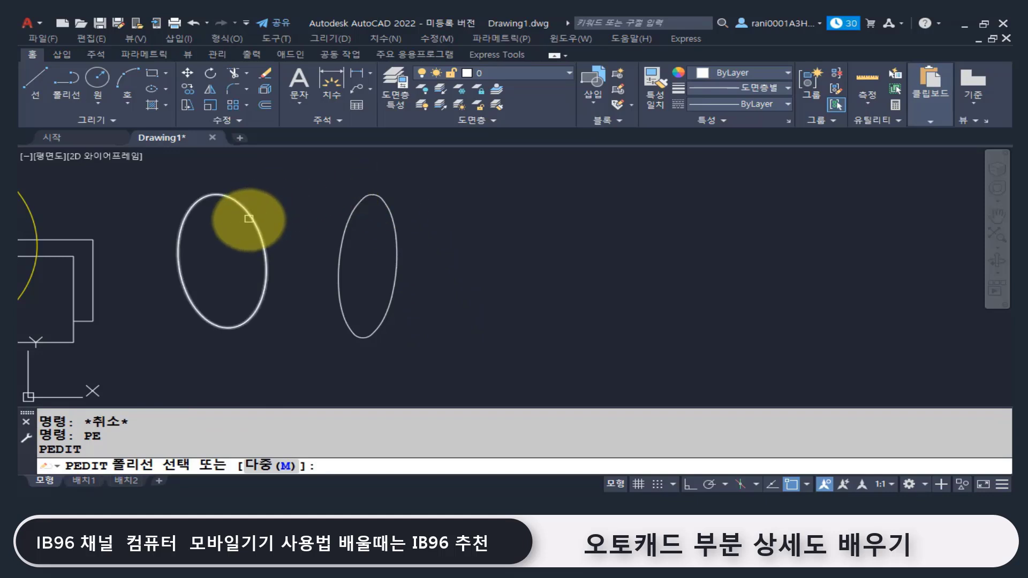
{"action": "left_click", "coordinate": [249, 219]}
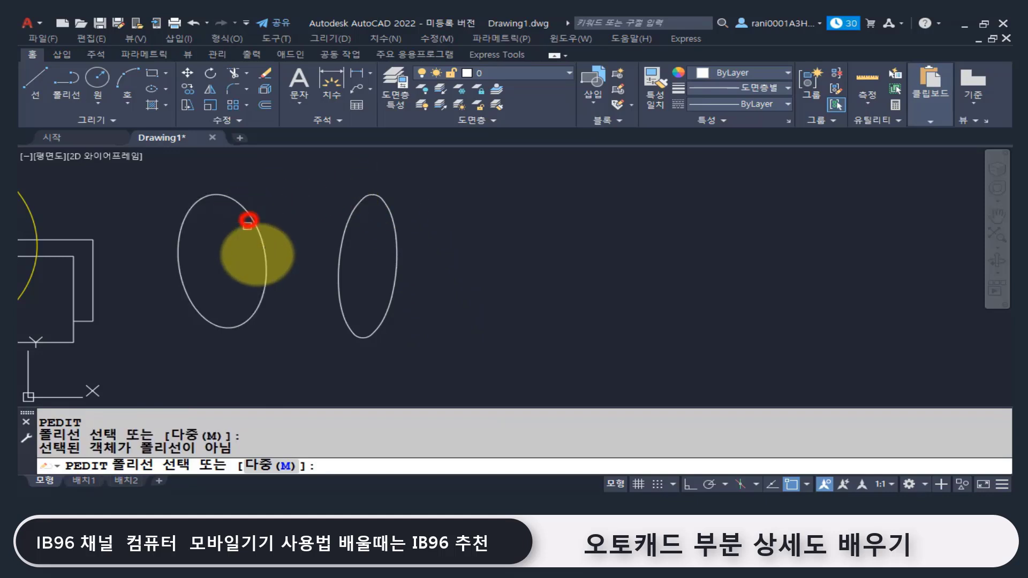
{"action": "left_click_drag", "start_coordinate": [245, 437], "coordinate": [251, 449]}
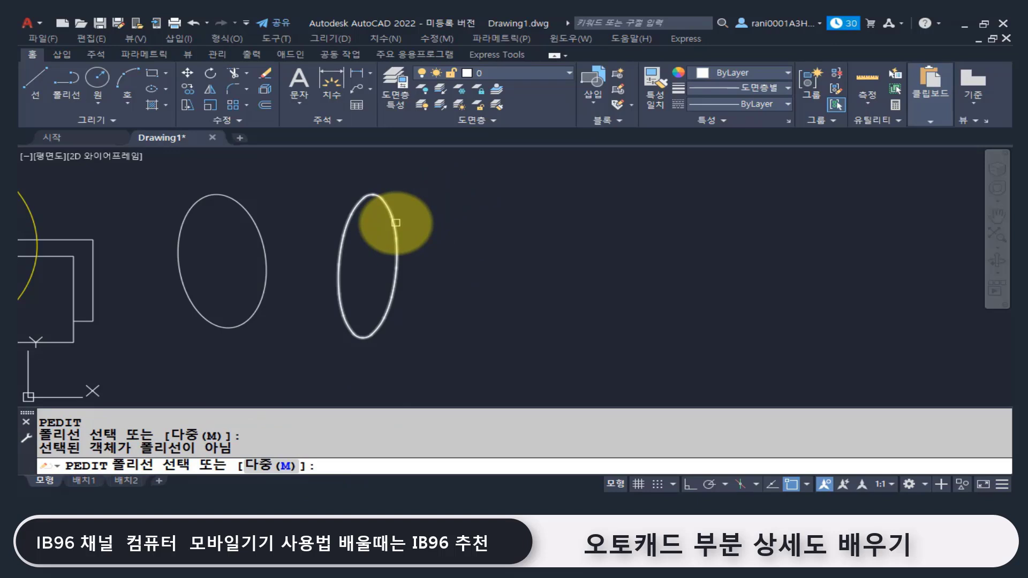
{"action": "left_click", "coordinate": [396, 222]}
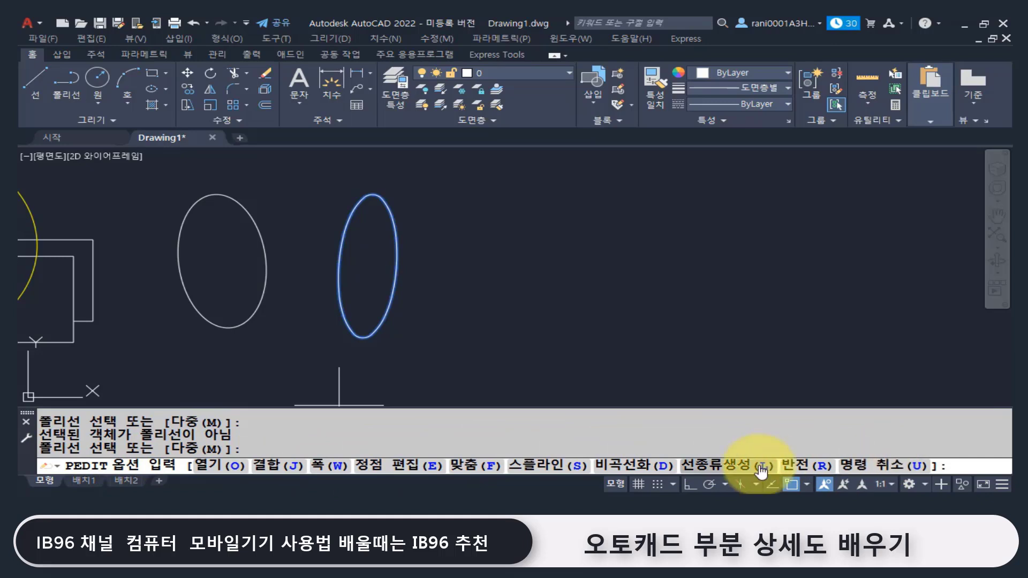
{"action": "key", "text": "Escape"}
{"action": "mouse_move", "coordinate": [361, 271]}
{"action": "middle_mouse_down"}
{"action": "mouse_move", "coordinate": [628, 278]}
{"action": "mouse_move", "coordinate": [623, 293]}
{"action": "middle_mouse_up"}
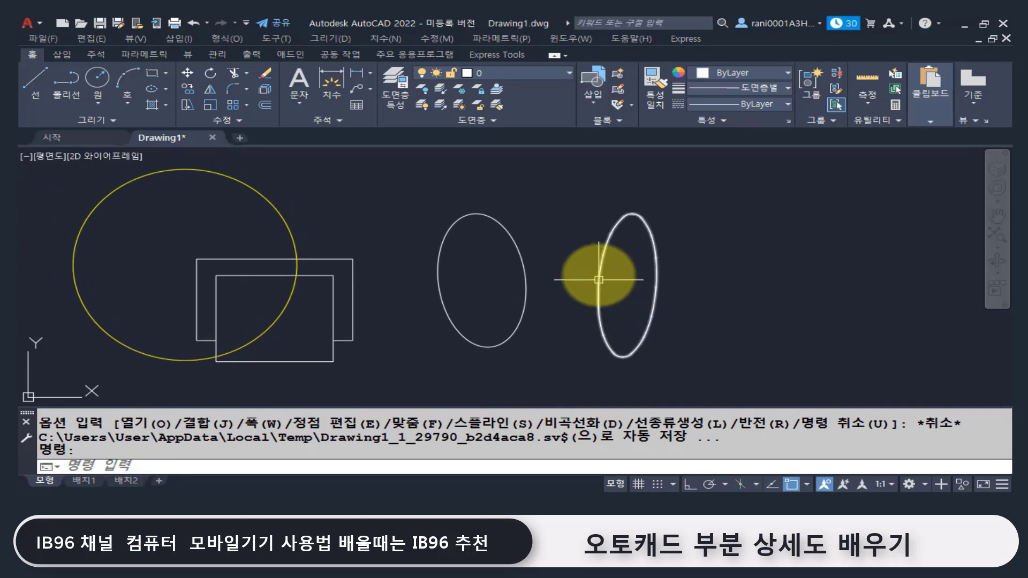
{"action": "left_click", "coordinate": [599, 273]}
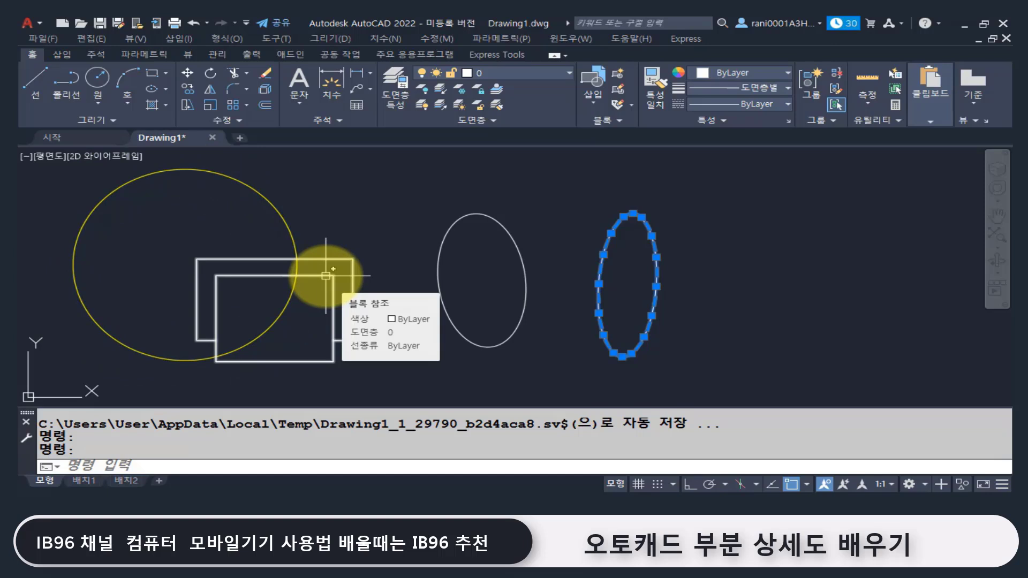
Erase both ellipses with a window selection
{"action": "key", "text": "Escape"}
{"action": "type", "text": "e"}
{"action": "key", "text": "Return"}
{"action": "left_click", "coordinate": [731, 355]}
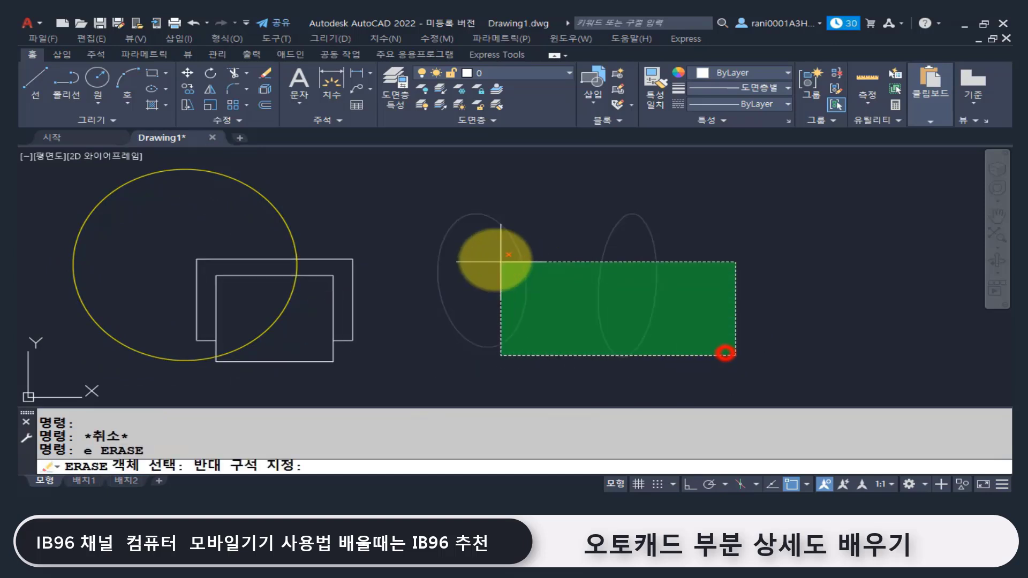
{"action": "left_click", "coordinate": [466, 251]}
{"action": "key", "text": "Return"}
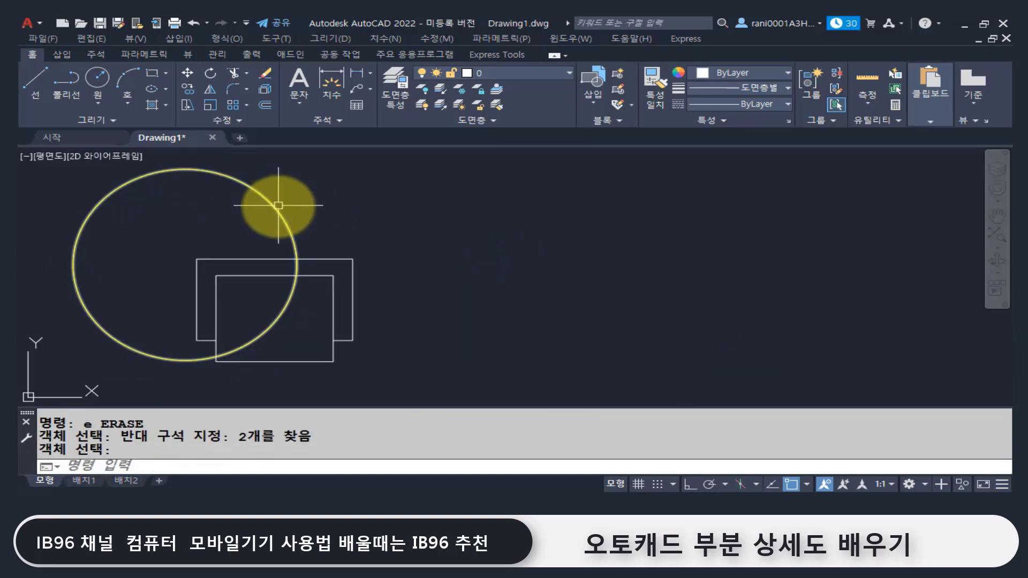
{"action": "left_click", "coordinate": [278, 206]}
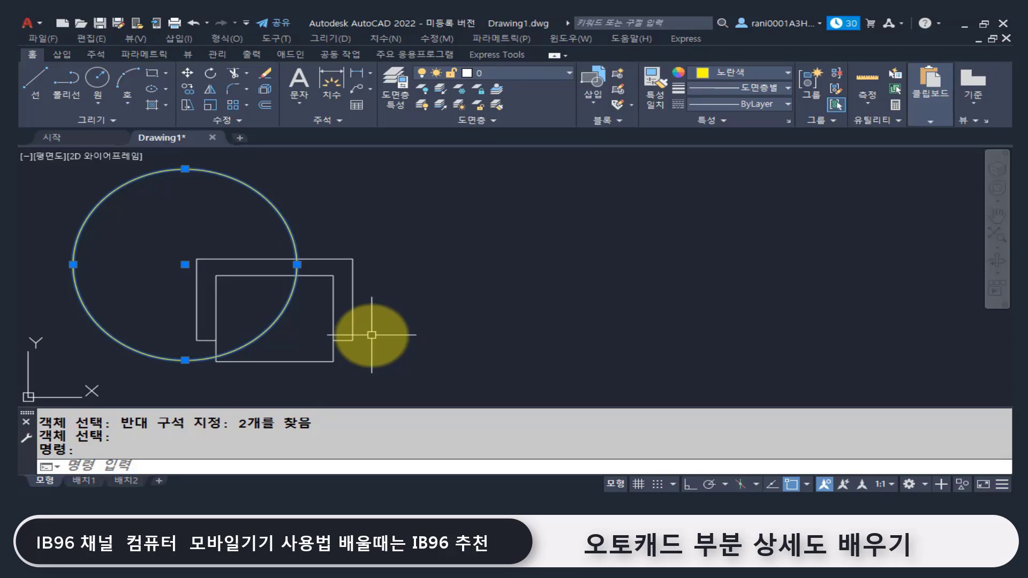
{"action": "key", "text": "Escape"}
Draw a nearly round ellipse by its centre, right of the yellow circle
{"action": "type", "text": "EL"}
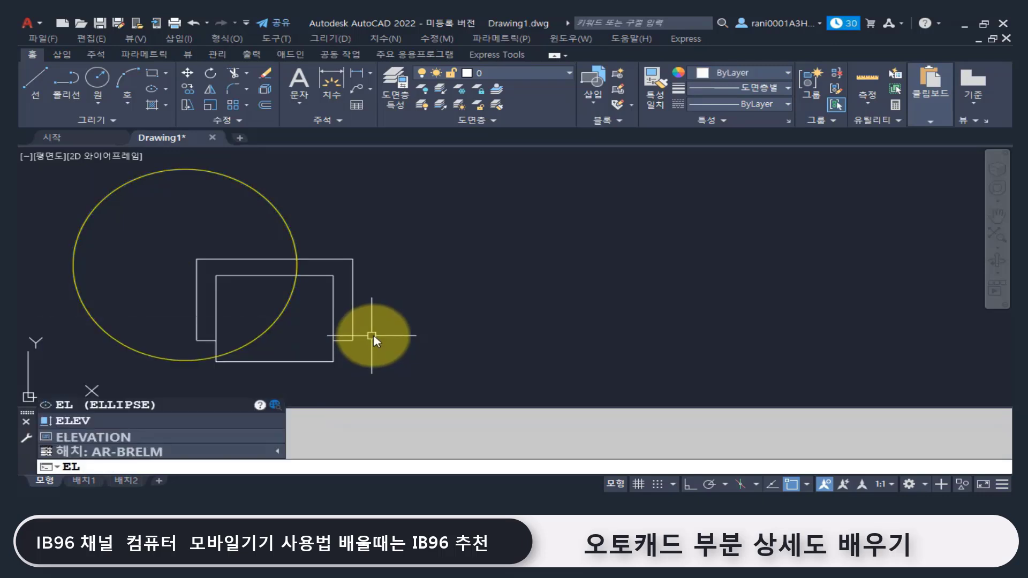
{"action": "key", "text": "Return"}
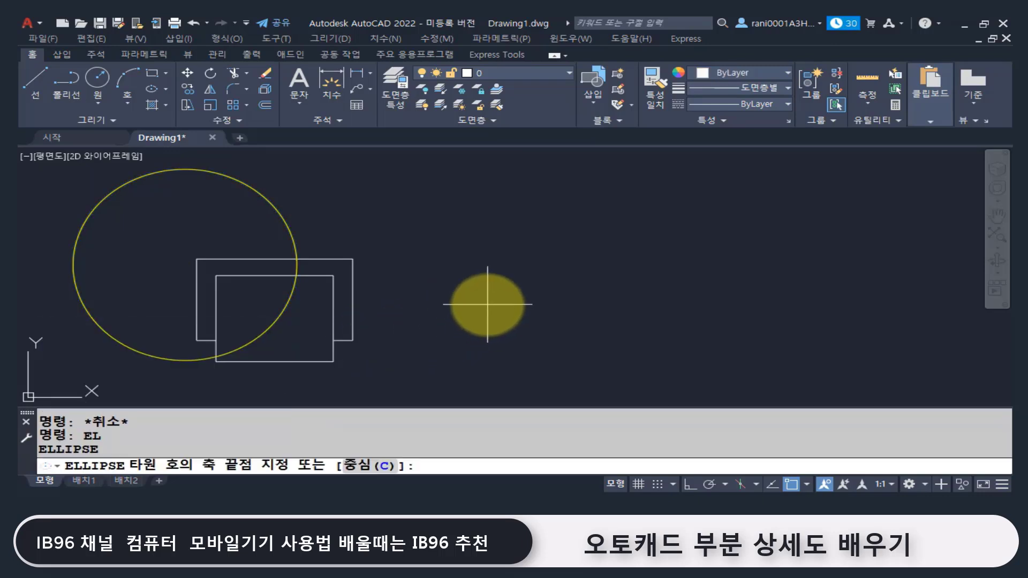
{"action": "type", "text": "c"}
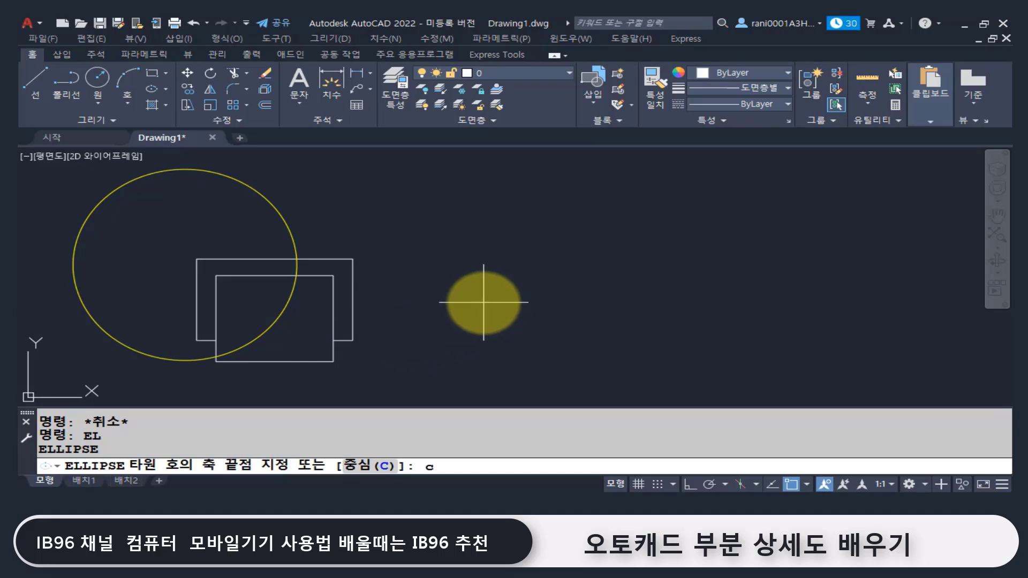
{"action": "key", "text": "Return"}
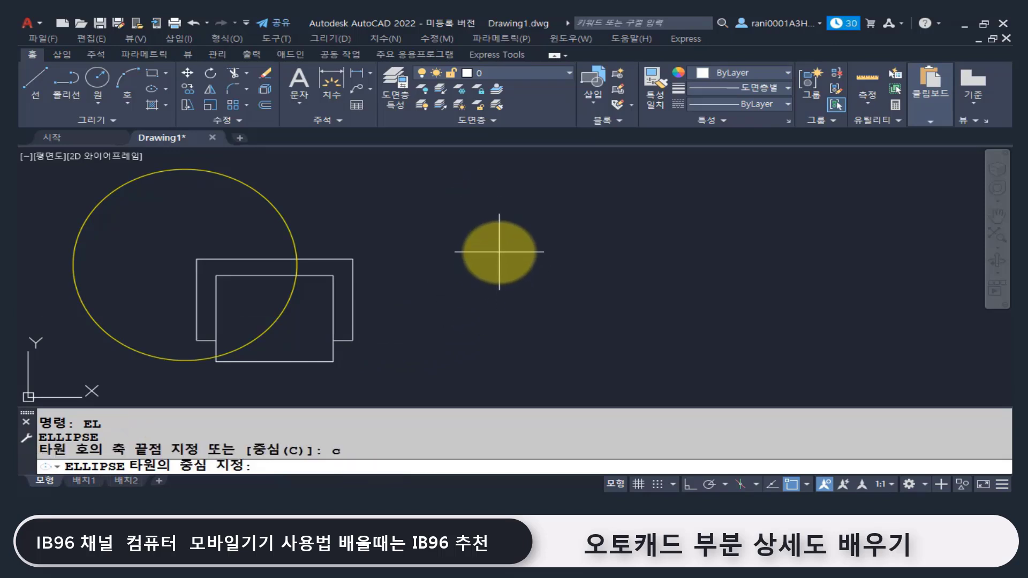
{"action": "left_click", "coordinate": [499, 252]}
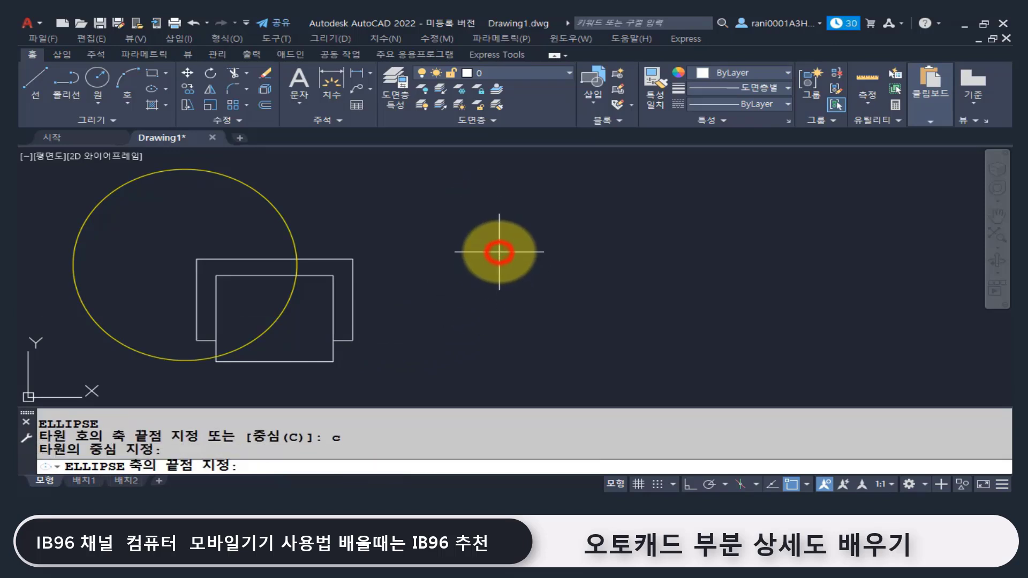
{"action": "left_click", "coordinate": [500, 176]}
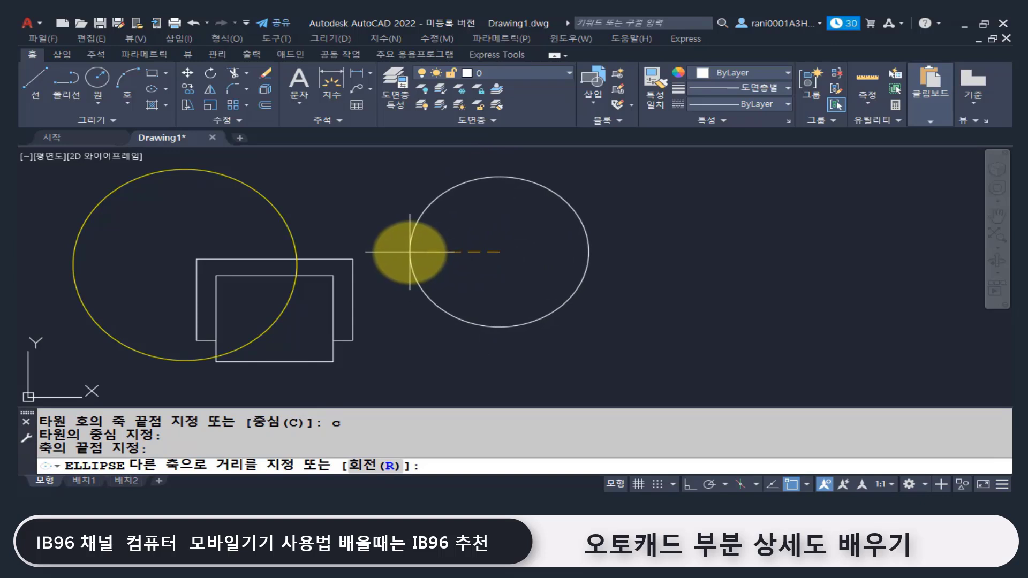
{"action": "left_click", "coordinate": [410, 251]}
{"action": "left_click", "coordinate": [417, 277]}
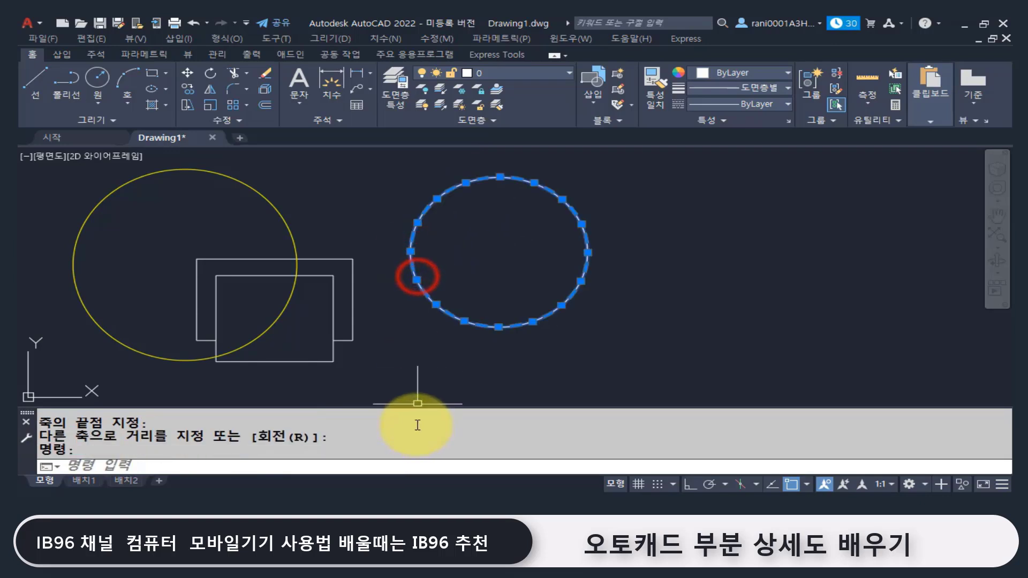
{"action": "key", "text": "Escape"}
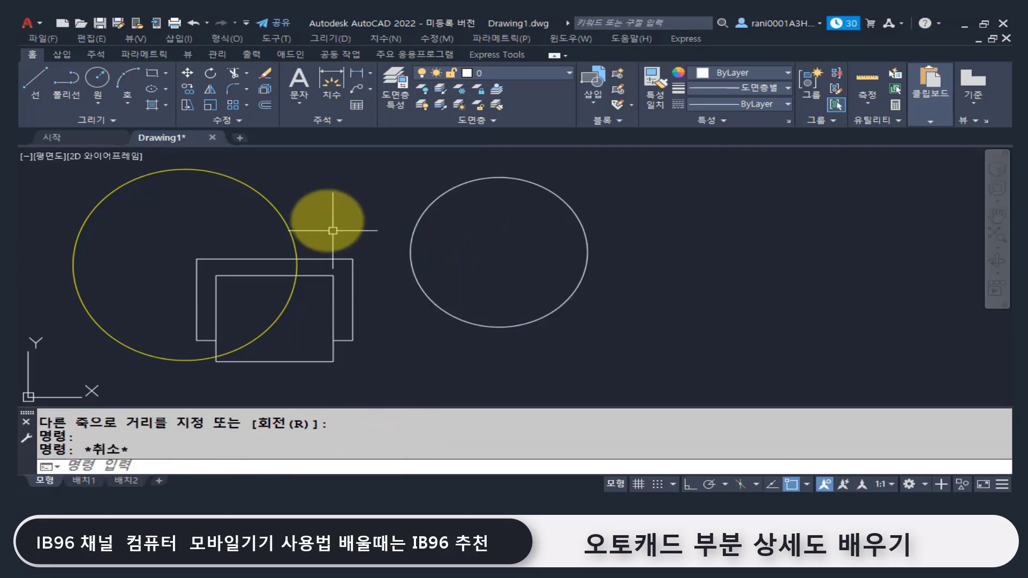
{"action": "left_click", "coordinate": [419, 202]}
Compare the new ellipse's and the yellow circle's properties in the Properties palette
{"action": "left_click", "coordinate": [418, 222]}
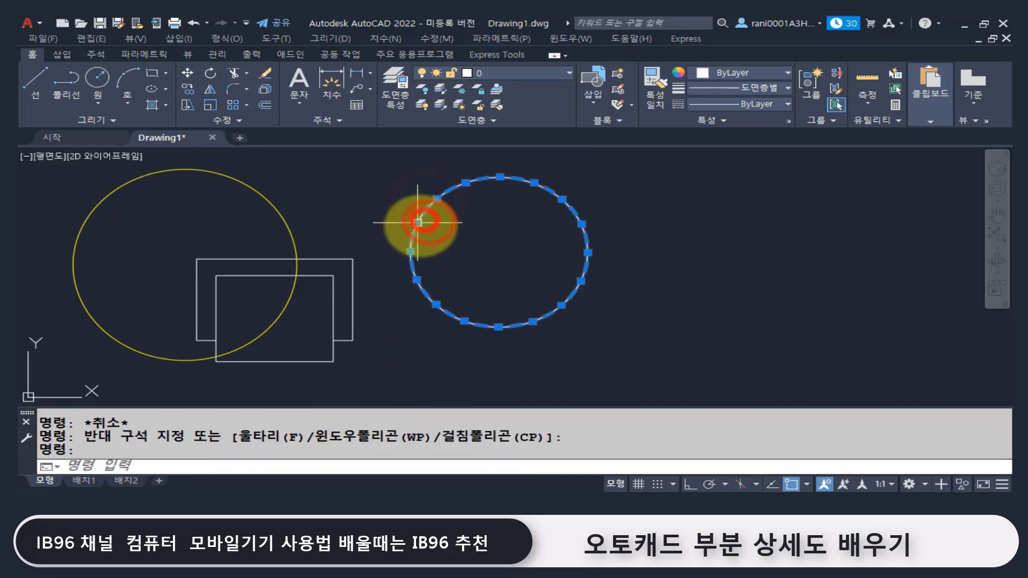
{"action": "key", "text": "ctrl+1"}
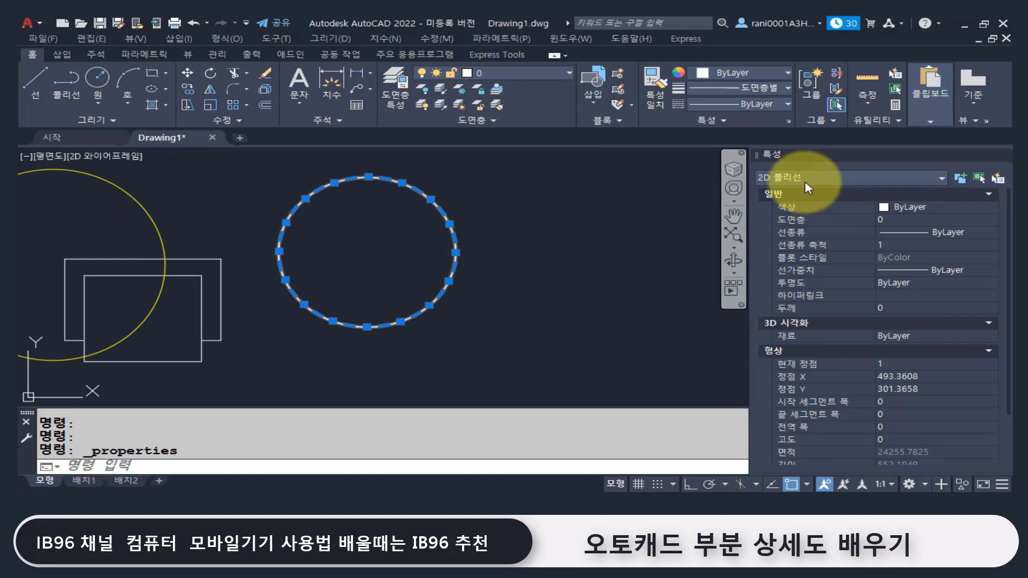
{"action": "key", "text": "Escape"}
{"action": "left_click", "coordinate": [138, 215]}
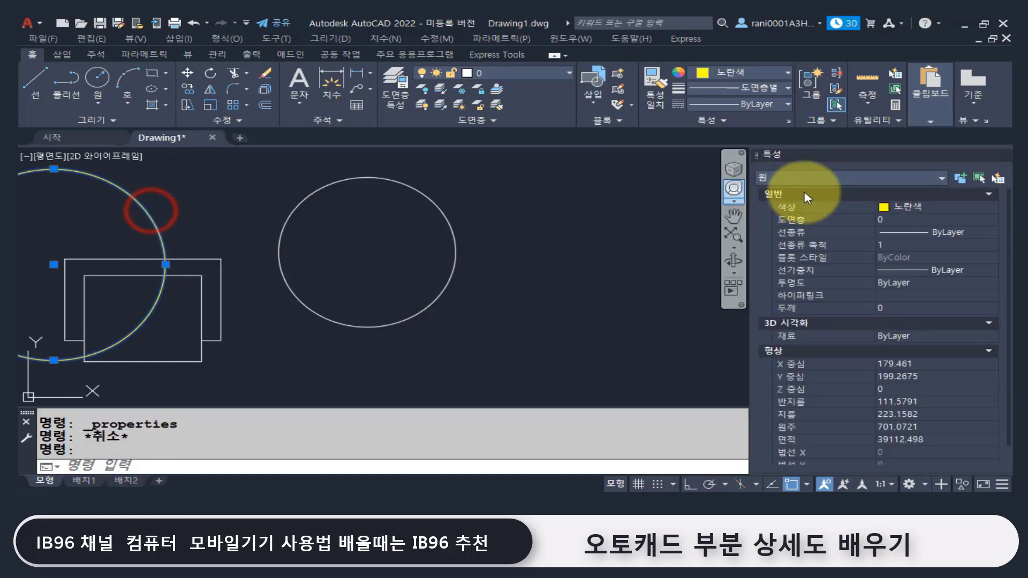
{"action": "key", "text": "Escape"}
{"action": "key", "text": "ctrl+1"}
{"action": "type", "text": "e"}
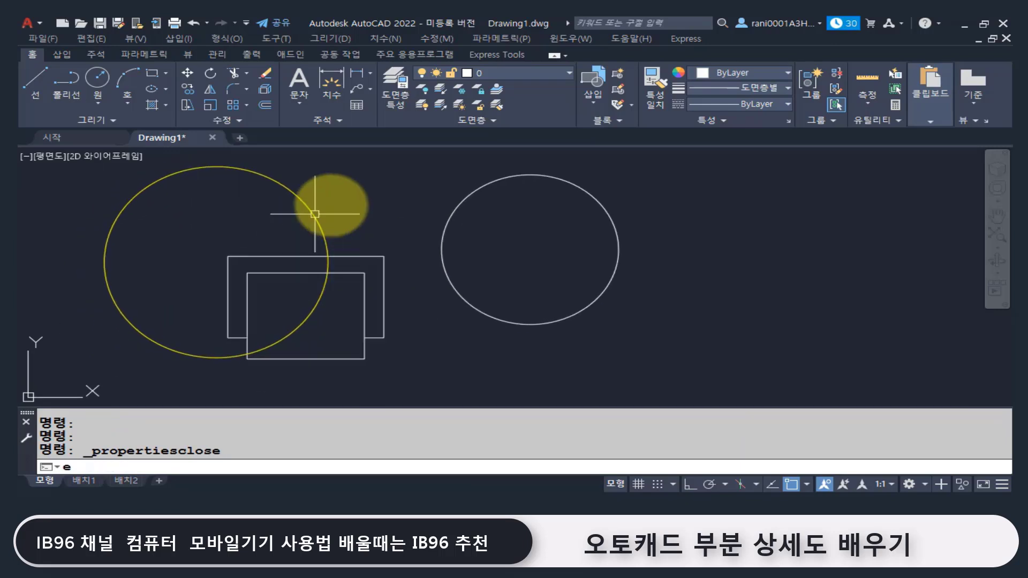
Erase the old yellow circle
{"action": "key", "text": "Delete"}
{"action": "left_click", "coordinate": [362, 199]}
{"action": "left_click", "coordinate": [276, 225]}
{"action": "right_click", "coordinate": [278, 225]}
{"action": "key", "text": "Escape"}
{"action": "key", "text": "Escape"}
Move the new round ellipse onto the sofa rectangle block
{"action": "type", "text": "m"}
{"action": "key", "text": "Return"}
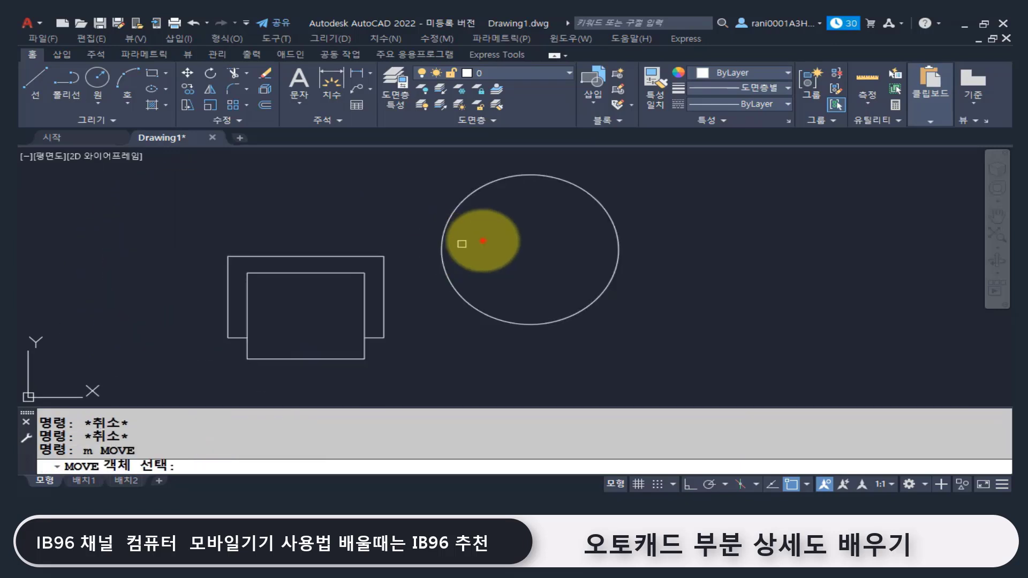
{"action": "left_click", "coordinate": [482, 238]}
{"action": "left_click", "coordinate": [413, 250]}
{"action": "key", "text": "Return"}
{"action": "left_click", "coordinate": [432, 197]}
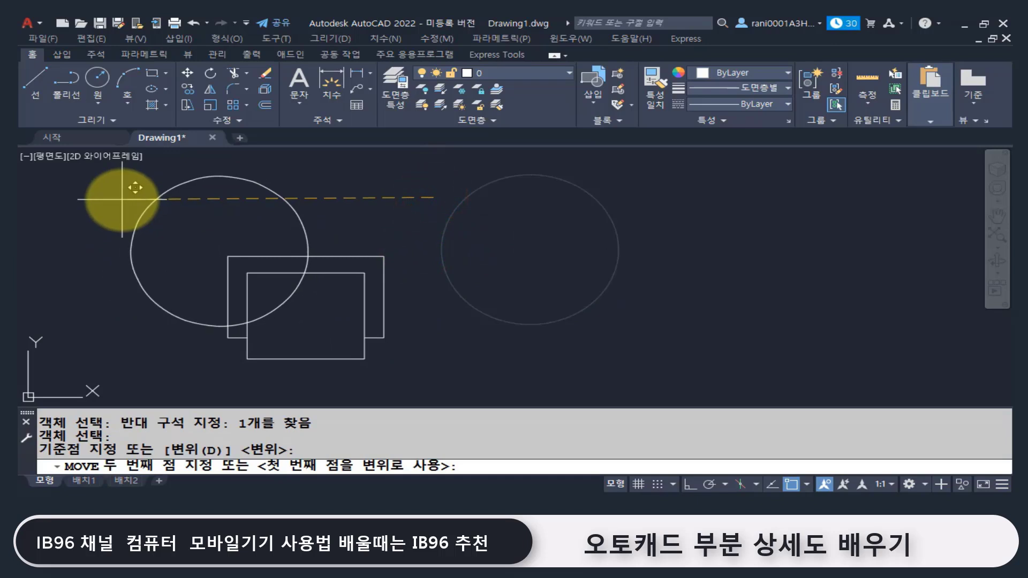
{"action": "left_click", "coordinate": [124, 196]}
Recolour the moved ellipse yellow
{"action": "left_click", "coordinate": [261, 187]}
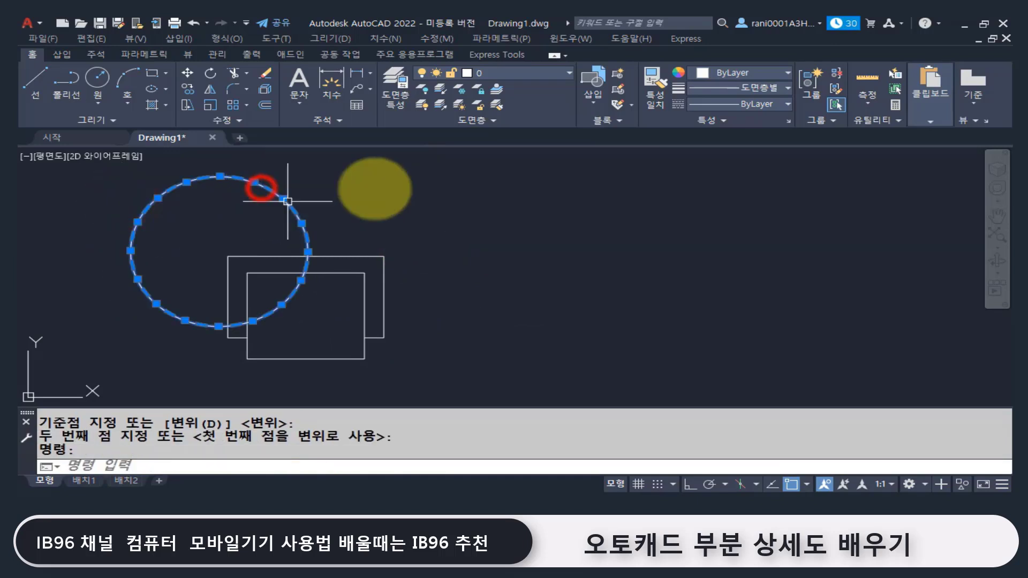
{"action": "left_click", "coordinate": [722, 73]}
{"action": "left_click", "coordinate": [715, 208]}
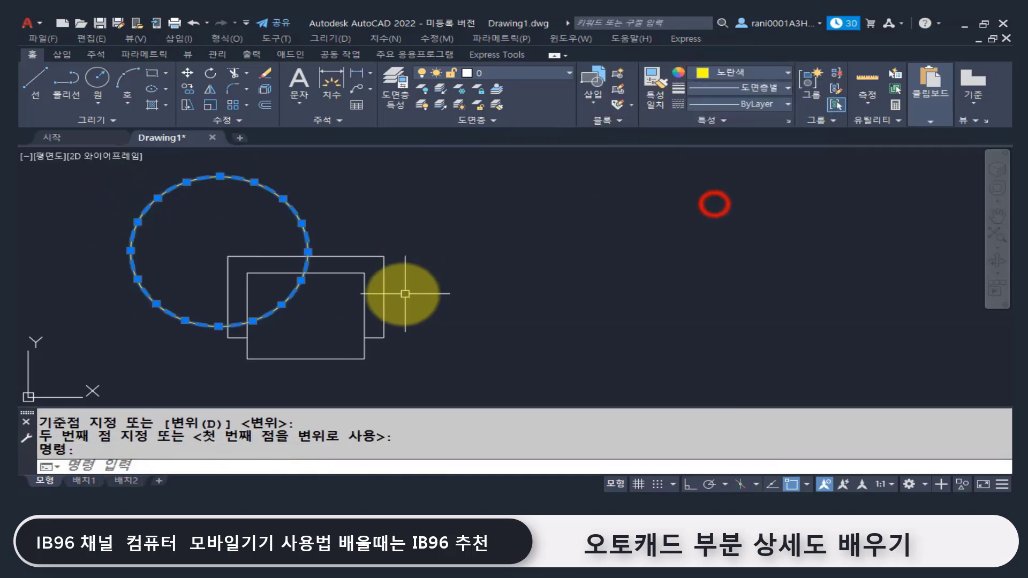
{"action": "key", "text": "Escape"}
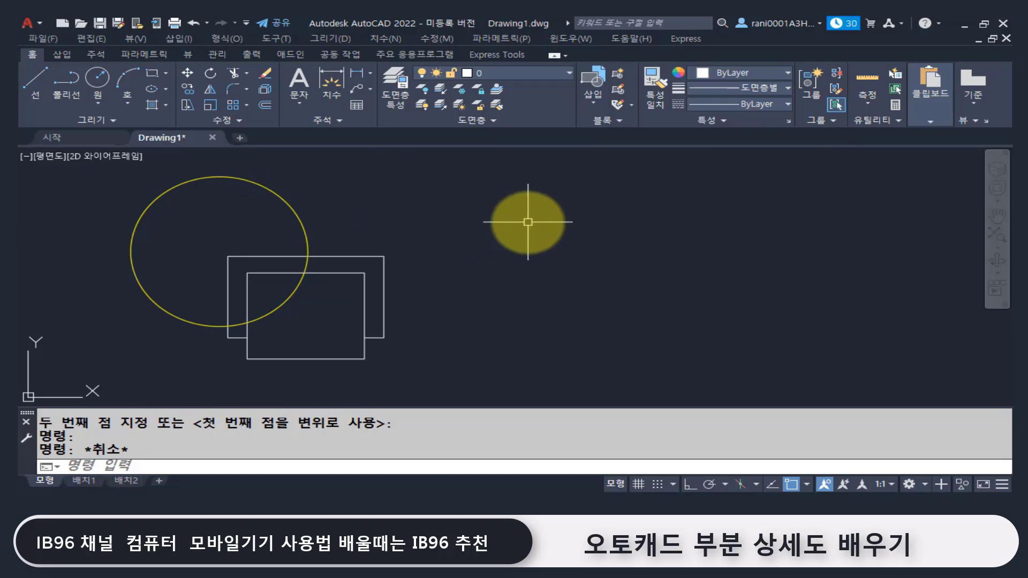
Start XCLIP on the sofa block with a new boundary from a selected polyline
{"action": "type", "text": "x"}
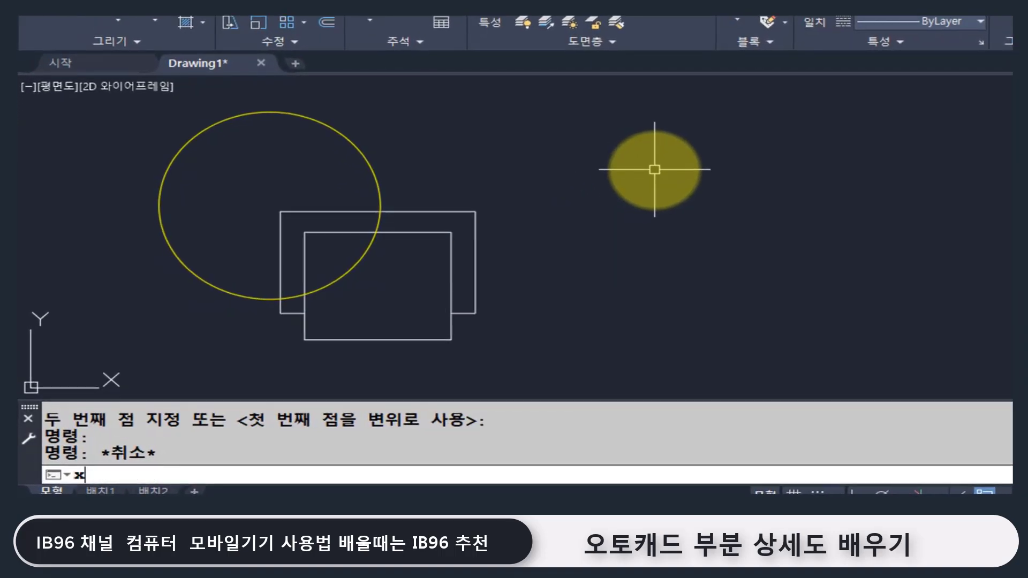
{"action": "type", "text": "c"}
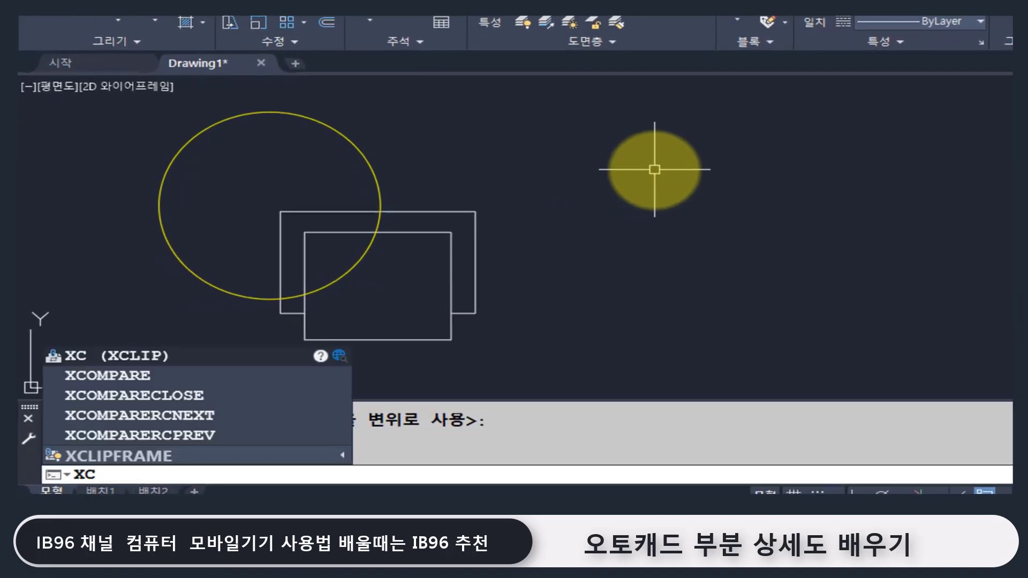
{"action": "key", "text": "Return"}
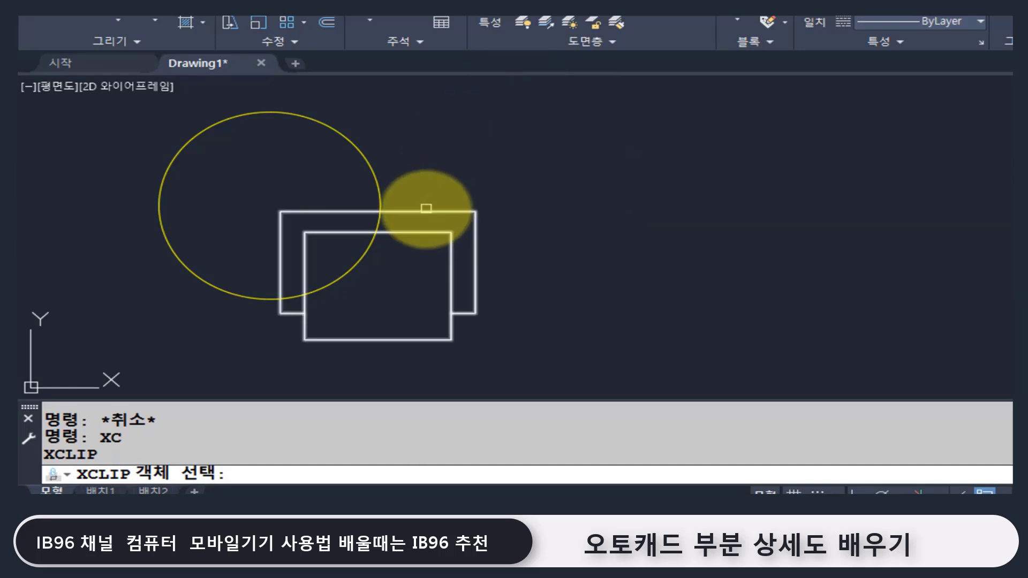
{"action": "left_click", "coordinate": [426, 209]}
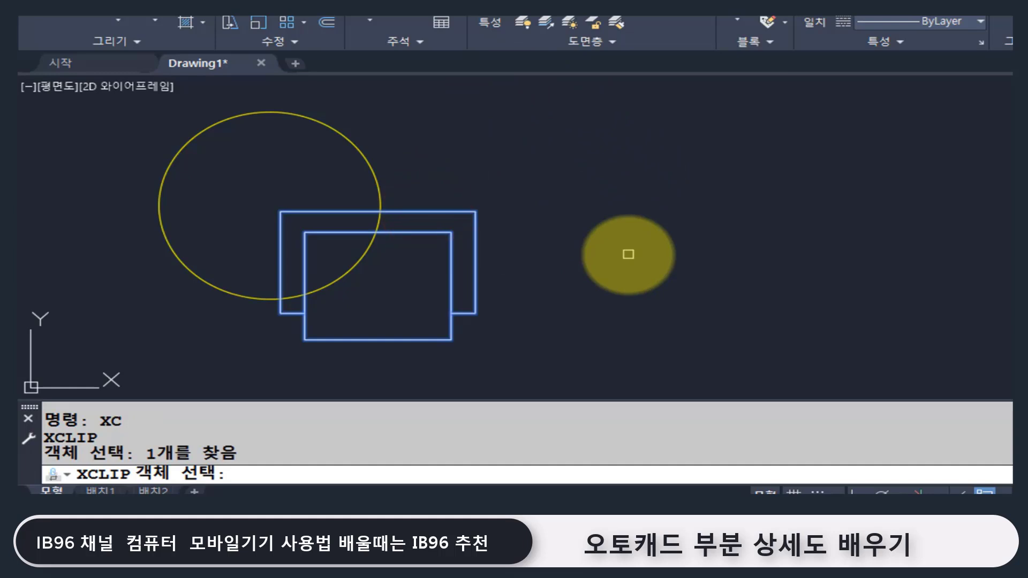
{"action": "key", "text": "Return"}
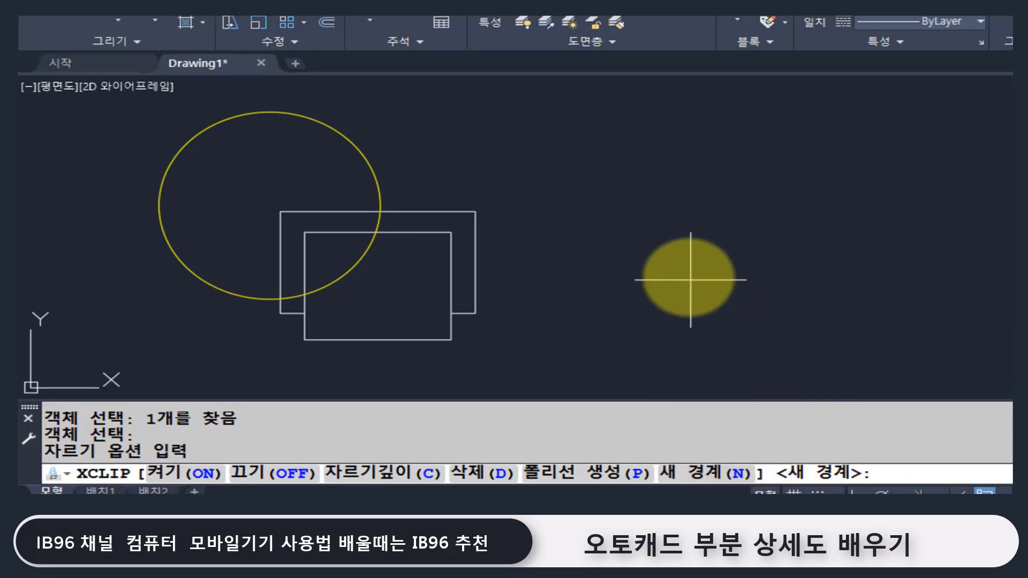
{"action": "key", "text": "Return"}
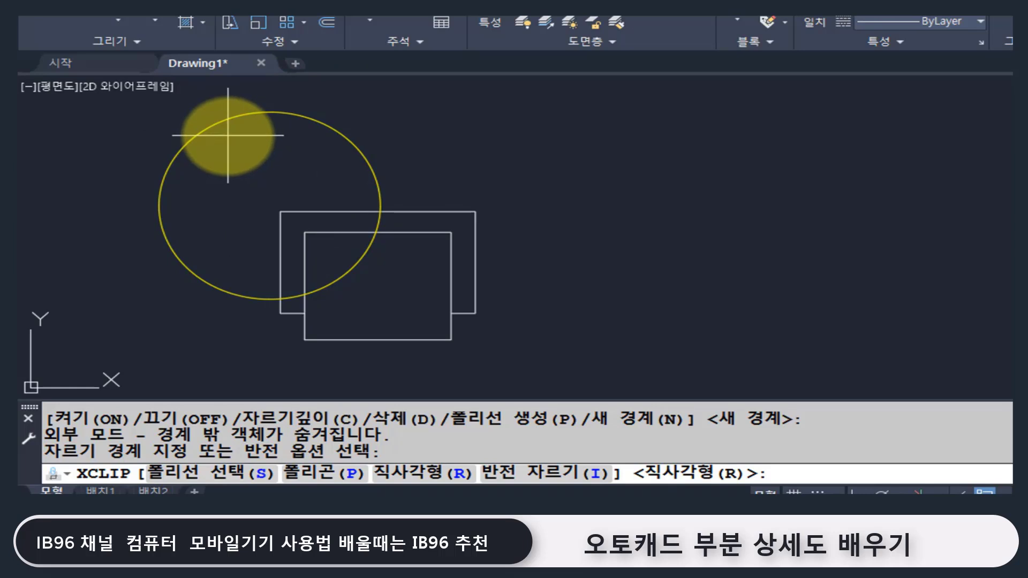
{"action": "type", "text": "s"}
Clip the block using the yellow circle as the XCLIP polyline boundary, then clear the selection
{"action": "key", "text": "Return"}
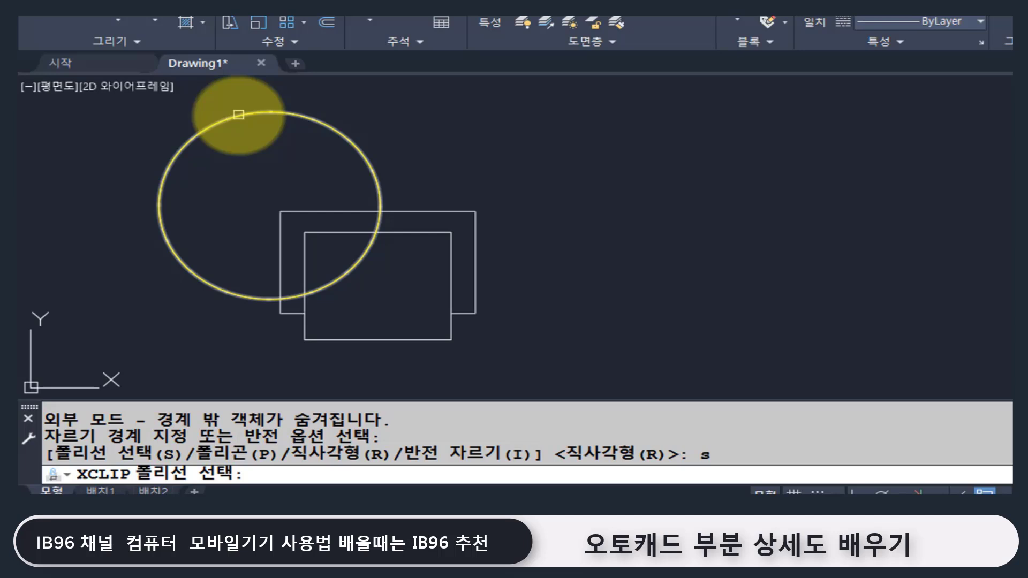
{"action": "left_click", "coordinate": [239, 115]}
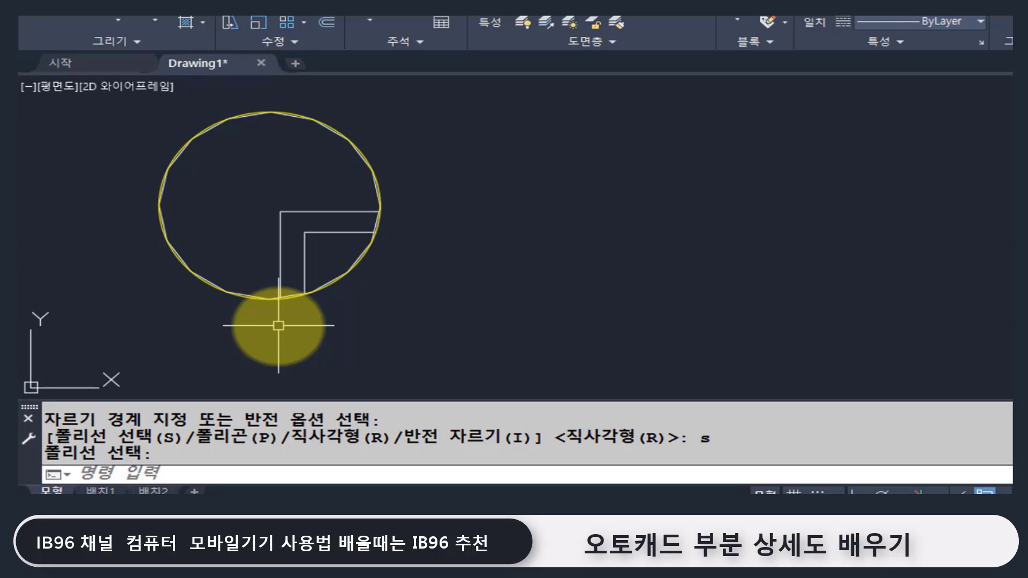
{"action": "scroll", "coordinate": [275, 237], "scroll_direction": "up", "scroll_amount": 4}
{"action": "scroll", "coordinate": [243, 154], "scroll_direction": "up", "scroll_amount": 1}
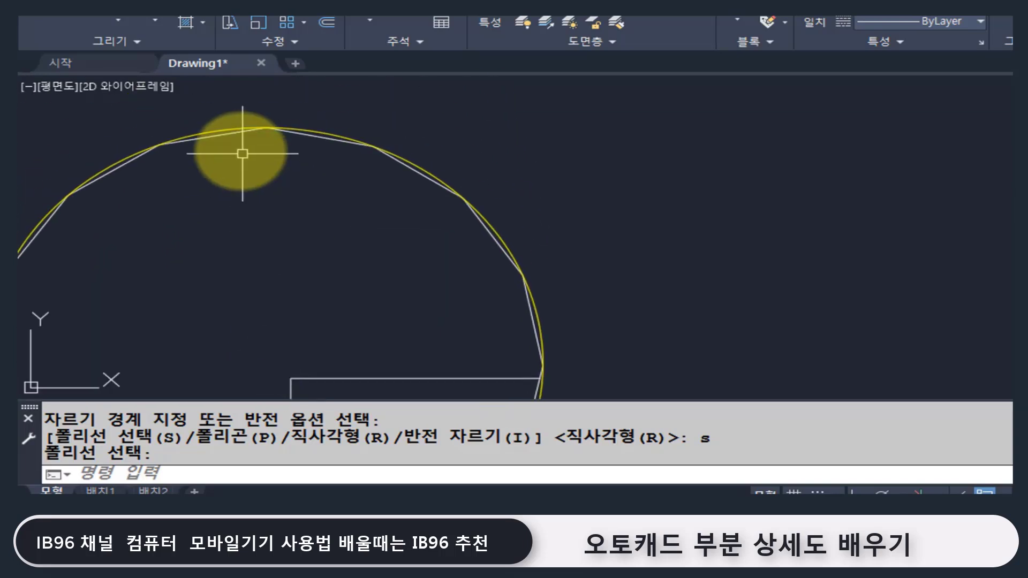
{"action": "left_click", "coordinate": [225, 134]}
{"action": "scroll", "coordinate": [248, 182], "scroll_direction": "down", "scroll_amount": 1}
{"action": "scroll", "coordinate": [268, 172], "scroll_direction": "down", "scroll_amount": 1}
{"action": "scroll", "coordinate": [251, 85], "scroll_direction": "down", "scroll_amount": 1}
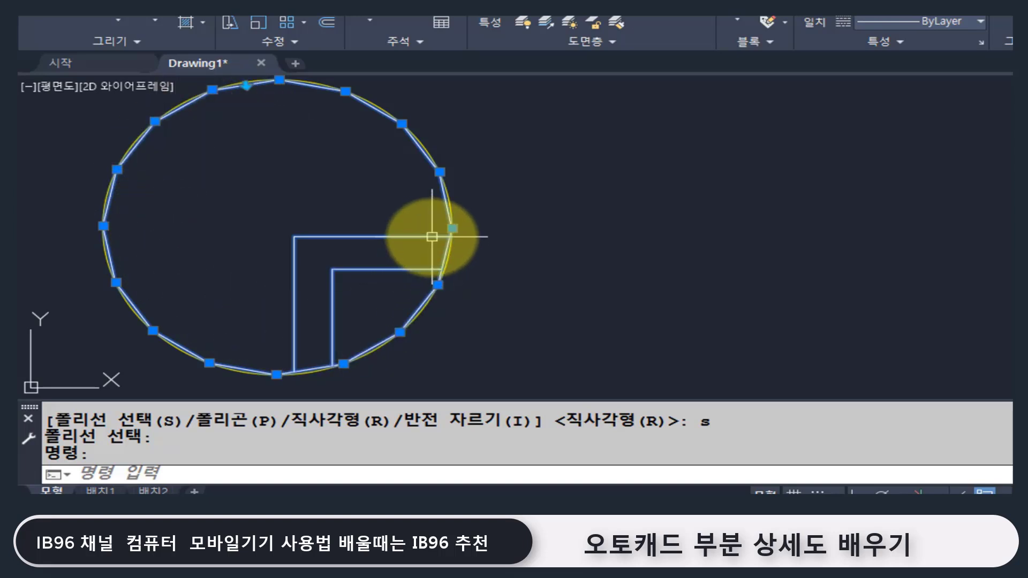
{"action": "key", "text": "Escape"}
{"action": "scroll", "coordinate": [439, 188], "scroll_direction": "up", "scroll_amount": 2}
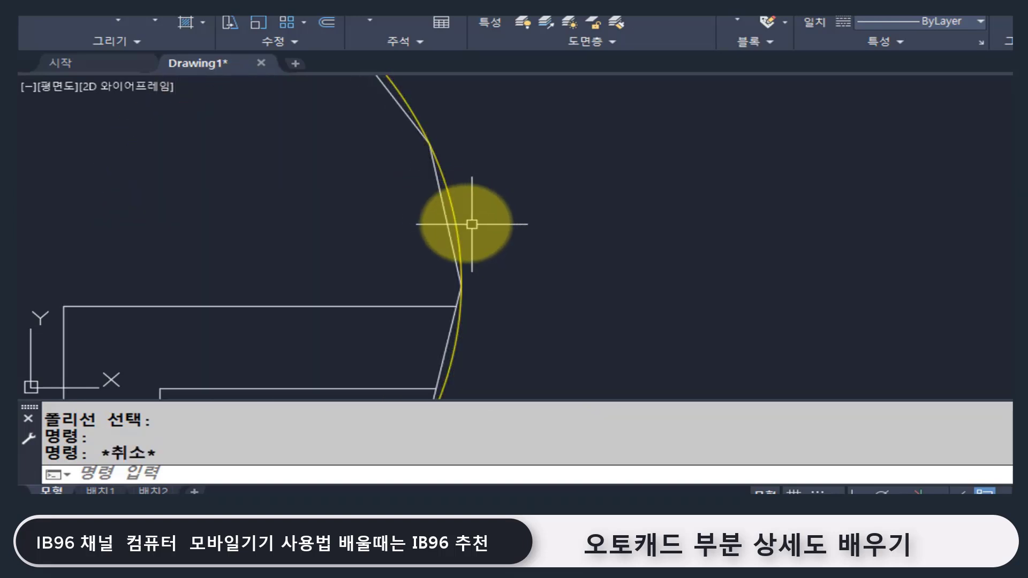
{"action": "scroll", "coordinate": [447, 218], "scroll_direction": "down", "scroll_amount": 2}
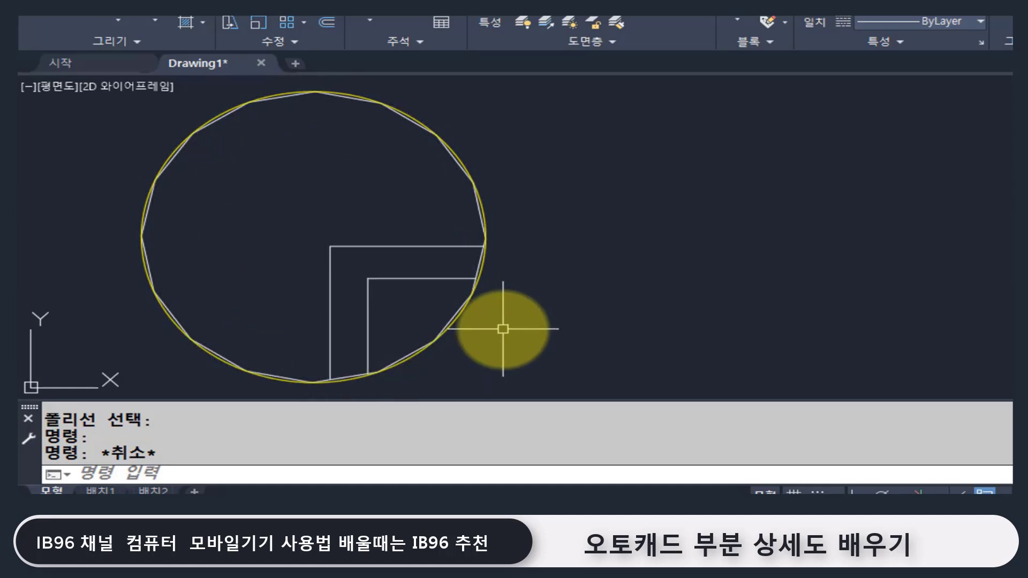
Set XCLIPFRAME to 0 so the clip frame around the block is hidden
{"action": "key", "text": "Escape"}
{"action": "key", "text": "Escape"}
{"action": "type", "text": "xc"}
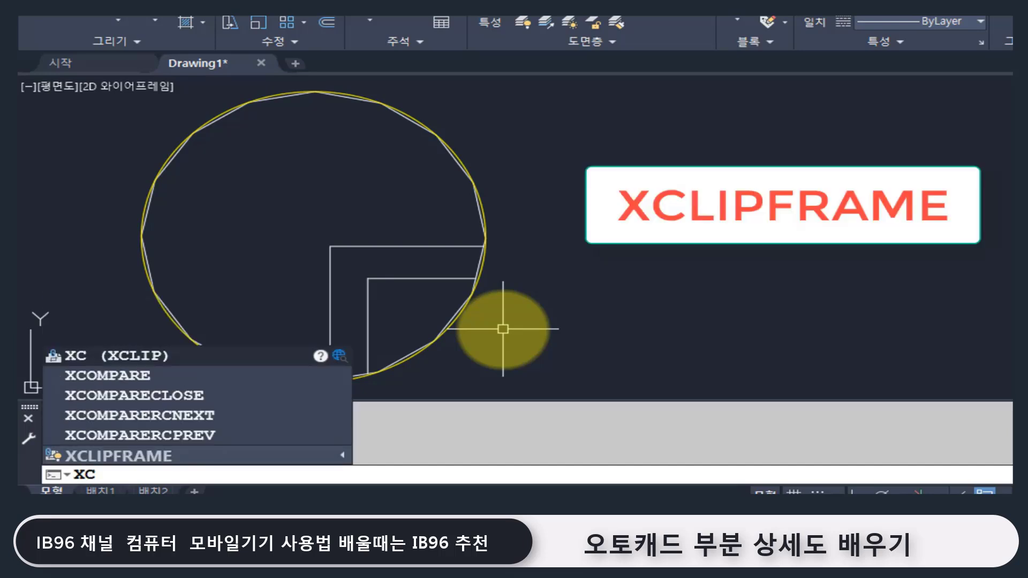
{"action": "type", "text": "LIP"}
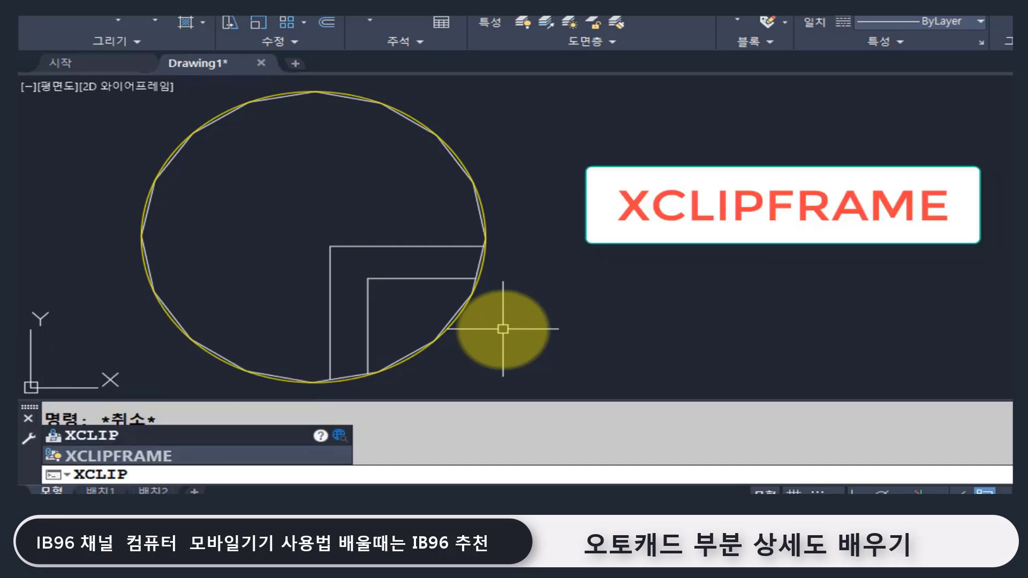
{"action": "type", "text": "FRAME"}
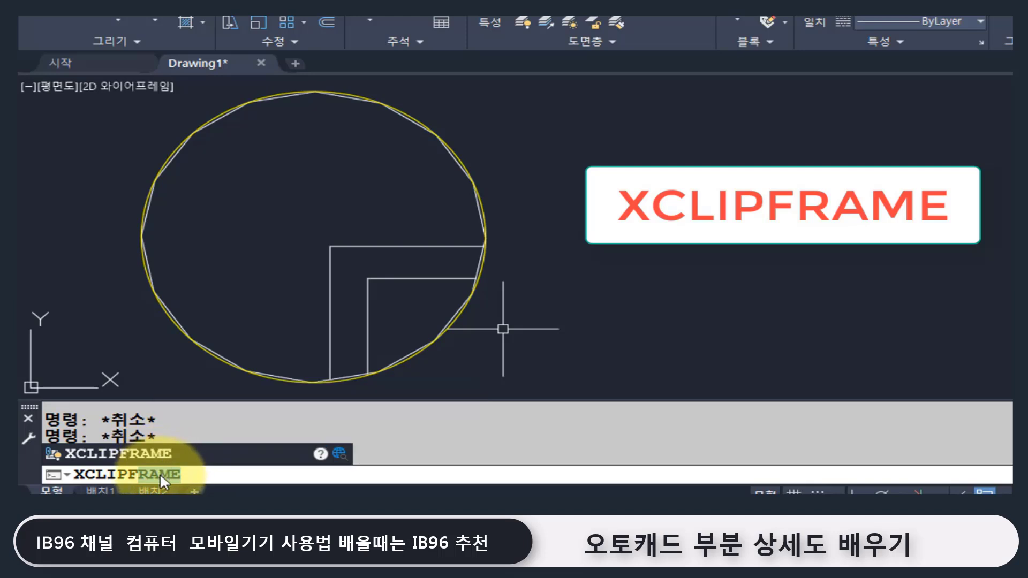
{"action": "key", "text": "Return"}
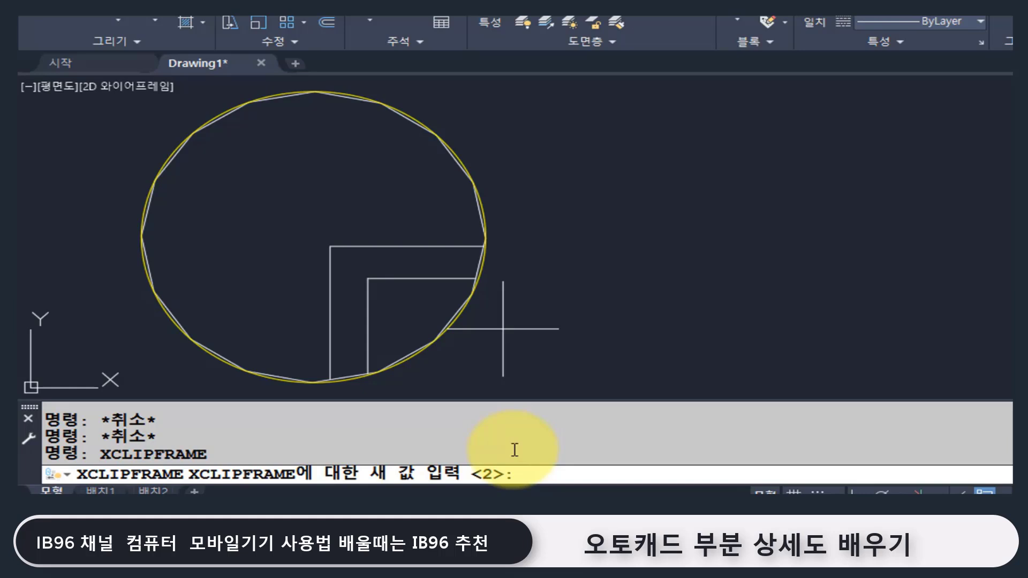
{"action": "type", "text": "0"}
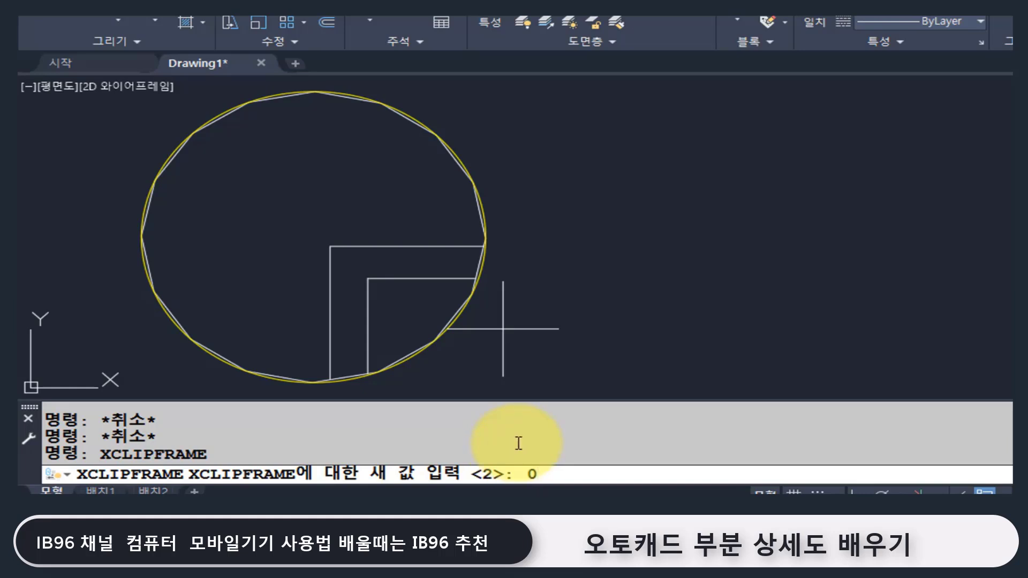
{"action": "key", "text": "Return"}
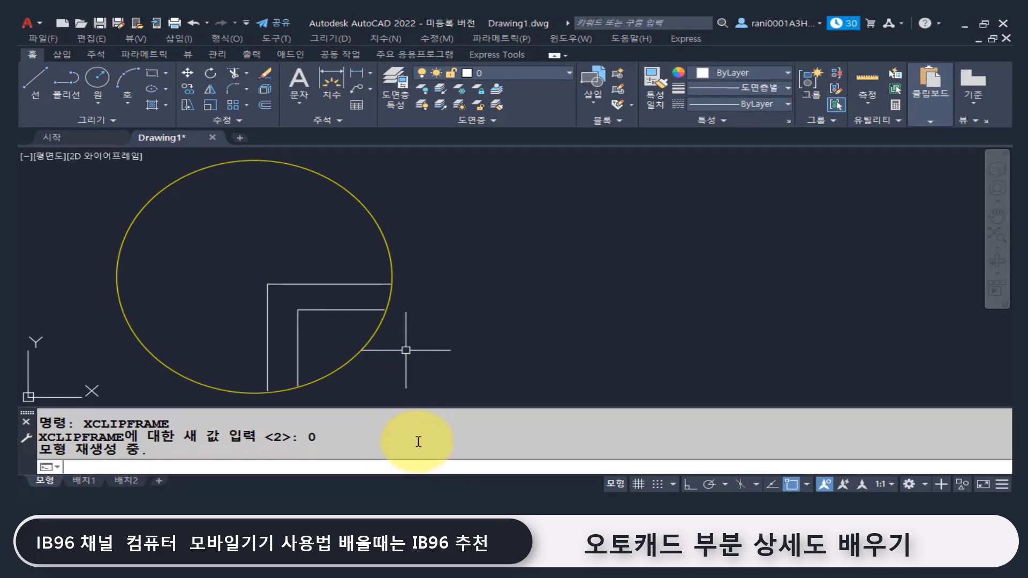
Briefly open and close the Dimension Style Manager
{"action": "key", "text": "Escape"}
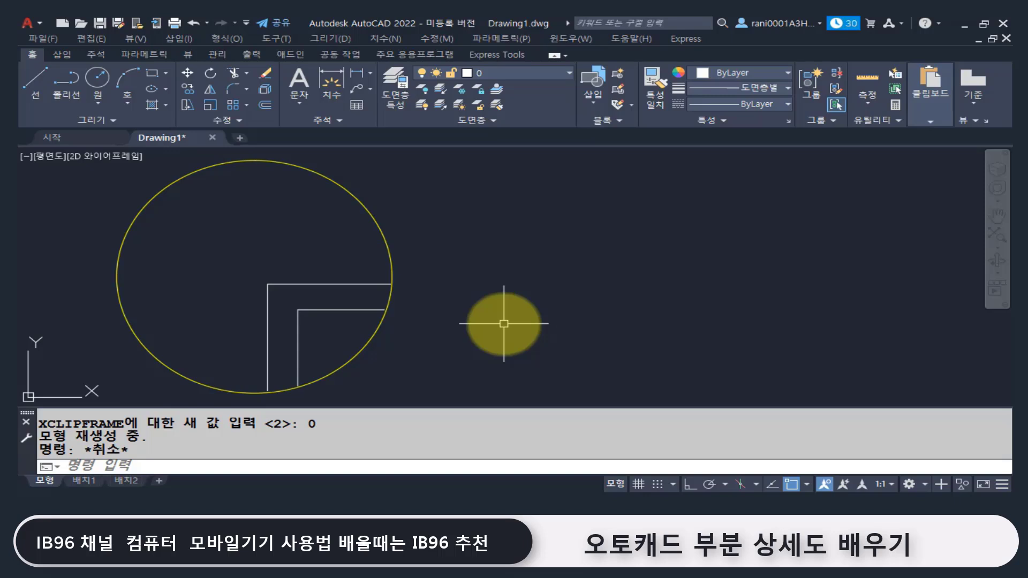
{"action": "key", "text": "Escape"}
{"action": "type", "text": "d"}
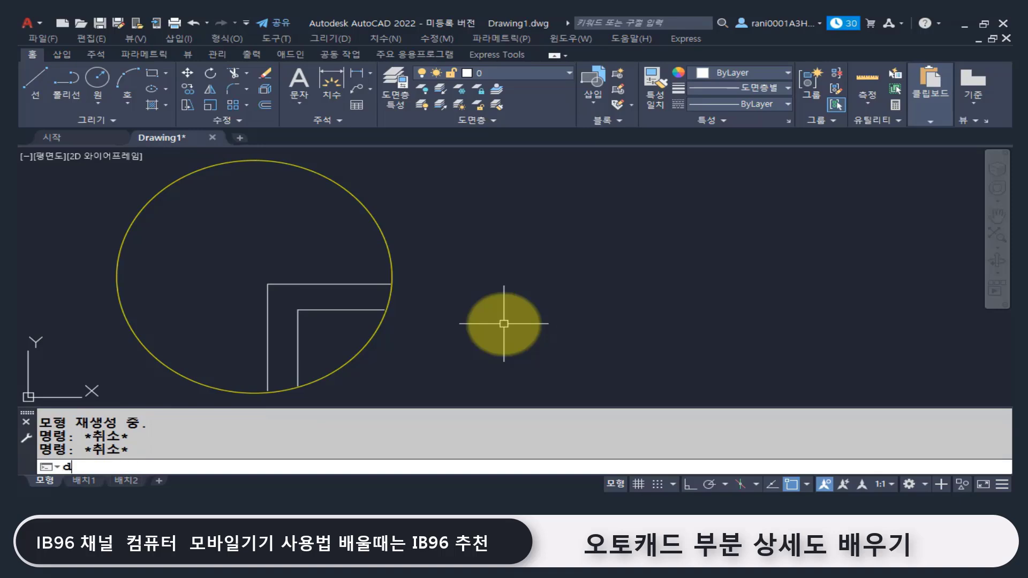
{"action": "key", "text": "Return"}
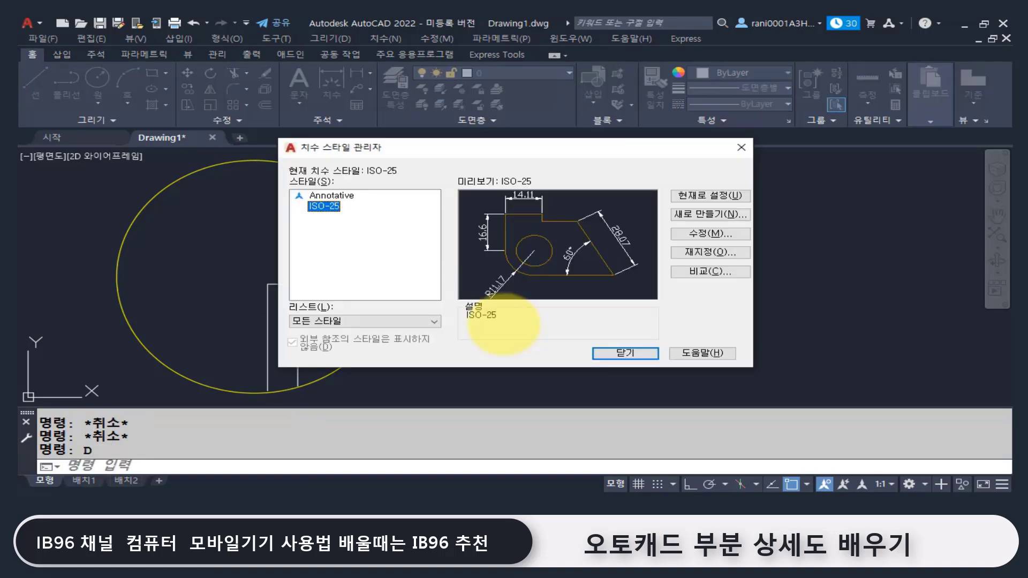
{"action": "key", "text": "Escape"}
Erase the circle and clipped rectangles with a window selection around everything
{"action": "type", "text": "e"}
{"action": "key", "text": "Return"}
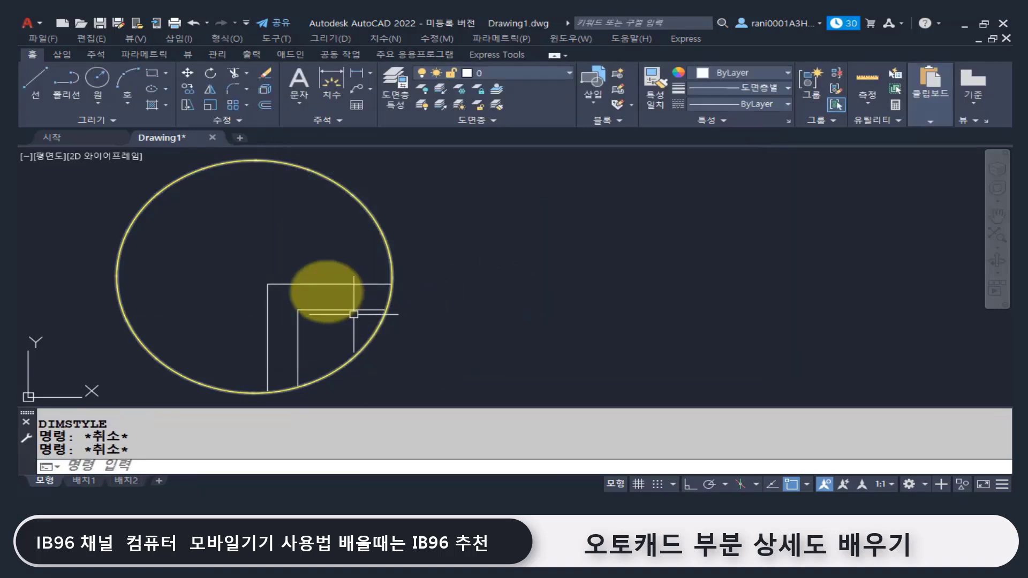
{"action": "left_click", "coordinate": [482, 340]}
{"action": "left_click", "coordinate": [137, 238]}
{"action": "key", "text": "Return"}
{"action": "key", "text": "Escape"}
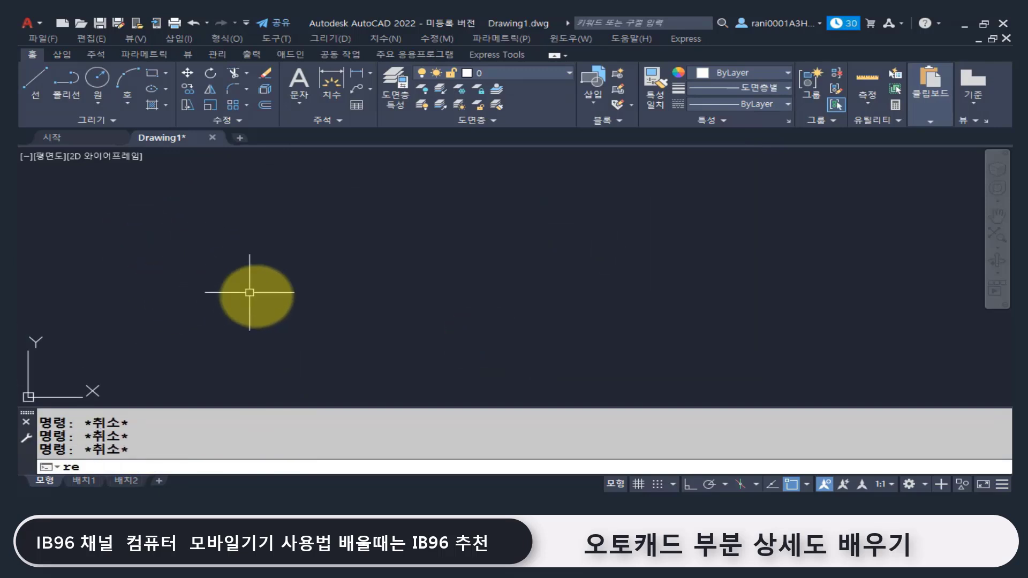
{"action": "type", "text": "rec"}
{"action": "key", "text": "Return"}
{"action": "left_click", "coordinate": [151, 352]}
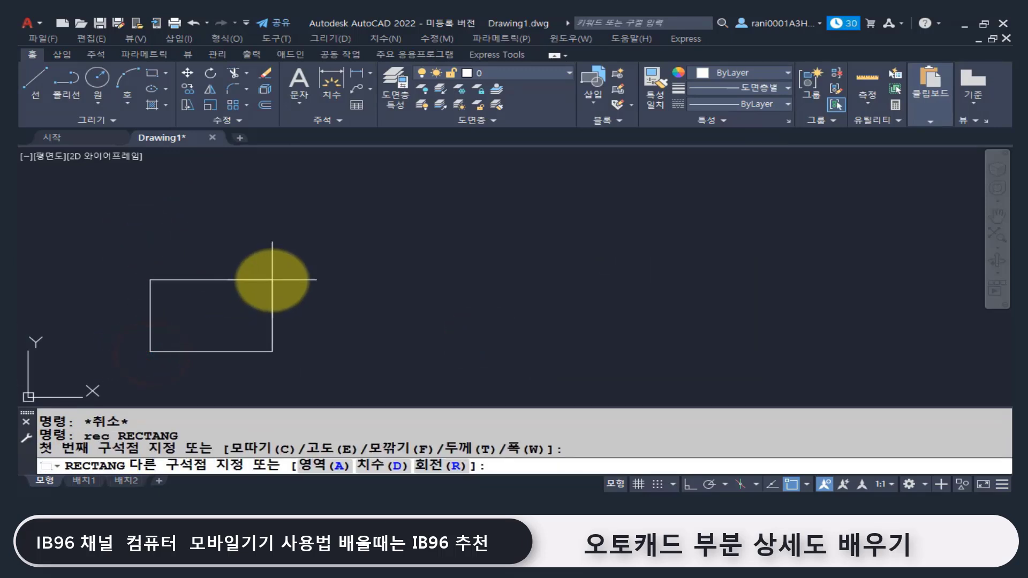
{"action": "type", "text": "@100"}
{"action": "type", "text": ",50"}
{"action": "key", "text": "Return"}
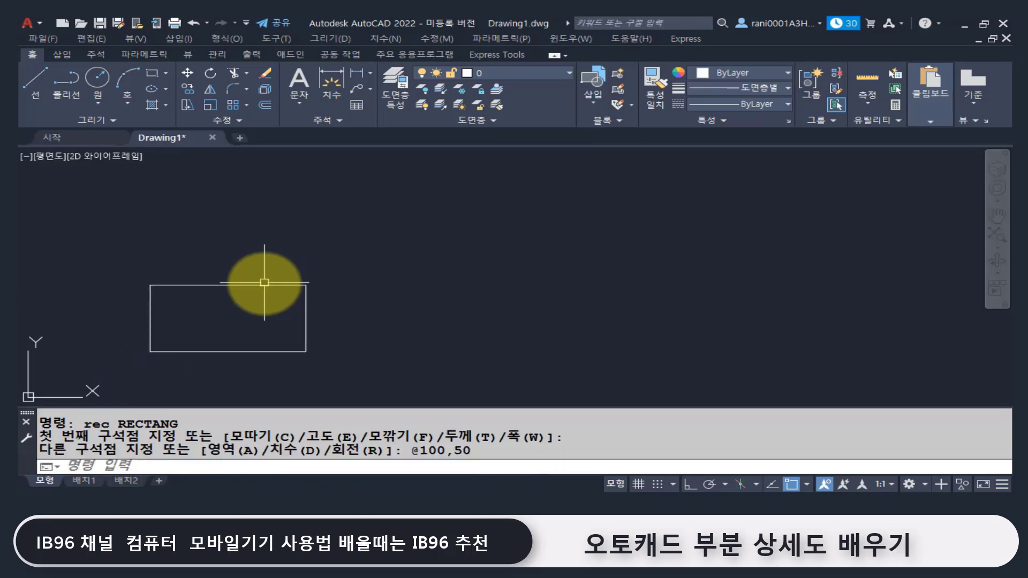
{"action": "key", "text": "Escape"}
{"action": "key", "text": "Escape"}
{"action": "key", "text": "Escape"}
Add linear dimensions for the rectangle's 100 width above and 50 height on the right
{"action": "type", "text": "dl"}
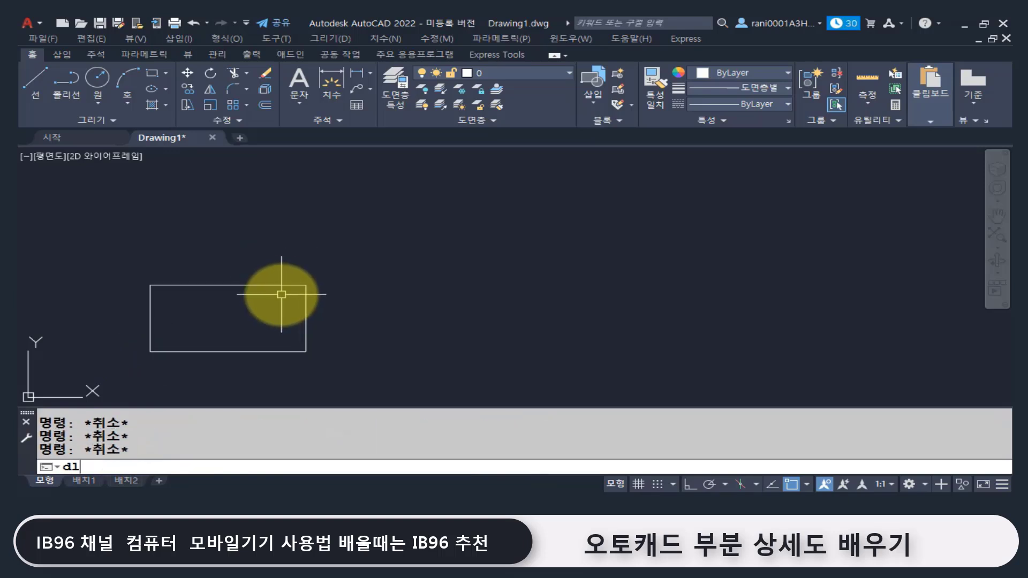
{"action": "key", "text": "Return"}
{"action": "left_click", "coordinate": [150, 285]}
{"action": "left_click", "coordinate": [306, 286]}
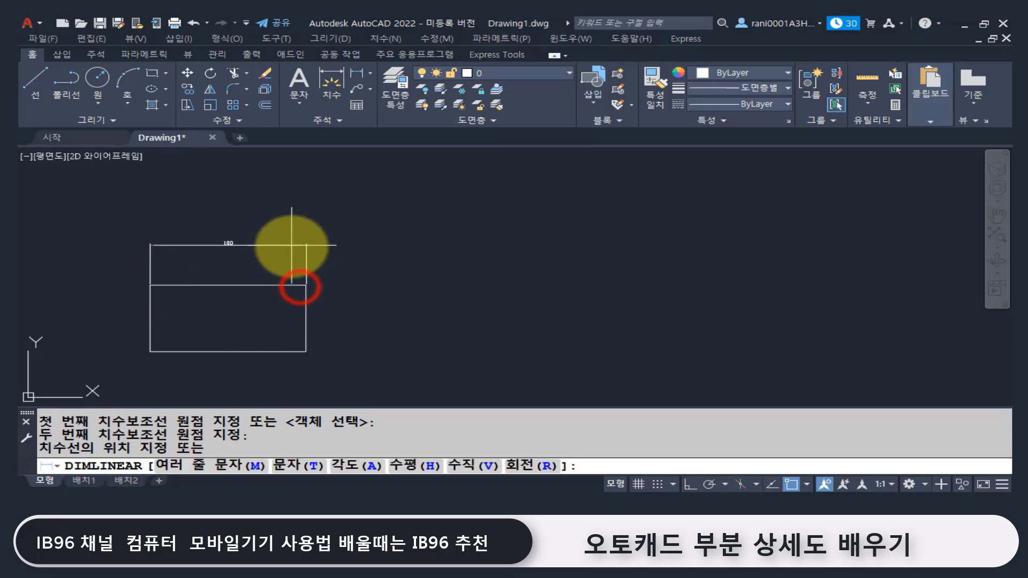
{"action": "left_click", "coordinate": [291, 245]}
{"action": "key", "text": "Return"}
{"action": "left_click", "coordinate": [308, 292]}
{"action": "left_click", "coordinate": [308, 351]}
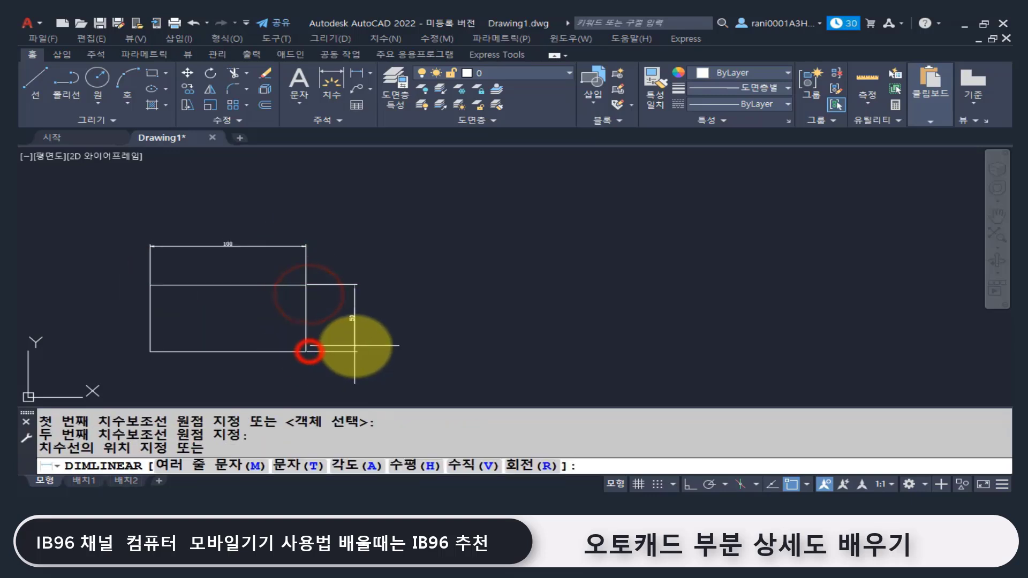
{"action": "left_click", "coordinate": [354, 346]}
Change the rectangle's outline colour to Yellow
{"action": "scroll", "coordinate": [218, 287], "scroll_direction": "up", "scroll_amount": 2}
{"action": "left_click", "coordinate": [305, 295]}
{"action": "left_click", "coordinate": [260, 259]}
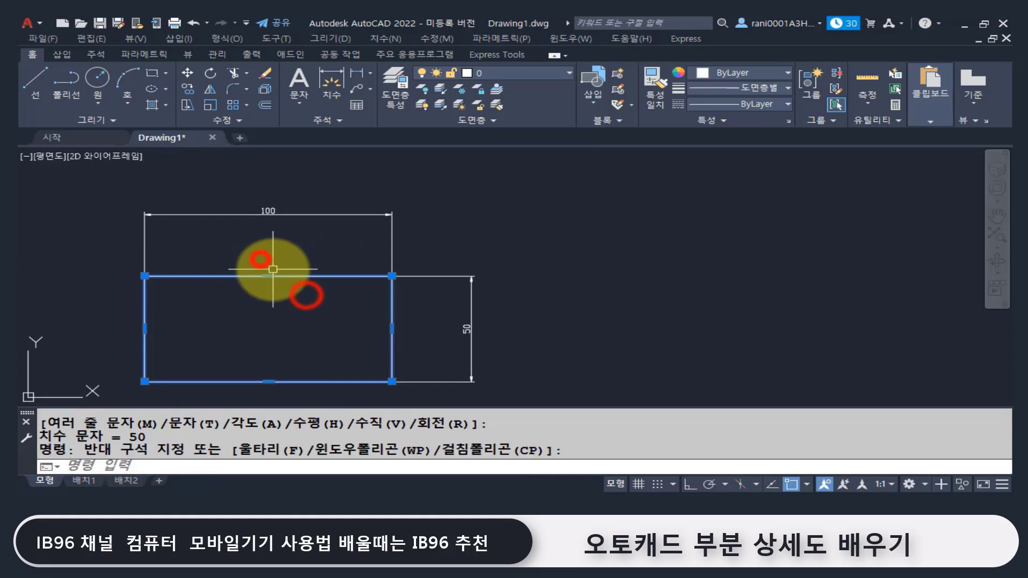
{"action": "left_click", "coordinate": [729, 71]}
{"action": "left_click", "coordinate": [716, 208]}
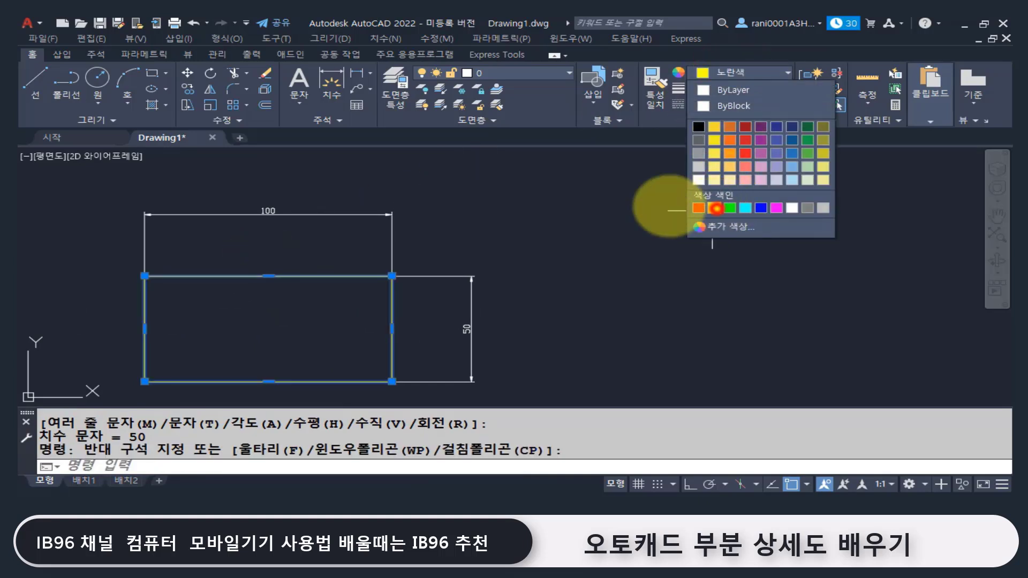
{"action": "key", "text": "Escape"}
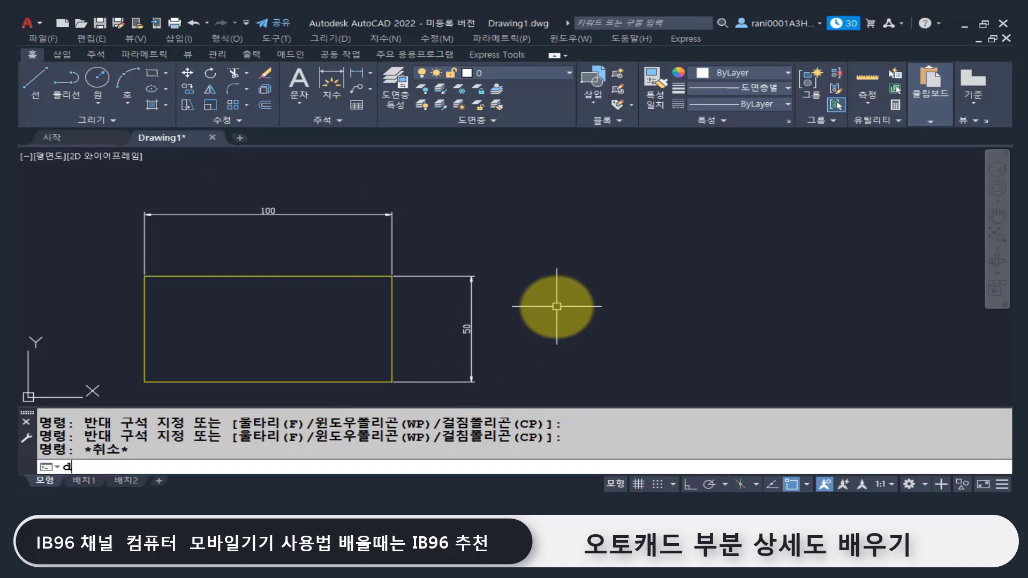
Set the ISO-25 dimension style's Fit overall scale to 3 and close the manager
{"action": "type", "text": "d"}
{"action": "key", "text": "Return"}
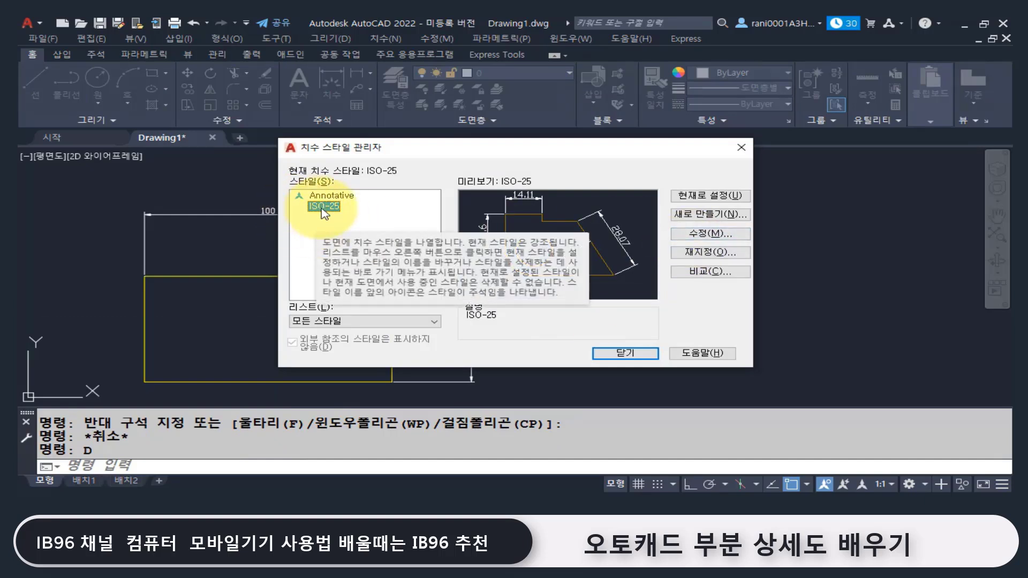
{"action": "left_click", "coordinate": [733, 234]}
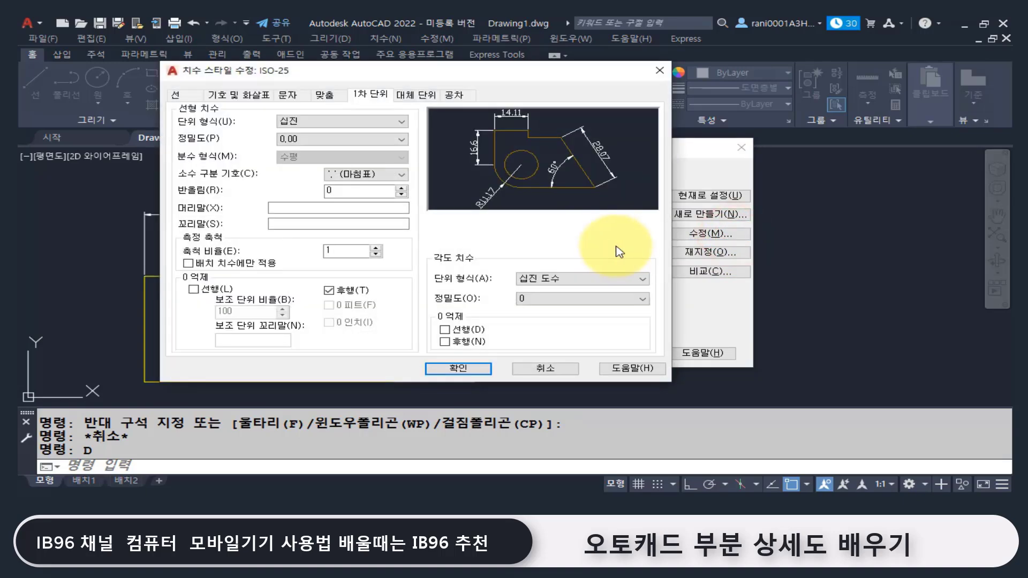
{"action": "left_click", "coordinate": [176, 96]}
{"action": "left_click", "coordinate": [238, 96]}
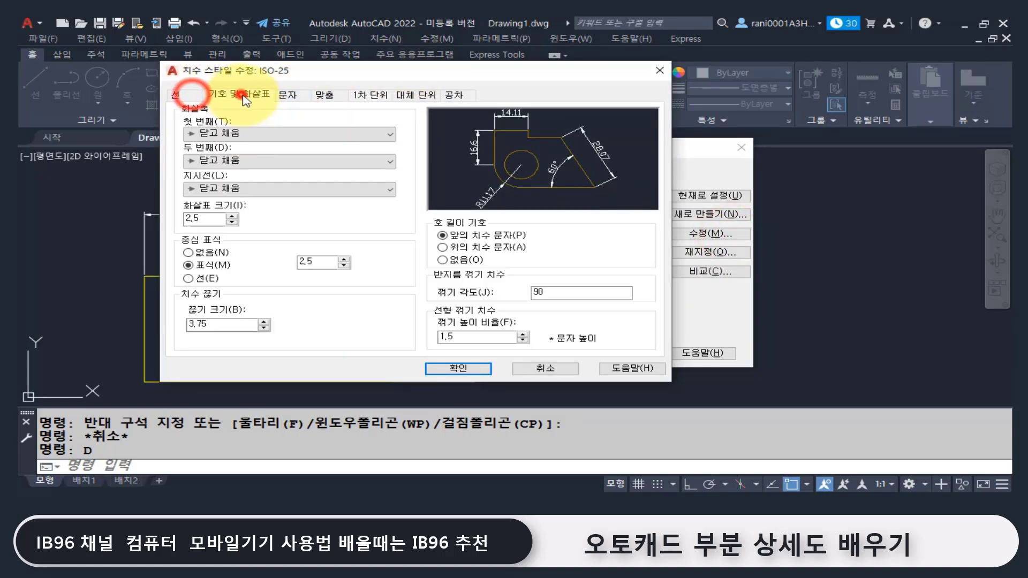
{"action": "left_click", "coordinate": [287, 95]}
{"action": "left_click", "coordinate": [337, 97]}
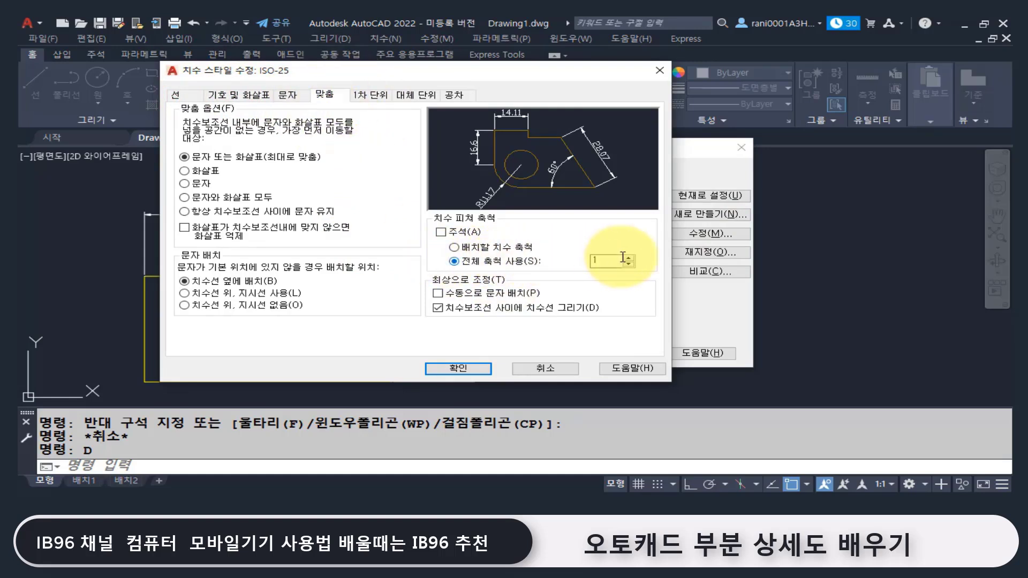
{"action": "double_click", "coordinate": [604, 261]}
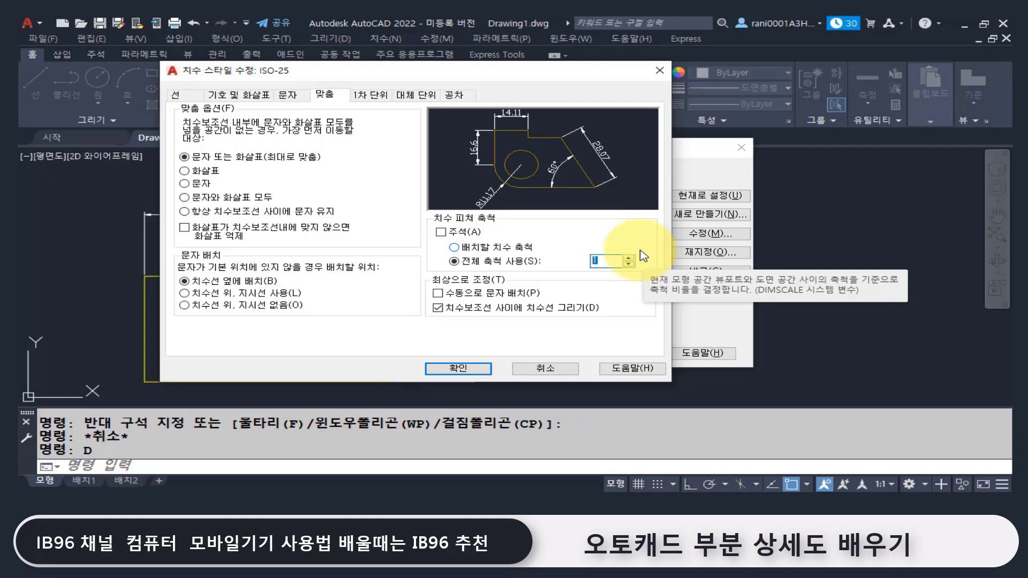
{"action": "type", "text": "3"}
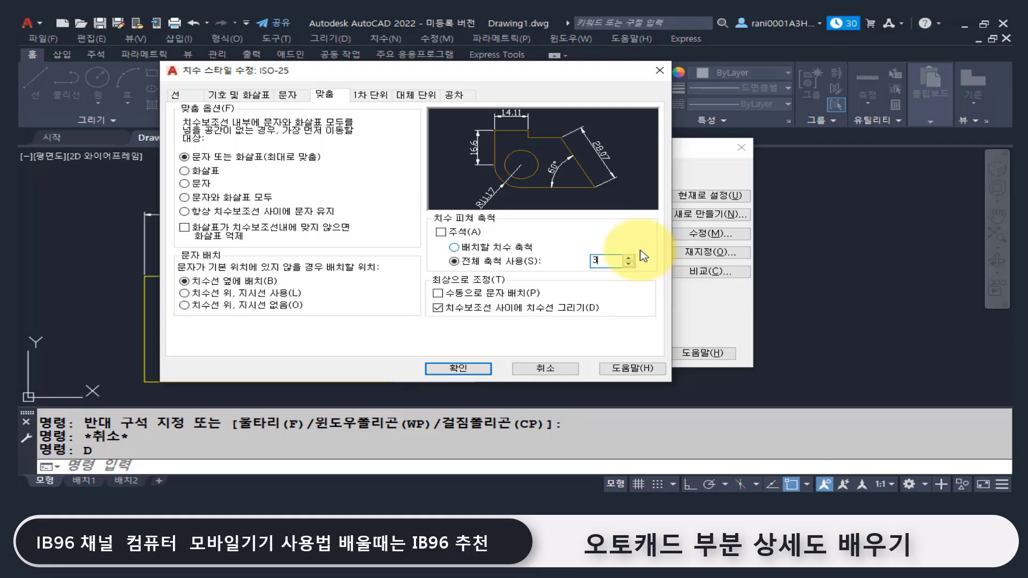
{"action": "left_click", "coordinate": [451, 370]}
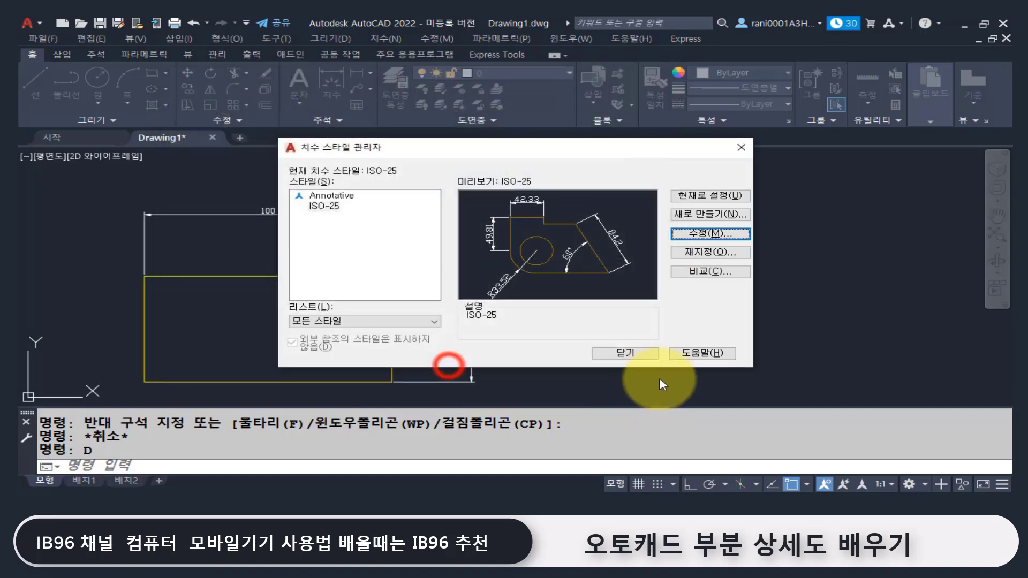
{"action": "left_click", "coordinate": [647, 354]}
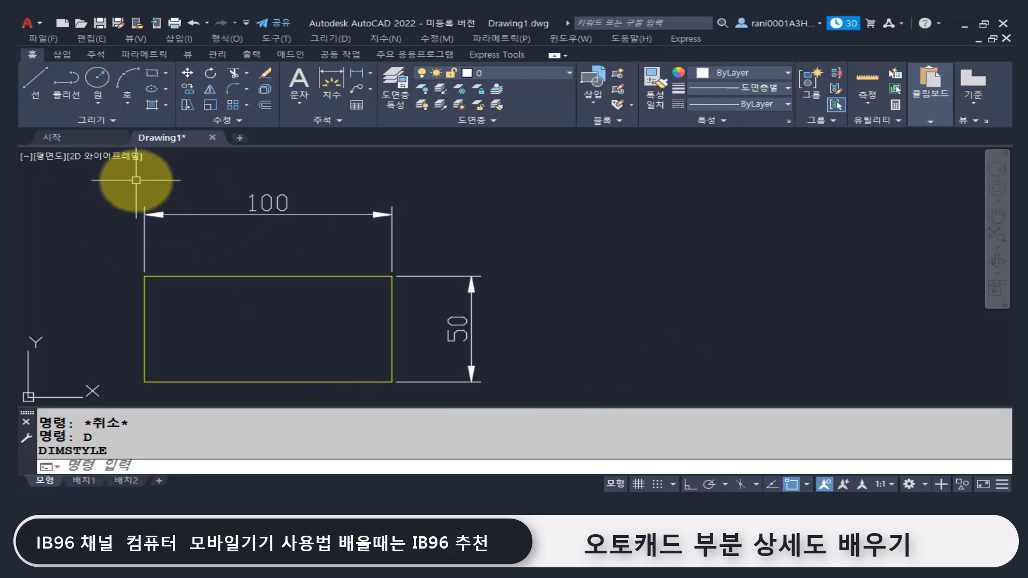
{"action": "left_click", "coordinate": [278, 201]}
Start COPY and begin a window selection around the rectangle and both dimensions
{"action": "left_click", "coordinate": [471, 327]}
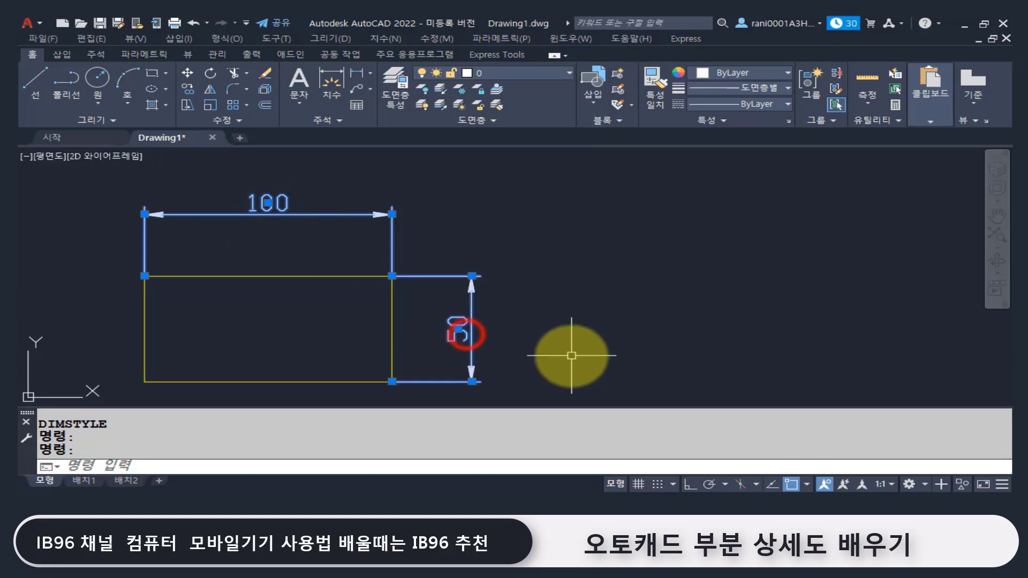
{"action": "key", "text": "Escape"}
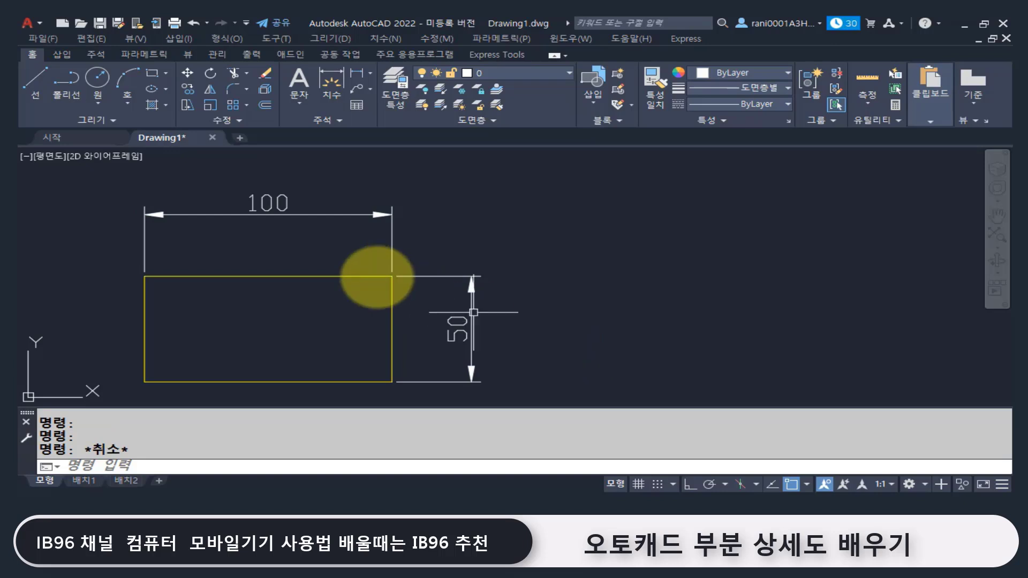
{"action": "scroll", "coordinate": [375, 276], "scroll_direction": "down", "scroll_amount": 4}
{"action": "type", "text": "co"}
{"action": "key", "text": "Return"}
{"action": "left_click", "coordinate": [449, 316]}
Place a copy of the dimensioned rectangle to the right of the original
{"action": "left_click", "coordinate": [248, 209]}
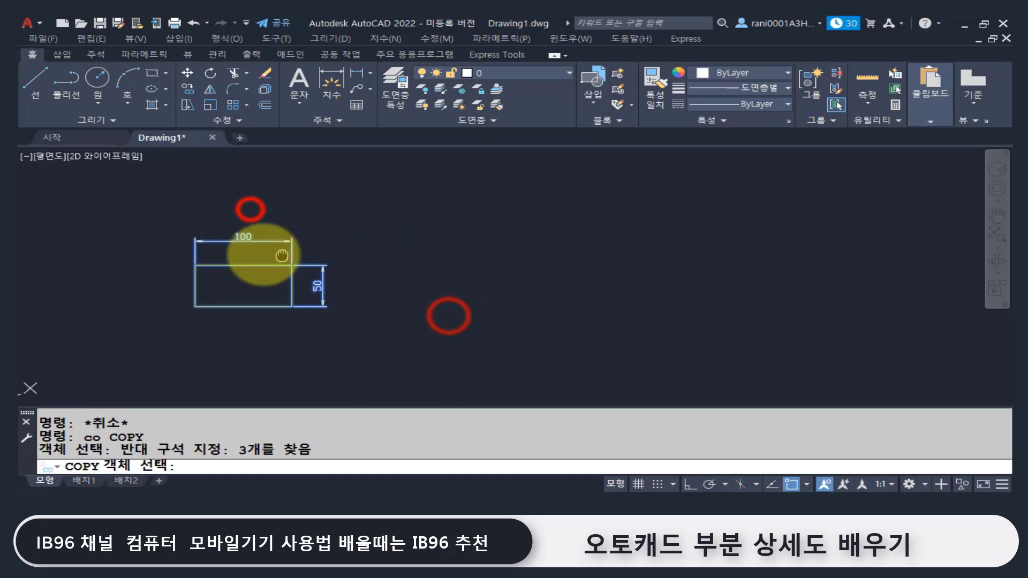
{"action": "middle_click_drag", "start_coordinate": [267, 216], "coordinate": [173, 217]}
{"action": "key", "text": "Return"}
{"action": "left_click", "coordinate": [170, 217]}
{"action": "left_click", "coordinate": [357, 214]}
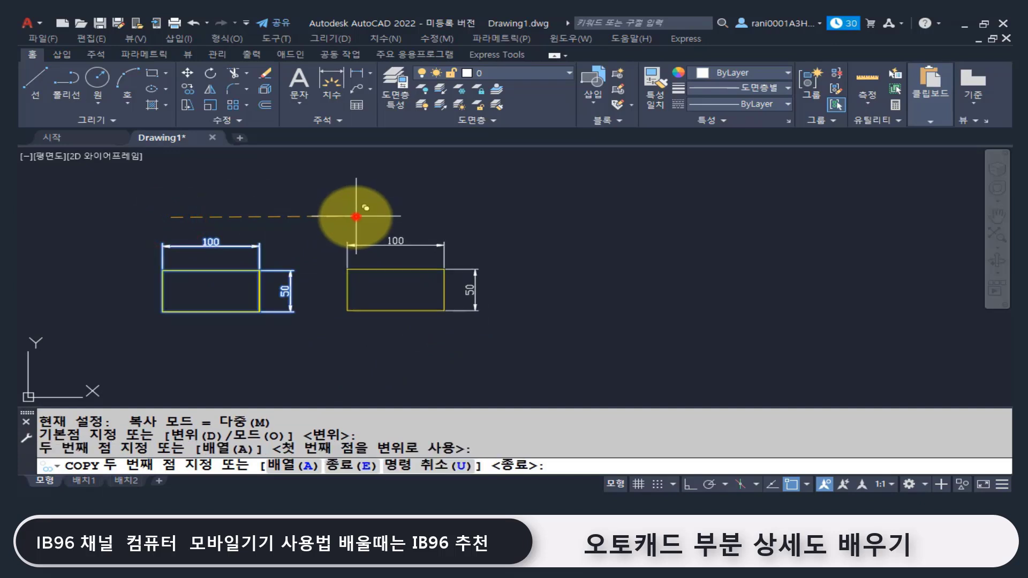
{"action": "key", "text": "Escape"}
{"action": "key", "text": "Escape"}
Scale the copy by 2 from its lower-left corner so it reads 200 by 100
{"action": "middle_click_drag", "start_coordinate": [407, 284], "coordinate": [354, 271]}
{"action": "left_click", "coordinate": [350, 227]}
{"action": "key", "text": "Return"}
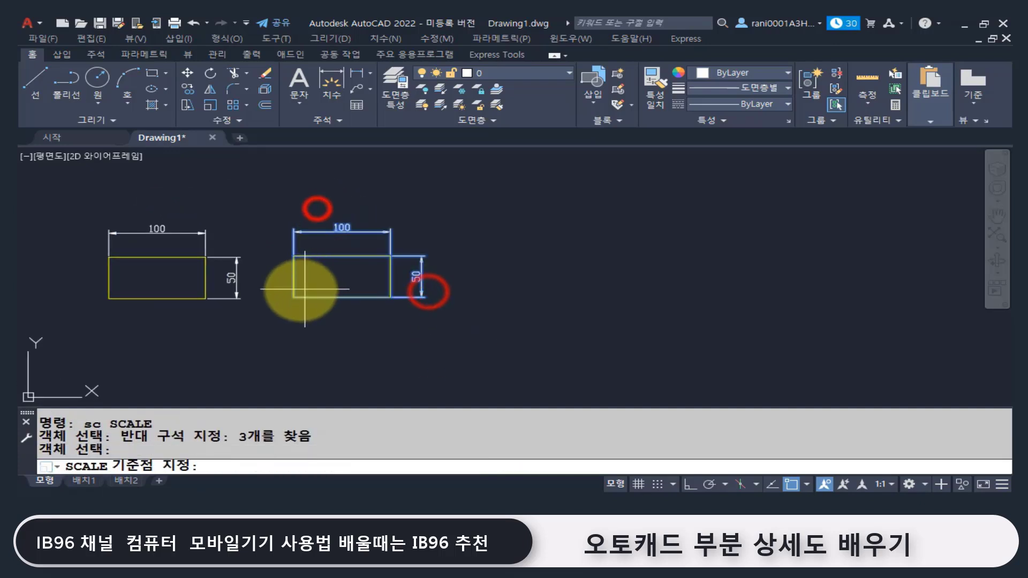
{"action": "left_click", "coordinate": [294, 297]}
{"action": "type", "text": "2"}
{"action": "key", "text": "Return"}
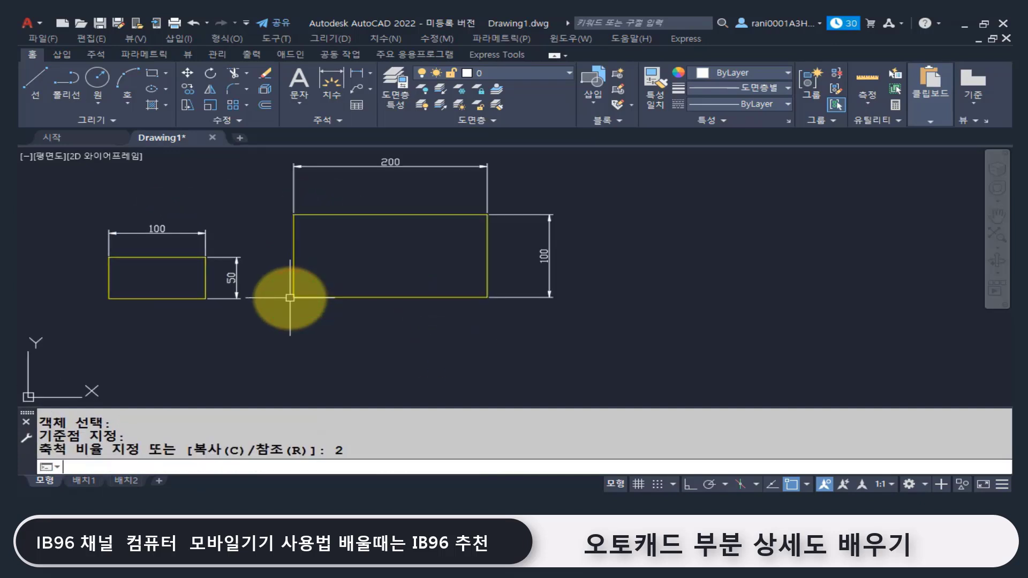
{"action": "middle_click_drag", "start_coordinate": [322, 274], "coordinate": [320, 310]}
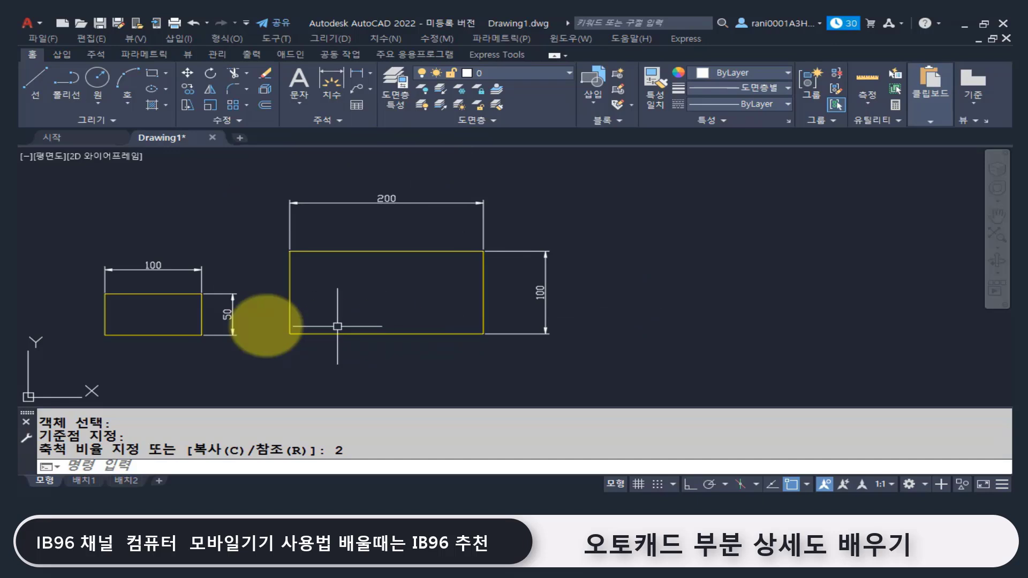
{"action": "key", "text": "Escape"}
{"action": "left_click", "coordinate": [240, 350]}
{"action": "left_click", "coordinate": [121, 239]}
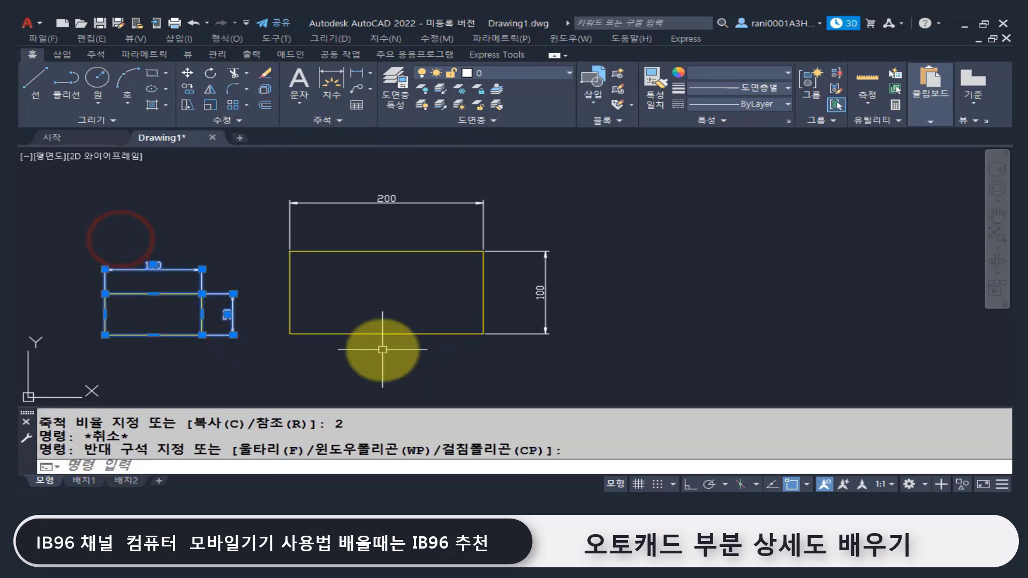
{"action": "left_click", "coordinate": [382, 350]}
{"action": "key", "text": "Escape"}
{"action": "left_click", "coordinate": [554, 356]}
{"action": "left_click", "coordinate": [354, 205]}
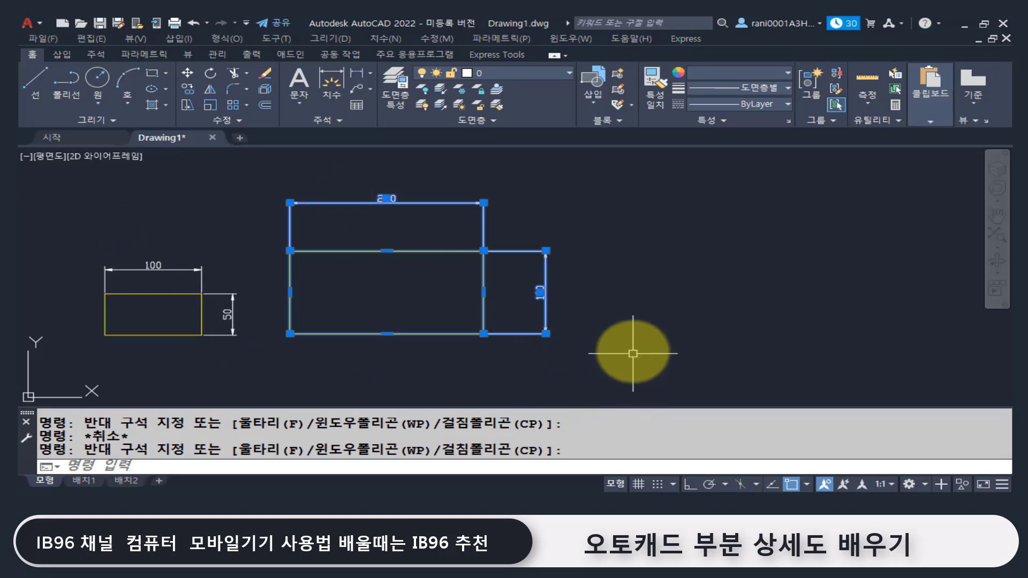
{"action": "left_click", "coordinate": [427, 203]}
{"action": "left_click", "coordinate": [545, 294]}
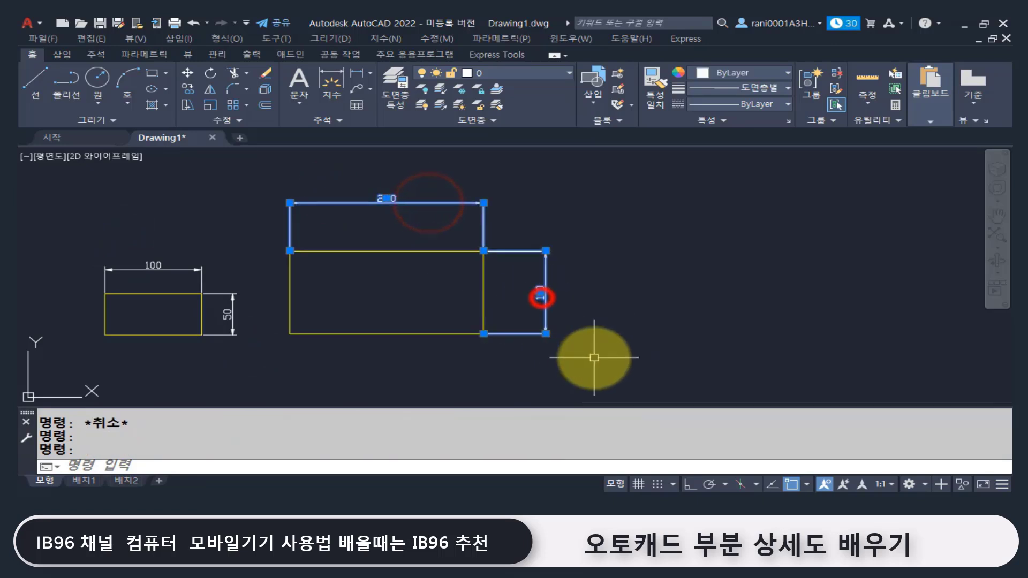
{"action": "right_click", "coordinate": [387, 202]}
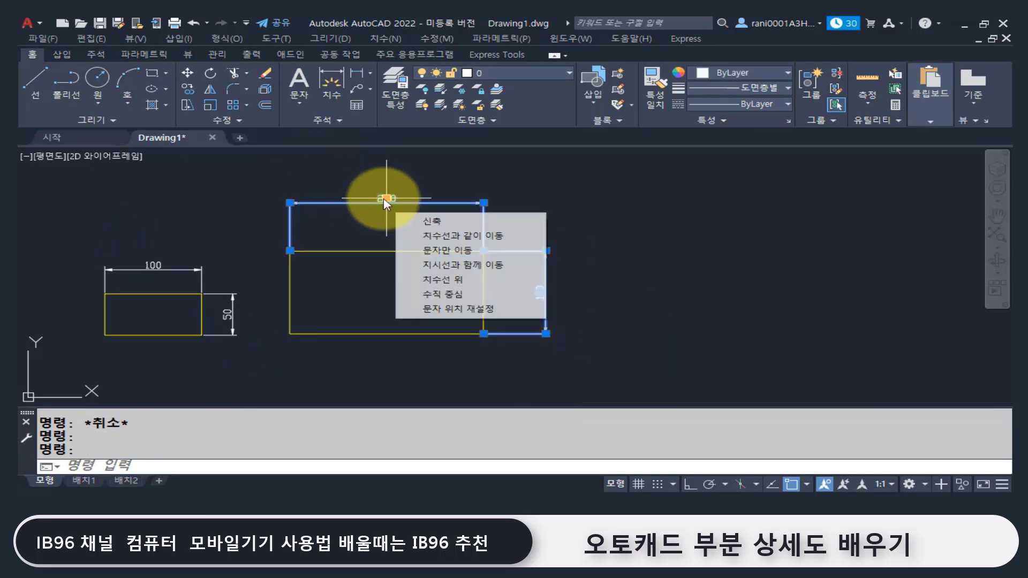
{"action": "left_click", "coordinate": [614, 300]}
{"action": "left_click", "coordinate": [601, 327]}
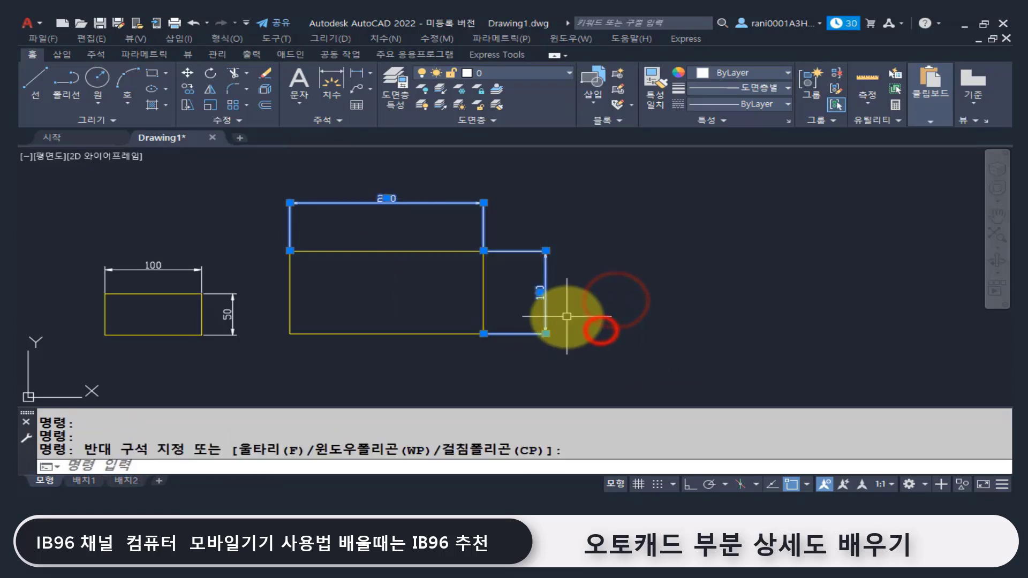
{"action": "key", "text": "Escape"}
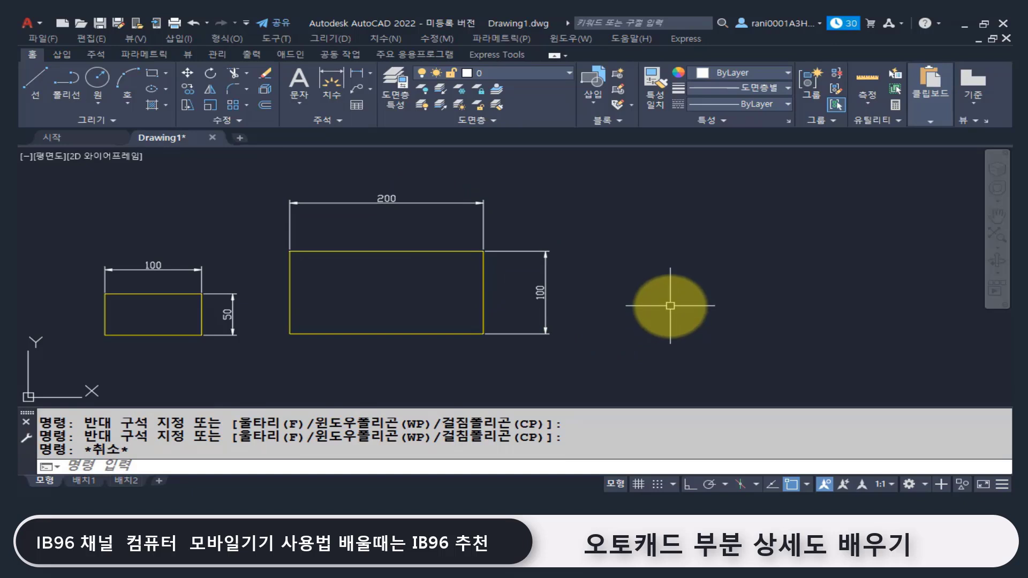
{"action": "left_click", "coordinate": [374, 202]}
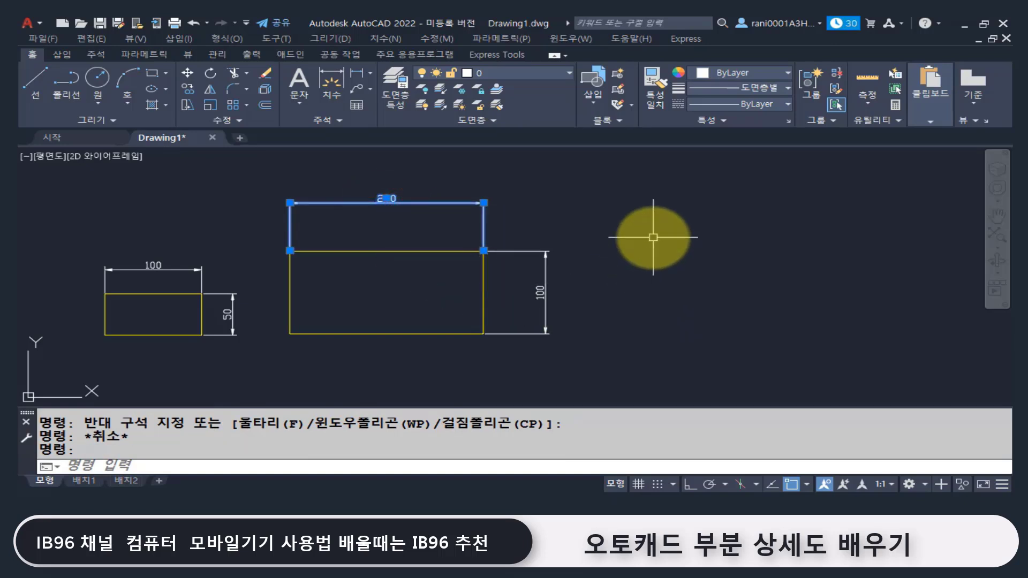
{"action": "key", "text": "Escape"}
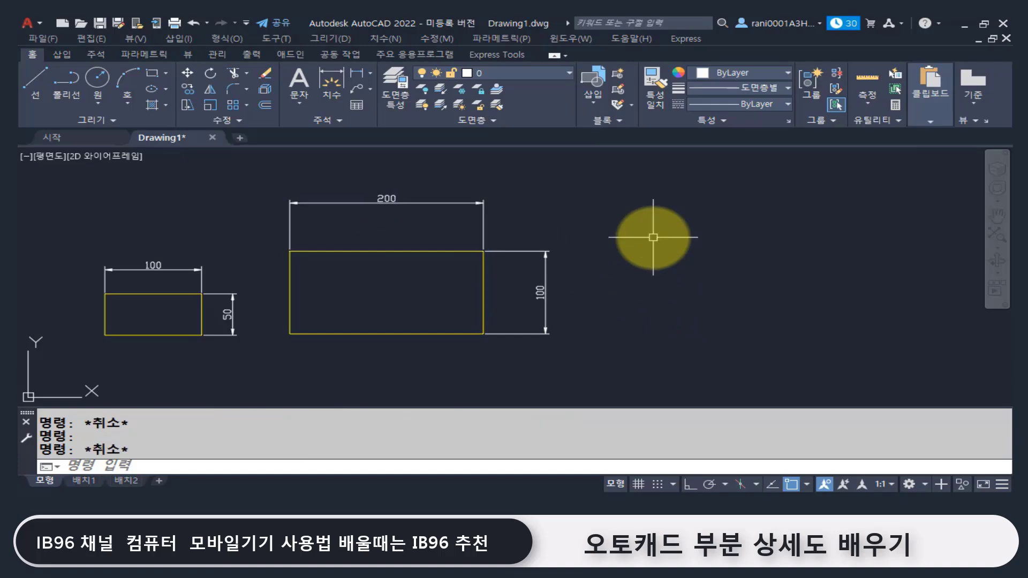
{"action": "type", "text": "D"}
{"action": "key", "text": "Return"}
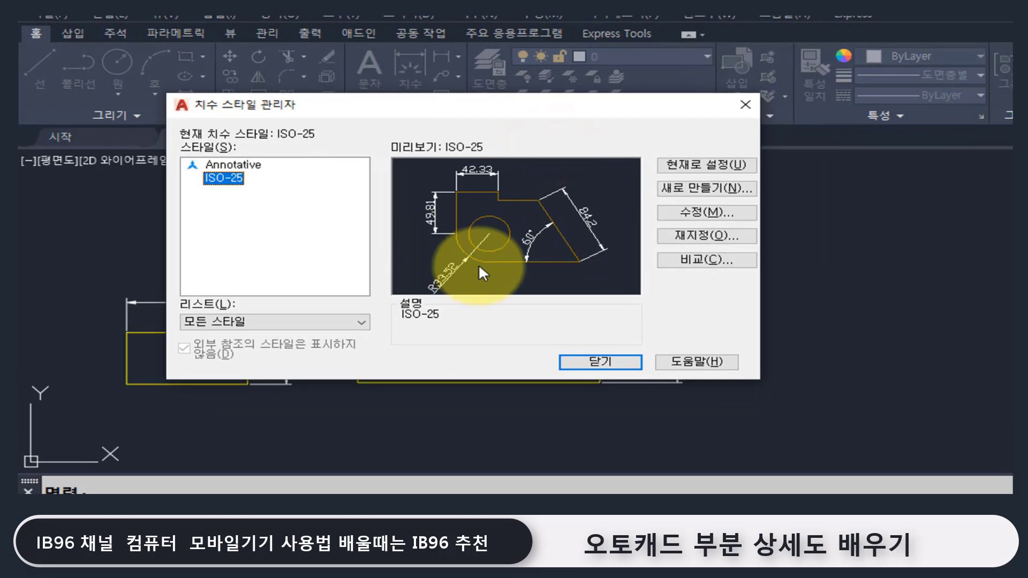
Create a new dimension style named x2 based on ISO-25 and continue to its settings
{"action": "left_click", "coordinate": [295, 217]}
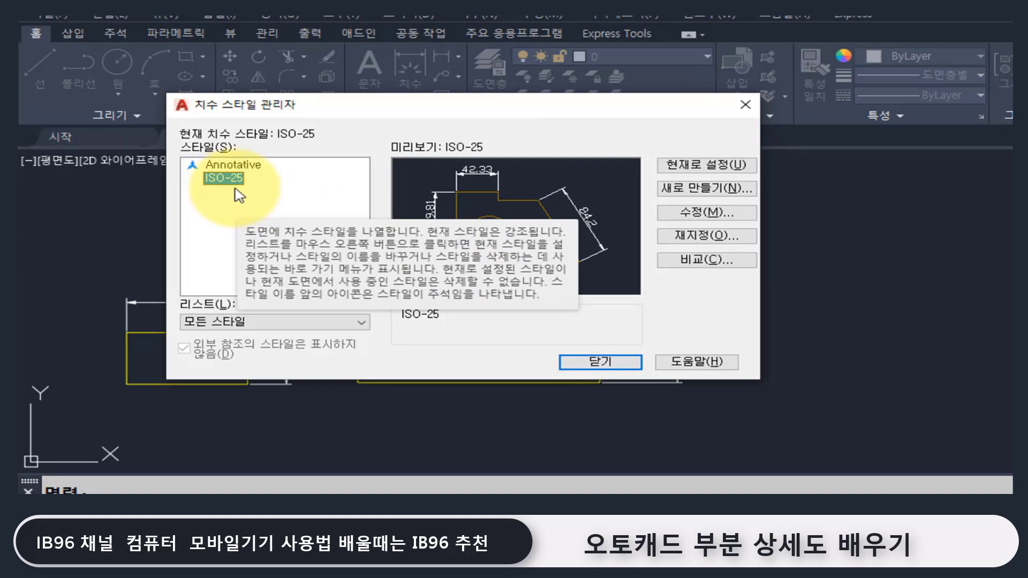
{"action": "left_click", "coordinate": [722, 193]}
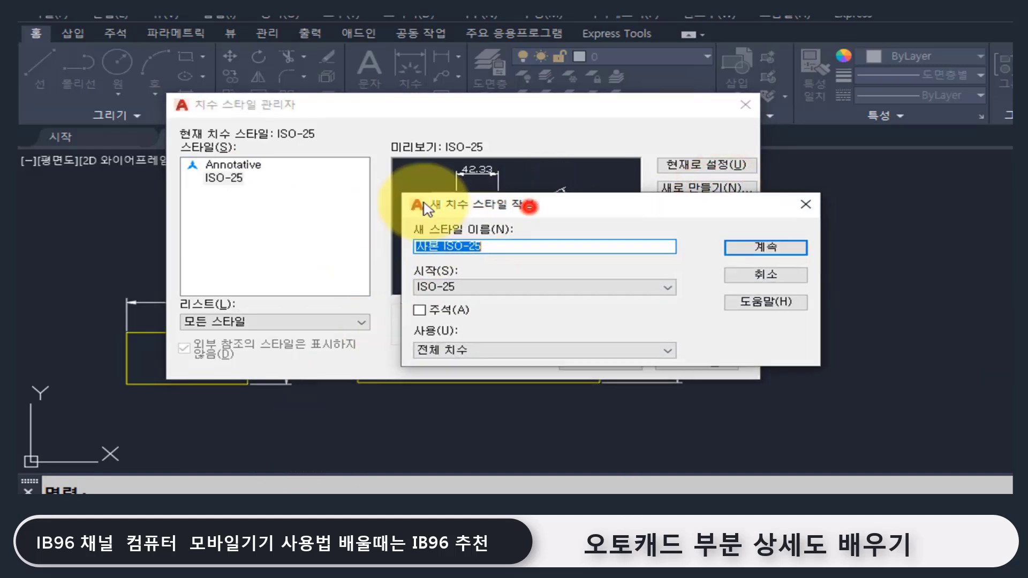
{"action": "left_click_drag", "start_coordinate": [427, 208], "coordinate": [305, 191]}
{"action": "left_click", "coordinate": [320, 230]}
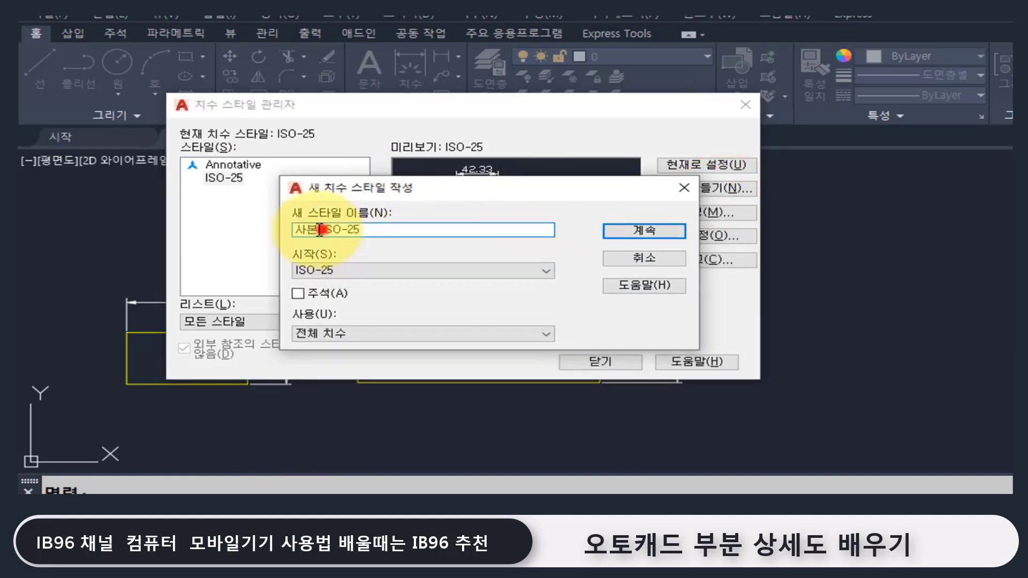
{"action": "left_click_drag", "start_coordinate": [319, 230], "coordinate": [295, 230]}
{"action": "key", "text": "BackSpace"}
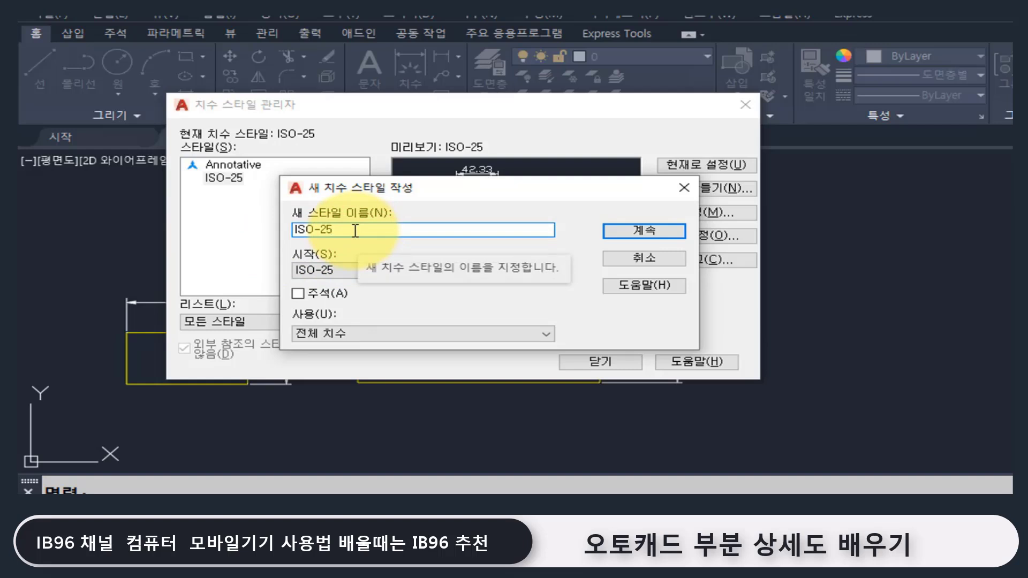
{"action": "type", "text": "ㅅ2"}
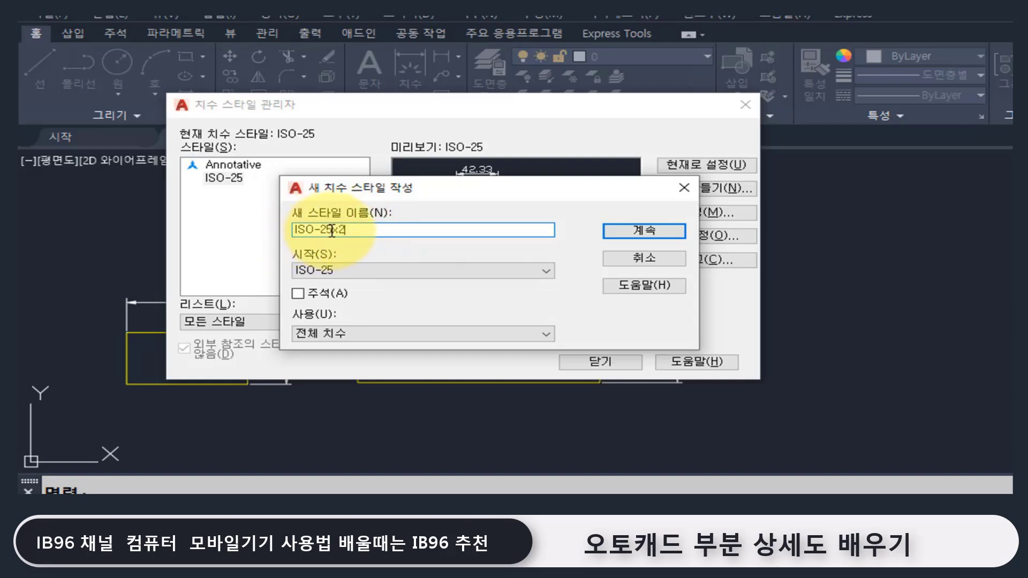
{"action": "left_click_drag", "start_coordinate": [332, 230], "coordinate": [192, 229]}
{"action": "key", "text": "BackSpace"}
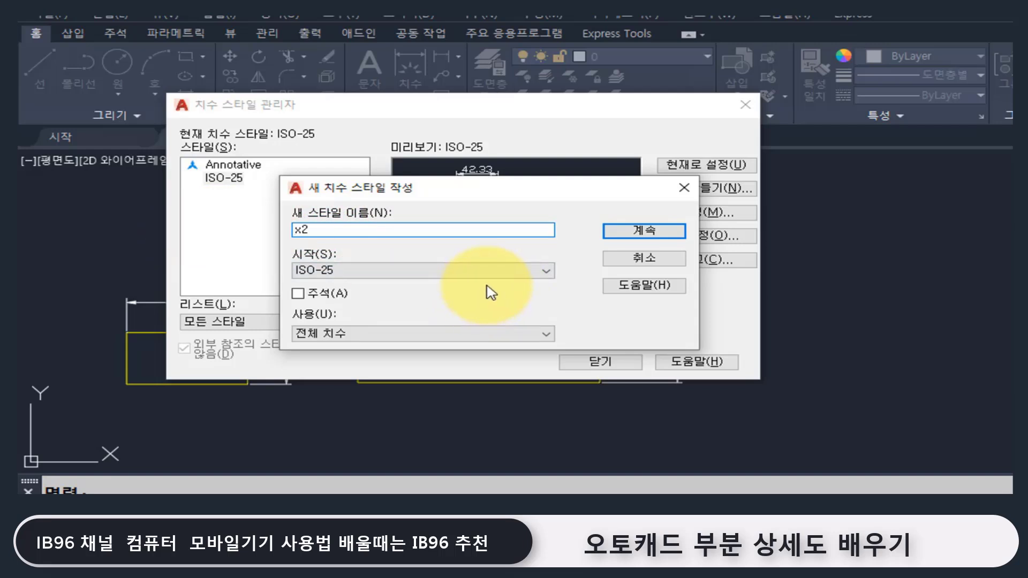
{"action": "left_click", "coordinate": [644, 233]}
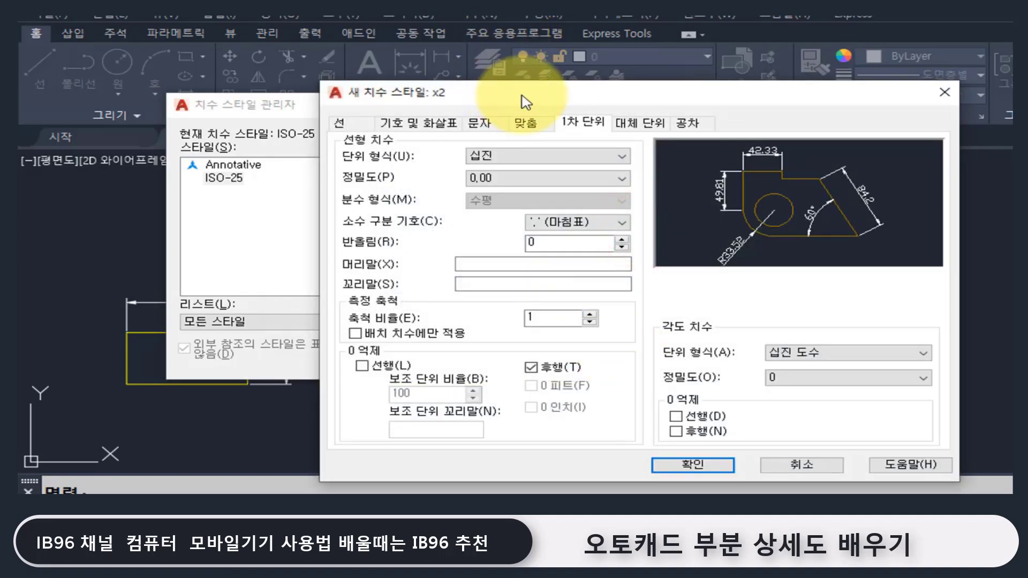
Set the x2 style's Primary Units measurement scale factor to 1/2 and confirm
{"action": "left_click_drag", "start_coordinate": [525, 102], "coordinate": [430, 58]}
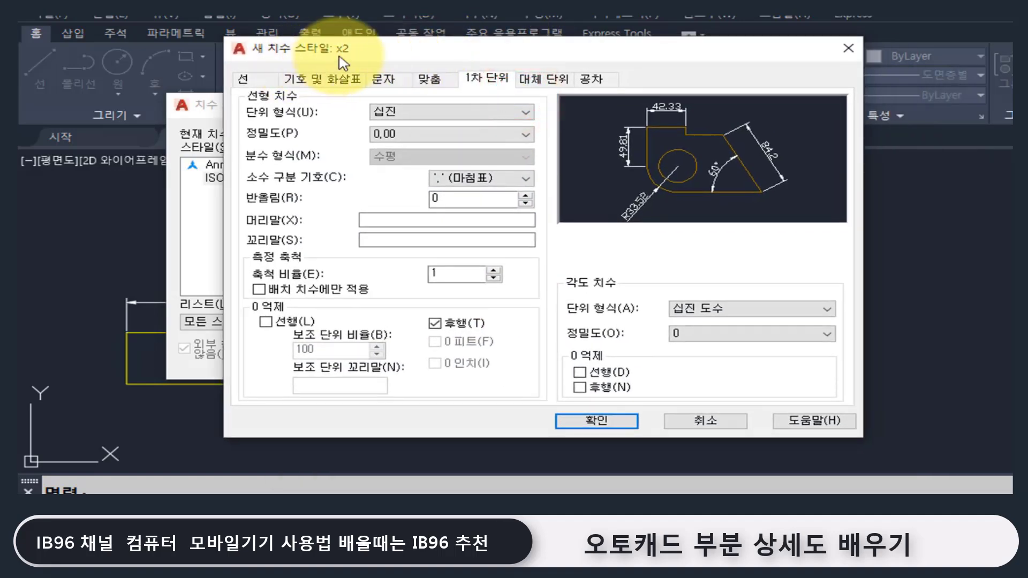
{"action": "left_click", "coordinate": [252, 79]}
{"action": "left_click", "coordinate": [299, 79]}
{"action": "left_click", "coordinate": [381, 79]}
{"action": "left_click", "coordinate": [436, 78]}
{"action": "left_click", "coordinate": [487, 79]}
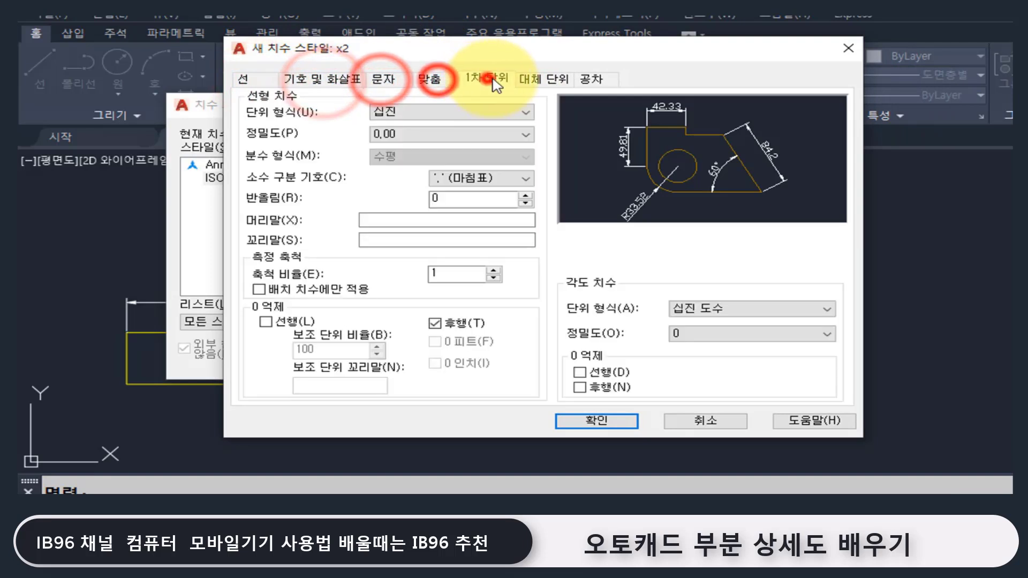
{"action": "left_click", "coordinate": [544, 78]}
{"action": "left_click", "coordinate": [591, 78]}
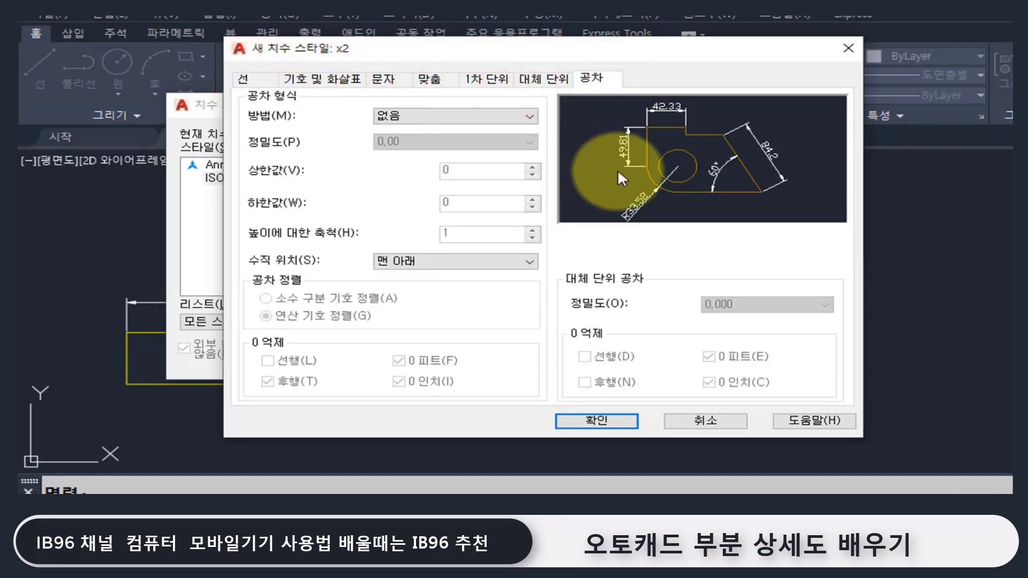
{"action": "left_click", "coordinate": [504, 85]}
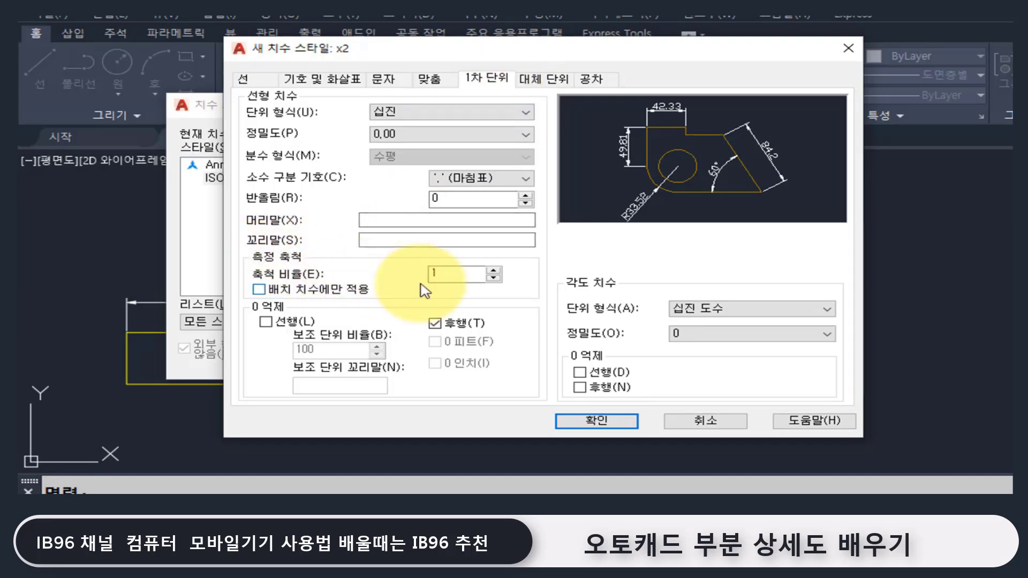
{"action": "double_click", "coordinate": [458, 274]}
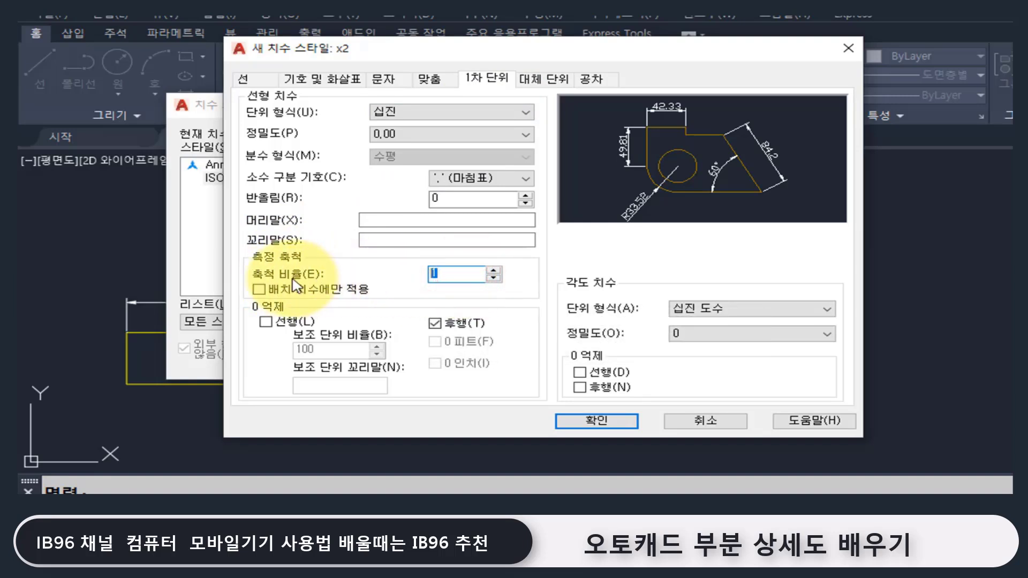
{"action": "left_click", "coordinate": [437, 274]}
{"action": "type", "text": "/2"}
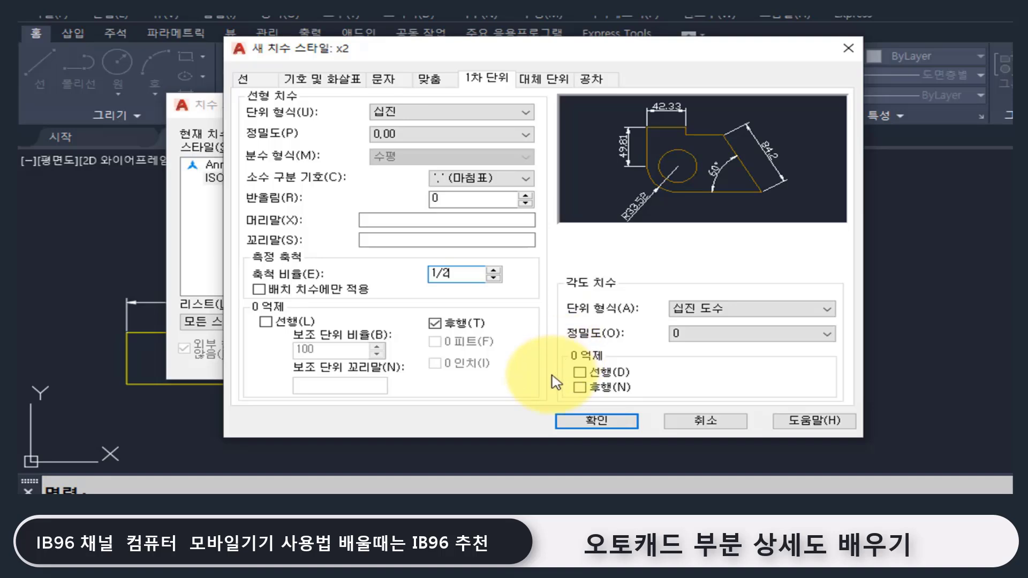
{"action": "left_click", "coordinate": [596, 424]}
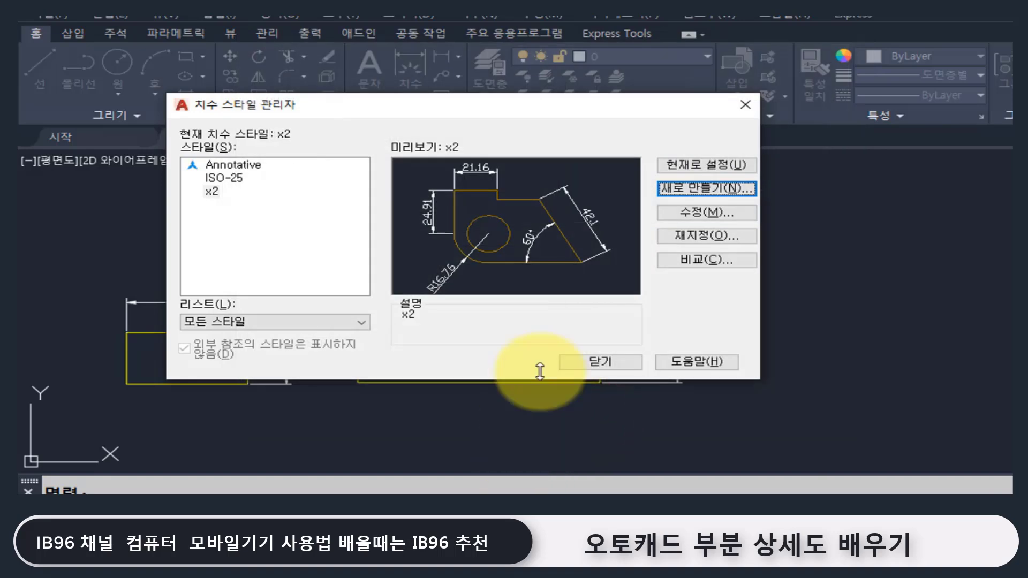
Close the Dimension Style Manager, leaving the 100×50 and 200×100 rectangles in view
{"action": "left_click", "coordinate": [586, 361]}
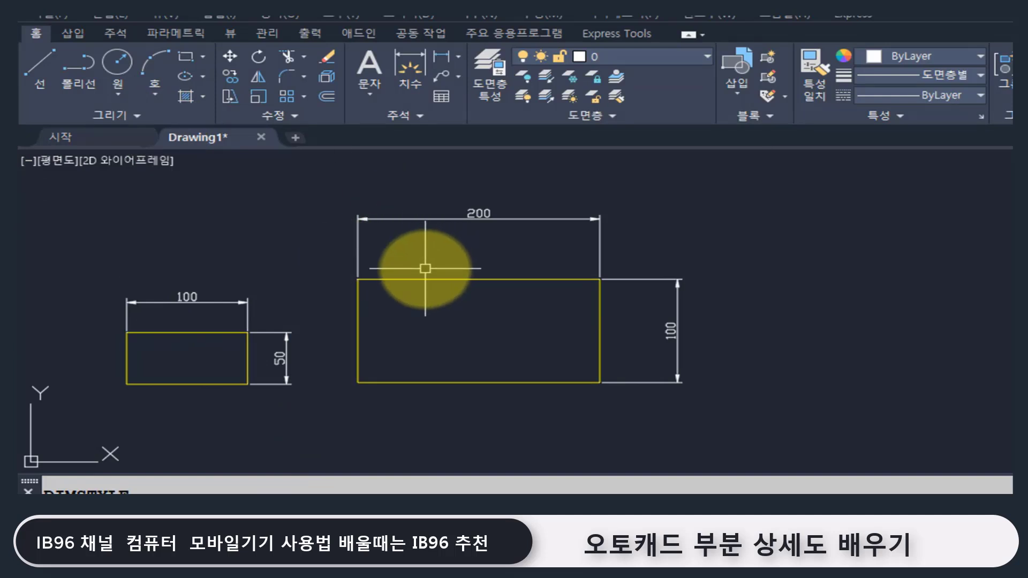
Check the dimension style list, then select the 100, 50, 200 and 100 dimensions of both rectangles
{"action": "left_click", "coordinate": [115, 34]}
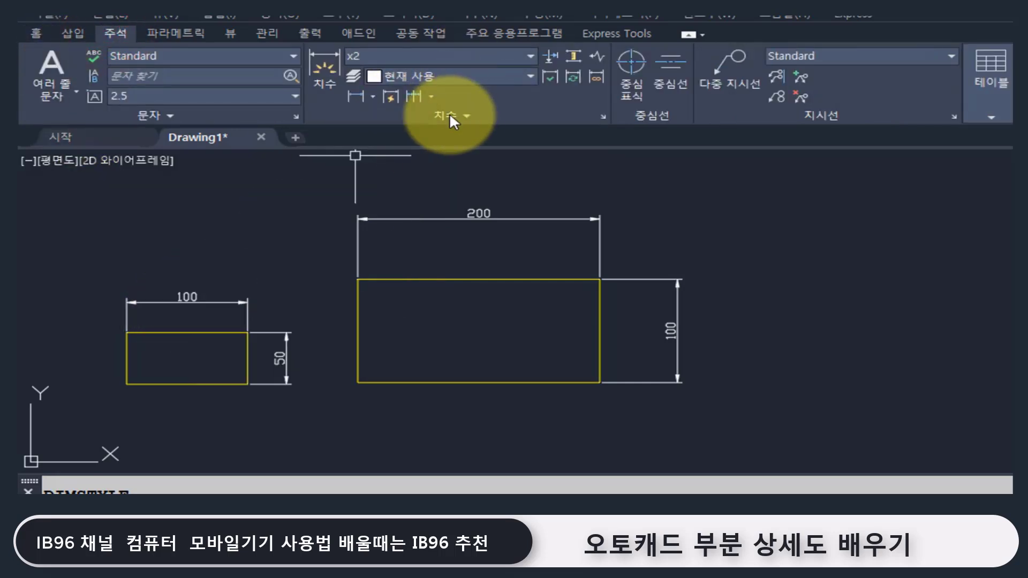
{"action": "left_click", "coordinate": [485, 53]}
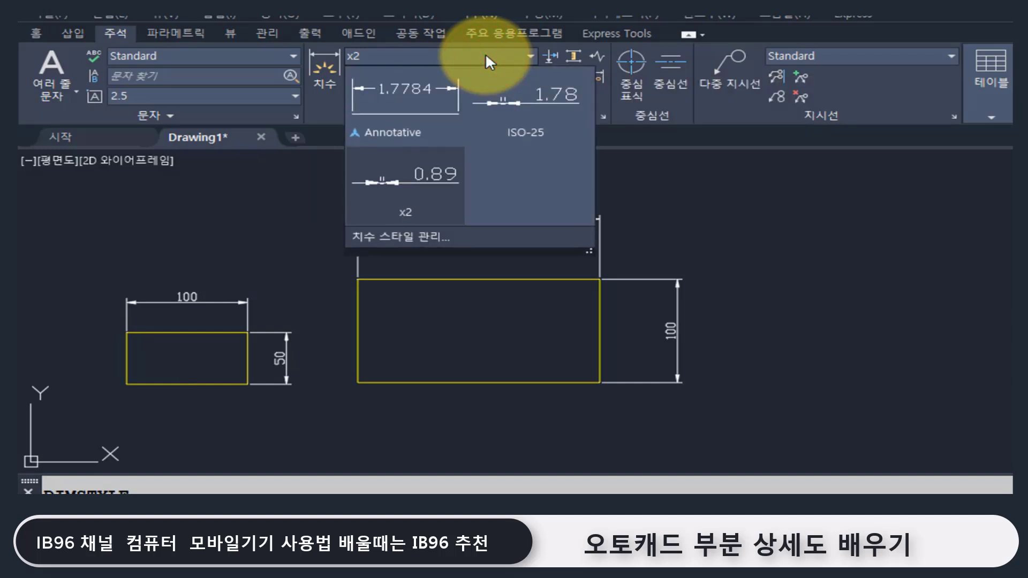
{"action": "left_click", "coordinate": [126, 229]}
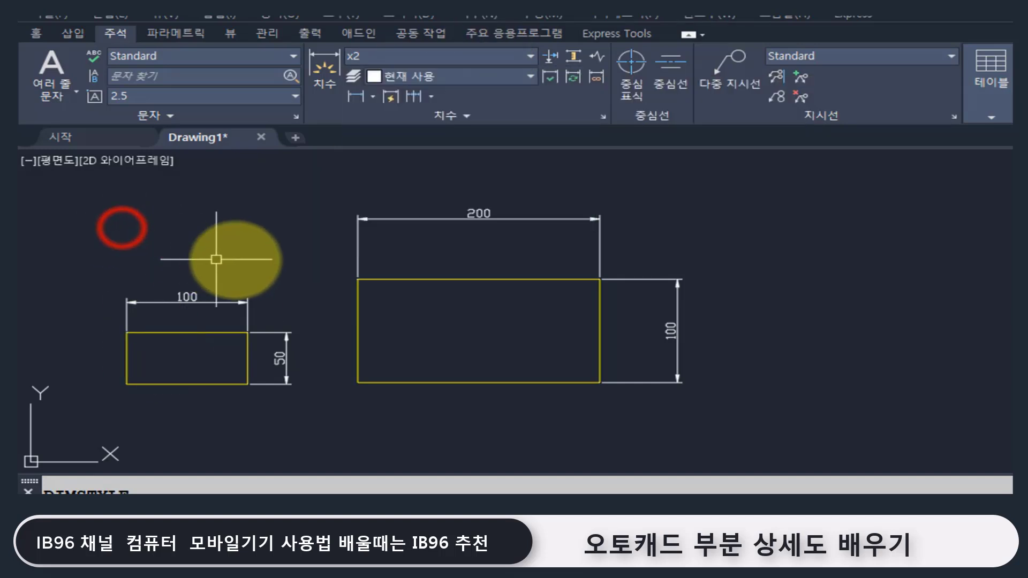
{"action": "left_click", "coordinate": [273, 297]}
{"action": "left_click", "coordinate": [143, 287]}
{"action": "left_click", "coordinate": [298, 386]}
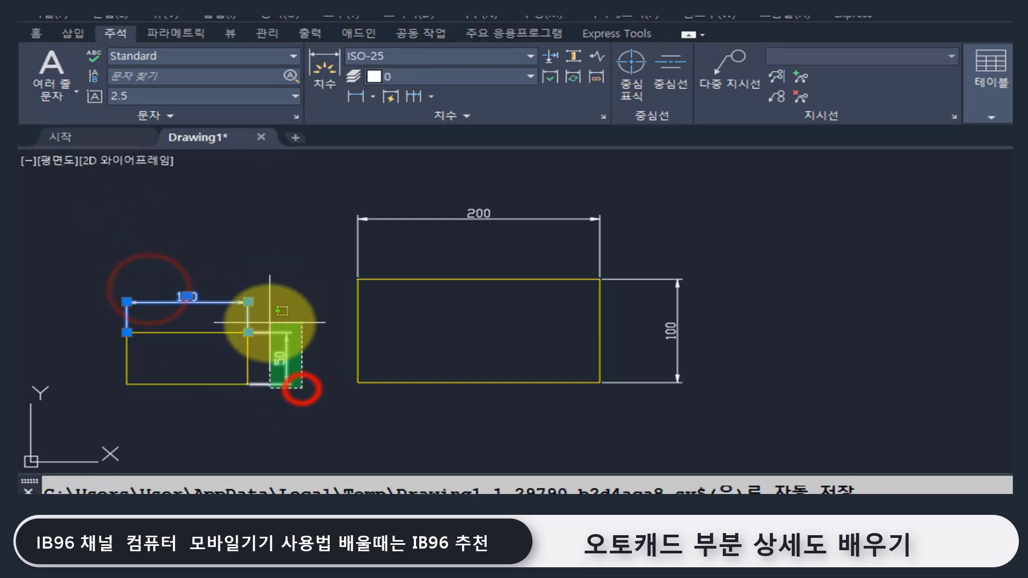
{"action": "left_click", "coordinate": [267, 321]}
{"action": "left_click", "coordinate": [490, 242]}
{"action": "left_click", "coordinate": [466, 207]}
{"action": "left_click", "coordinate": [679, 260]}
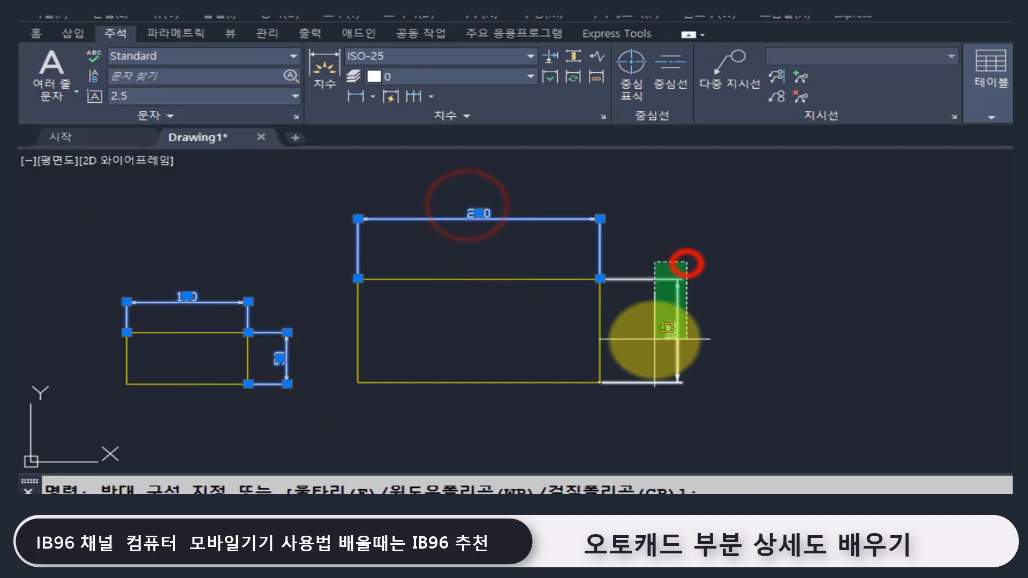
{"action": "left_click", "coordinate": [653, 338]}
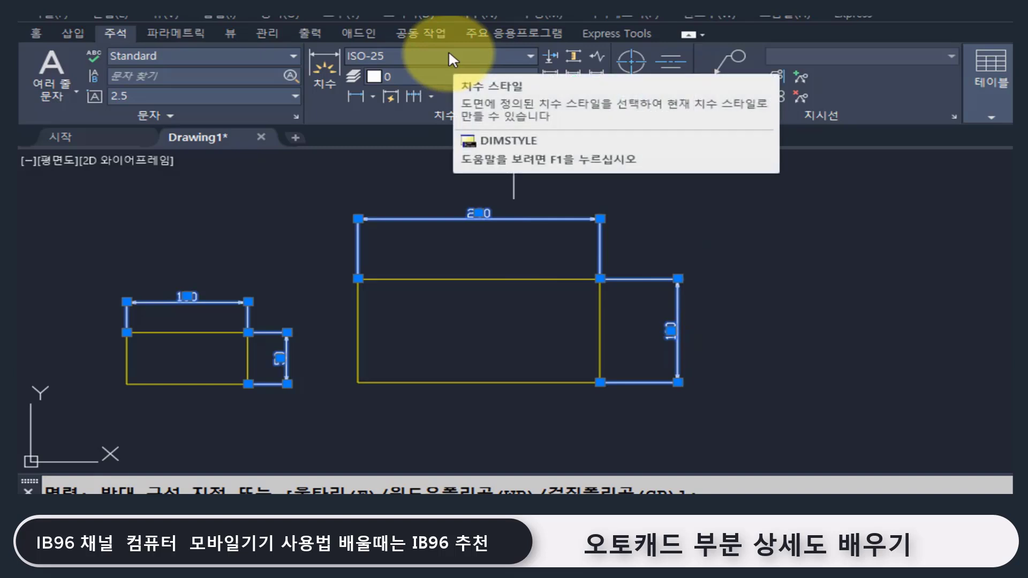
Reselect only the larger rectangle's 200 and 100 dimensions and assign them the x2 style
{"action": "key", "text": "Escape"}
{"action": "left_click", "coordinate": [516, 241]}
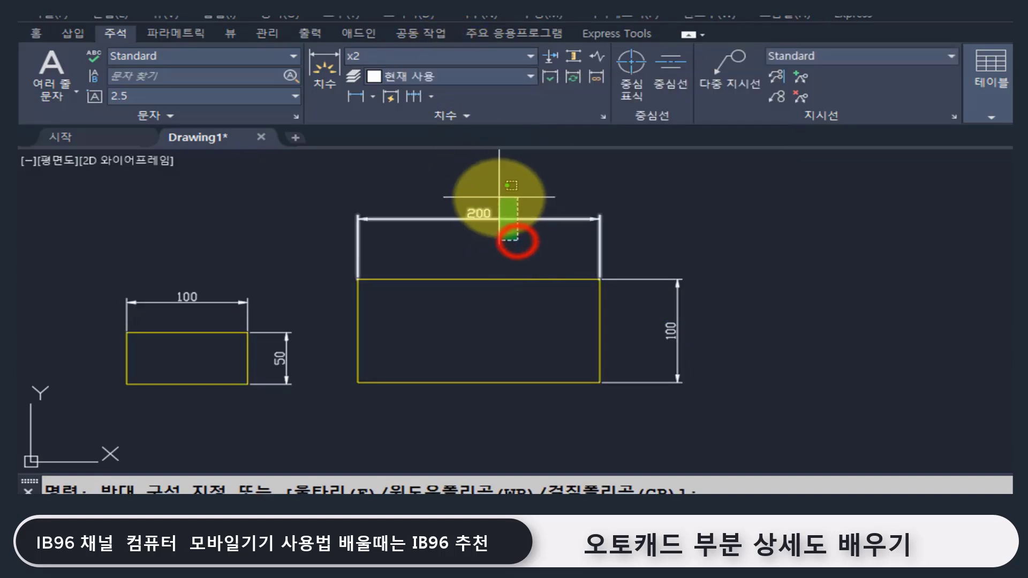
{"action": "left_click", "coordinate": [499, 197]}
{"action": "left_click", "coordinate": [706, 389]}
{"action": "left_click", "coordinate": [647, 288]}
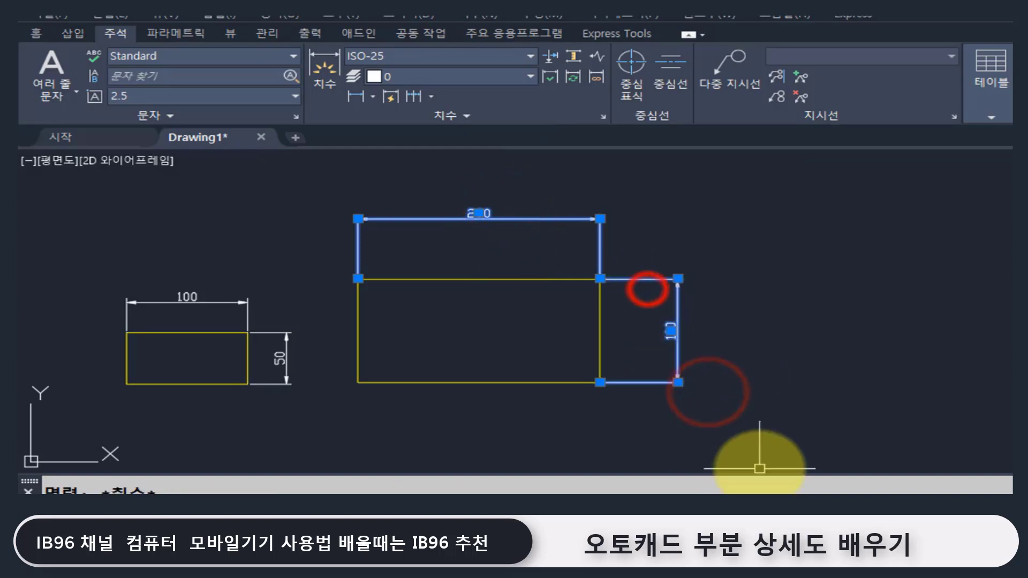
{"action": "left_click", "coordinate": [467, 53]}
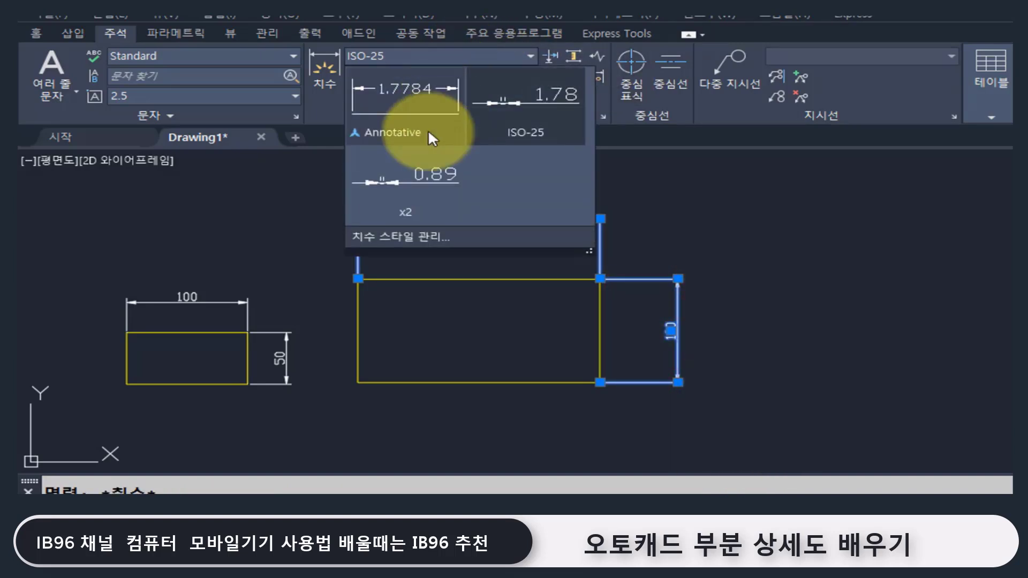
{"action": "left_click", "coordinate": [418, 183]}
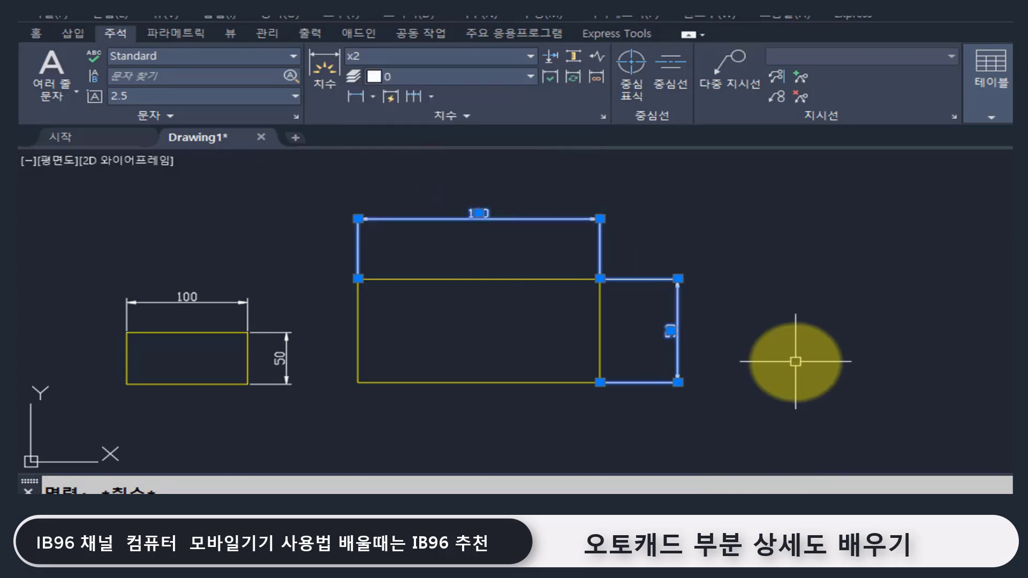
{"action": "left_click", "coordinate": [795, 358]}
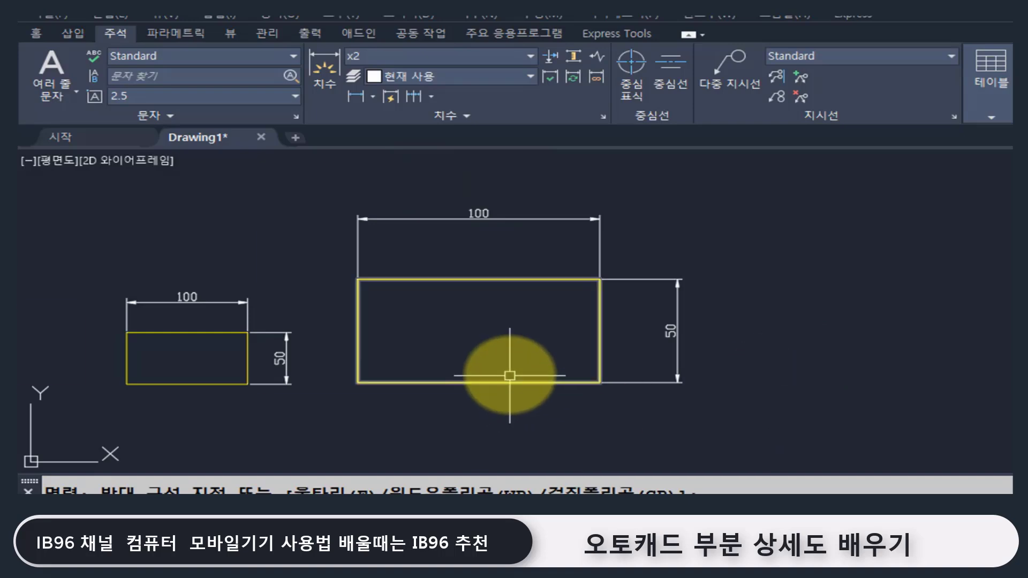
{"action": "scroll", "coordinate": [505, 367], "scroll_direction": "up", "scroll_amount": 2}
{"action": "mouse_move", "coordinate": [559, 382]}
{"action": "middle_mouse_down"}
{"action": "mouse_move", "coordinate": [605, 422]}
{"action": "mouse_move", "coordinate": [677, 434]}
{"action": "middle_mouse_up"}
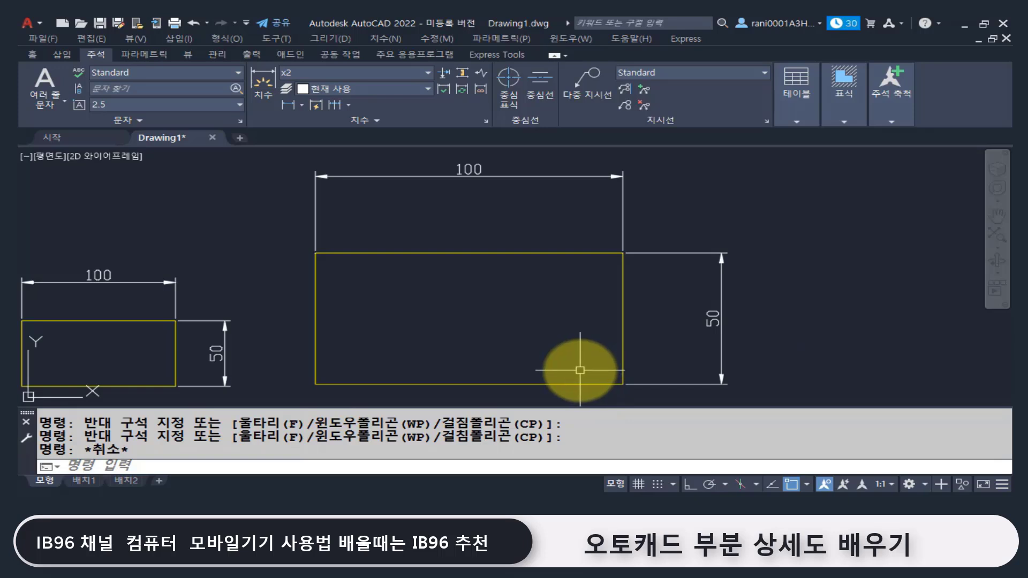
Measure the larger rectangle's top edge with DI, showing a true length of 200
{"action": "type", "text": "di"}
{"action": "key", "text": "Return"}
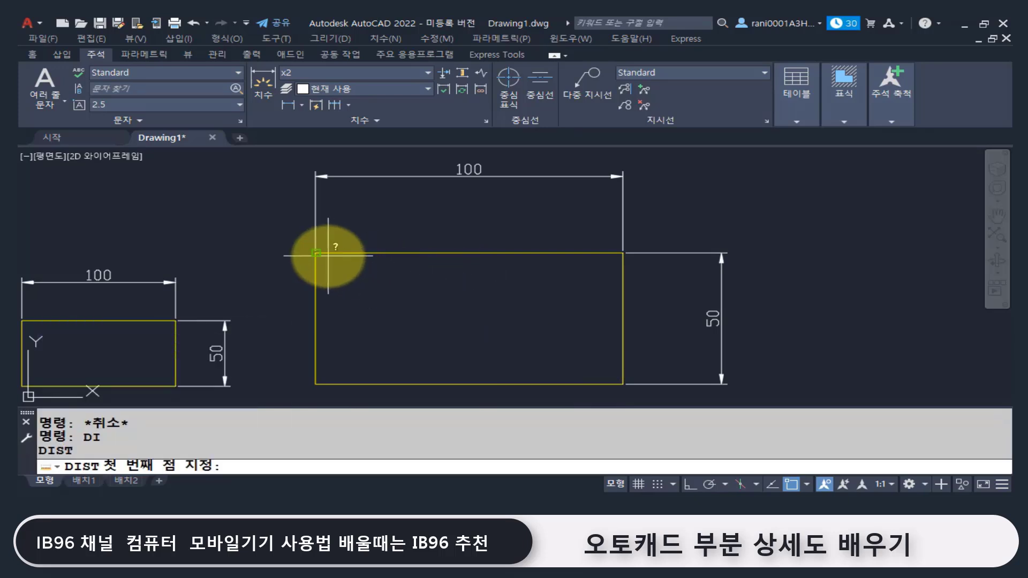
{"action": "left_click", "coordinate": [317, 253]}
{"action": "left_click", "coordinate": [620, 259]}
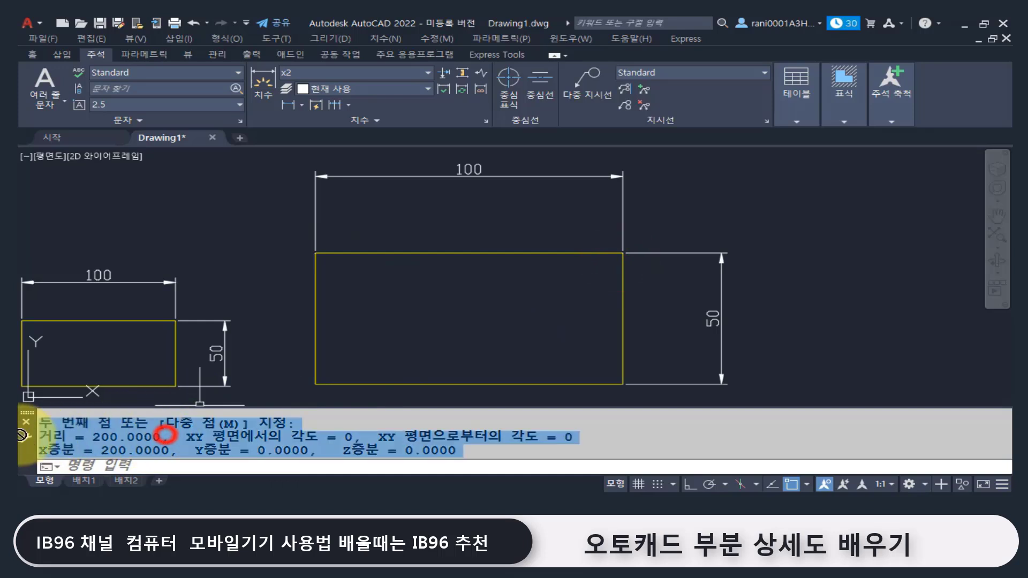
{"action": "double_click", "coordinate": [160, 437]}
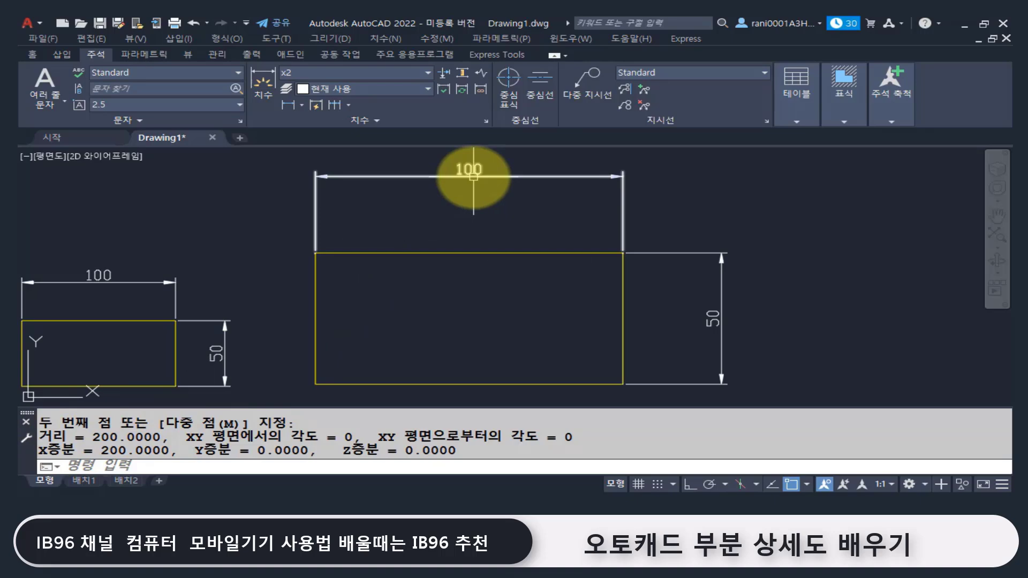
Confirm the x2 style's 0.5 measurement scale in the Dimension Style Manager and close it
{"action": "type", "text": "d"}
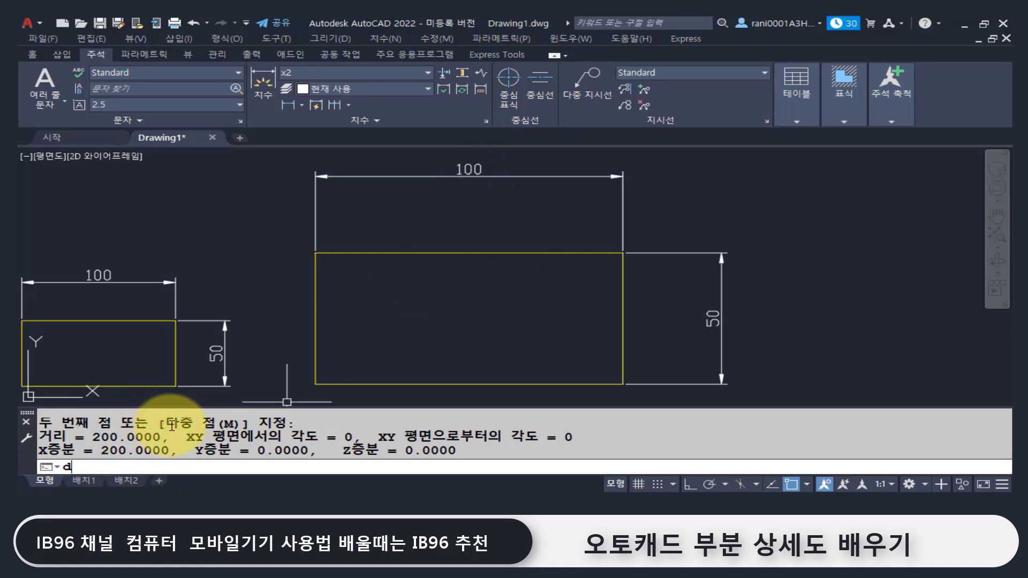
{"action": "key", "text": "Return"}
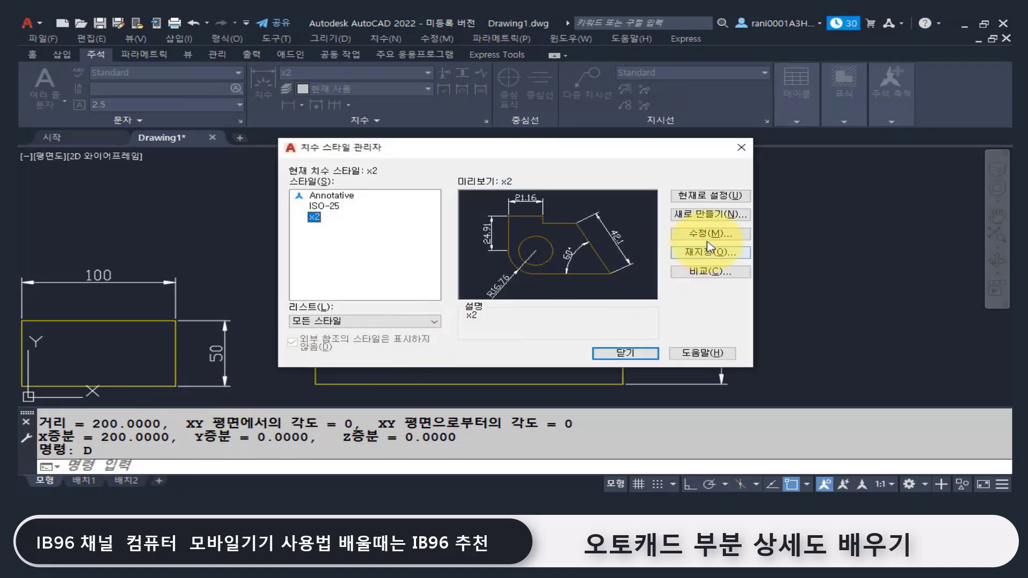
{"action": "left_click", "coordinate": [710, 234]}
{"action": "left_click", "coordinate": [370, 95]}
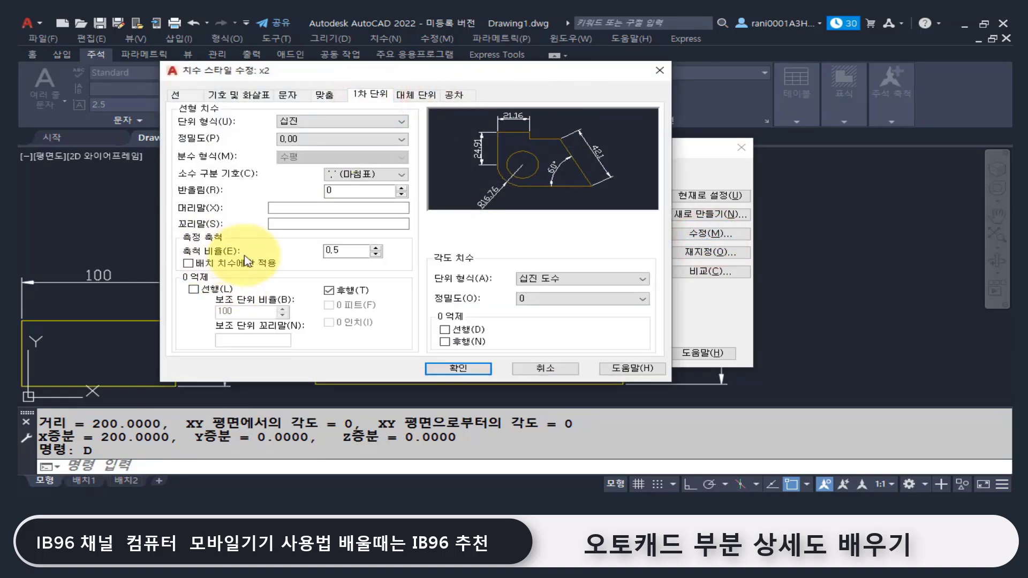
{"action": "double_click", "coordinate": [342, 250]}
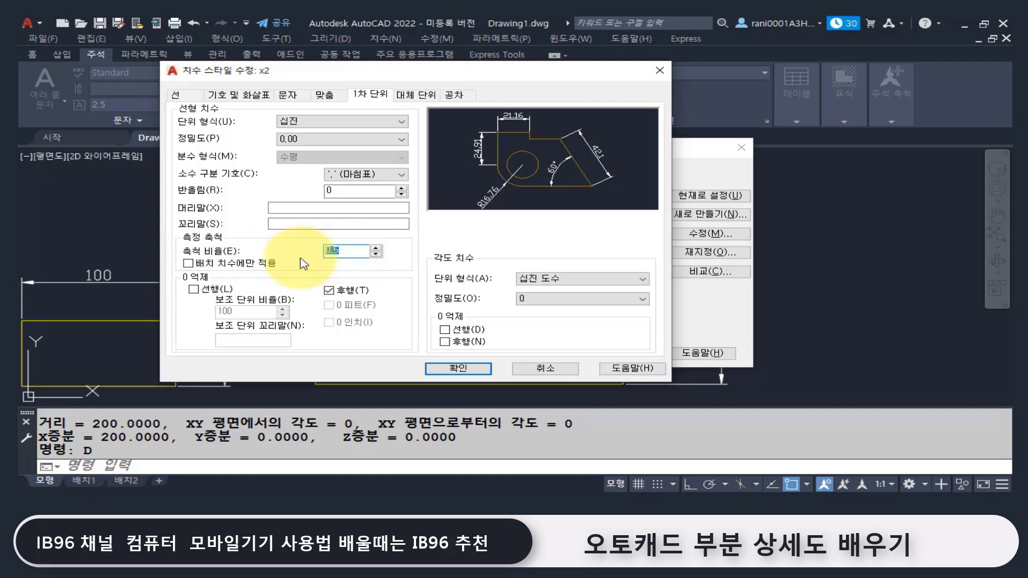
{"action": "left_click", "coordinate": [454, 368]}
{"action": "left_click", "coordinate": [616, 350]}
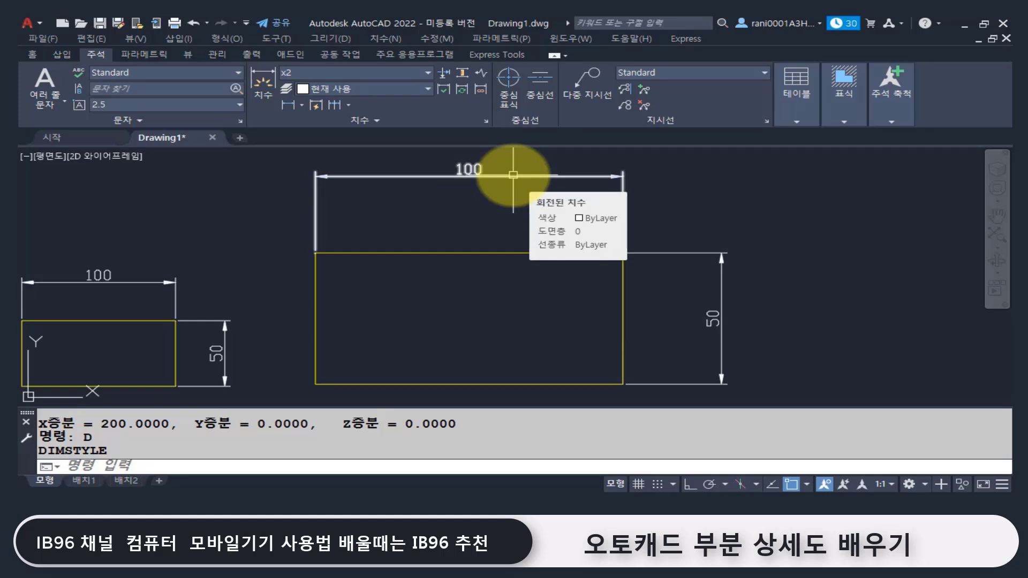
Select the larger rectangle's 100 and 50 dimensions, then clear the selection
{"action": "left_click", "coordinate": [513, 175]}
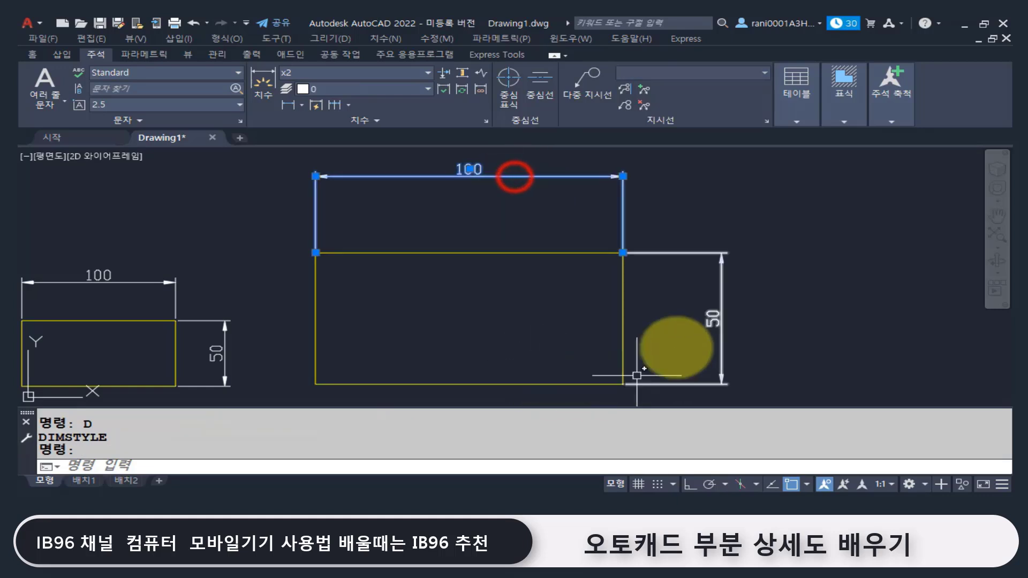
{"action": "left_click", "coordinate": [720, 294]}
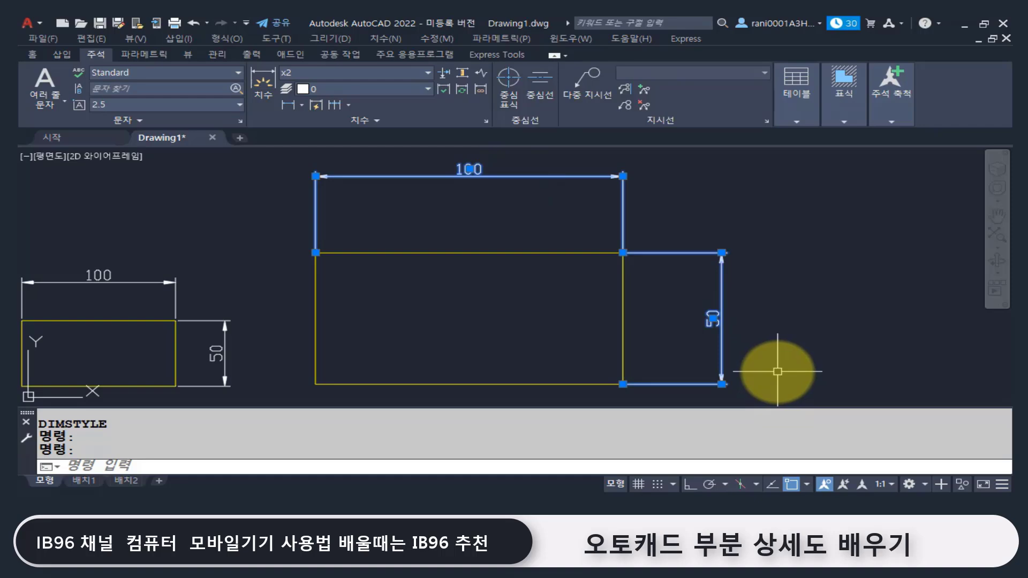
{"action": "key", "text": "Escape"}
Reopen the x2 style for modification and select its 0.5 measurement scale value
{"action": "type", "text": "d"}
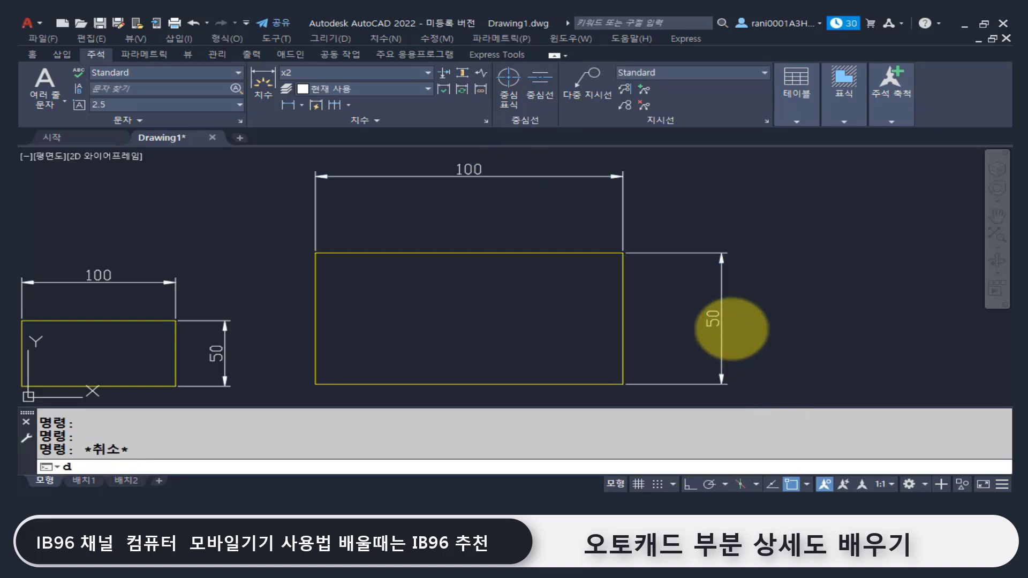
{"action": "key", "text": "Return"}
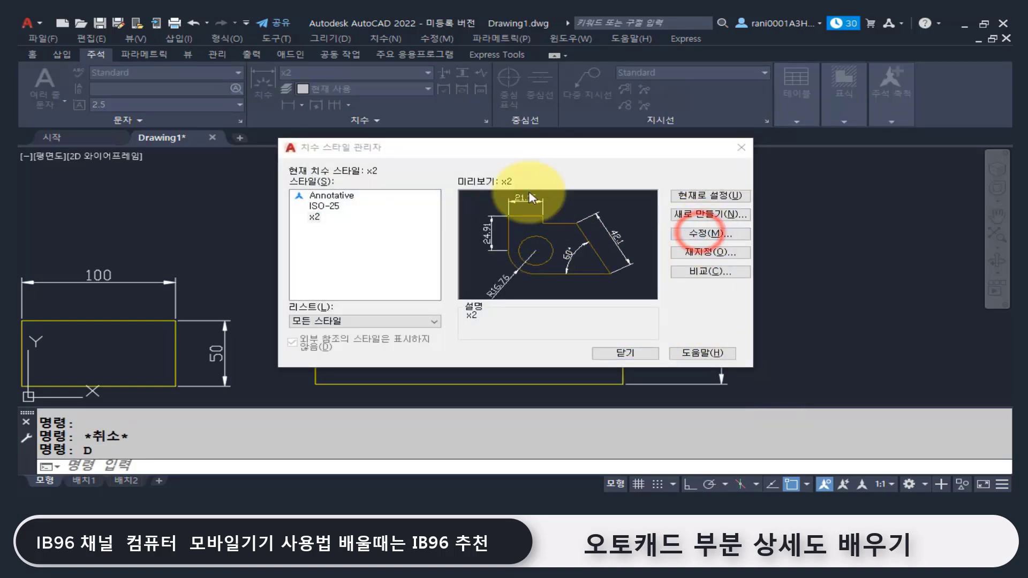
{"action": "left_click", "coordinate": [367, 92]}
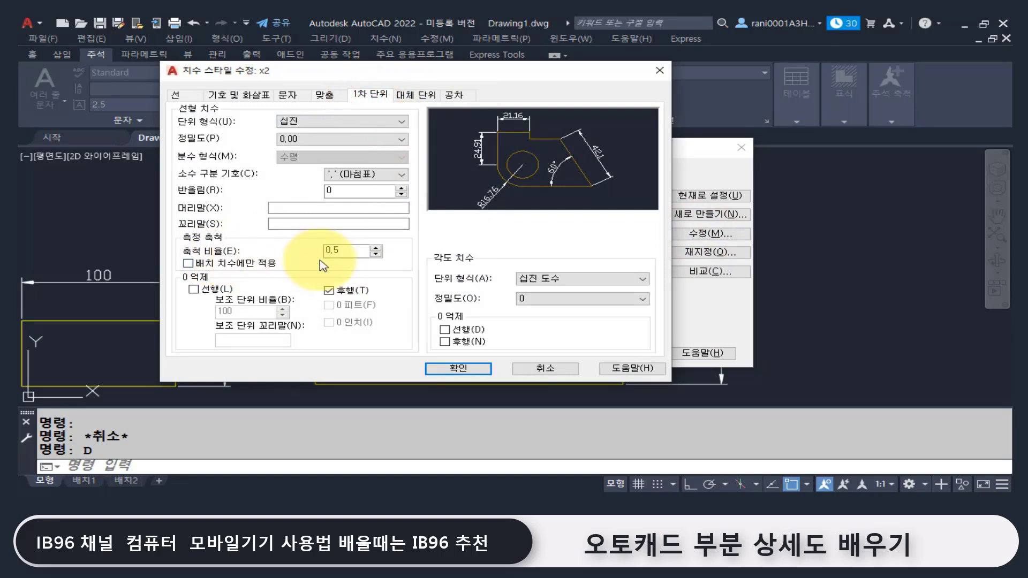
{"action": "mouse_move", "coordinate": [345, 251]}
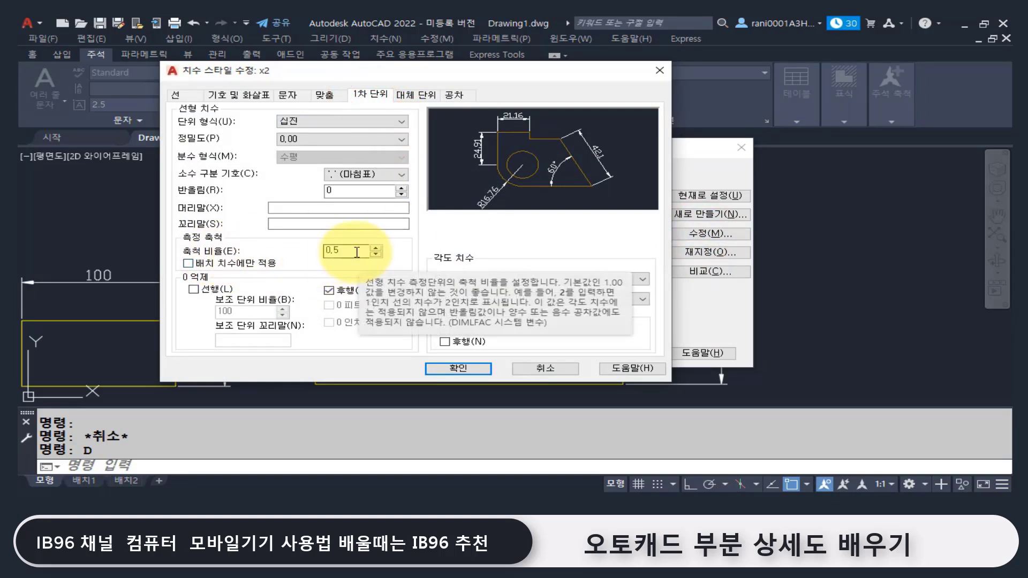
{"action": "left_click_drag", "start_coordinate": [324, 251], "coordinate": [370, 252]}
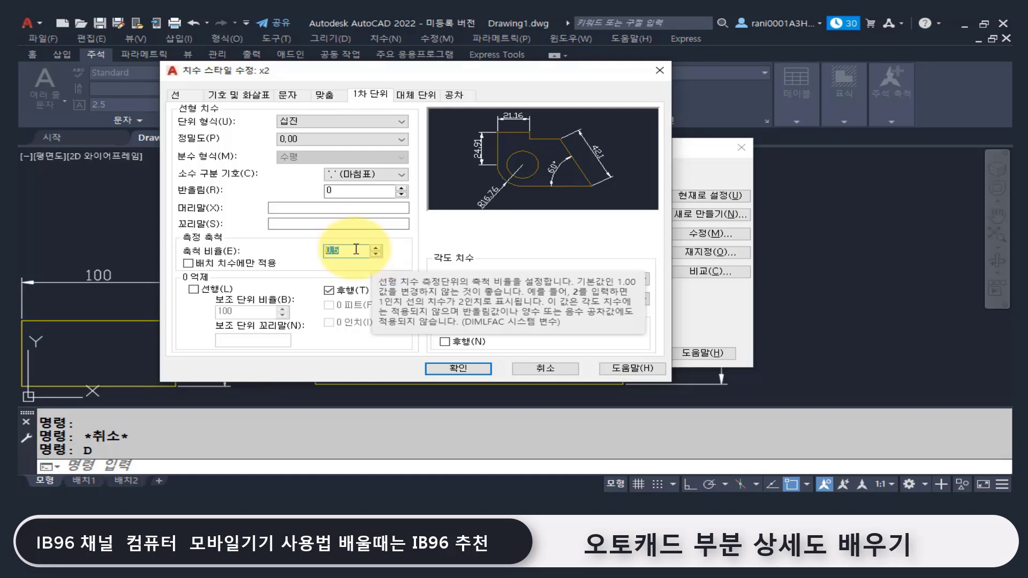
{"action": "double_click", "coordinate": [353, 249]}
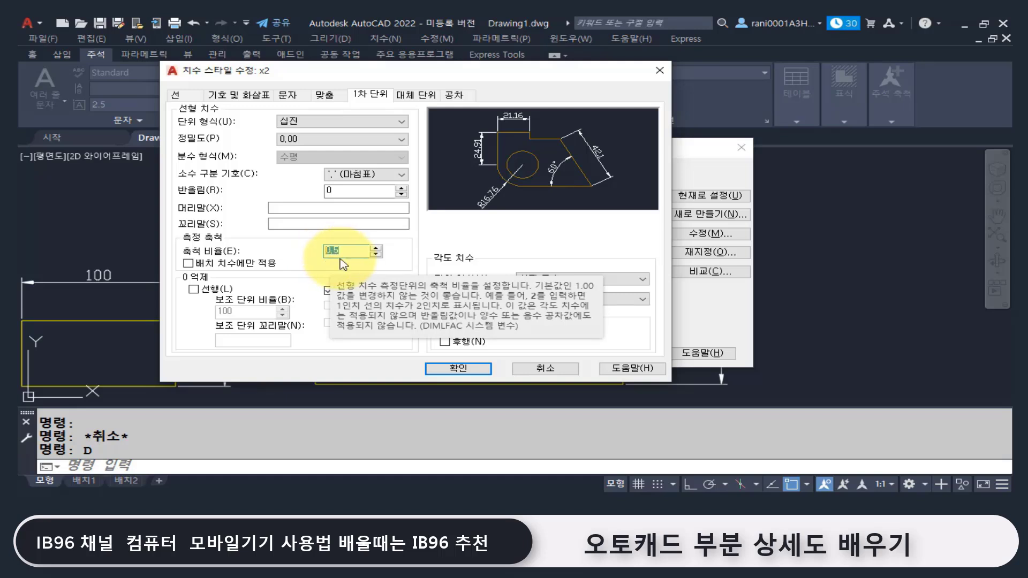
{"action": "double_click", "coordinate": [349, 253]}
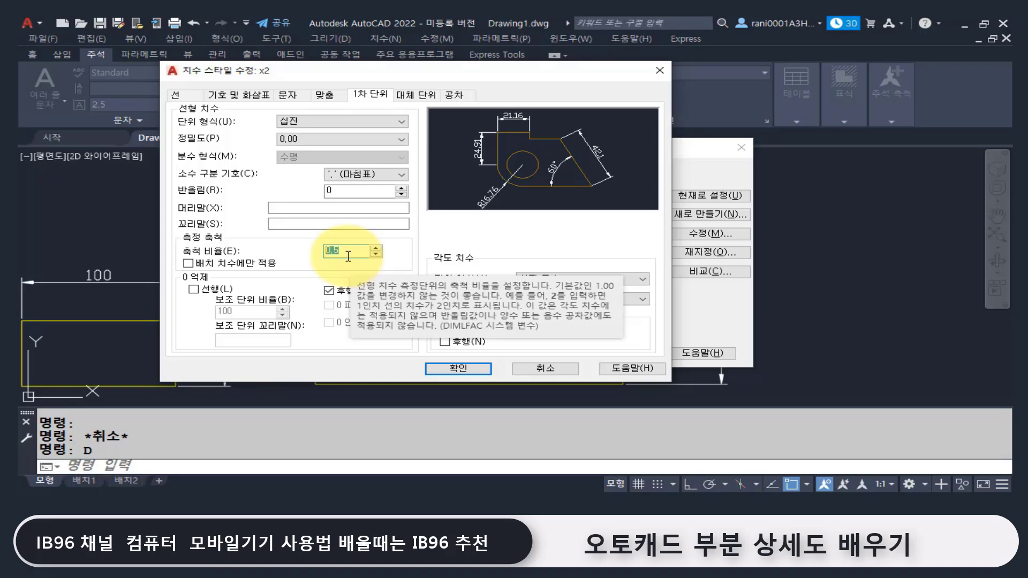
{"action": "left_click", "coordinate": [660, 70]}
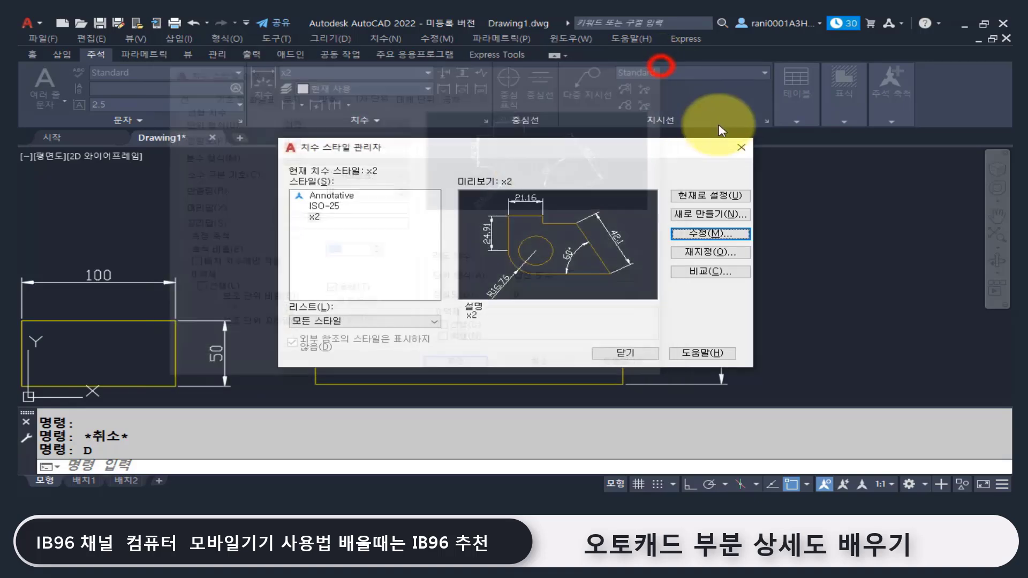
{"action": "left_click", "coordinate": [747, 152]}
{"action": "mouse_move", "coordinate": [321, 298]}
{"action": "middle_mouse_down"}
{"action": "mouse_move", "coordinate": [363, 257]}
{"action": "mouse_move", "coordinate": [344, 275]}
{"action": "middle_mouse_up"}
{"action": "scroll", "coordinate": [360, 269], "scroll_direction": "down", "scroll_amount": 2}
{"action": "scroll", "coordinate": [364, 265], "scroll_direction": "down", "scroll_amount": 3}
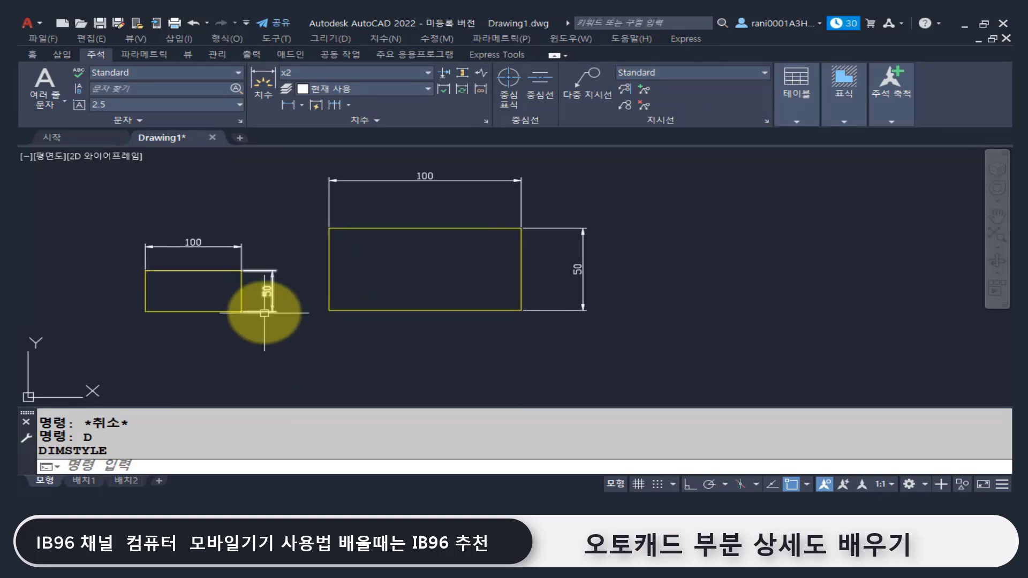
{"action": "left_click", "coordinate": [272, 333]}
{"action": "left_click", "coordinate": [178, 224]}
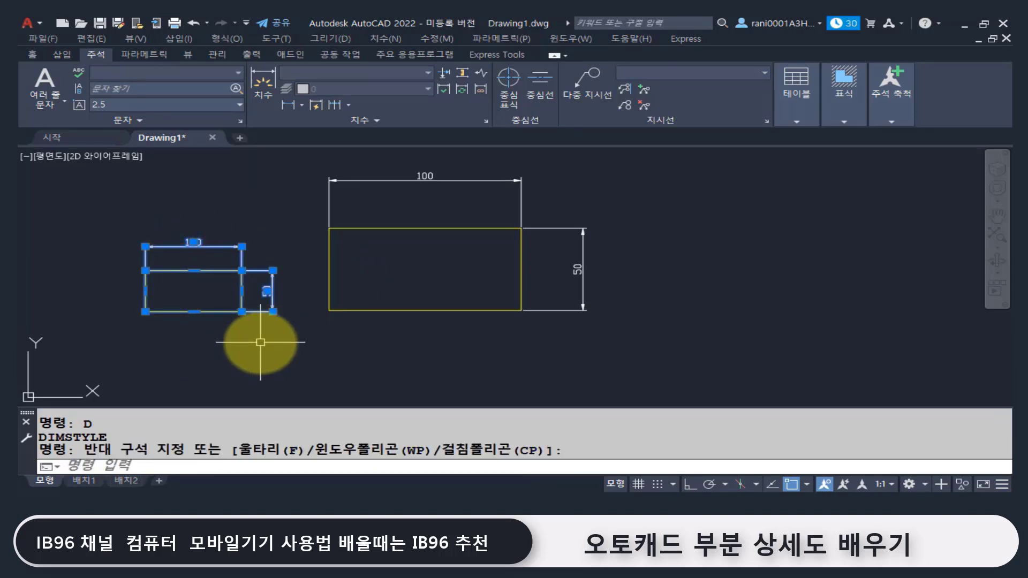
{"action": "left_click", "coordinate": [276, 321]}
{"action": "key", "text": "Escape"}
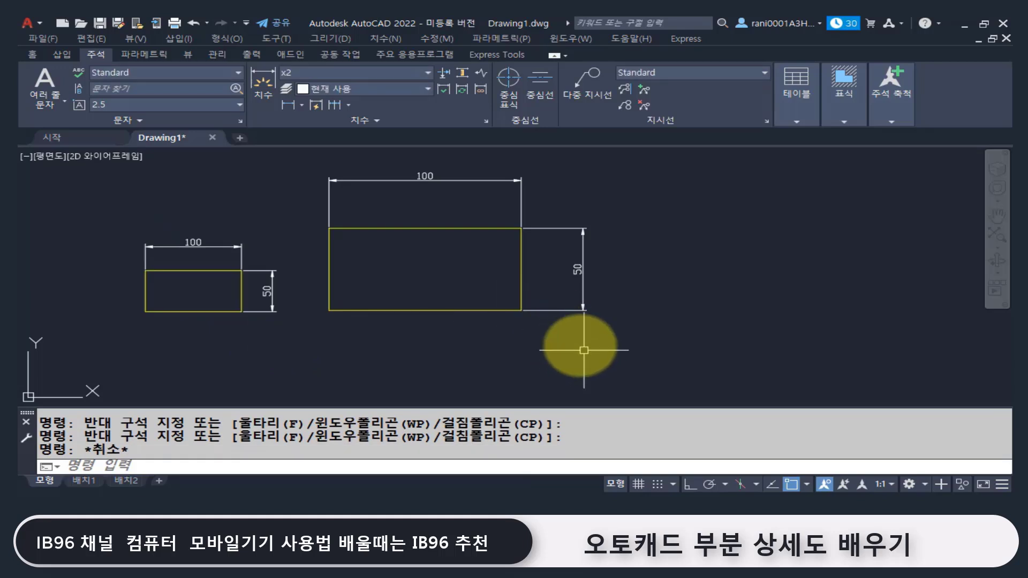
{"action": "left_click", "coordinate": [577, 341]}
{"action": "left_click", "coordinate": [454, 190]}
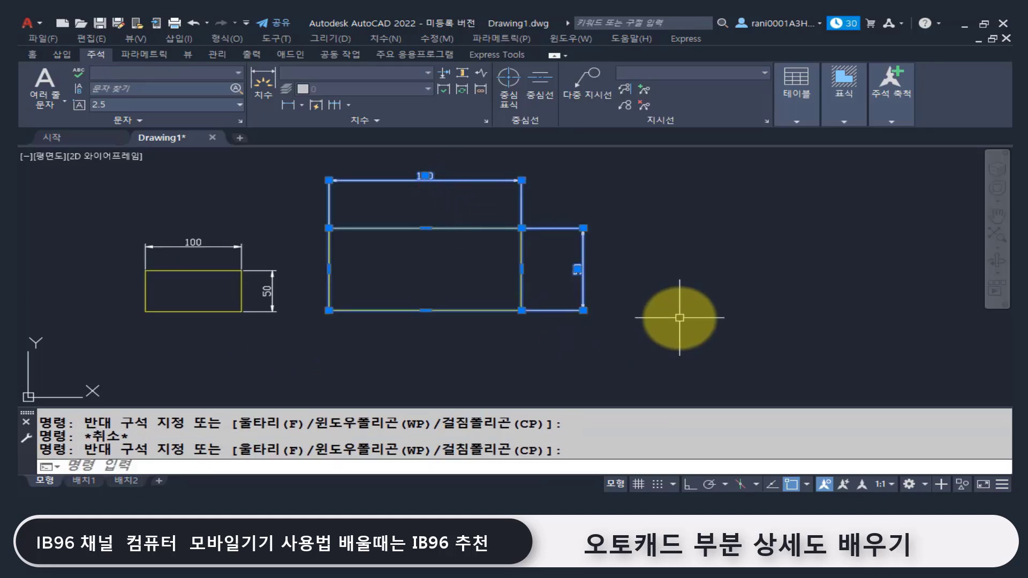
{"action": "key", "text": "Escape"}
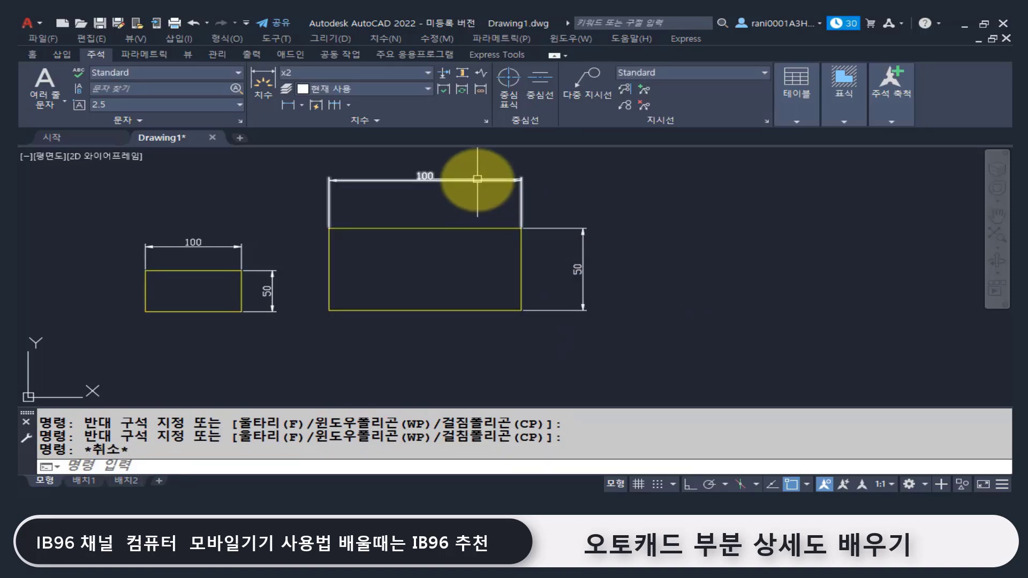
{"action": "type", "text": "d"}
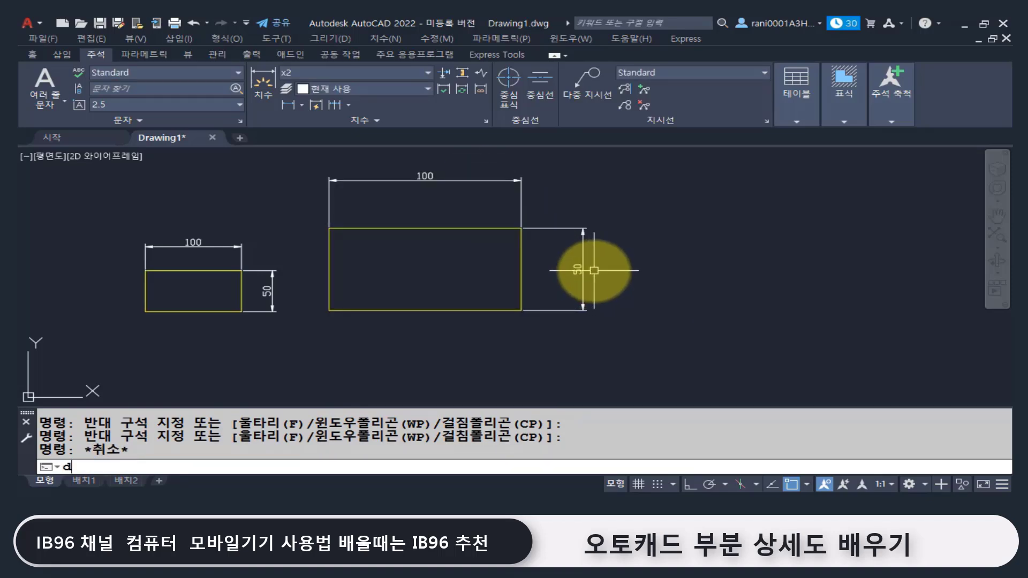
{"action": "key", "text": "Return"}
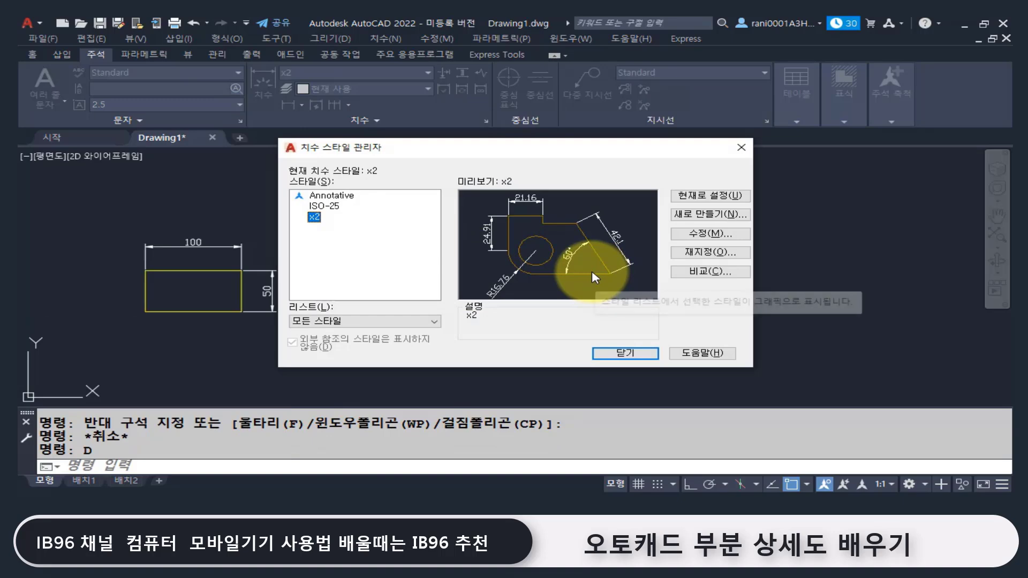
Reconfirm the x2 style's 0.5 measurement scale and close the Dimension Style Manager
{"action": "left_click", "coordinate": [709, 234]}
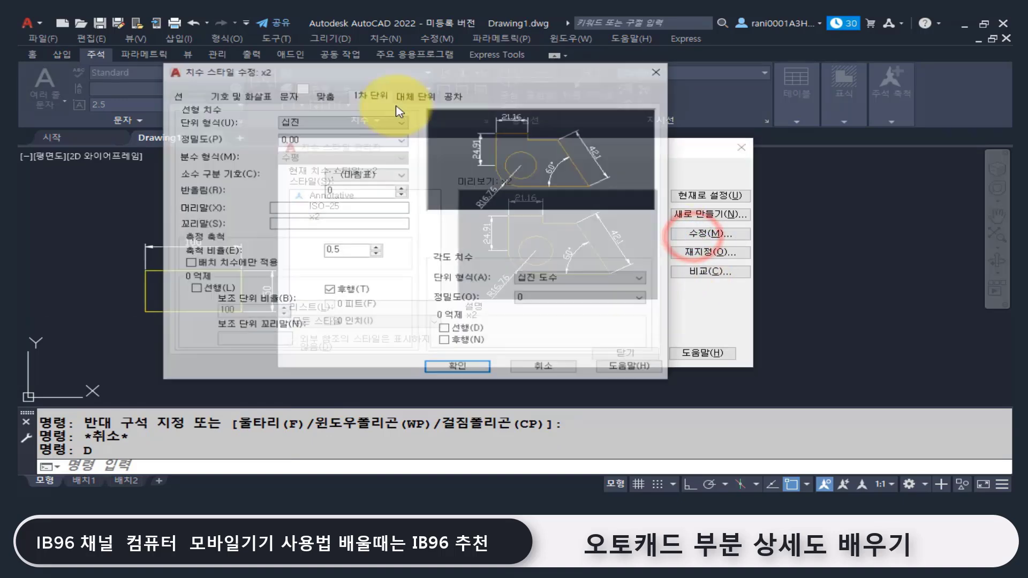
{"action": "left_click", "coordinate": [377, 96]}
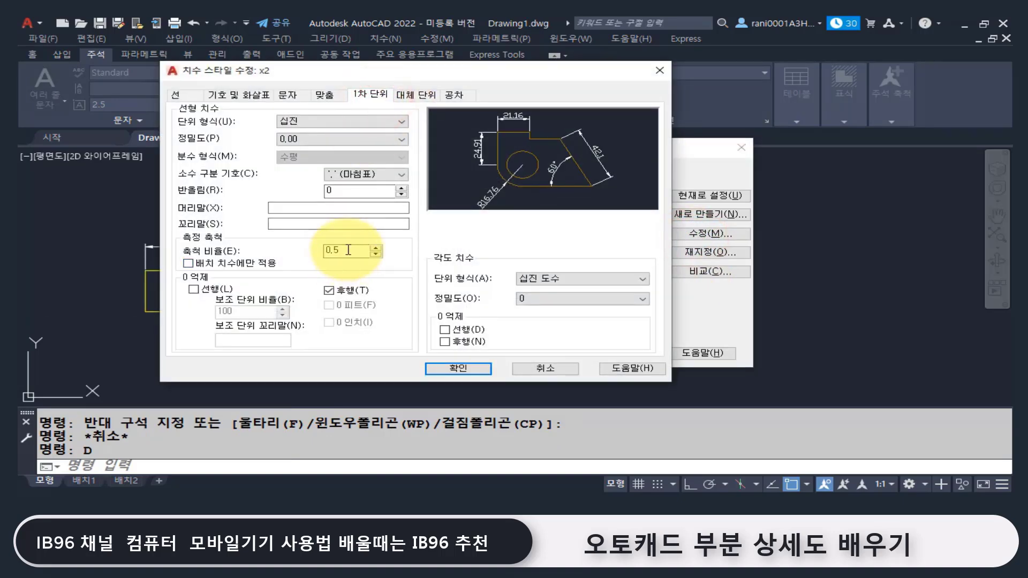
{"action": "left_click_drag", "start_coordinate": [346, 250], "coordinate": [284, 253]}
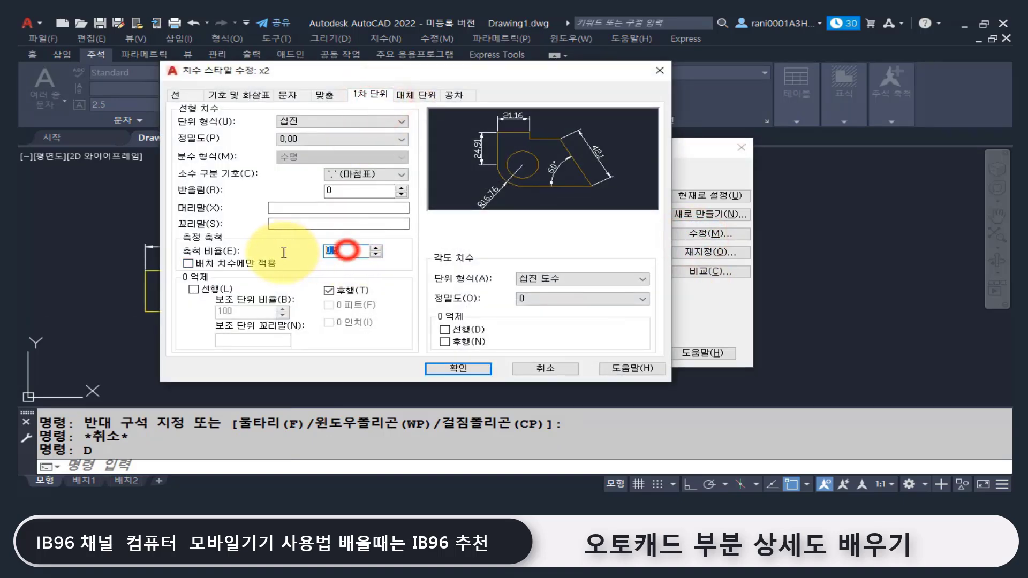
{"action": "left_click", "coordinate": [453, 369]}
{"action": "left_click", "coordinate": [625, 354]}
Select the larger rectangle's 100 and 50 dimensions and set them to the x2 style
{"action": "left_click", "coordinate": [426, 175]}
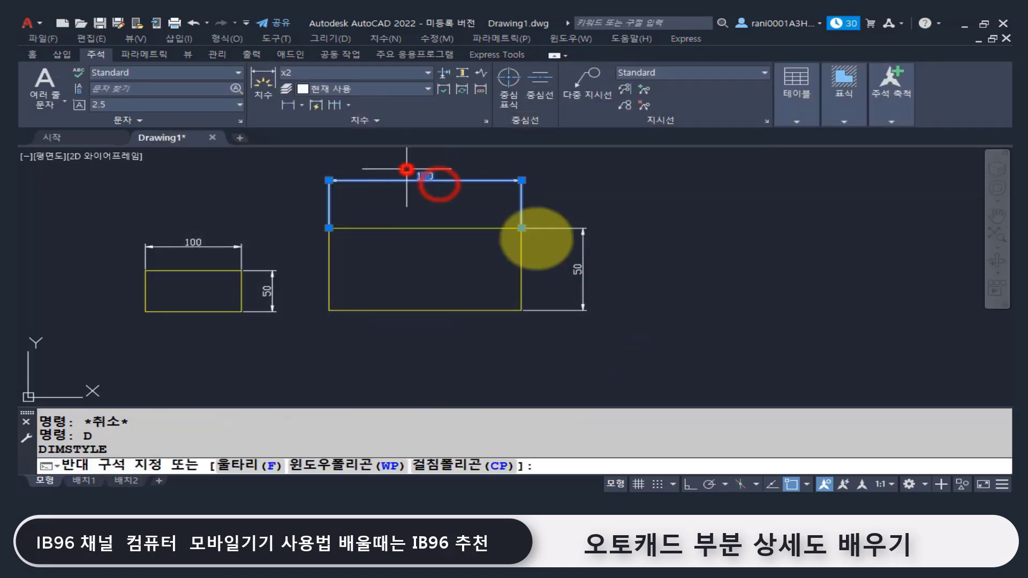
{"action": "left_click", "coordinate": [610, 278]}
{"action": "left_click", "coordinate": [573, 250]}
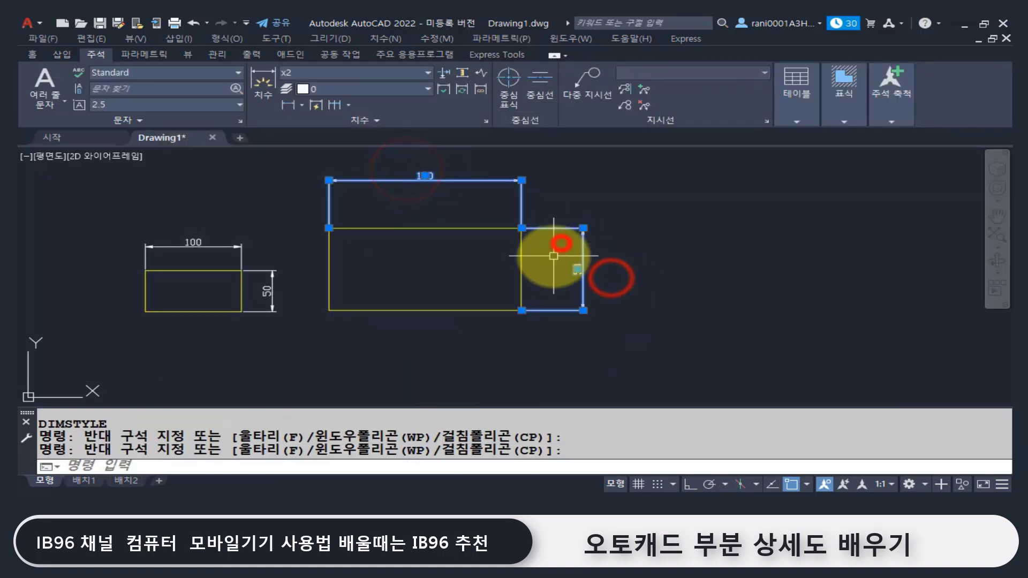
{"action": "left_click", "coordinate": [386, 75]}
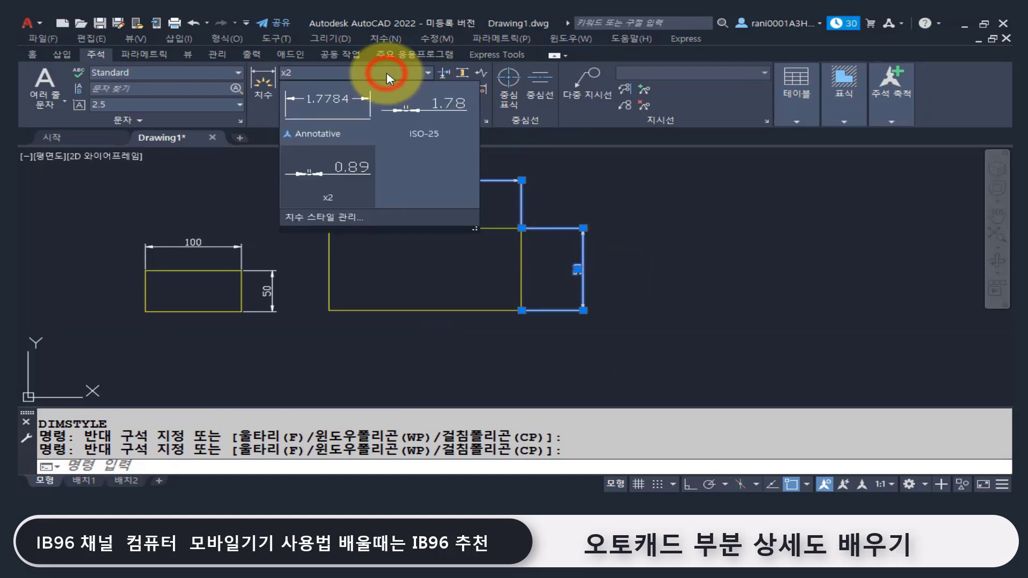
{"action": "left_click", "coordinate": [334, 181]}
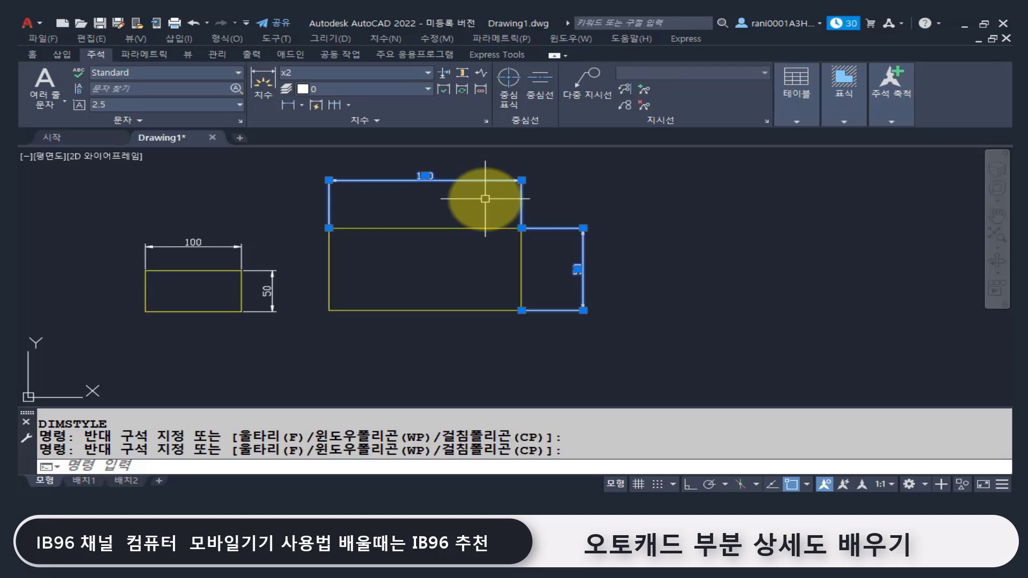
Reopen the x2 style for modification, browse its tabs, and return to Primary Units
{"action": "key", "text": "Escape"}
{"action": "type", "text": "D"}
{"action": "key", "text": "Return"}
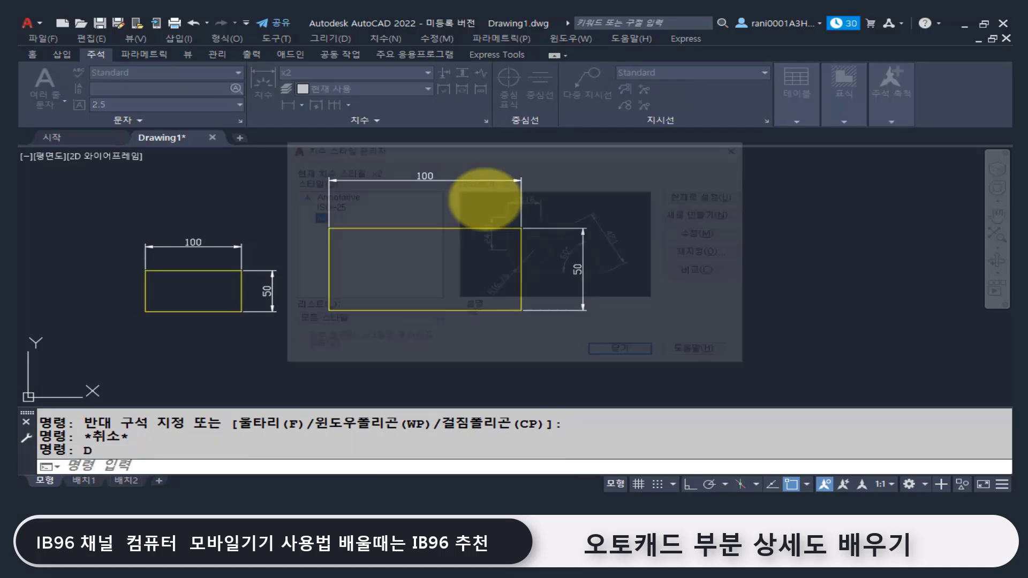
{"action": "left_click", "coordinate": [726, 233]}
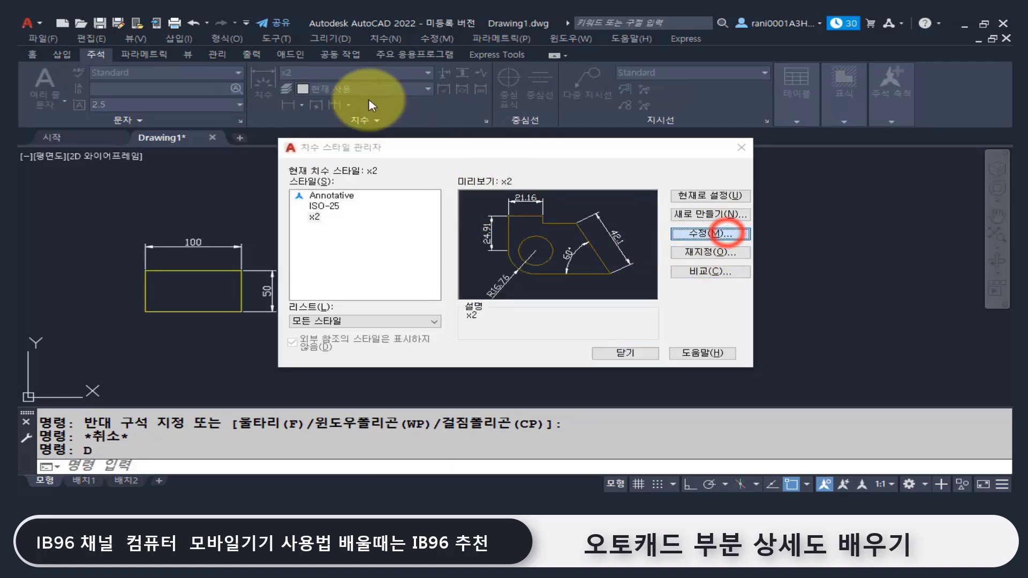
{"action": "left_click", "coordinate": [230, 95]}
{"action": "left_click", "coordinate": [287, 95]}
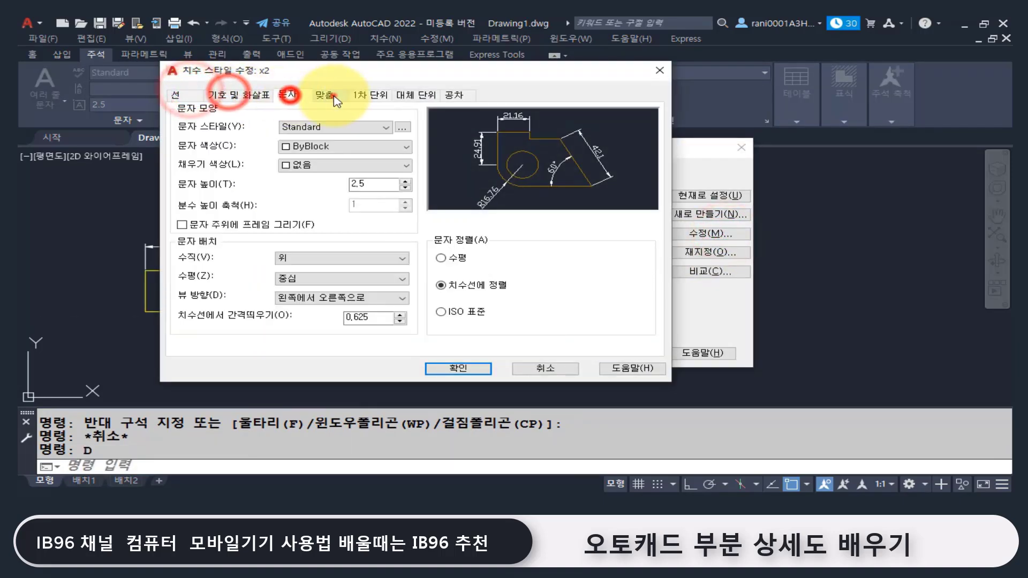
{"action": "left_click", "coordinate": [325, 95]}
{"action": "left_click", "coordinate": [371, 94]}
{"action": "left_click", "coordinate": [423, 96]}
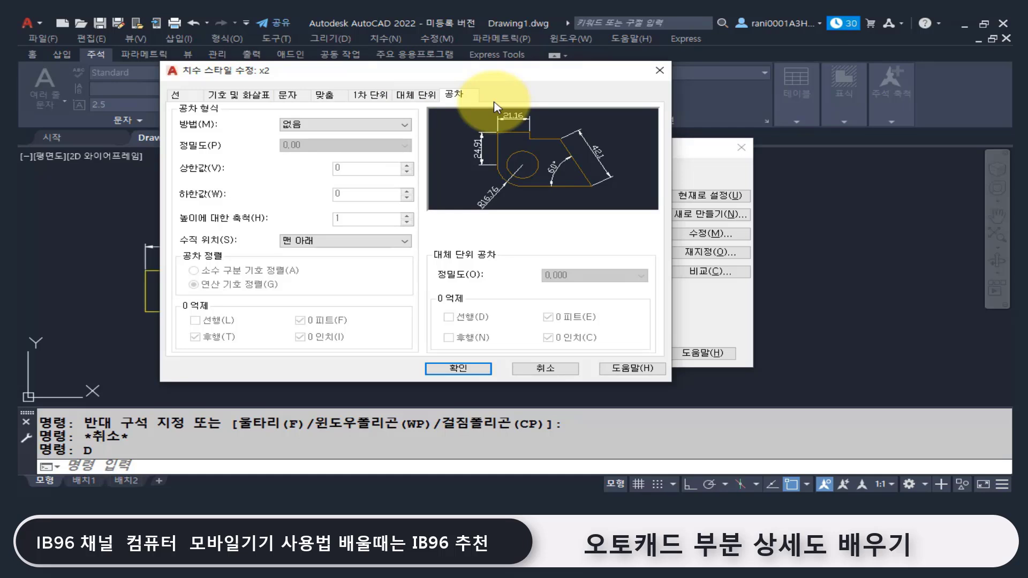
{"action": "left_click", "coordinate": [371, 95]}
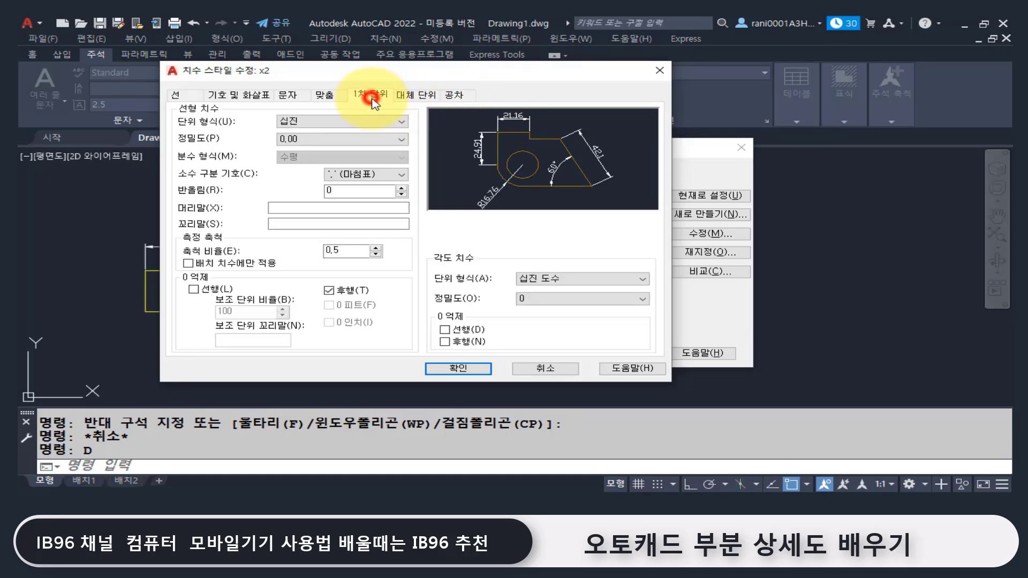
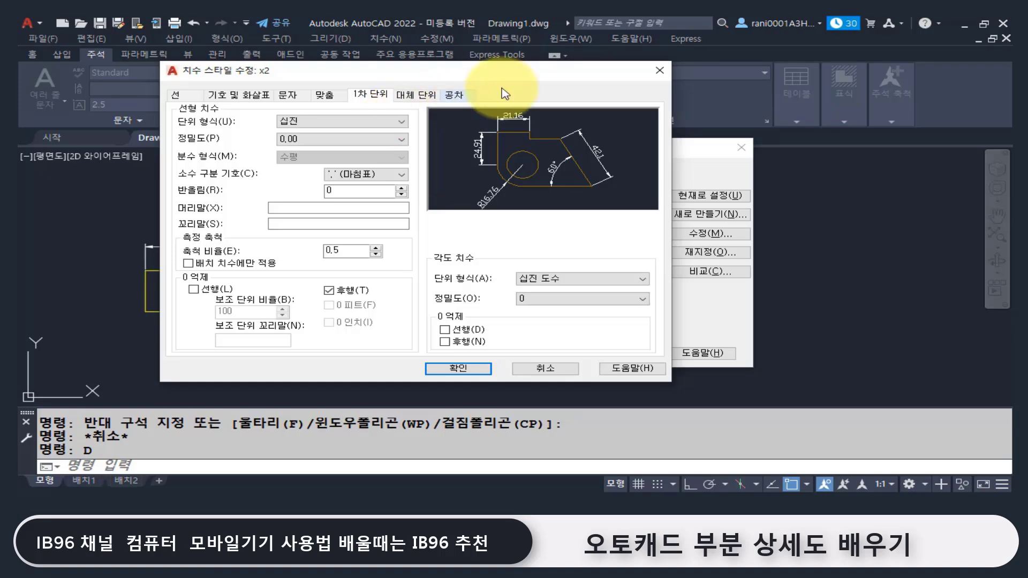
Accept the x2 dimension style changes (scale factor 0.5), close the Dimension Style Manager and return to Home
{"action": "left_click", "coordinate": [660, 71]}
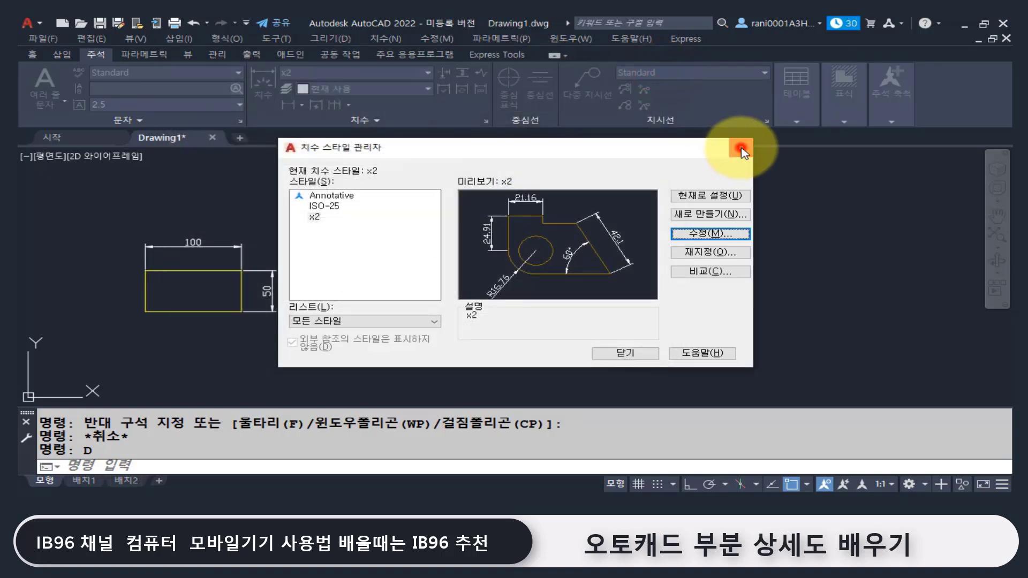
{"action": "left_click", "coordinate": [742, 150]}
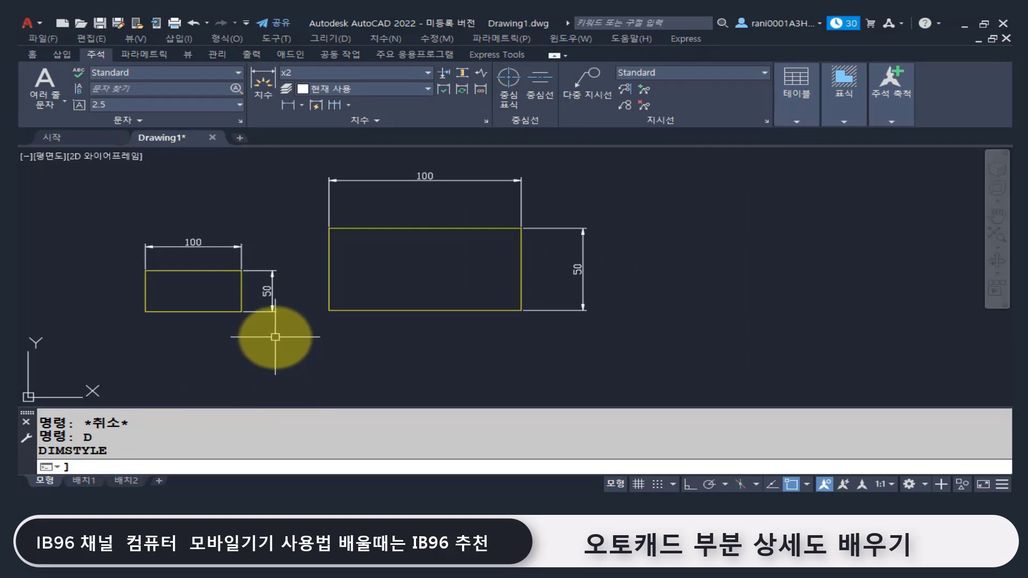
{"action": "key", "text": "Escape"}
{"action": "key", "text": "Escape"}
{"action": "key", "text": "Escape"}
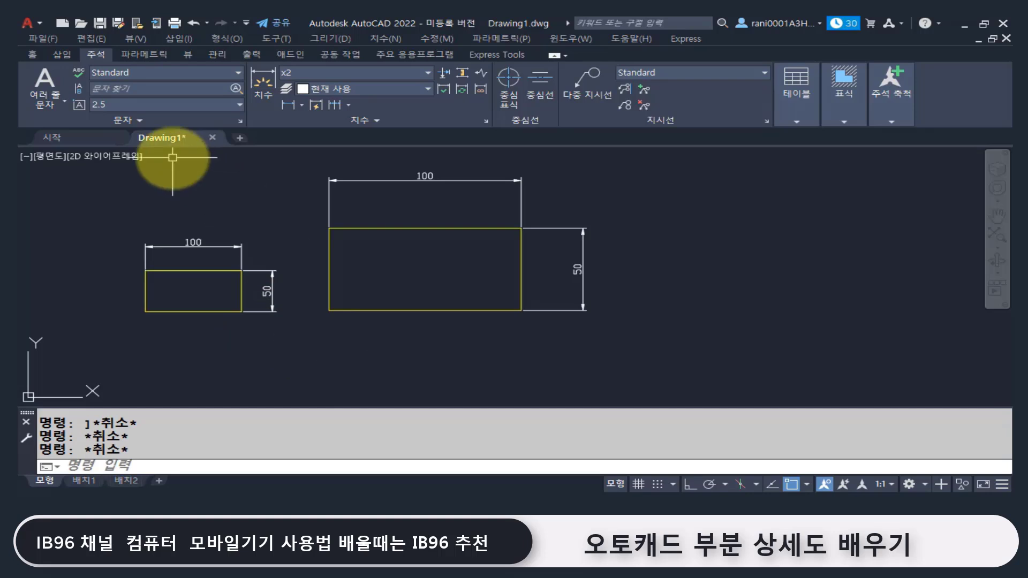
{"action": "left_click", "coordinate": [32, 54]}
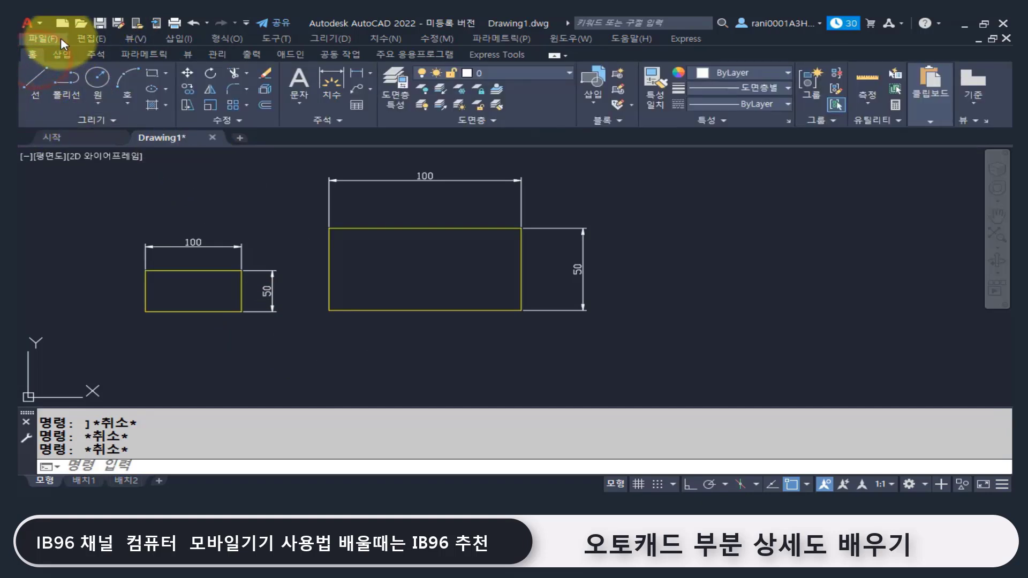
Open the drawing 3.Section.dwg from the application menu
{"action": "left_click", "coordinate": [27, 23]}
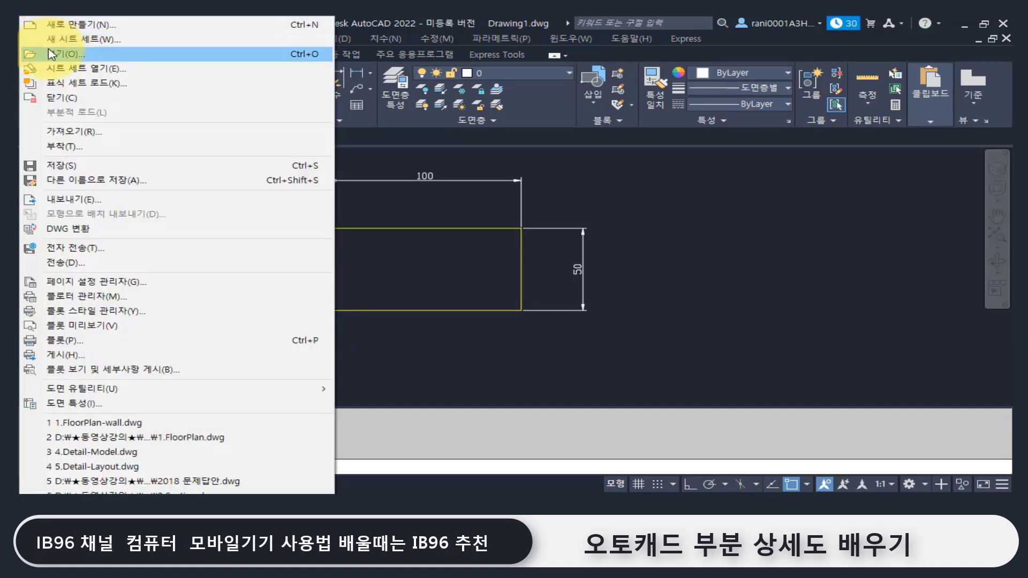
{"action": "left_click", "coordinate": [51, 53]}
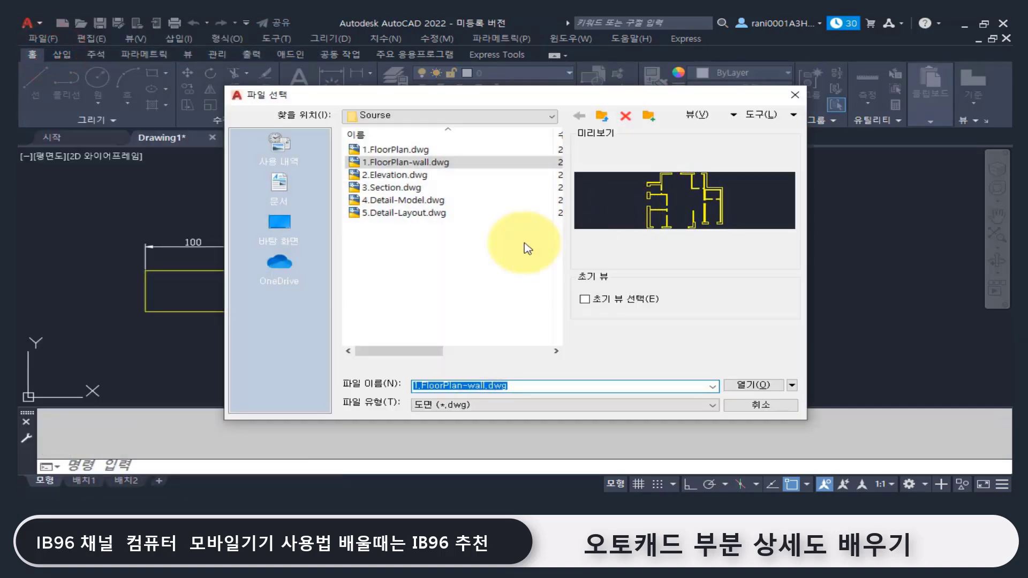
{"action": "left_click", "coordinate": [408, 188]}
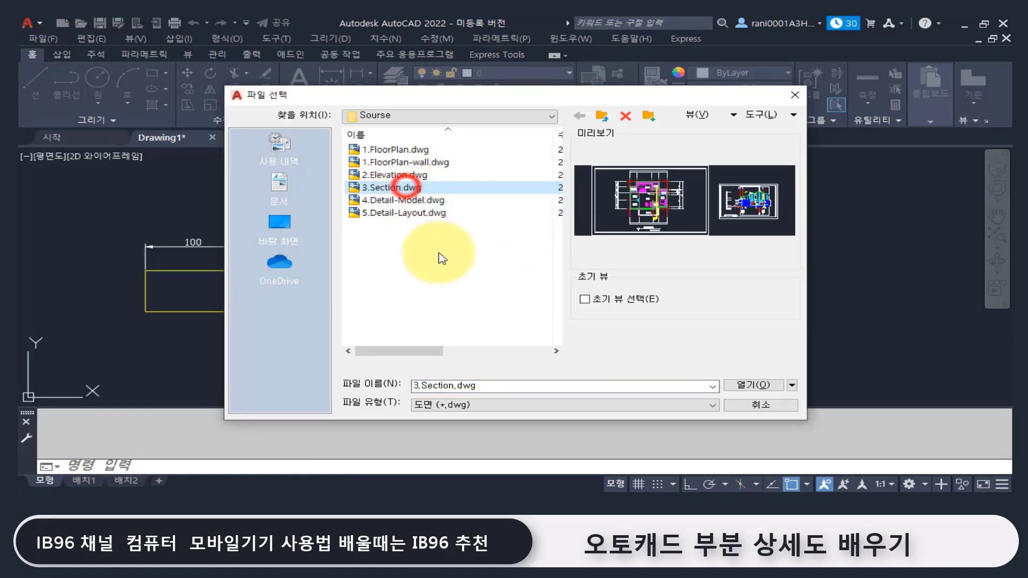
{"action": "left_click", "coordinate": [765, 384]}
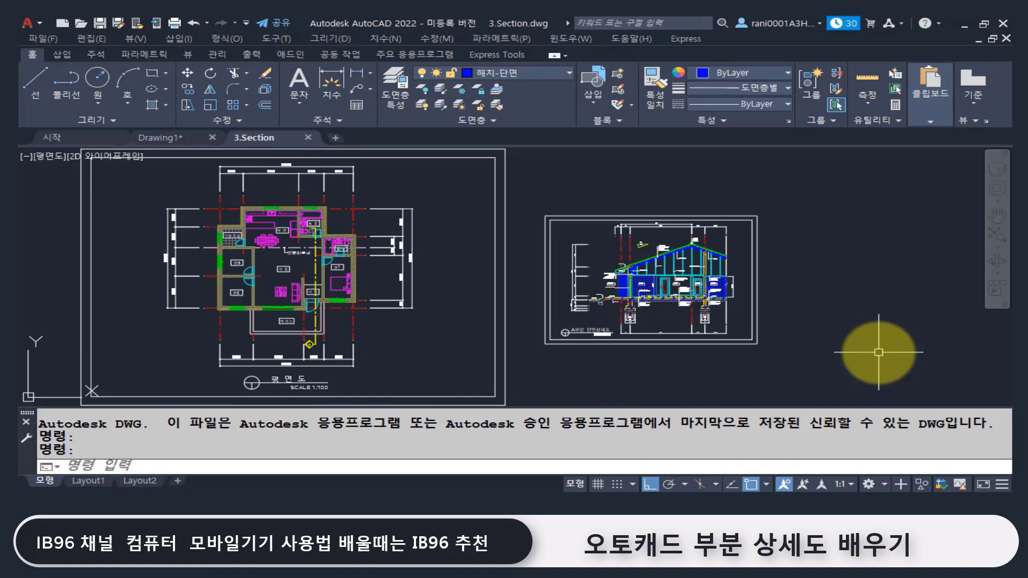
Cancel the Create Sheet Set wizard that was started by mistake
{"action": "left_click", "coordinate": [27, 23]}
{"action": "left_click", "coordinate": [160, 123]}
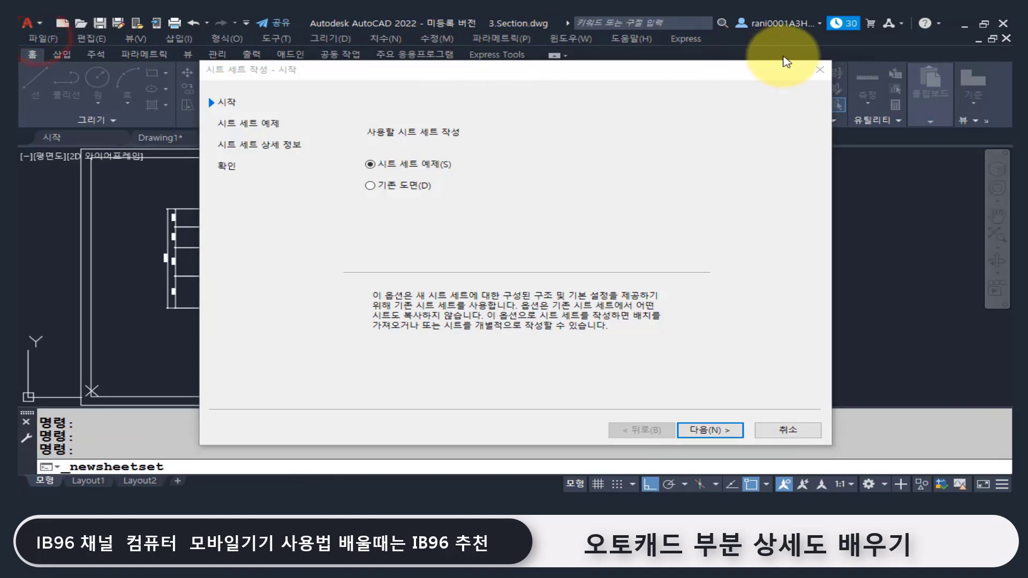
{"action": "left_click", "coordinate": [819, 70]}
{"action": "left_click", "coordinate": [595, 288]}
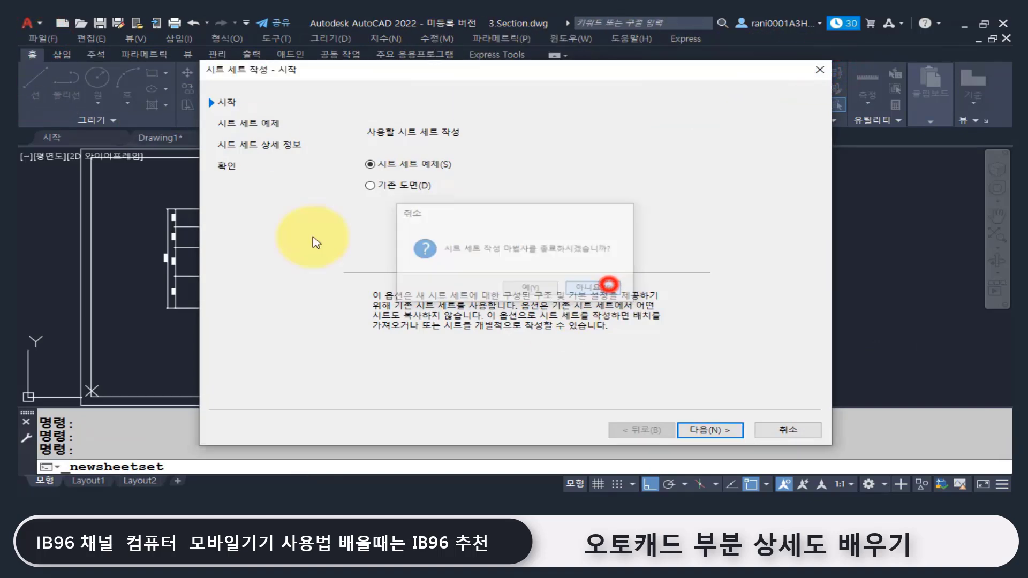
{"action": "left_click", "coordinate": [785, 430]}
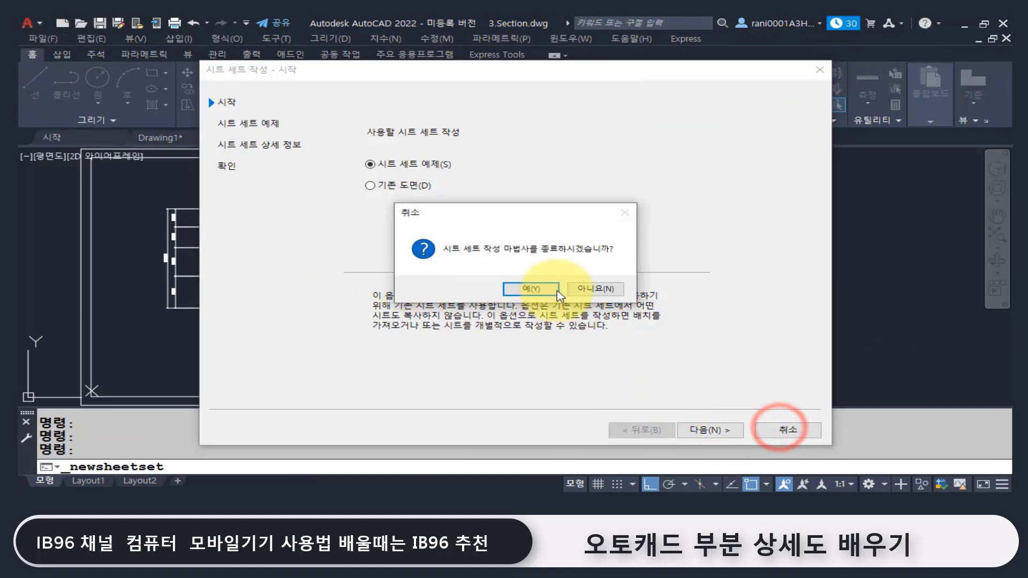
{"action": "left_click", "coordinate": [540, 292]}
Save the drawing under the new name 3.Section-detail.dwg
{"action": "left_click", "coordinate": [38, 38]}
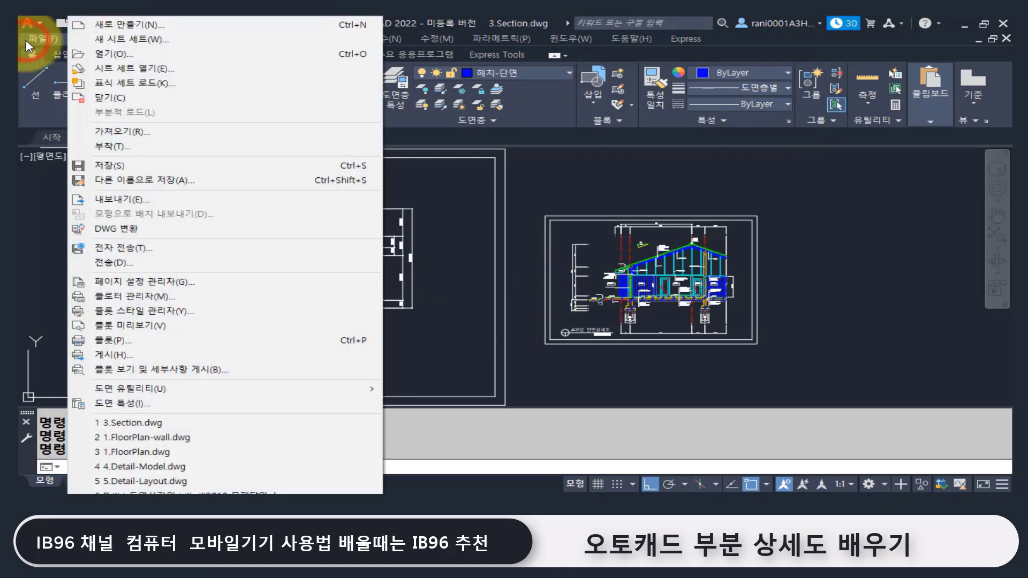
{"action": "left_click", "coordinate": [106, 182]}
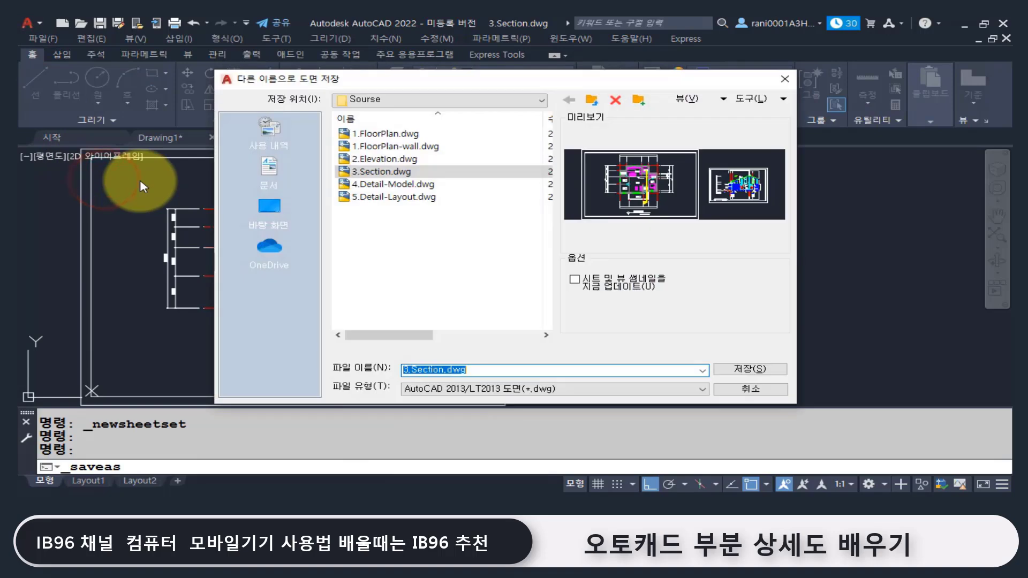
{"action": "left_click", "coordinate": [445, 370]}
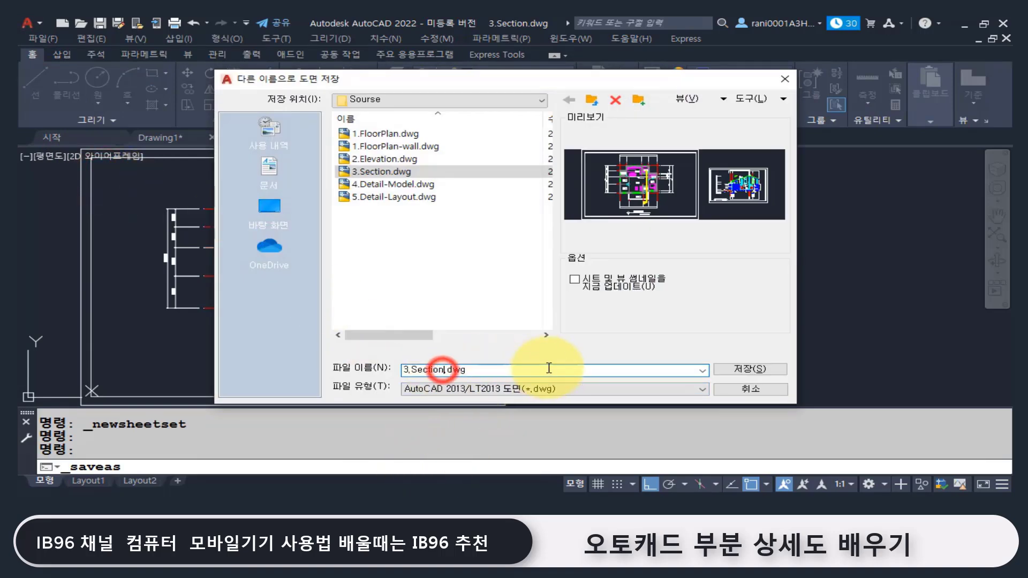
{"action": "type", "text": "-de"}
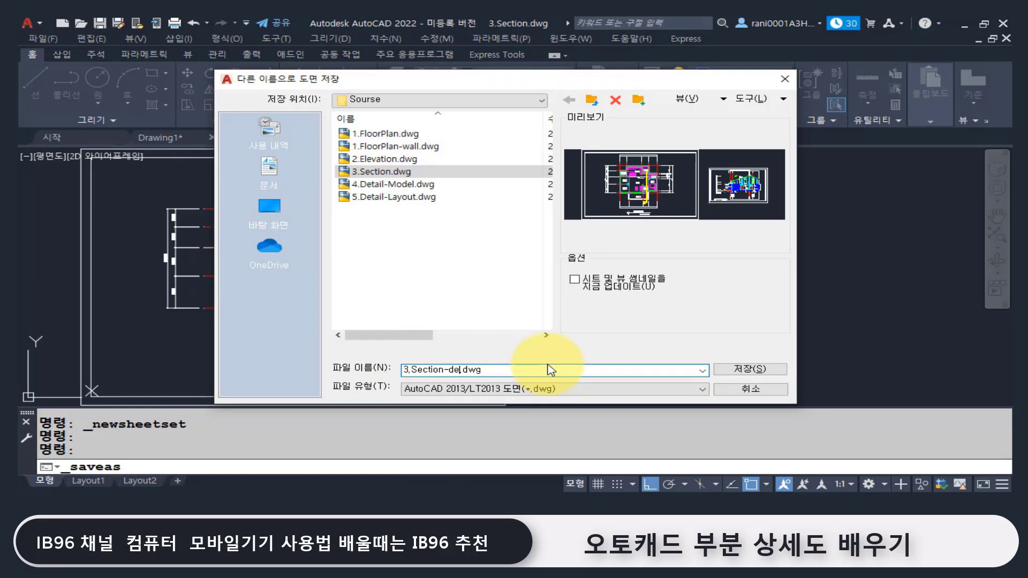
{"action": "type", "text": "tail"}
{"action": "key", "text": "Return"}
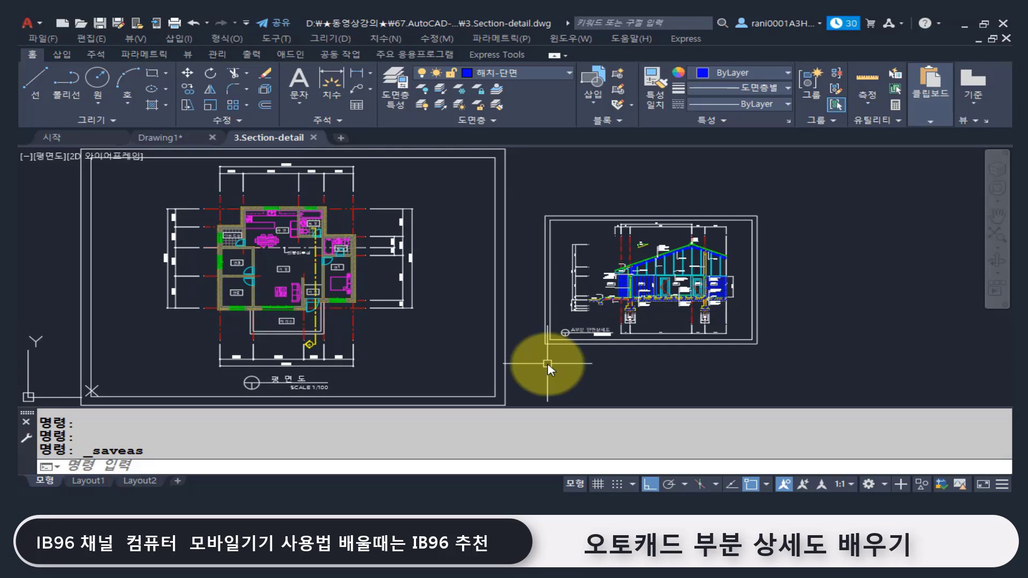
Erase the whole floor plan (480 objects) with E, leaving only the section sheet
{"action": "key", "text": "Escape"}
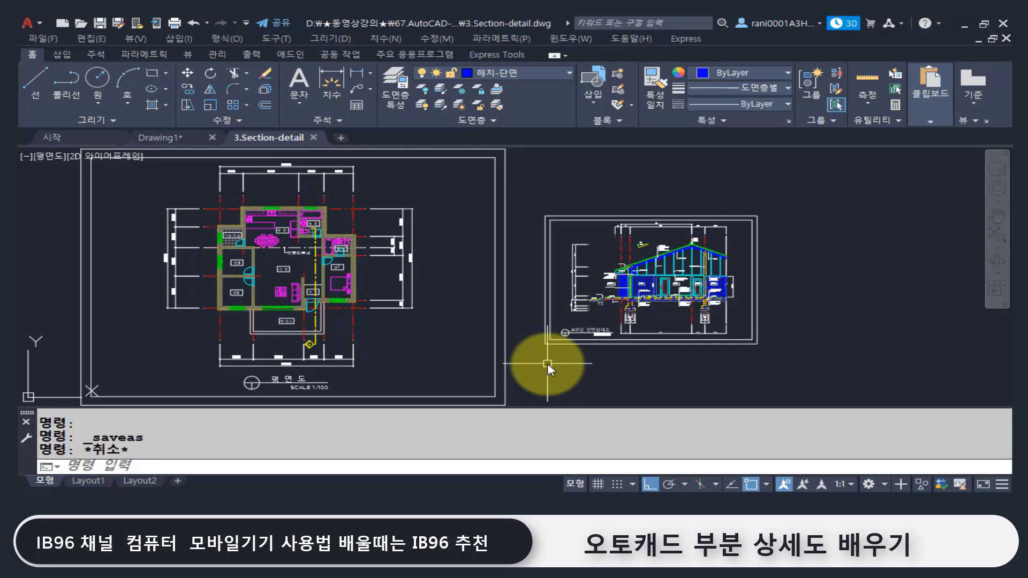
{"action": "scroll", "coordinate": [547, 363], "scroll_direction": "down", "scroll_amount": 2}
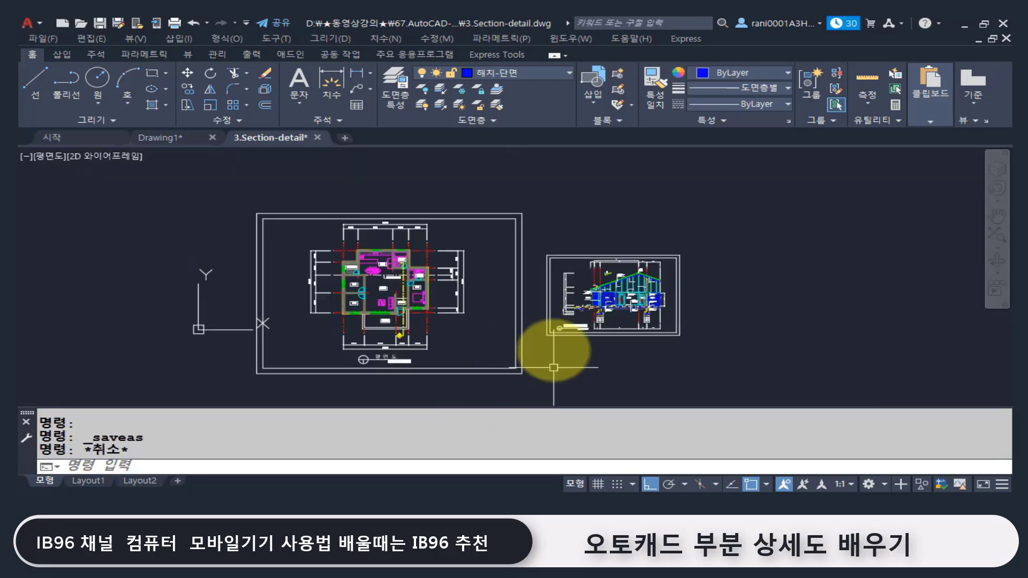
{"action": "type", "text": "e"}
{"action": "key", "text": "Return"}
{"action": "left_click", "coordinate": [537, 393]}
{"action": "left_click", "coordinate": [219, 185]}
{"action": "key", "text": "Return"}
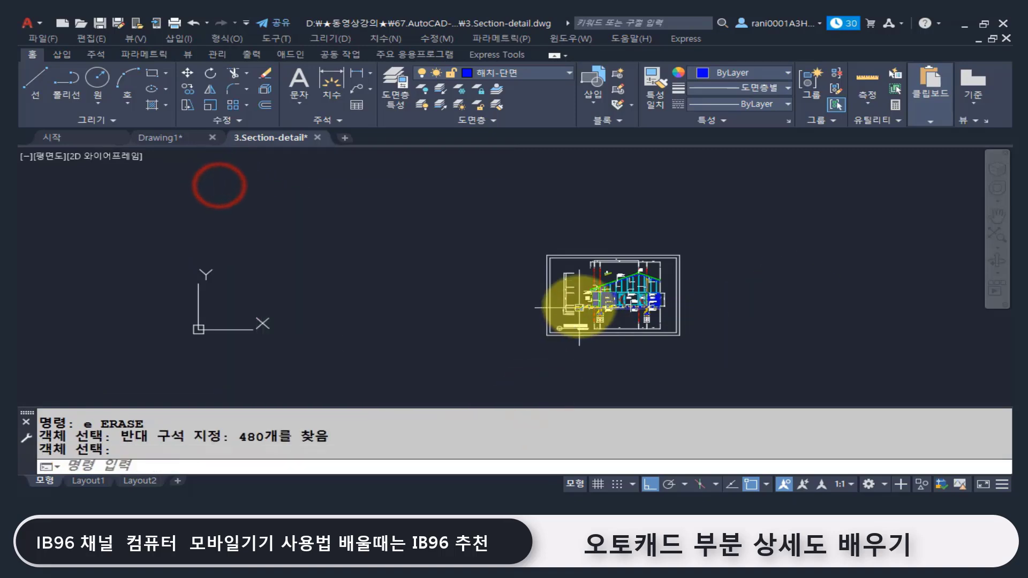
Zoom and pan around the remaining A부분 단면상세도 section sheet to inspect it
{"action": "scroll", "coordinate": [584, 294], "scroll_direction": "up", "scroll_amount": 5}
{"action": "mouse_move", "coordinate": [583, 294]}
{"action": "middle_mouse_down"}
{"action": "mouse_move", "coordinate": [206, 264]}
{"action": "mouse_move", "coordinate": [315, 278]}
{"action": "middle_mouse_up"}
{"action": "scroll", "coordinate": [316, 279], "scroll_direction": "down", "scroll_amount": 2}
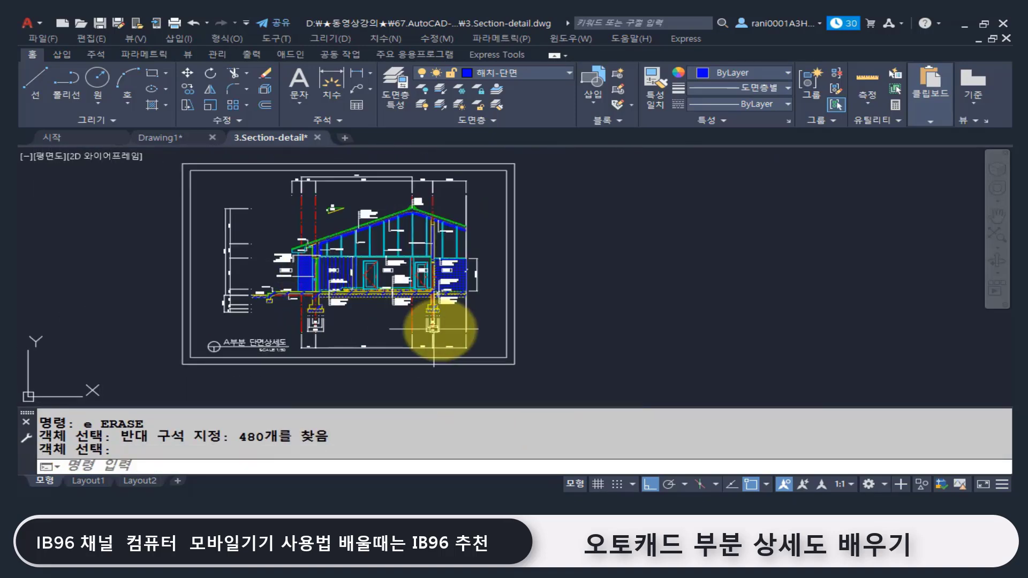
{"action": "scroll", "coordinate": [321, 340], "scroll_direction": "up", "scroll_amount": 2}
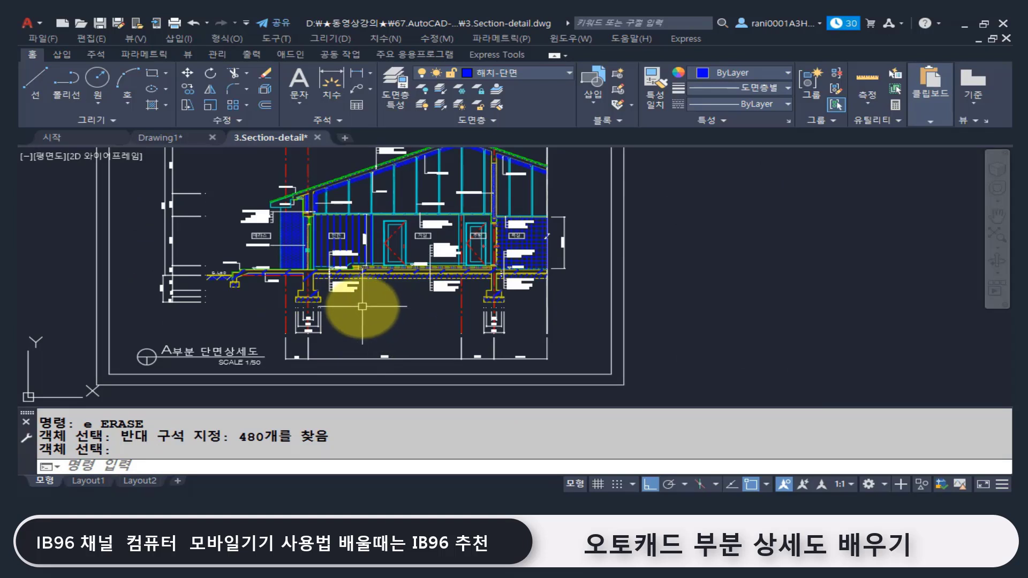
{"action": "scroll", "coordinate": [276, 395], "scroll_direction": "up", "scroll_amount": 2}
{"action": "scroll", "coordinate": [275, 390], "scroll_direction": "up", "scroll_amount": 2}
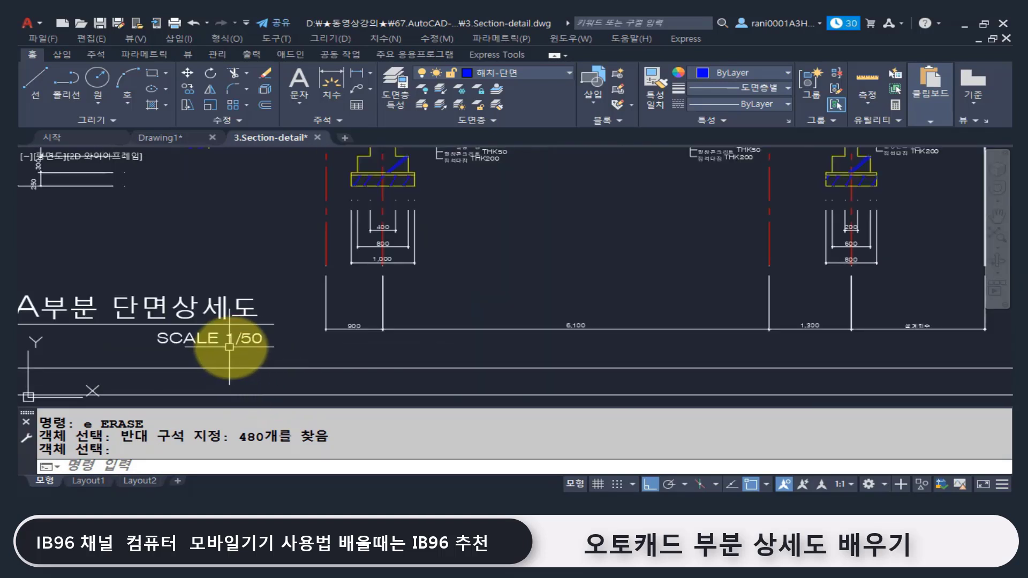
{"action": "scroll", "coordinate": [349, 370], "scroll_direction": "down", "scroll_amount": 2}
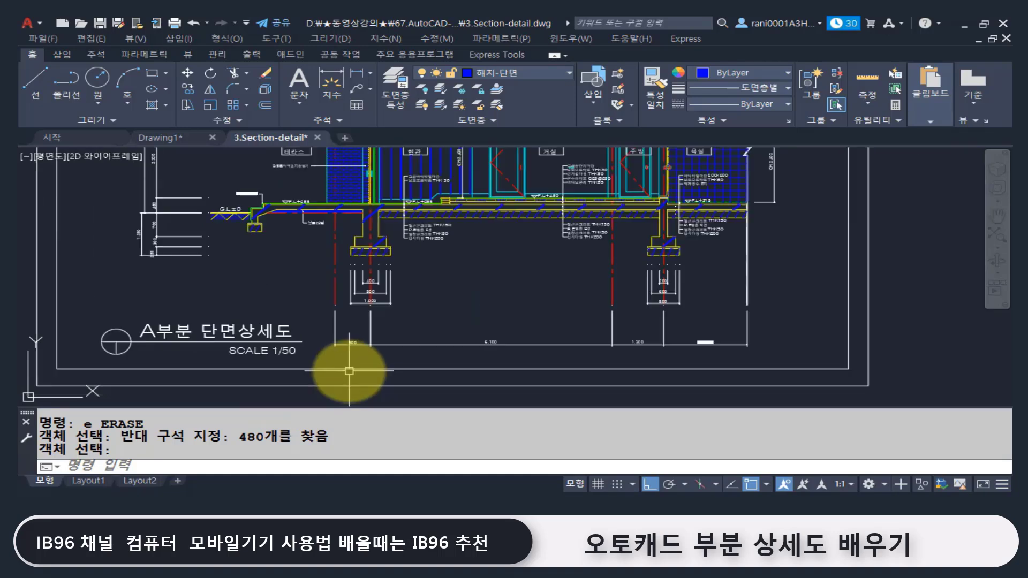
{"action": "scroll", "coordinate": [374, 361], "scroll_direction": "down", "scroll_amount": 2}
{"action": "scroll", "coordinate": [402, 321], "scroll_direction": "down", "scroll_amount": 2}
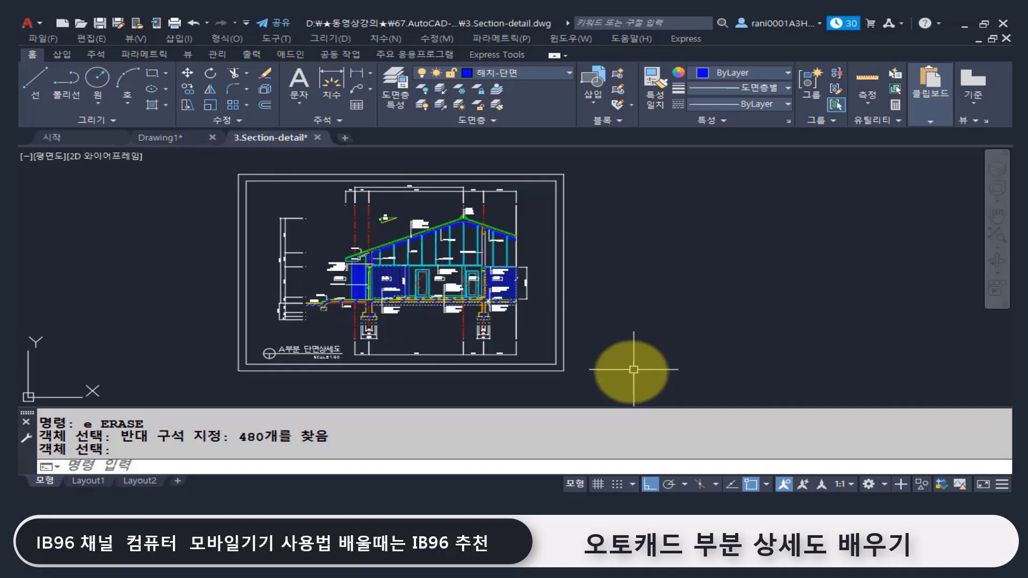
{"action": "scroll", "coordinate": [401, 309], "scroll_direction": "up", "scroll_amount": 2}
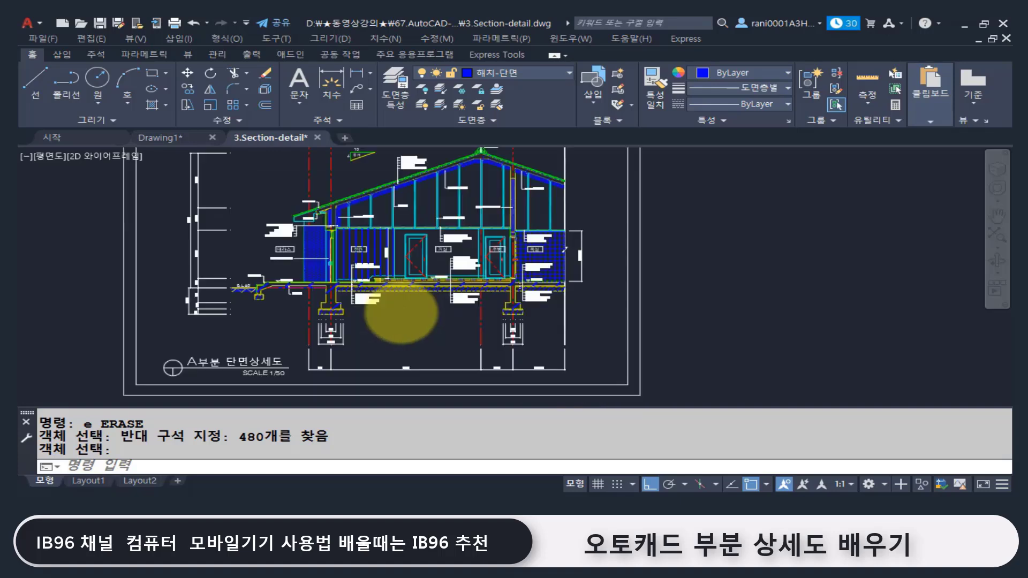
{"action": "scroll", "coordinate": [340, 241], "scroll_direction": "up", "scroll_amount": 2}
{"action": "scroll", "coordinate": [415, 214], "scroll_direction": "up", "scroll_amount": 2}
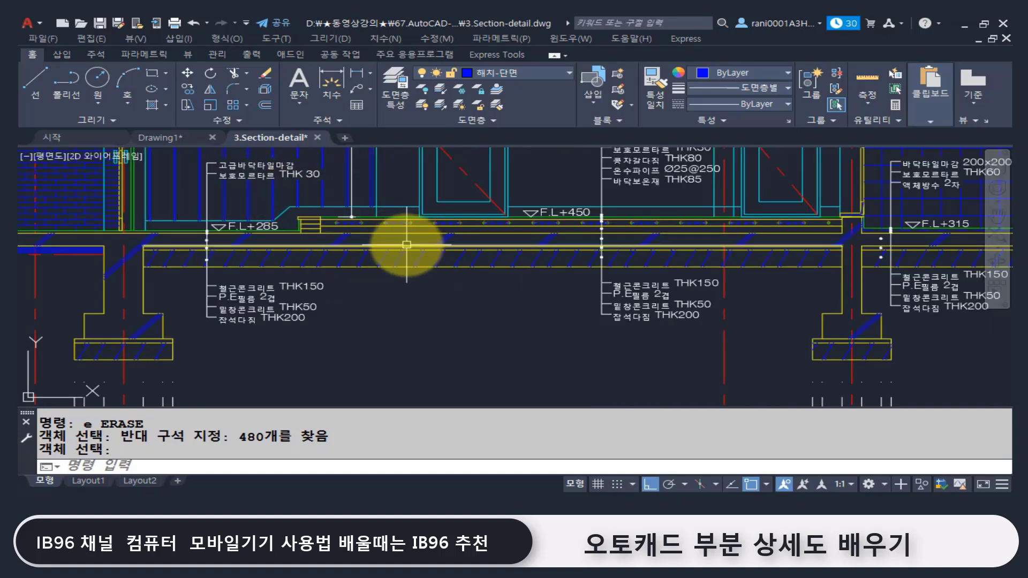
{"action": "scroll", "coordinate": [407, 236], "scroll_direction": "down", "scroll_amount": 3}
{"action": "scroll", "coordinate": [362, 292], "scroll_direction": "down", "scroll_amount": 2}
{"action": "scroll", "coordinate": [334, 244], "scroll_direction": "up", "scroll_amount": 3}
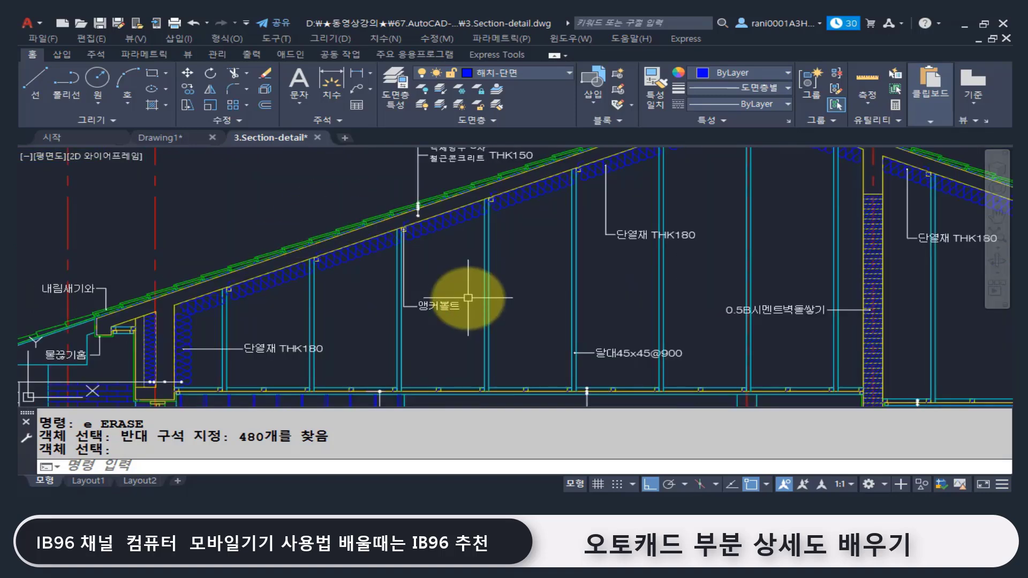
{"action": "scroll", "coordinate": [468, 297], "scroll_direction": "down", "scroll_amount": 2}
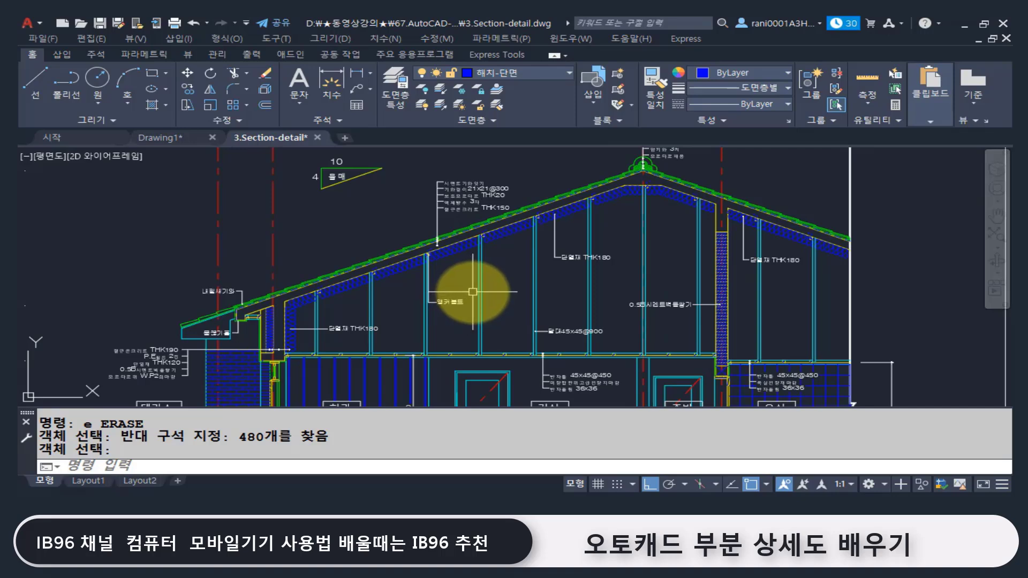
{"action": "scroll", "coordinate": [474, 338], "scroll_direction": "down", "scroll_amount": 5}
{"action": "scroll", "coordinate": [473, 321], "scroll_direction": "up", "scroll_amount": 2}
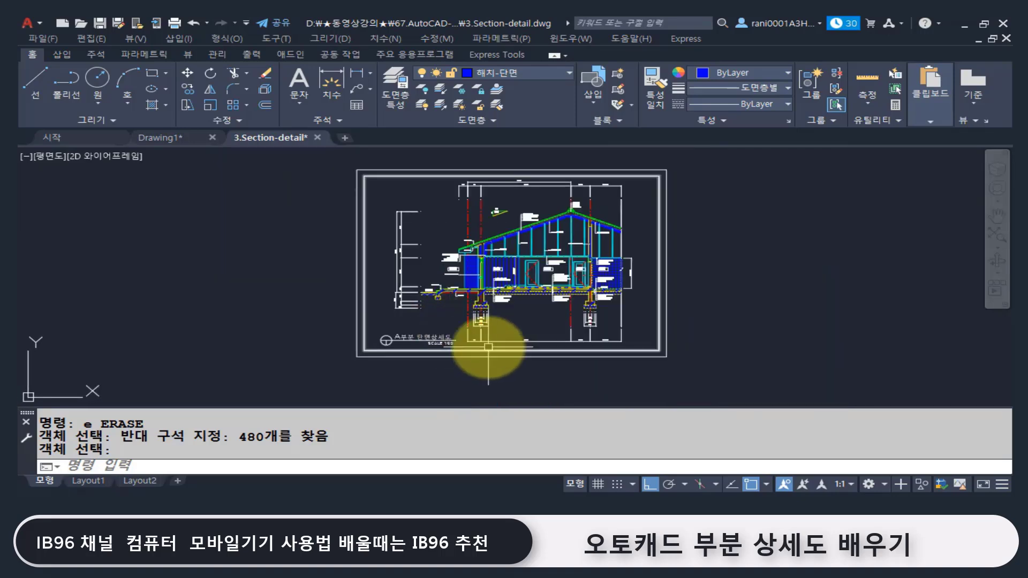
Move the sheet frame and title block to the left, clear of the building section
{"action": "type", "text": "m"}
{"action": "key", "text": "Return"}
{"action": "left_click", "coordinate": [454, 364]}
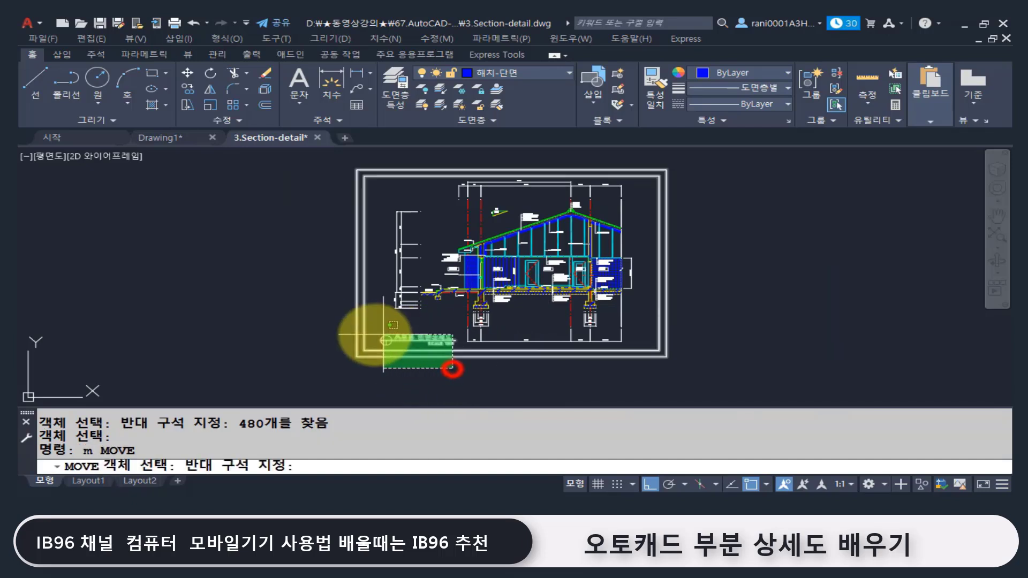
{"action": "left_click", "coordinate": [341, 328]}
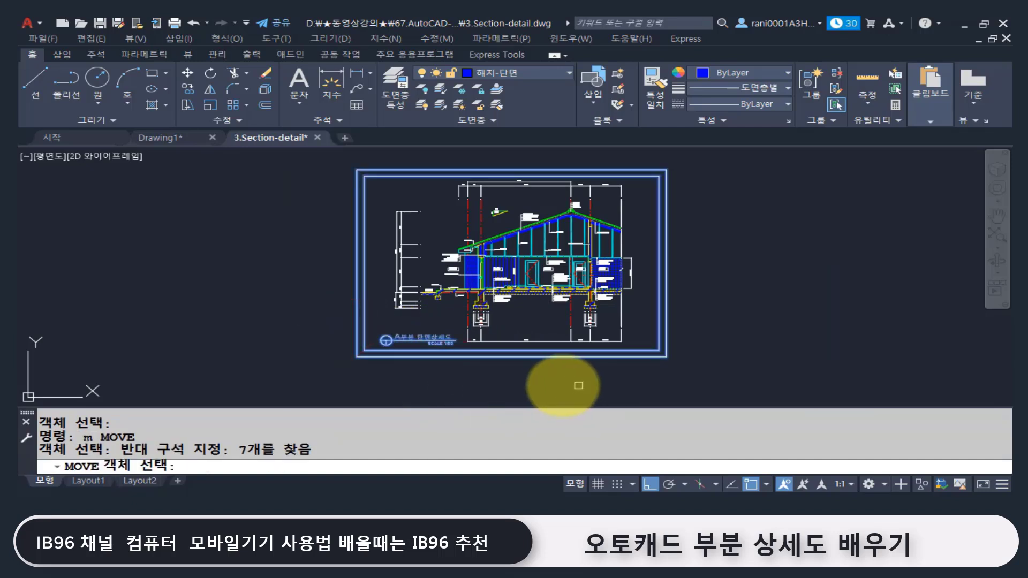
{"action": "key", "text": "Return"}
{"action": "left_click", "coordinate": [554, 379]}
{"action": "left_click", "coordinate": [215, 378]}
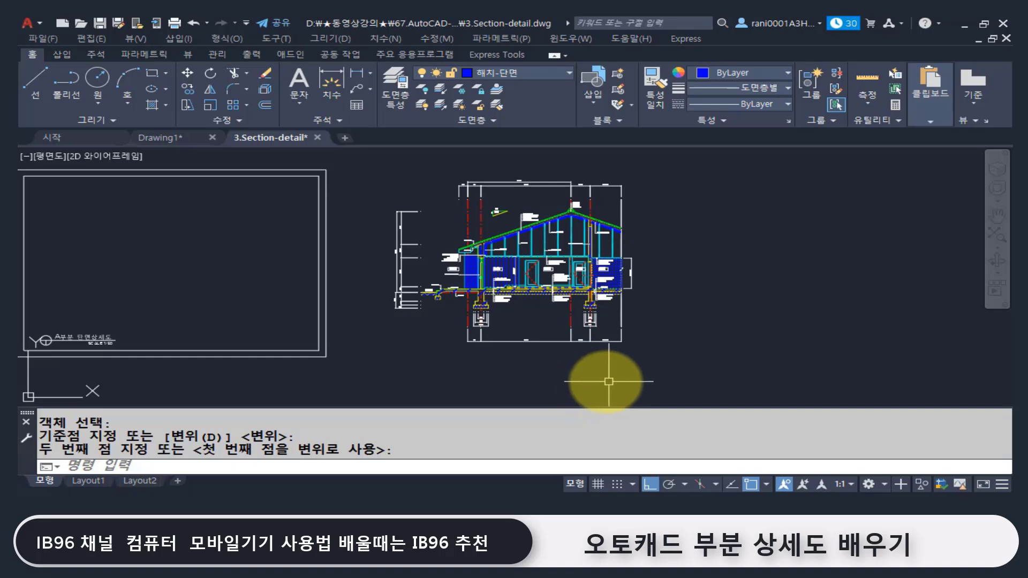
Zoom in on the floor slab section and show the layer list
{"action": "scroll", "coordinate": [532, 339], "scroll_direction": "up", "scroll_amount": 5}
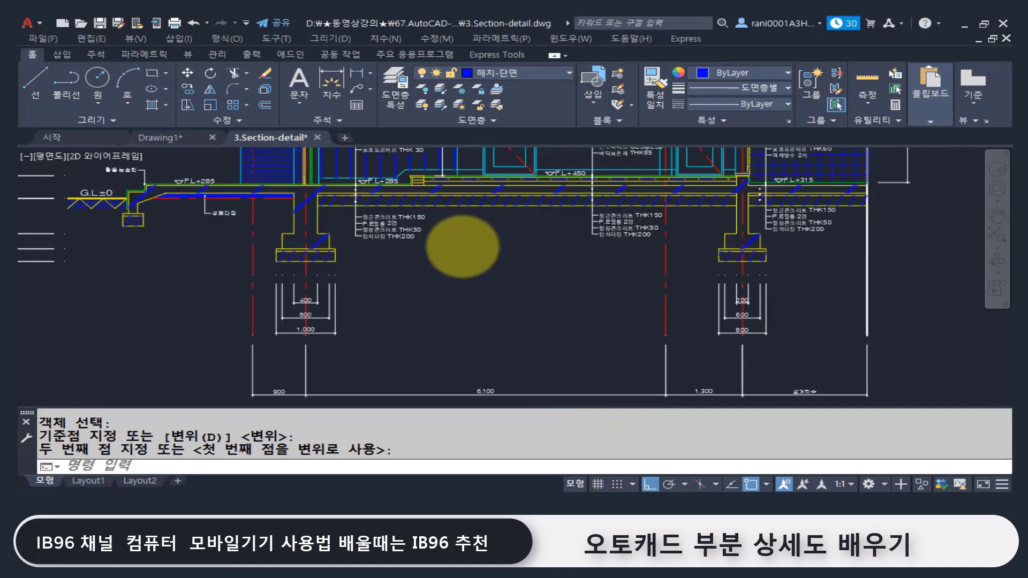
{"action": "middle_click_drag", "start_coordinate": [470, 247], "coordinate": [481, 419]}
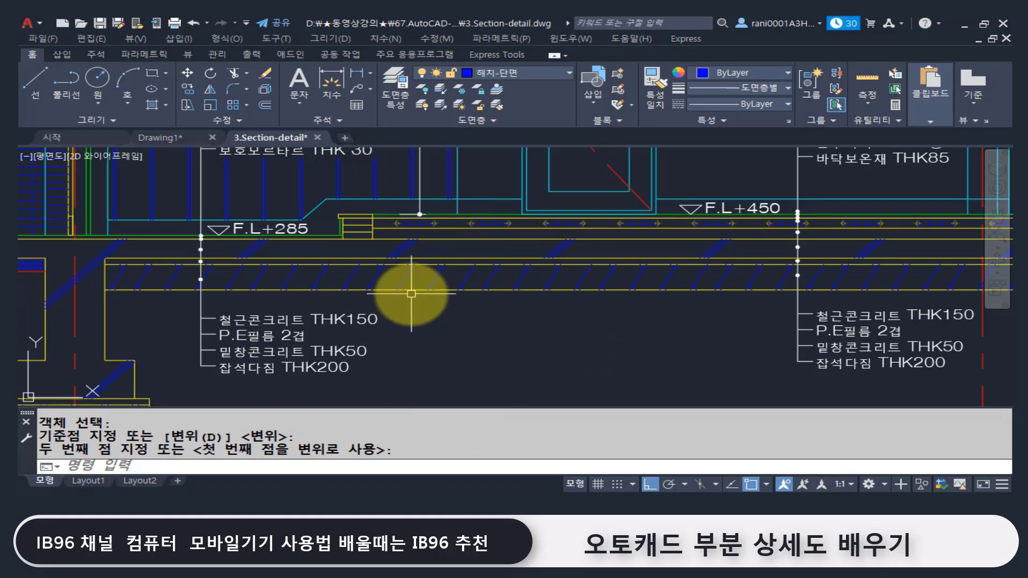
{"action": "left_click", "coordinate": [548, 68]}
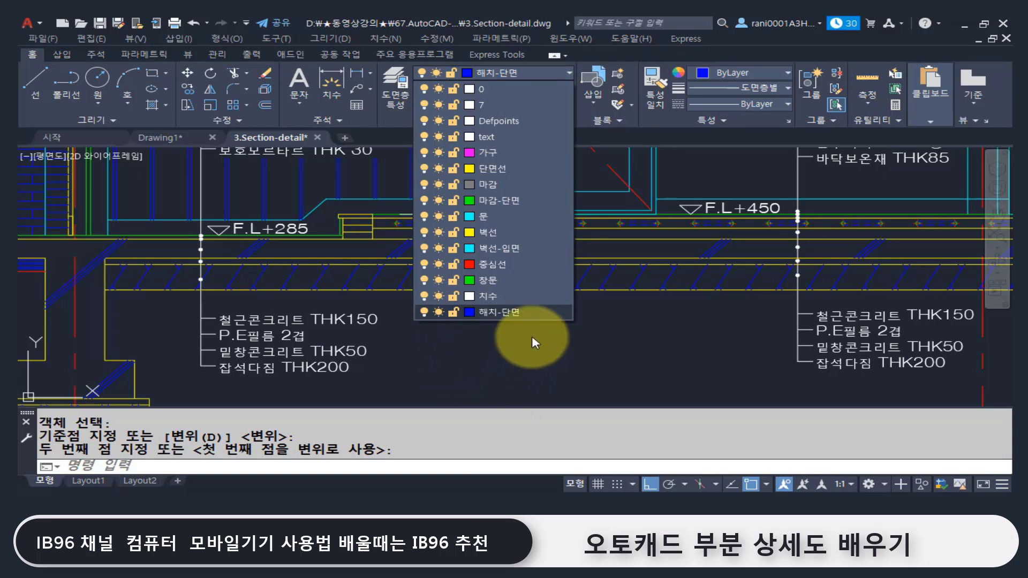
Create a new layer named 확대도 in Layer Properties
{"action": "key", "text": "Escape"}
{"action": "key", "text": "Escape"}
{"action": "type", "text": "1ka"}
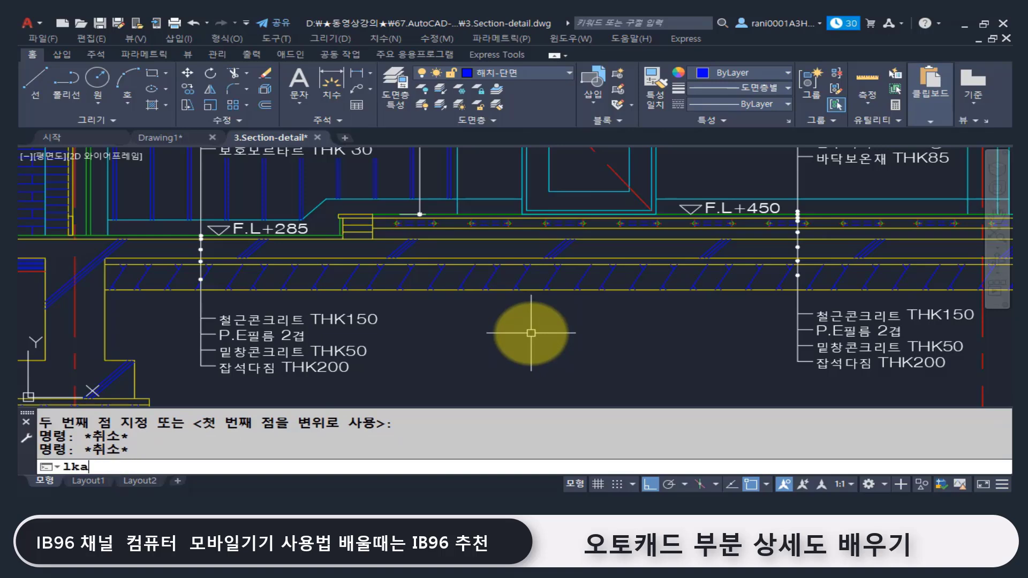
{"action": "key", "text": "BackSpace"}
{"action": "key", "text": "BackSpace"}
{"action": "key", "text": "BackSpace"}
{"action": "type", "text": "la"}
{"action": "key", "text": "Return"}
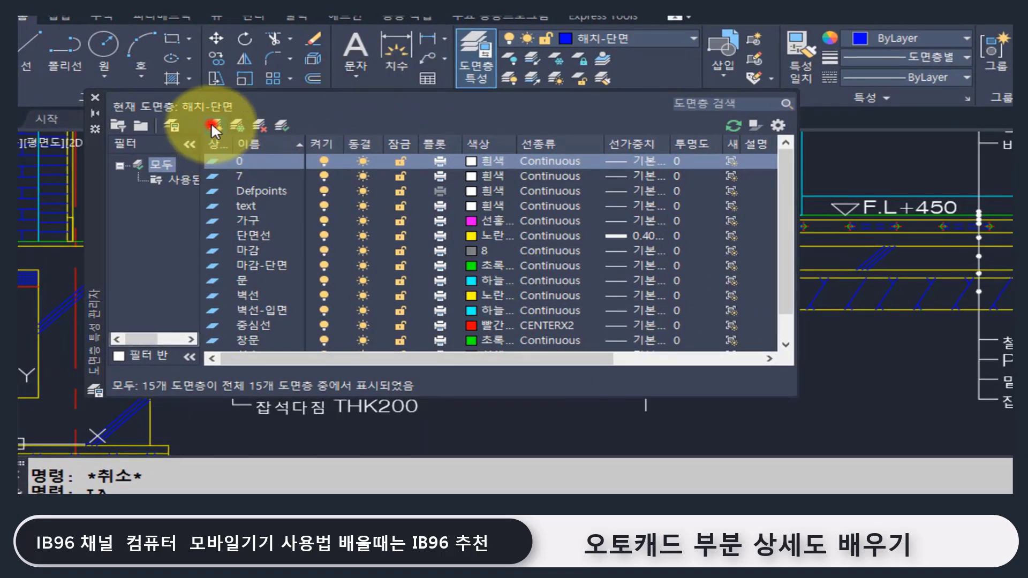
{"action": "left_click", "coordinate": [211, 122]}
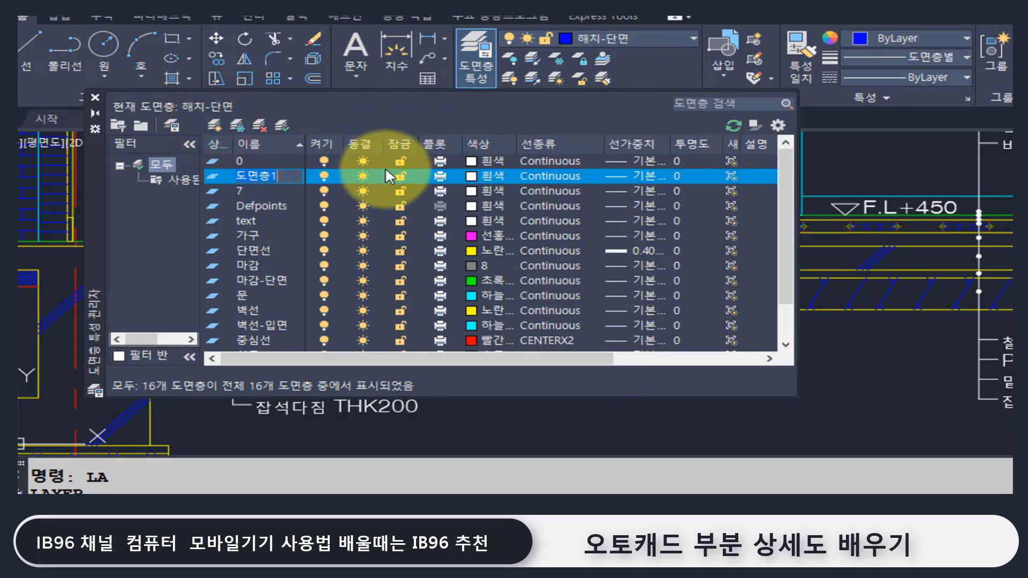
{"action": "type", "text": "확"}
{"action": "type", "text": "대도"}
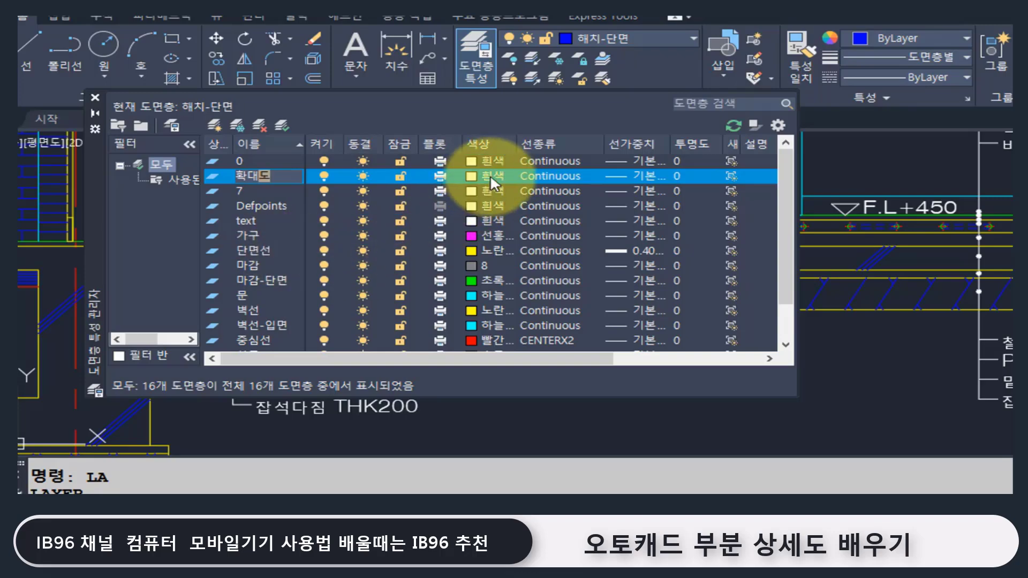
{"action": "key", "text": "Return"}
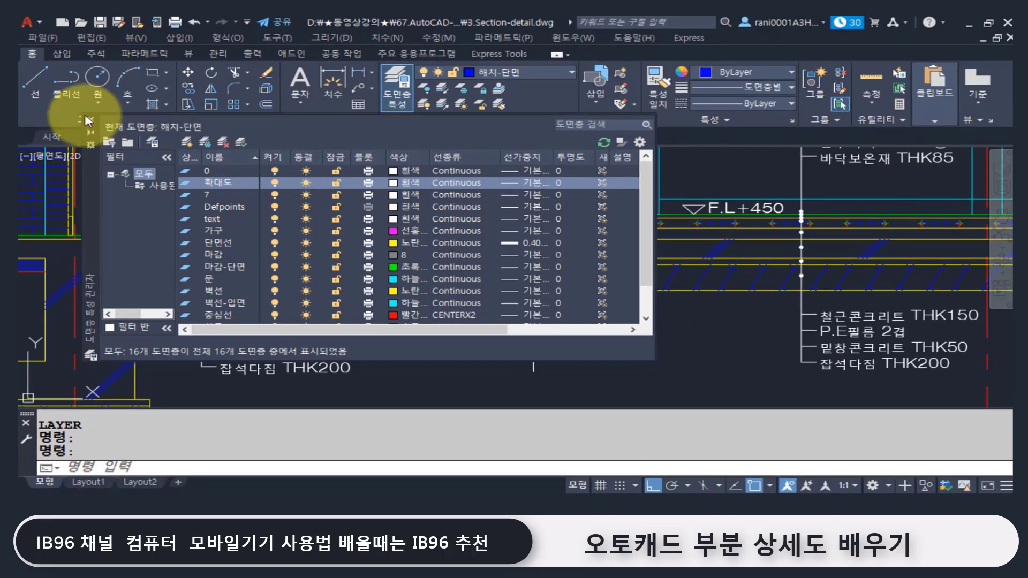
{"action": "left_click", "coordinate": [87, 114]}
Make 확대도 the current layer from the ribbon layer list
{"action": "left_click", "coordinate": [544, 75]}
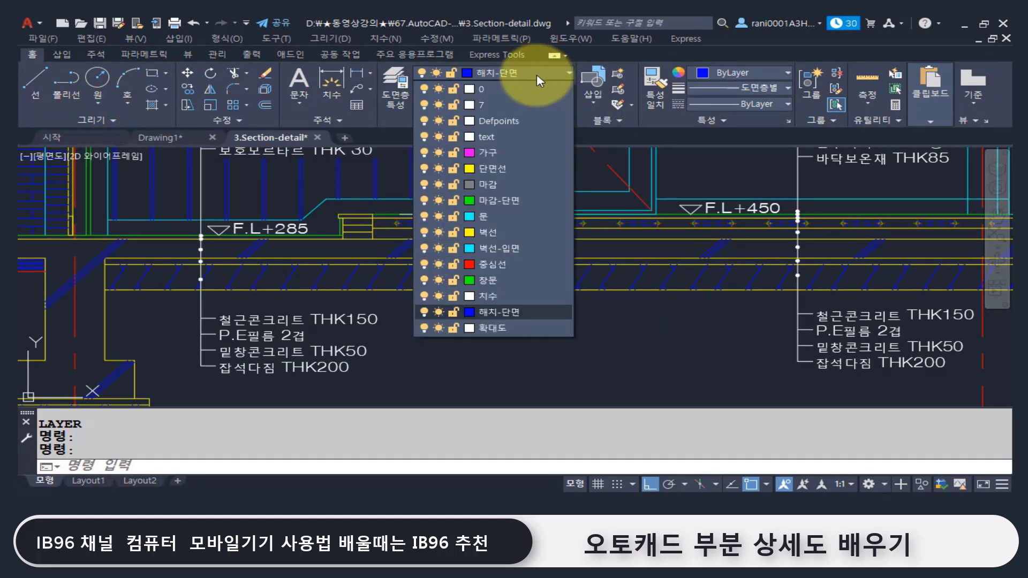
{"action": "left_click", "coordinate": [503, 333]}
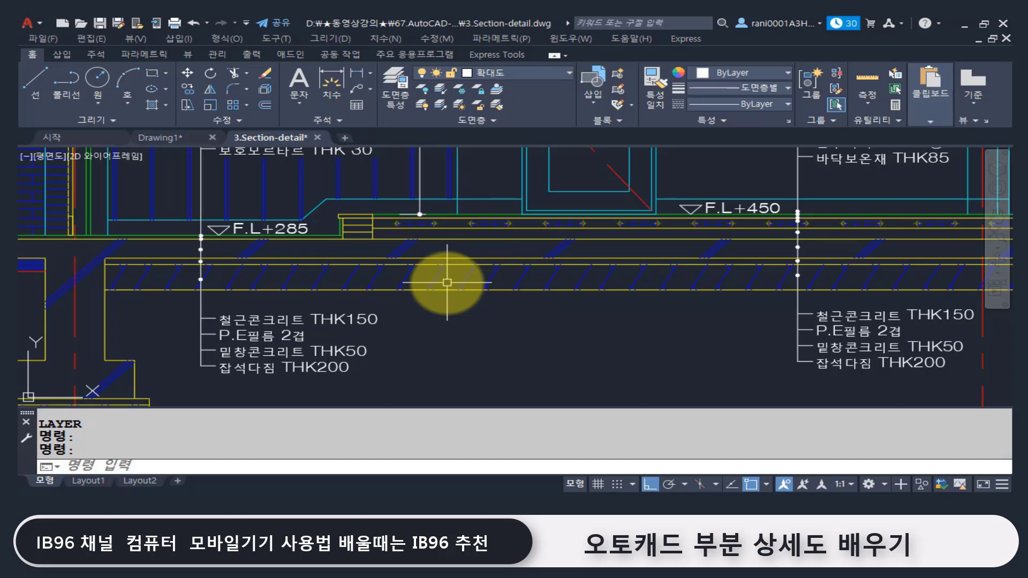
{"action": "type", "text": "ㅊ"}
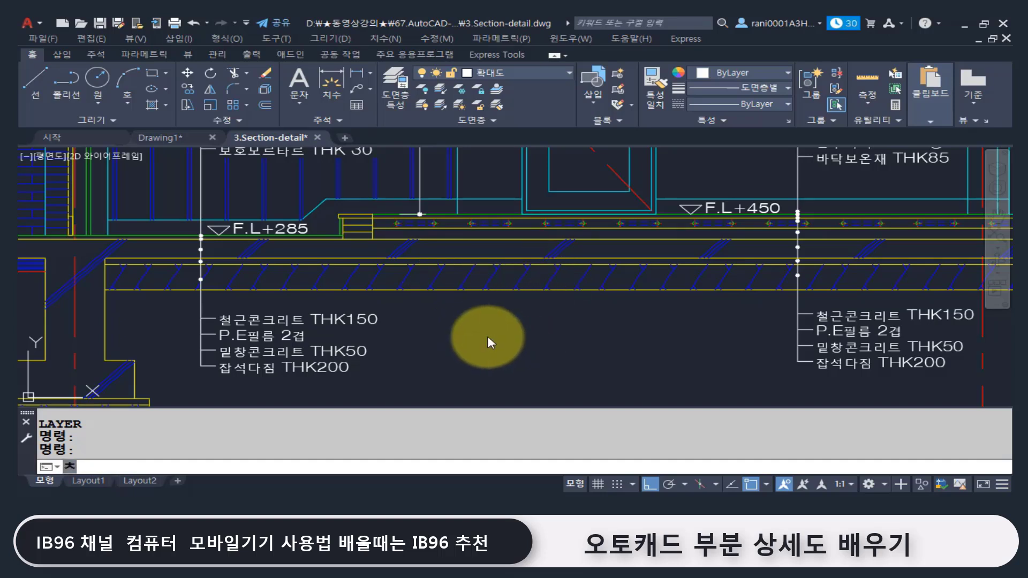
{"action": "key", "text": "Return"}
{"action": "key", "text": "Escape"}
{"action": "key", "text": "Escape"}
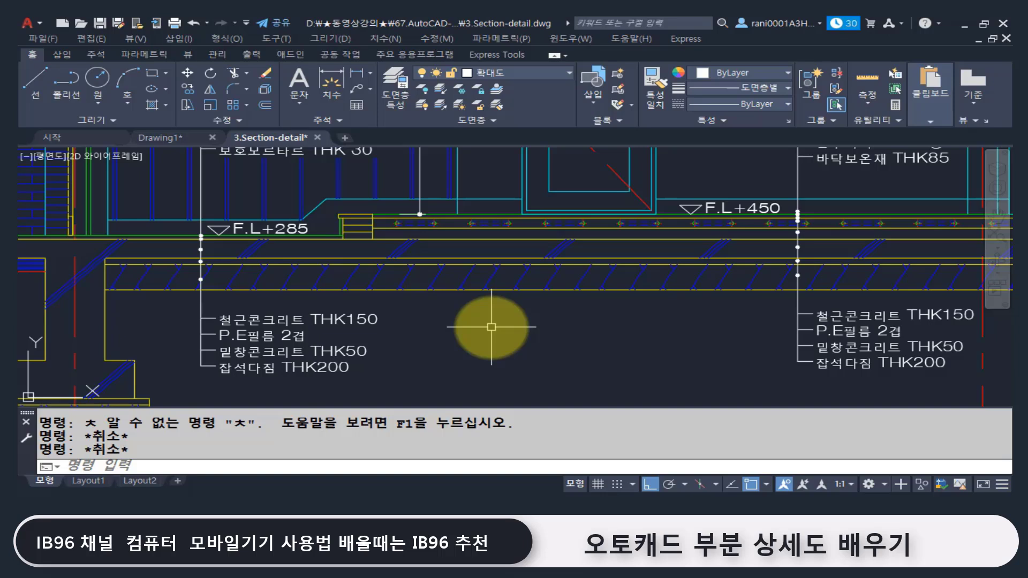
Set the PELLIPSE system variable to 1 so ellipses are drawn as polylines
{"action": "key", "text": "Escape"}
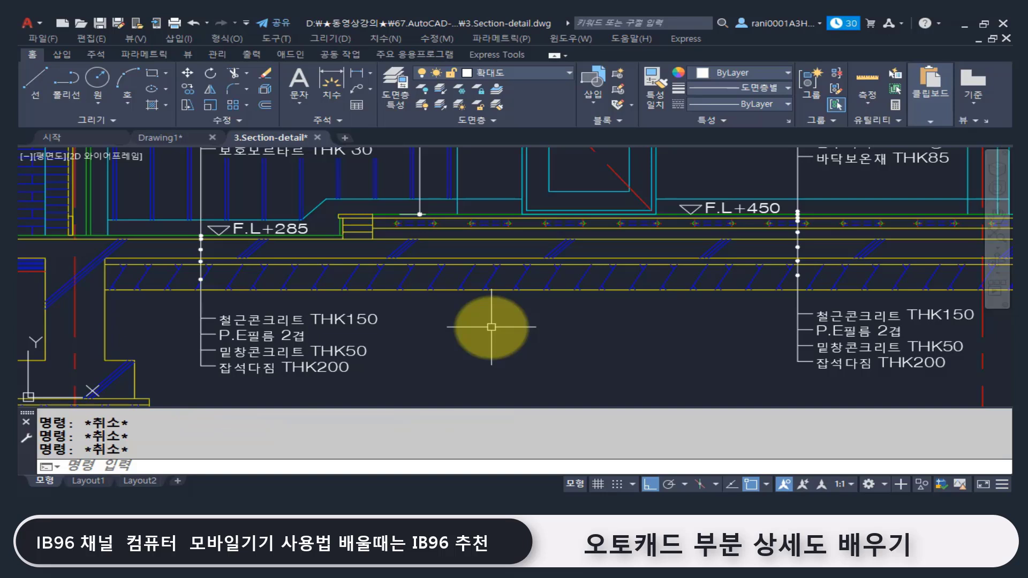
{"action": "type", "text": "Pl"}
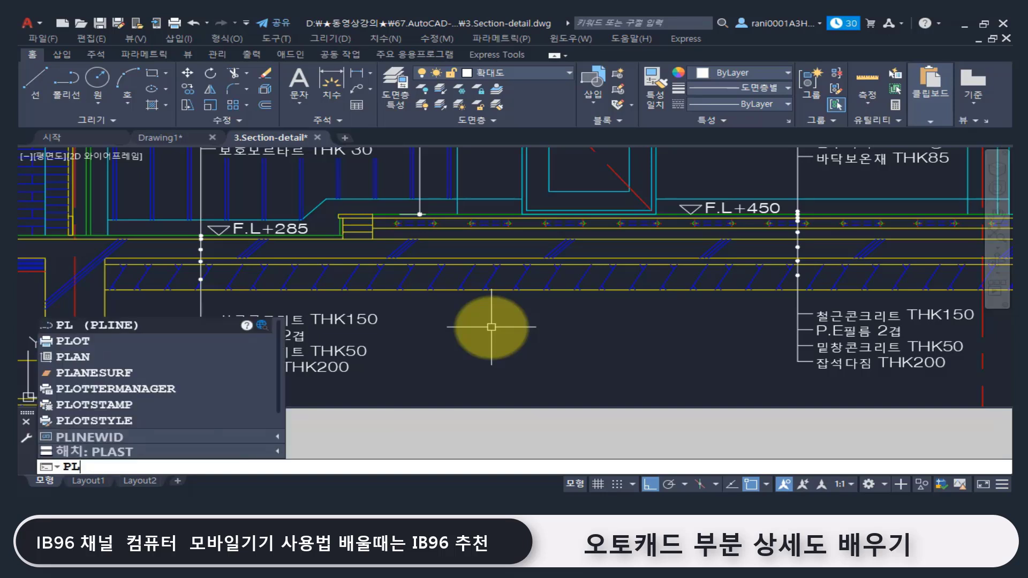
{"action": "type", "text": "ELL"}
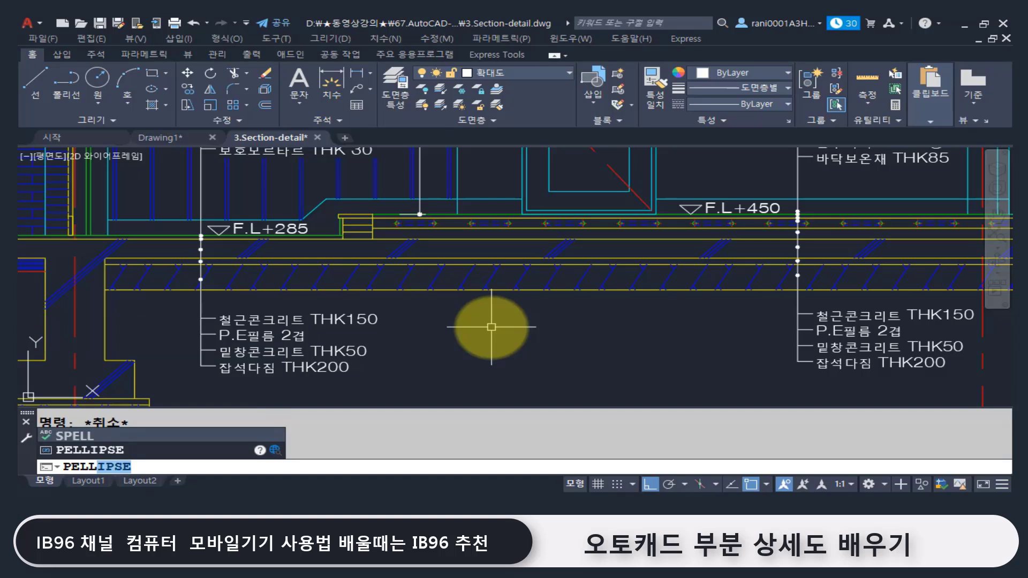
{"action": "key", "text": "Return"}
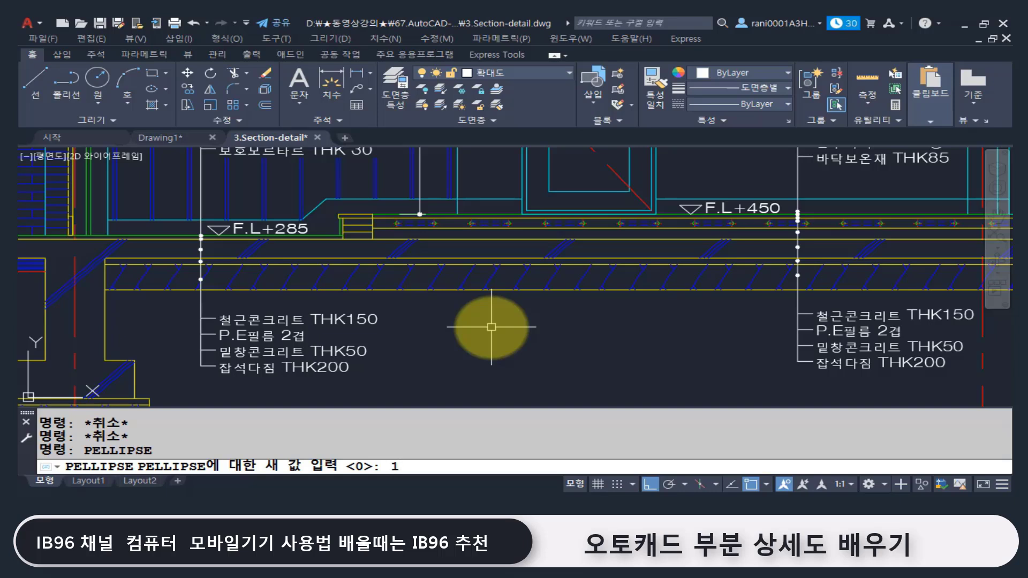
{"action": "key", "text": "Return"}
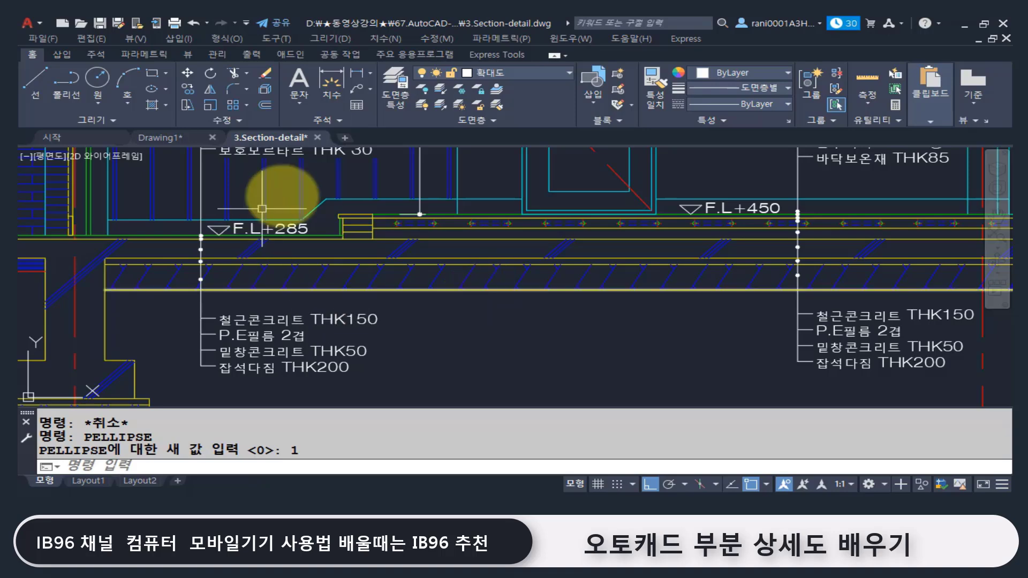
{"action": "scroll", "coordinate": [406, 262], "scroll_direction": "down", "scroll_amount": 3}
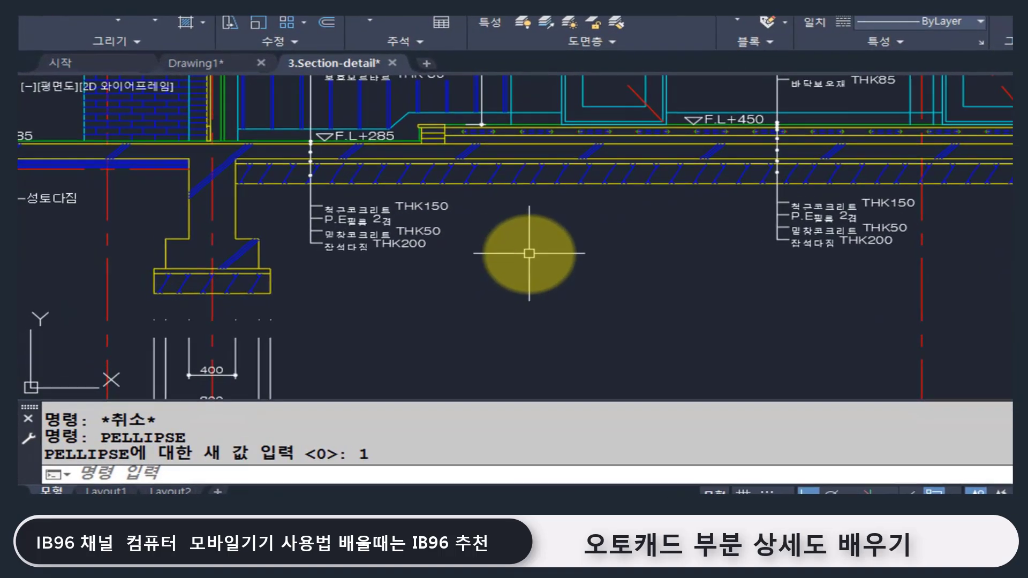
Draw a round centre-based ellipse below the floor slab as the enlargement marker
{"action": "type", "text": "e"}
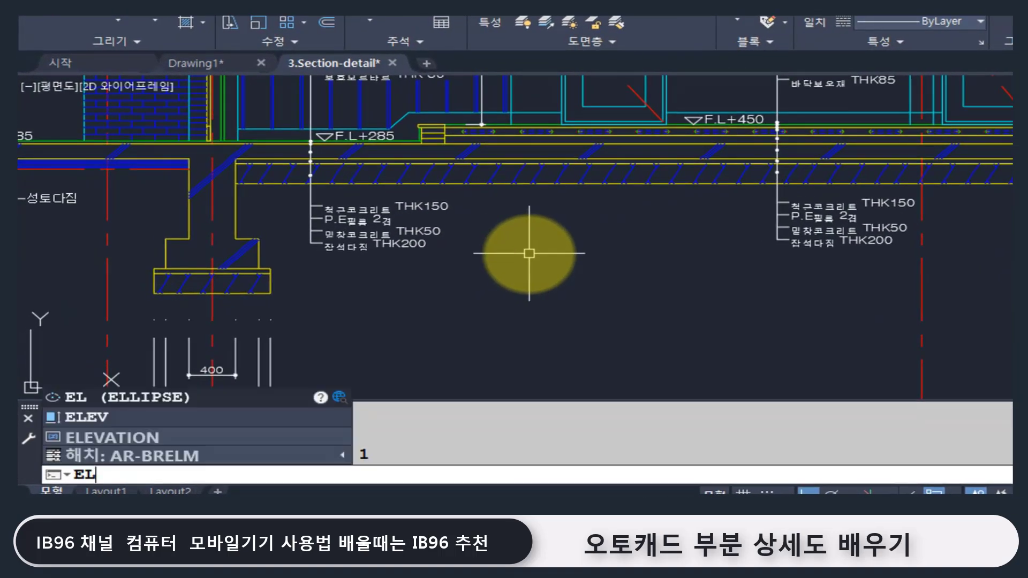
{"action": "key", "text": "Return"}
{"action": "left_click", "coordinate": [541, 310]}
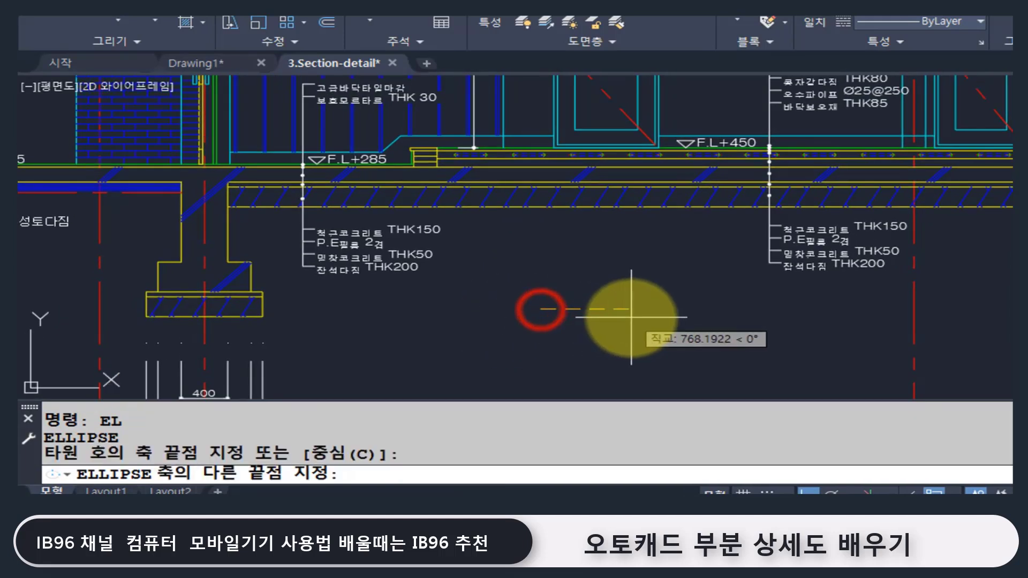
{"action": "left_click", "coordinate": [633, 316]}
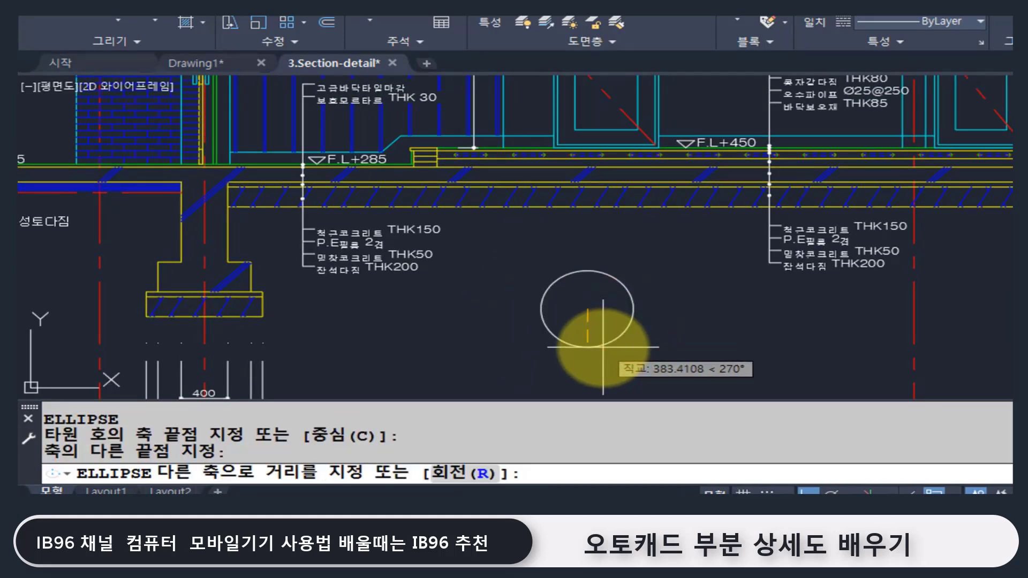
{"action": "key", "text": "Escape"}
{"action": "type", "text": "el"}
{"action": "key", "text": "Return"}
{"action": "type", "text": "c"}
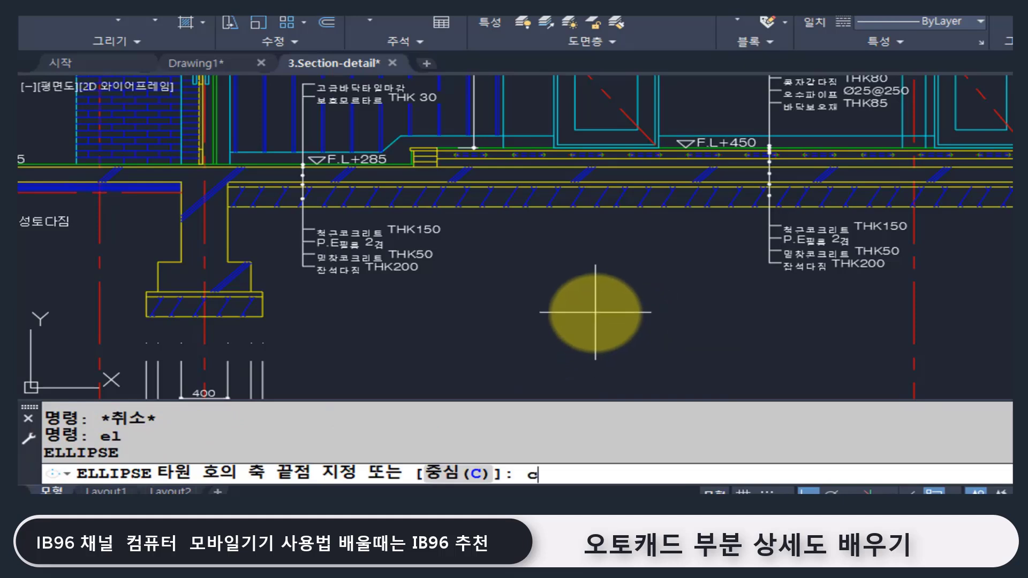
{"action": "key", "text": "Return"}
{"action": "left_click", "coordinate": [539, 306]}
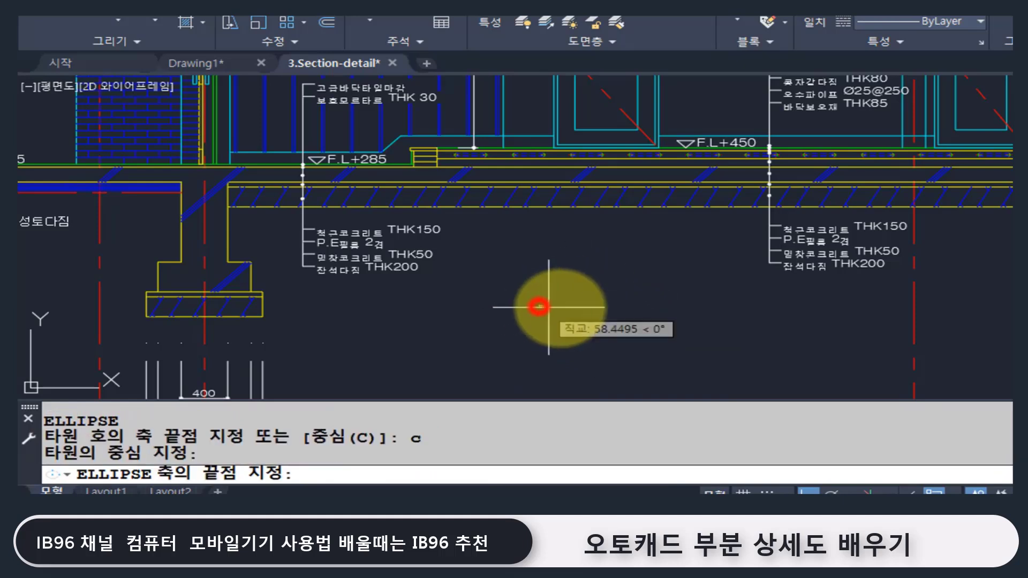
{"action": "left_click", "coordinate": [616, 307]}
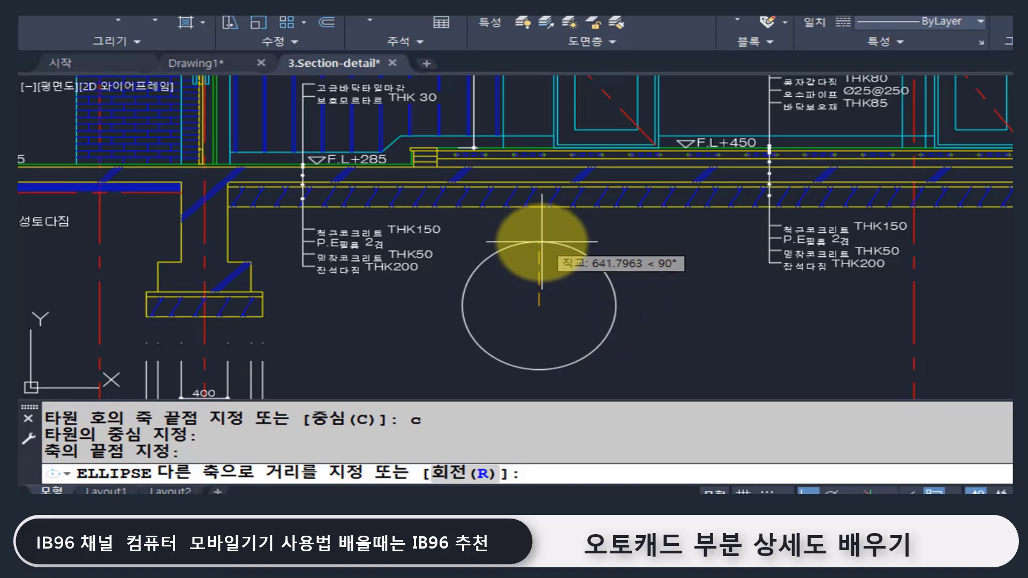
{"action": "left_click", "coordinate": [541, 242]}
Select the new ellipse and bring up its linetype choices in the Properties panel
{"action": "left_click", "coordinate": [542, 375]}
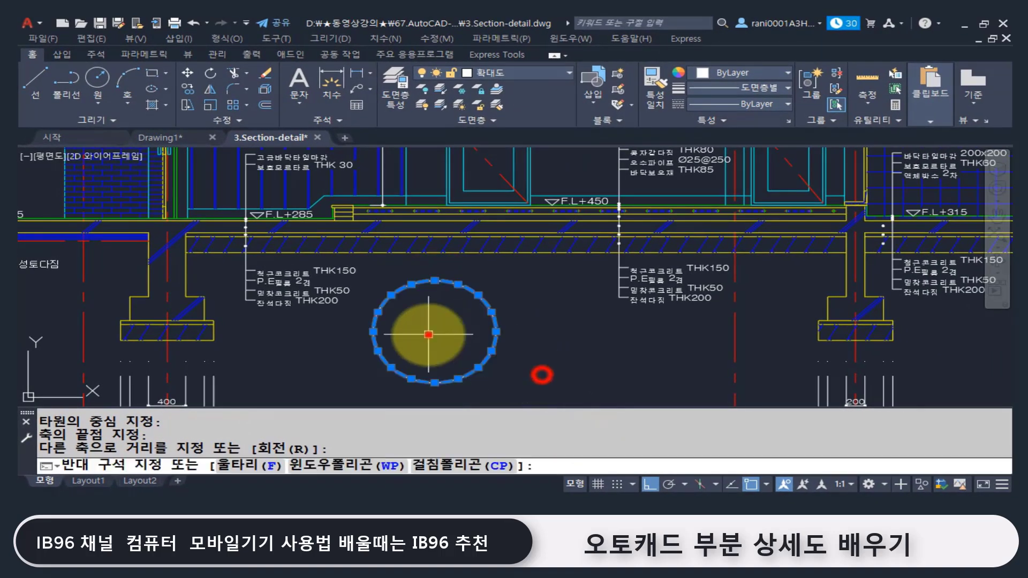
{"action": "left_click", "coordinate": [428, 334]}
{"action": "left_click", "coordinate": [735, 74]}
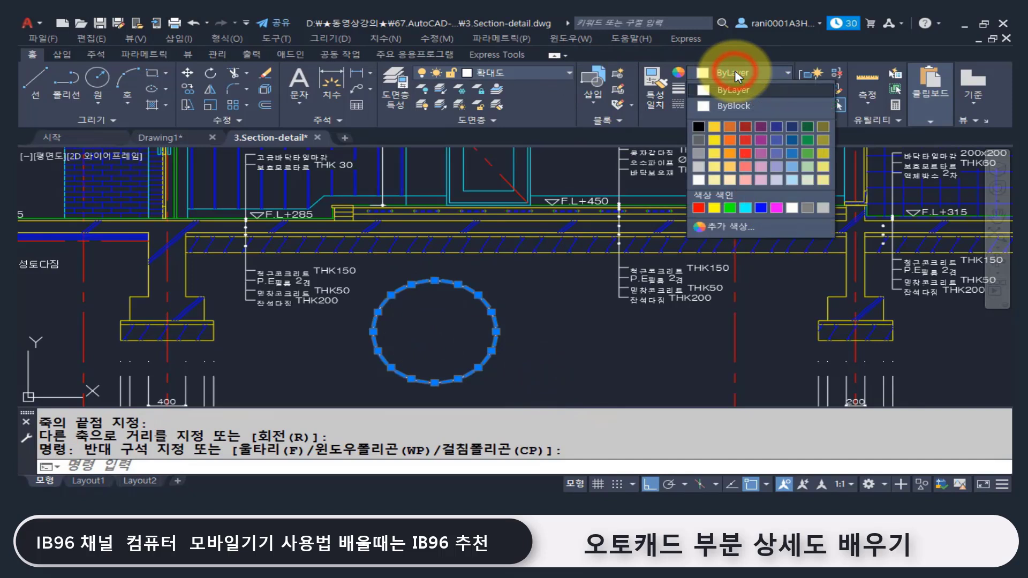
{"action": "left_click", "coordinate": [736, 76]}
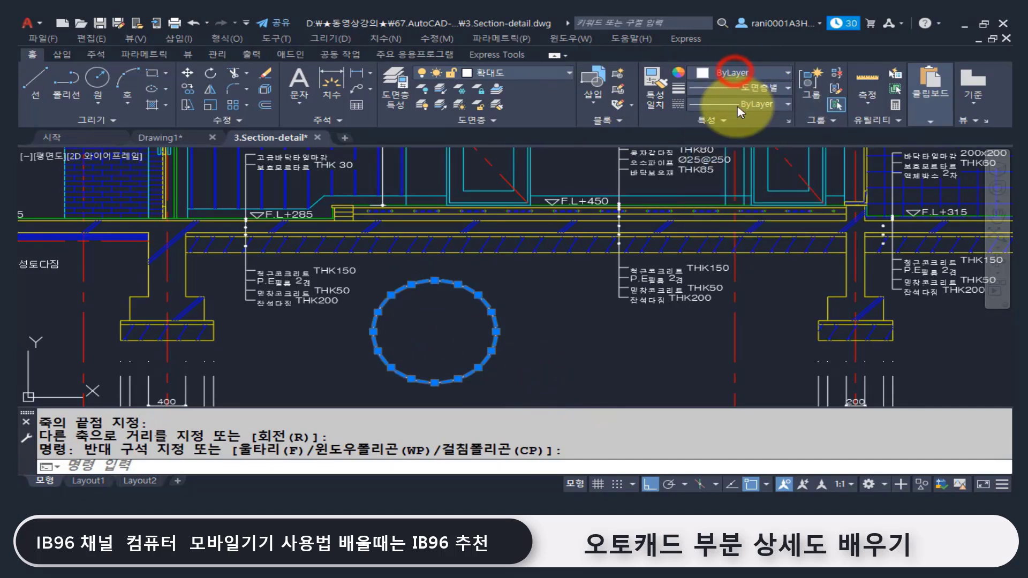
{"action": "left_click", "coordinate": [739, 106]}
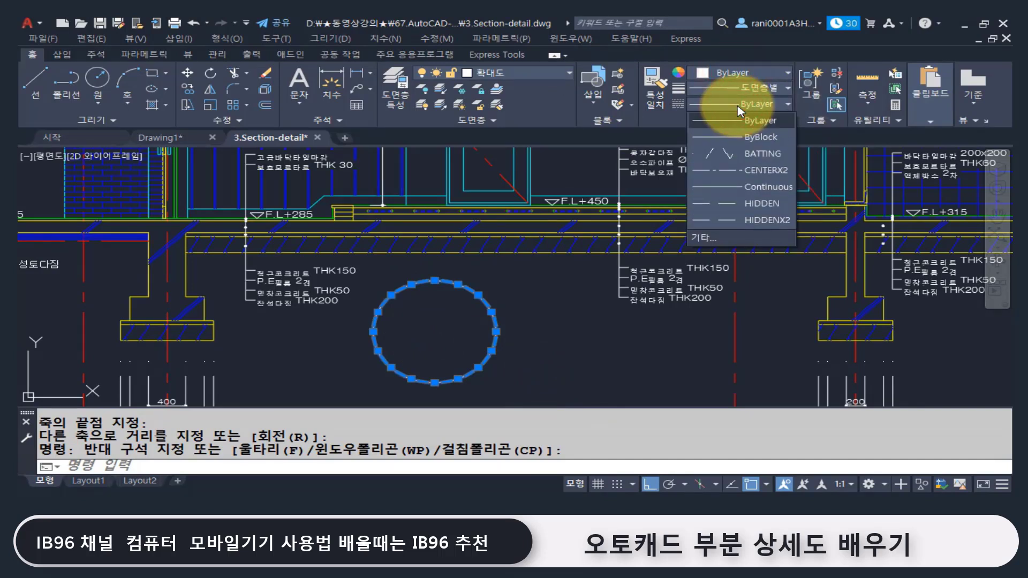
Give the circle the HIDDEN linetype and move it up toward the slab, with OSNAP and ORTHO off
{"action": "left_click", "coordinate": [755, 206]}
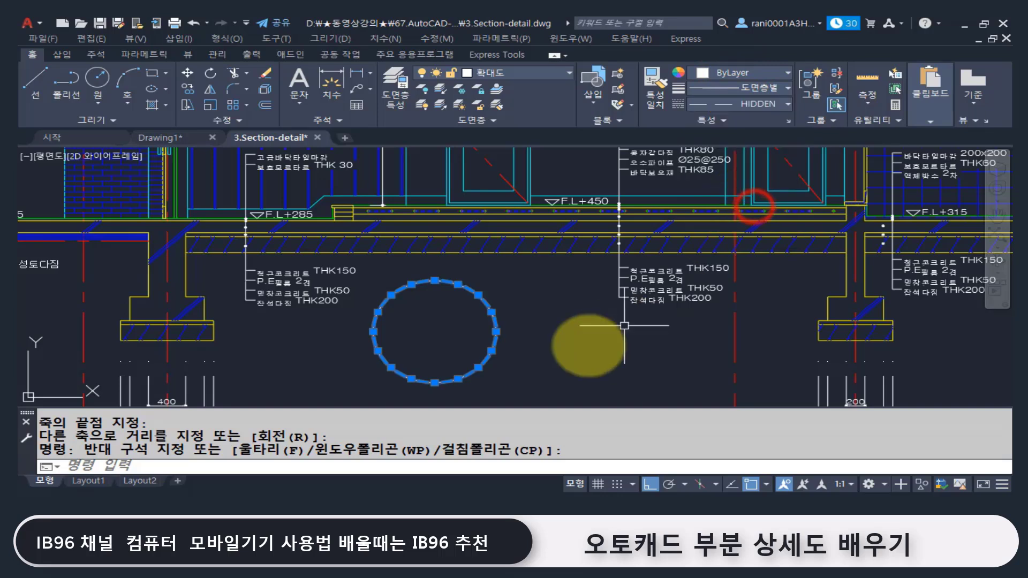
{"action": "key", "text": "Escape"}
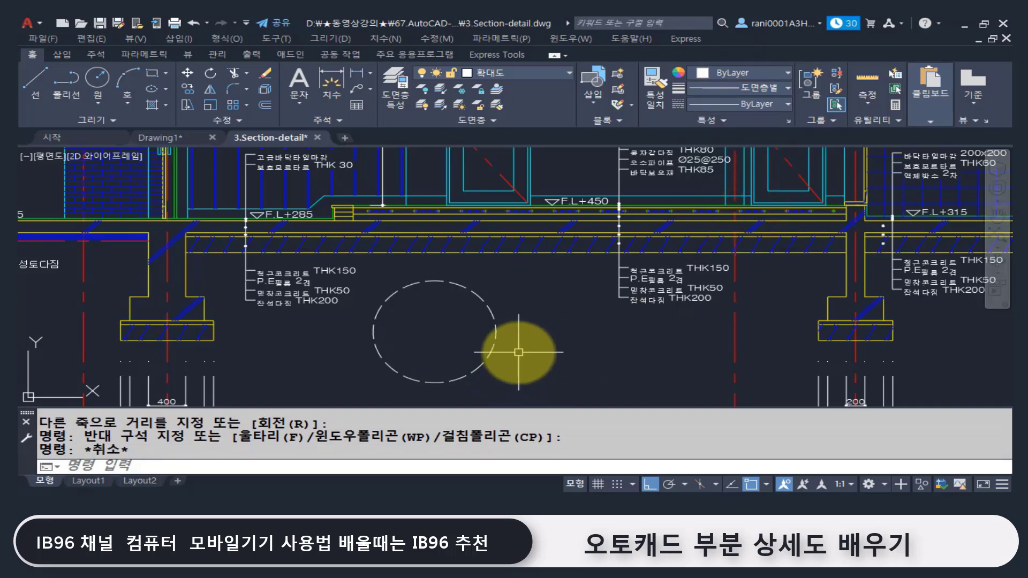
{"action": "type", "text": "m"}
{"action": "key", "text": "Return"}
{"action": "left_click", "coordinate": [508, 378]}
{"action": "left_click", "coordinate": [414, 337]}
{"action": "key", "text": "Return"}
{"action": "left_click", "coordinate": [549, 394]}
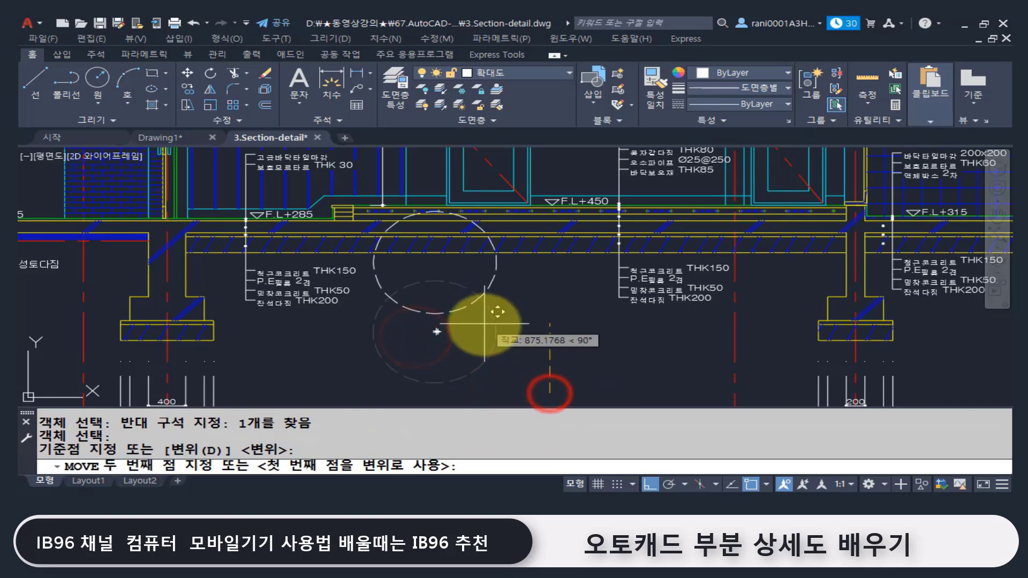
{"action": "key", "text": "F3"}
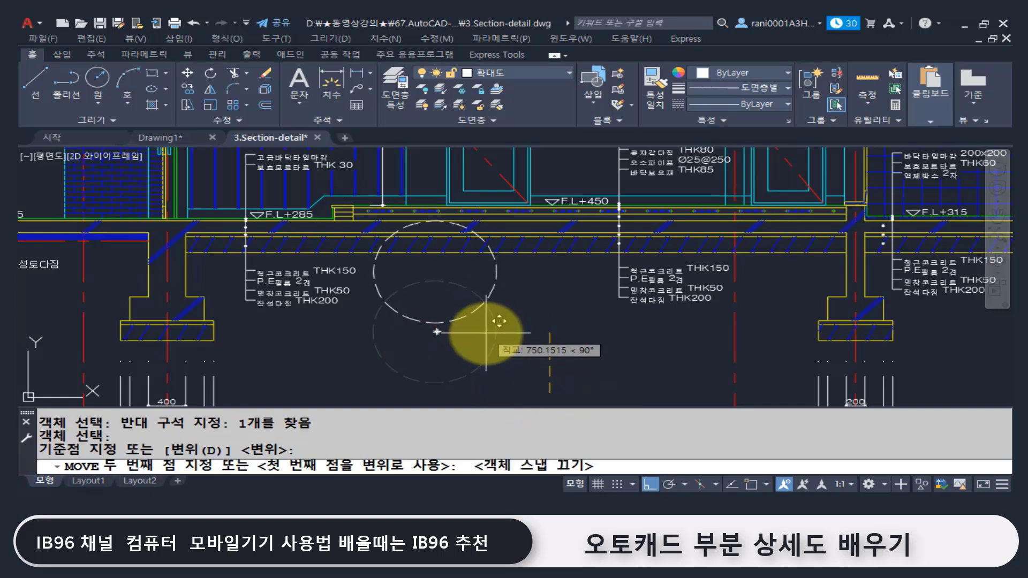
{"action": "key", "text": "F8"}
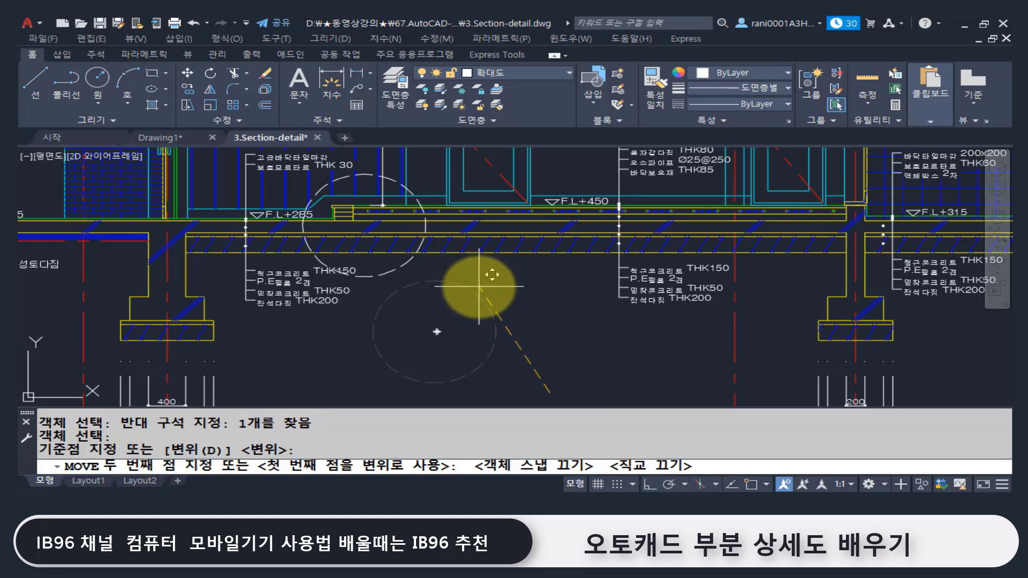
{"action": "left_click", "coordinate": [478, 286]}
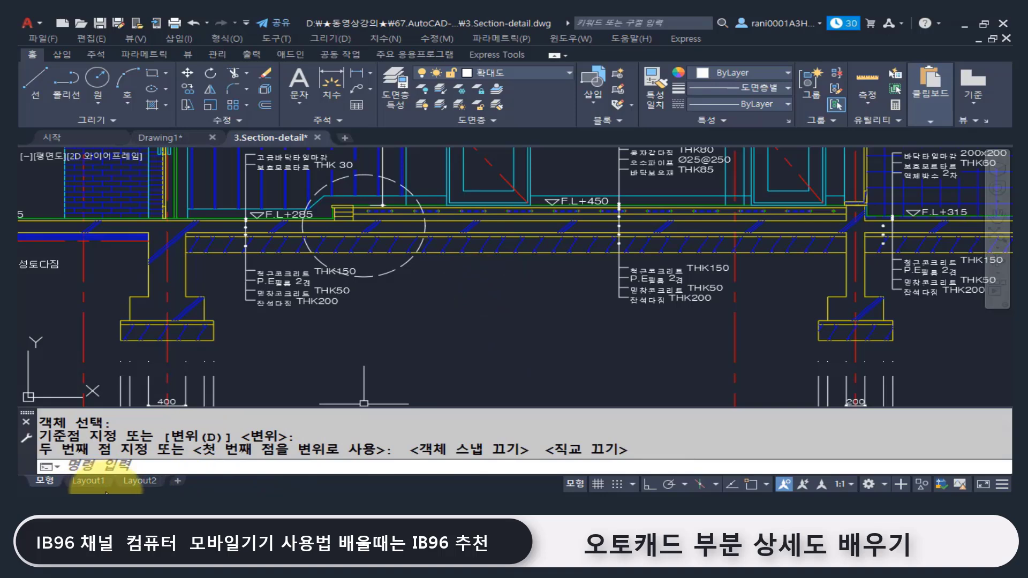
Reposition the dashed circle so it encloses the F.L+285 step
{"action": "scroll", "coordinate": [378, 241], "scroll_direction": "up", "scroll_amount": 2}
{"action": "mouse_move", "coordinate": [343, 275]}
{"action": "middle_mouse_down"}
{"action": "mouse_move", "coordinate": [370, 356]}
{"action": "mouse_move", "coordinate": [361, 369]}
{"action": "middle_mouse_up"}
{"action": "type", "text": "m"}
{"action": "key", "text": "Return"}
{"action": "left_click_drag", "start_coordinate": [367, 335], "coordinate": [403, 349]}
{"action": "key", "text": "Return"}
{"action": "left_click", "coordinate": [444, 364]}
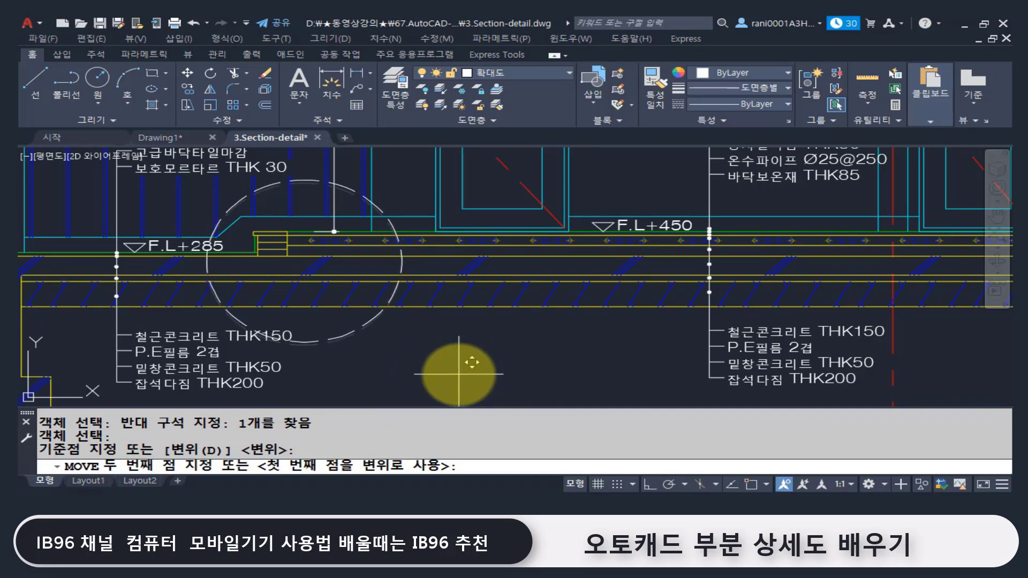
{"action": "left_click", "coordinate": [458, 373]}
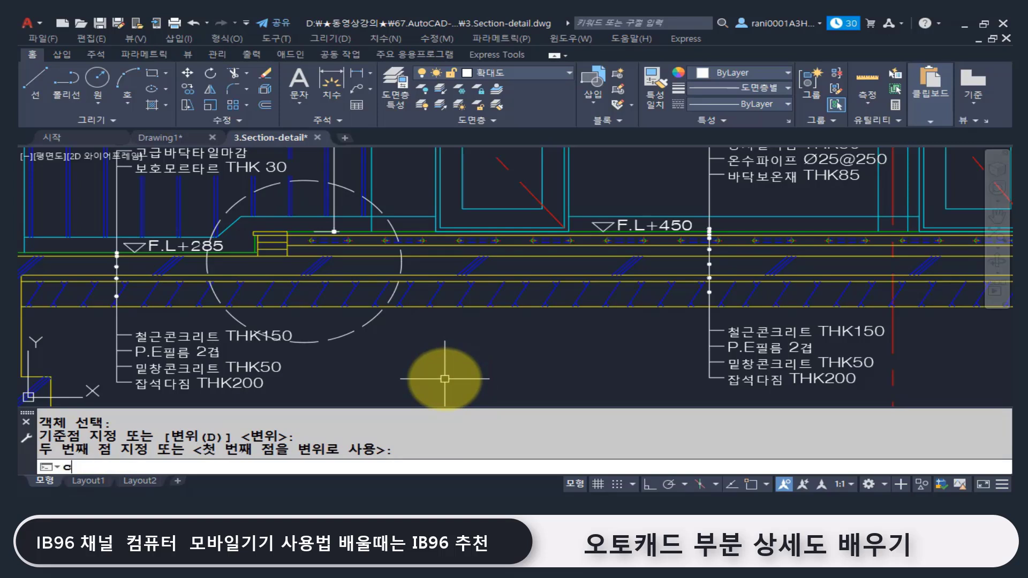
Copy the 68 objects around the F.L+285 detail circle to open space right of the section
{"action": "key", "text": "Return"}
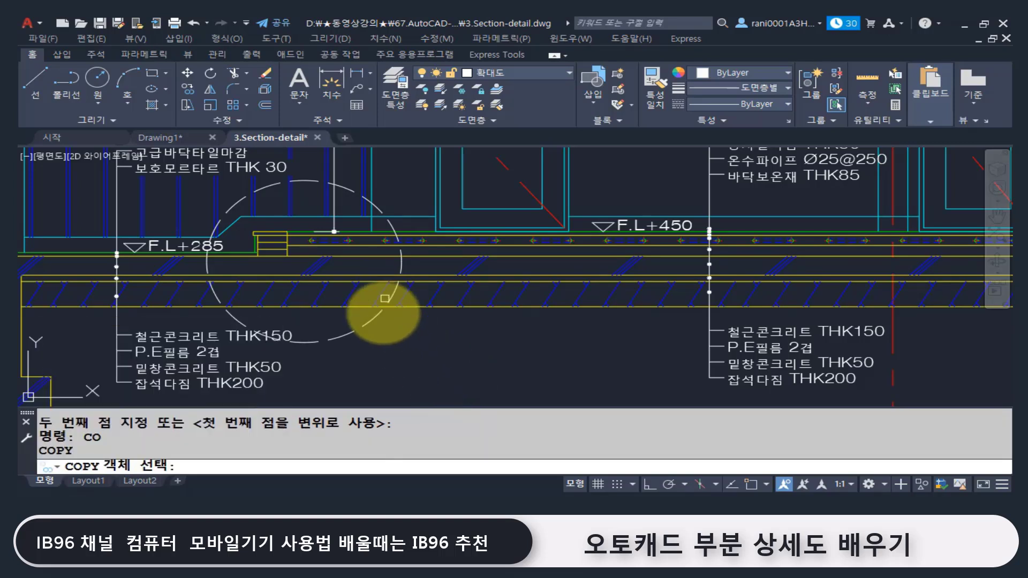
{"action": "left_click", "coordinate": [428, 358]}
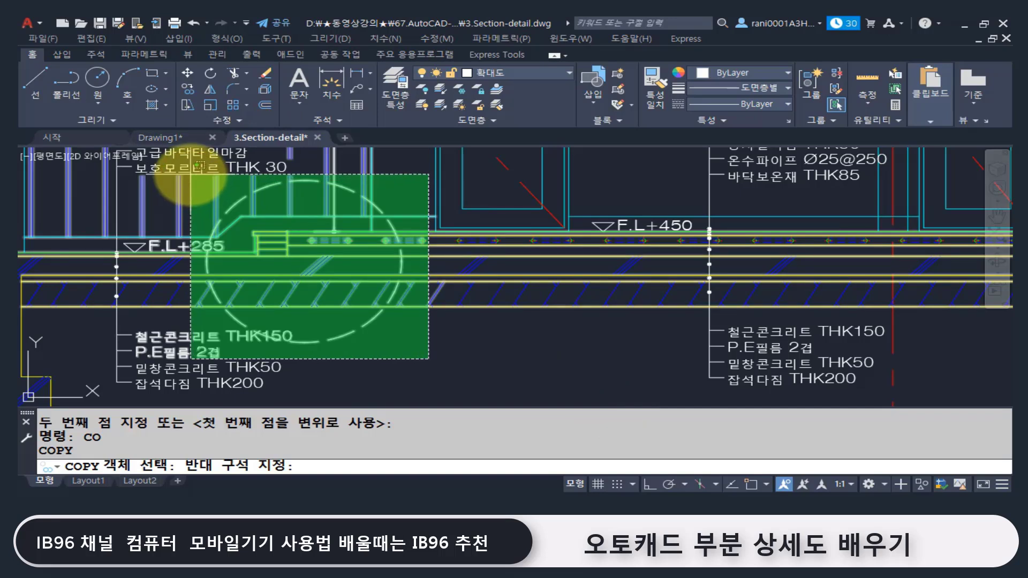
{"action": "left_click", "coordinate": [191, 173]}
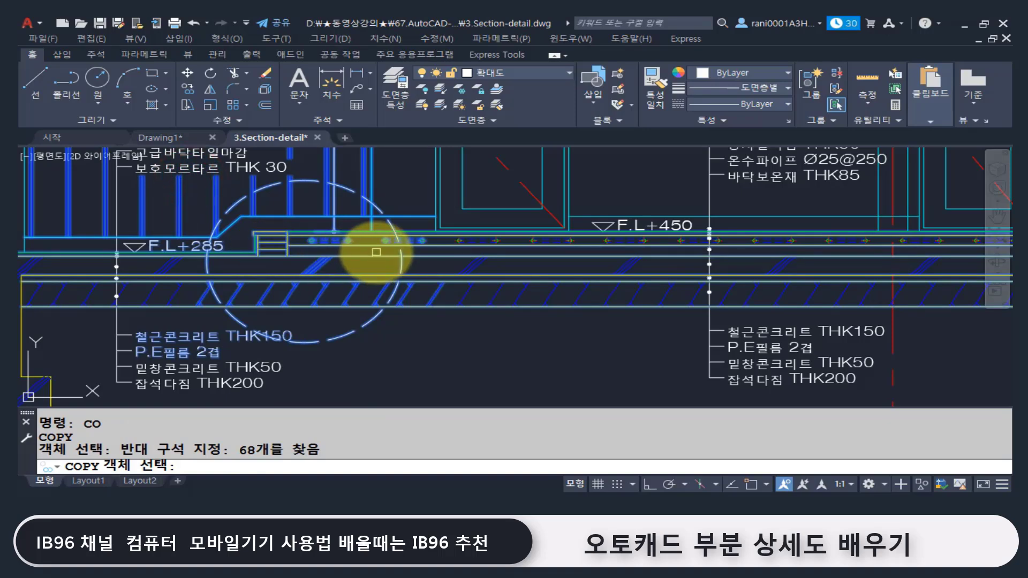
{"action": "scroll", "coordinate": [259, 348], "scroll_direction": "down", "scroll_amount": 3}
{"action": "scroll", "coordinate": [236, 343], "scroll_direction": "down", "scroll_amount": 2}
{"action": "key", "text": "Return"}
{"action": "left_click", "coordinate": [231, 325]}
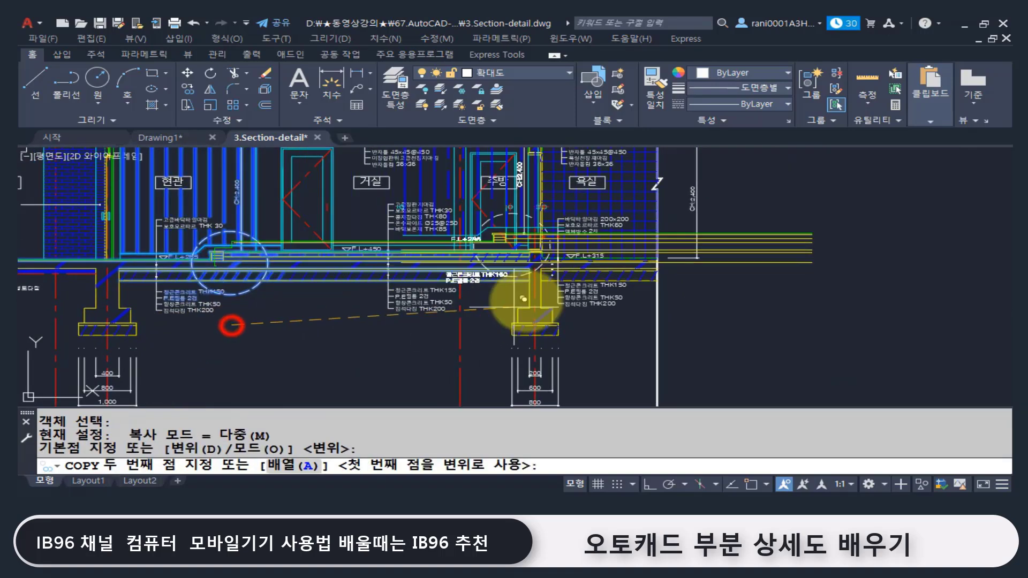
{"action": "scroll", "coordinate": [523, 299], "scroll_direction": "down", "scroll_amount": 4}
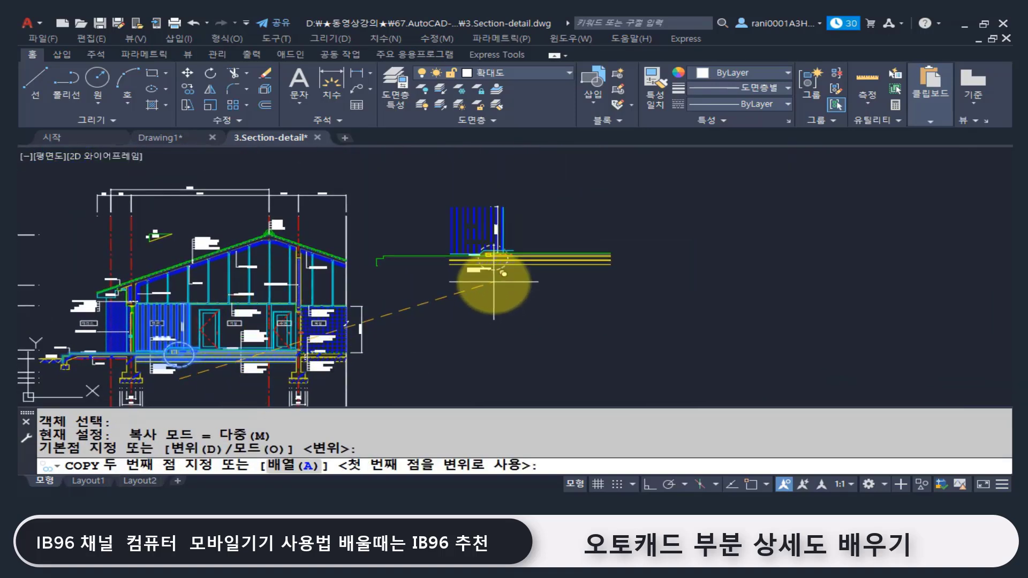
{"action": "left_click", "coordinate": [494, 281]}
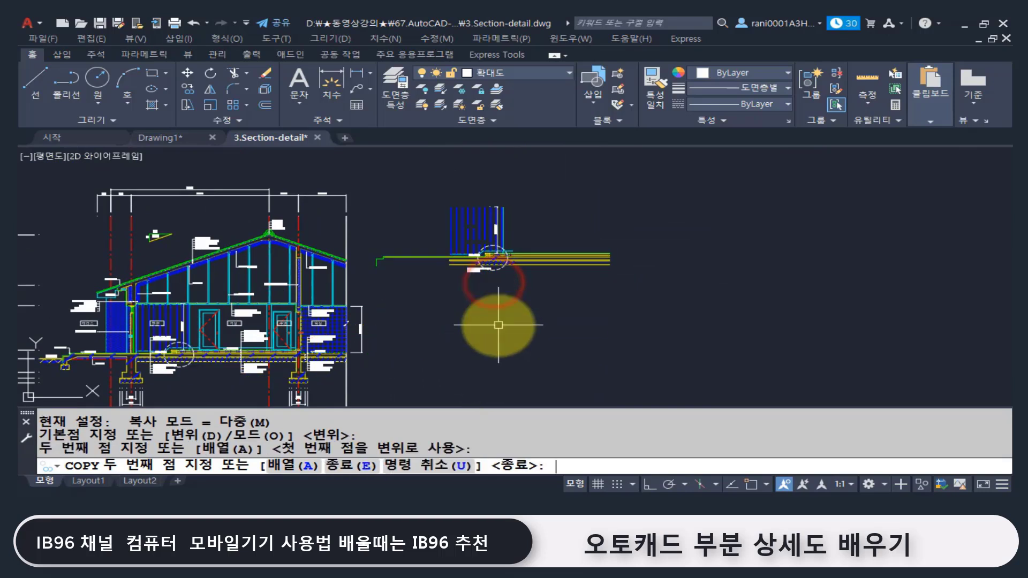
{"action": "key", "text": "Return"}
{"action": "scroll", "coordinate": [585, 279], "scroll_direction": "up", "scroll_amount": 2}
{"action": "scroll", "coordinate": [402, 241], "scroll_direction": "up", "scroll_amount": 1}
{"action": "scroll", "coordinate": [494, 287], "scroll_direction": "up", "scroll_amount": 1}
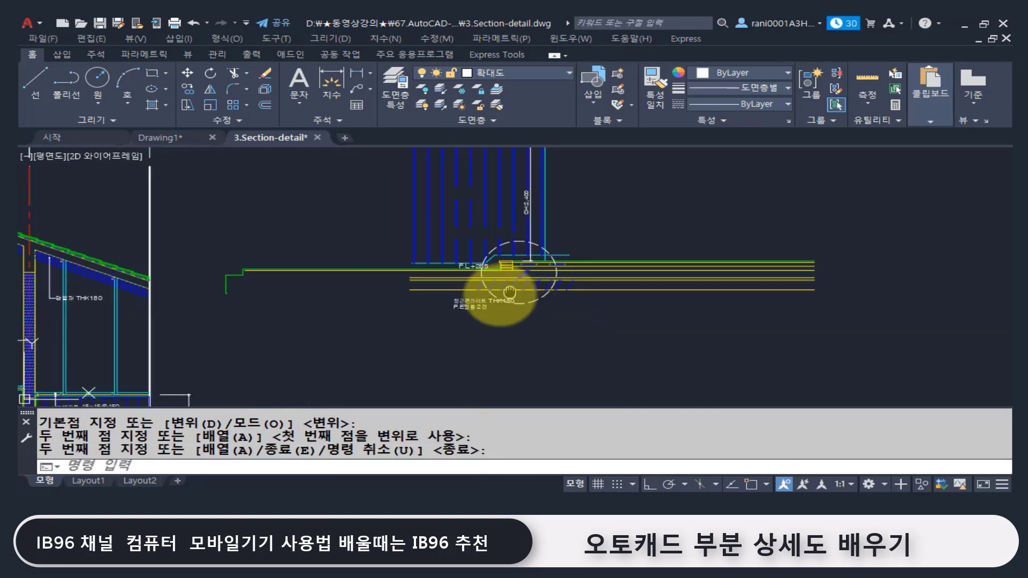
{"action": "scroll", "coordinate": [563, 298], "scroll_direction": "up", "scroll_amount": 1}
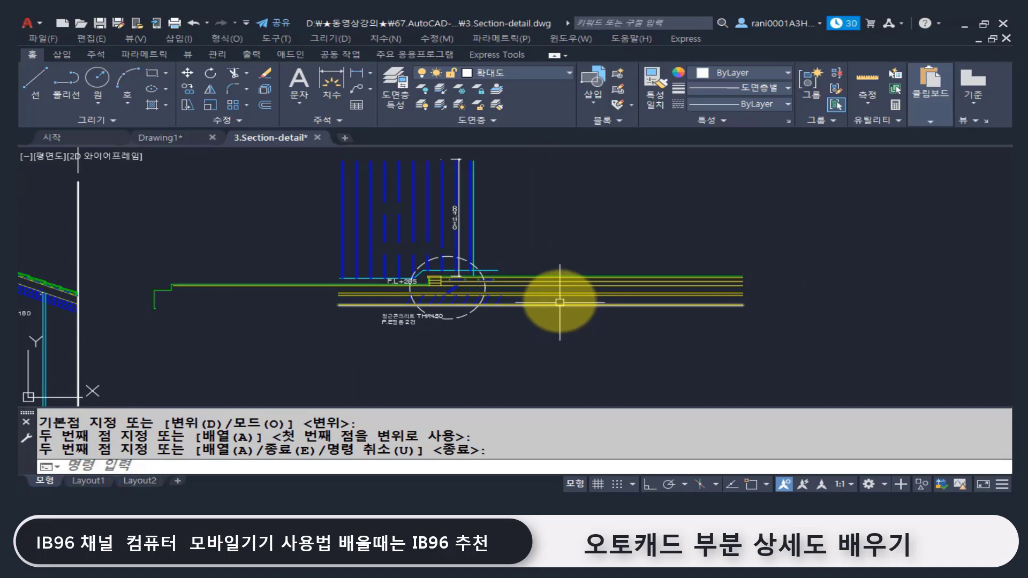
Trim away everything outside the dashed detail circle with EXTRIM
{"action": "type", "text": "tr"}
{"action": "key", "text": "Return"}
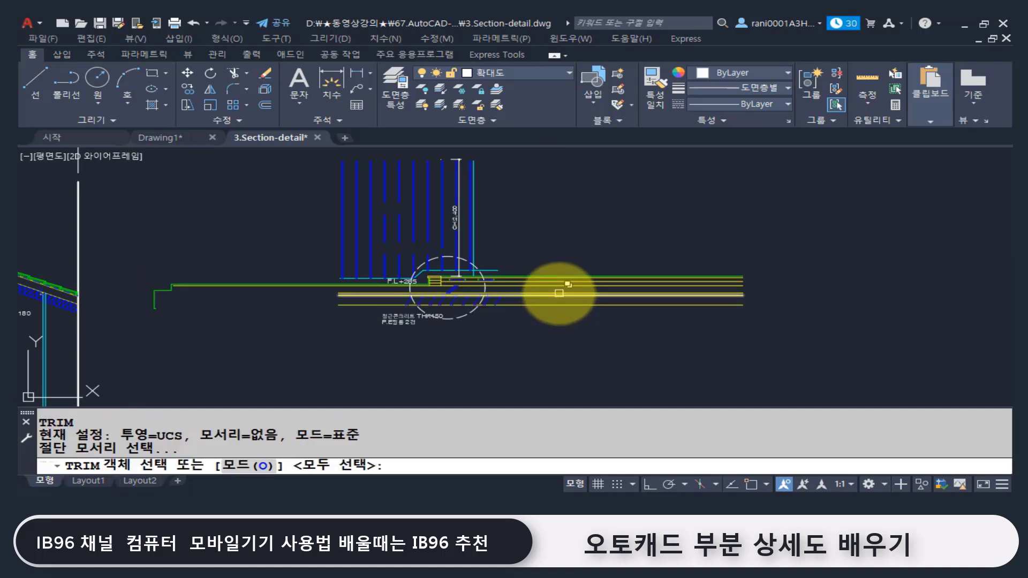
{"action": "key", "text": "Escape"}
{"action": "key", "text": "Escape"}
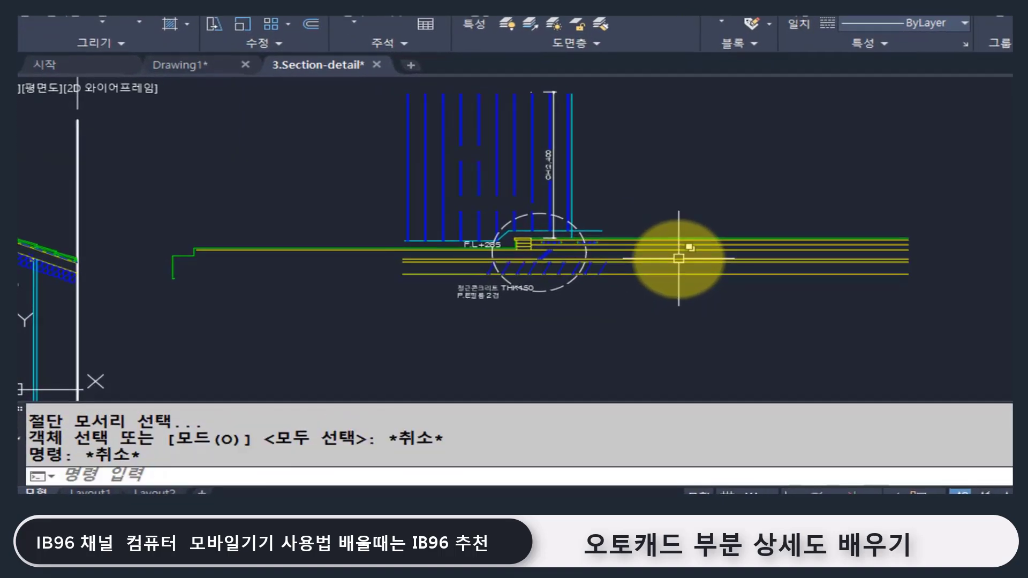
{"action": "key", "text": "Escape"}
{"action": "type", "text": "ext"}
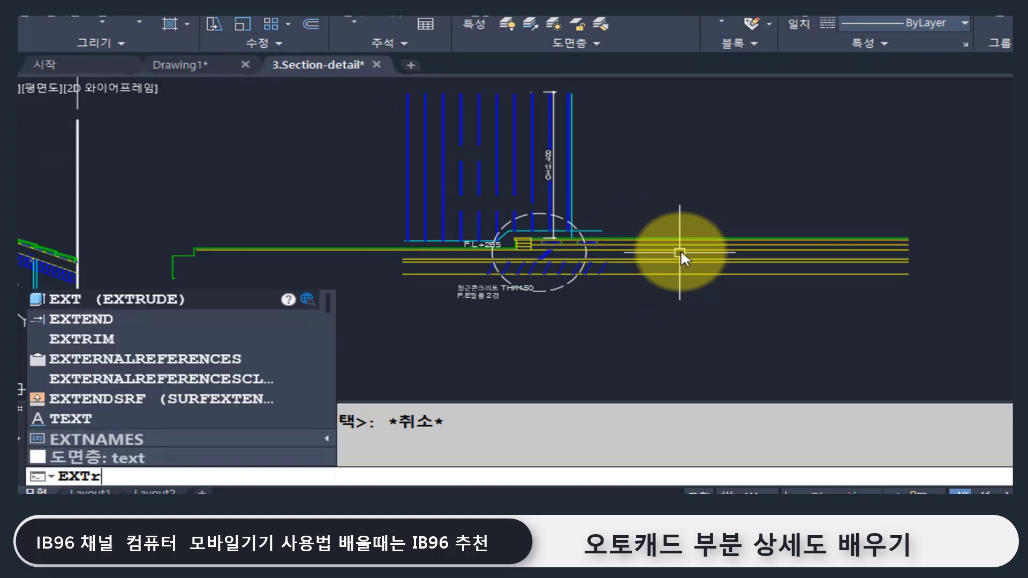
{"action": "type", "text": "rim"}
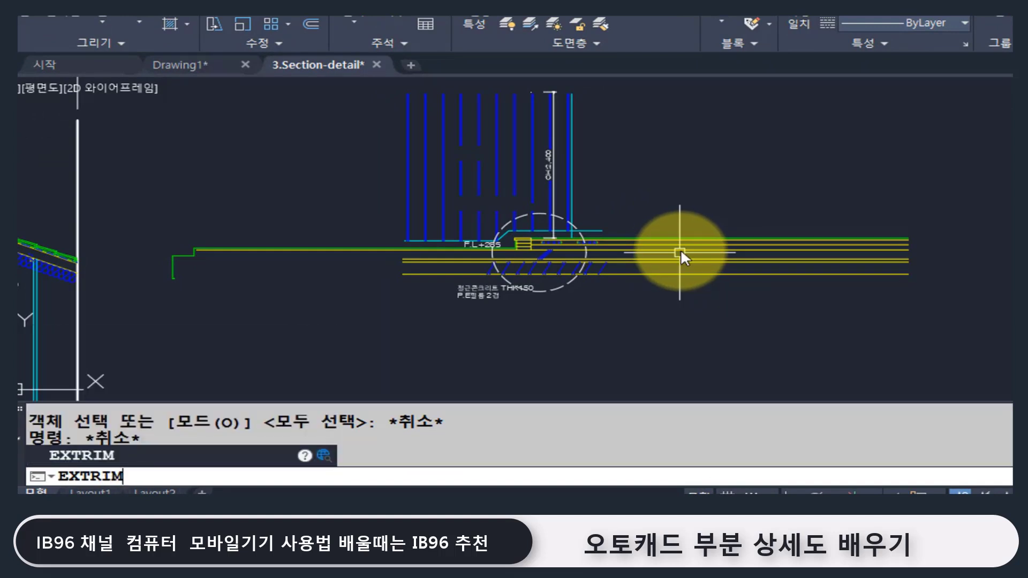
{"action": "key", "text": "Return"}
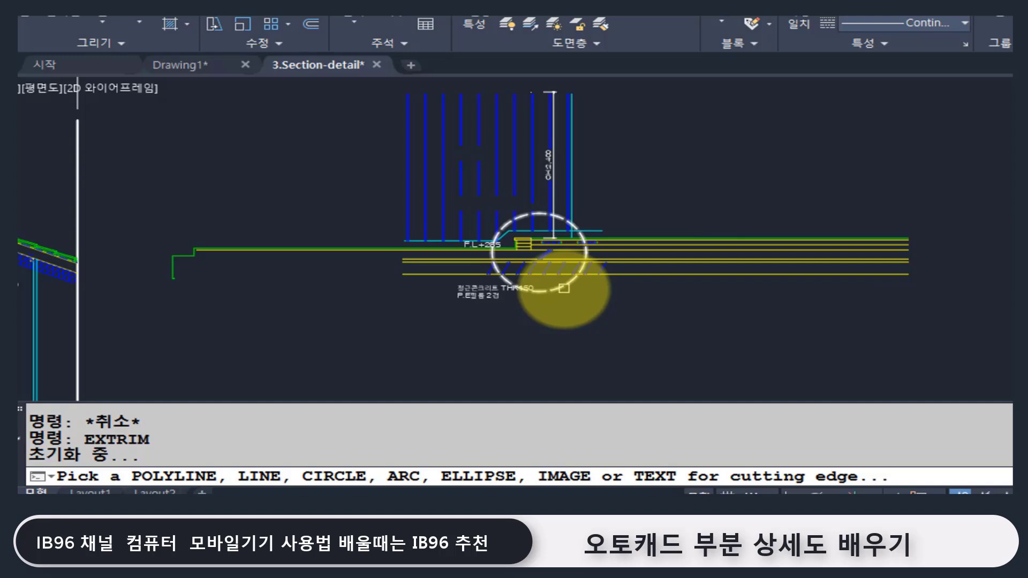
{"action": "left_click", "coordinate": [564, 288]}
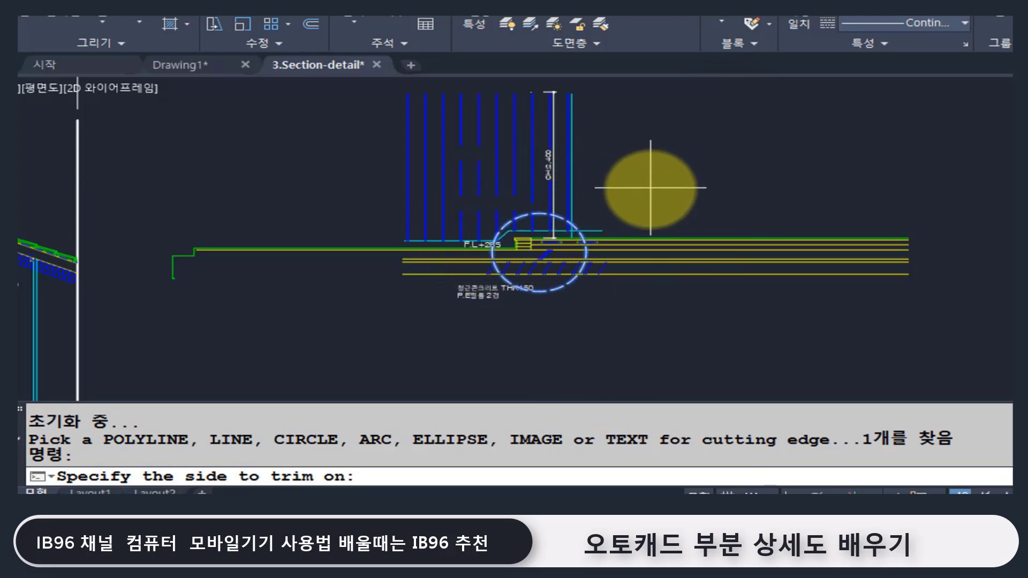
{"action": "left_click", "coordinate": [650, 188]}
{"action": "scroll", "coordinate": [621, 364], "scroll_direction": "up", "scroll_amount": 5}
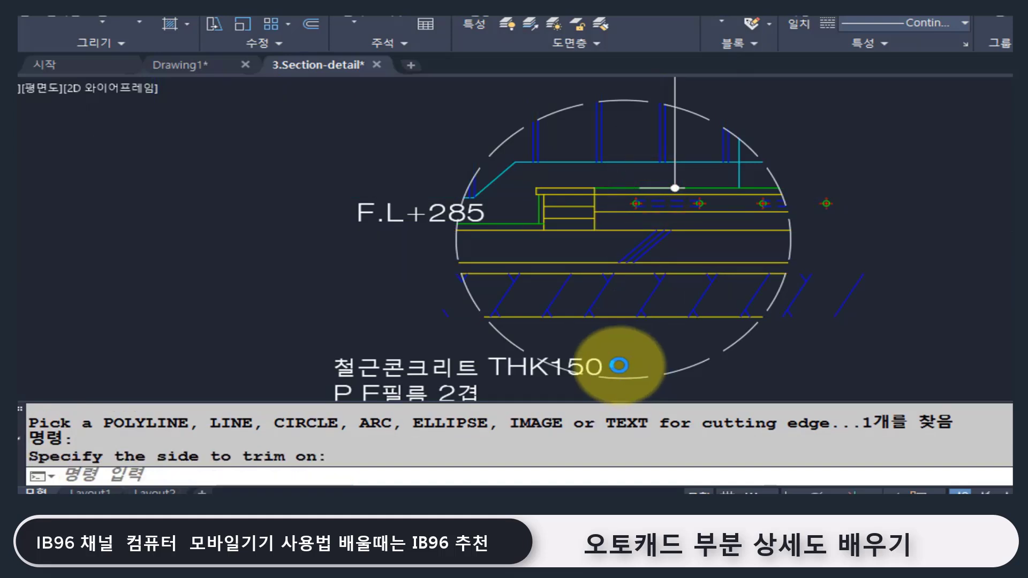
{"action": "scroll", "coordinate": [619, 366], "scroll_direction": "down", "scroll_amount": 5}
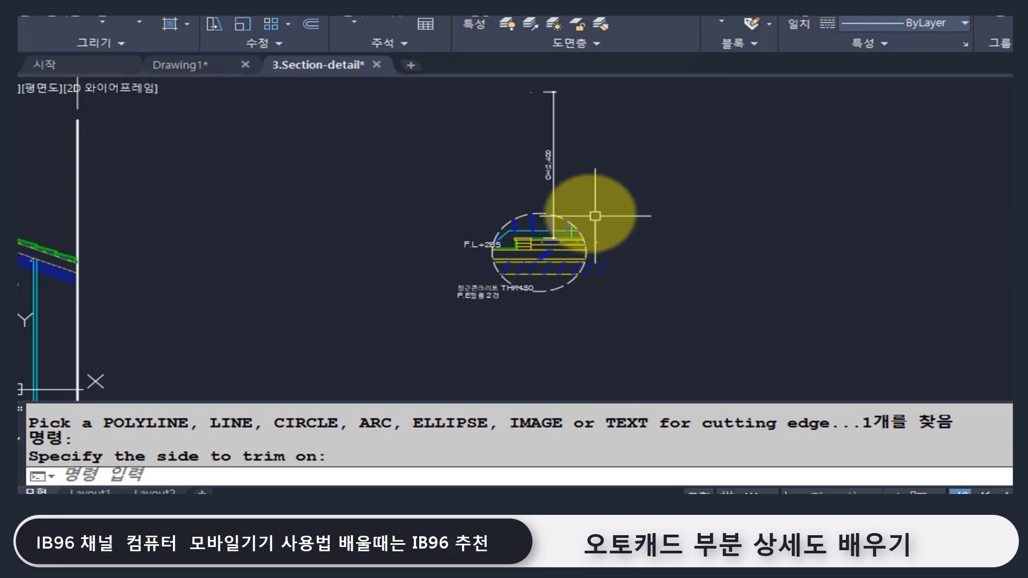
Erase the vertical dimension line, the F.L+285 level label and a stray diagonal line
{"action": "left_click", "coordinate": [547, 167]}
{"action": "type", "text": "e"}
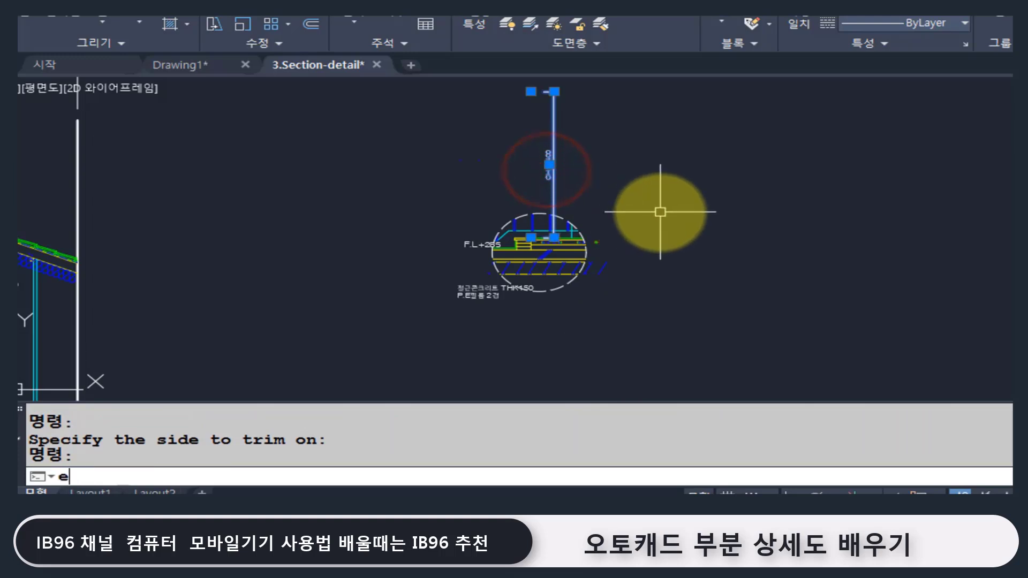
{"action": "key", "text": "Return"}
{"action": "scroll", "coordinate": [471, 241], "scroll_direction": "up", "scroll_amount": 4}
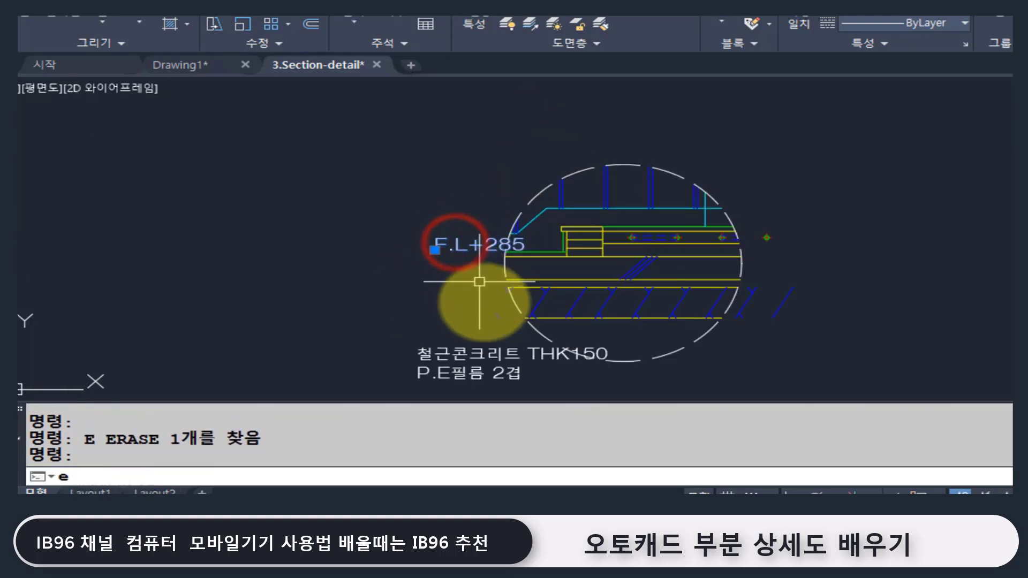
{"action": "key", "text": "Delete"}
{"action": "scroll", "coordinate": [769, 321], "scroll_direction": "up", "scroll_amount": 2}
{"action": "left_click", "coordinate": [769, 321]}
{"action": "left_click", "coordinate": [663, 154]}
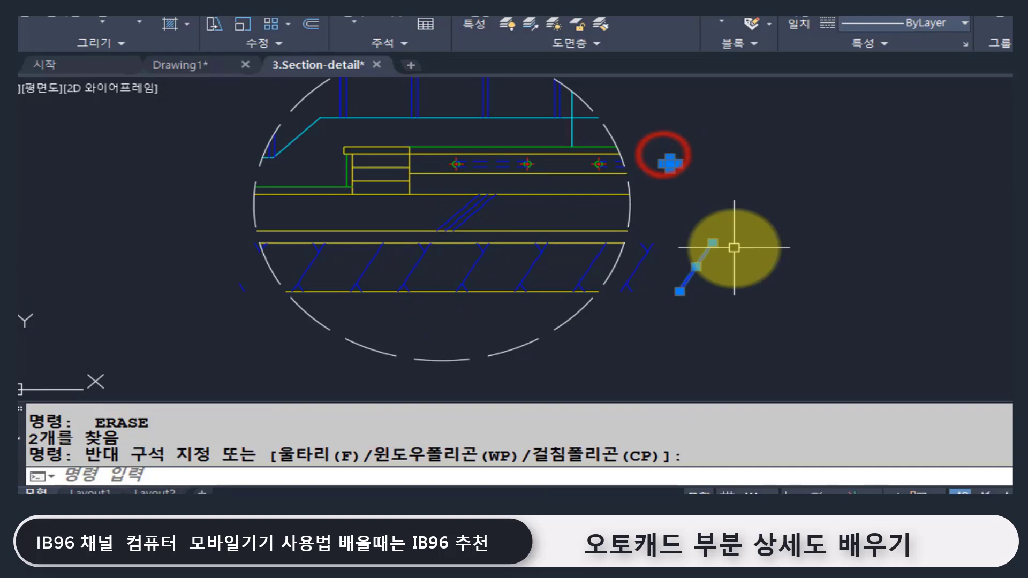
{"action": "key", "text": "Delete"}
Window-select and erase leftover fragments outside the detail circle
{"action": "left_click", "coordinate": [660, 299]}
{"action": "left_click", "coordinate": [641, 246]}
{"action": "key", "text": "Delete"}
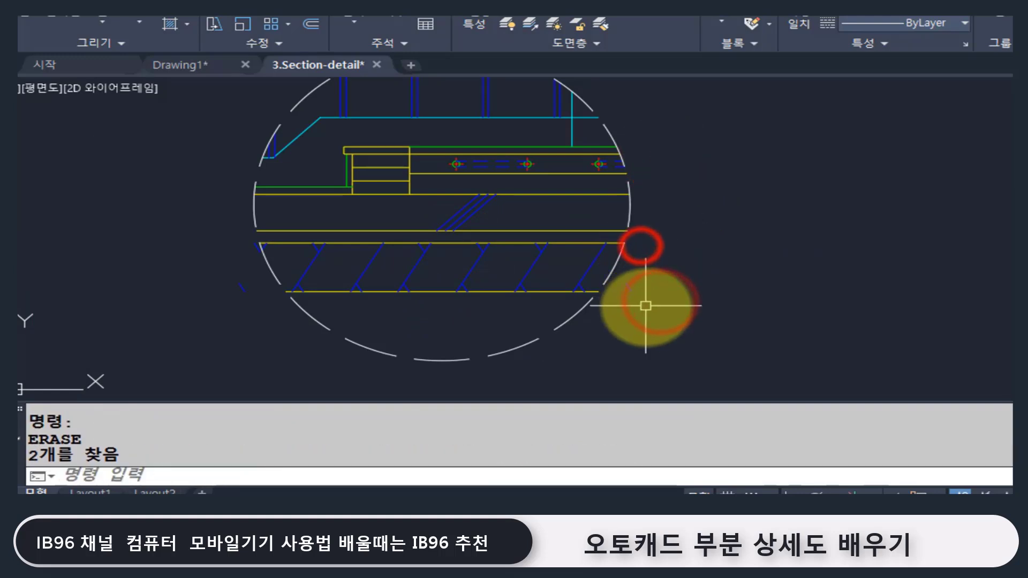
{"action": "key", "text": "Return"}
{"action": "left_click_drag", "start_coordinate": [629, 259], "coordinate": [647, 294]}
{"action": "key", "text": "Return"}
{"action": "scroll", "coordinate": [281, 271], "scroll_direction": "up", "scroll_amount": 3}
{"action": "left_click", "coordinate": [281, 271]}
{"action": "left_click", "coordinate": [188, 200]}
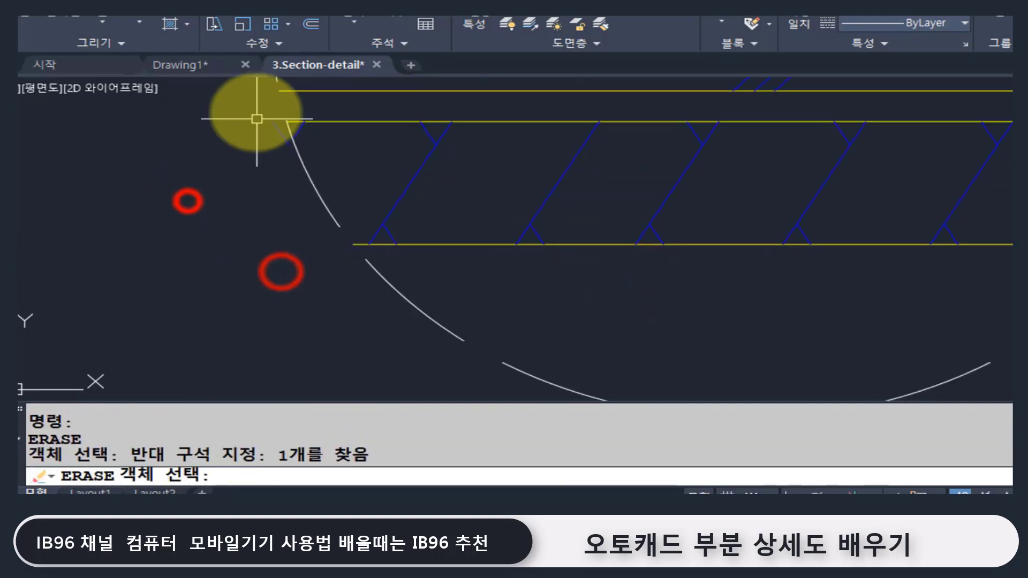
{"action": "key", "text": "Return"}
Erase another stray line left outside the circle
{"action": "scroll", "coordinate": [333, 156], "scroll_direction": "up", "scroll_amount": 2}
{"action": "key", "text": "Return"}
{"action": "left_click", "coordinate": [339, 164]}
{"action": "left_click", "coordinate": [321, 205]}
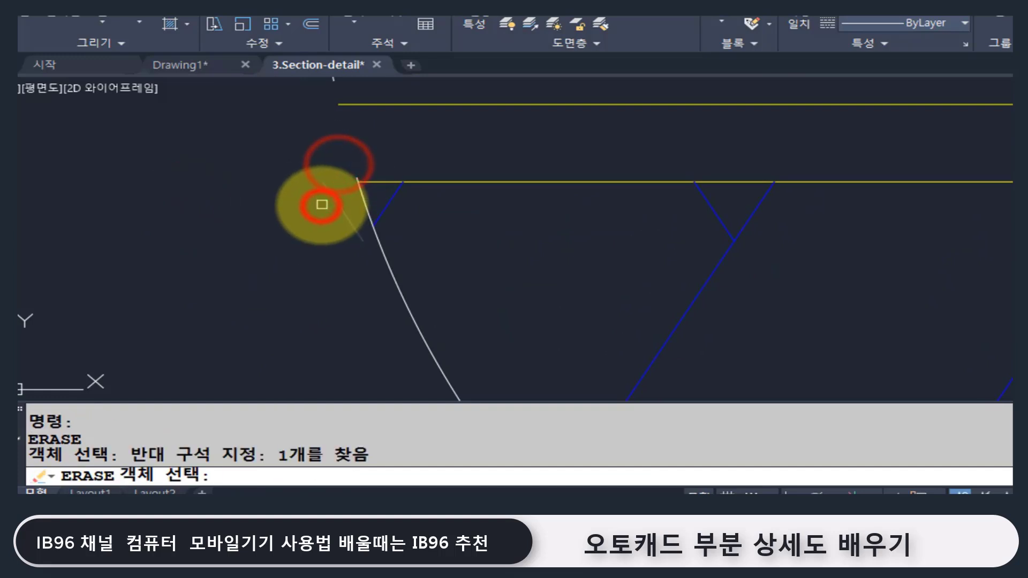
{"action": "key", "text": "Return"}
{"action": "scroll", "coordinate": [333, 192], "scroll_direction": "down", "scroll_amount": 2}
{"action": "scroll", "coordinate": [355, 206], "scroll_direction": "down", "scroll_amount": 3}
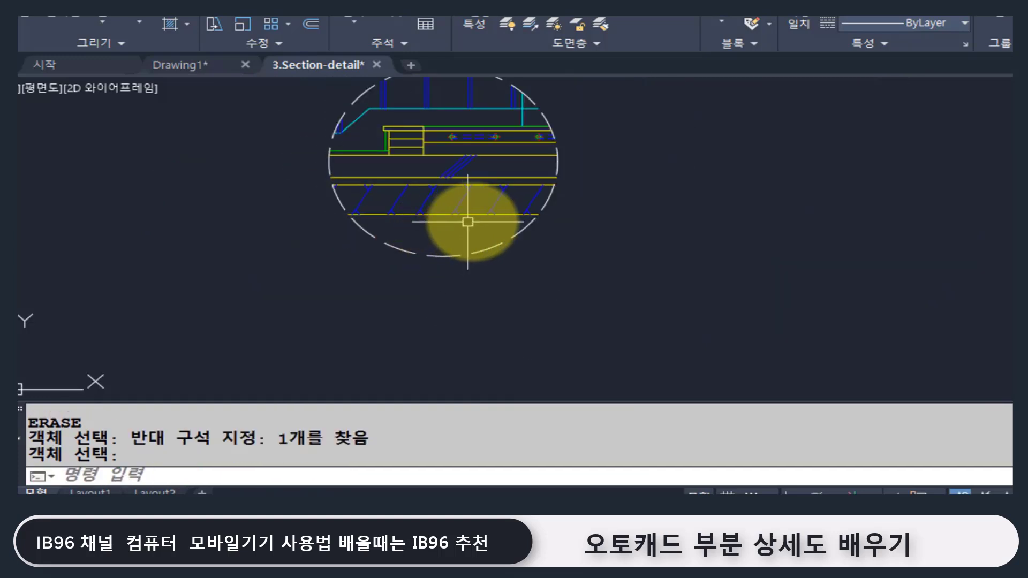
{"action": "scroll", "coordinate": [470, 224], "scroll_direction": "down", "scroll_amount": 2}
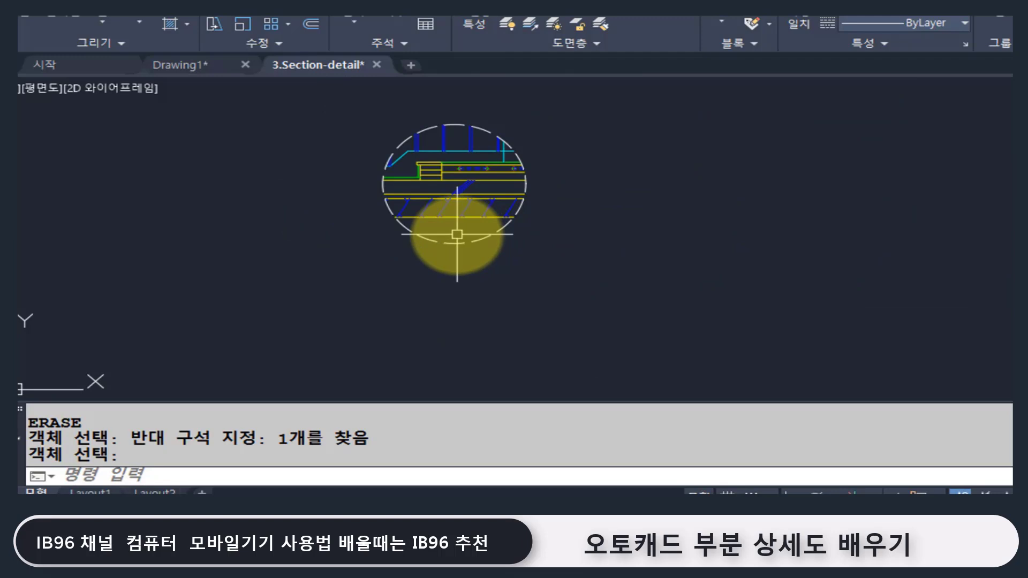
{"action": "scroll", "coordinate": [423, 136], "scroll_direction": "up", "scroll_amount": 3}
Erase the leftover arch, beam and vertical cyan line inside the detail
{"action": "left_click", "coordinate": [487, 162]}
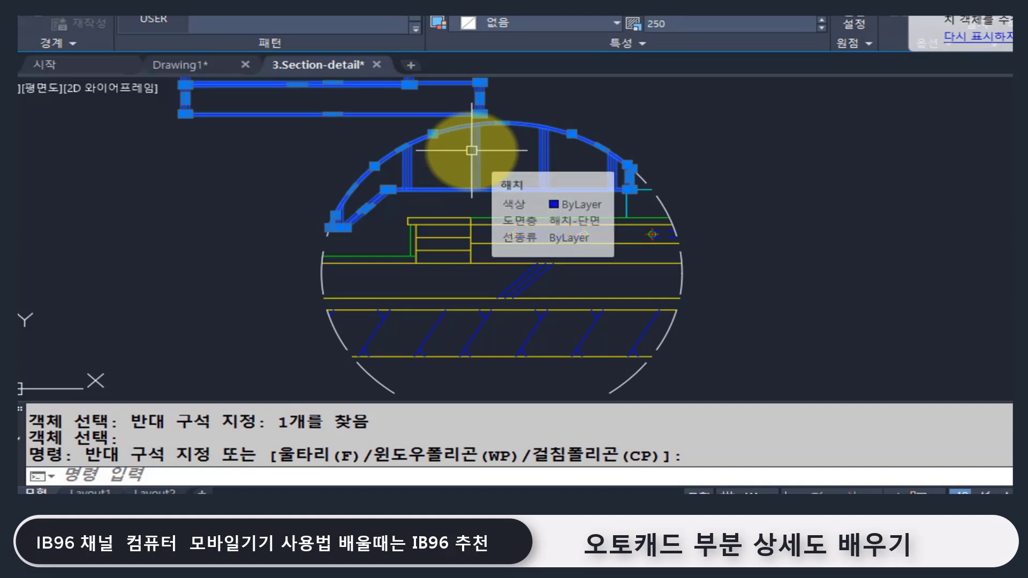
{"action": "type", "text": "e"}
{"action": "key", "text": "Return"}
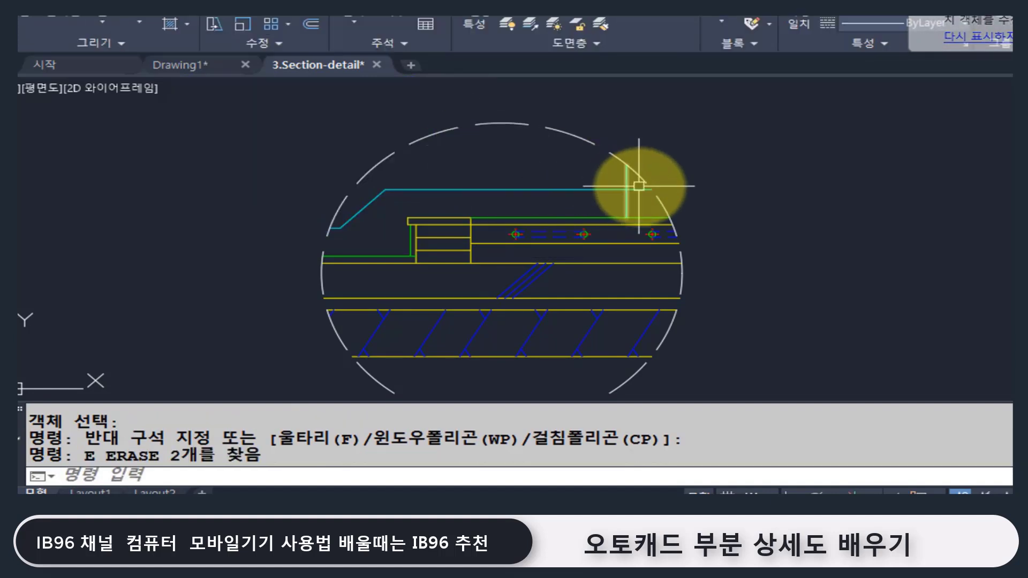
{"action": "left_click", "coordinate": [626, 185]}
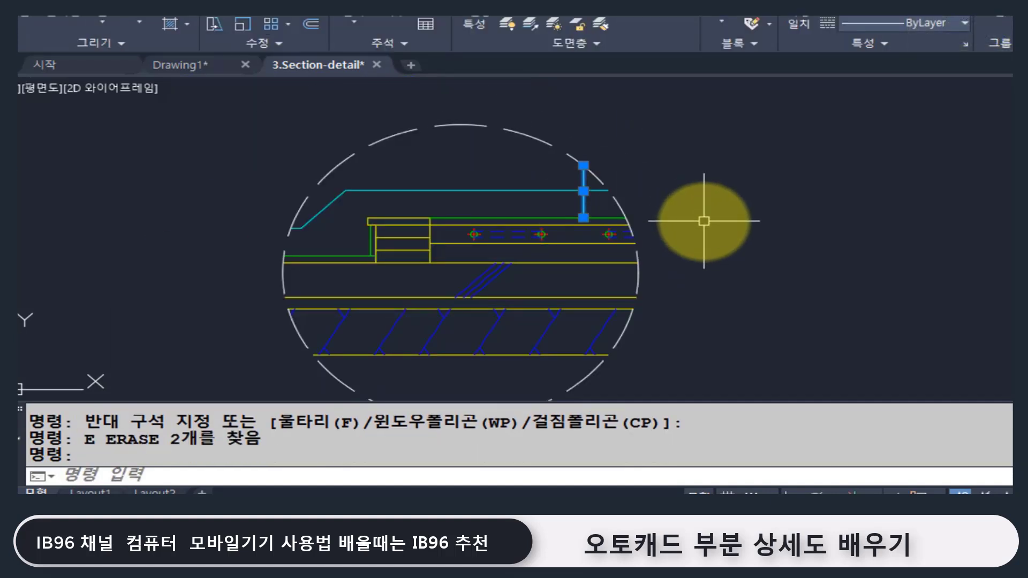
{"action": "type", "text": "e"}
{"action": "key", "text": "Return"}
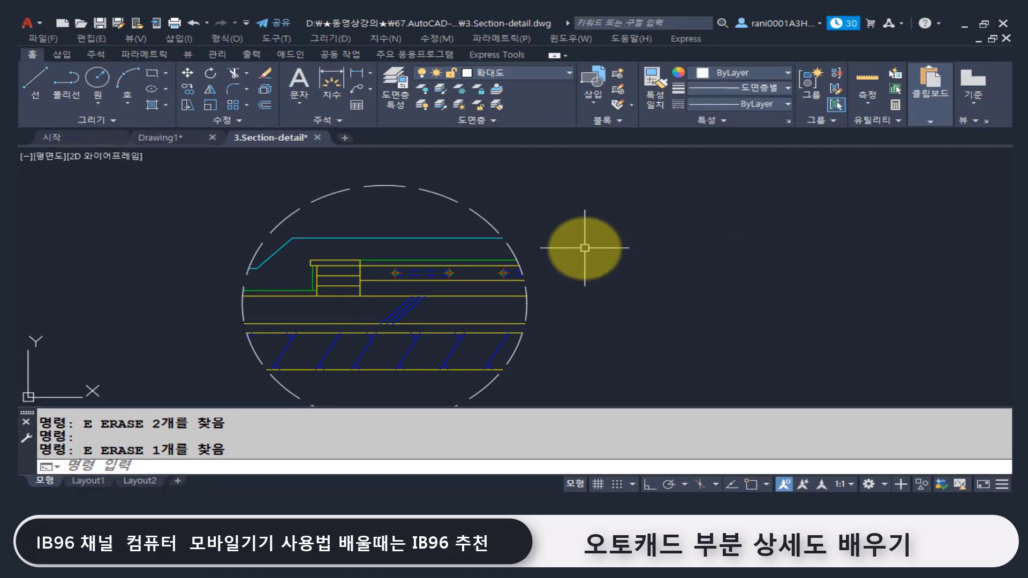
{"action": "scroll", "coordinate": [492, 332], "scroll_direction": "down", "scroll_amount": 4}
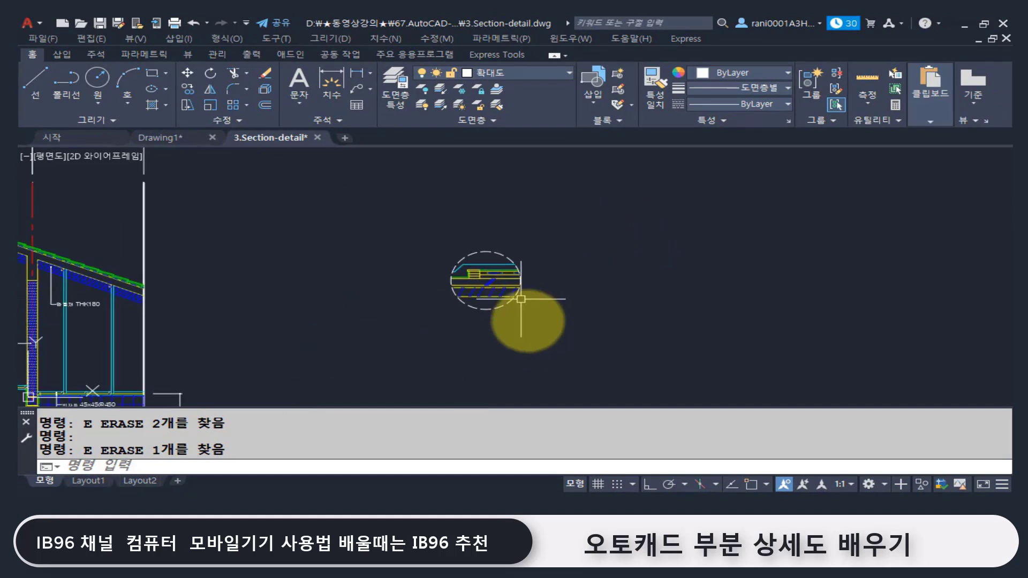
Move the trimmed detail circle left into open space beside the section's roofline
{"action": "type", "text": "m"}
{"action": "key", "text": "Return"}
{"action": "left_click", "coordinate": [547, 320]}
{"action": "left_click", "coordinate": [397, 214]}
{"action": "key", "text": "Return"}
{"action": "left_click", "coordinate": [528, 223]}
{"action": "left_click", "coordinate": [348, 212]}
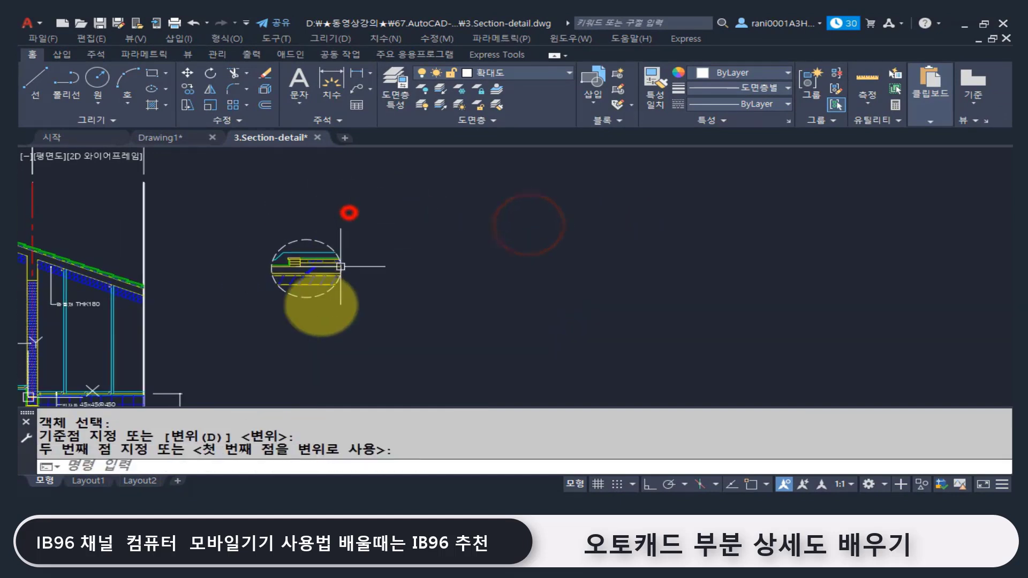
{"action": "scroll", "coordinate": [325, 307], "scroll_direction": "up", "scroll_amount": 2}
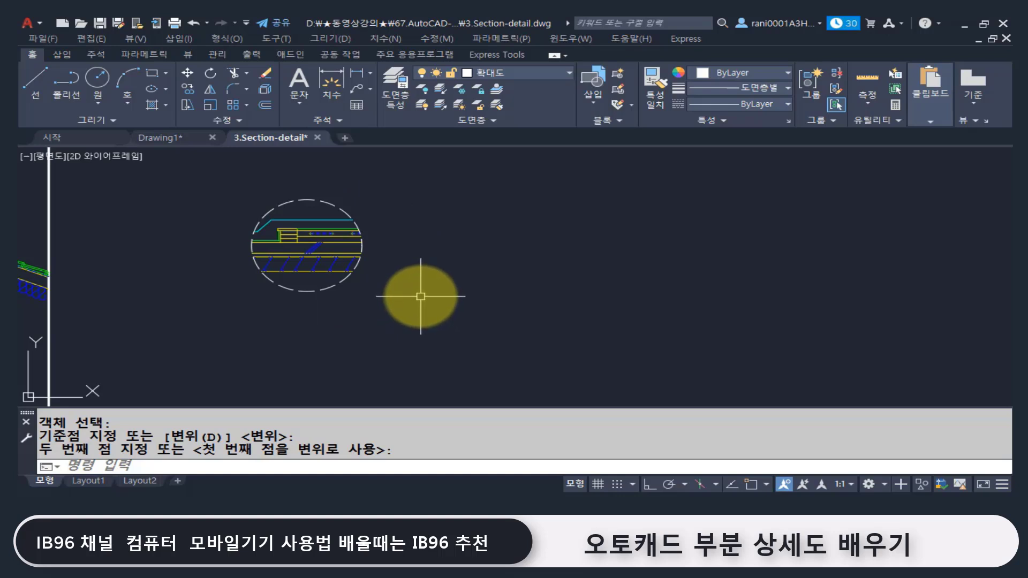
{"action": "scroll", "coordinate": [421, 296], "scroll_direction": "down", "scroll_amount": 5}
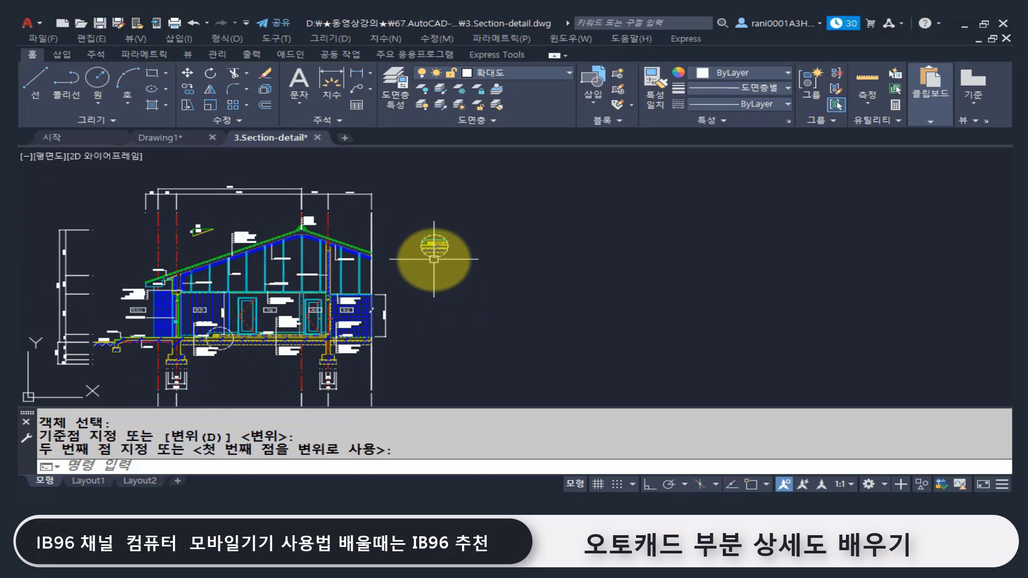
{"action": "mouse_move", "coordinate": [434, 260]}
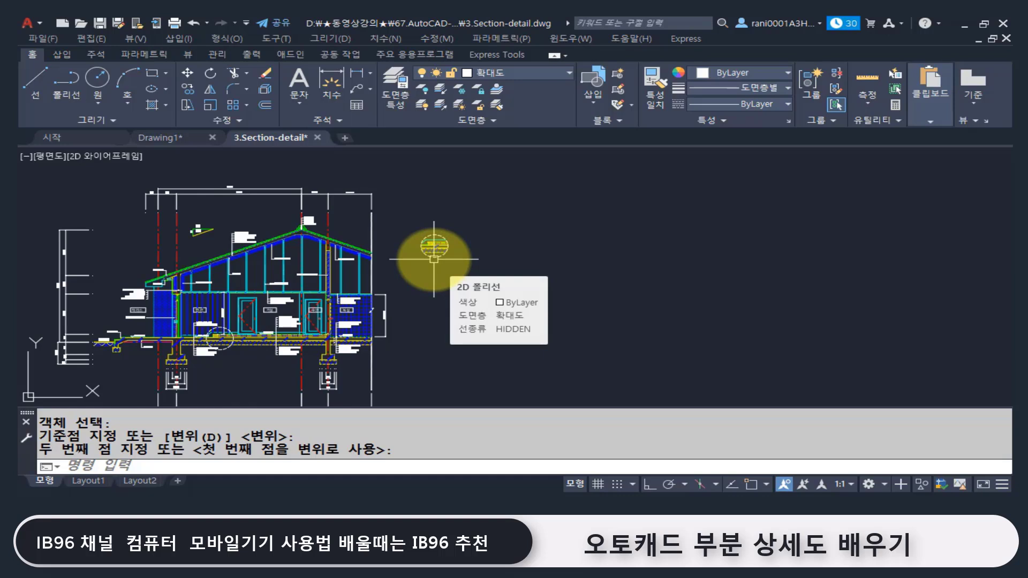
Scale the detail's 52 objects up by a factor of 2
{"action": "key", "text": "Escape"}
{"action": "type", "text": "sc"}
{"action": "key", "text": "Return"}
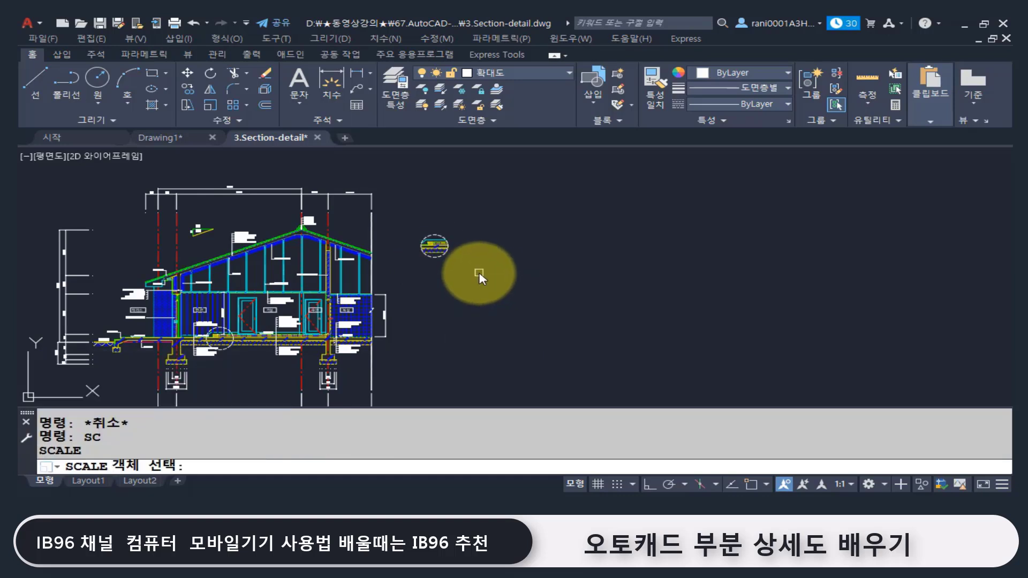
{"action": "scroll", "coordinate": [471, 265], "scroll_direction": "up", "scroll_amount": 4}
{"action": "left_click", "coordinate": [449, 273]}
{"action": "left_click", "coordinate": [299, 170]}
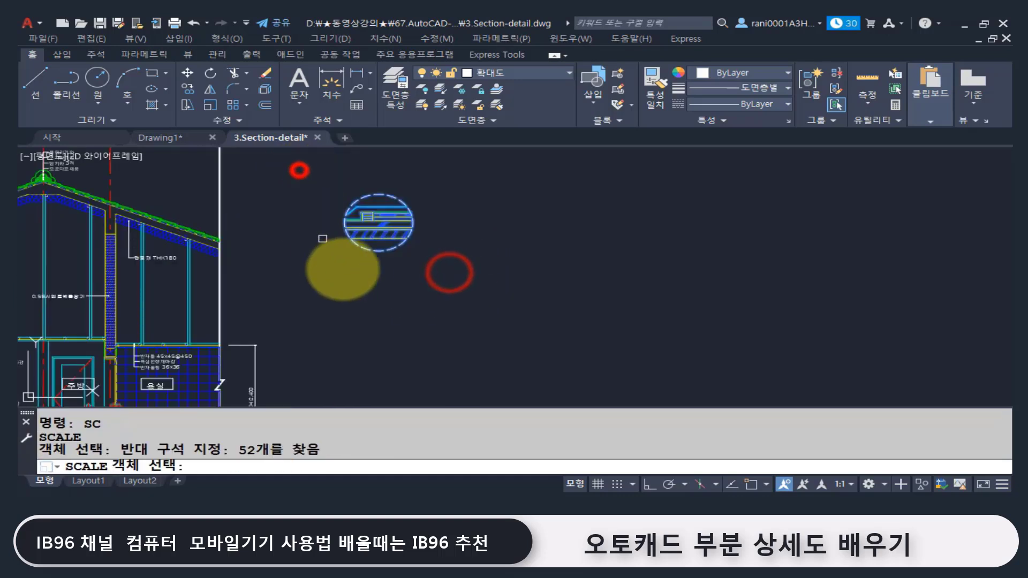
{"action": "key", "text": "Return"}
{"action": "left_click", "coordinate": [352, 257]}
{"action": "type", "text": "2"}
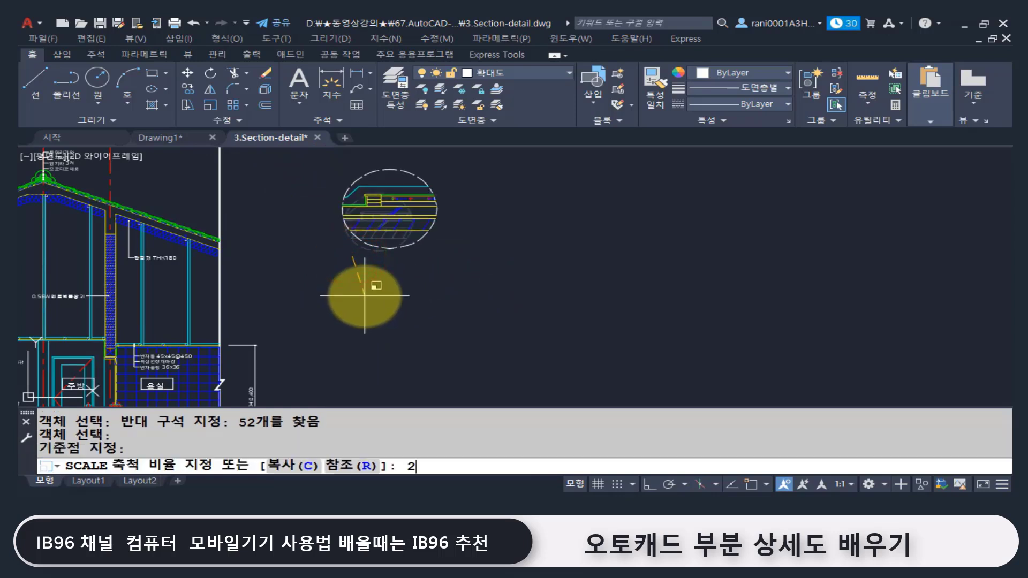
{"action": "key", "text": "Return"}
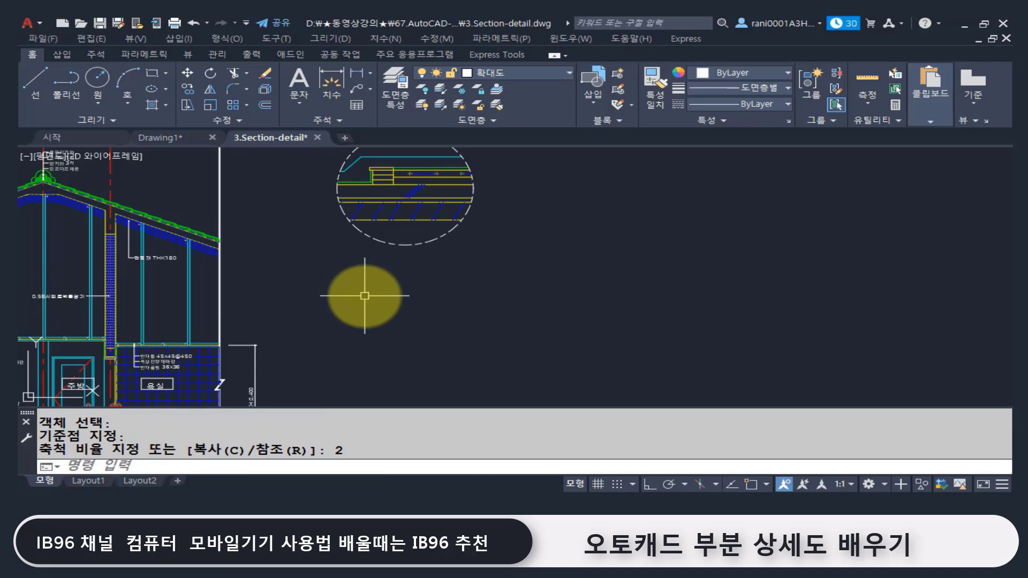
{"action": "scroll", "coordinate": [375, 289], "scroll_direction": "down", "scroll_amount": 3}
Move the enlarged detail lower and centre it in the view
{"action": "type", "text": "m"}
{"action": "key", "text": "Return"}
{"action": "left_click", "coordinate": [530, 269]}
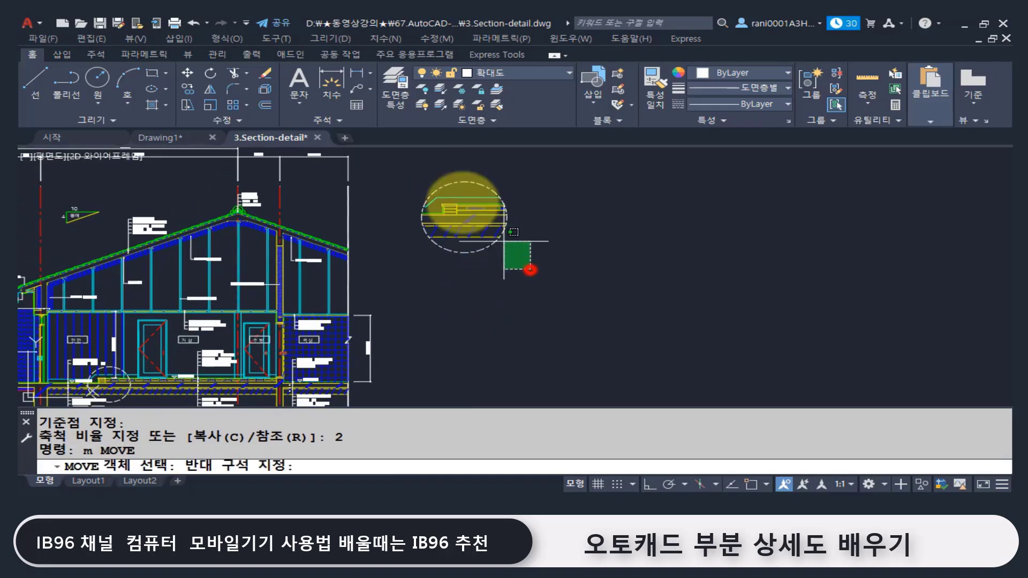
{"action": "left_click", "coordinate": [397, 165]}
{"action": "key", "text": "Return"}
{"action": "left_click", "coordinate": [553, 231]}
{"action": "left_click", "coordinate": [562, 269]}
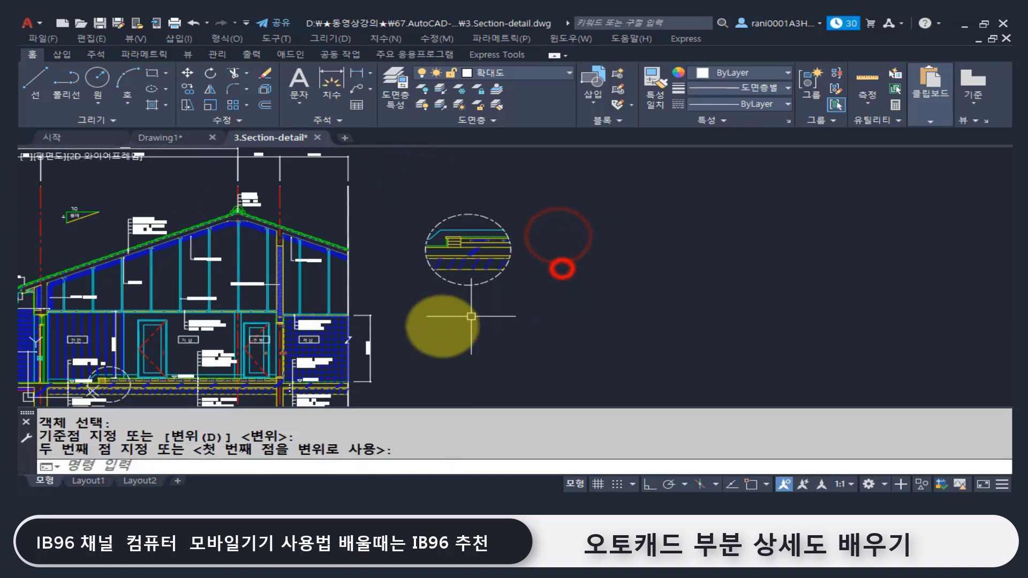
{"action": "middle_click_drag", "start_coordinate": [471, 316], "coordinate": [523, 206]}
{"action": "scroll", "coordinate": [482, 229], "scroll_direction": "up", "scroll_amount": 1}
{"action": "scroll", "coordinate": [503, 252], "scroll_direction": "up", "scroll_amount": 3}
{"action": "middle_click_drag", "start_coordinate": [503, 251], "coordinate": [457, 270]}
{"action": "type", "text": "i"}
{"action": "key", "text": "Return"}
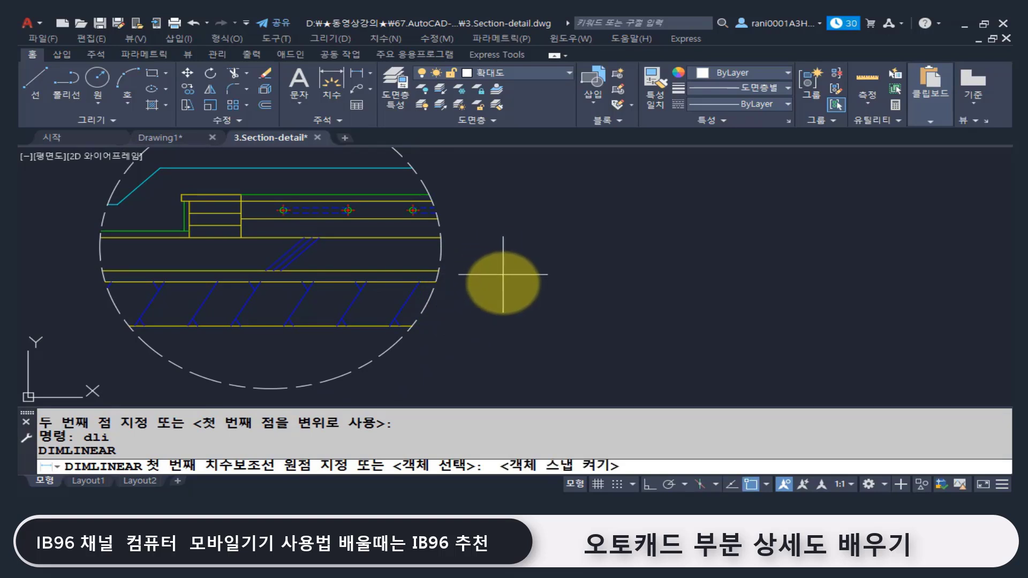
Add the 400 vertical dimension from the detail's bottom line on its right side
{"action": "middle_click_drag", "start_coordinate": [489, 304], "coordinate": [470, 349]}
{"action": "left_click", "coordinate": [390, 374]}
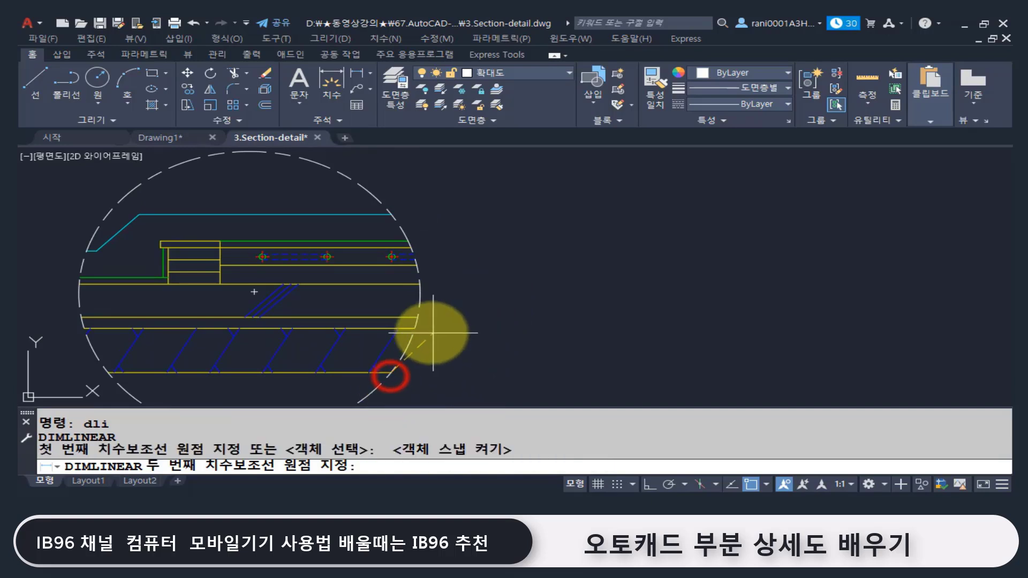
{"action": "left_click", "coordinate": [416, 329]}
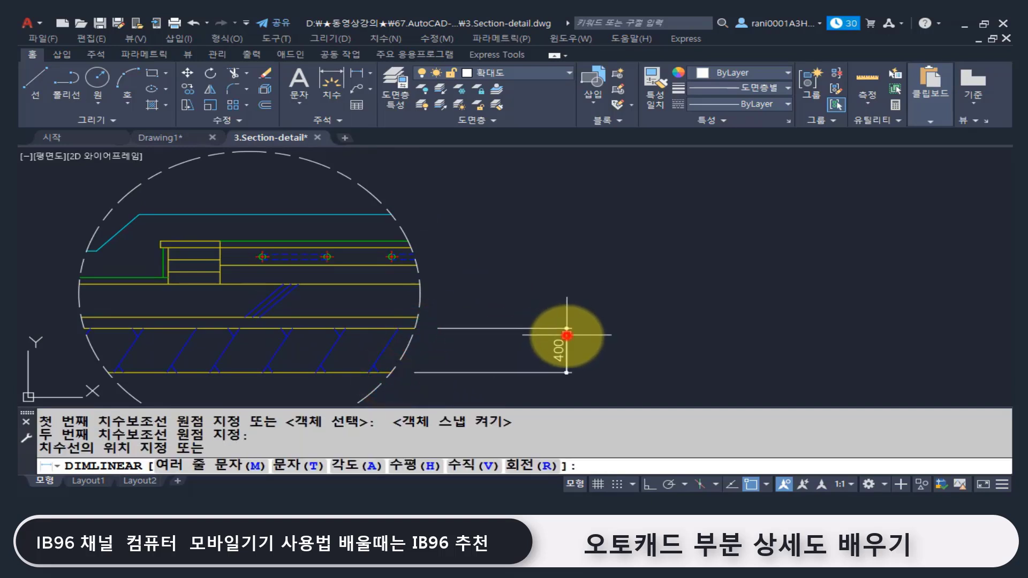
{"action": "left_click", "coordinate": [566, 339]}
Continue the chain upward with 100, 300, 170, 160, 60 and 240 dimensions
{"action": "type", "text": "dco"}
{"action": "key", "text": "Return"}
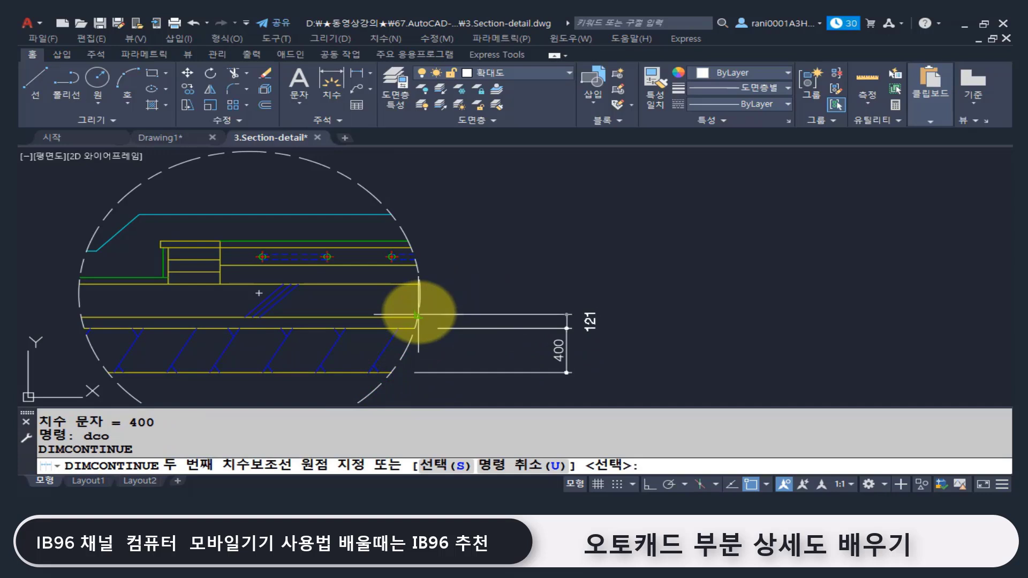
{"action": "left_click", "coordinate": [415, 317]}
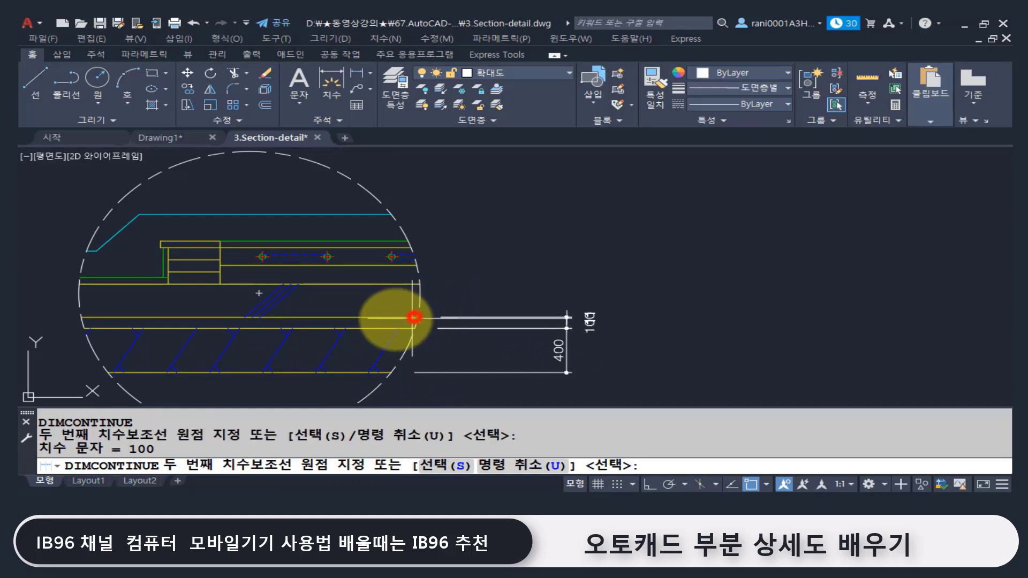
{"action": "left_click", "coordinate": [420, 284]}
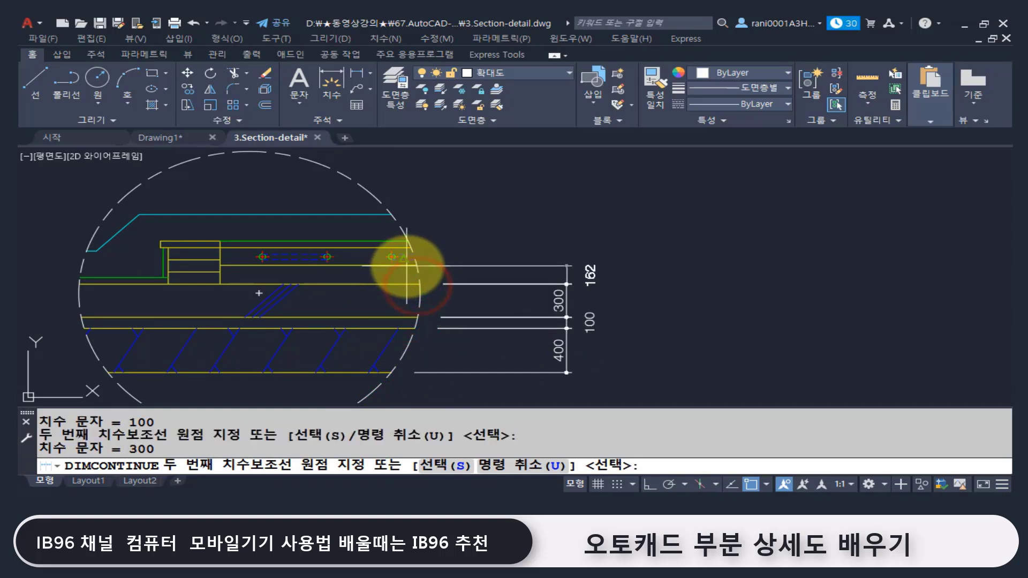
{"action": "left_click", "coordinate": [411, 266]}
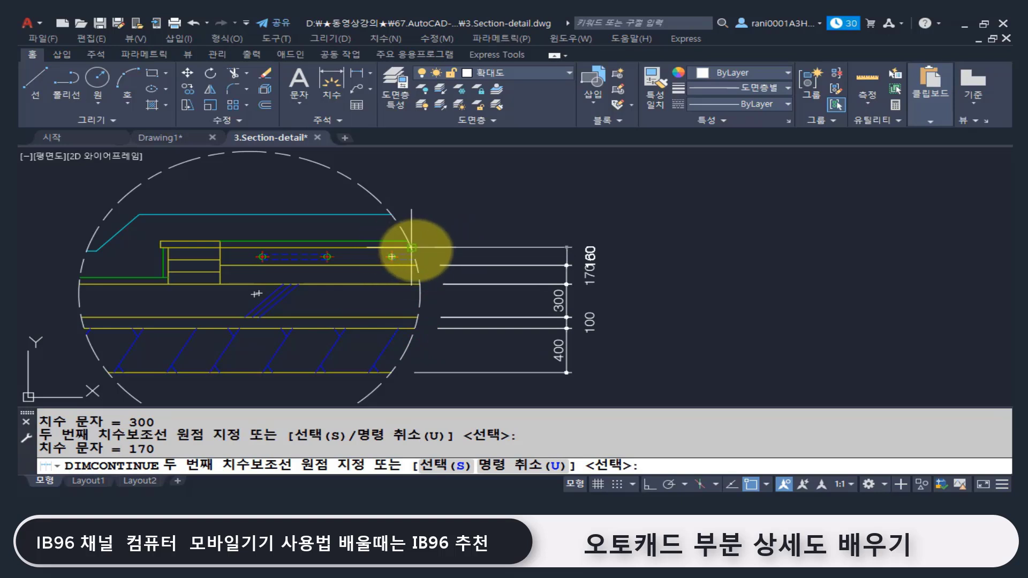
{"action": "scroll", "coordinate": [411, 248], "scroll_direction": "up", "scroll_amount": 4}
{"action": "left_click", "coordinate": [395, 244]}
{"action": "left_click", "coordinate": [385, 230]}
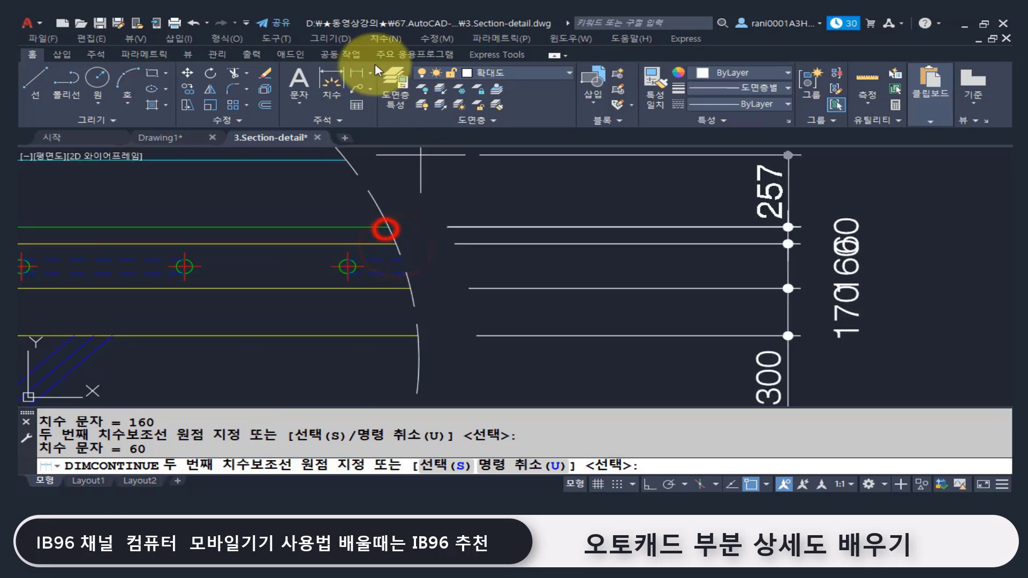
{"action": "scroll", "coordinate": [425, 207], "scroll_direction": "down", "scroll_amount": 2}
{"action": "left_click", "coordinate": [381, 203]}
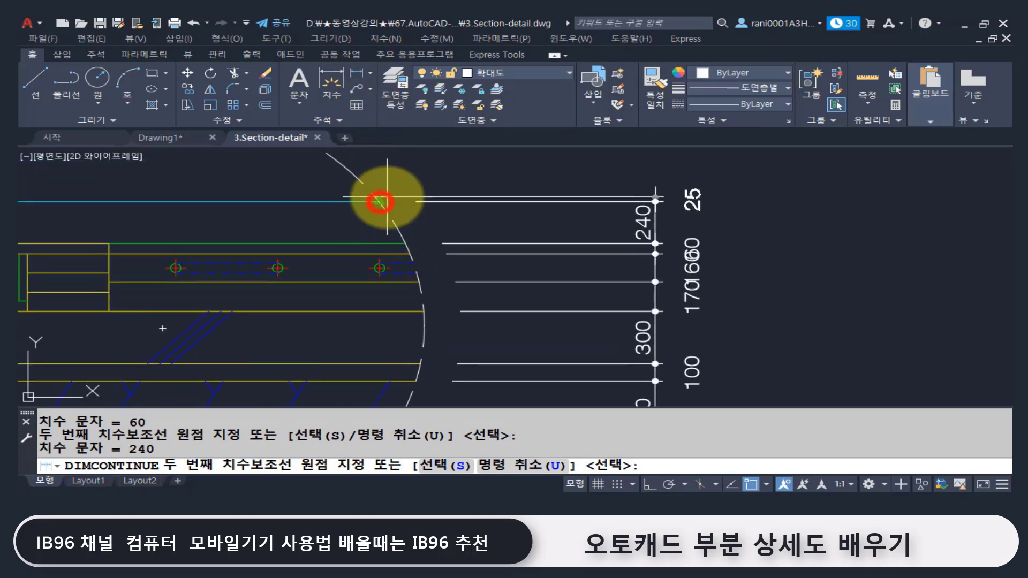
{"action": "key", "text": "Return"}
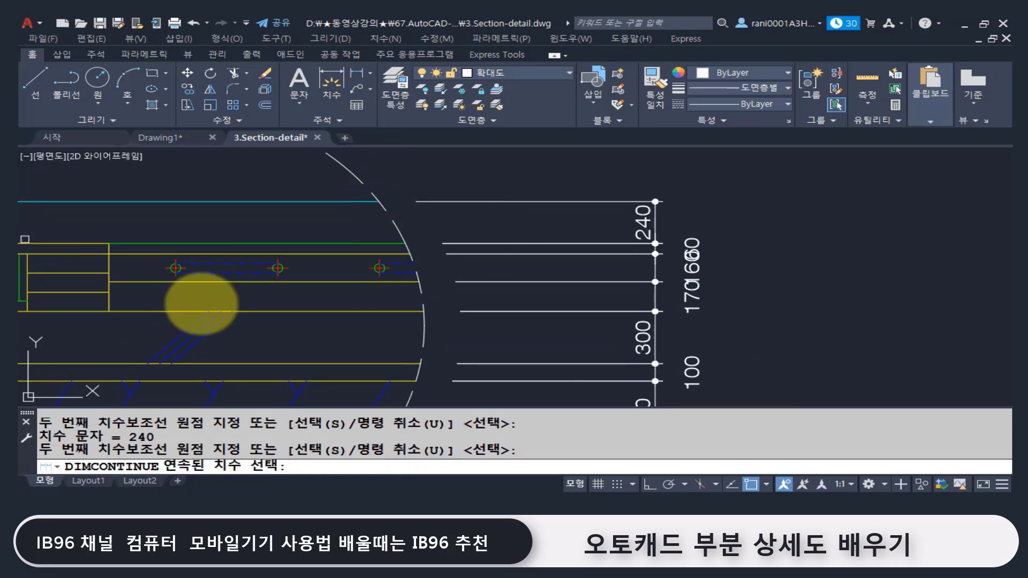
{"action": "scroll", "coordinate": [690, 265], "scroll_direction": "down", "scroll_amount": 4}
{"action": "key", "text": "Escape"}
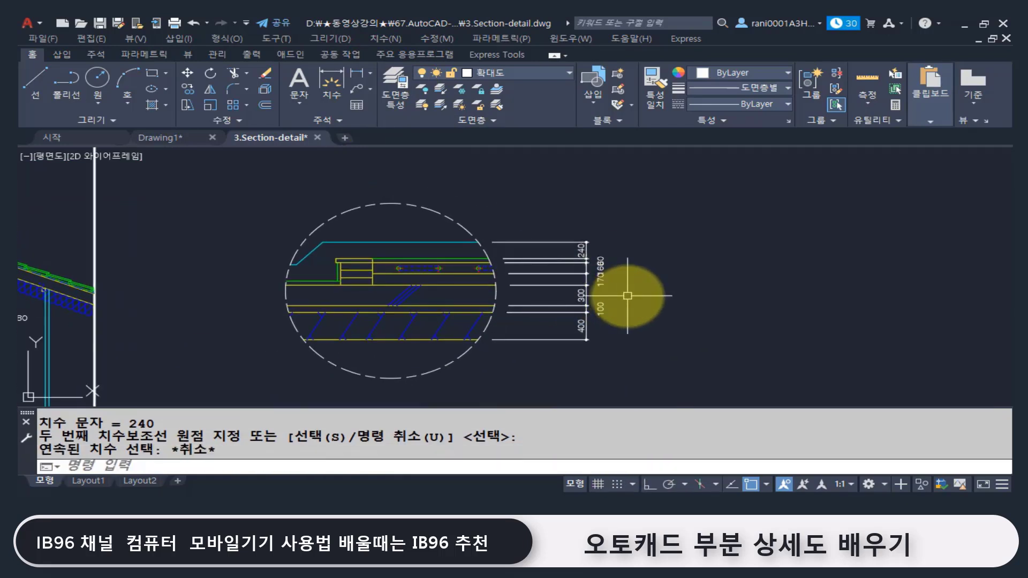
{"action": "scroll", "coordinate": [634, 299], "scroll_direction": "up", "scroll_amount": 2}
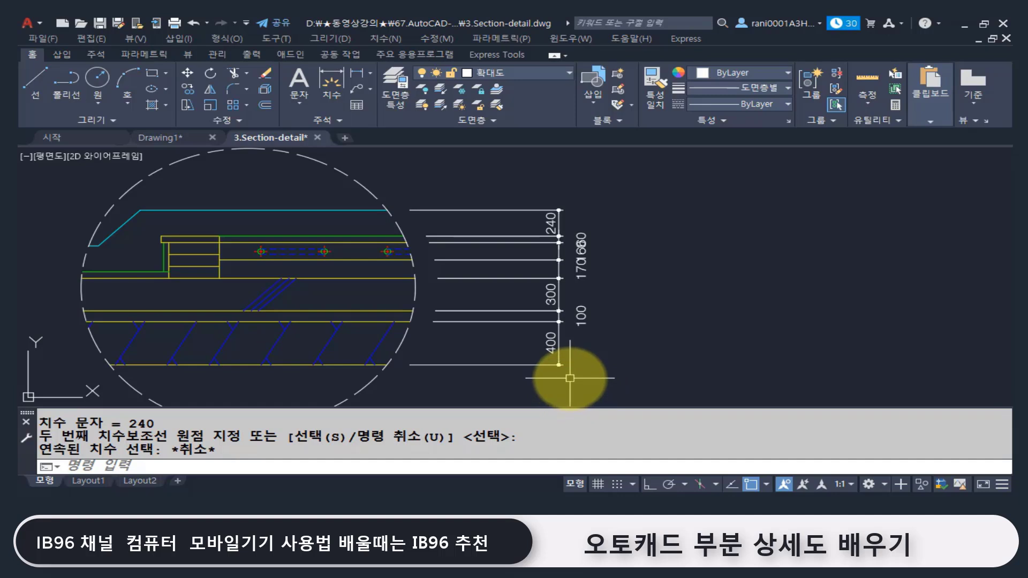
Drag the 170 and 60 dimension texts apart so they stop overlapping
{"action": "scroll", "coordinate": [570, 310], "scroll_direction": "up", "scroll_amount": 8}
{"action": "left_click", "coordinate": [626, 306]}
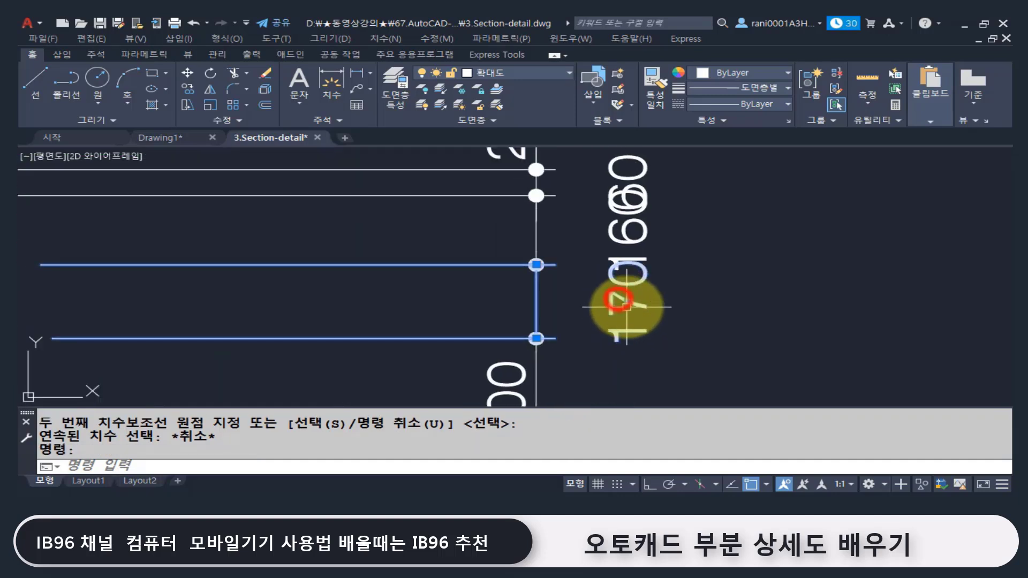
{"action": "left_click", "coordinate": [501, 302]}
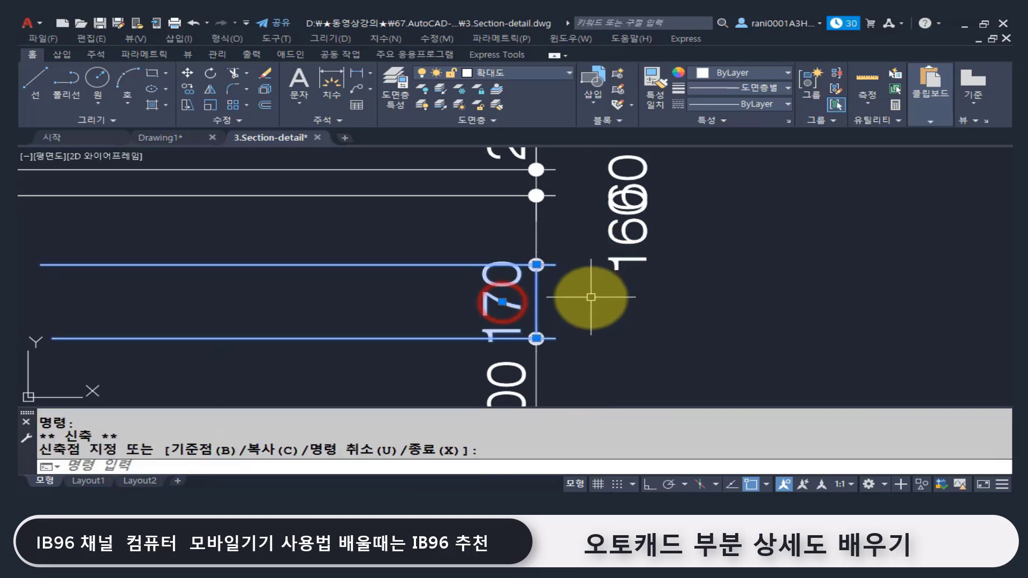
{"action": "middle_click_drag", "start_coordinate": [591, 297], "coordinate": [584, 331]}
{"action": "left_click", "coordinate": [609, 299]}
{"action": "left_click", "coordinate": [493, 263]}
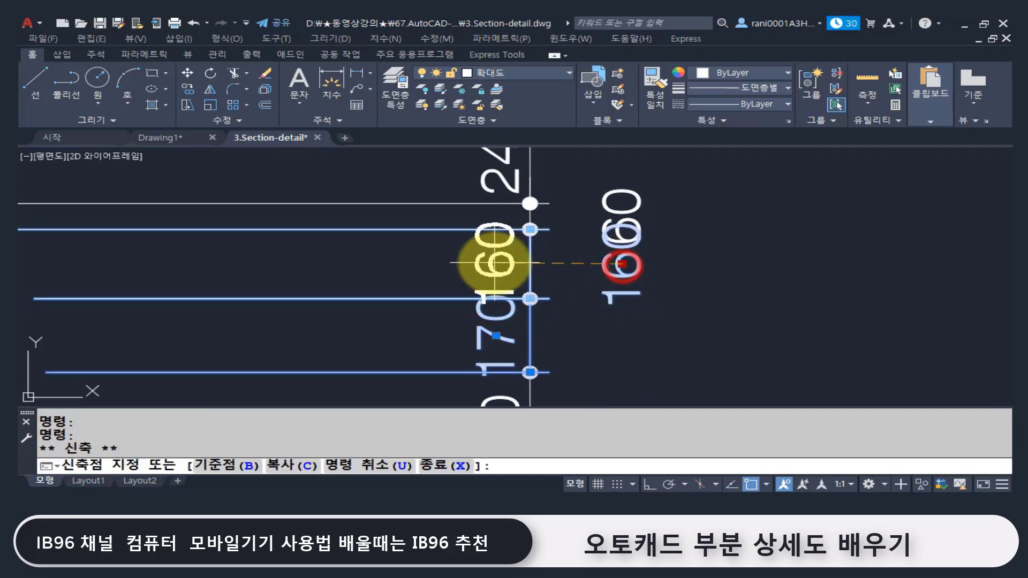
{"action": "left_click", "coordinate": [614, 259]}
{"action": "middle_click_drag", "start_coordinate": [617, 273], "coordinate": [596, 285]}
{"action": "key", "text": "Escape"}
Reposition the 60 and 100 texts just right of the vertical dimension chain
{"action": "left_click", "coordinate": [606, 235]}
{"action": "scroll", "coordinate": [594, 289], "scroll_direction": "up", "scroll_amount": 1}
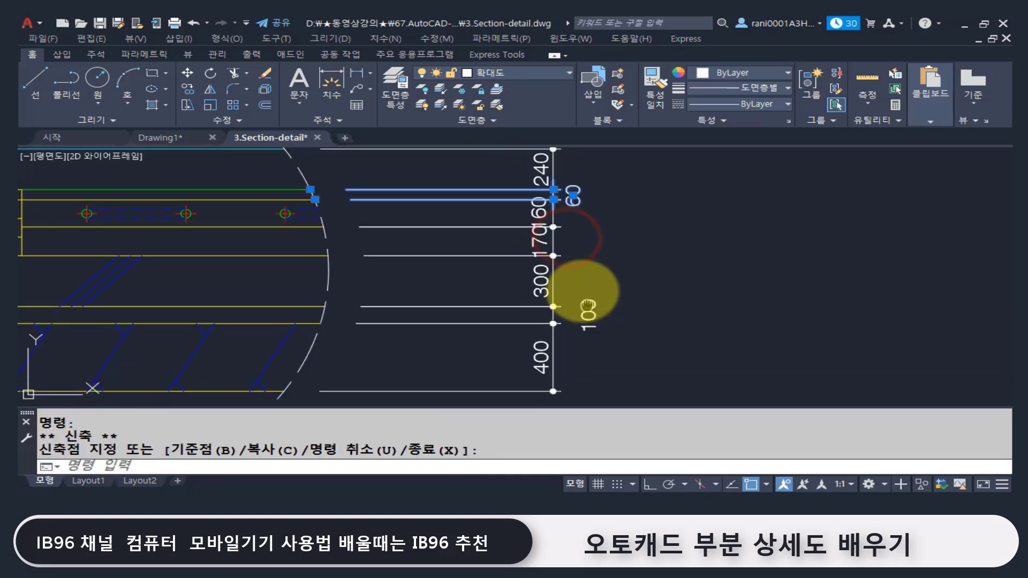
{"action": "key", "text": "Escape"}
{"action": "scroll", "coordinate": [586, 292], "scroll_direction": "up", "scroll_amount": 3}
{"action": "scroll", "coordinate": [581, 290], "scroll_direction": "up", "scroll_amount": 2}
{"action": "left_click", "coordinate": [580, 290]}
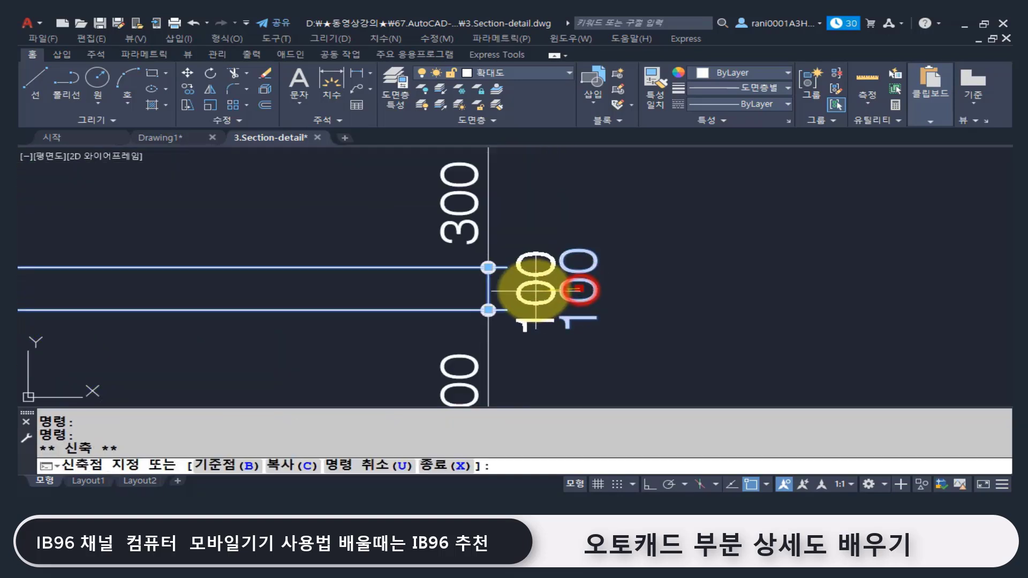
{"action": "scroll", "coordinate": [573, 298], "scroll_direction": "down", "scroll_amount": 2}
{"action": "scroll", "coordinate": [596, 340], "scroll_direction": "down", "scroll_amount": 1}
{"action": "middle_click_drag", "start_coordinate": [611, 342], "coordinate": [619, 340]}
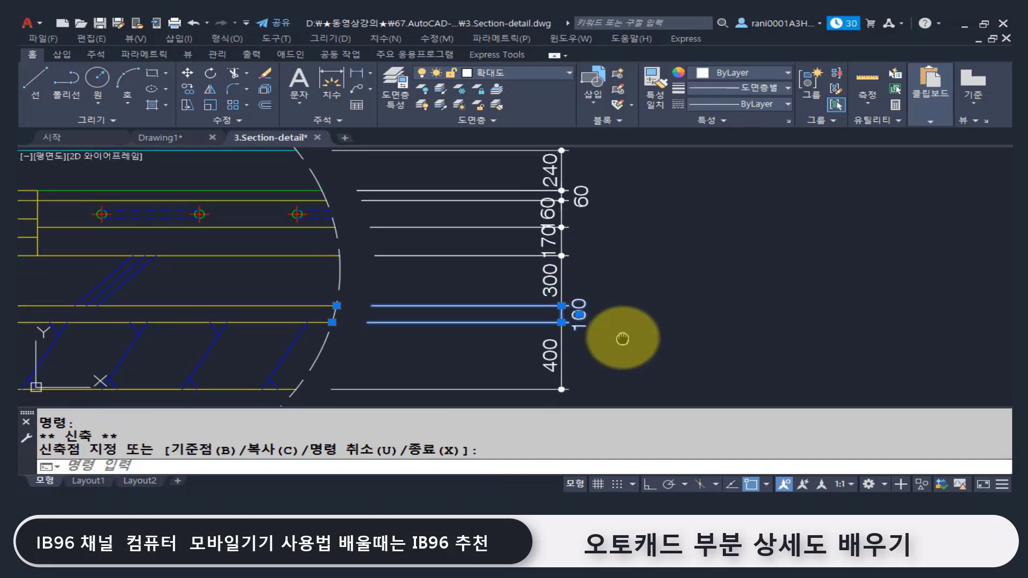
{"action": "key", "text": "Escape"}
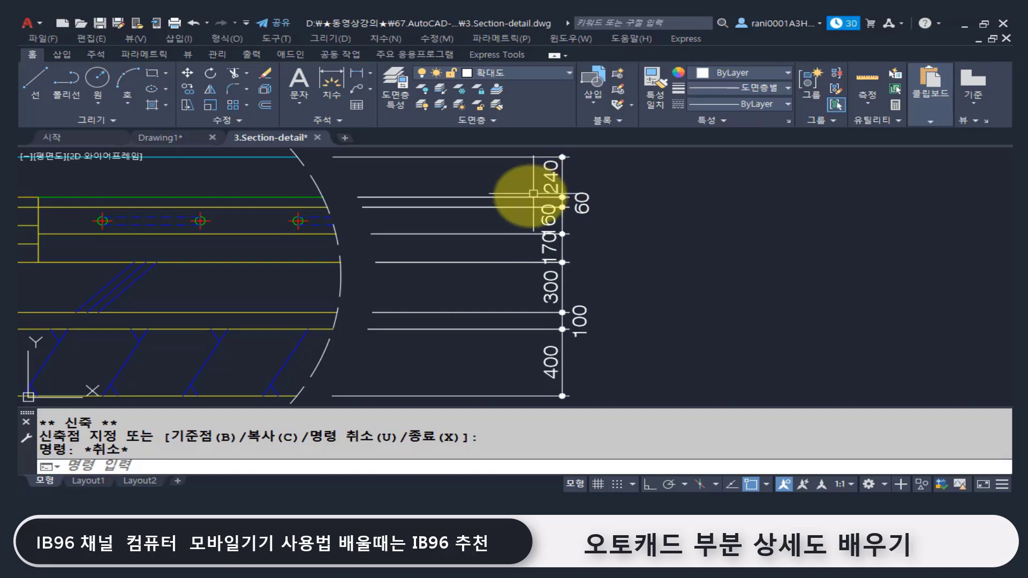
{"action": "scroll", "coordinate": [527, 199], "scroll_direction": "down", "scroll_amount": 5}
{"action": "scroll", "coordinate": [299, 282], "scroll_direction": "up", "scroll_amount": 4}
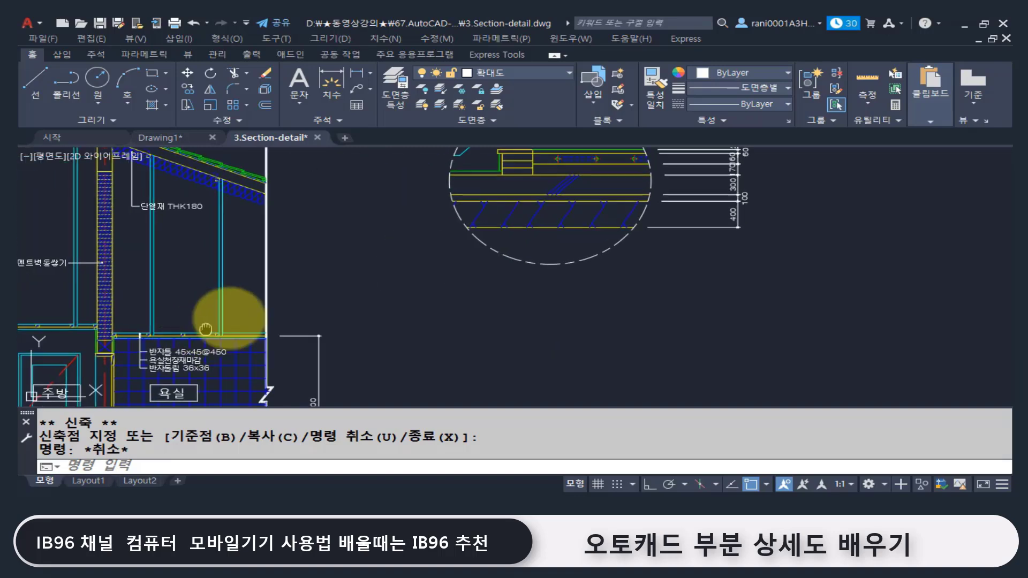
{"action": "scroll", "coordinate": [382, 303], "scroll_direction": "up", "scroll_amount": 2}
{"action": "scroll", "coordinate": [539, 218], "scroll_direction": "up", "scroll_amount": 2}
{"action": "scroll", "coordinate": [298, 321], "scroll_direction": "up", "scroll_amount": 2}
{"action": "scroll", "coordinate": [321, 332], "scroll_direction": "up", "scroll_amount": 1}
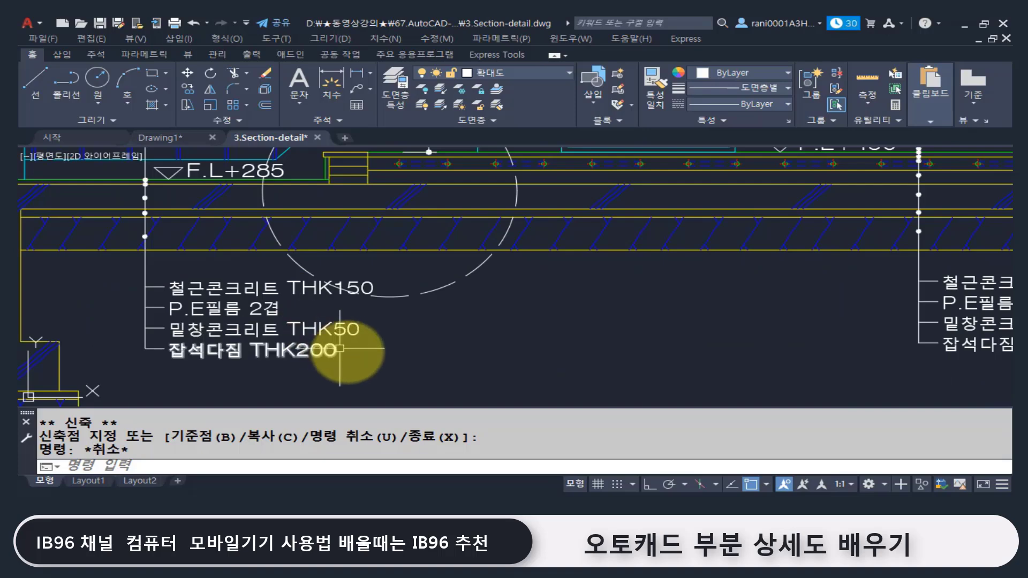
{"action": "middle_click_drag", "start_coordinate": [473, 340], "coordinate": [459, 368]}
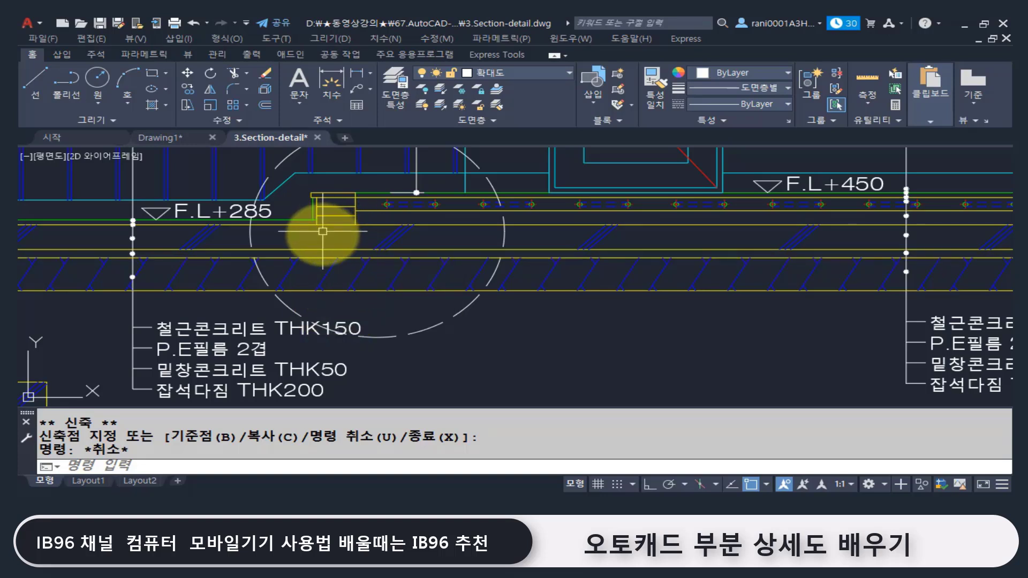
{"action": "scroll", "coordinate": [349, 245], "scroll_direction": "down", "scroll_amount": 3}
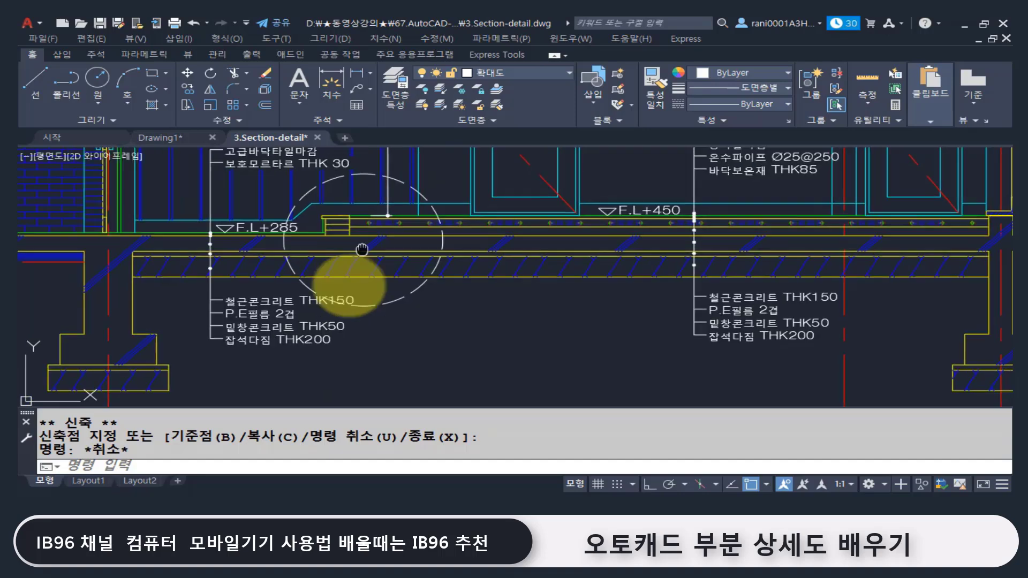
{"action": "middle_click_drag", "start_coordinate": [345, 308], "coordinate": [586, 289]}
{"action": "scroll", "coordinate": [585, 289], "scroll_direction": "up", "scroll_amount": 2}
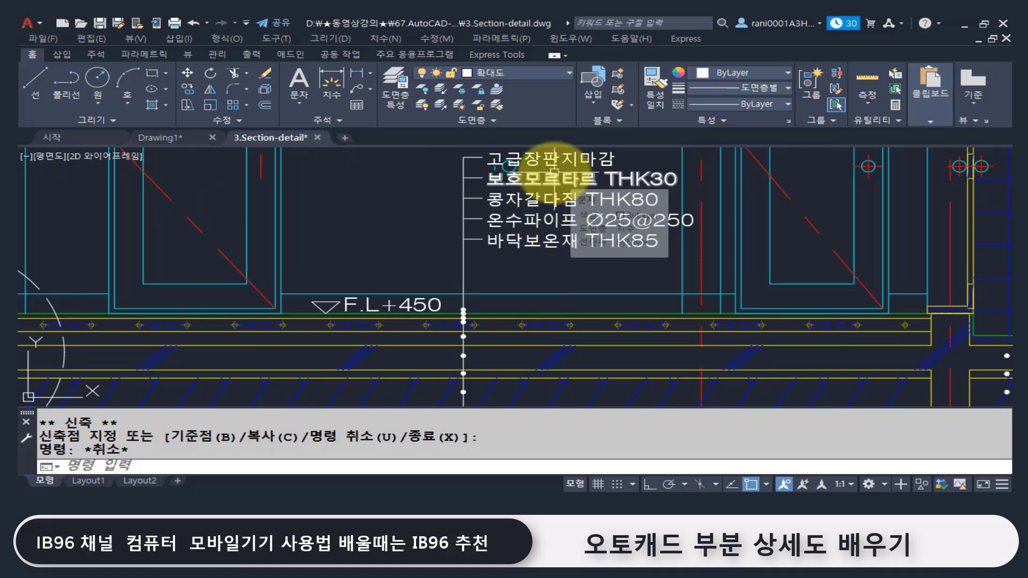
{"action": "middle_click_drag", "start_coordinate": [500, 347], "coordinate": [501, 274]}
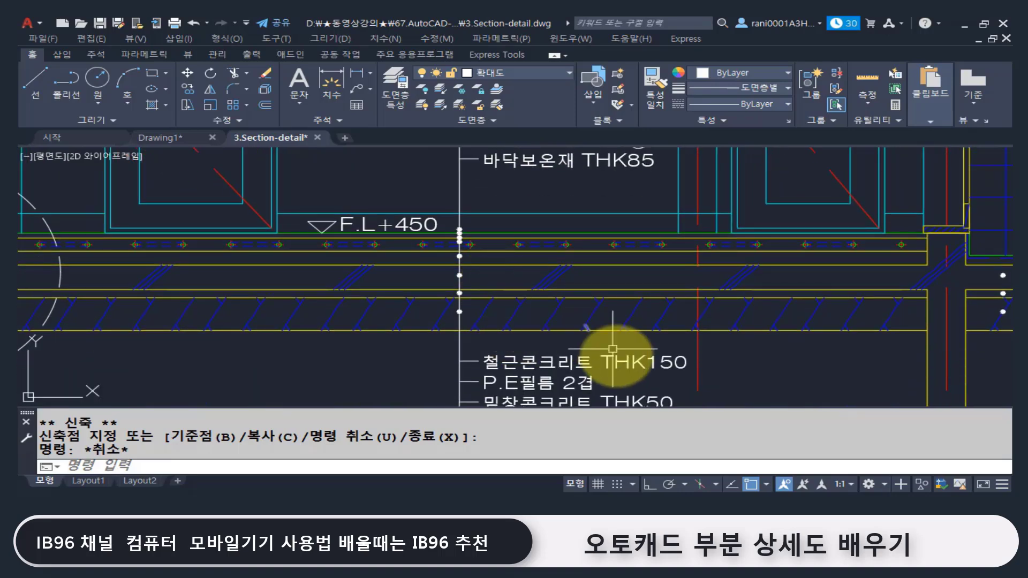
{"action": "middle_click_drag", "start_coordinate": [601, 343], "coordinate": [602, 265]}
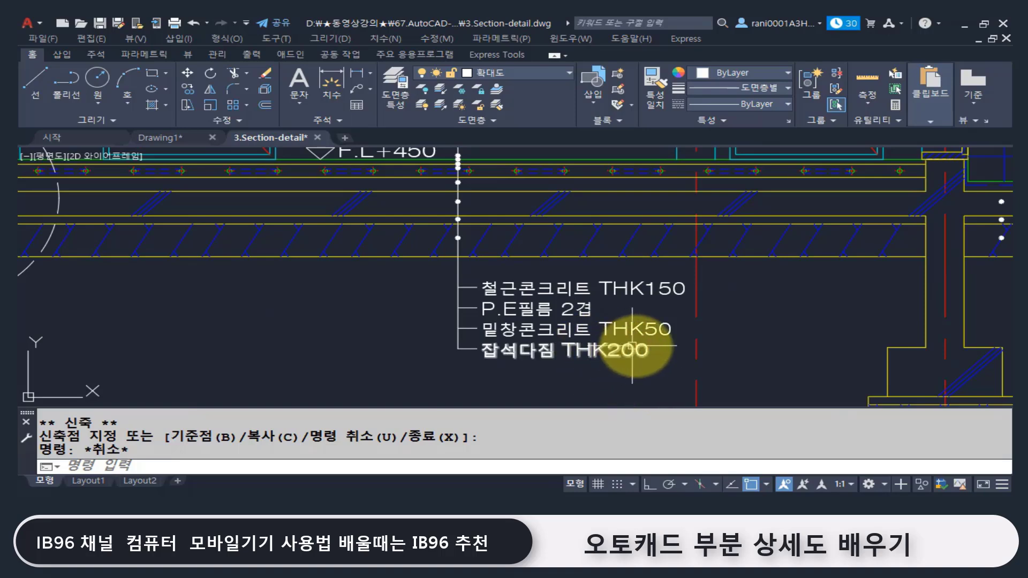
{"action": "scroll", "coordinate": [654, 306], "scroll_direction": "down", "scroll_amount": 2}
{"action": "scroll", "coordinate": [532, 268], "scroll_direction": "down", "scroll_amount": 3}
{"action": "scroll", "coordinate": [505, 248], "scroll_direction": "down", "scroll_amount": 3}
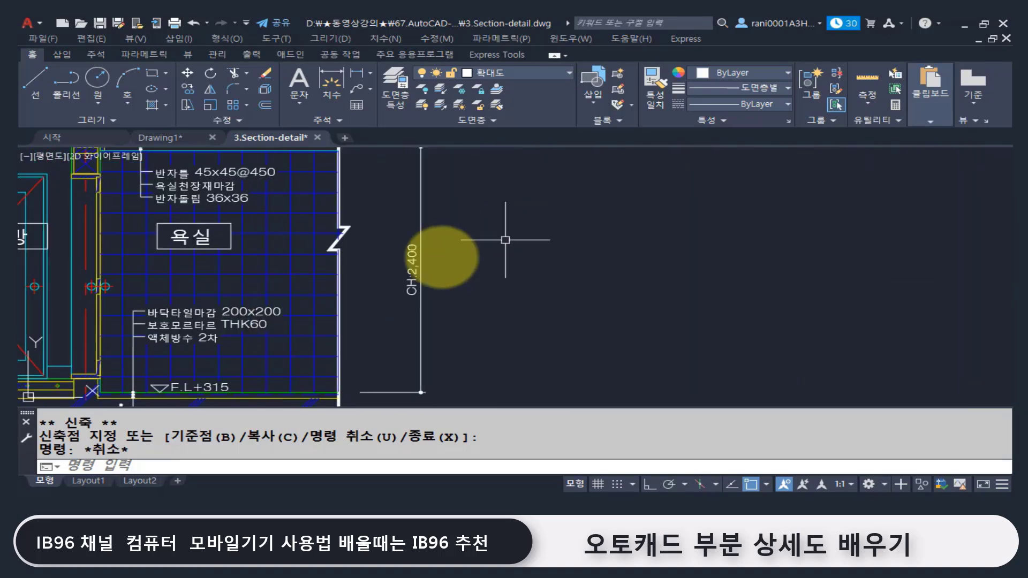
{"action": "scroll", "coordinate": [523, 229], "scroll_direction": "down", "scroll_amount": 2}
{"action": "middle_click_drag", "start_coordinate": [523, 229], "coordinate": [494, 258]}
{"action": "scroll", "coordinate": [509, 217], "scroll_direction": "up", "scroll_amount": 5}
{"action": "scroll", "coordinate": [500, 345], "scroll_direction": "up", "scroll_amount": 3}
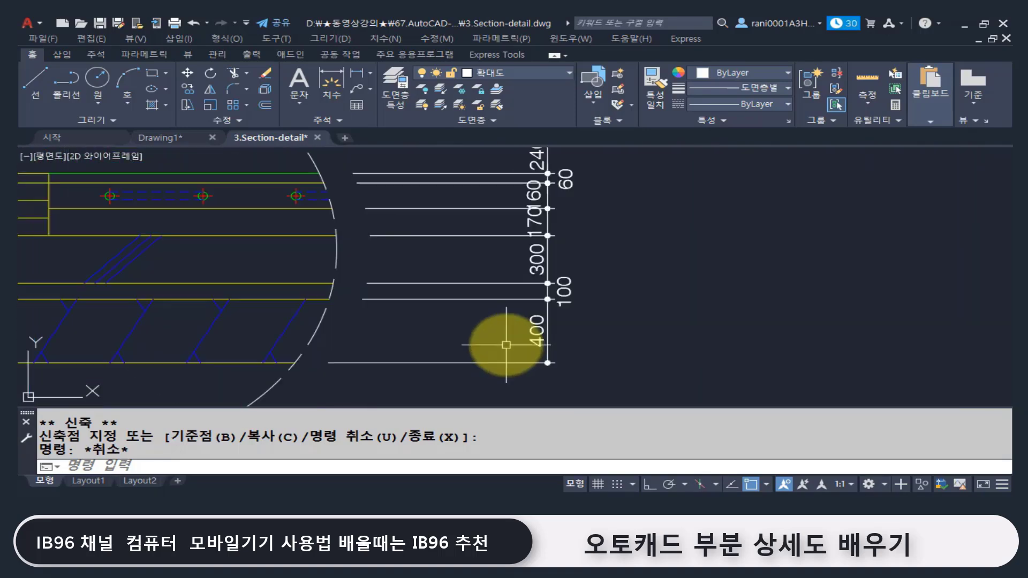
{"action": "scroll", "coordinate": [532, 356], "scroll_direction": "up", "scroll_amount": 1}
{"action": "scroll", "coordinate": [548, 351], "scroll_direction": "down", "scroll_amount": 1}
{"action": "middle_click_drag", "start_coordinate": [548, 351], "coordinate": [562, 360]}
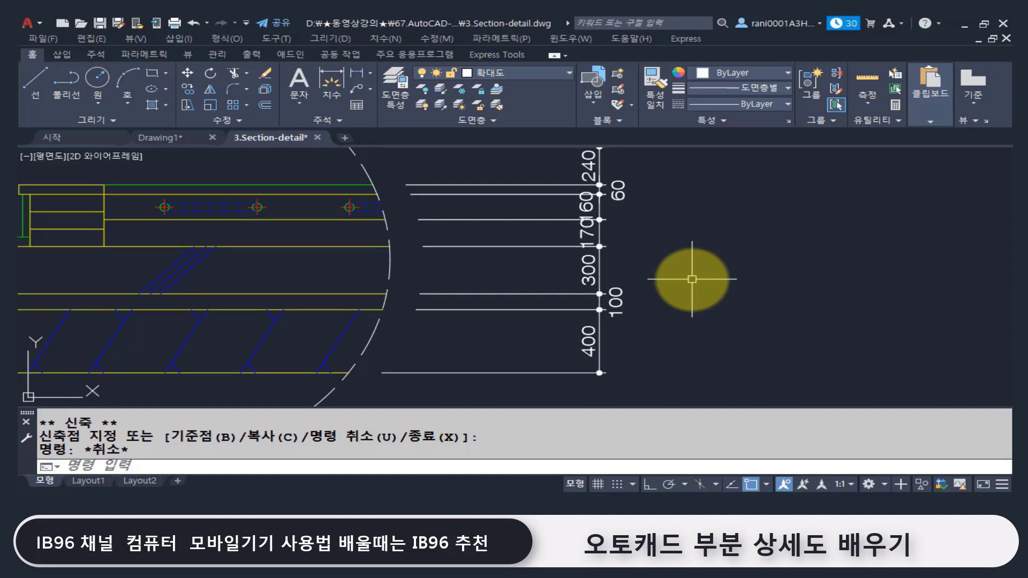
{"action": "scroll", "coordinate": [423, 322], "scroll_direction": "down", "scroll_amount": 2}
{"action": "type", "text": "D"}
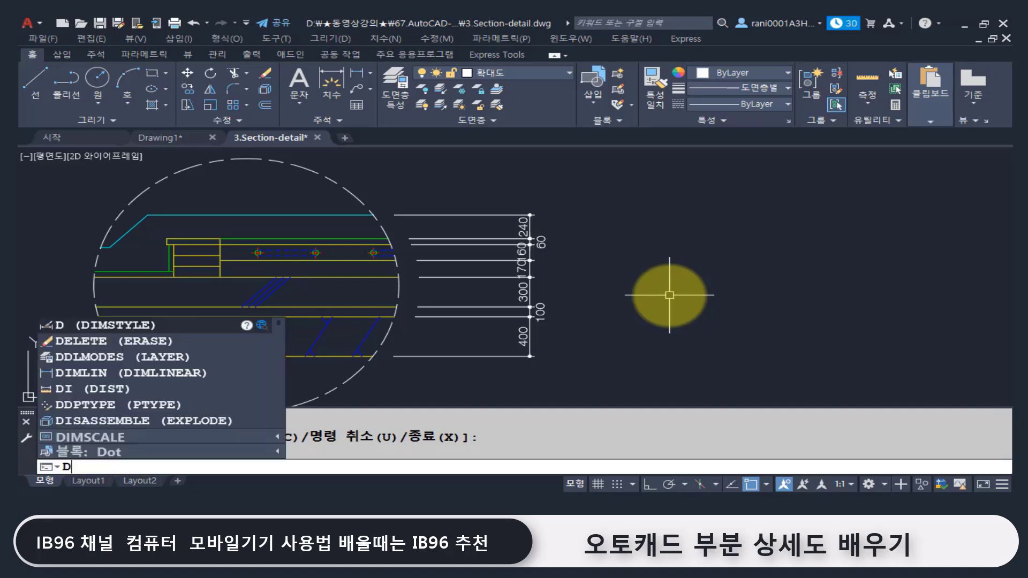
Compare the 단면 and 시험용 dimension styles, then start a new style from 단면
{"action": "key", "text": "Return"}
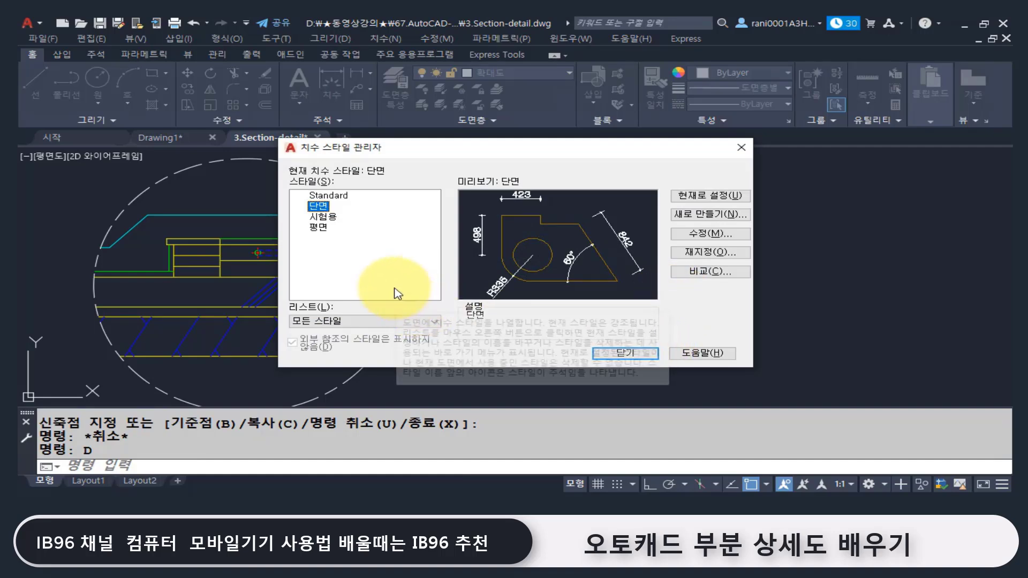
{"action": "left_click", "coordinate": [319, 206]}
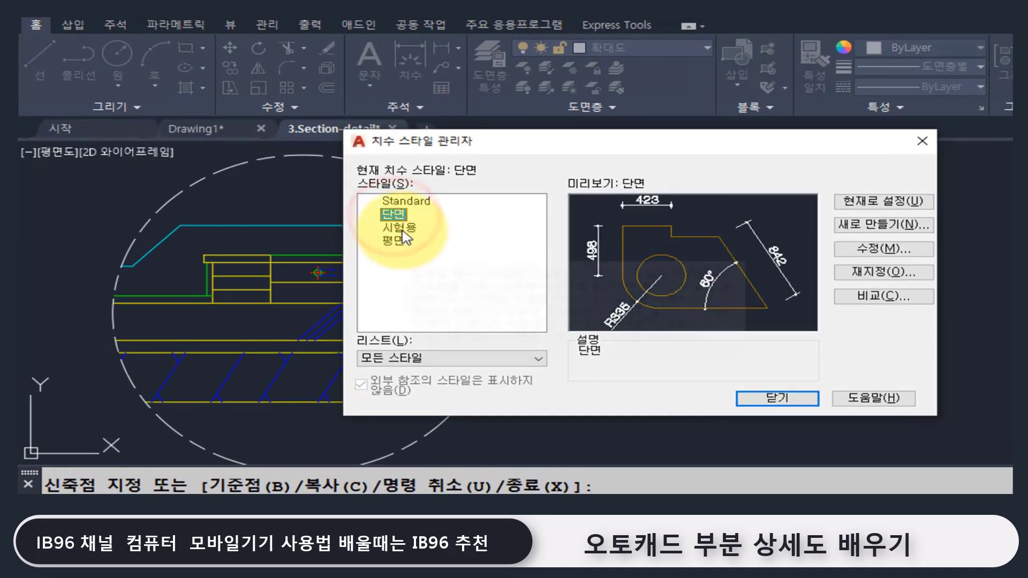
{"action": "left_click", "coordinate": [393, 226]}
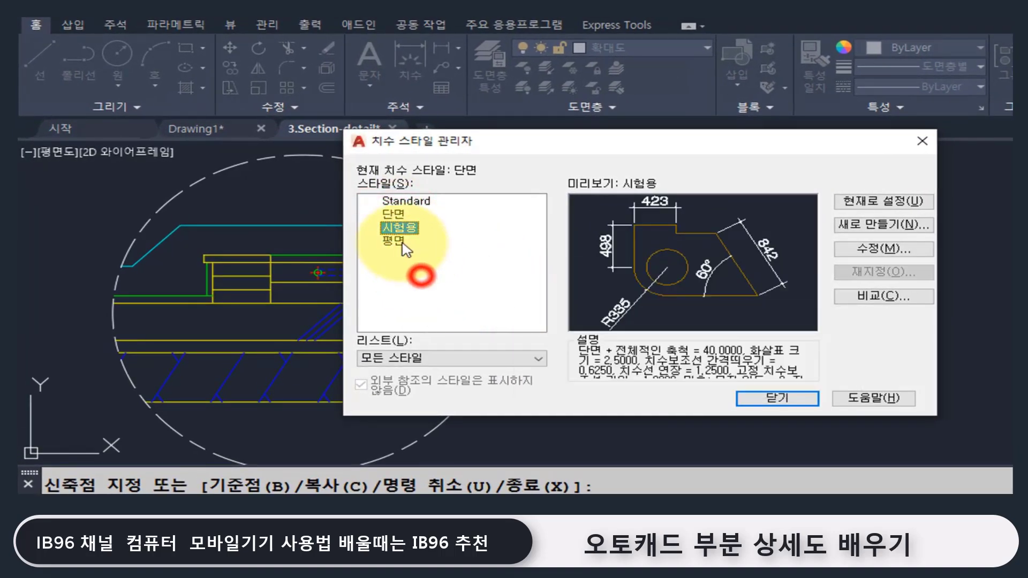
{"action": "left_click", "coordinate": [399, 225]}
{"action": "left_click", "coordinate": [397, 215]}
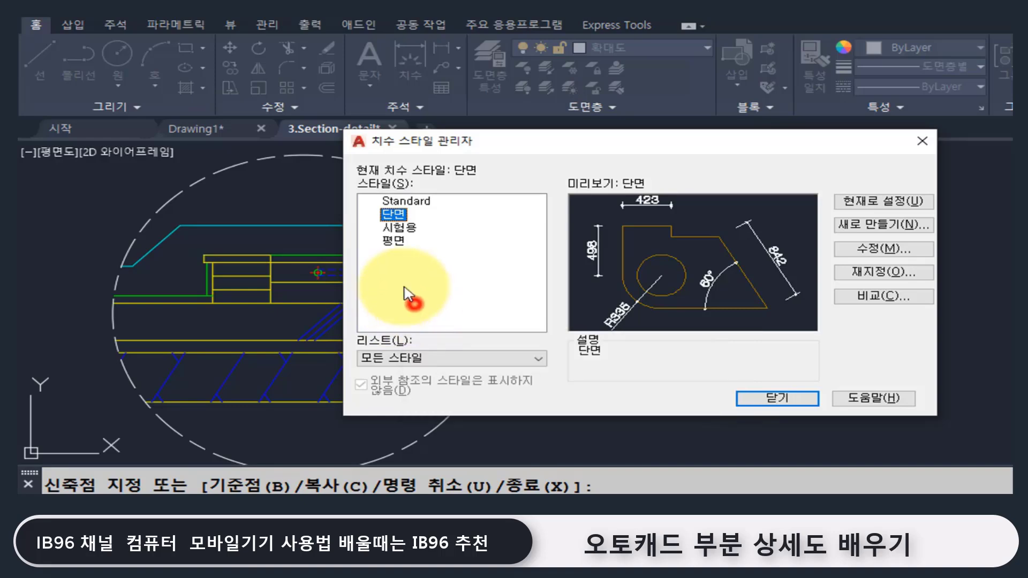
{"action": "left_click", "coordinate": [421, 306]}
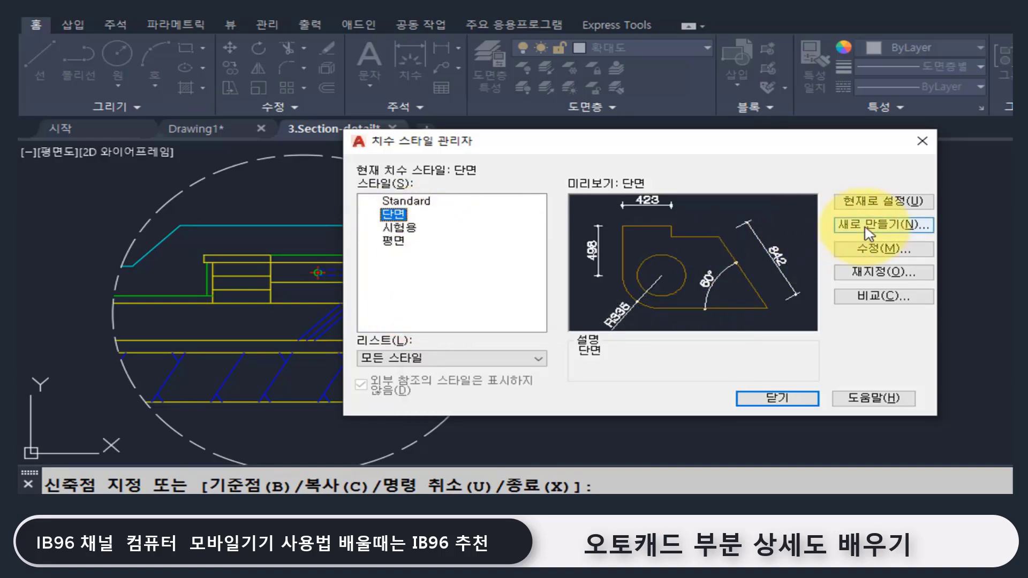
{"action": "left_click", "coordinate": [880, 225]}
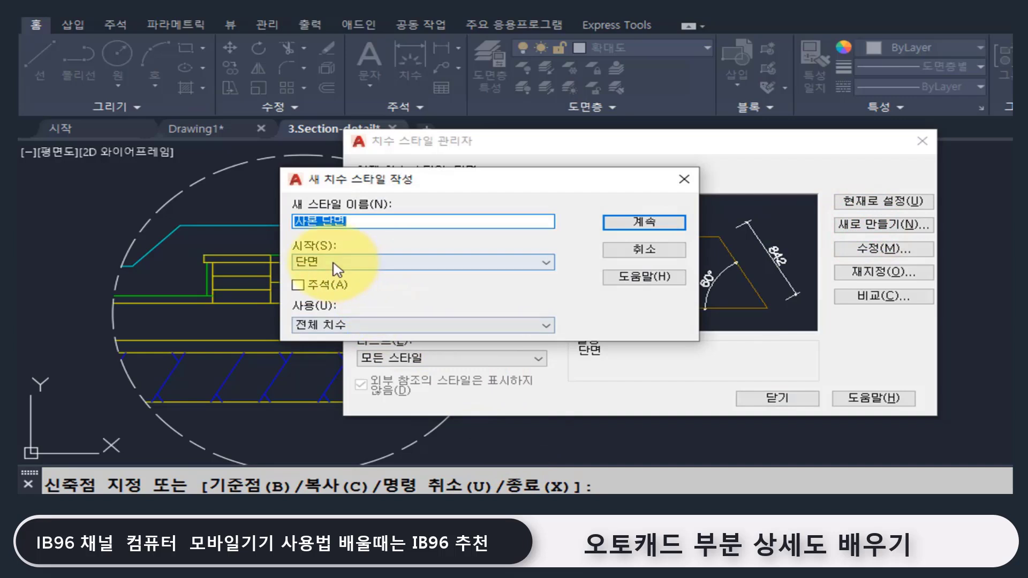
{"action": "mouse_move", "coordinate": [338, 263]}
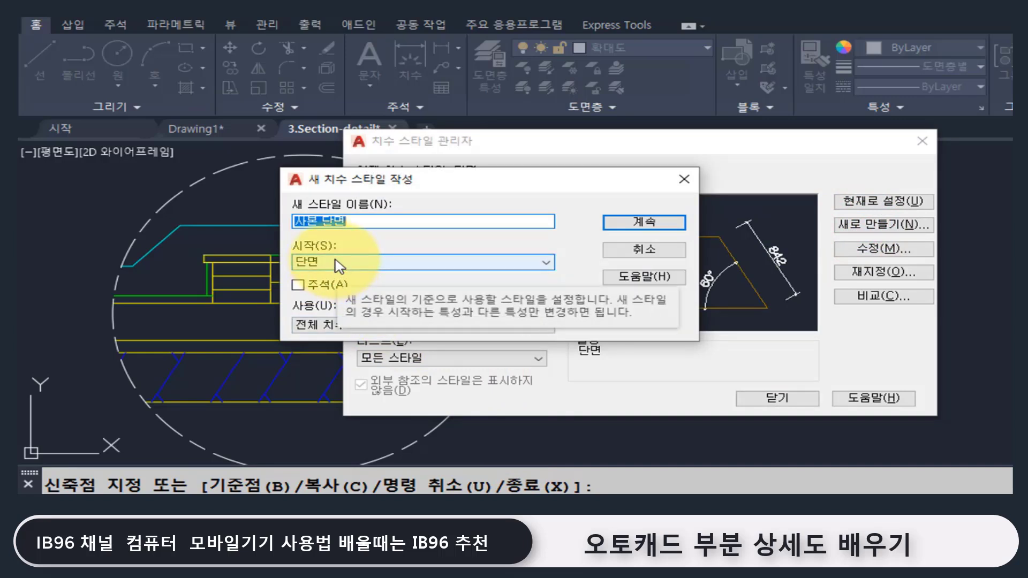
Name the new dimension style 단면X2, based on 단면, and continue to its settings
{"action": "type", "text": "eksal"}
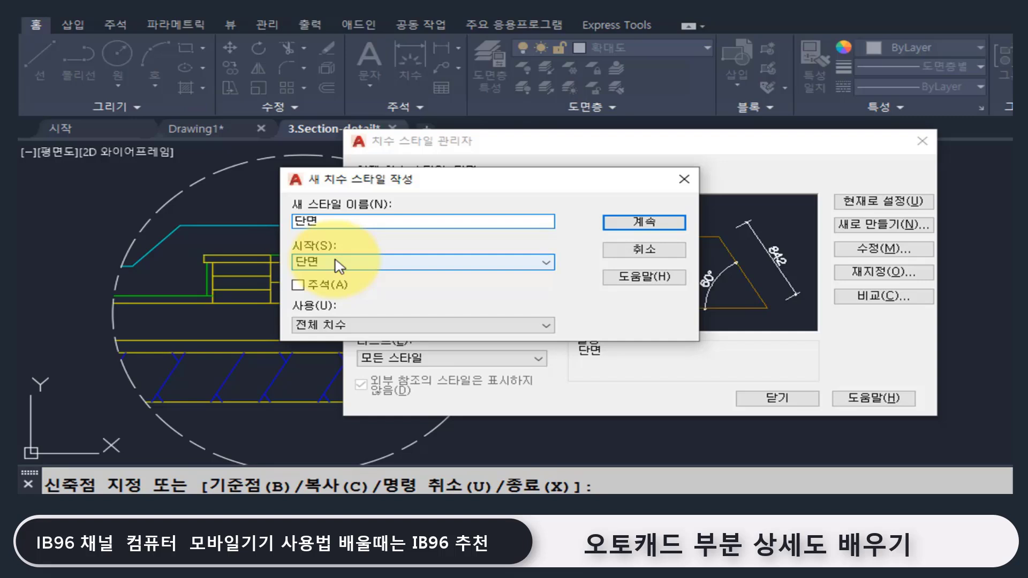
{"action": "type", "text": "2"}
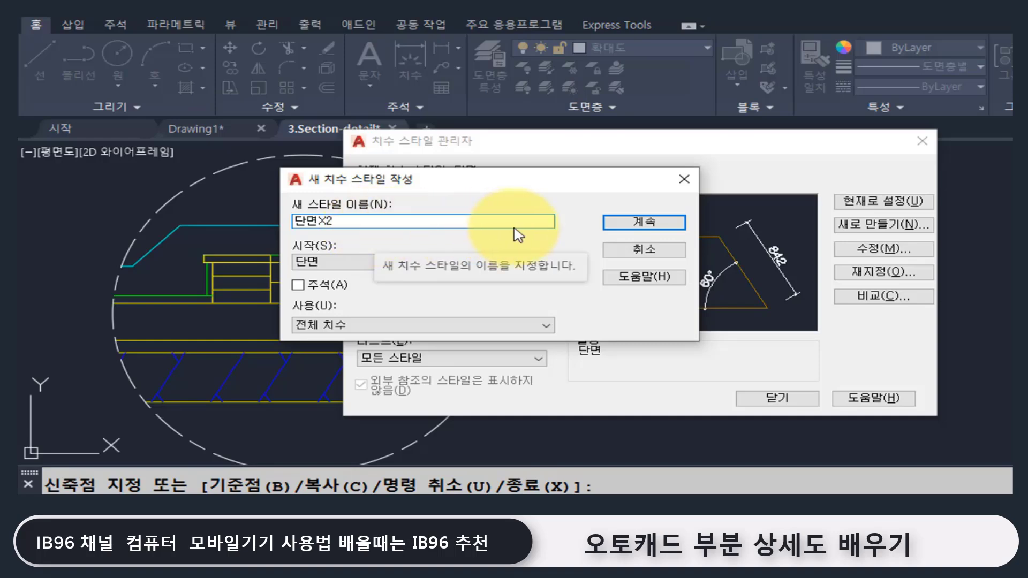
{"action": "left_click", "coordinate": [645, 220]}
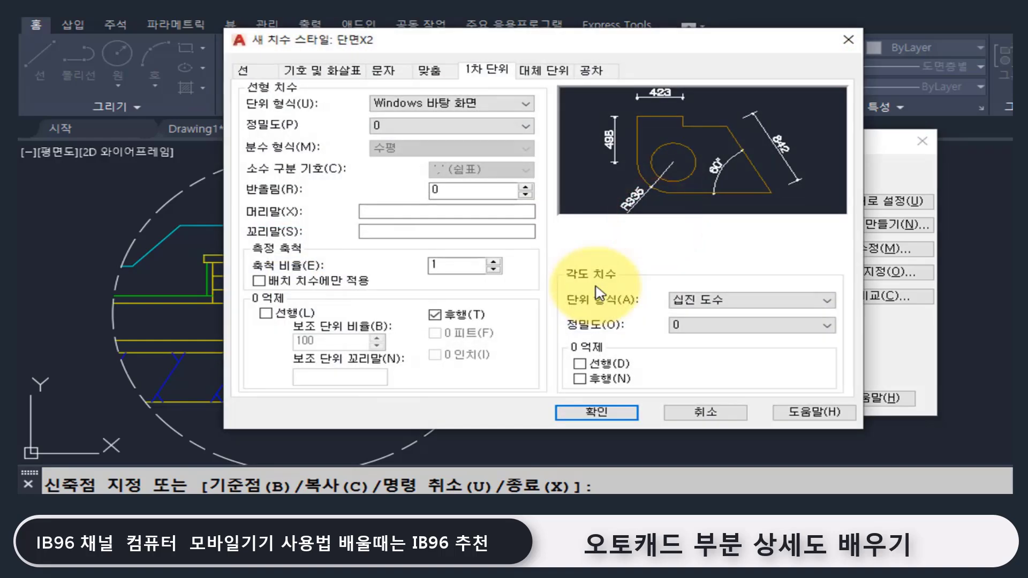
Set 단면X2's measurement scale factor to 1/2, accept it, and close the Dimension Style Manager
{"action": "left_click", "coordinate": [429, 70]}
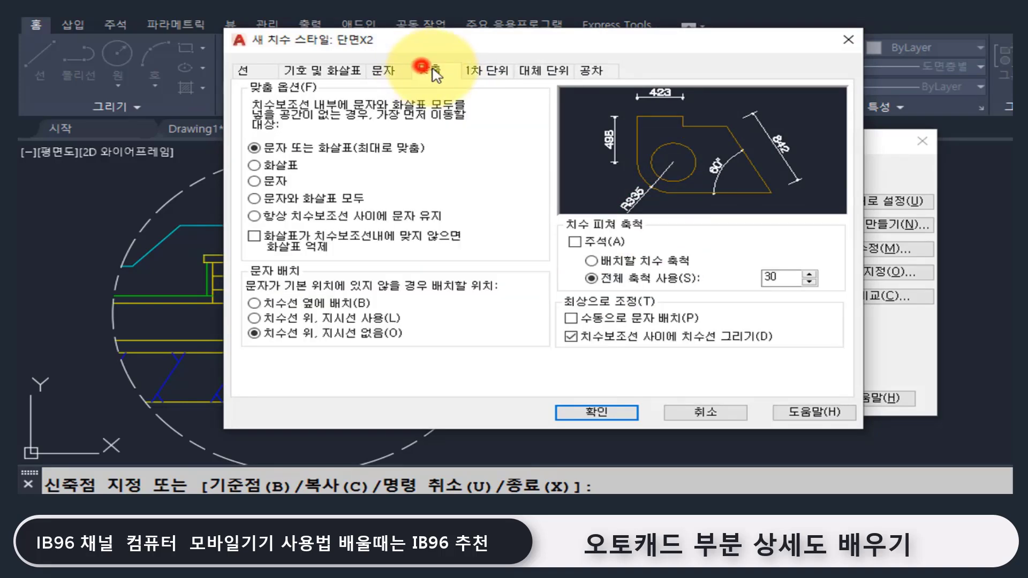
{"action": "left_click", "coordinate": [486, 69]}
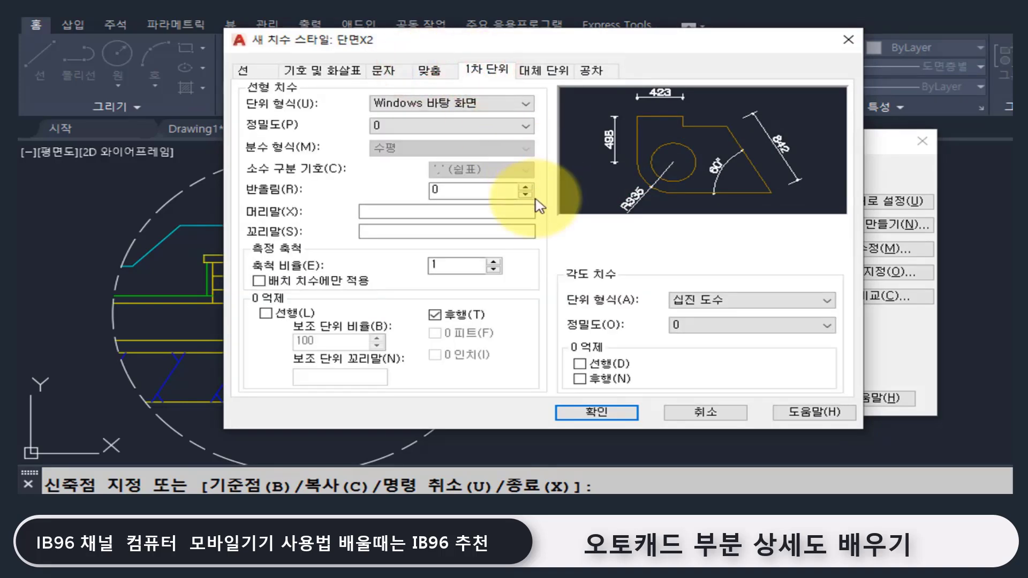
{"action": "double_click", "coordinate": [436, 264]}
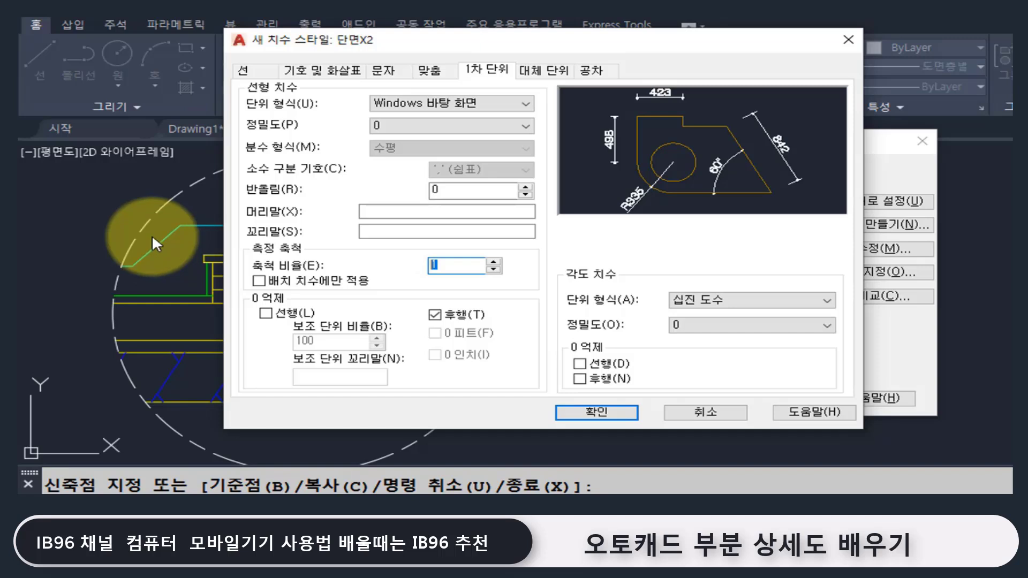
{"action": "type", "text": "1"}
{"action": "type", "text": "/2"}
{"action": "key", "text": "BackSpace"}
{"action": "type", "text": "3"}
{"action": "key", "text": "BackSpace"}
{"action": "type", "text": "4"}
{"action": "key", "text": "BackSpace"}
{"action": "type", "text": "1/"}
{"action": "type", "text": "2"}
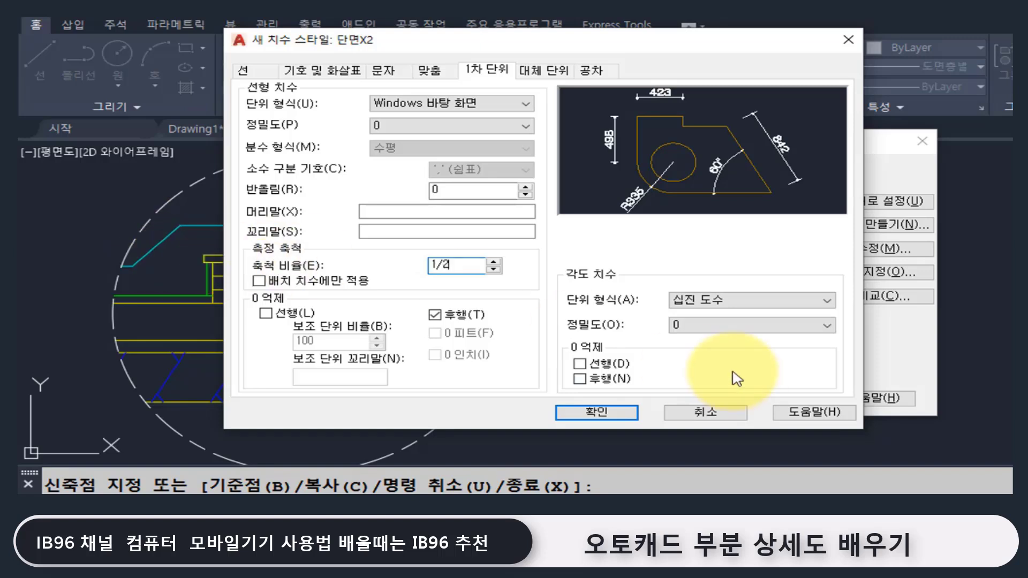
{"action": "left_click", "coordinate": [586, 413]}
{"action": "left_click", "coordinate": [776, 397]}
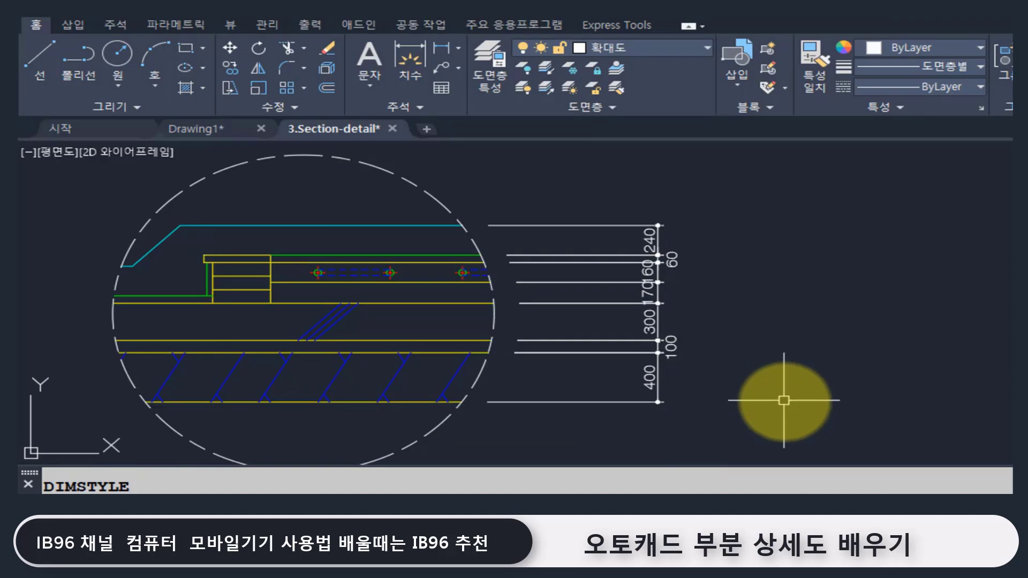
Make 단면 the current dimension style in the Dimension Style Manager
{"action": "left_click", "coordinate": [117, 25]}
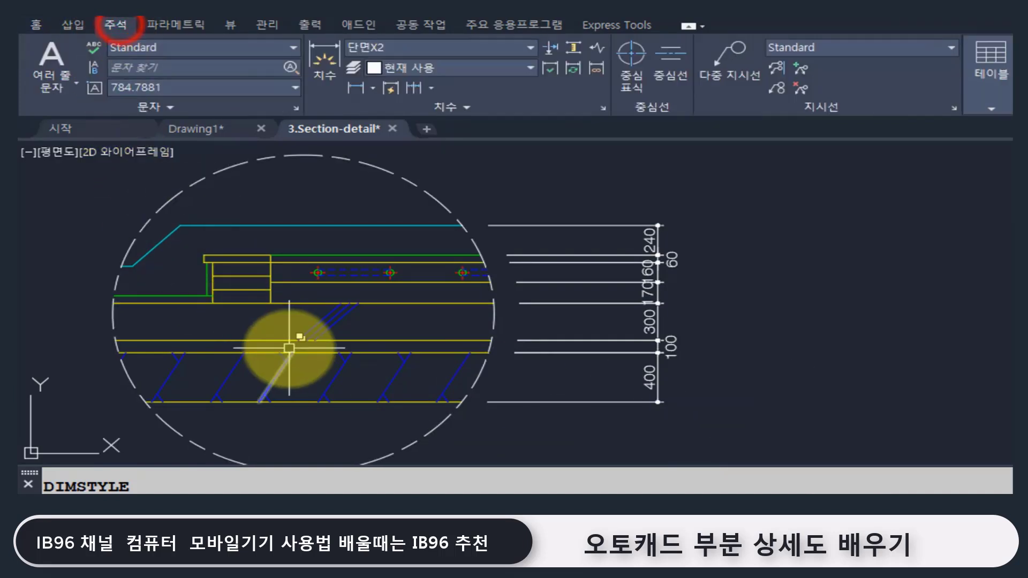
{"action": "left_click", "coordinate": [520, 49]}
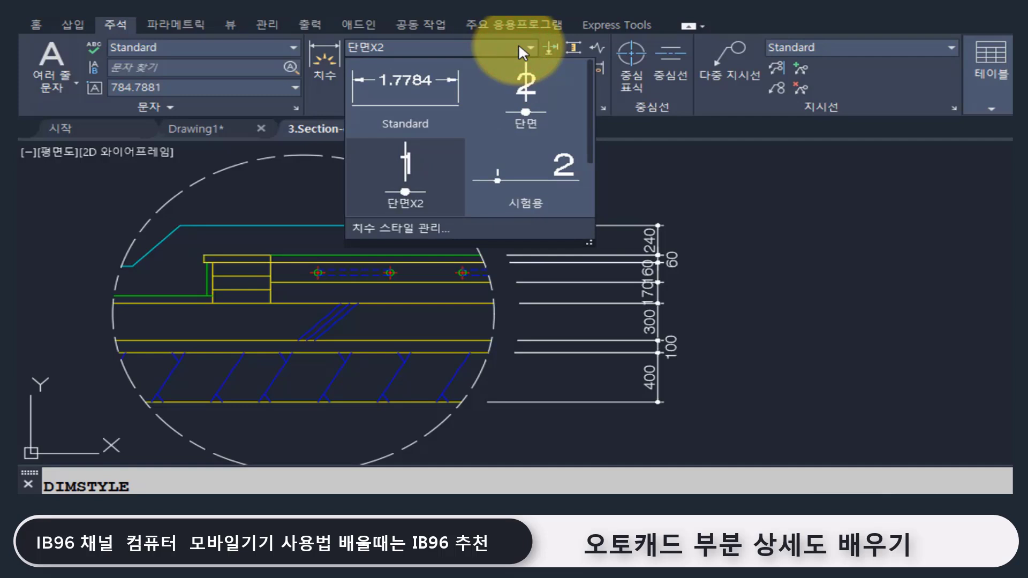
{"action": "left_click", "coordinate": [518, 43]}
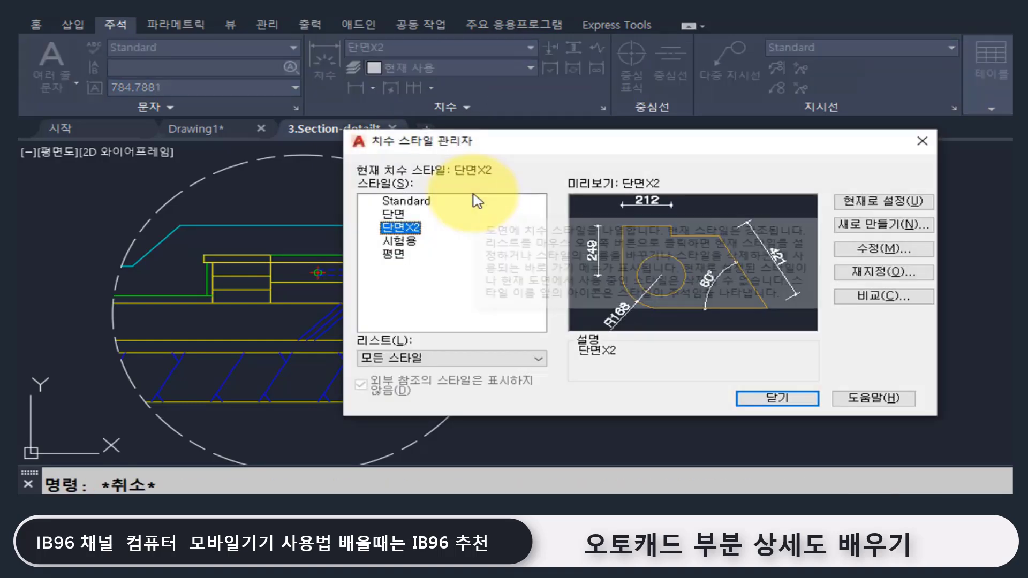
{"action": "left_click", "coordinate": [396, 214]}
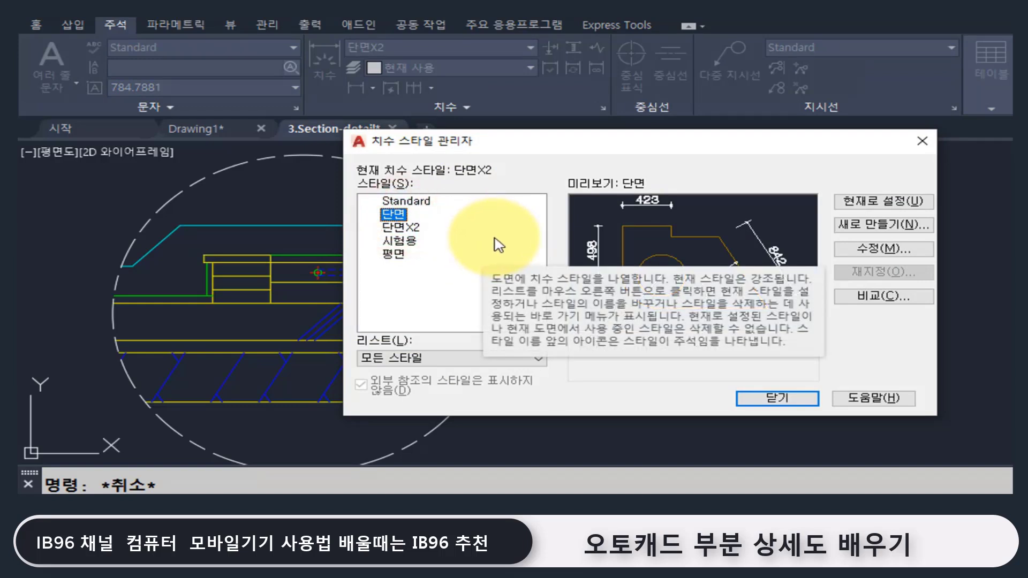
{"action": "left_click", "coordinate": [870, 202]}
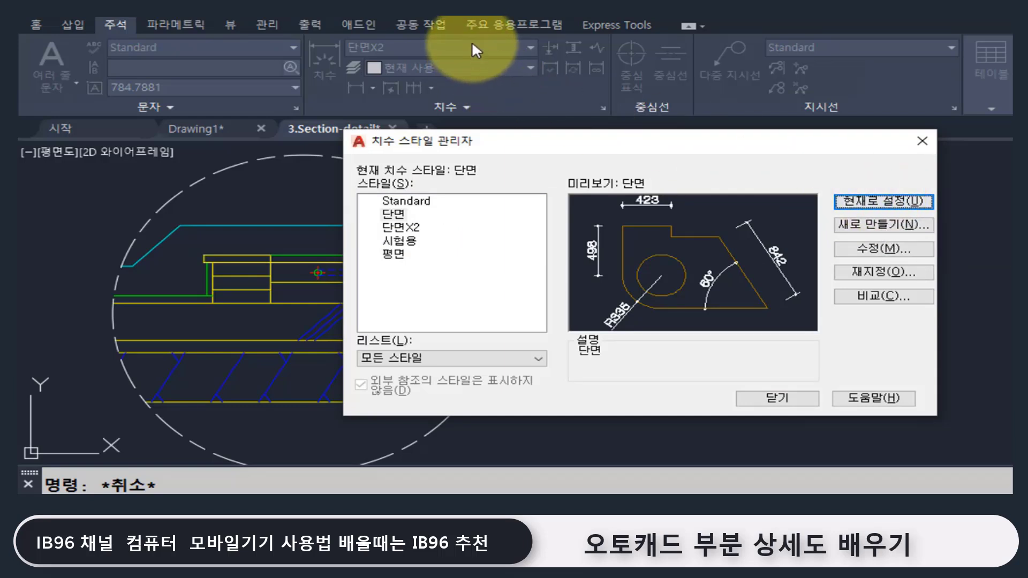
{"action": "left_click", "coordinate": [749, 398]}
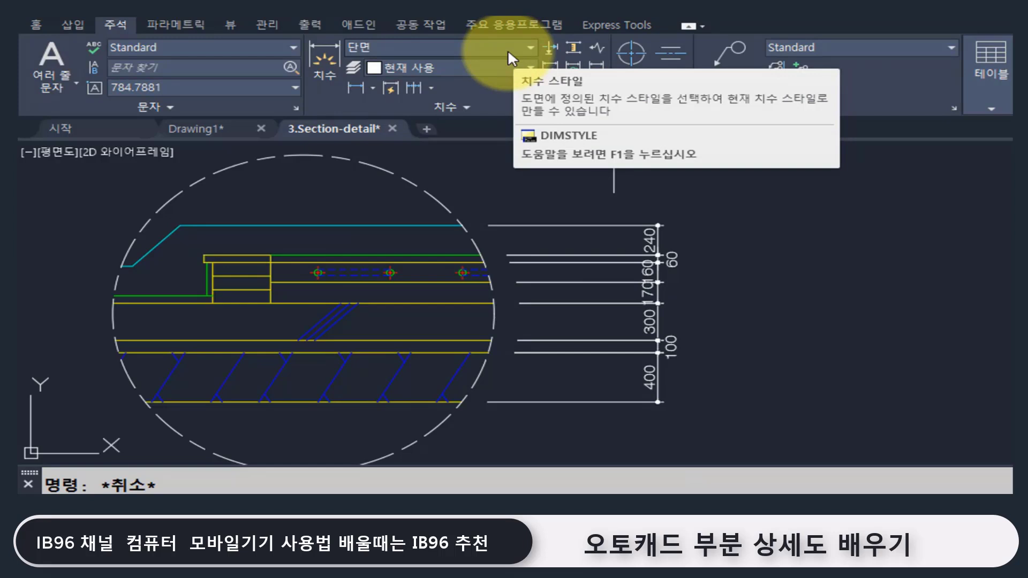
Switch the enlarged detail's dimensions to the 단면X2 style
{"action": "left_click", "coordinate": [699, 436]}
{"action": "left_click", "coordinate": [616, 208]}
{"action": "type", "text": "d"}
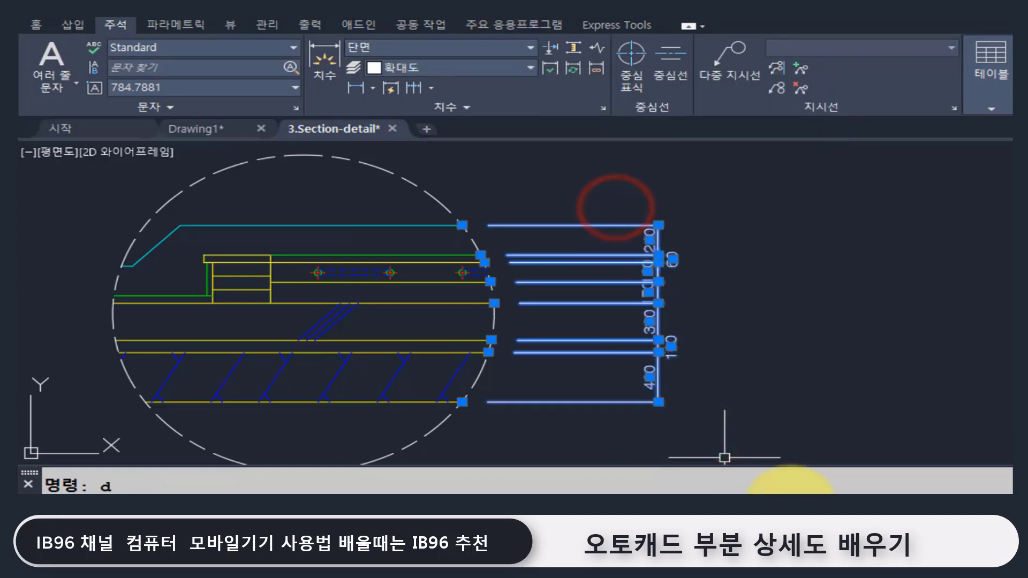
{"action": "left_click", "coordinate": [471, 47]}
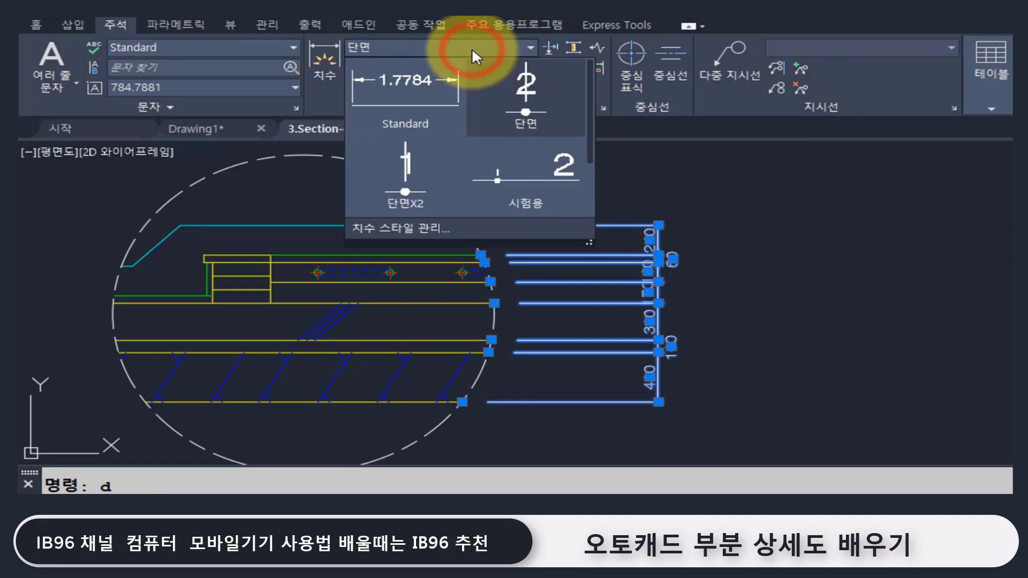
{"action": "left_click", "coordinate": [411, 188]}
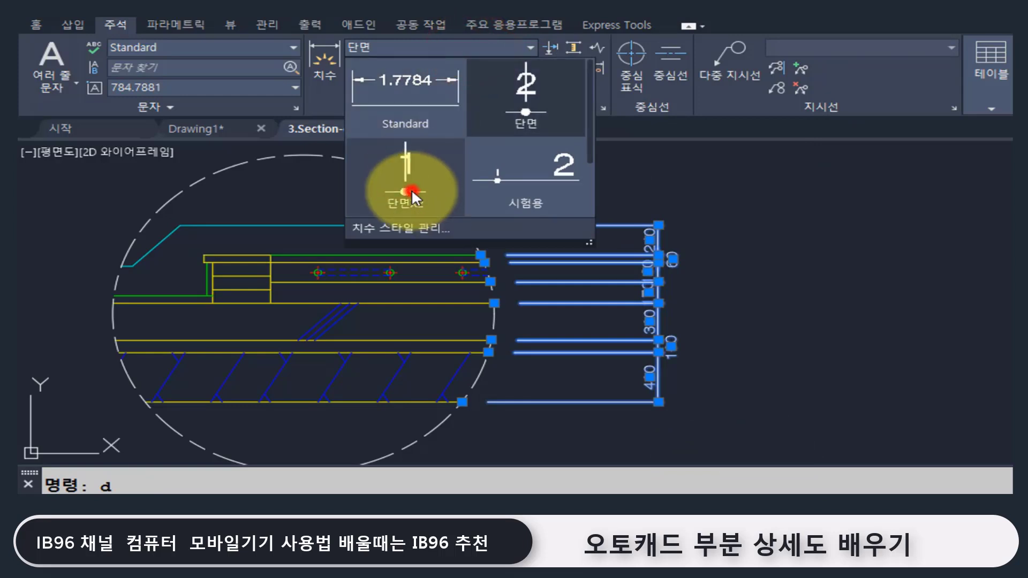
{"action": "key", "text": "Return"}
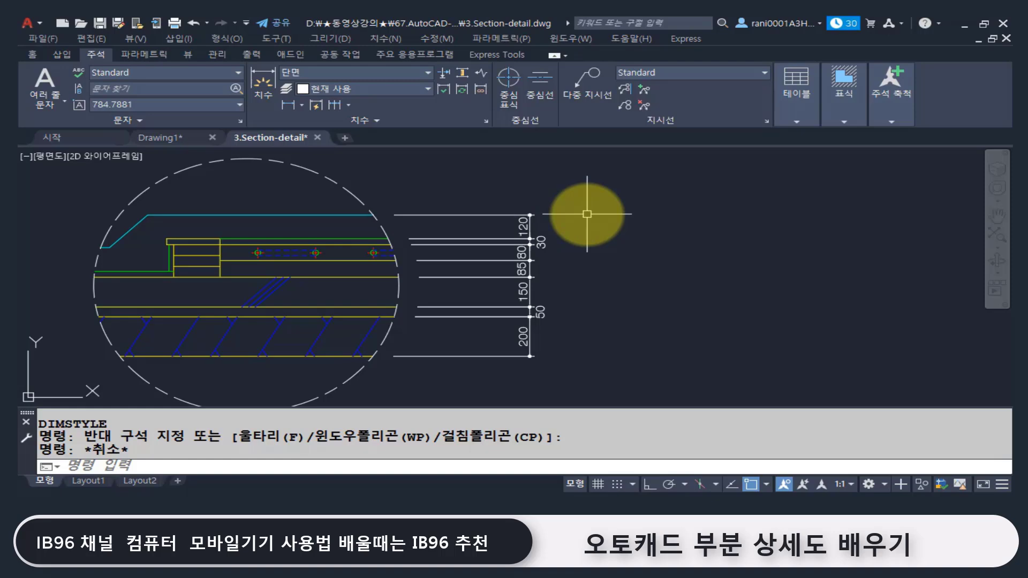
Zoom out to the whole section, then zoom and pan to the F.L+285 slab detail circle
{"action": "scroll", "coordinate": [587, 214], "scroll_direction": "down", "scroll_amount": 2}
{"action": "scroll", "coordinate": [516, 294], "scroll_direction": "down", "scroll_amount": 3}
{"action": "mouse_move", "coordinate": [493, 310]}
{"action": "middle_mouse_down"}
{"action": "mouse_move", "coordinate": [597, 253]}
{"action": "mouse_move", "coordinate": [599, 264]}
{"action": "middle_mouse_up"}
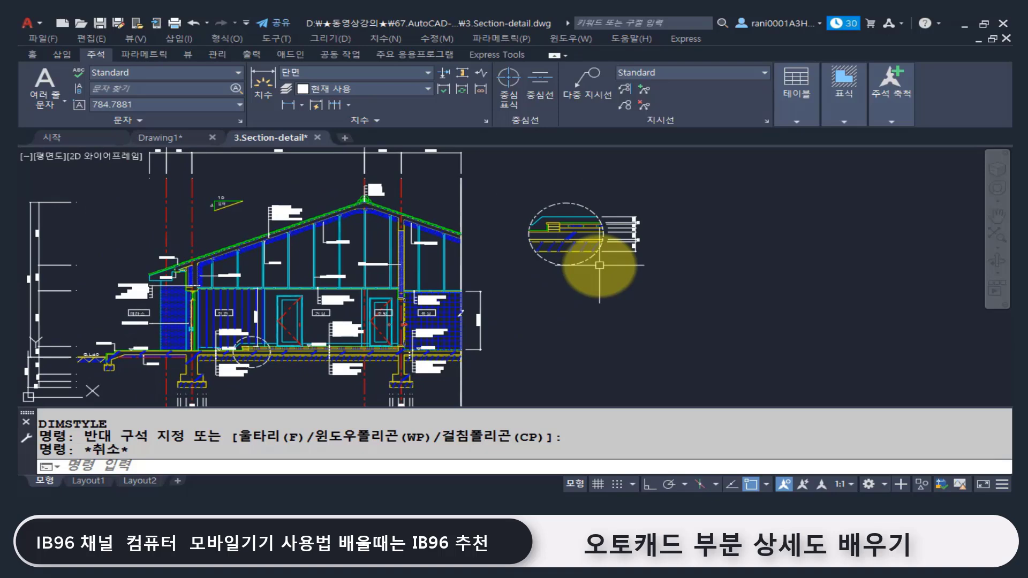
{"action": "scroll", "coordinate": [306, 389], "scroll_direction": "up", "scroll_amount": 4}
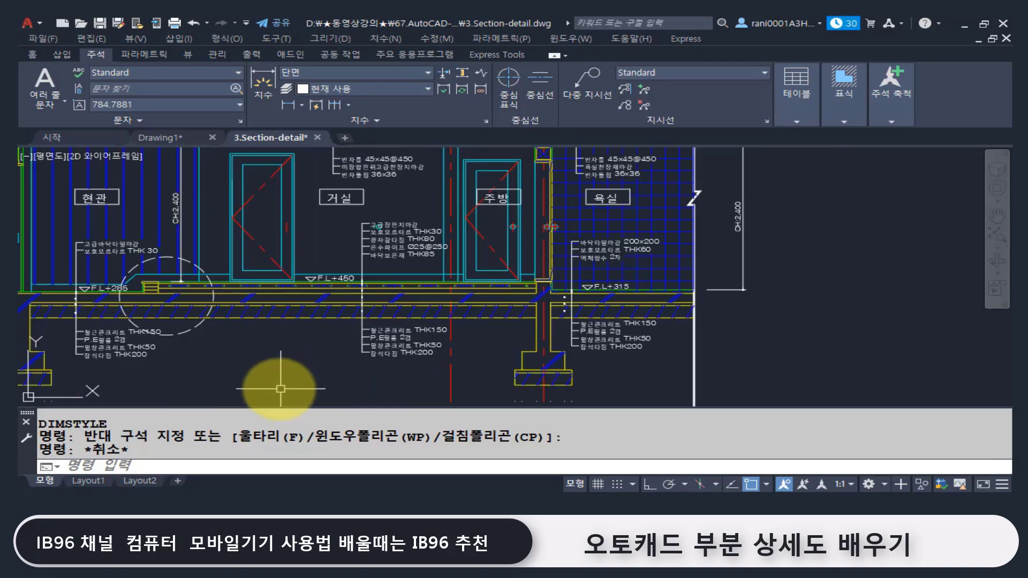
{"action": "scroll", "coordinate": [220, 327], "scroll_direction": "down", "scroll_amount": 4}
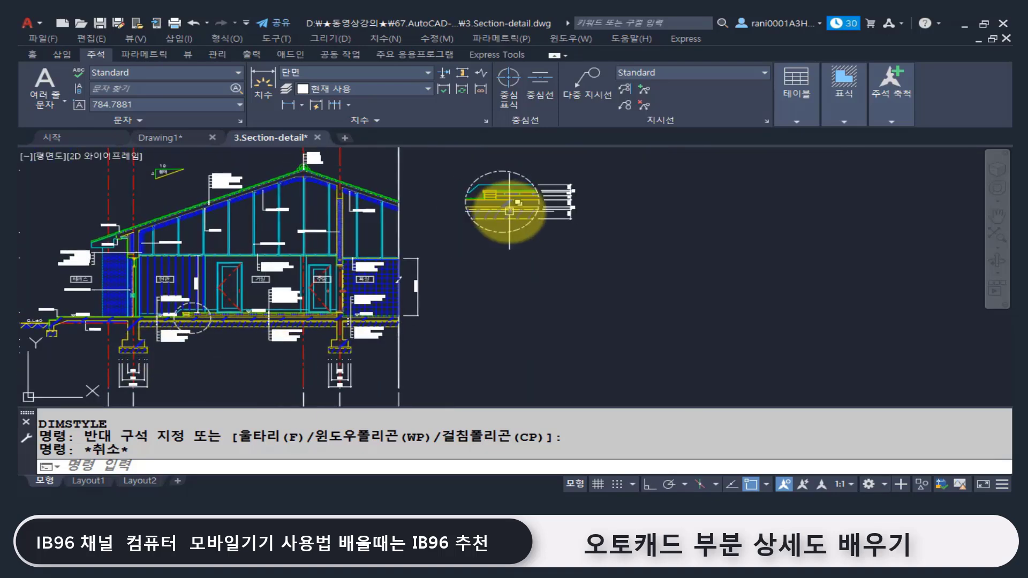
{"action": "scroll", "coordinate": [264, 294], "scroll_direction": "up", "scroll_amount": 3}
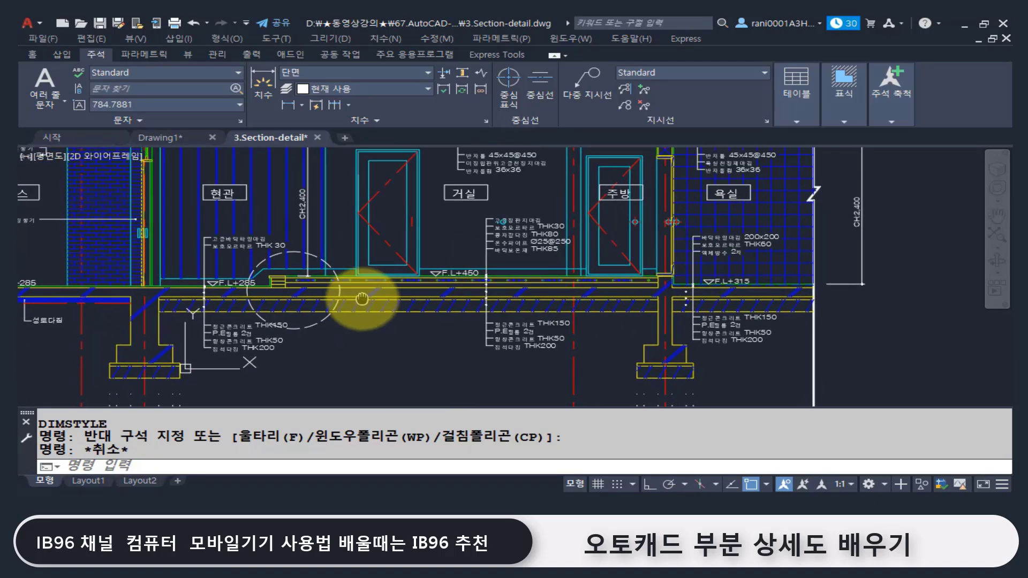
{"action": "scroll", "coordinate": [302, 334], "scroll_direction": "up", "scroll_amount": 2}
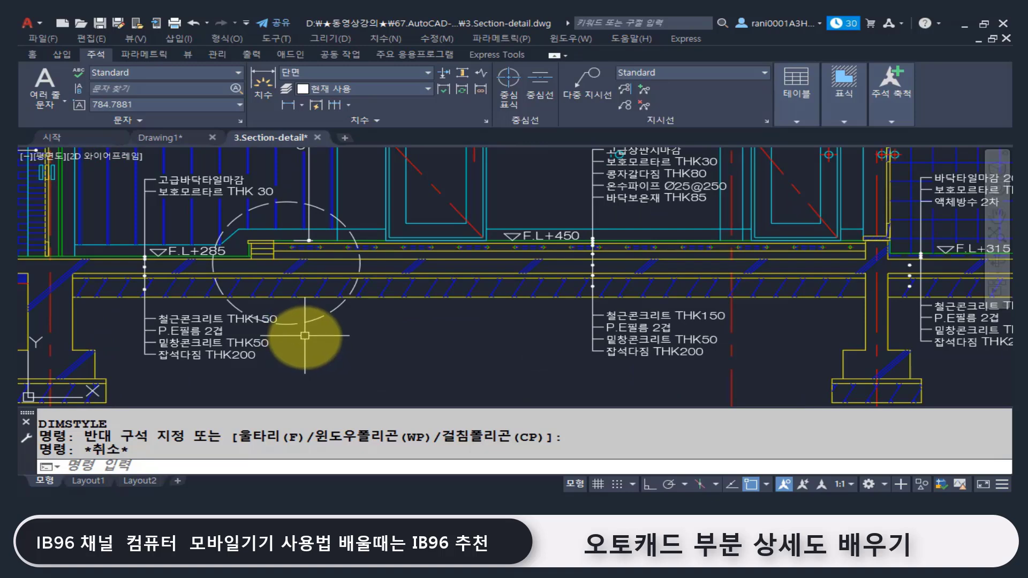
{"action": "scroll", "coordinate": [339, 348], "scroll_direction": "up", "scroll_amount": 2}
{"action": "middle_click_drag", "start_coordinate": [396, 327], "coordinate": [424, 323]}
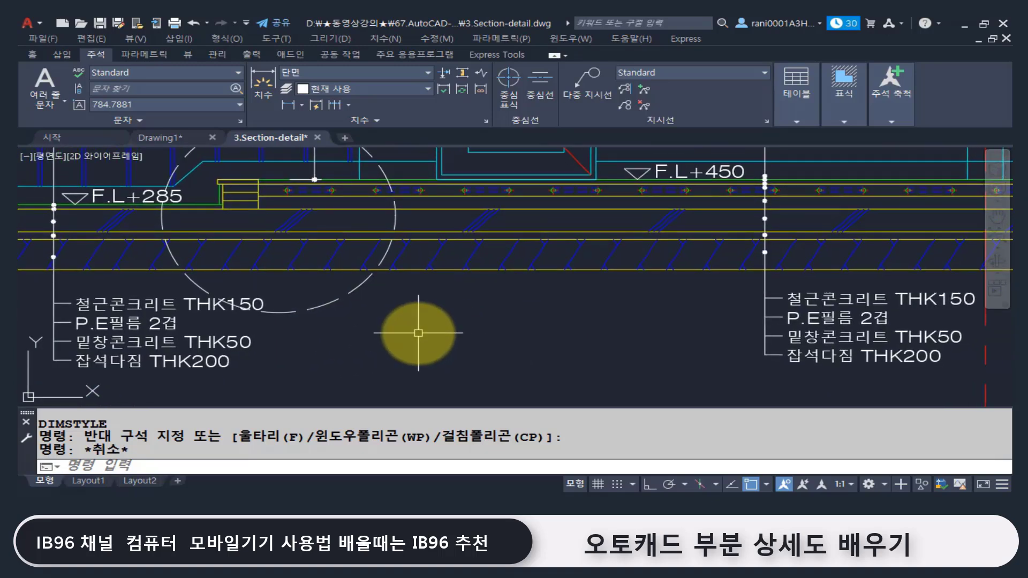
Copy the 잡석다짐 THK200 label to a spot below the slab
{"action": "type", "text": "co"}
{"action": "key", "text": "Return"}
{"action": "left_click", "coordinate": [208, 379]}
{"action": "left_click", "coordinate": [155, 352]}
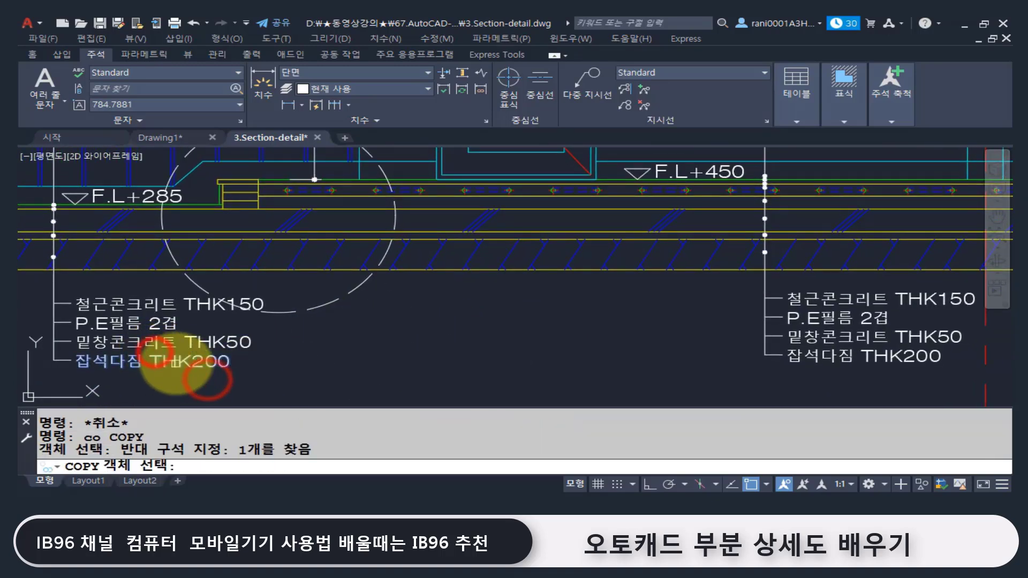
{"action": "key", "text": "Escape"}
{"action": "key", "text": "Escape"}
{"action": "type", "text": "co"}
{"action": "key", "text": "Return"}
{"action": "left_click", "coordinate": [170, 368]}
{"action": "key", "text": "Return"}
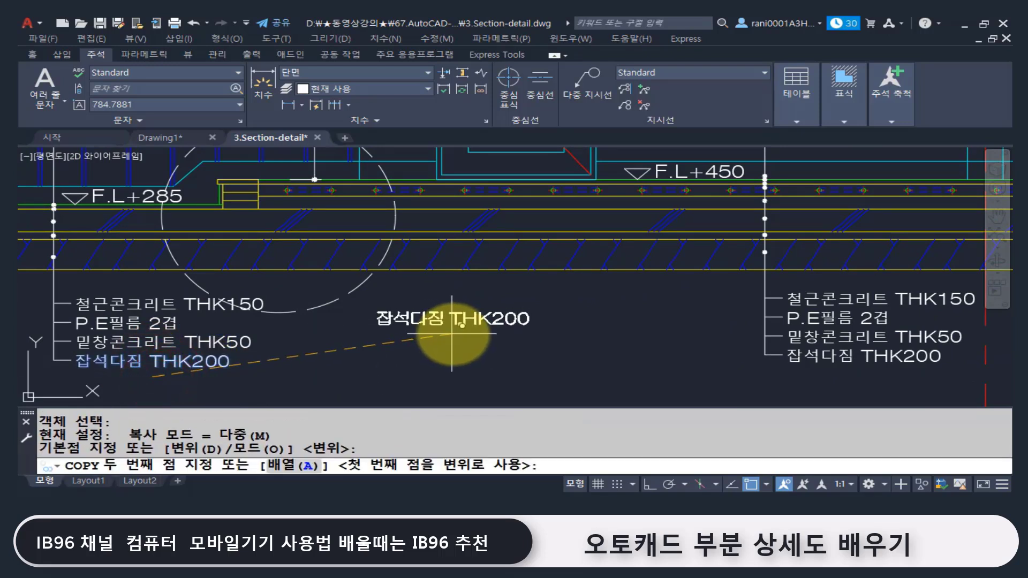
{"action": "left_click", "coordinate": [454, 343]}
{"action": "key", "text": "Escape"}
Edit the copied label so it reads 'A'
{"action": "middle_click_drag", "start_coordinate": [454, 342], "coordinate": [448, 348]}
{"action": "type", "text": "d"}
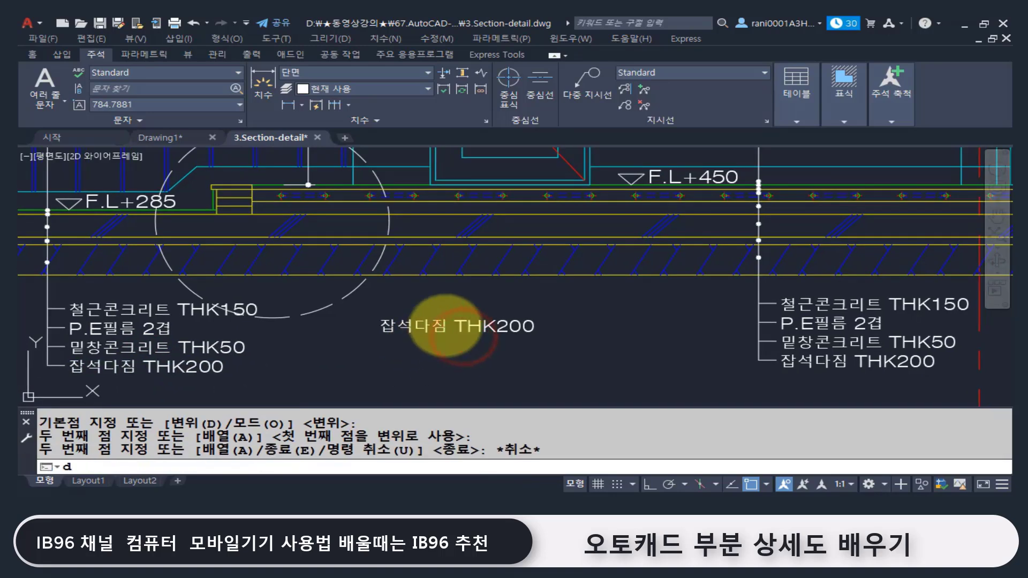
{"action": "key", "text": "Return"}
{"action": "key", "text": "Escape"}
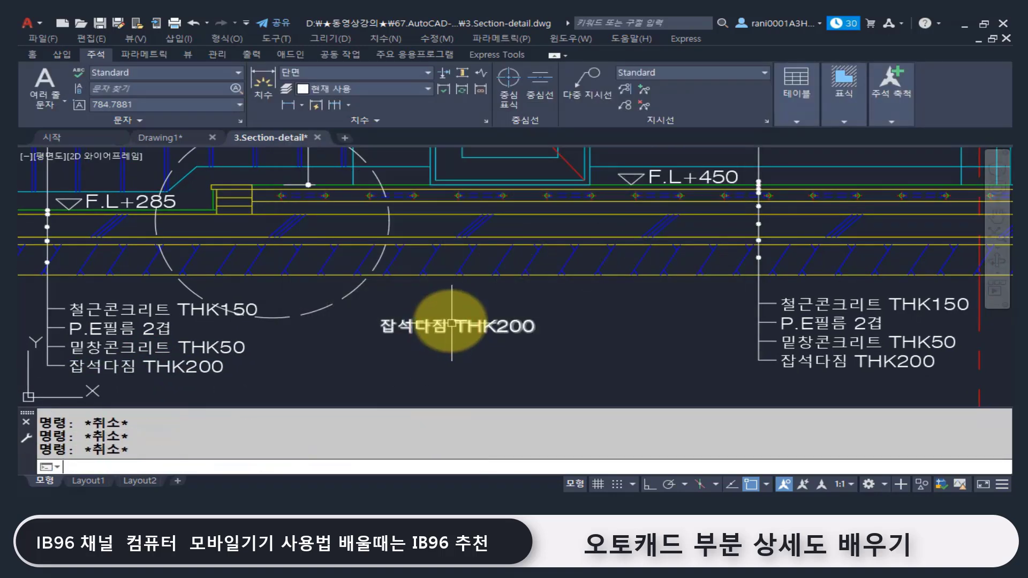
{"action": "type", "text": "ㄷㅇ"}
{"action": "key", "text": "Return"}
{"action": "type", "text": "ed"}
{"action": "key", "text": "Return"}
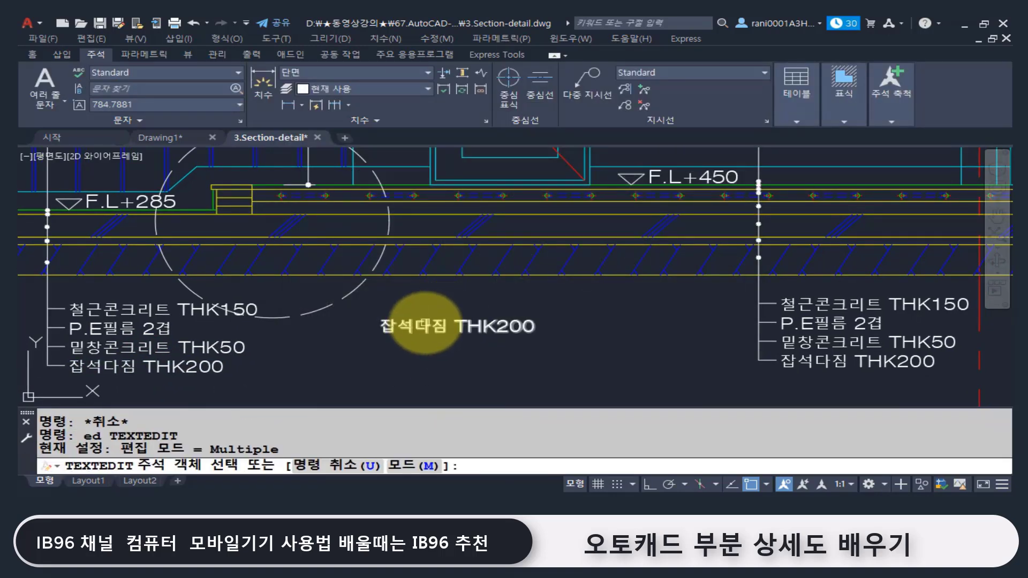
{"action": "left_click", "coordinate": [425, 317]}
{"action": "type", "text": "A"}
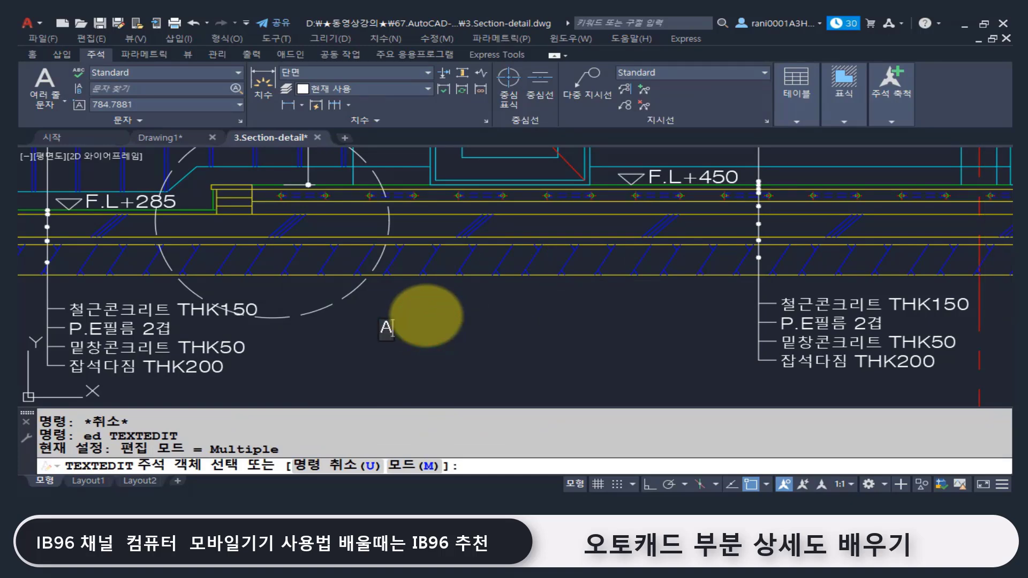
{"action": "left_click", "coordinate": [426, 316]}
{"action": "key", "text": "Escape"}
{"action": "key", "text": "Escape"}
{"action": "key", "text": "Escape"}
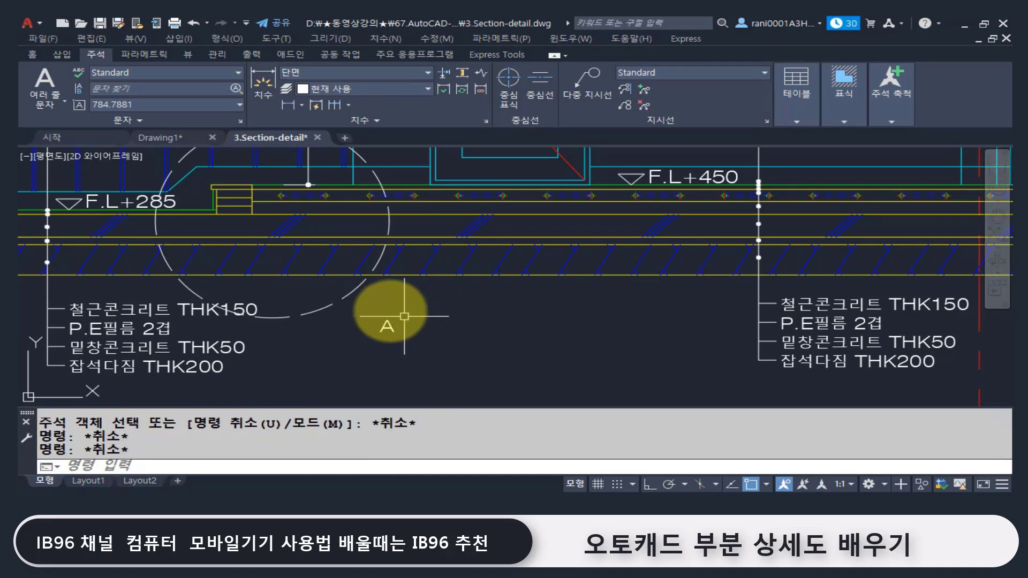
Draw an angled leader line from the detail circle's edge toward the label
{"action": "scroll", "coordinate": [396, 348], "scroll_direction": "up", "scroll_amount": 2}
{"action": "type", "text": "l"}
{"action": "key", "text": "Return"}
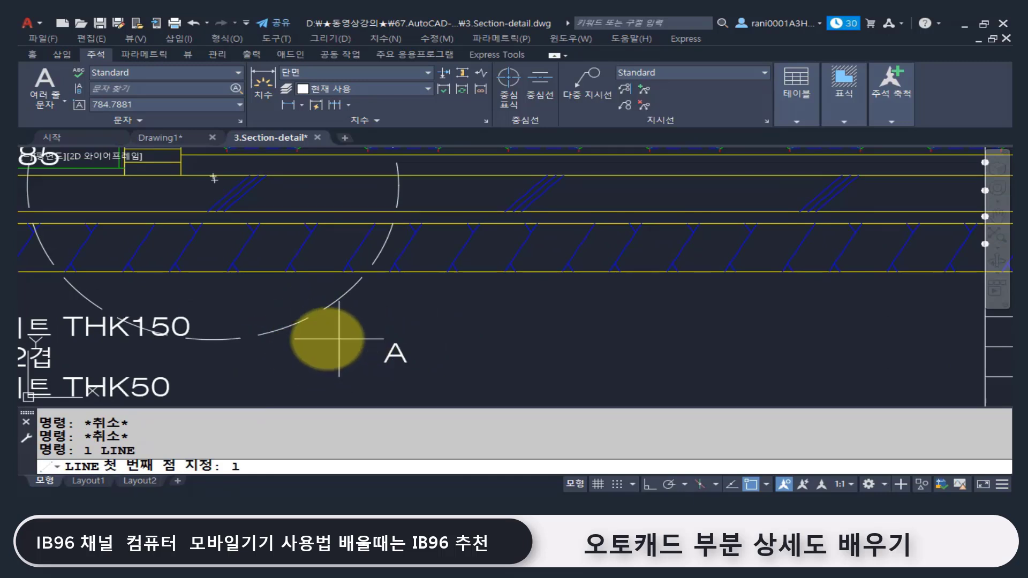
{"action": "type", "text": "l"}
{"action": "key", "text": "Return"}
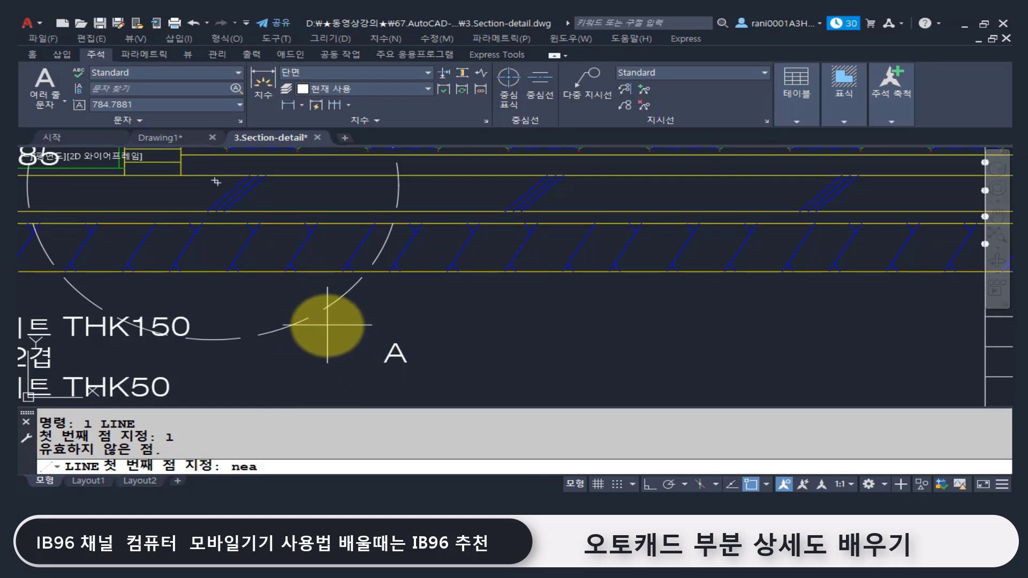
{"action": "key", "text": "Return"}
{"action": "left_click", "coordinate": [299, 323]}
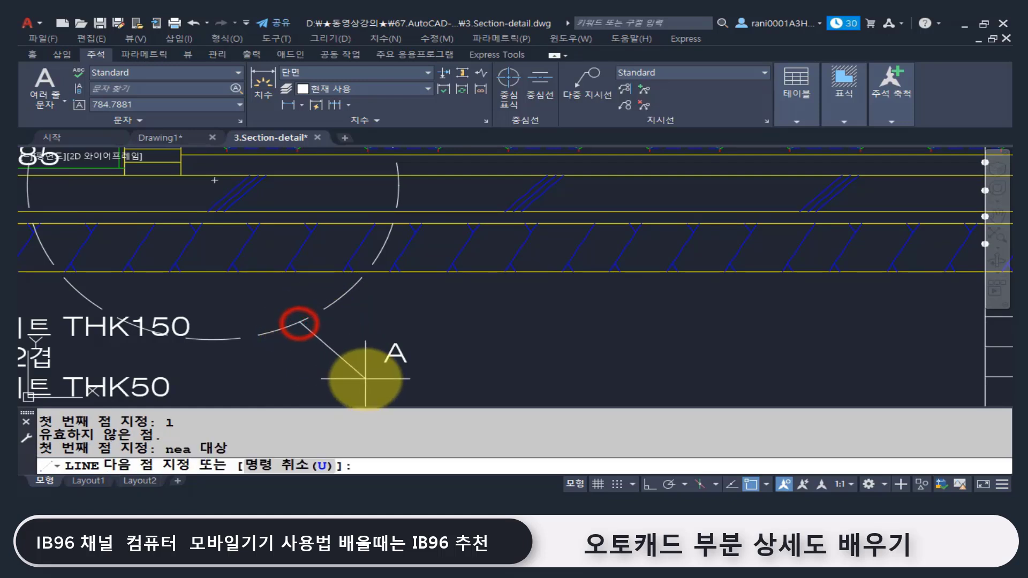
{"action": "type", "text": "<45"}
{"action": "key", "text": "Return"}
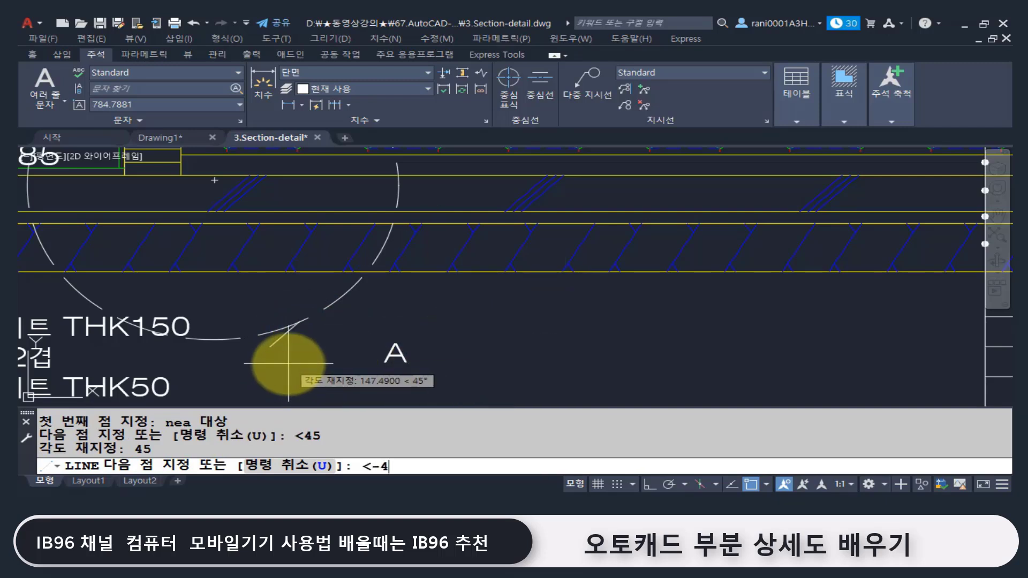
{"action": "key", "text": "Return"}
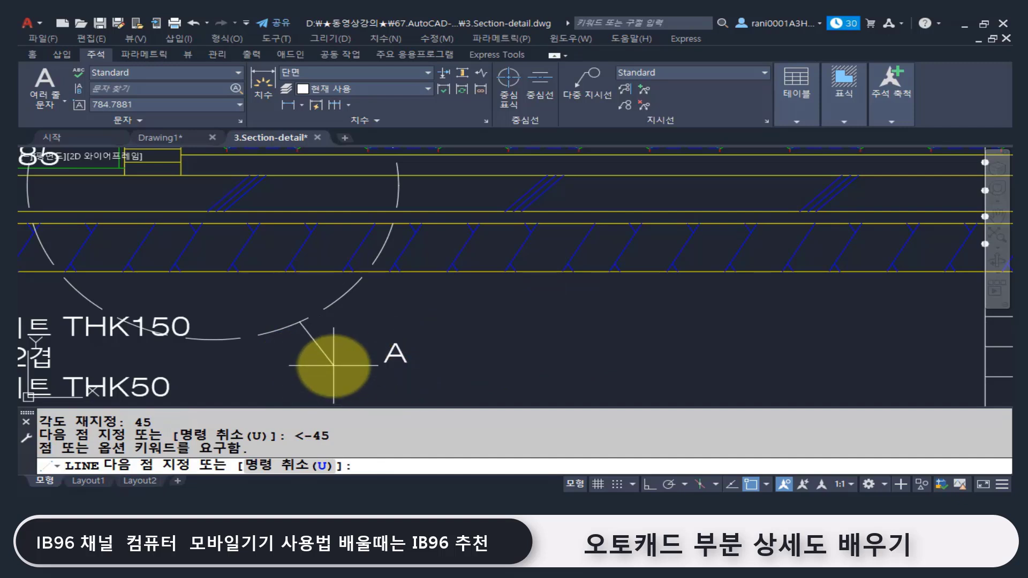
{"action": "type", "text": "<-45"}
{"action": "key", "text": "Return"}
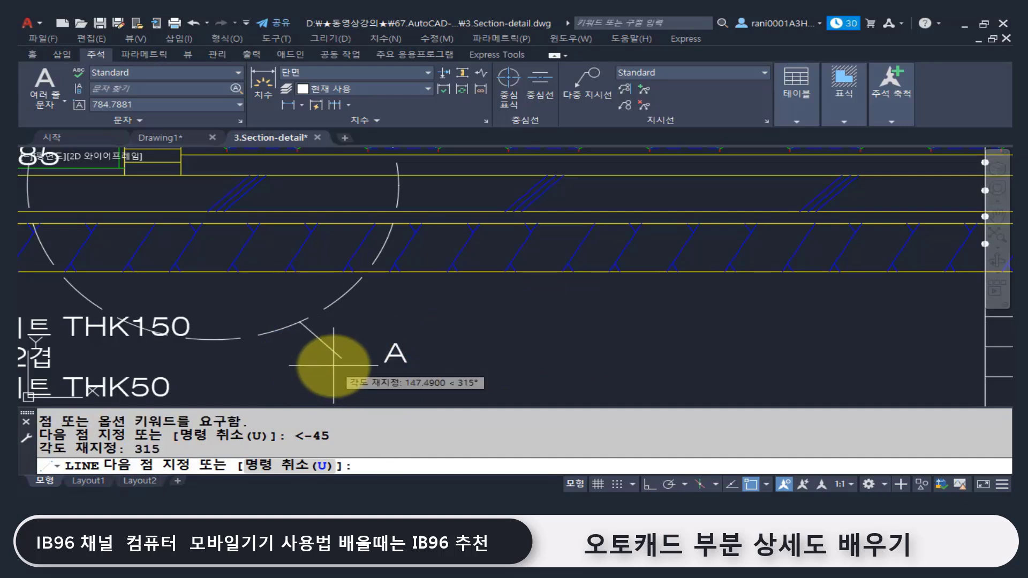
{"action": "left_click", "coordinate": [345, 363]}
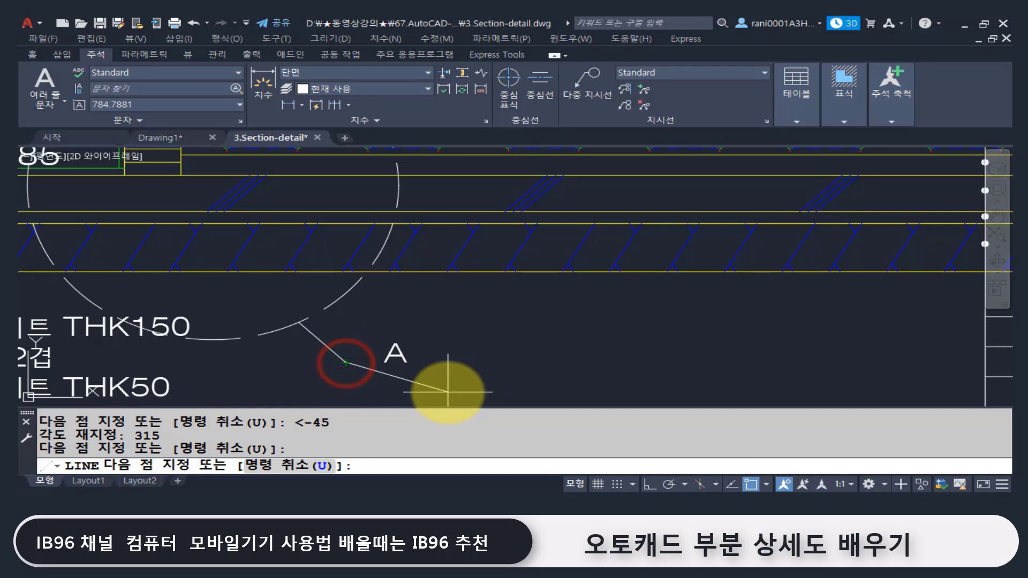
Add a horizontal tail to the leader with Ortho on
{"action": "key", "text": "F8"}
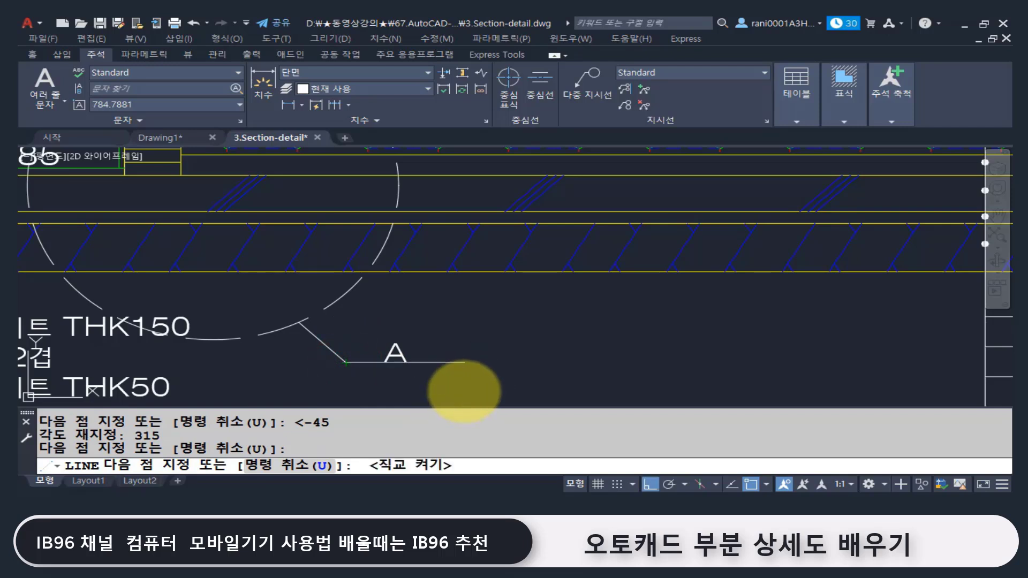
{"action": "scroll", "coordinate": [372, 364], "scroll_direction": "up", "scroll_amount": 5}
{"action": "left_click", "coordinate": [330, 353]}
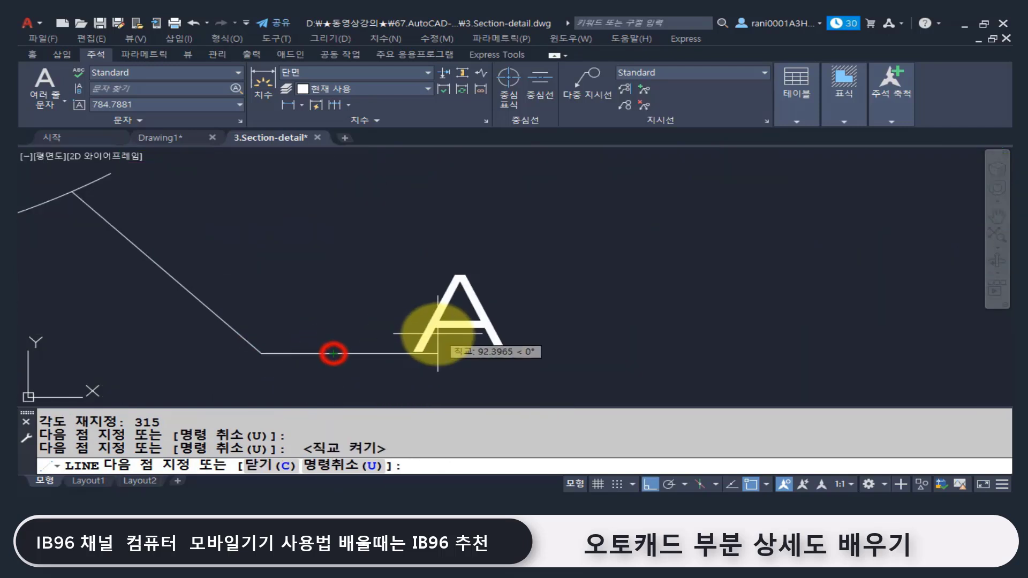
{"action": "key", "text": "Escape"}
{"action": "scroll", "coordinate": [439, 321], "scroll_direction": "down", "scroll_amount": 4}
Move the letter A above the leader tail
{"action": "type", "text": "m"}
{"action": "key", "text": "Return"}
{"action": "left_click_drag", "start_coordinate": [463, 335], "coordinate": [388, 269]}
{"action": "key", "text": "Return"}
{"action": "left_click", "coordinate": [525, 300]}
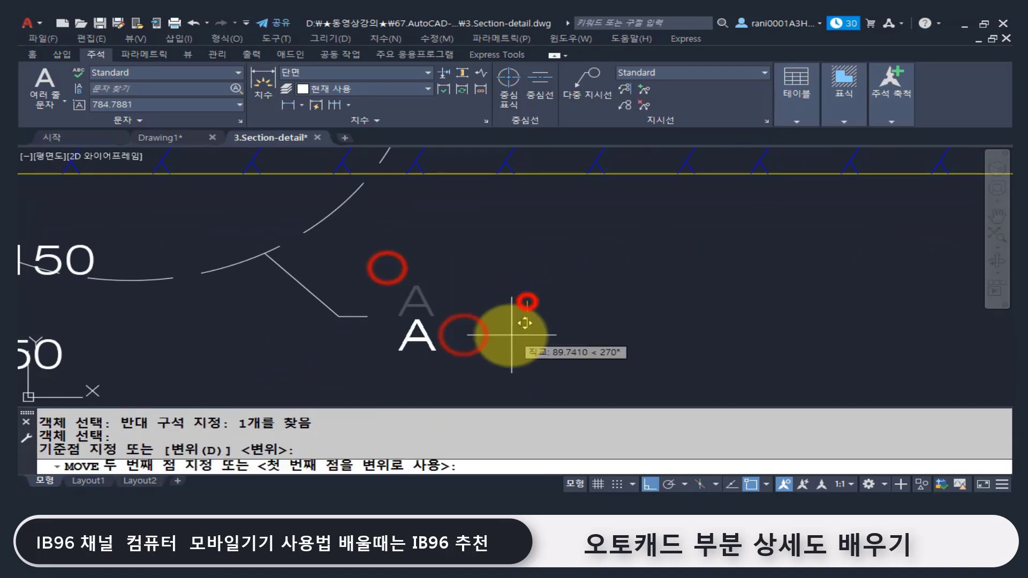
{"action": "key", "text": "F8"}
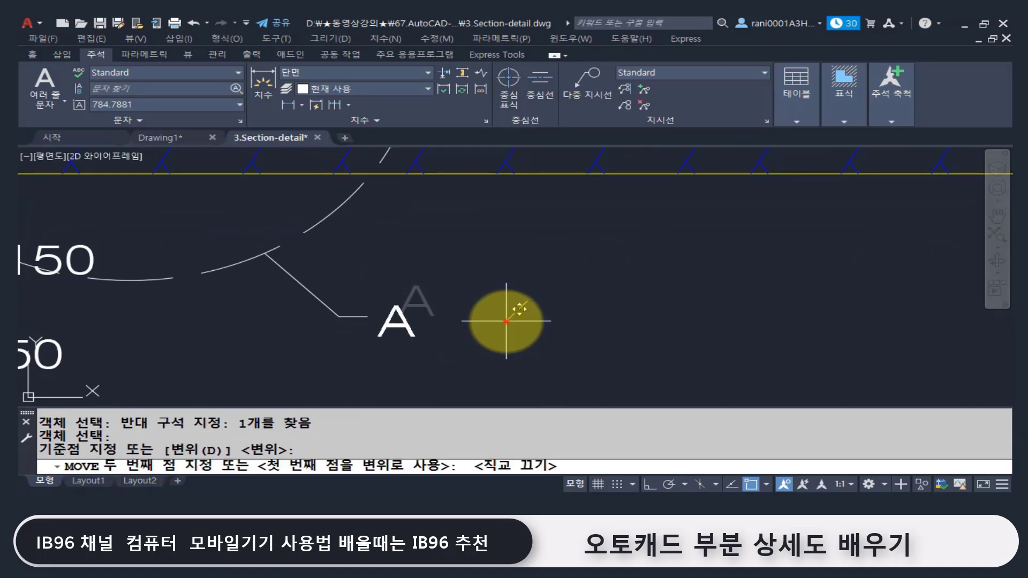
{"action": "left_click", "coordinate": [507, 321]}
{"action": "scroll", "coordinate": [508, 358], "scroll_direction": "down", "scroll_amount": 3}
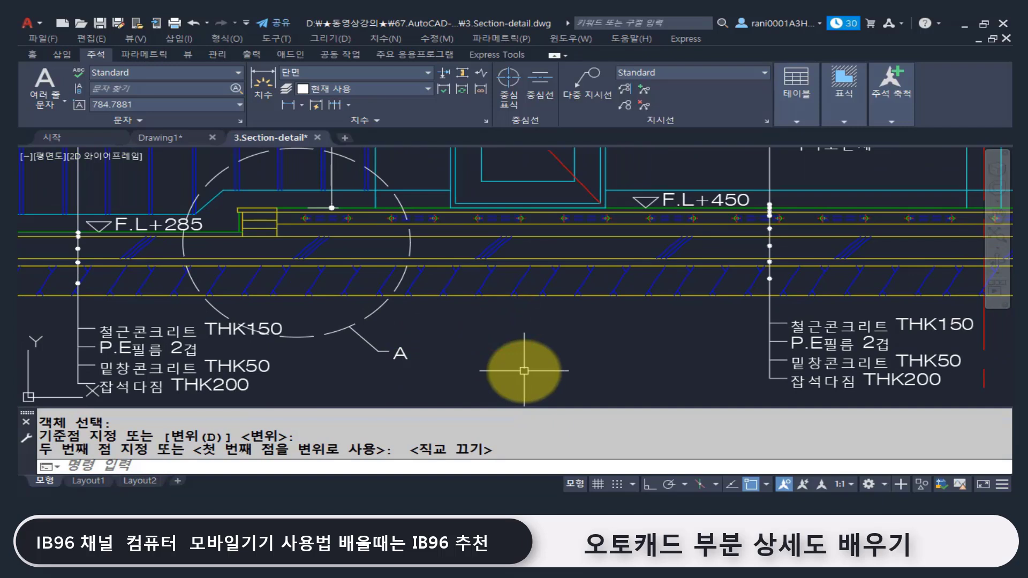
Scale the letter A by a factor of 2
{"action": "type", "text": "sc"}
{"action": "key", "text": "Return"}
{"action": "left_click", "coordinate": [398, 340]}
{"action": "left_click", "coordinate": [411, 371]}
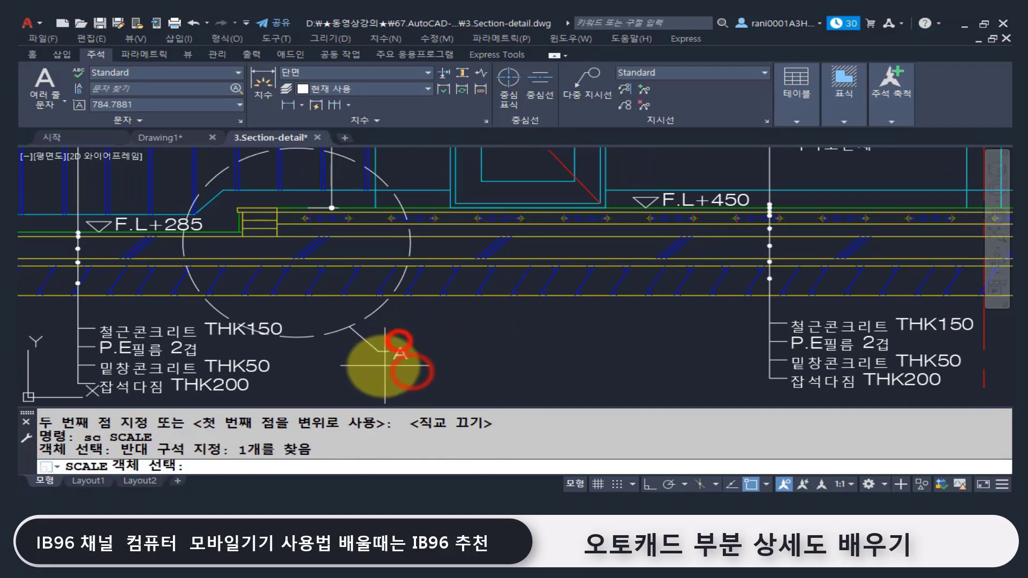
{"action": "key", "text": "Return"}
{"action": "left_click", "coordinate": [390, 353]}
{"action": "type", "text": "2"}
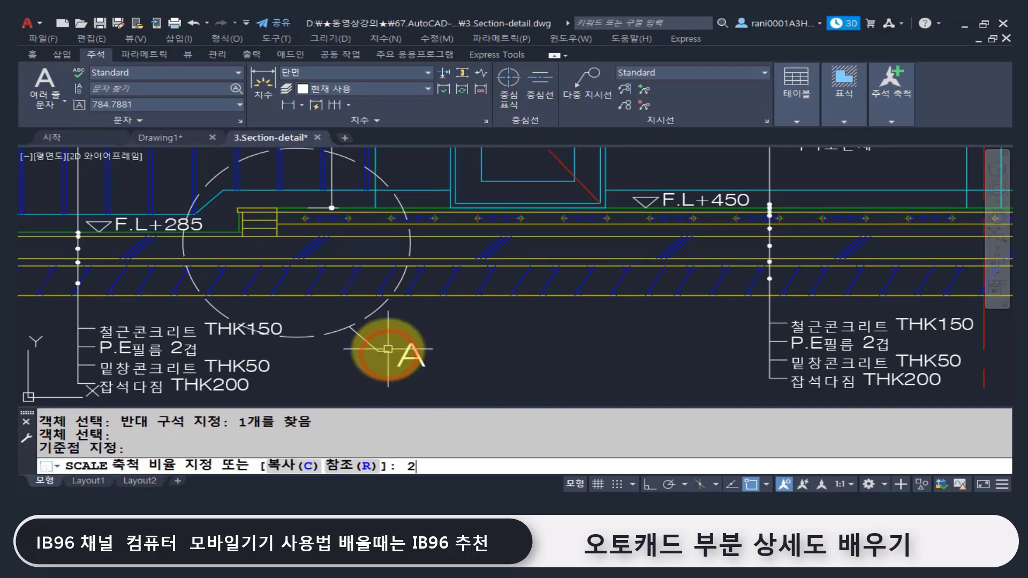
{"action": "key", "text": "Return"}
Move the enlarged letter A into its final position on the leader
{"action": "type", "text": "m"}
{"action": "key", "text": "Return"}
{"action": "left_click", "coordinate": [411, 346]}
{"action": "left_click", "coordinate": [439, 377]}
{"action": "key", "text": "Return"}
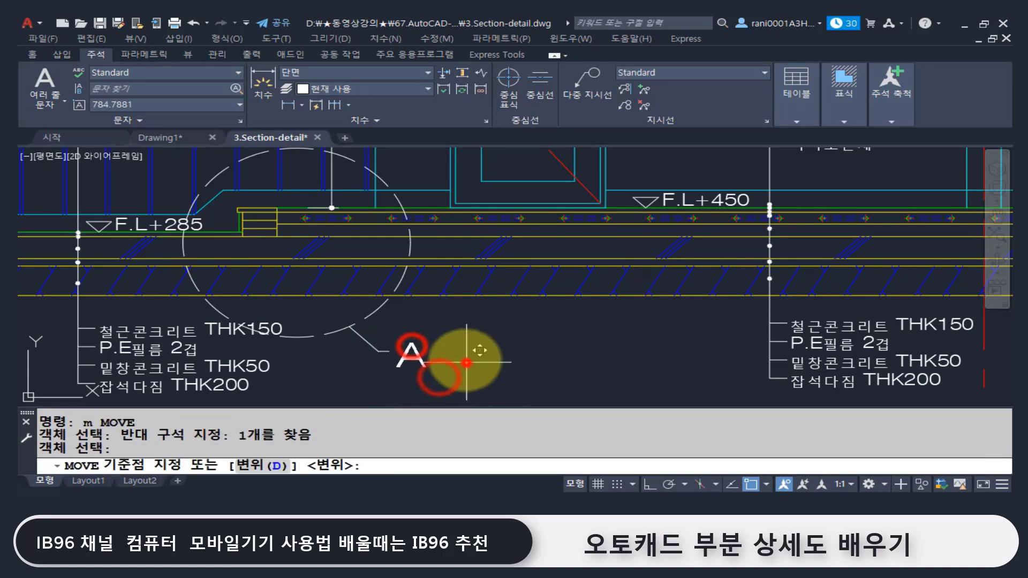
{"action": "left_click", "coordinate": [467, 363]}
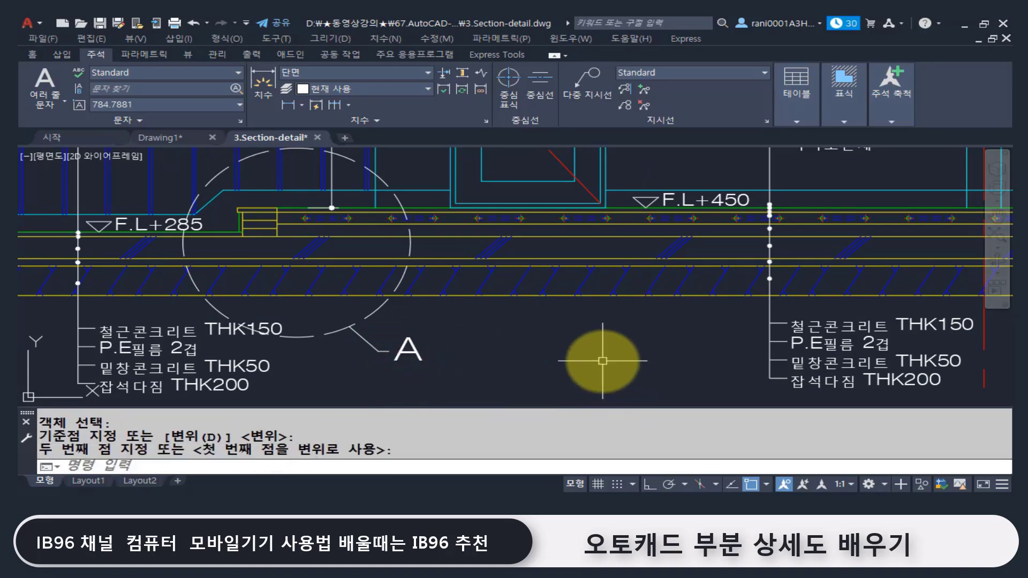
{"action": "scroll", "coordinate": [602, 360], "scroll_direction": "down", "scroll_amount": 5}
{"action": "scroll", "coordinate": [650, 357], "scroll_direction": "down", "scroll_amount": 2}
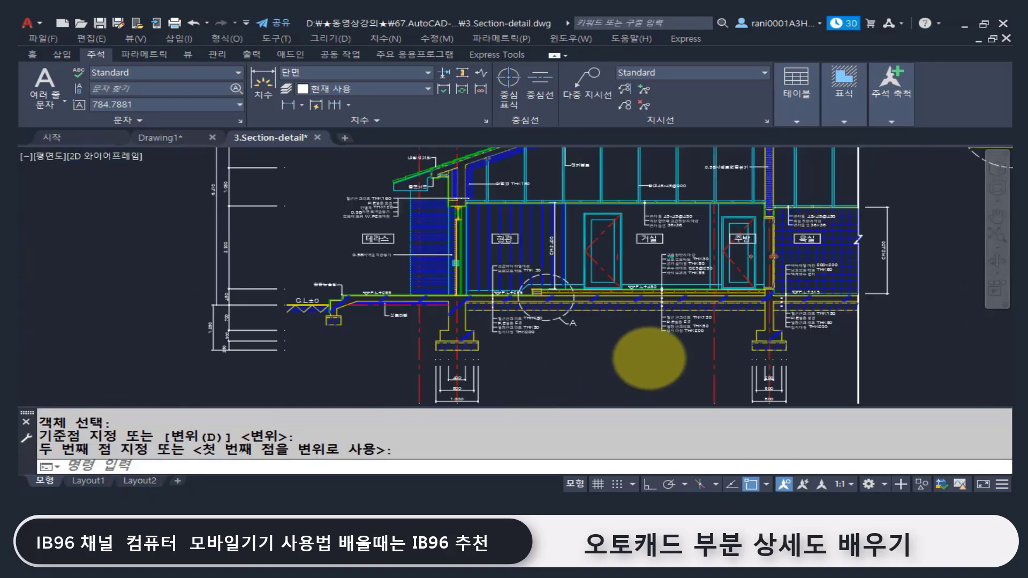
{"action": "scroll", "coordinate": [448, 305], "scroll_direction": "down", "scroll_amount": 2}
{"action": "scroll", "coordinate": [676, 229], "scroll_direction": "down", "scroll_amount": 1}
{"action": "mouse_move", "coordinate": [304, 284]}
{"action": "middle_mouse_down"}
{"action": "mouse_move", "coordinate": [500, 287]}
{"action": "mouse_move", "coordinate": [585, 275]}
{"action": "middle_mouse_up"}
{"action": "type", "text": "co"}
{"action": "key", "text": "Return"}
{"action": "middle_click_drag", "start_coordinate": [414, 310], "coordinate": [621, 273]}
{"action": "scroll", "coordinate": [275, 305], "scroll_direction": "up", "scroll_amount": 1}
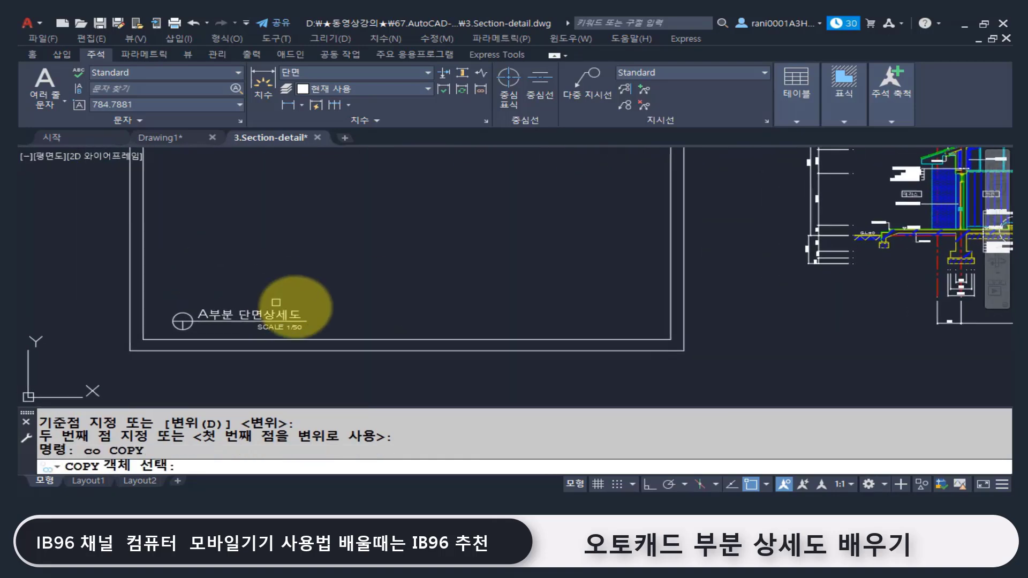
{"action": "scroll", "coordinate": [348, 349], "scroll_direction": "up", "scroll_amount": 2}
{"action": "left_click", "coordinate": [348, 349]}
{"action": "scroll", "coordinate": [264, 252], "scroll_direction": "up", "scroll_amount": 1}
{"action": "left_click", "coordinate": [65, 252]}
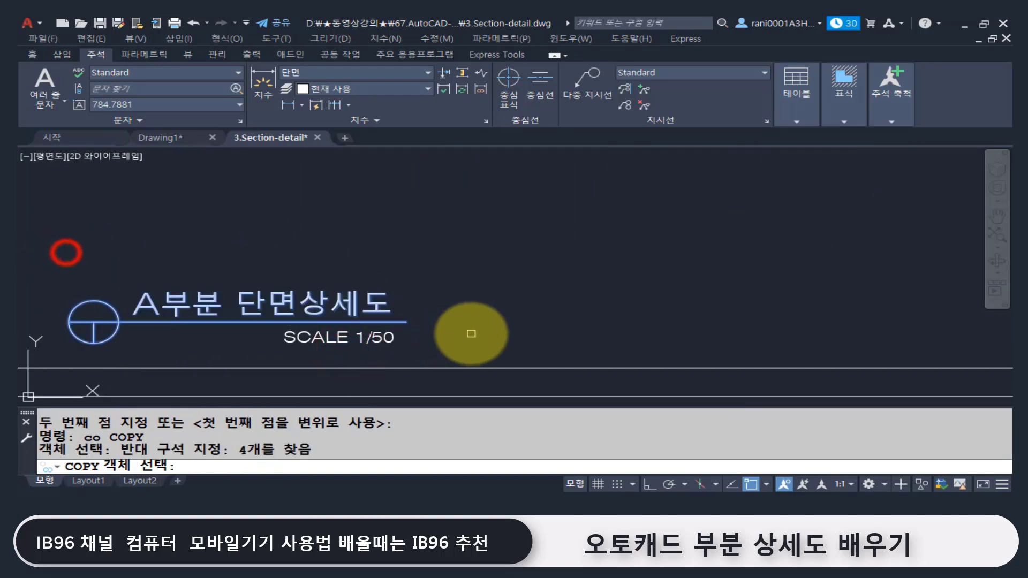
{"action": "left_click", "coordinate": [472, 346]}
{"action": "left_click", "coordinate": [92, 259]}
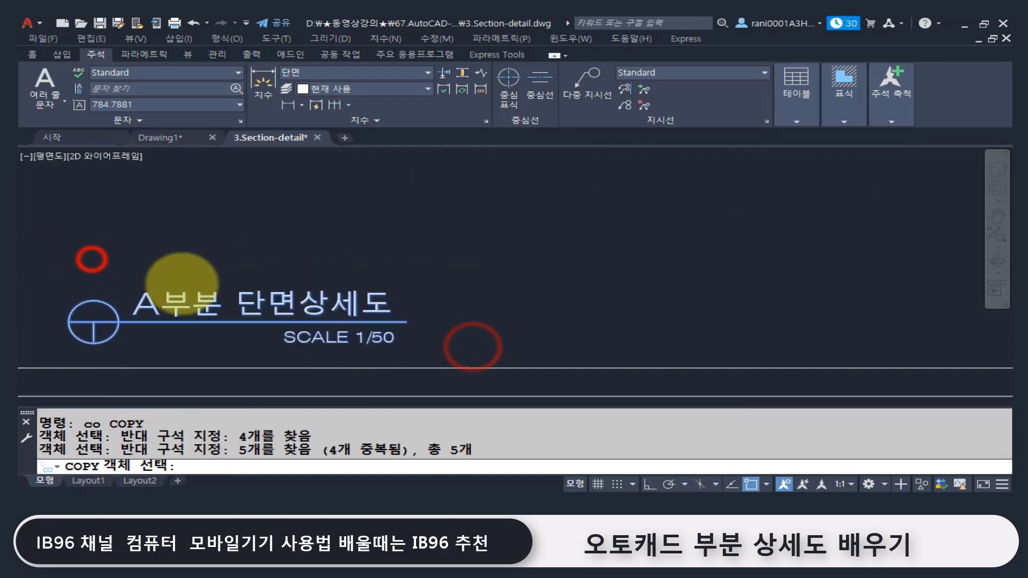
{"action": "scroll", "coordinate": [129, 298], "scroll_direction": "down", "scroll_amount": 5}
{"action": "key", "text": "Return"}
{"action": "left_click", "coordinate": [163, 310]}
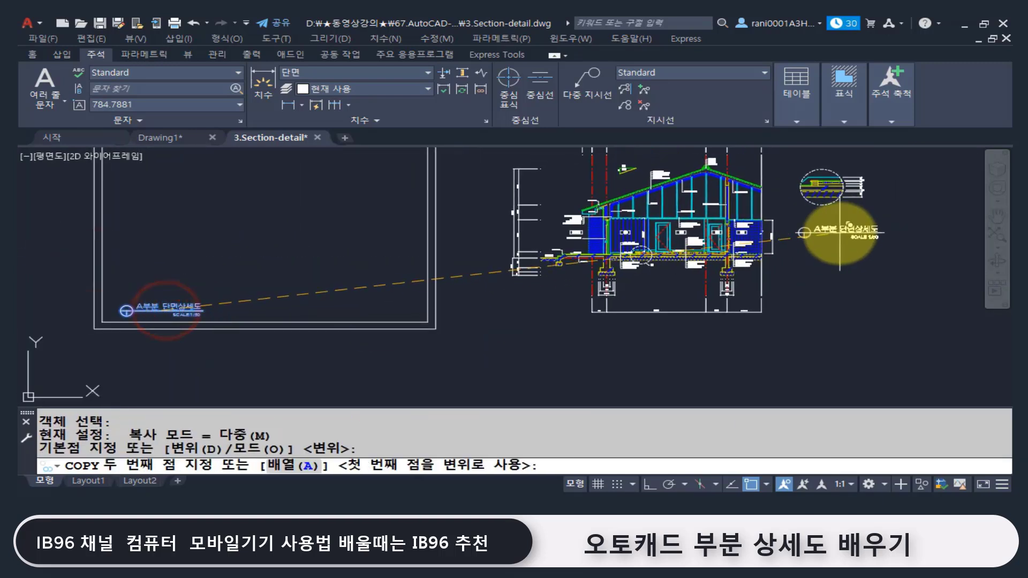
{"action": "key", "text": "Escape"}
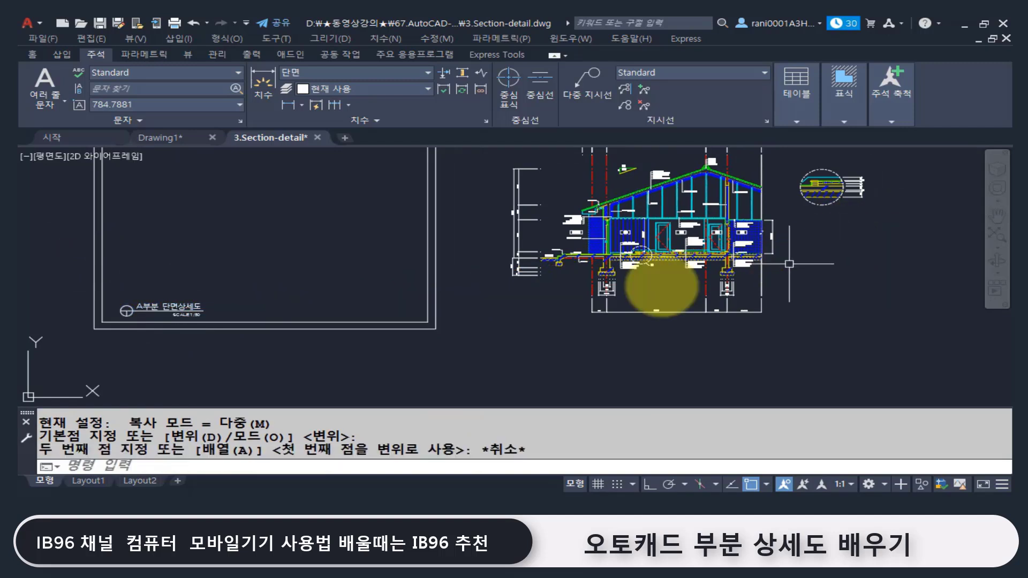
{"action": "scroll", "coordinate": [172, 349], "scroll_direction": "up", "scroll_amount": 2}
{"action": "scroll", "coordinate": [184, 359], "scroll_direction": "up", "scroll_amount": 5}
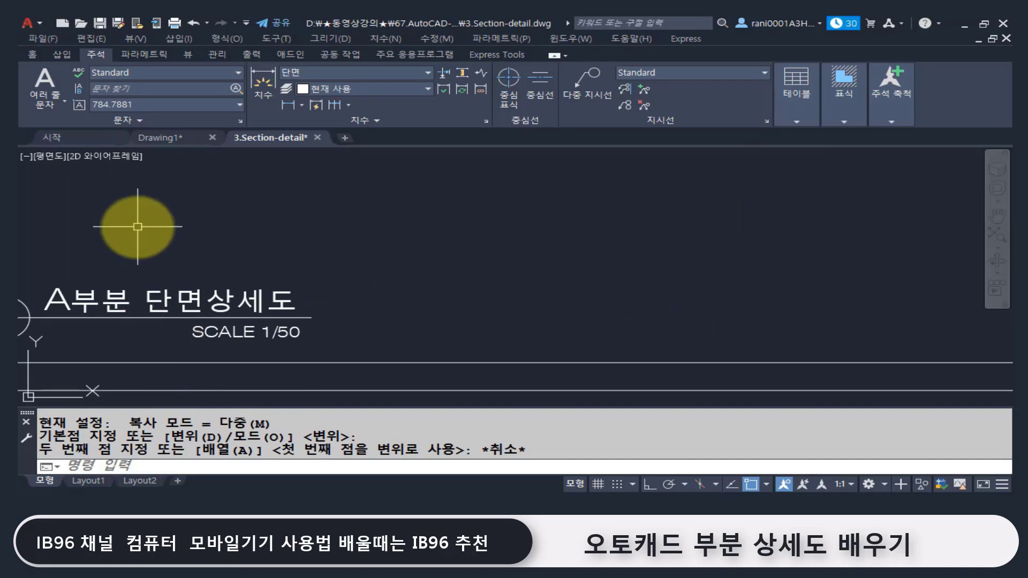
{"action": "scroll", "coordinate": [333, 257], "scroll_direction": "down", "scroll_amount": 5}
{"action": "scroll", "coordinate": [525, 284], "scroll_direction": "up", "scroll_amount": 1}
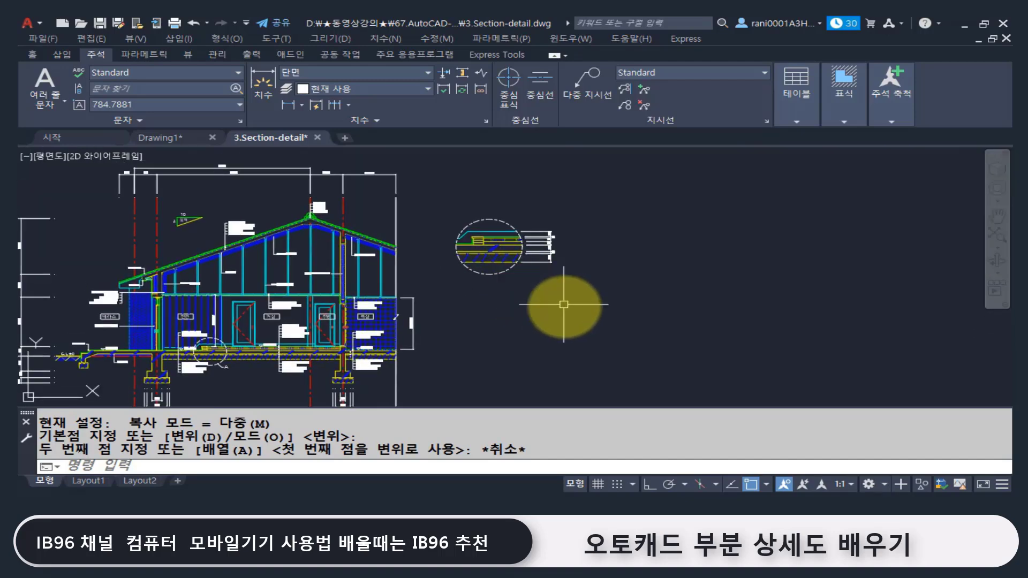
Move the circled enlarged detail (59 objects) to a new spot beside the section
{"action": "type", "text": "m"}
{"action": "key", "text": "Return"}
{"action": "left_click", "coordinate": [609, 312]}
{"action": "left_click", "coordinate": [439, 190]}
{"action": "key", "text": "Return"}
{"action": "left_click", "coordinate": [532, 190]}
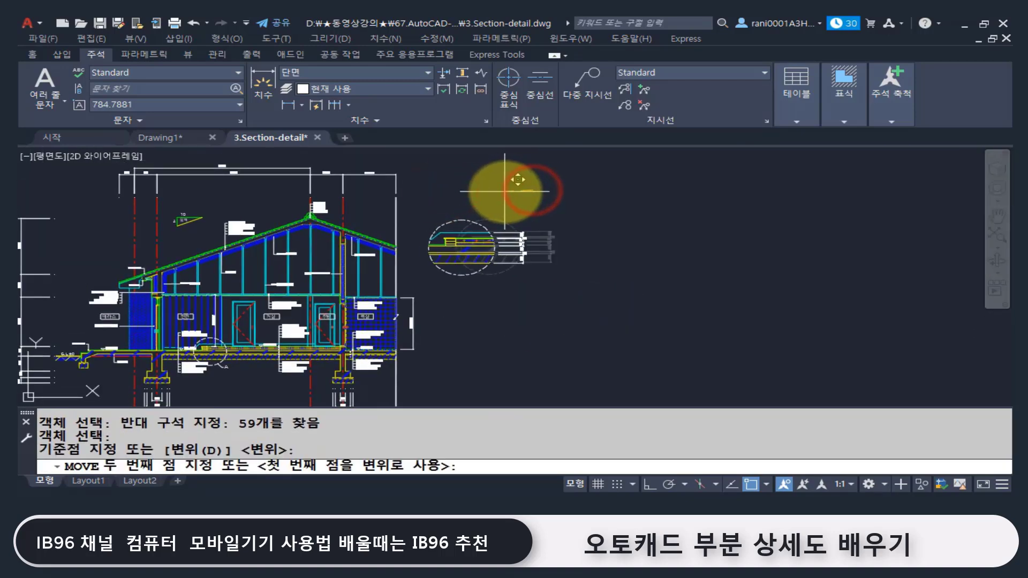
{"action": "left_click", "coordinate": [487, 217]}
{"action": "scroll", "coordinate": [448, 236], "scroll_direction": "down", "scroll_amount": 2}
{"action": "middle_click_drag", "start_coordinate": [448, 236], "coordinate": [691, 215]}
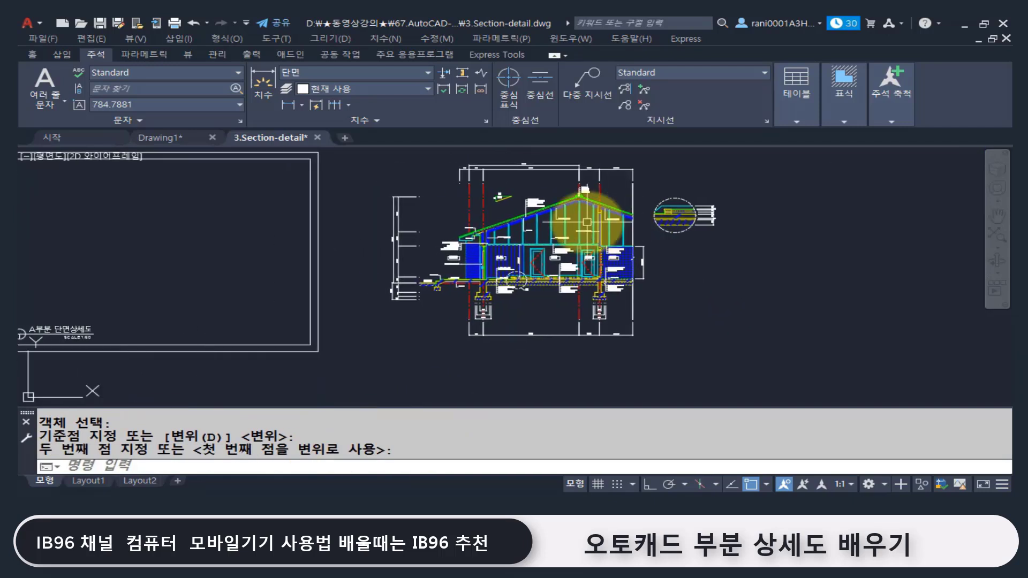
{"action": "type", "text": "c"}
Start moving the seven-object title frame with object snap off, then cancel the move
{"action": "key", "text": "Escape"}
{"action": "type", "text": "m"}
{"action": "key", "text": "Return"}
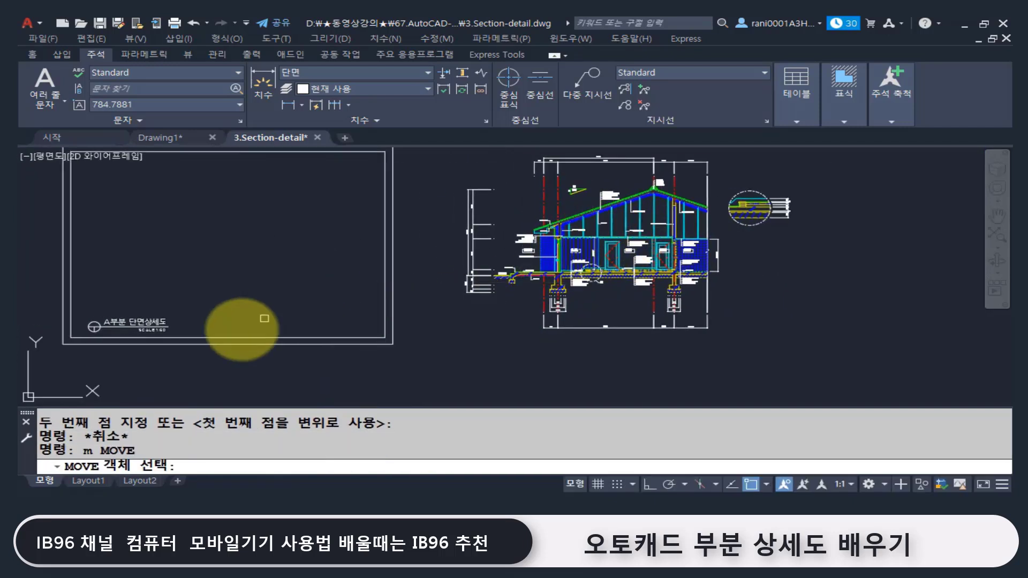
{"action": "left_click", "coordinate": [236, 360]}
{"action": "left_click", "coordinate": [50, 259]}
{"action": "key", "text": "Return"}
{"action": "left_click", "coordinate": [201, 257]}
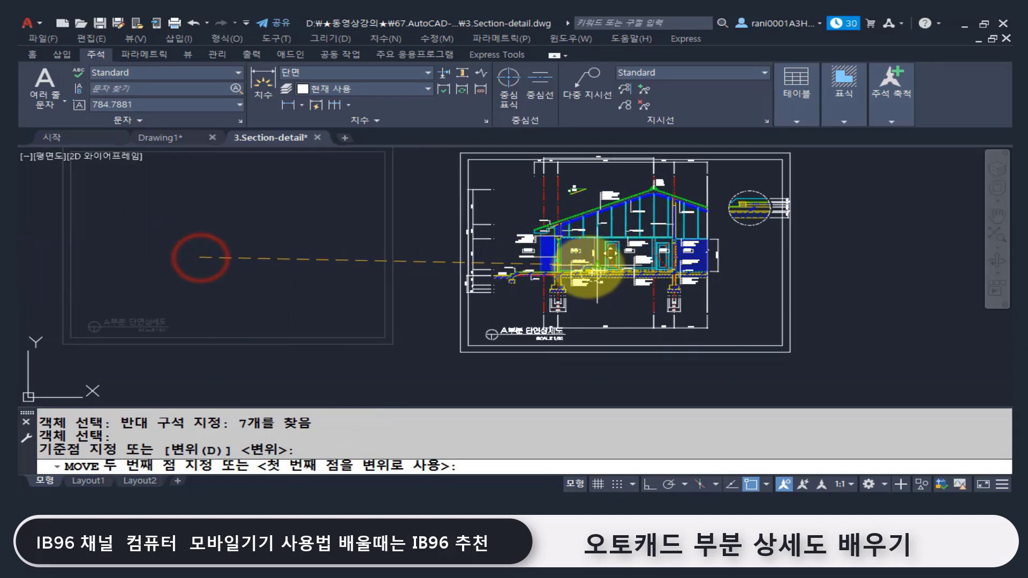
{"action": "scroll", "coordinate": [563, 251], "scroll_direction": "down", "scroll_amount": 2}
{"action": "scroll", "coordinate": [514, 265], "scroll_direction": "up", "scroll_amount": 2}
{"action": "key", "text": "F3"}
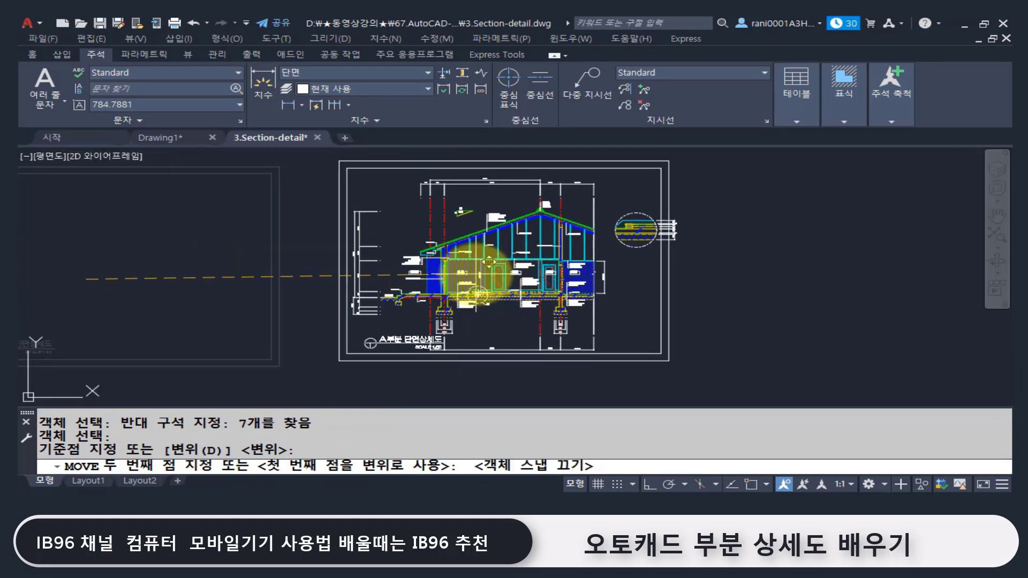
{"action": "key", "text": "Escape"}
Zoom around the title frame and clear any active command
{"action": "scroll", "coordinate": [281, 332], "scroll_direction": "up", "scroll_amount": 3}
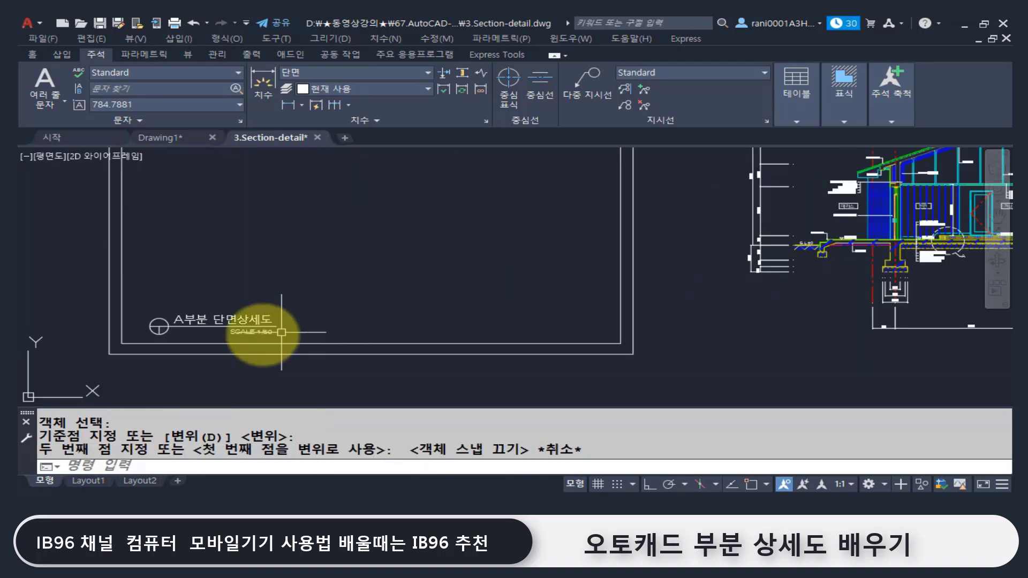
{"action": "scroll", "coordinate": [281, 332], "scroll_direction": "up", "scroll_amount": 4}
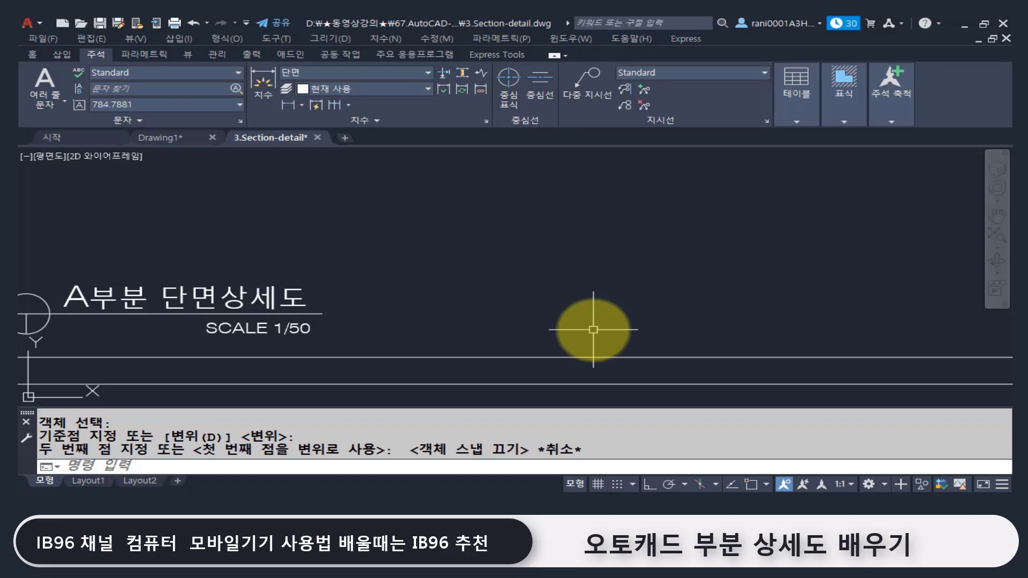
{"action": "scroll", "coordinate": [593, 329], "scroll_direction": "down", "scroll_amount": 3}
{"action": "scroll", "coordinate": [562, 321], "scroll_direction": "down", "scroll_amount": 3}
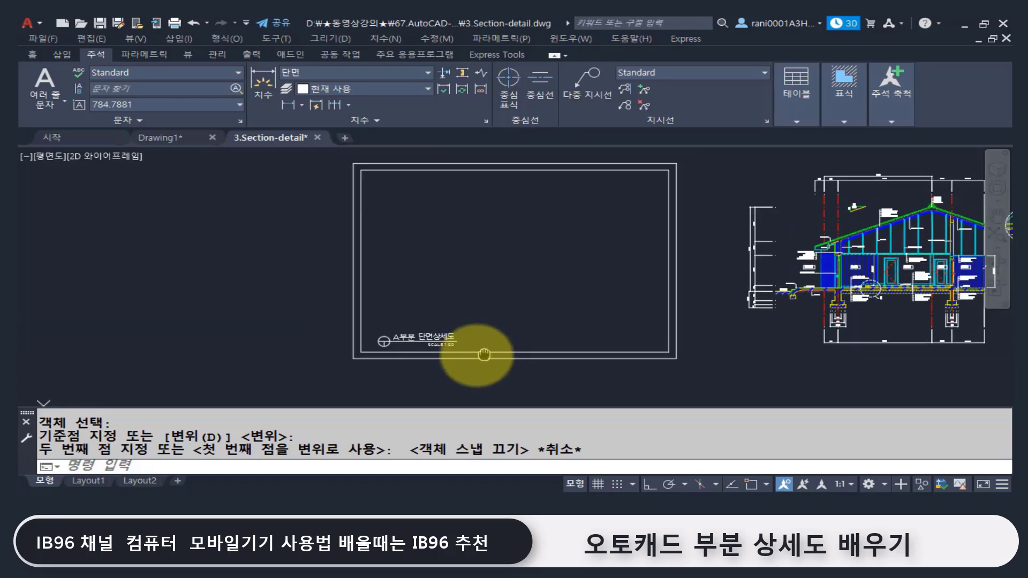
{"action": "key", "text": "Escape"}
Scale the frame's 7 objects from their lower-left corner by reference length 50 to 60
{"action": "key", "text": "Return"}
{"action": "left_click", "coordinate": [478, 376]}
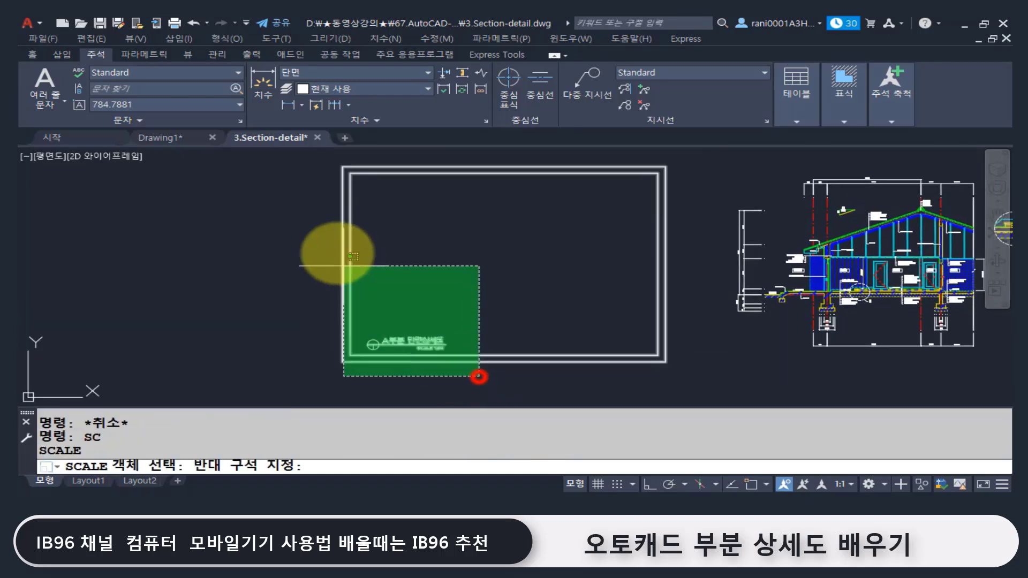
{"action": "left_click", "coordinate": [337, 253]}
{"action": "key", "text": "Return"}
{"action": "left_click", "coordinate": [342, 362]}
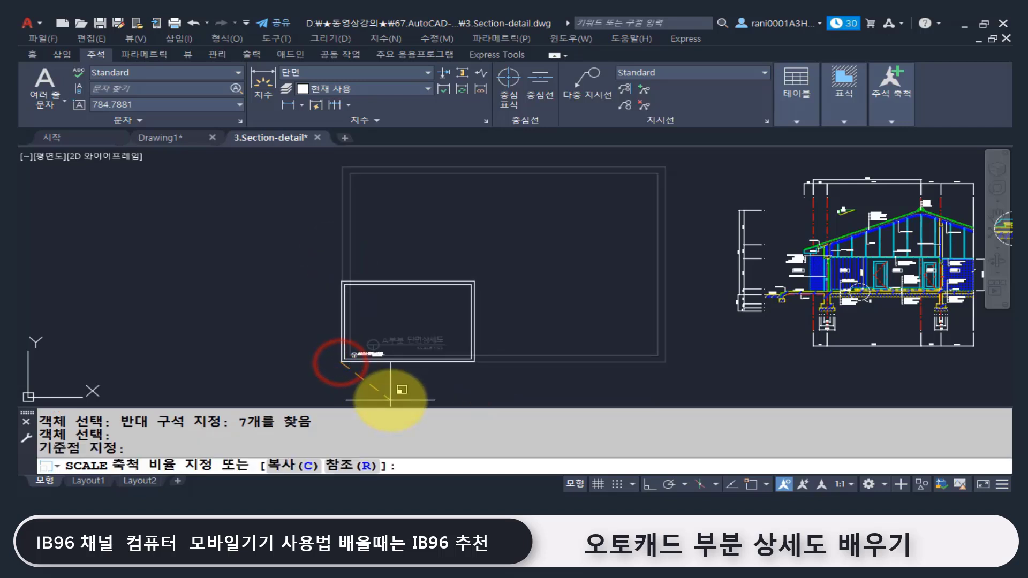
{"action": "type", "text": "r"}
{"action": "key", "text": "Return"}
{"action": "type", "text": "50"}
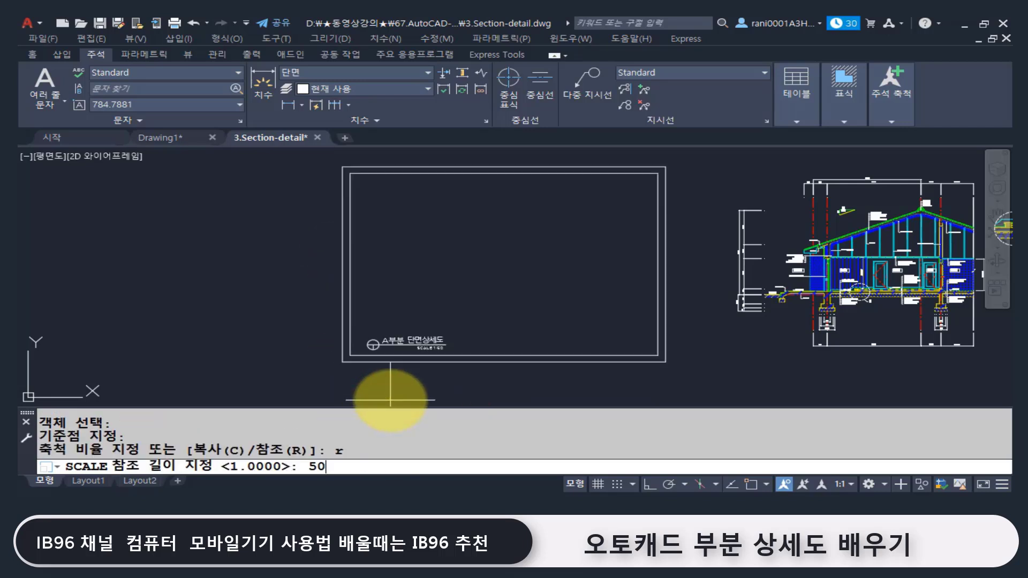
{"action": "key", "text": "Return"}
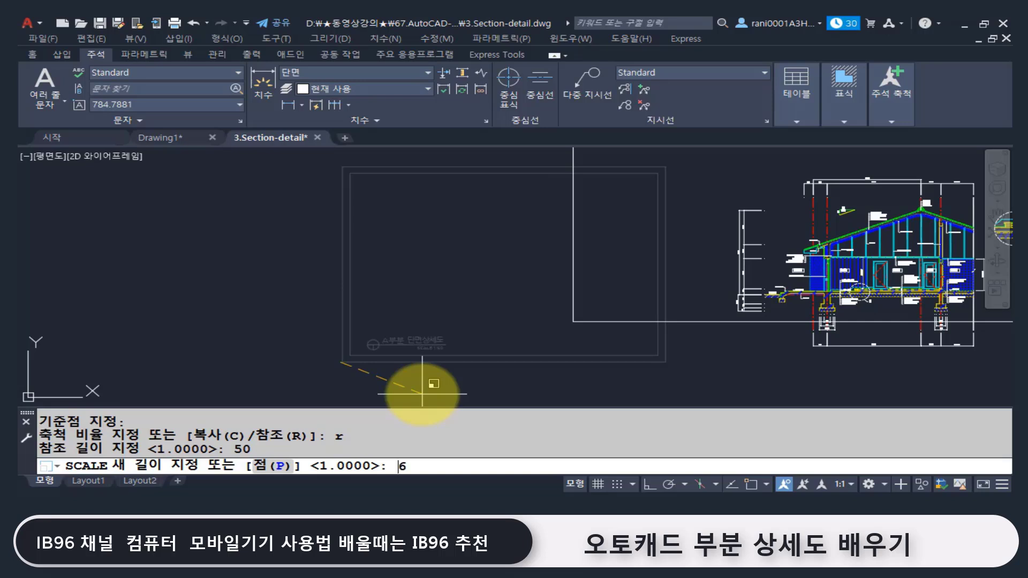
{"action": "key", "text": "Return"}
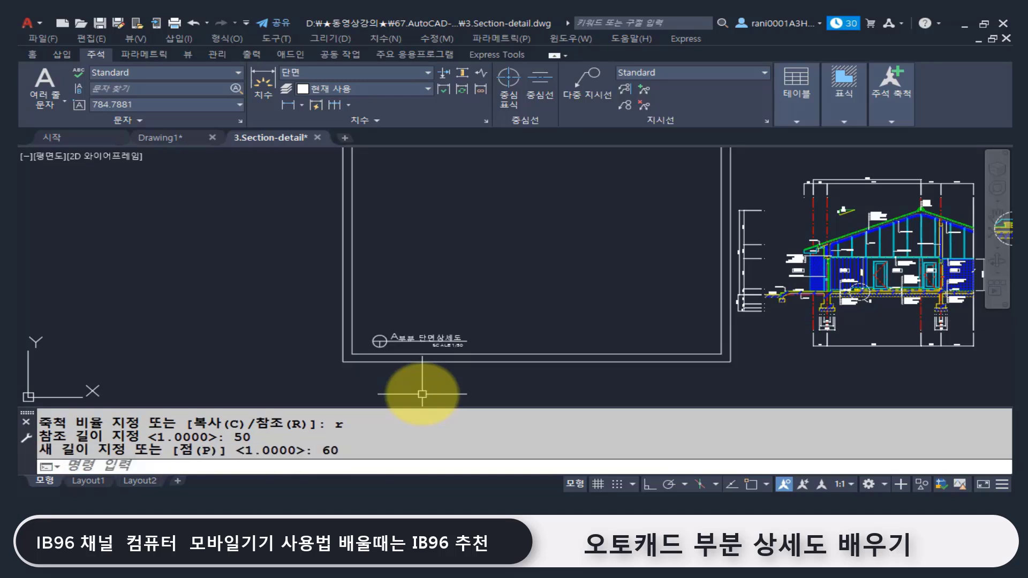
Edit the section title's scale label from SCALE 1/50 to SCALE 1/60
{"action": "scroll", "coordinate": [409, 340], "scroll_direction": "down", "scroll_amount": 2}
{"action": "scroll", "coordinate": [360, 351], "scroll_direction": "up", "scroll_amount": 2}
{"action": "type", "text": "m"}
{"action": "key", "text": "Return"}
{"action": "scroll", "coordinate": [314, 336], "scroll_direction": "up", "scroll_amount": 1}
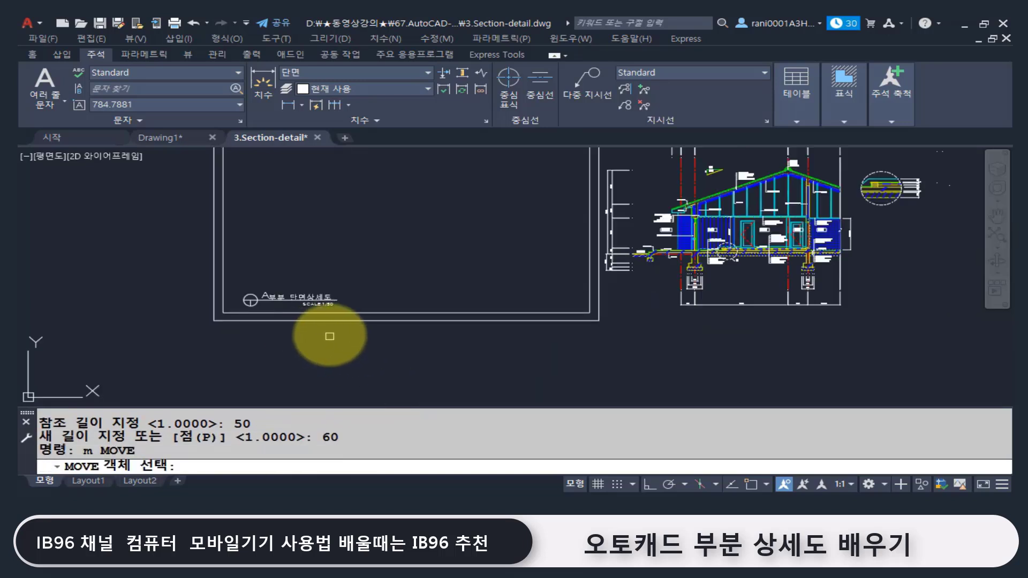
{"action": "key", "text": "Escape"}
{"action": "key", "text": "Escape"}
{"action": "scroll", "coordinate": [321, 321], "scroll_direction": "up", "scroll_amount": 3}
{"action": "type", "text": "ed"}
{"action": "key", "text": "Return"}
{"action": "left_click", "coordinate": [343, 311]}
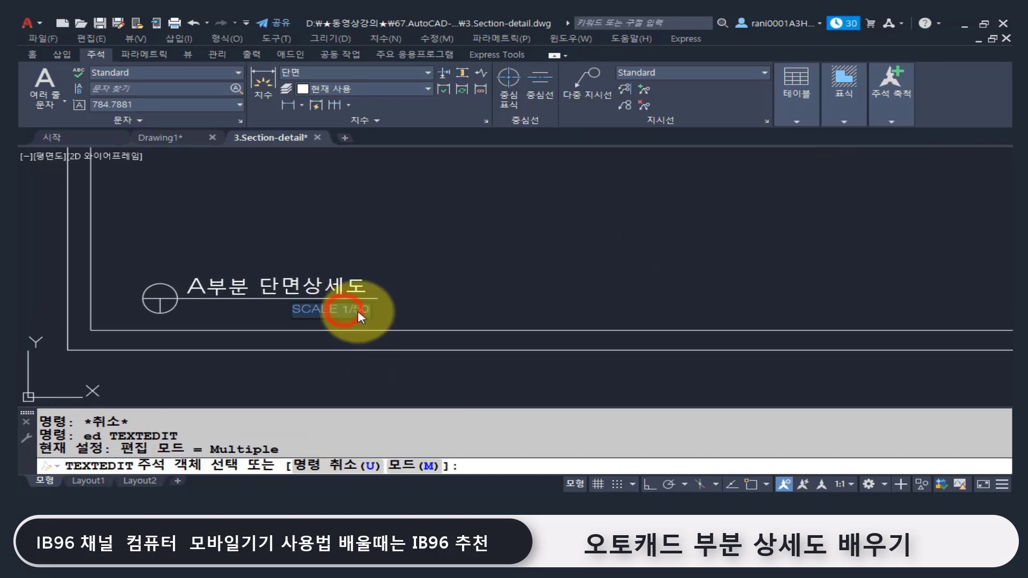
{"action": "double_click", "coordinate": [354, 311]}
{"action": "type", "text": "60"}
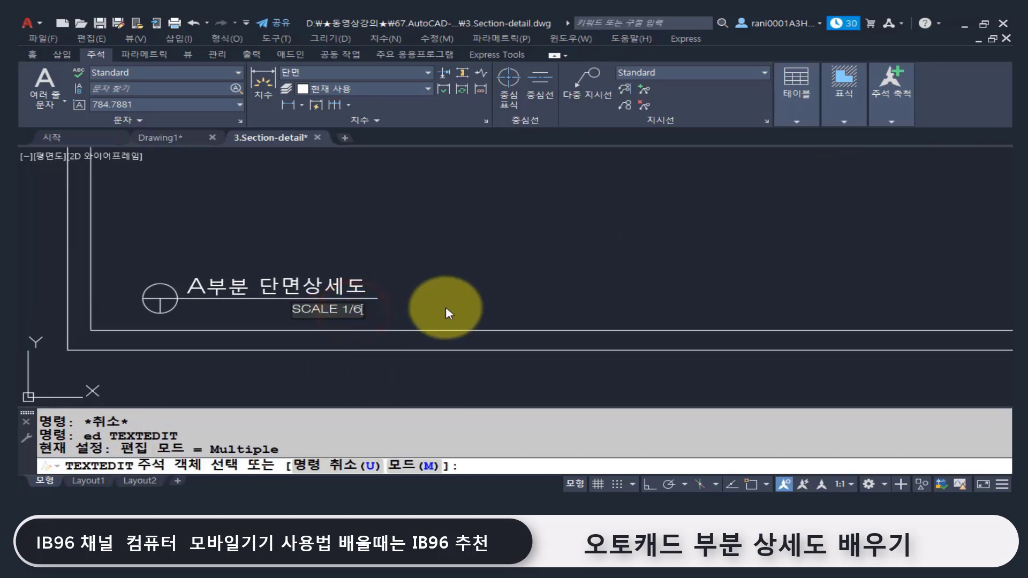
{"action": "left_click", "coordinate": [449, 307]}
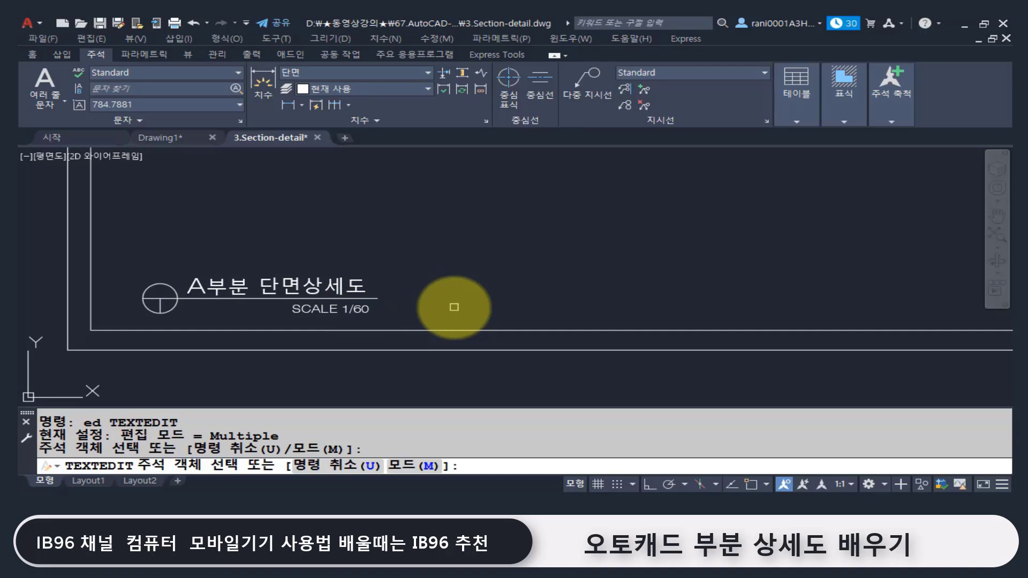
{"action": "key", "text": "Escape"}
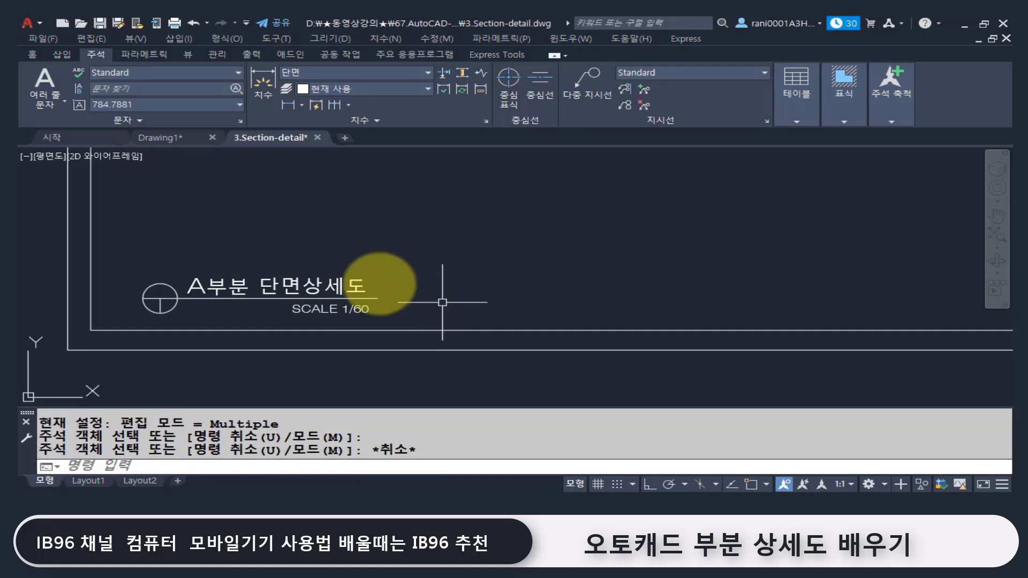
Move the rectangular drawing frame and title toward the section drawing
{"action": "scroll", "coordinate": [385, 289], "scroll_direction": "down", "scroll_amount": 3}
{"action": "type", "text": "m"}
{"action": "key", "text": "Return"}
{"action": "left_click_drag", "start_coordinate": [368, 335], "coordinate": [163, 240]}
{"action": "key", "text": "Return"}
{"action": "left_click", "coordinate": [372, 260]}
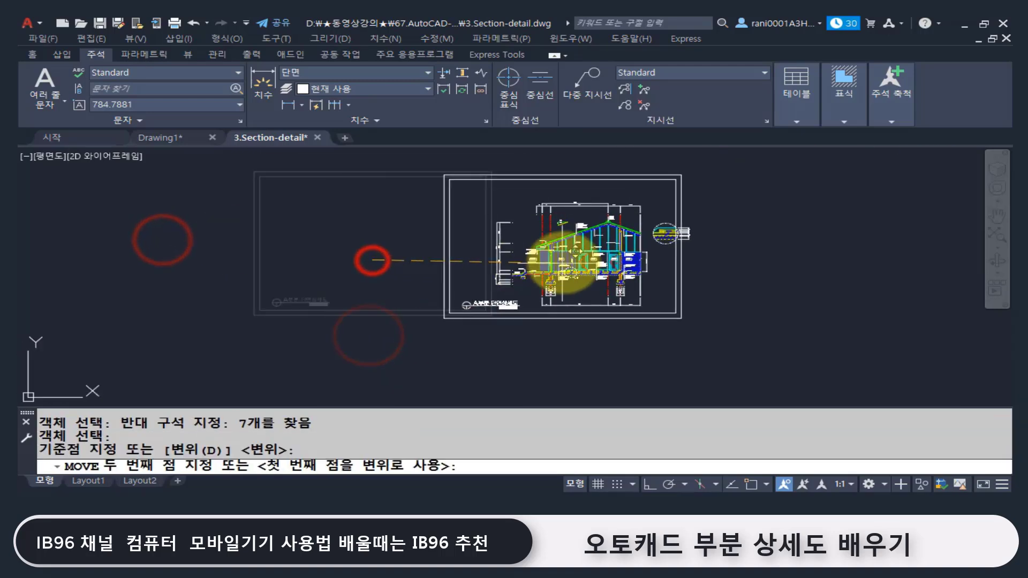
{"action": "scroll", "coordinate": [550, 251], "scroll_direction": "up", "scroll_amount": 3}
{"action": "middle_click_drag", "start_coordinate": [573, 282], "coordinate": [482, 293]}
{"action": "scroll", "coordinate": [445, 310], "scroll_direction": "down", "scroll_amount": 1}
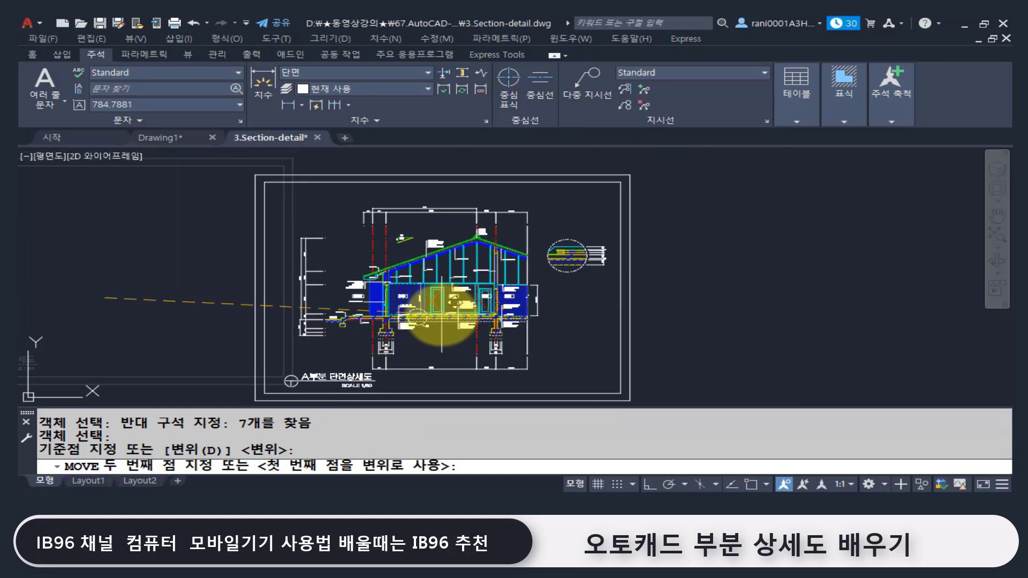
{"action": "key", "text": "Escape"}
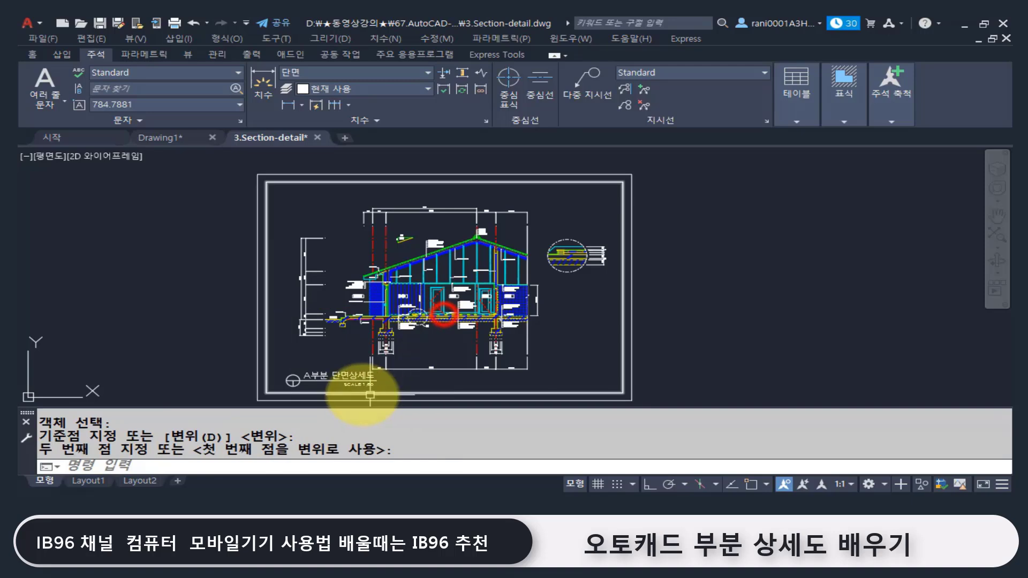
Select the section title objects and reposition them beneath the house section
{"action": "scroll", "coordinate": [368, 344], "scroll_direction": "up", "scroll_amount": 2}
{"action": "type", "text": "m"}
{"action": "key", "text": "Return"}
{"action": "left_click", "coordinate": [399, 343]}
{"action": "left_click", "coordinate": [276, 310]}
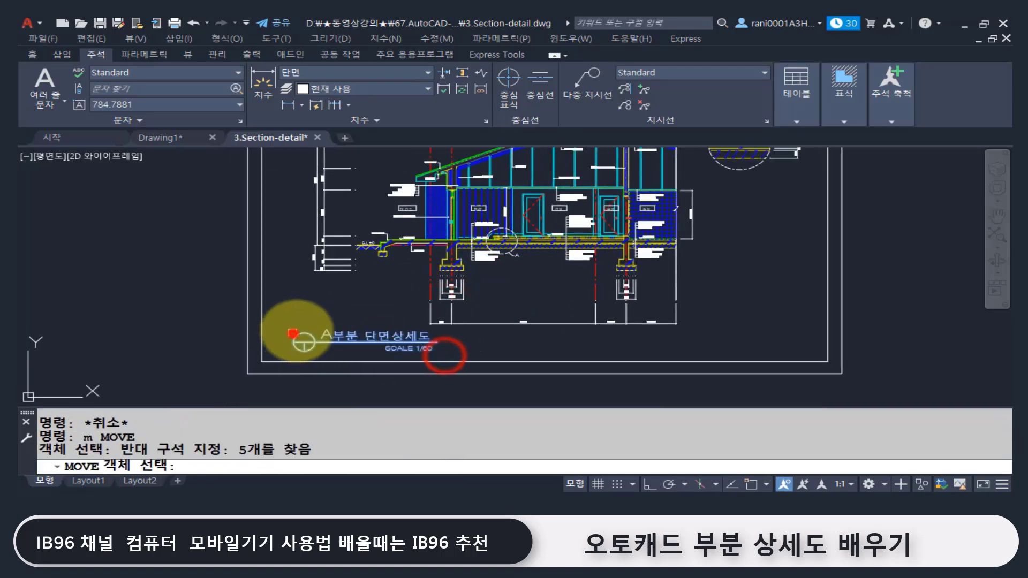
{"action": "key", "text": "Return"}
{"action": "left_click", "coordinate": [346, 305]}
{"action": "key", "text": "Escape"}
Select the section title group with its symbol for copying
{"action": "key", "text": "Escape"}
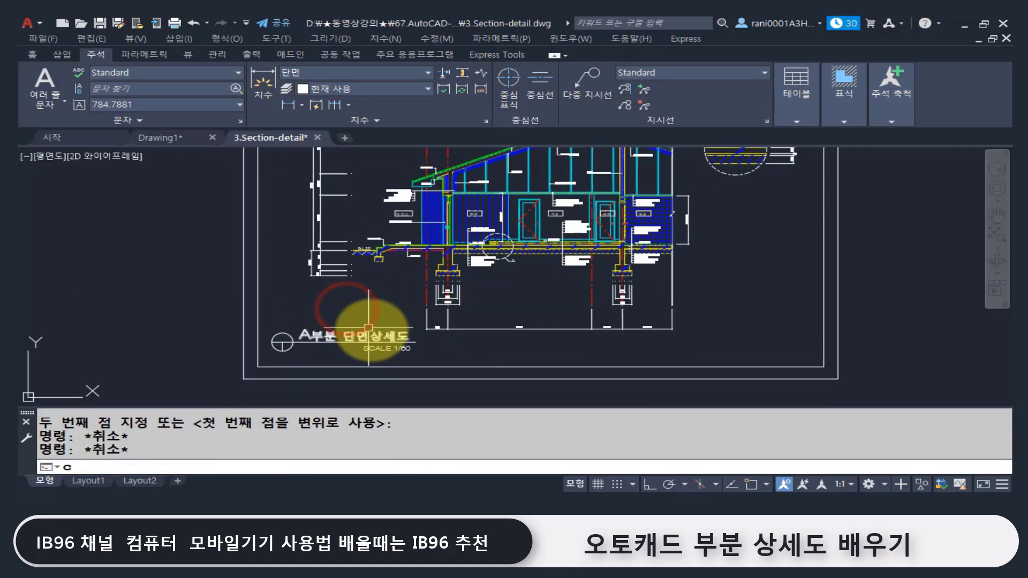
{"action": "scroll", "coordinate": [328, 322], "scroll_direction": "up", "scroll_amount": 3}
{"action": "type", "text": "co"}
{"action": "key", "text": "Return"}
{"action": "left_click", "coordinate": [410, 358]}
{"action": "key", "text": "Escape"}
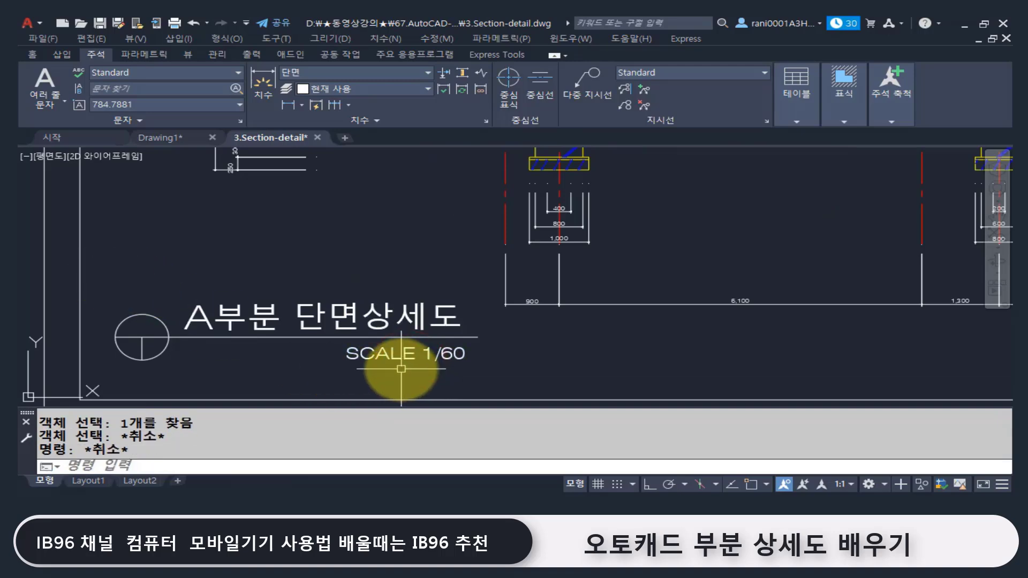
{"action": "type", "text": "co"}
{"action": "key", "text": "Return"}
{"action": "left_click", "coordinate": [441, 374]}
{"action": "left_click", "coordinate": [234, 311]}
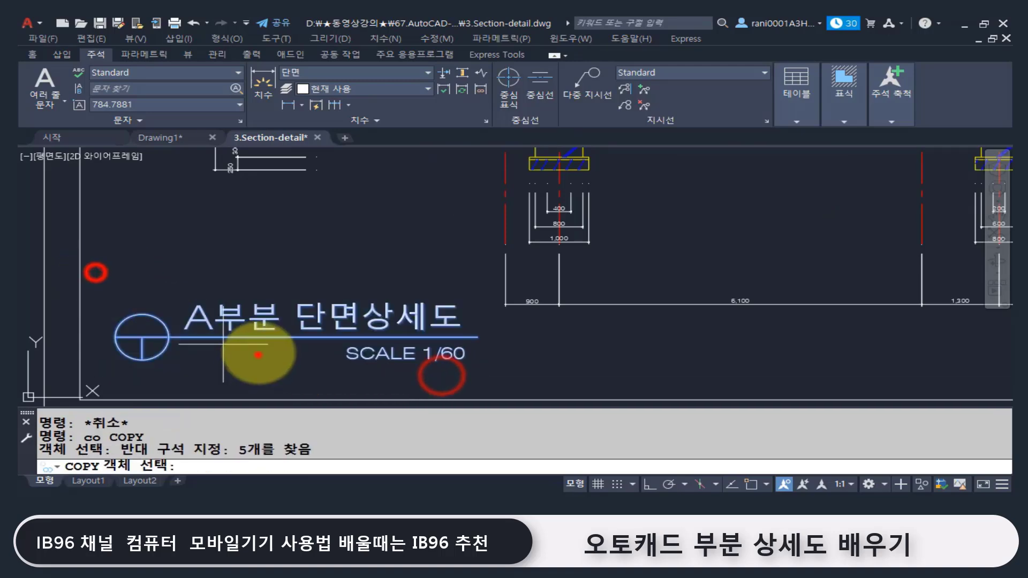
{"action": "key", "text": "Return"}
Place a copy of the title beside the circular detail
{"action": "left_click", "coordinate": [252, 356]}
{"action": "scroll", "coordinate": [492, 321], "scroll_direction": "down", "scroll_amount": 4}
{"action": "scroll", "coordinate": [473, 290], "scroll_direction": "up", "scroll_amount": 2}
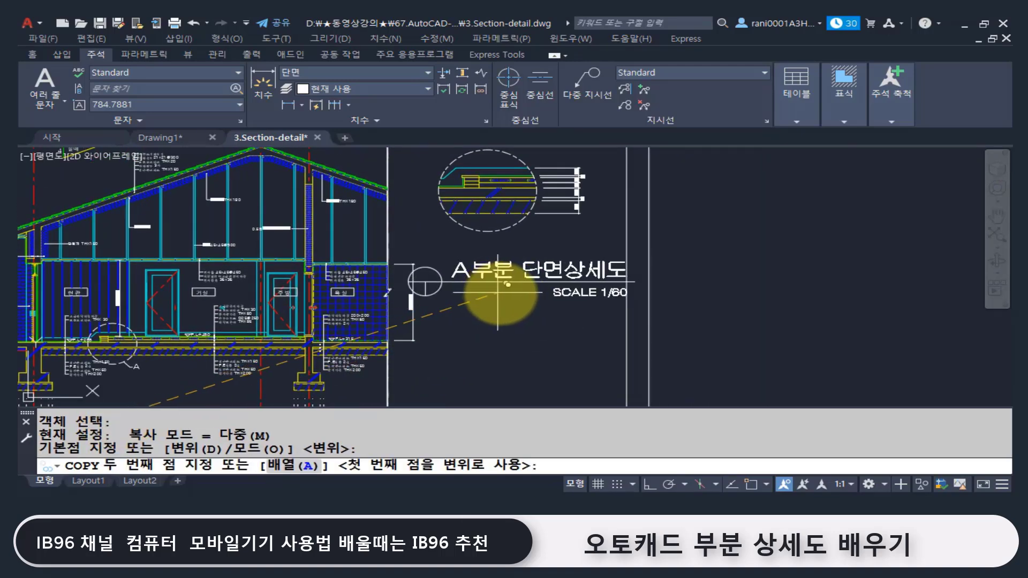
{"action": "left_click", "coordinate": [520, 292]}
{"action": "key", "text": "Return"}
{"action": "middle_click_drag", "start_coordinate": [520, 292], "coordinate": [484, 308]}
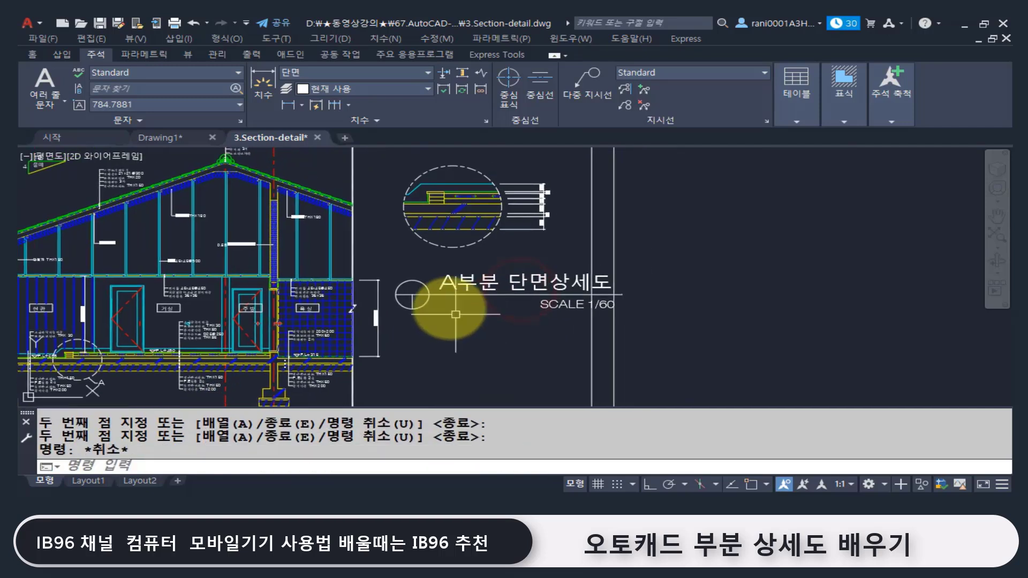
Rename the copied title text to 확대도-A
{"action": "key", "text": "Escape"}
{"action": "type", "text": "ed"}
{"action": "key", "text": "Return"}
{"action": "left_click", "coordinate": [472, 286]}
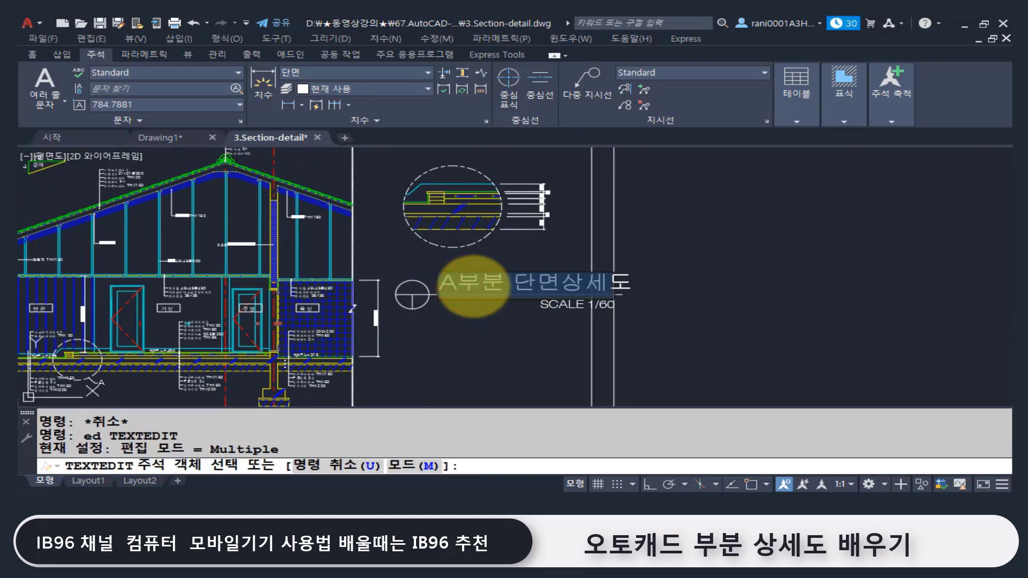
{"action": "type", "text": "확대도-A"}
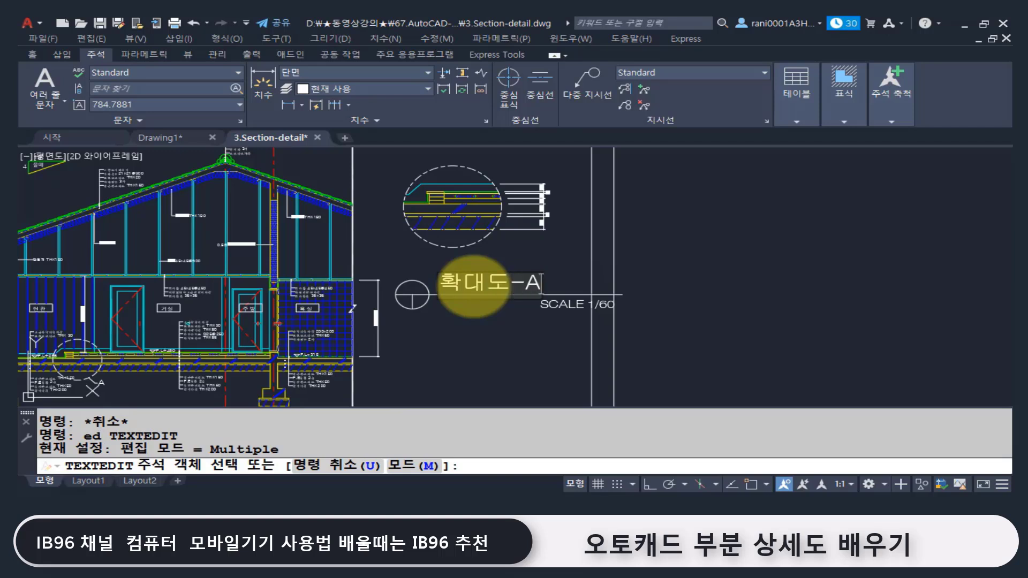
{"action": "key", "text": "Return"}
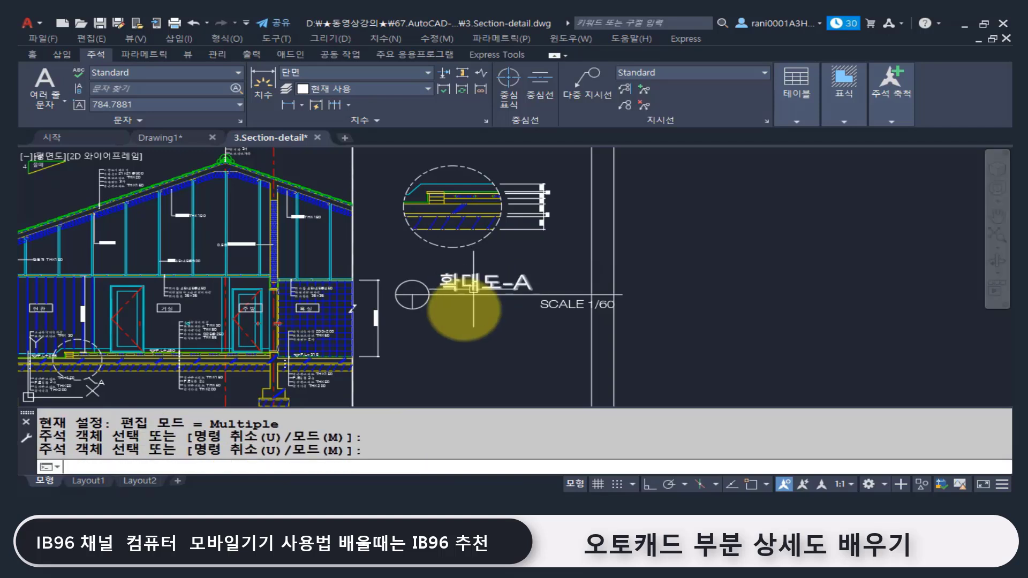
{"action": "key", "text": "Return"}
Stretch the copied title's underline shorter, with Ortho on, to fit 확대도-A
{"action": "type", "text": "s"}
{"action": "key", "text": "Return"}
{"action": "left_click", "coordinate": [650, 324]}
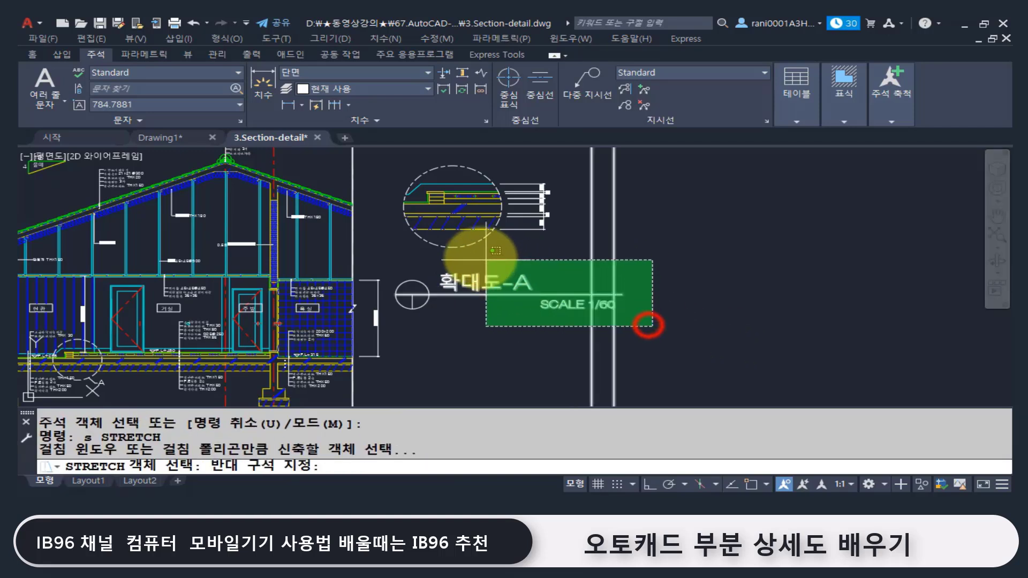
{"action": "left_click", "coordinate": [480, 257]}
{"action": "key", "text": "F8"}
{"action": "key", "text": "Return"}
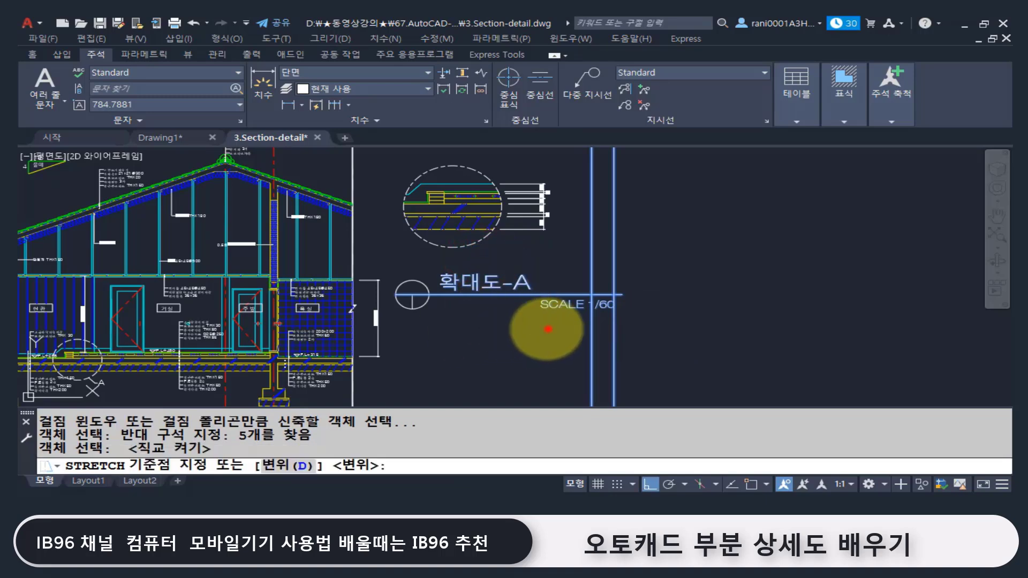
{"action": "left_click", "coordinate": [546, 328]}
{"action": "left_click", "coordinate": [482, 333]}
{"action": "scroll", "coordinate": [485, 326], "scroll_direction": "up", "scroll_amount": 2}
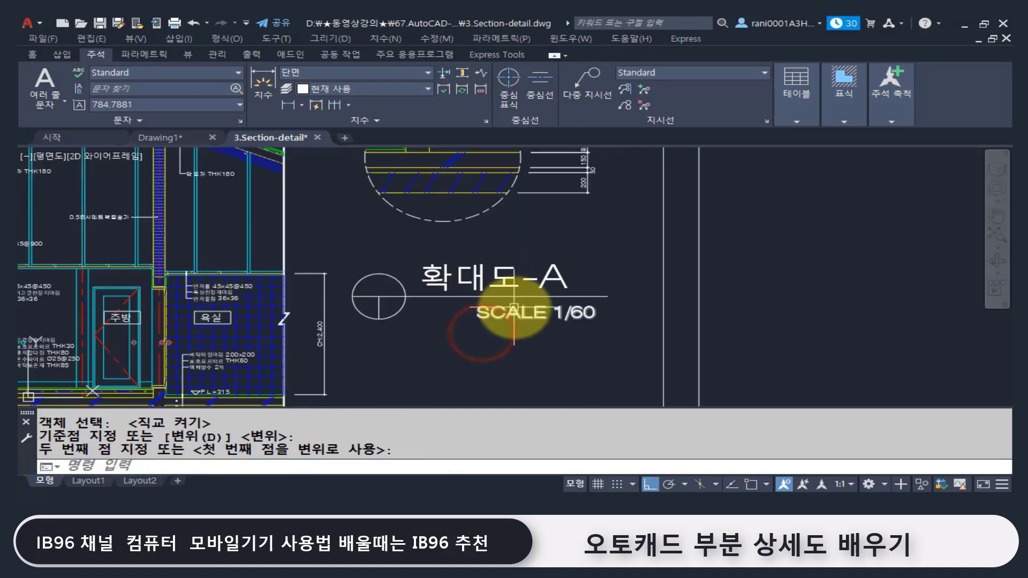
Change the 확대도-A detail's scale text from SCALE 1/60 to SCALE 1/30
{"action": "middle_click_drag", "start_coordinate": [515, 310], "coordinate": [484, 358]}
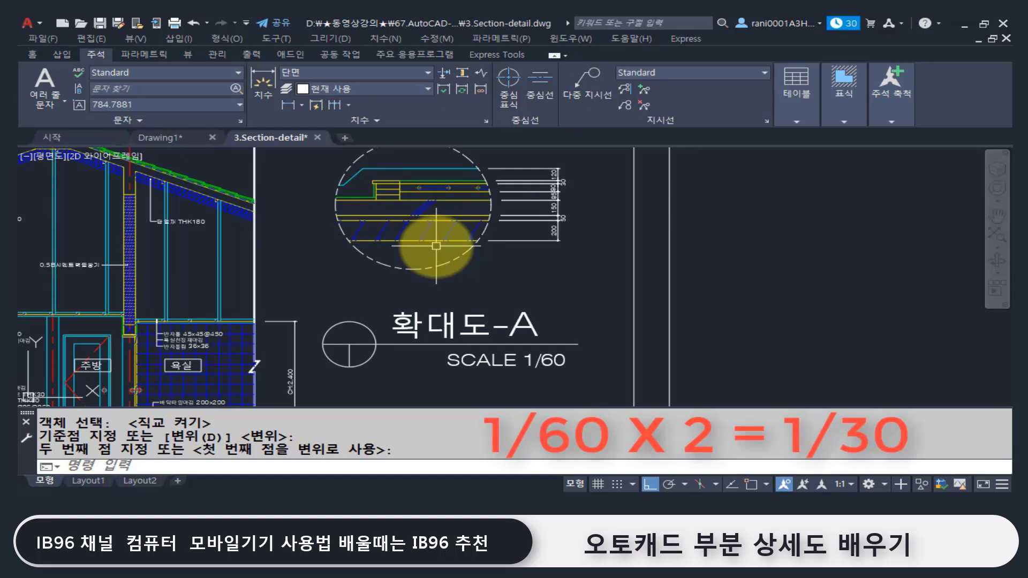
{"action": "type", "text": "ed"}
{"action": "key", "text": "Return"}
{"action": "left_click", "coordinate": [546, 367]}
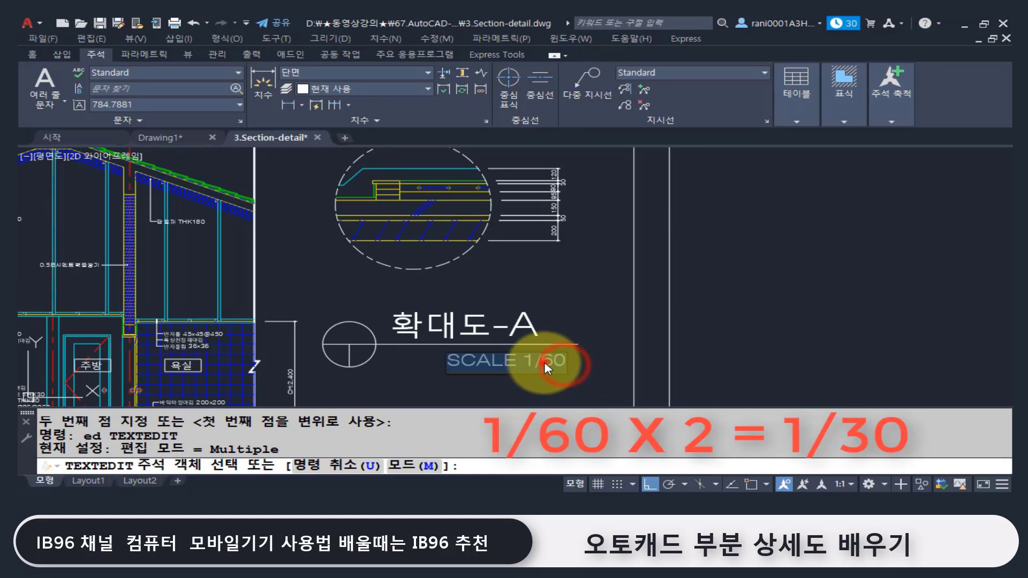
{"action": "key", "text": "BackSpace"}
{"action": "key", "text": "BackSpace"}
{"action": "type", "text": "30"}
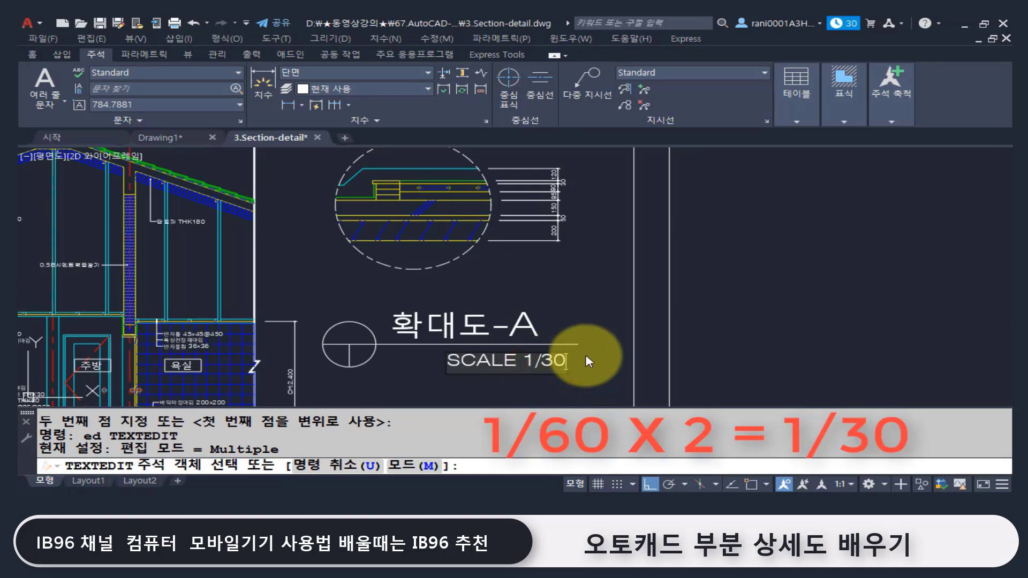
{"action": "key", "text": "Return"}
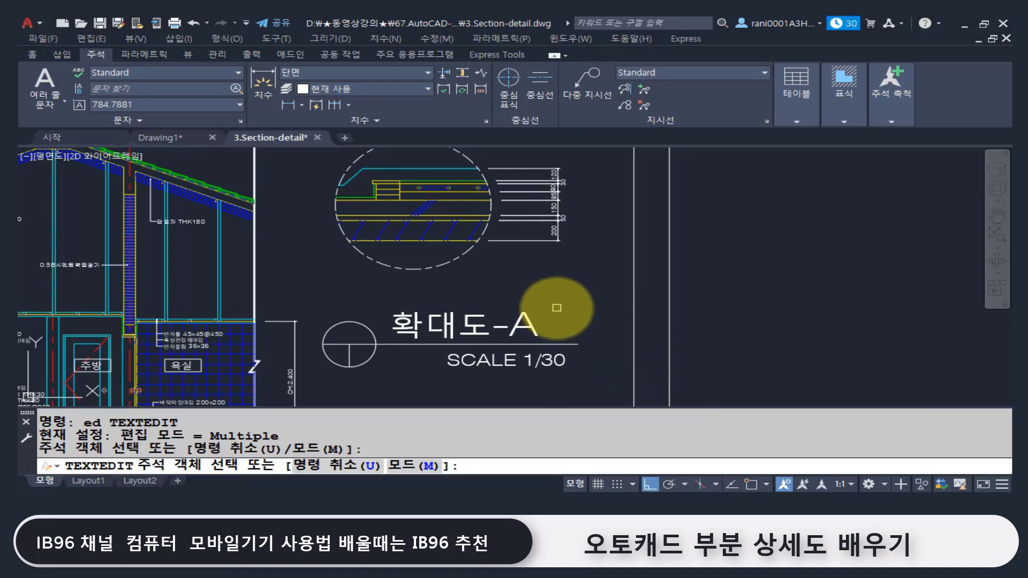
{"action": "key", "text": "Escape"}
{"action": "scroll", "coordinate": [557, 308], "scroll_direction": "down", "scroll_amount": 3}
{"action": "scroll", "coordinate": [429, 268], "scroll_direction": "up", "scroll_amount": 1}
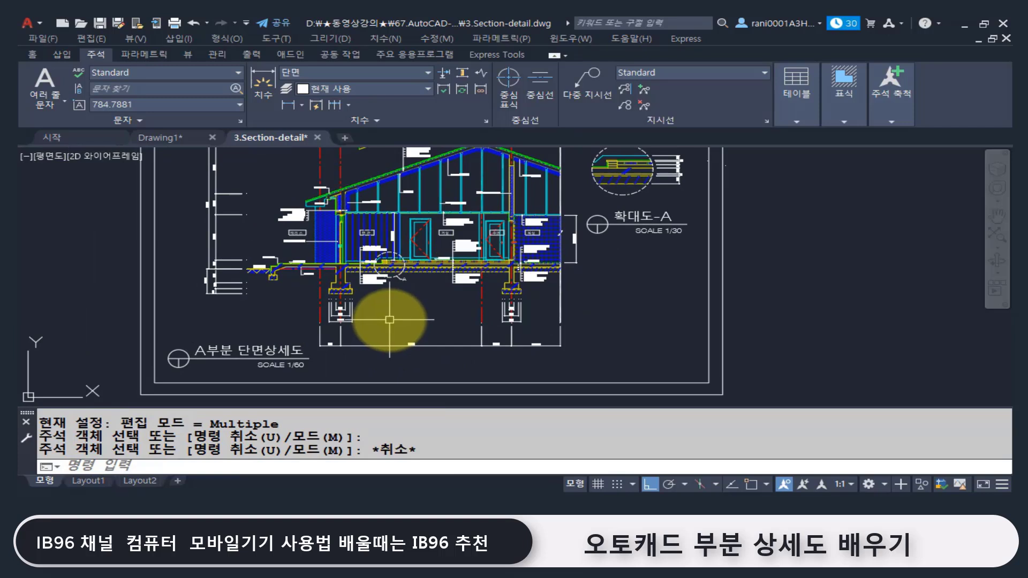
Review the section's SCALE 1/60 title and zoom out to see both titled drawings
{"action": "left_click", "coordinate": [297, 369]}
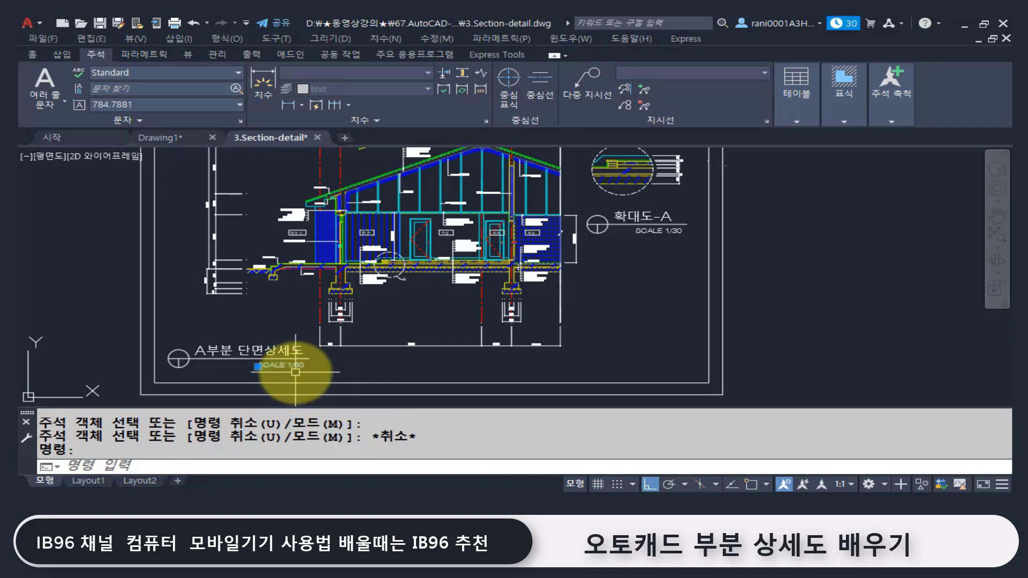
{"action": "scroll", "coordinate": [297, 369], "scroll_direction": "down", "scroll_amount": 1}
{"action": "scroll", "coordinate": [551, 261], "scroll_direction": "up", "scroll_amount": 1}
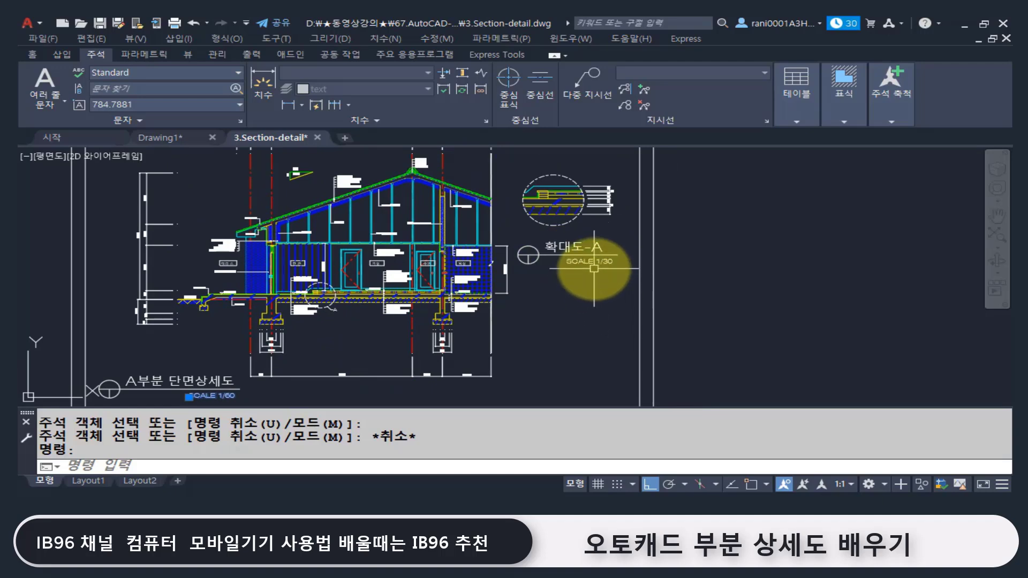
{"action": "scroll", "coordinate": [599, 271], "scroll_direction": "up", "scroll_amount": 4}
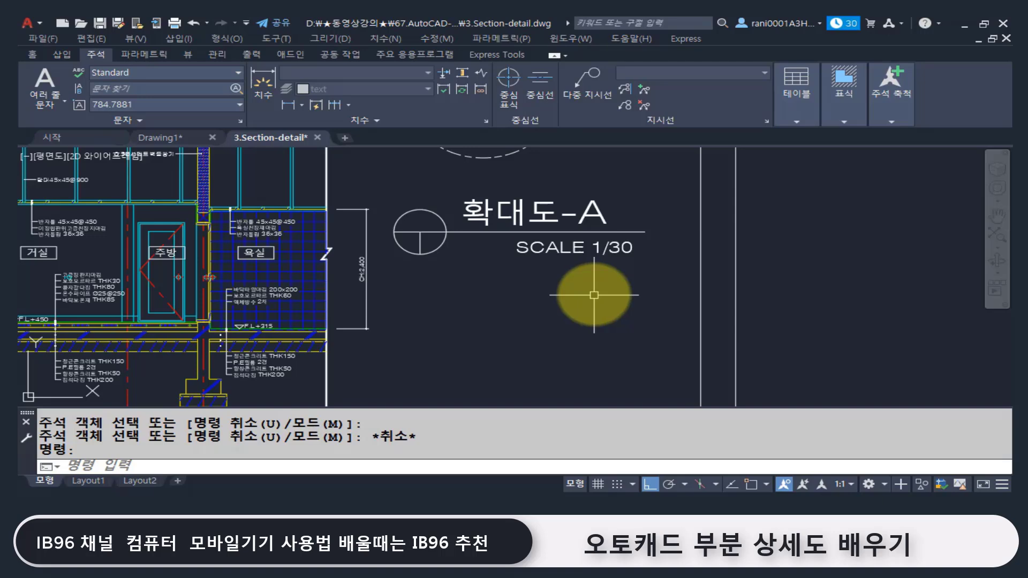
{"action": "scroll", "coordinate": [589, 289], "scroll_direction": "down", "scroll_amount": 5}
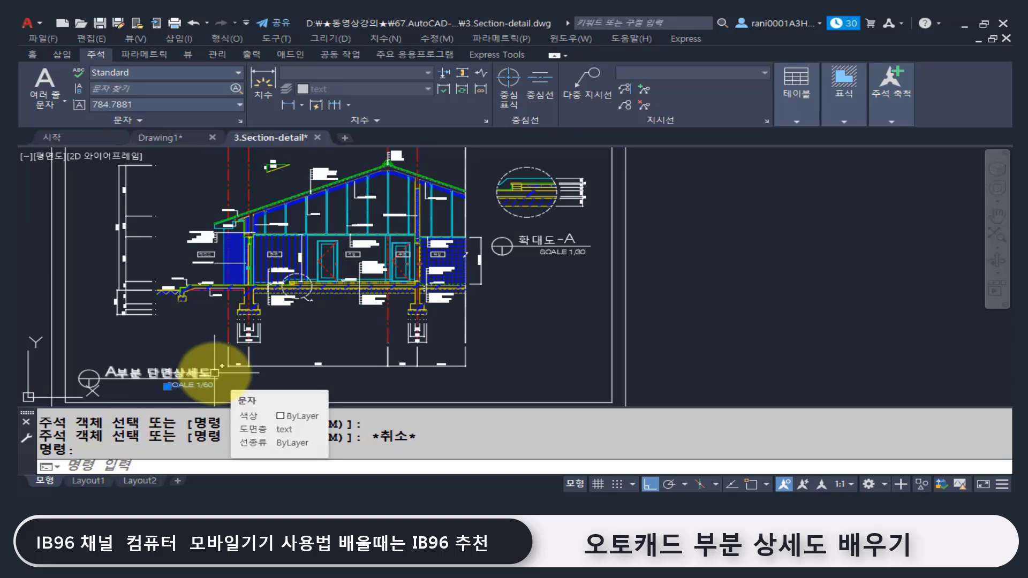
{"action": "key", "text": "Escape"}
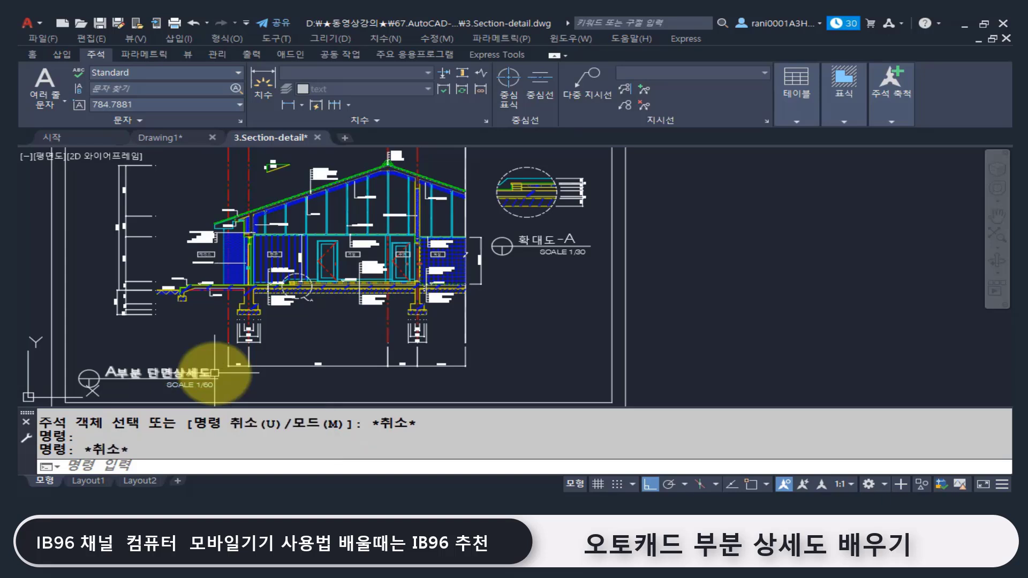
{"action": "scroll", "coordinate": [424, 253], "scroll_direction": "down", "scroll_amount": 2}
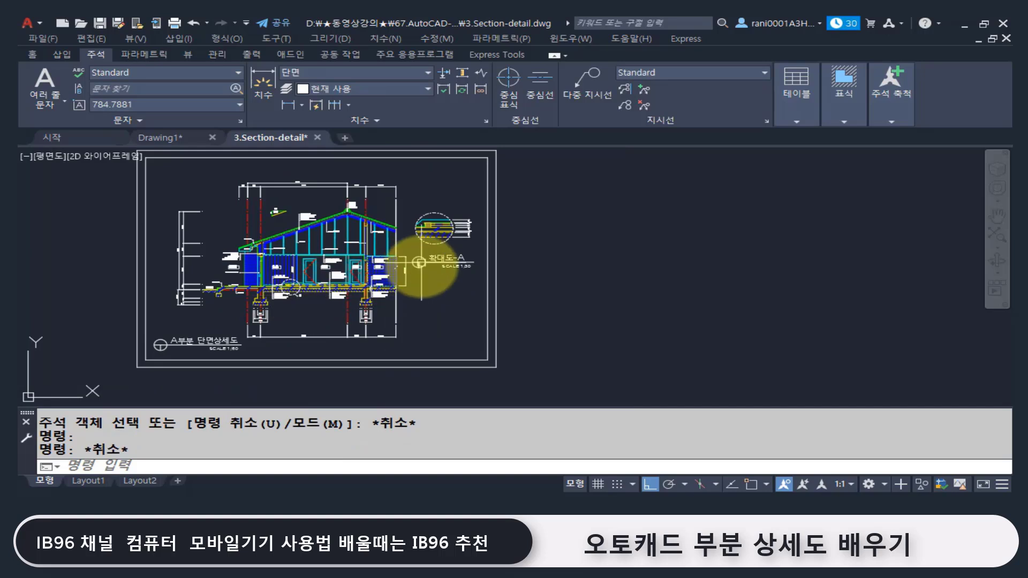
{"action": "scroll", "coordinate": [509, 293], "scroll_direction": "down", "scroll_amount": 1}
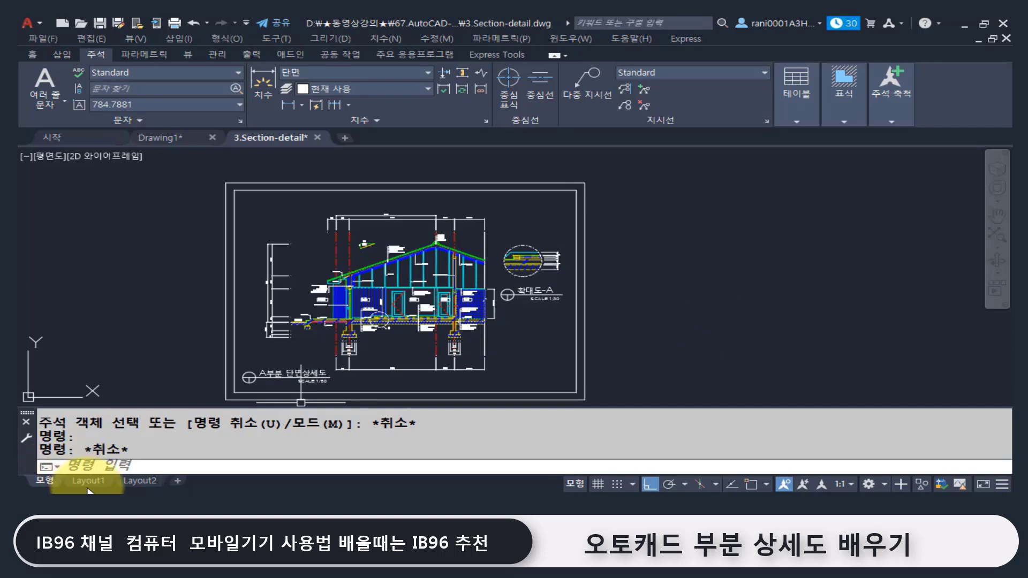
Zoom to the drawing extents and save the current drawing
{"action": "key", "text": "Escape"}
{"action": "key", "text": "Escape"}
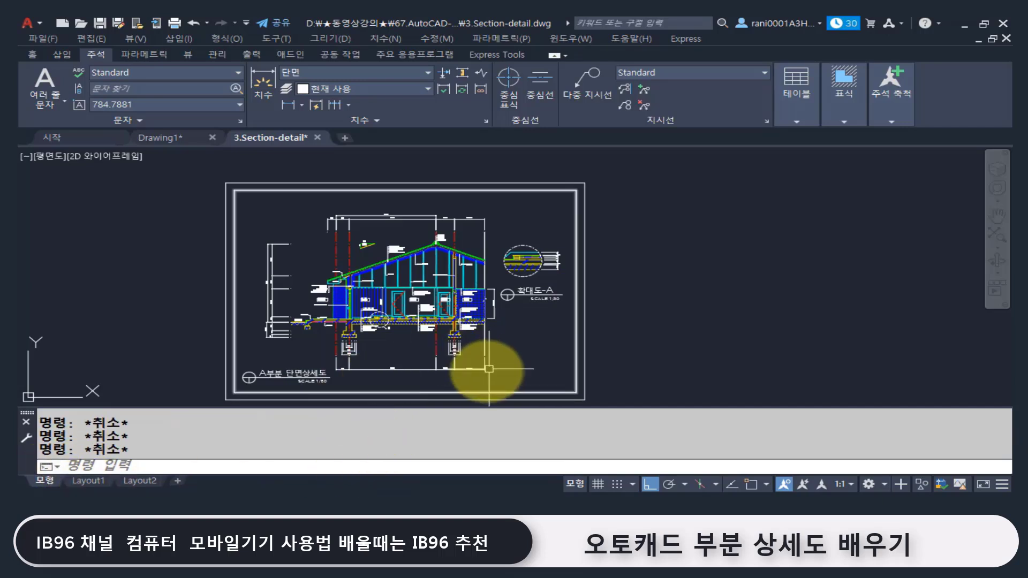
{"action": "type", "text": "z"}
{"action": "key", "text": "Return"}
{"action": "type", "text": "e"}
{"action": "key", "text": "Return"}
{"action": "key", "text": "Escape"}
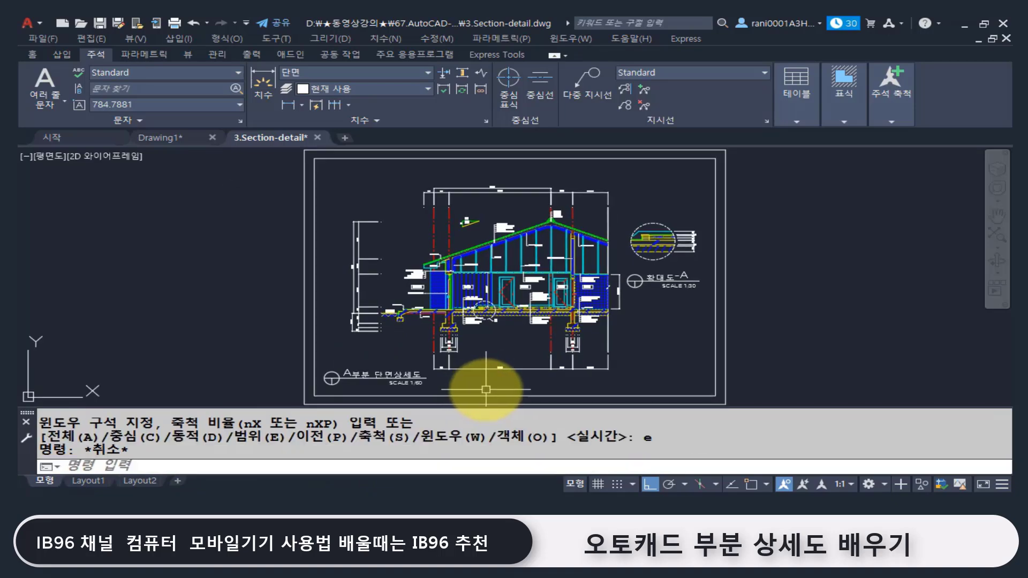
{"action": "left_click", "coordinate": [42, 39]}
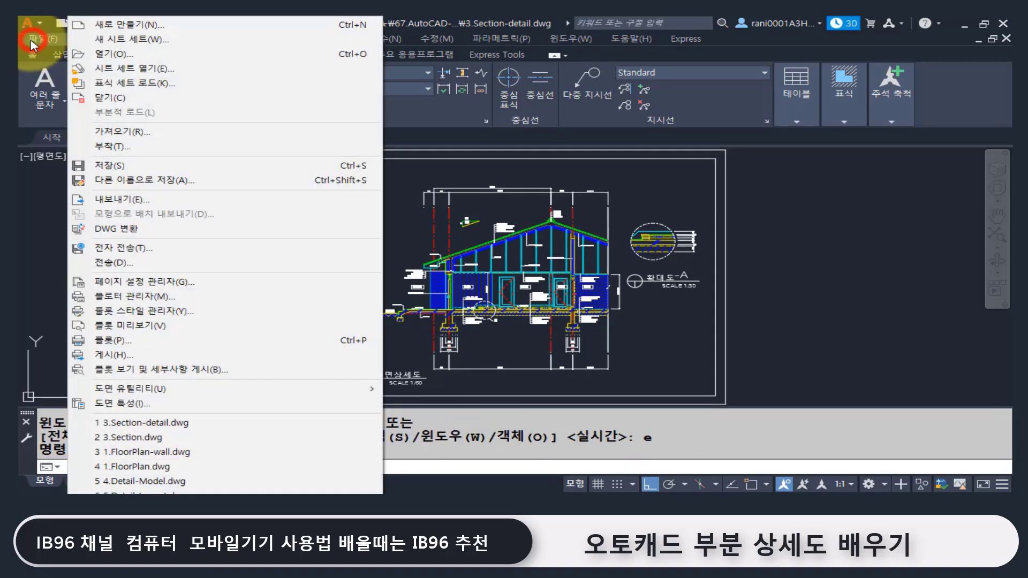
{"action": "left_click", "coordinate": [107, 163]}
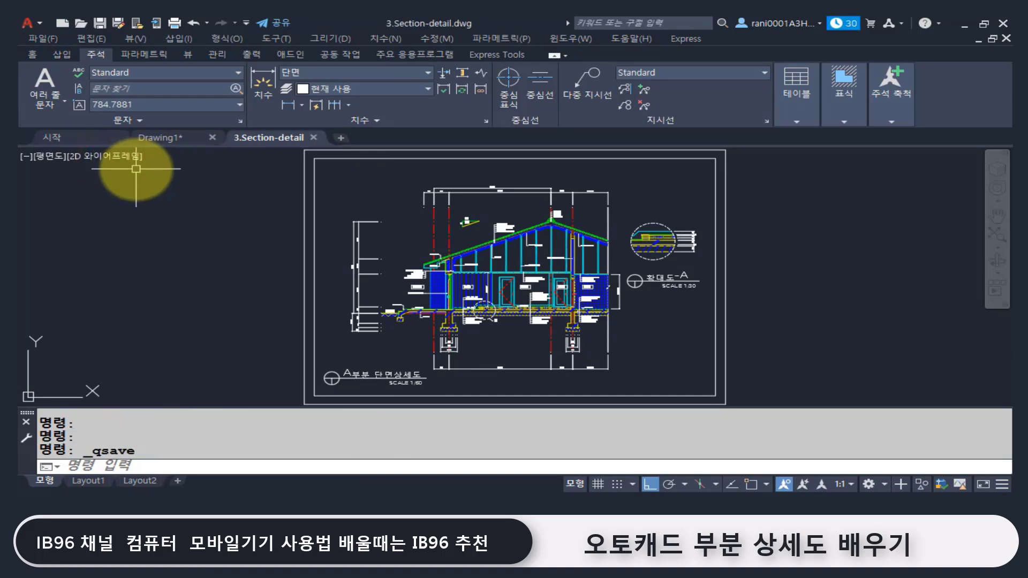
Save a copy of the drawing as 3.Section-detail-배치.dwg
{"action": "left_click", "coordinate": [42, 39]}
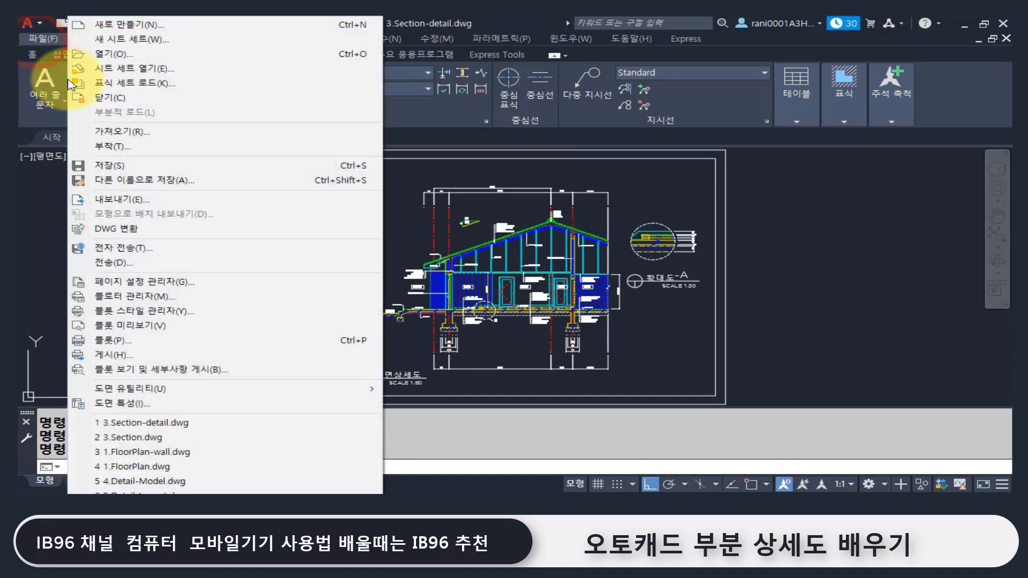
{"action": "left_click", "coordinate": [129, 182]}
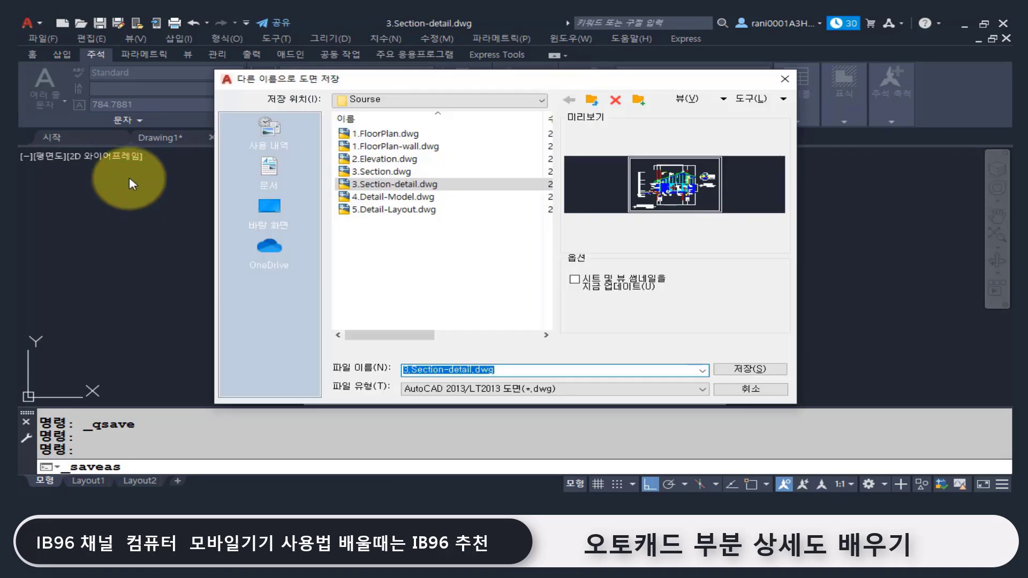
{"action": "left_click", "coordinate": [470, 369]}
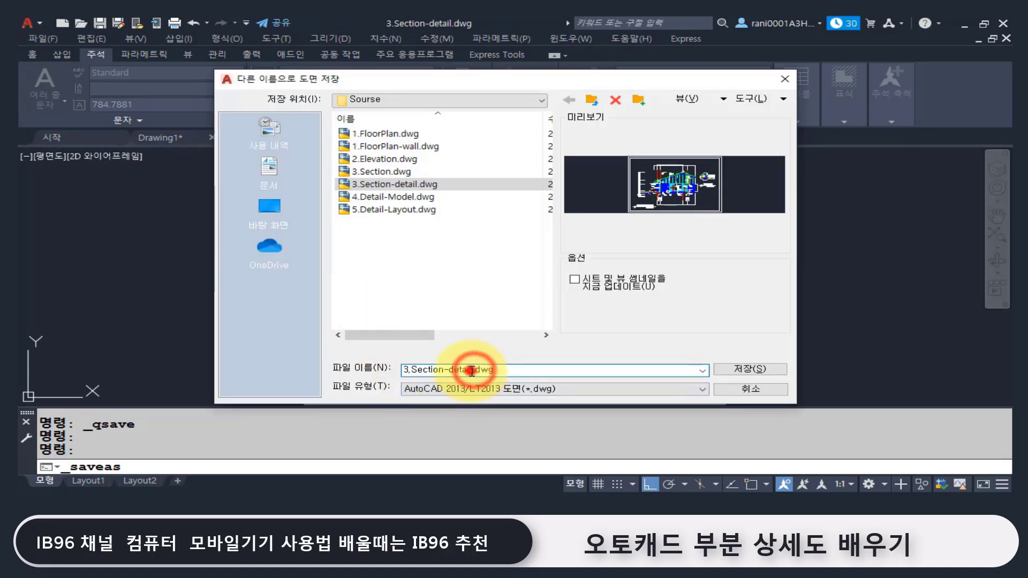
{"action": "type", "text": "-"}
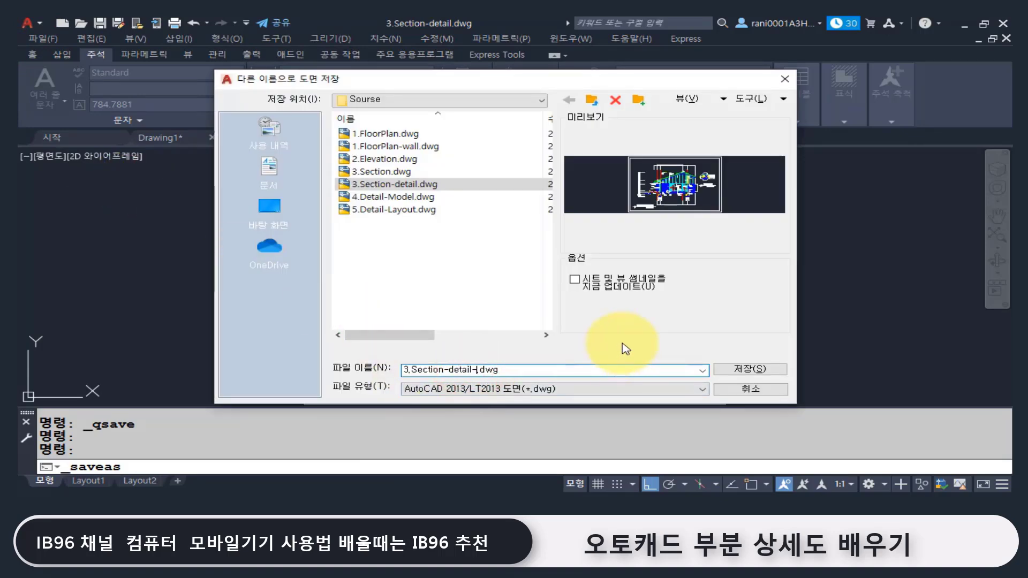
{"action": "type", "text": "배치"}
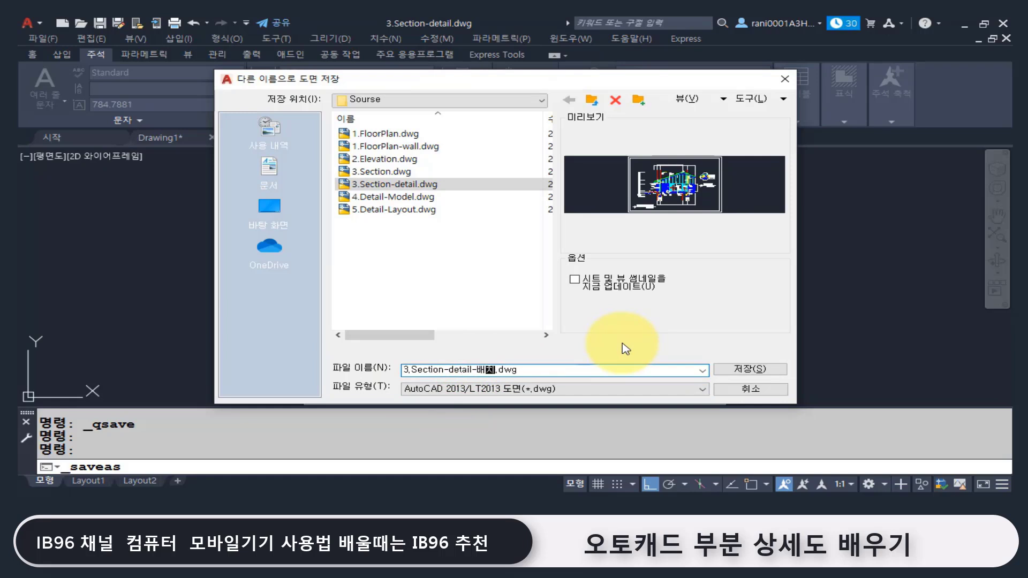
{"action": "left_click", "coordinate": [740, 371]}
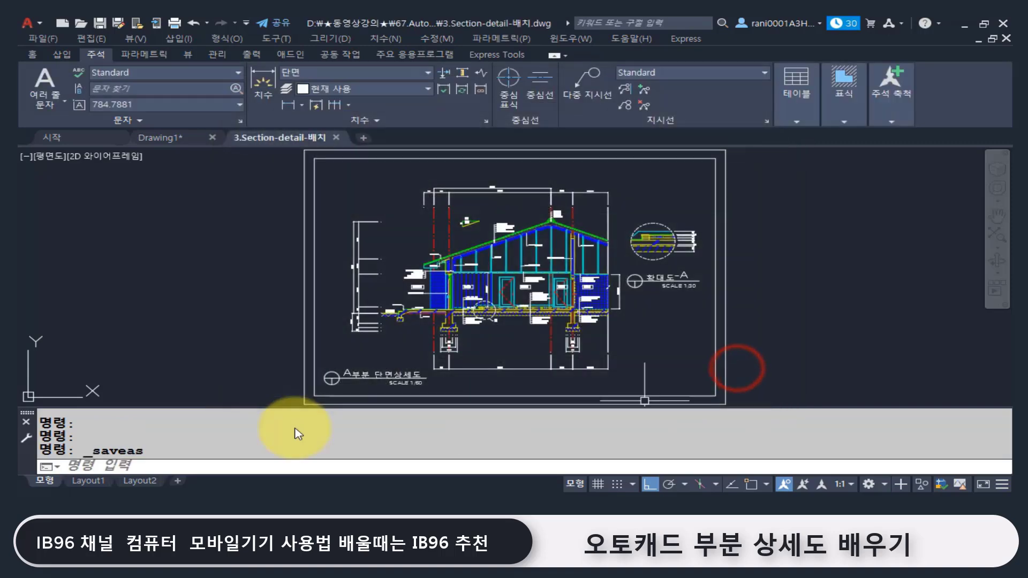
Erase all 66 objects of the enlarged detail, including its title
{"action": "middle_click_drag", "start_coordinate": [665, 353], "coordinate": [617, 368]}
{"action": "left_click", "coordinate": [653, 325]}
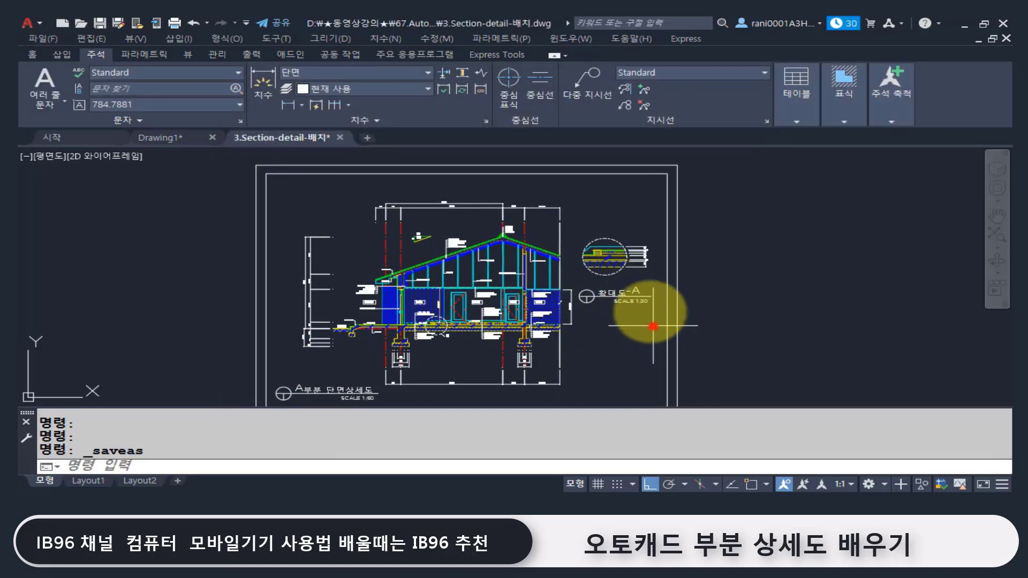
{"action": "left_click", "coordinate": [591, 227]}
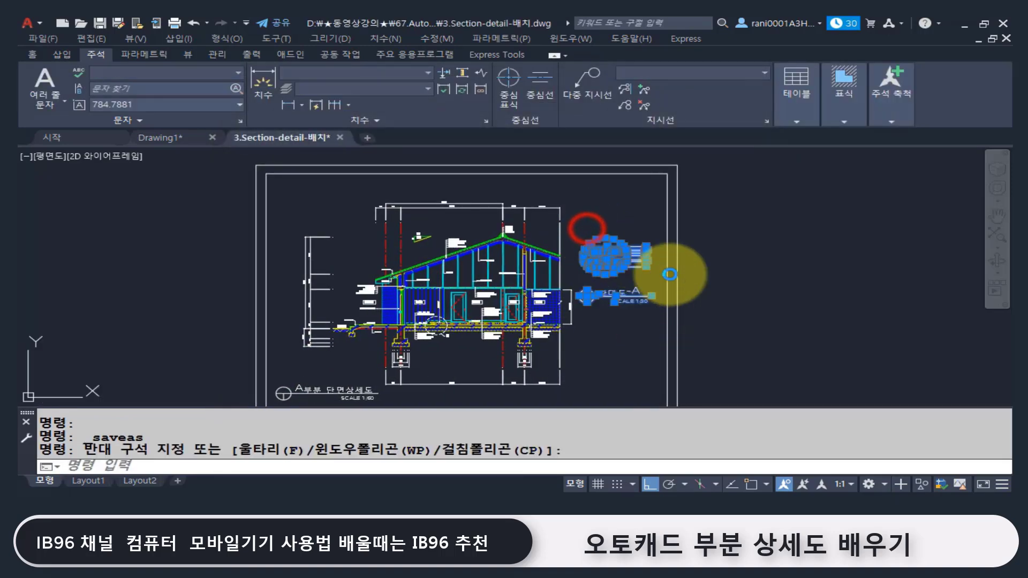
{"action": "type", "text": "saveas"}
{"action": "key", "text": "Return"}
{"action": "key", "text": "Escape"}
{"action": "key", "text": "Escape"}
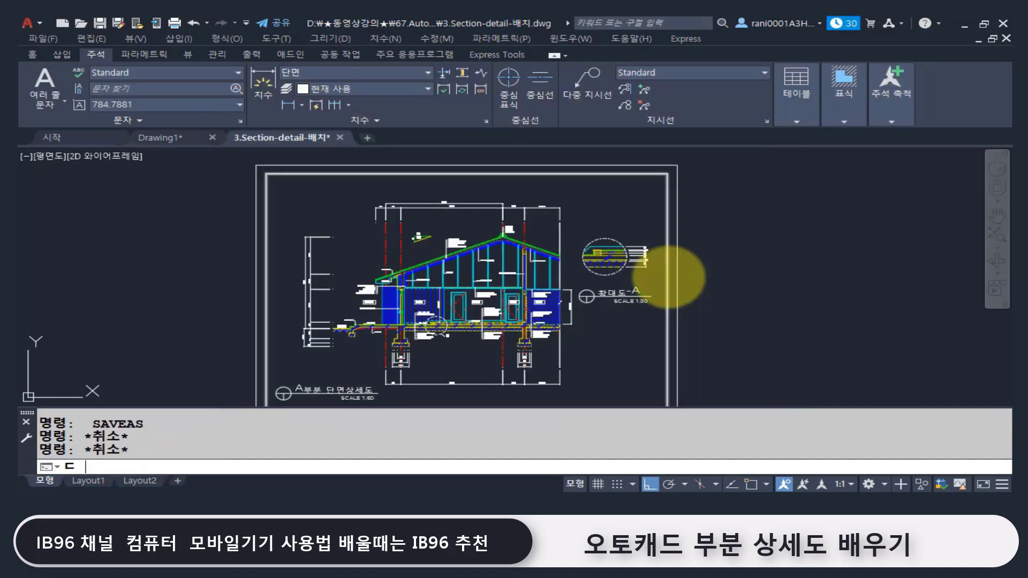
{"action": "key", "text": "Escape"}
{"action": "type", "text": "e"}
{"action": "key", "text": "Return"}
{"action": "left_click", "coordinate": [707, 337]}
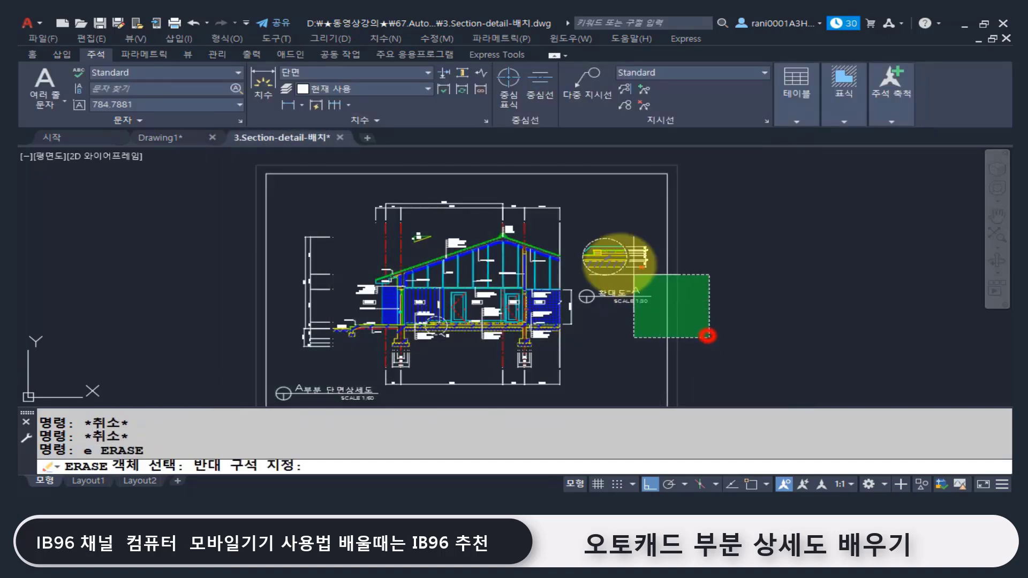
{"action": "left_click", "coordinate": [583, 222]}
{"action": "key", "text": "Return"}
{"action": "key", "text": "Return"}
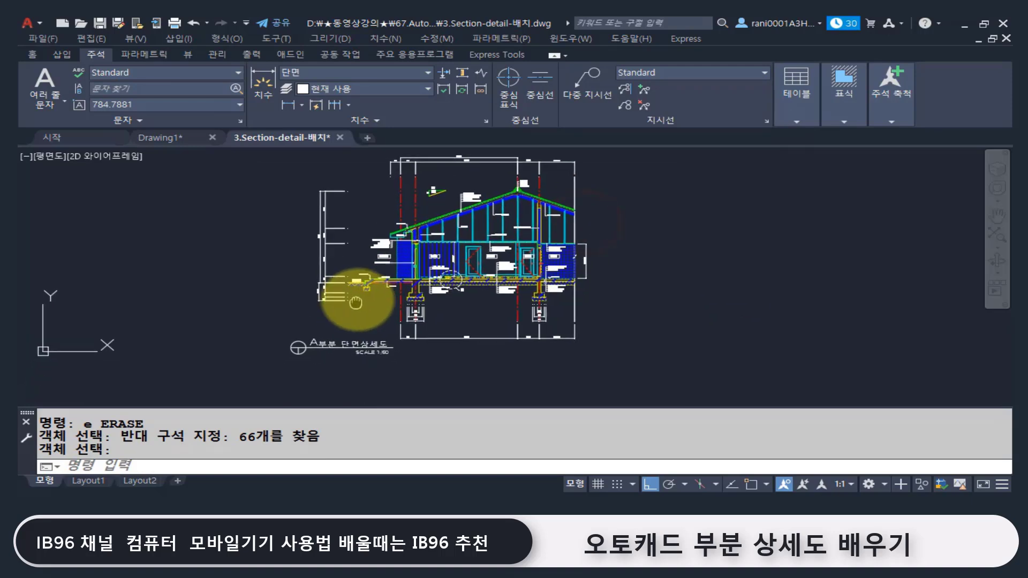
Erase the A부분 단면상세도 title and zoom to the section's extents
{"action": "middle_click_drag", "start_coordinate": [345, 323], "coordinate": [367, 274]}
{"action": "left_click", "coordinate": [397, 372]}
{"action": "left_click", "coordinate": [257, 321]}
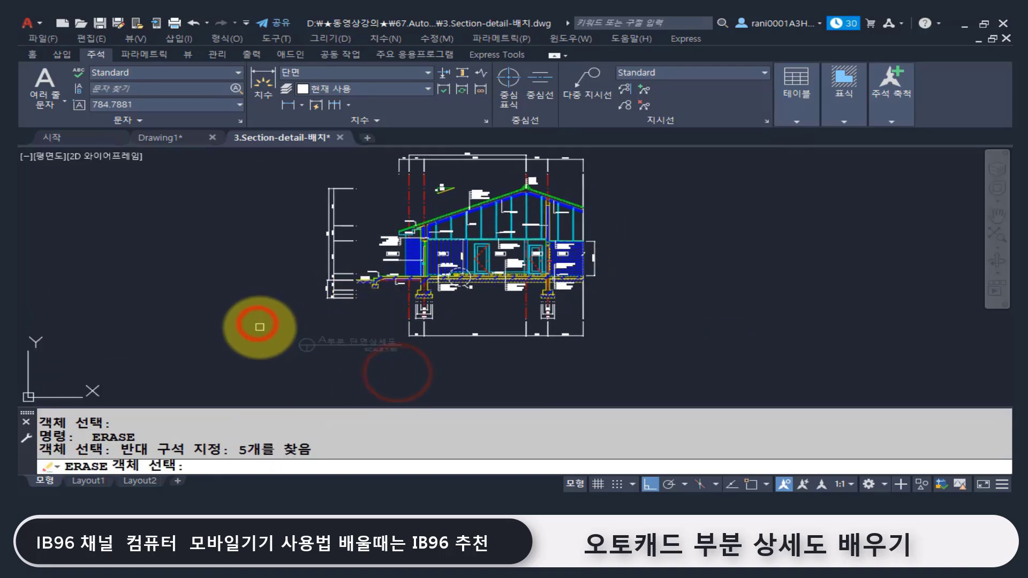
{"action": "key", "text": "Return"}
{"action": "type", "text": "z"}
{"action": "key", "text": "Return"}
{"action": "type", "text": "e"}
{"action": "key", "text": "Return"}
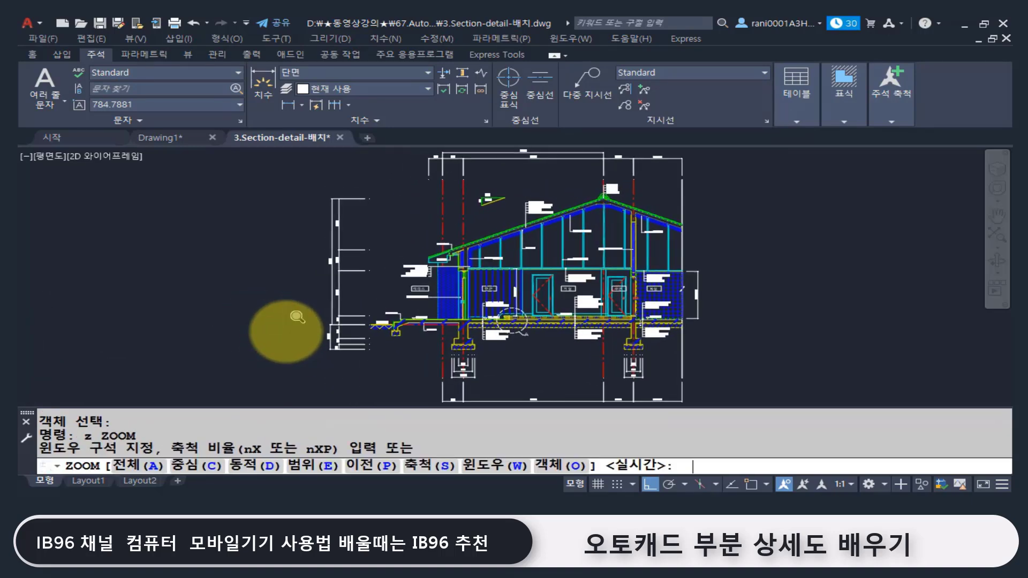
Delete the A callout circle and its label, then switch to the Layout1 sheet
{"action": "scroll", "coordinate": [557, 348], "scroll_direction": "up", "scroll_amount": 6}
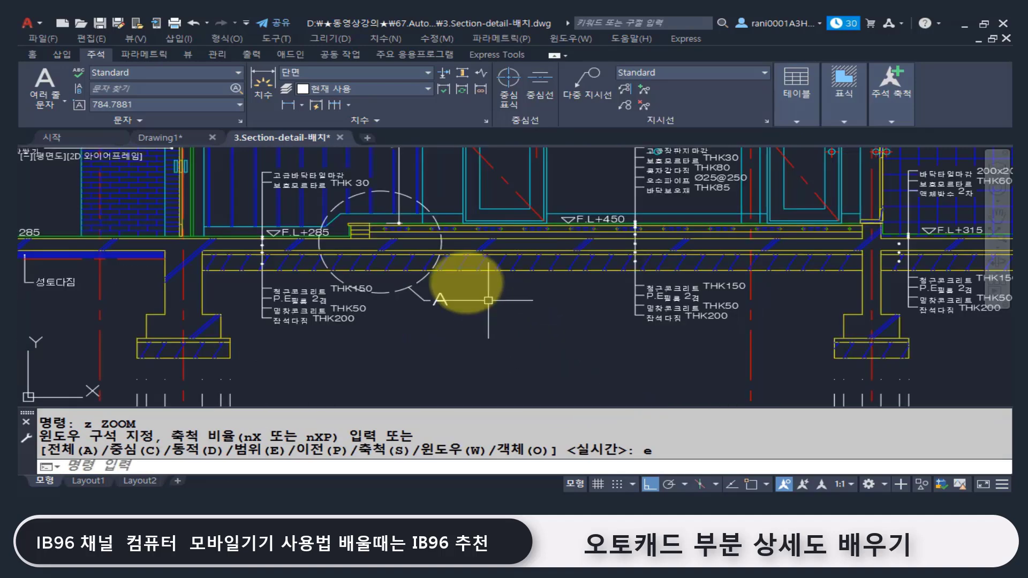
{"action": "left_click", "coordinate": [478, 324]}
{"action": "left_click", "coordinate": [406, 288]}
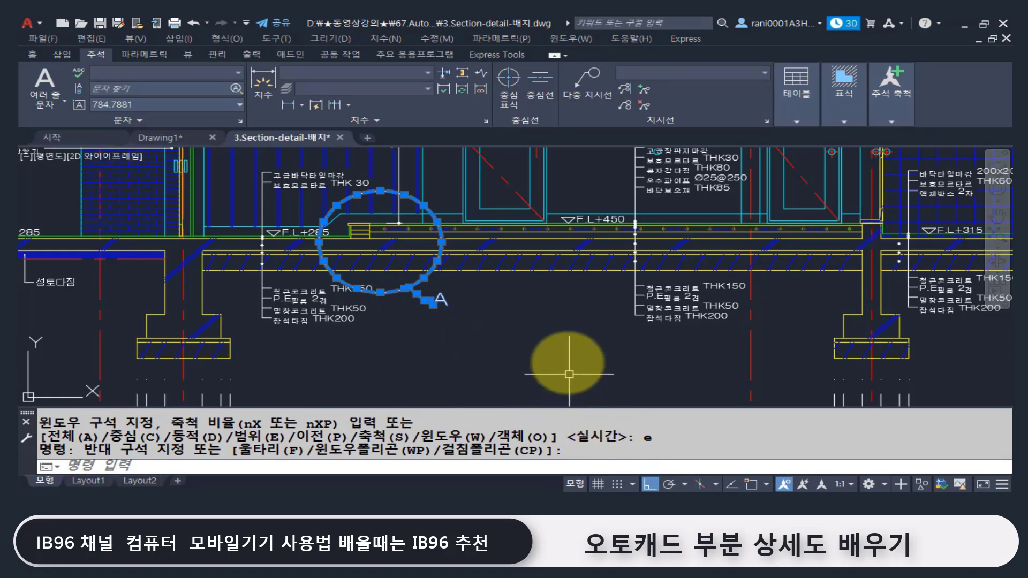
{"action": "key", "text": "Delete"}
{"action": "type", "text": "z"}
{"action": "key", "text": "Return"}
{"action": "type", "text": "e"}
{"action": "key", "text": "Return"}
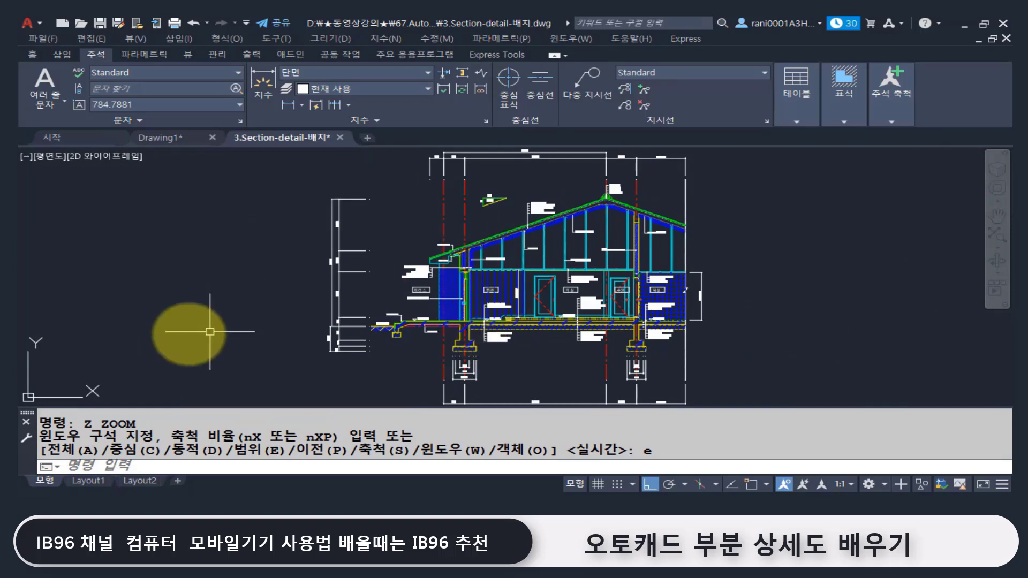
{"action": "left_click", "coordinate": [89, 480]}
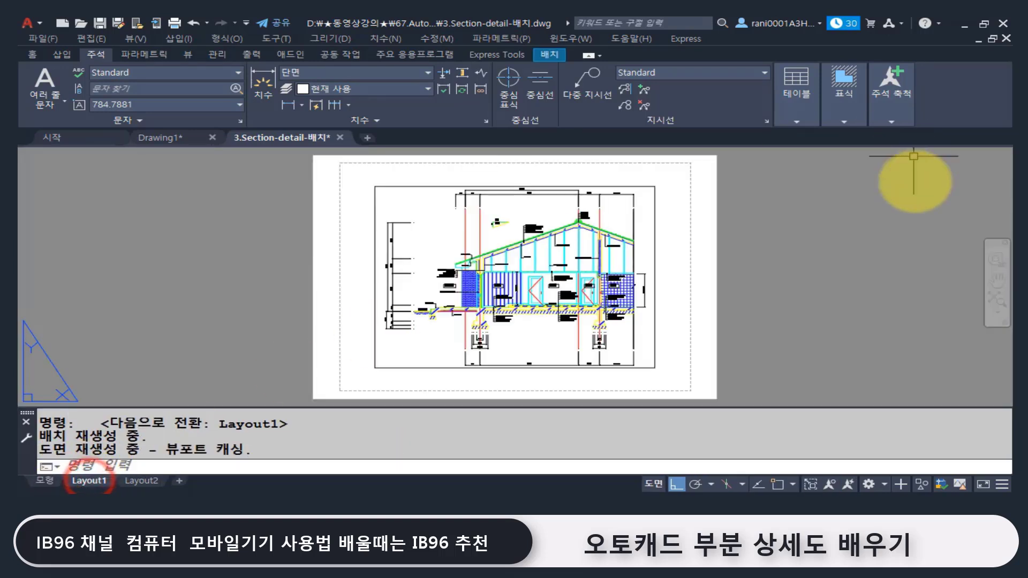
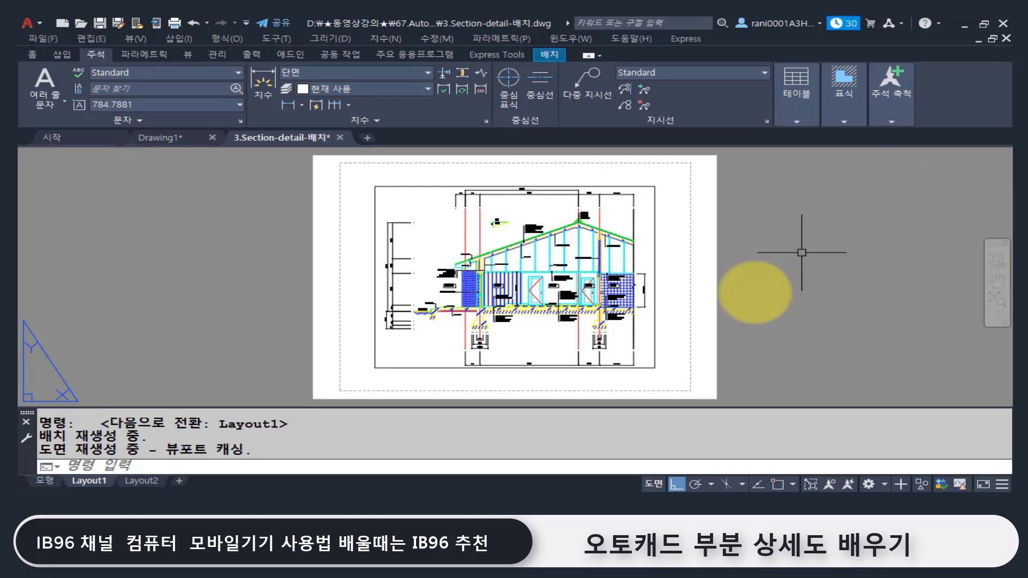
Delete the old section viewport and set Layout1's page setup plotter to DWF6 ePlot.pc3
{"action": "left_click", "coordinate": [656, 237]}
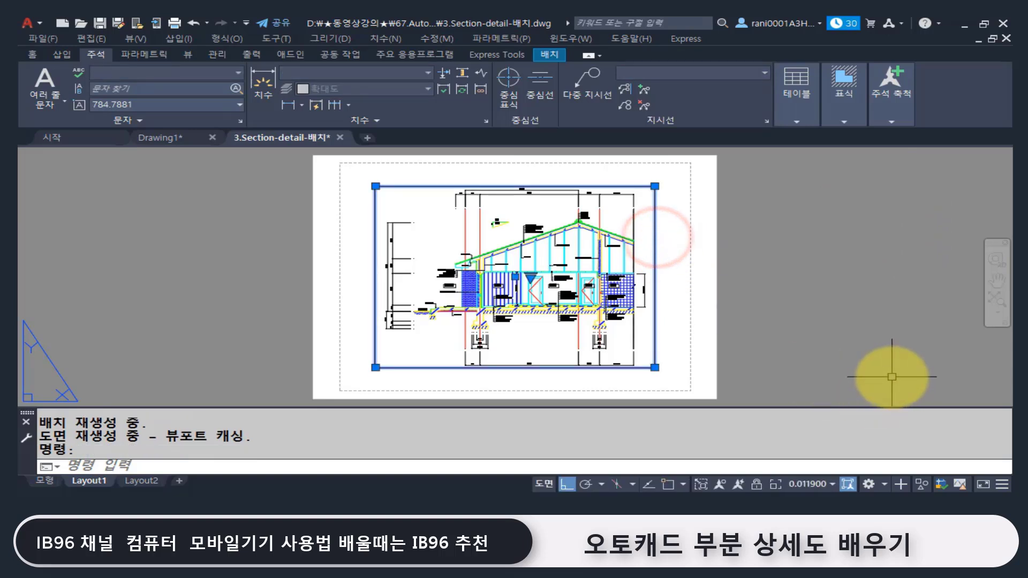
{"action": "key", "text": "Delete"}
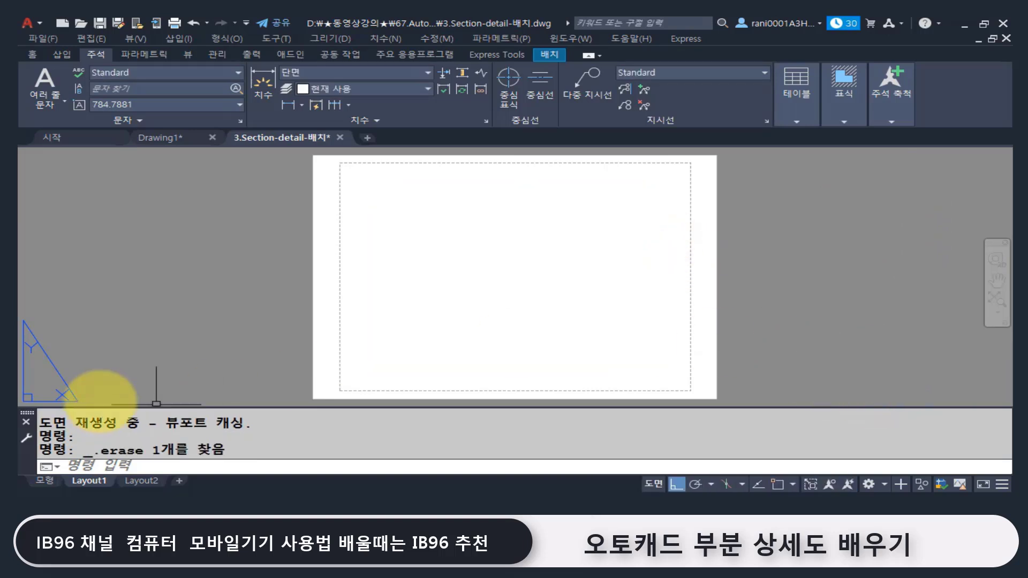
{"action": "right_click", "coordinate": [95, 485]}
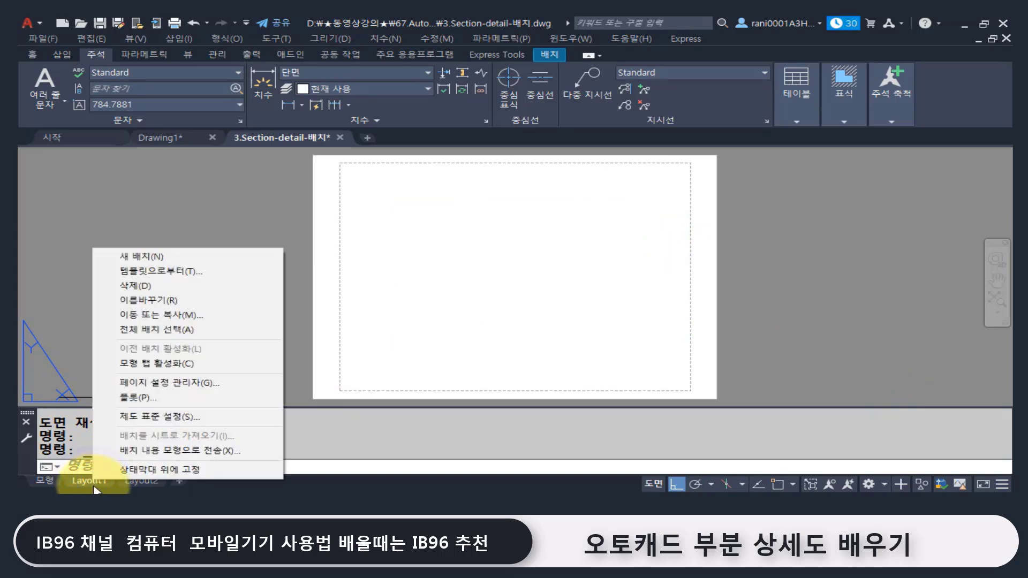
{"action": "left_click", "coordinate": [269, 388]}
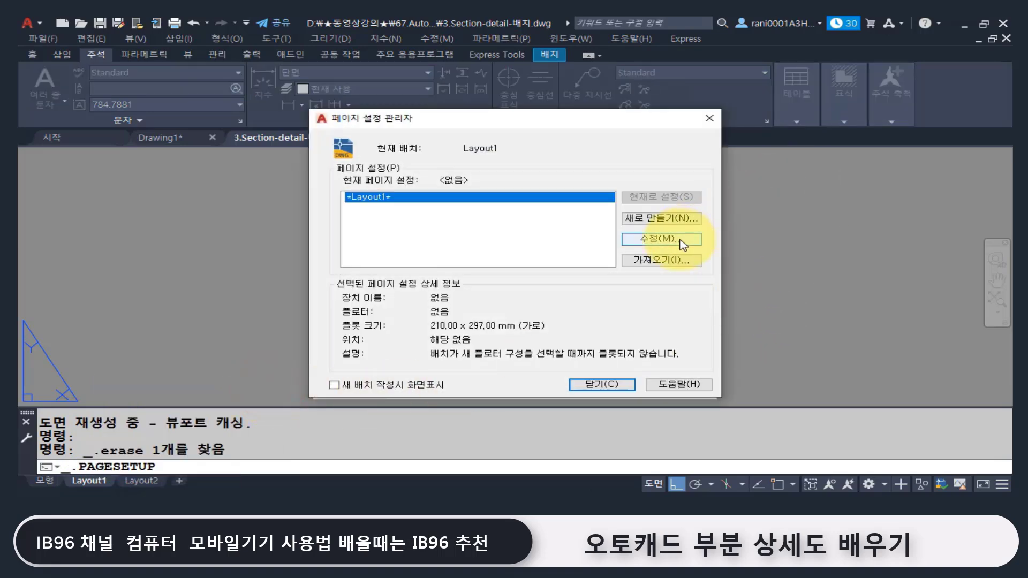
{"action": "left_click", "coordinate": [645, 239]}
{"action": "left_click", "coordinate": [451, 171]}
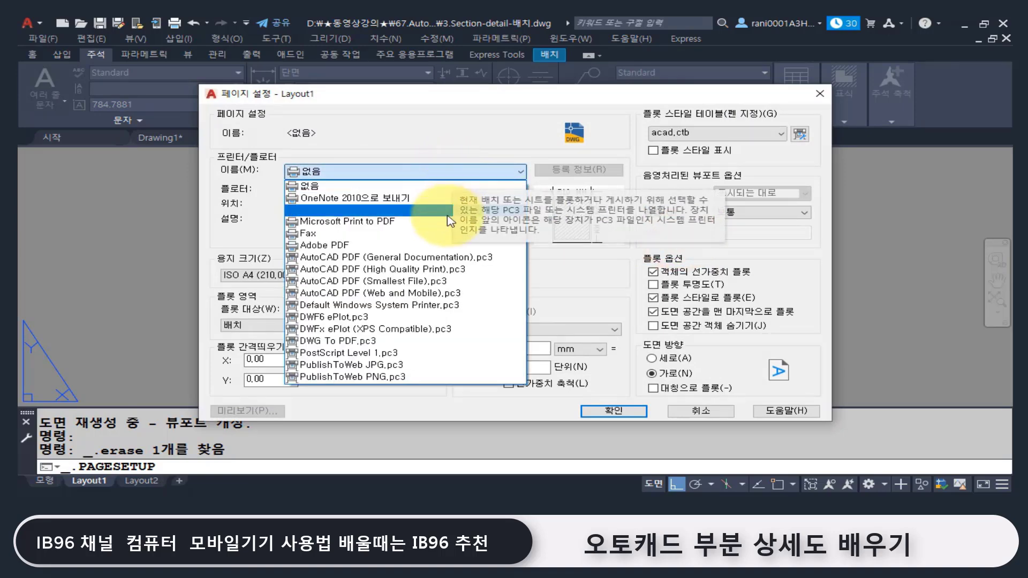
{"action": "left_click", "coordinate": [458, 317]}
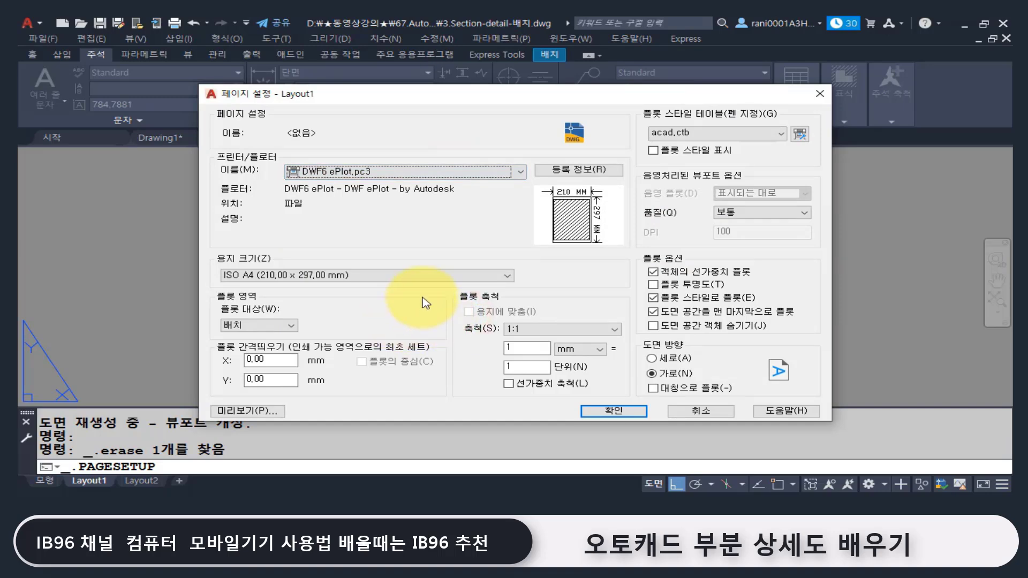
Set the page setup paper size to ISO A3 (420 x 297)
{"action": "left_click", "coordinate": [442, 276]}
{"action": "scroll", "coordinate": [379, 184], "scroll_direction": "up", "scroll_amount": 2}
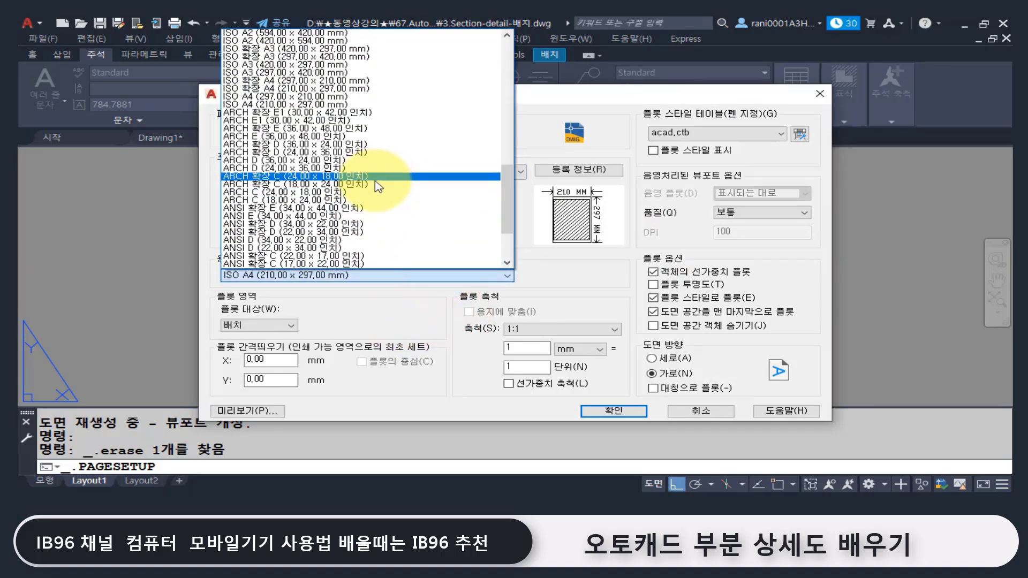
{"action": "scroll", "coordinate": [389, 178], "scroll_direction": "up", "scroll_amount": 2}
{"action": "scroll", "coordinate": [375, 140], "scroll_direction": "up", "scroll_amount": 1}
{"action": "left_click", "coordinate": [373, 112]}
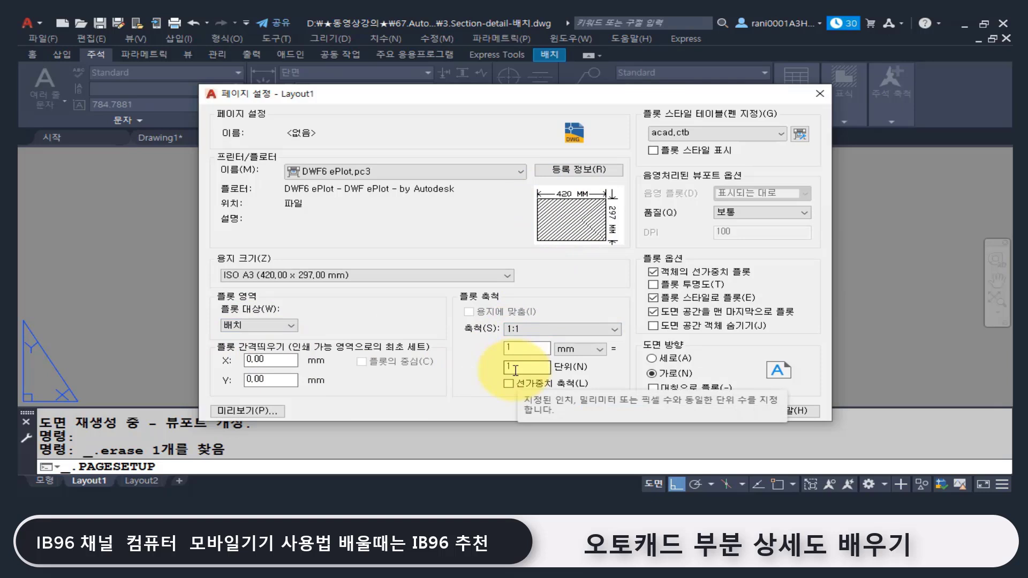
Set the plot style table to acad.ctb and apply the Layout1 page setup
{"action": "left_click", "coordinate": [770, 138]}
{"action": "left_click_drag", "start_coordinate": [777, 193], "coordinate": [778, 181]}
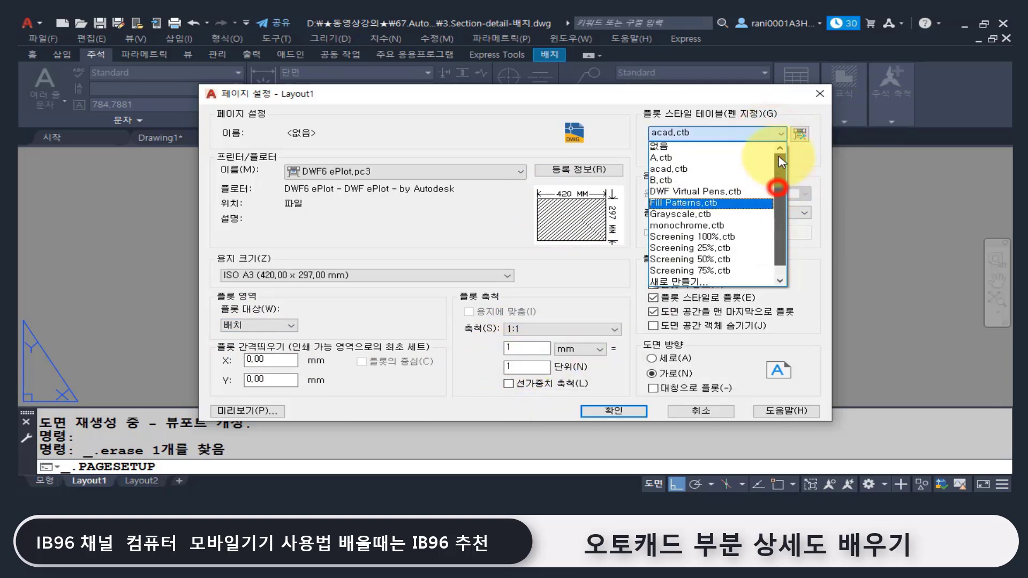
{"action": "left_click", "coordinate": [695, 151]}
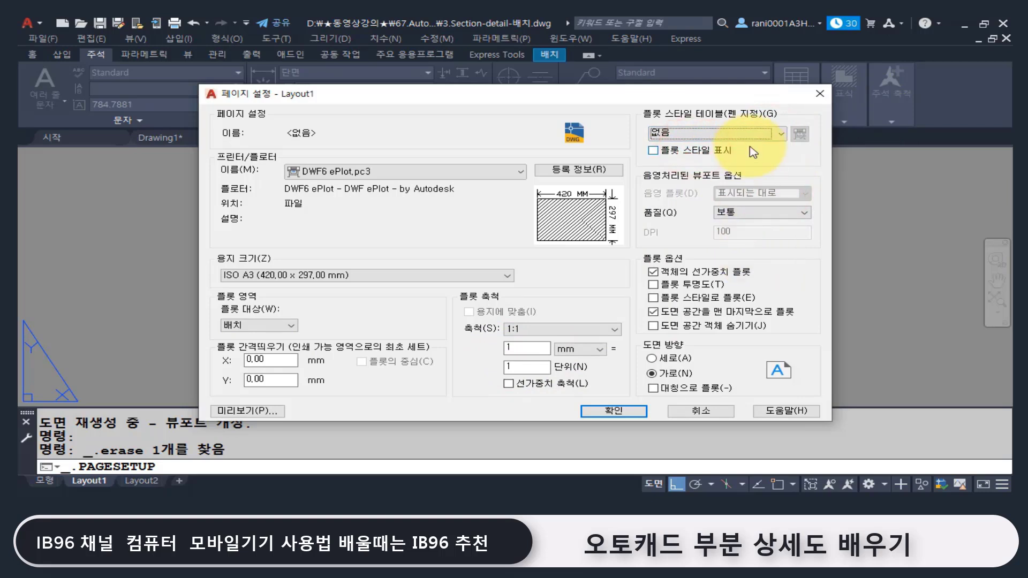
{"action": "left_click", "coordinate": [756, 133]}
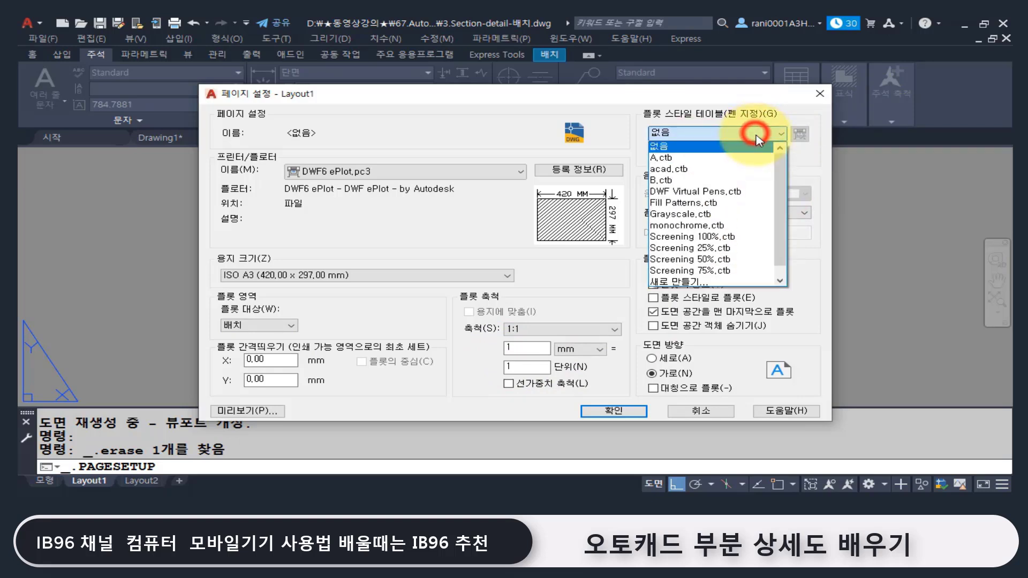
{"action": "left_click", "coordinate": [741, 170]}
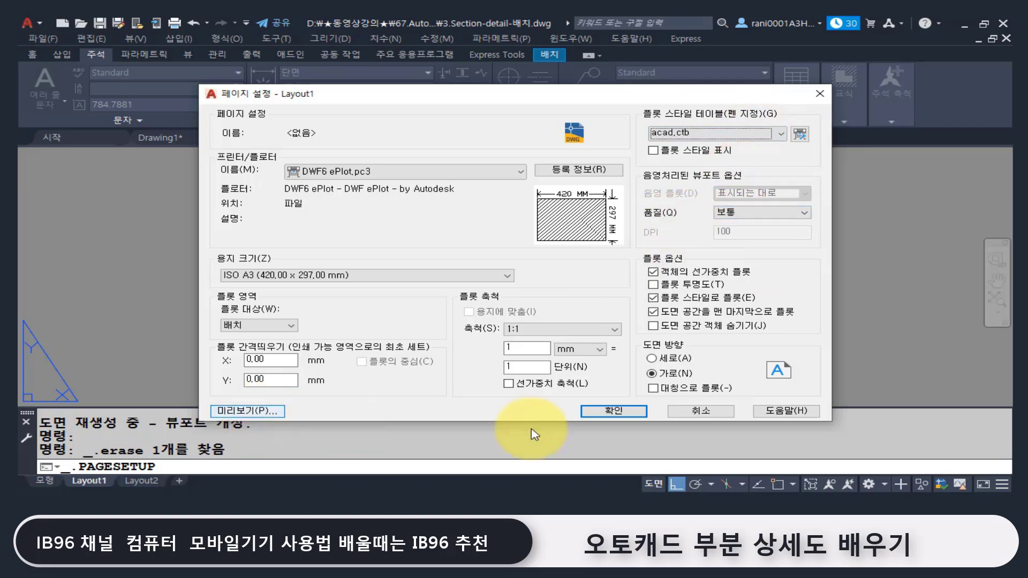
{"action": "left_click", "coordinate": [599, 413]}
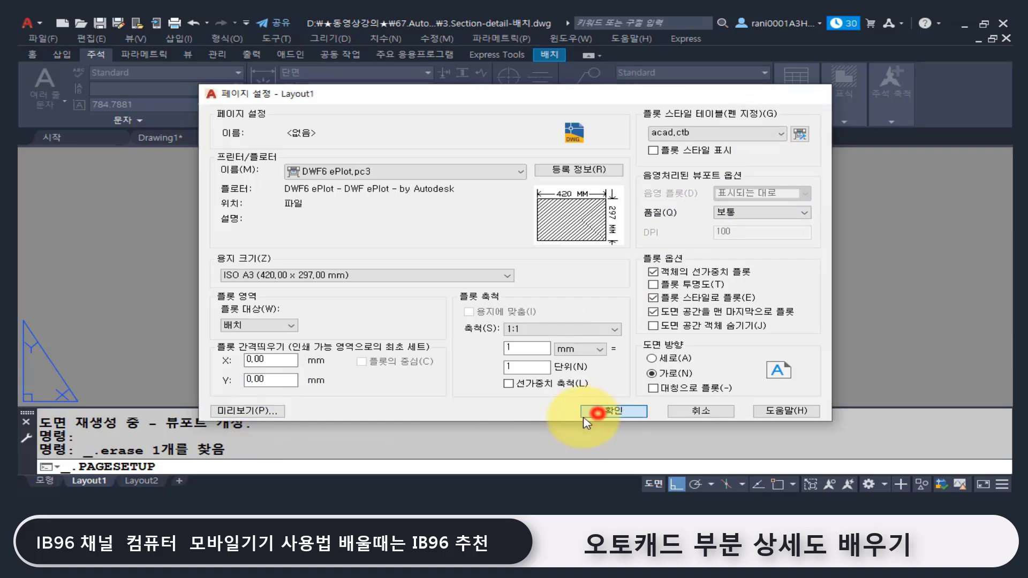
{"action": "left_click", "coordinate": [614, 382]}
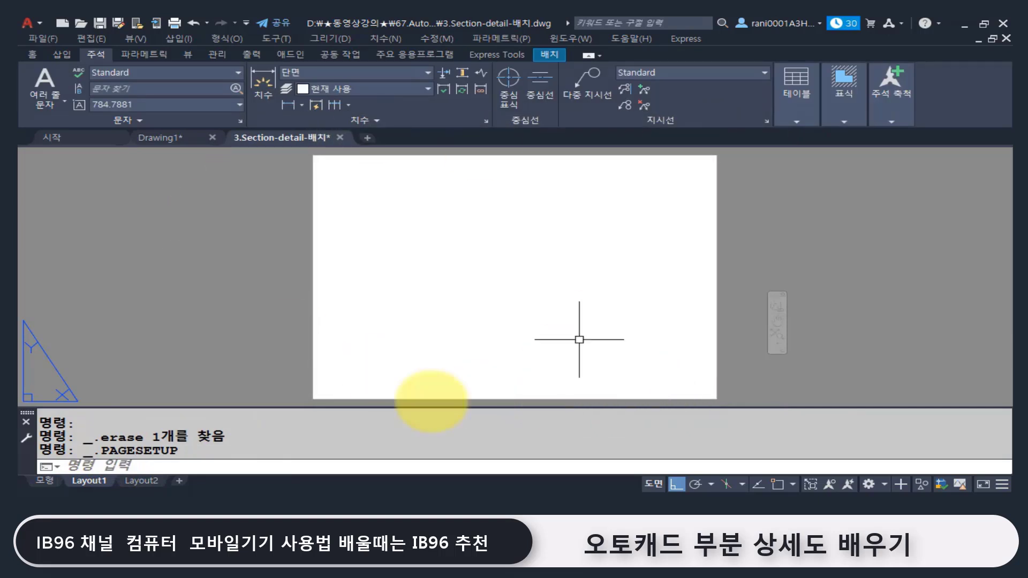
Make text the current layer
{"action": "left_click", "coordinate": [32, 54]}
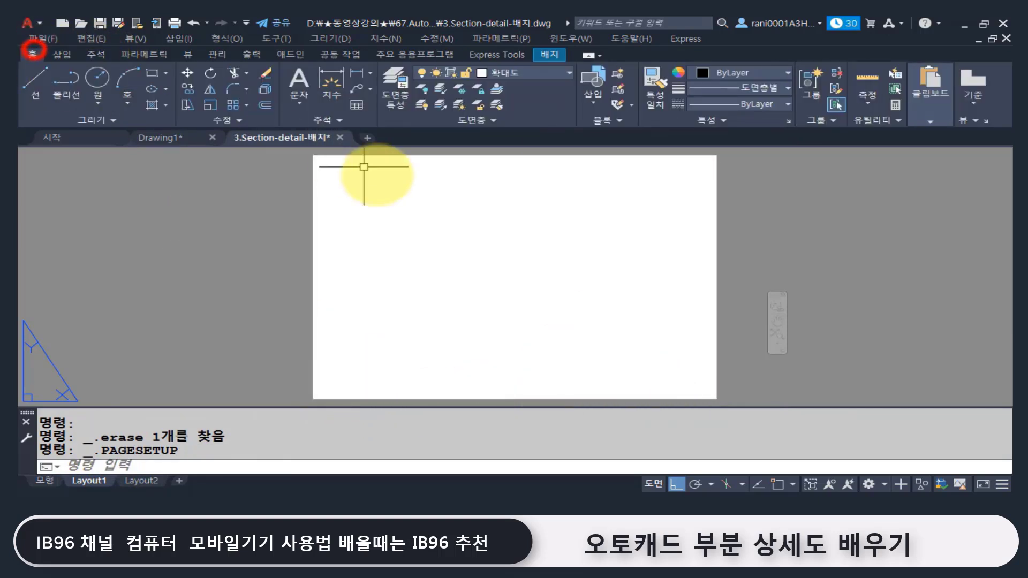
{"action": "left_click", "coordinate": [536, 74]}
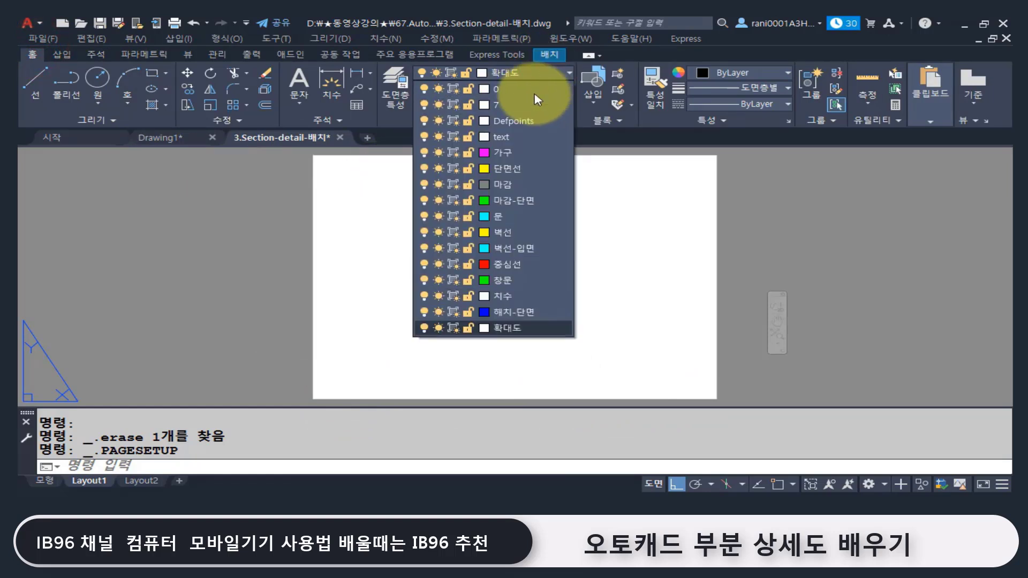
{"action": "left_click", "coordinate": [514, 141]}
{"action": "key", "text": "Escape"}
{"action": "key", "text": "Escape"}
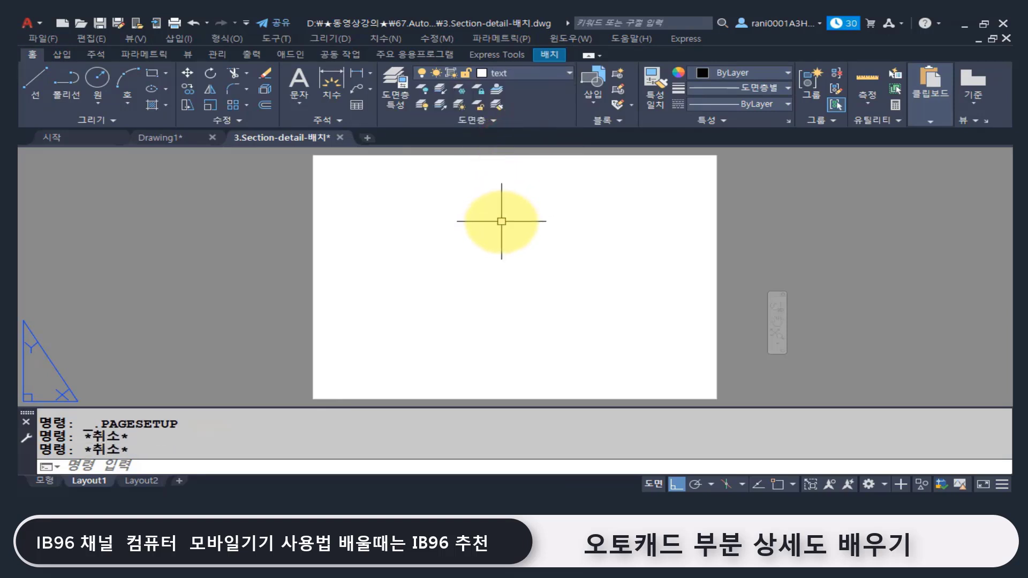
Draw the sheet border rectangle from 0,0 to 420,297
{"action": "type", "text": "rec"}
{"action": "key", "text": "Return"}
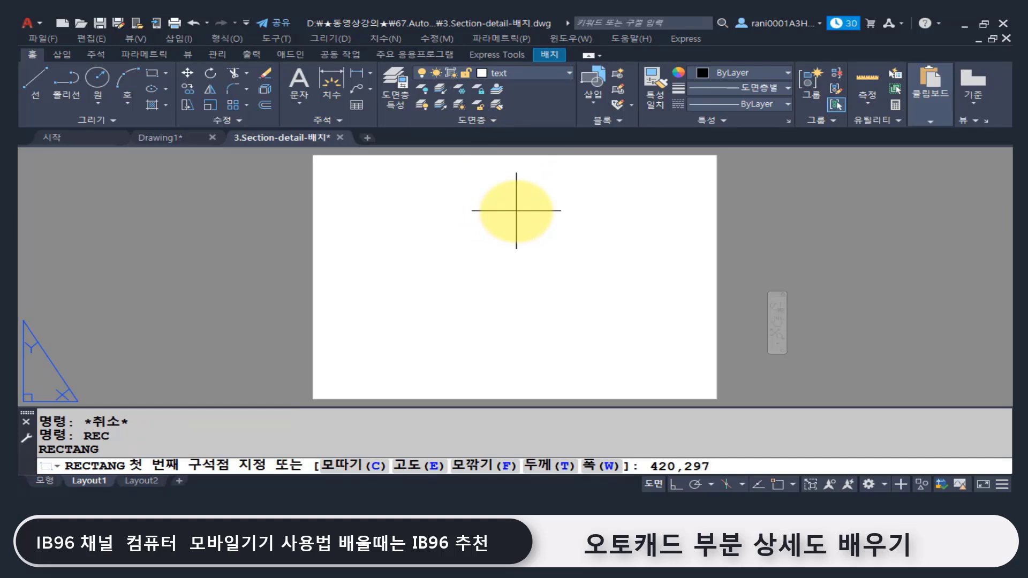
{"action": "key", "text": "Return"}
{"action": "key", "text": "Escape"}
{"action": "key", "text": "Escape"}
{"action": "key", "text": "Escape"}
{"action": "type", "text": "r"}
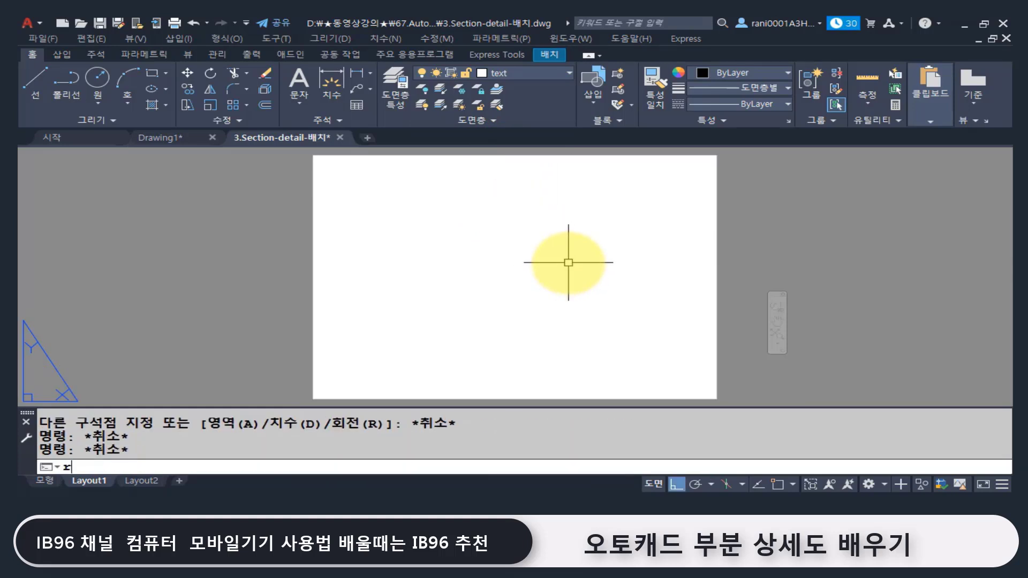
{"action": "type", "text": "ec"}
{"action": "key", "text": "Return"}
{"action": "key", "text": "F8"}
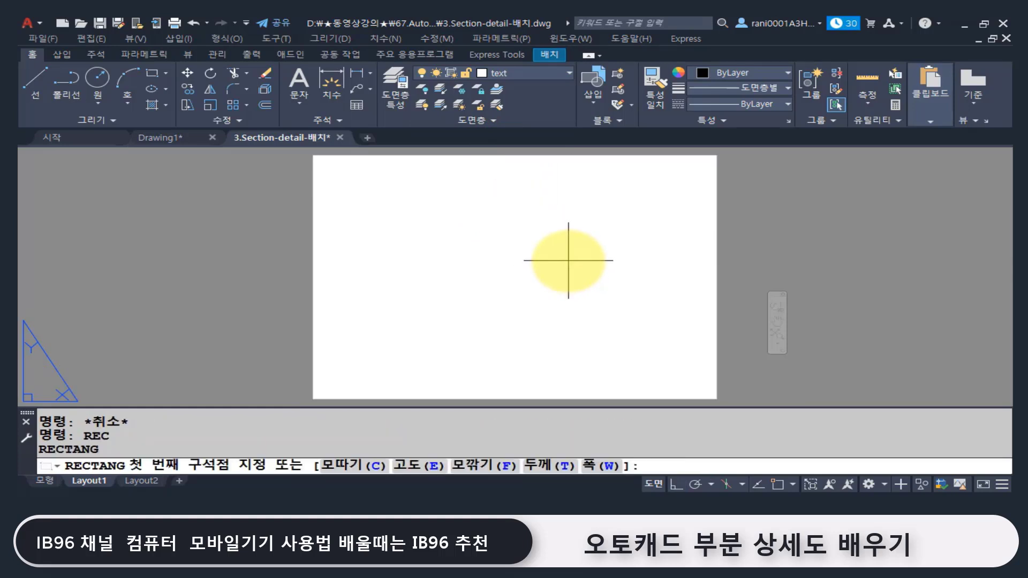
{"action": "key", "text": "Return"}
{"action": "type", "text": "420,297"}
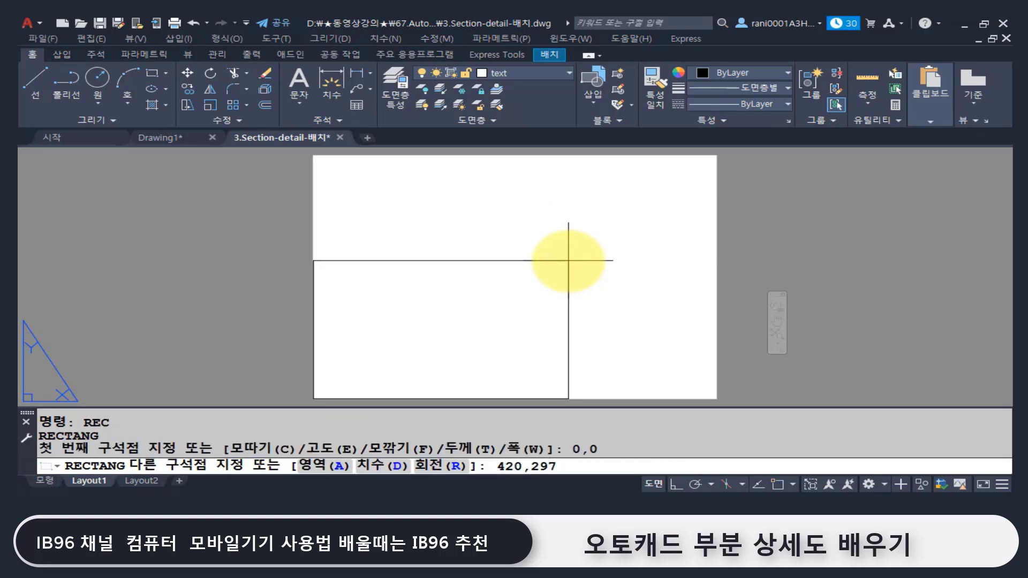
{"action": "key", "text": "Return"}
{"action": "type", "text": "\\"}
{"action": "middle_click_drag", "start_coordinate": [568, 261], "coordinate": [541, 259]}
{"action": "key", "text": "F8"}
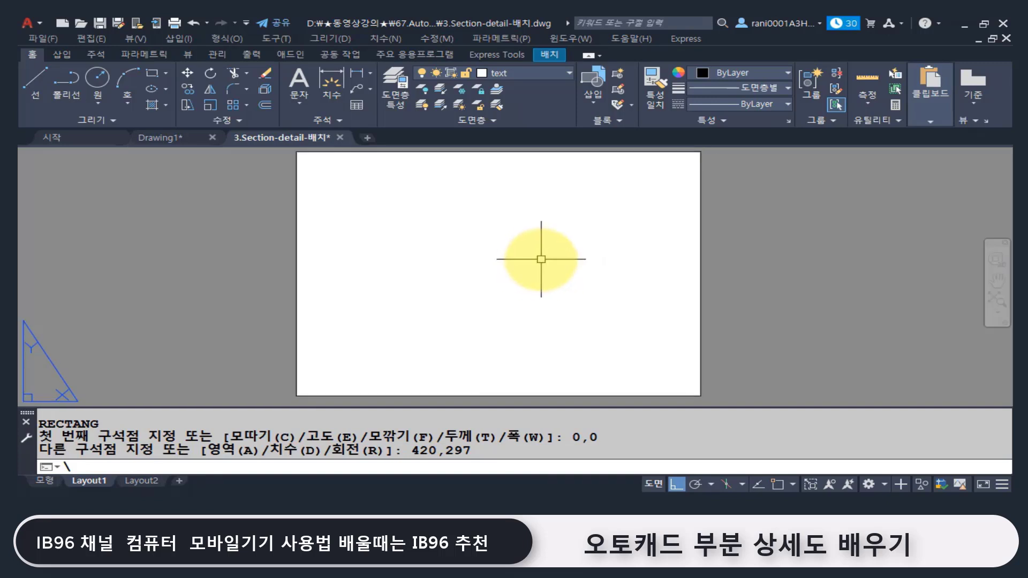
Offset the sheet border 10 units inward to form the inner border
{"action": "type", "text": "o"}
{"action": "key", "text": "Return"}
{"action": "type", "text": "10"}
{"action": "key", "text": "Return"}
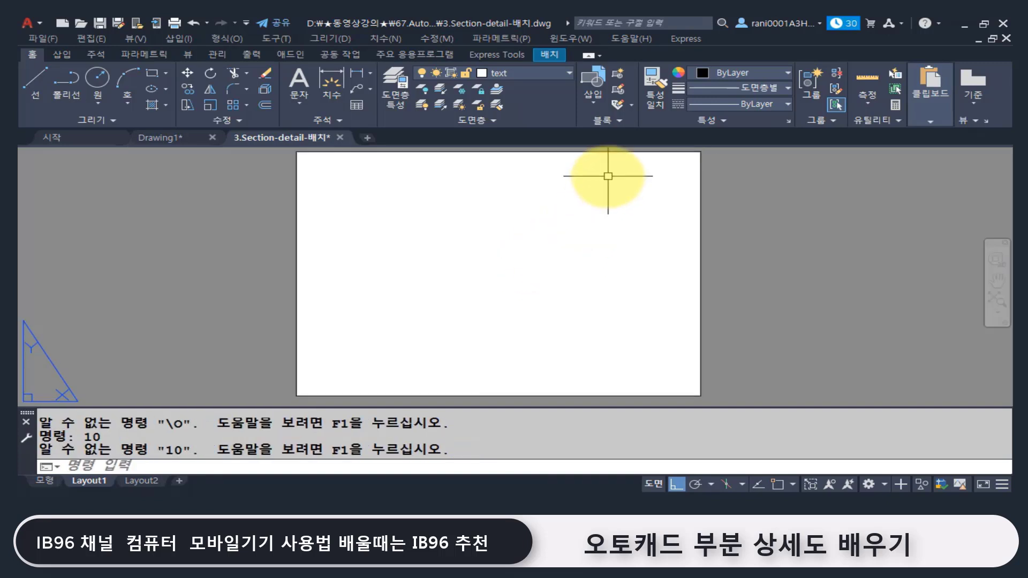
{"action": "key", "text": "Escape"}
{"action": "key", "text": "Escape"}
{"action": "type", "text": "o"}
{"action": "key", "text": "Return"}
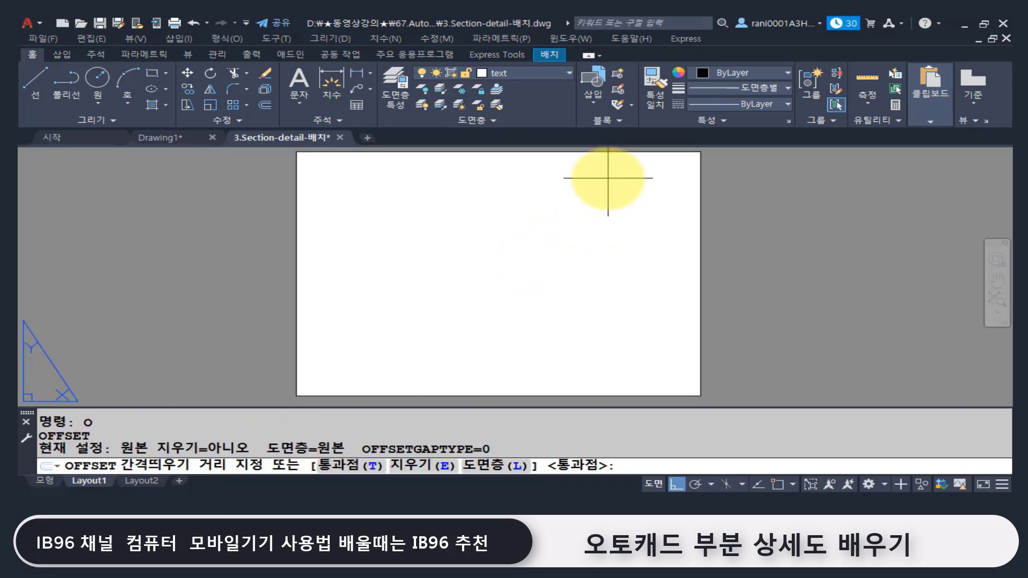
{"action": "key", "text": "Return"}
{"action": "left_click", "coordinate": [630, 154]}
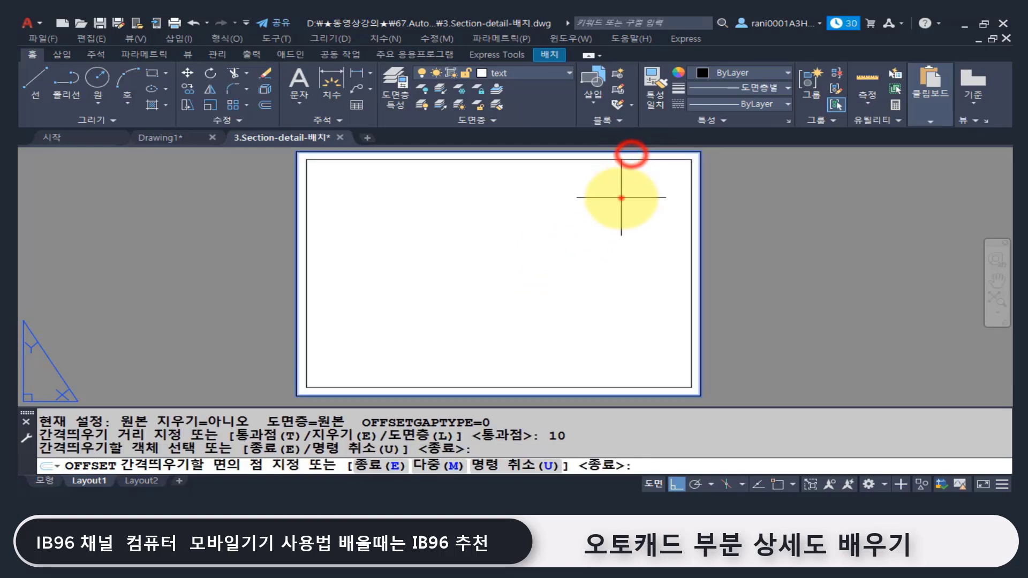
{"action": "left_click", "coordinate": [630, 210]}
{"action": "key", "text": "Return"}
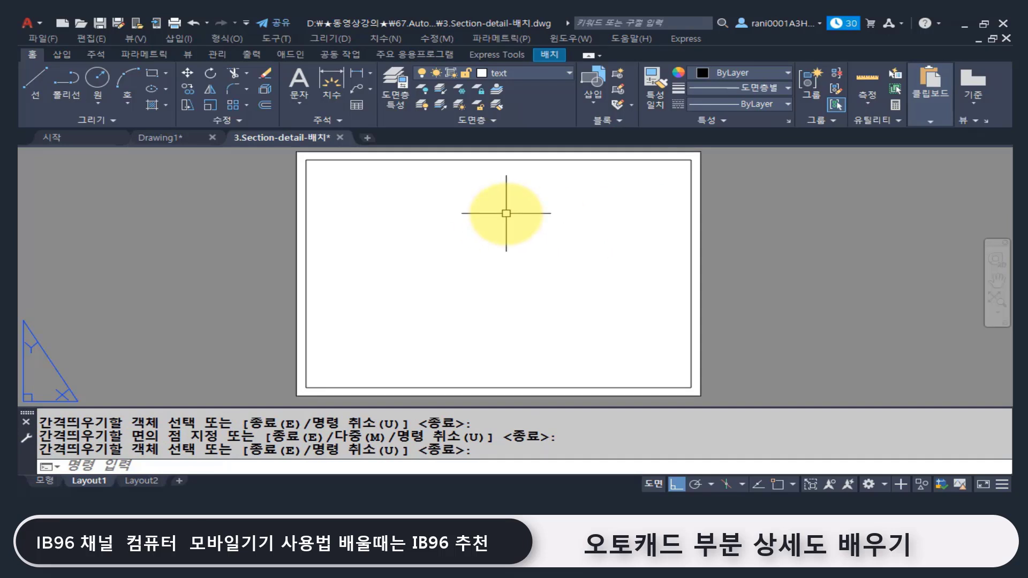
Create a layout viewport (MV) inside the inner border showing the section drawing
{"action": "type", "text": "mv"}
{"action": "key", "text": "Return"}
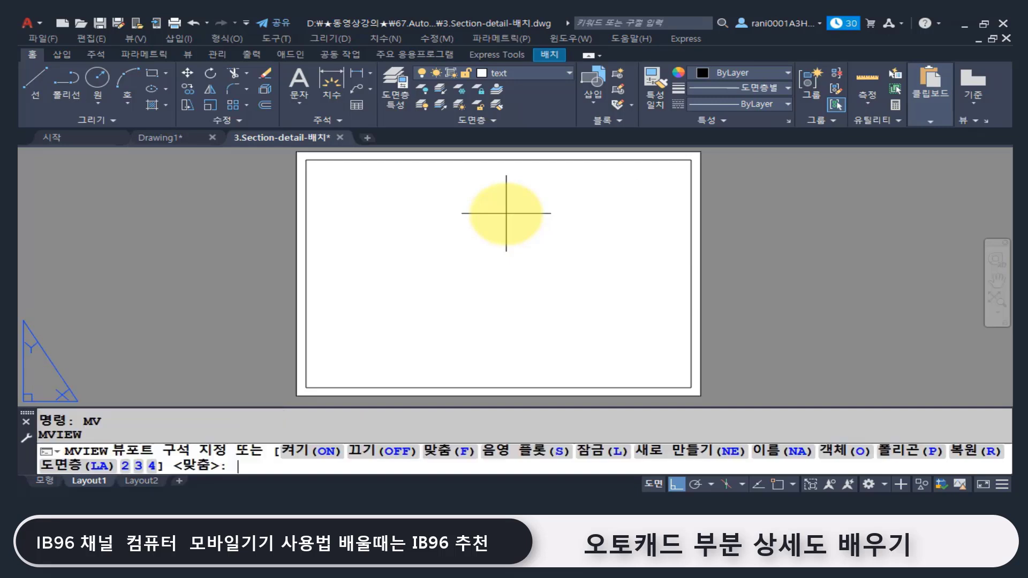
{"action": "left_click", "coordinate": [316, 170]}
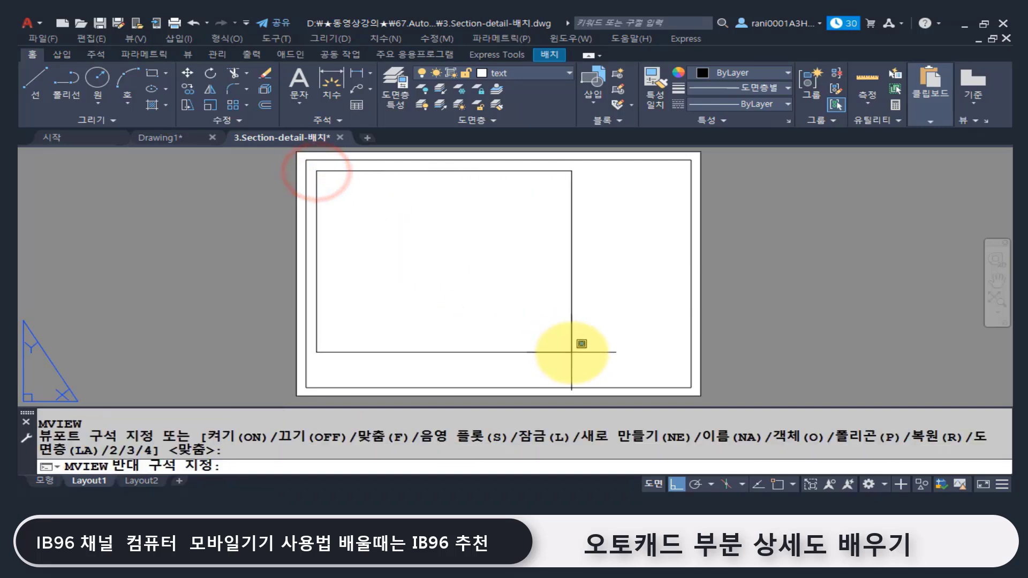
{"action": "left_click", "coordinate": [592, 352]}
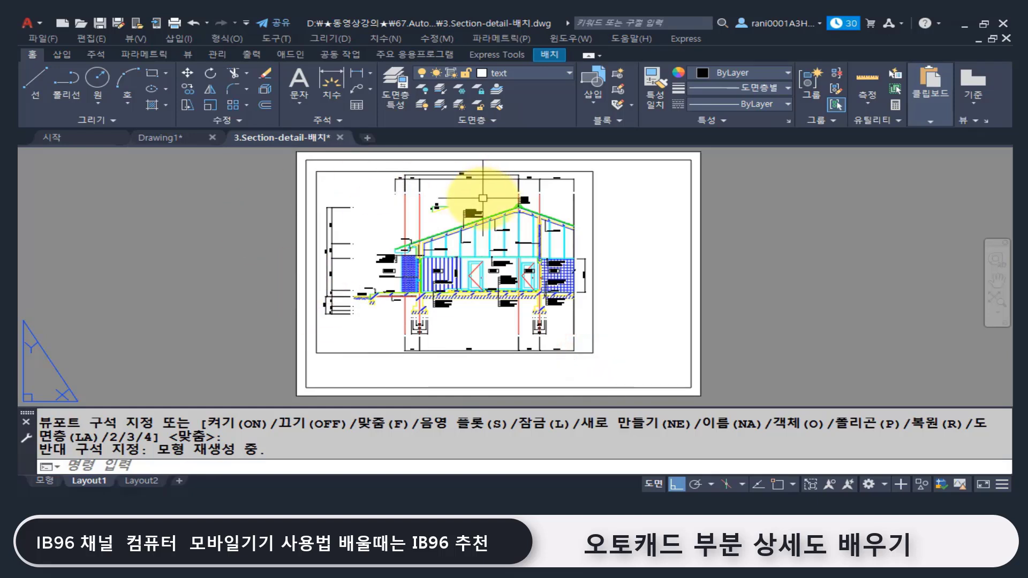
{"action": "left_click", "coordinate": [352, 172]}
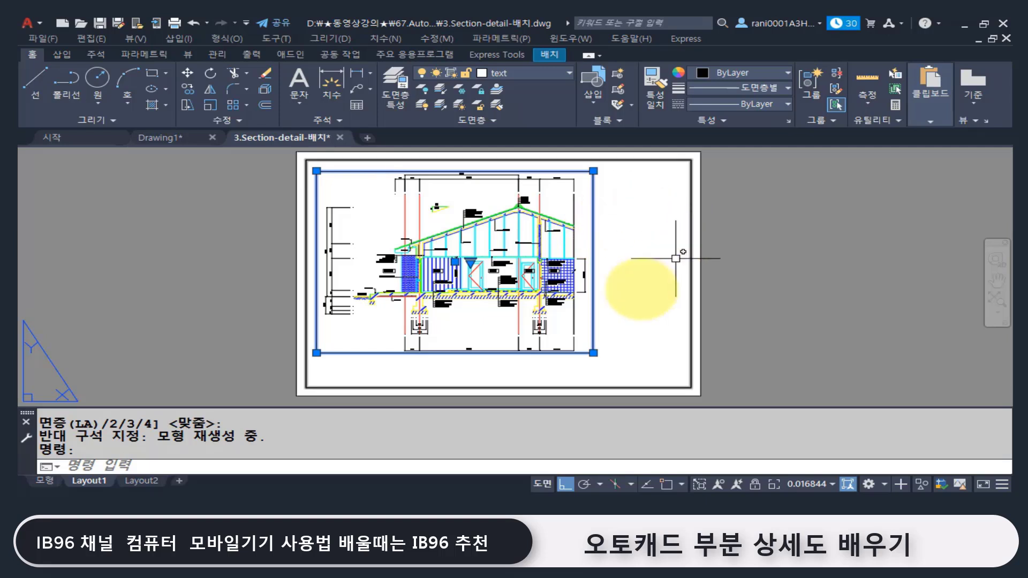
{"action": "key", "text": "Escape"}
{"action": "key", "text": "Escape"}
Create a new layer named mv with colour 4 (cyan)
{"action": "type", "text": "la"}
{"action": "key", "text": "Return"}
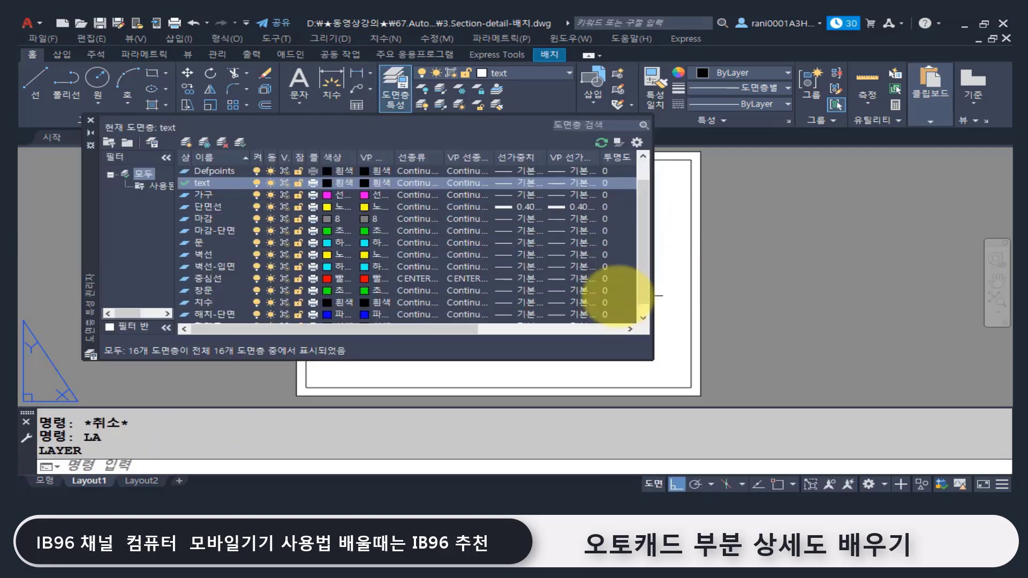
{"action": "left_click", "coordinate": [186, 142]}
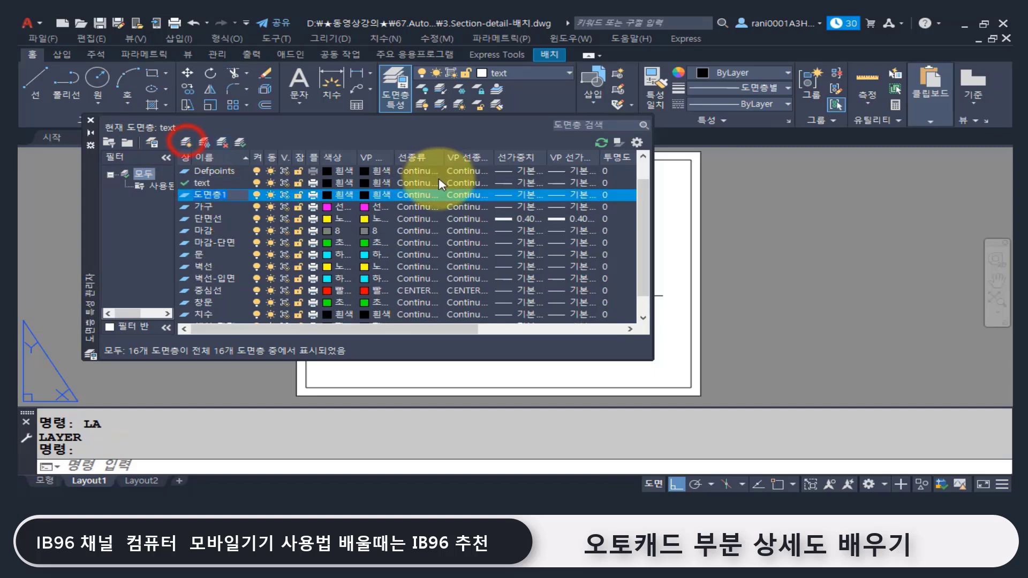
{"action": "type", "text": "v"}
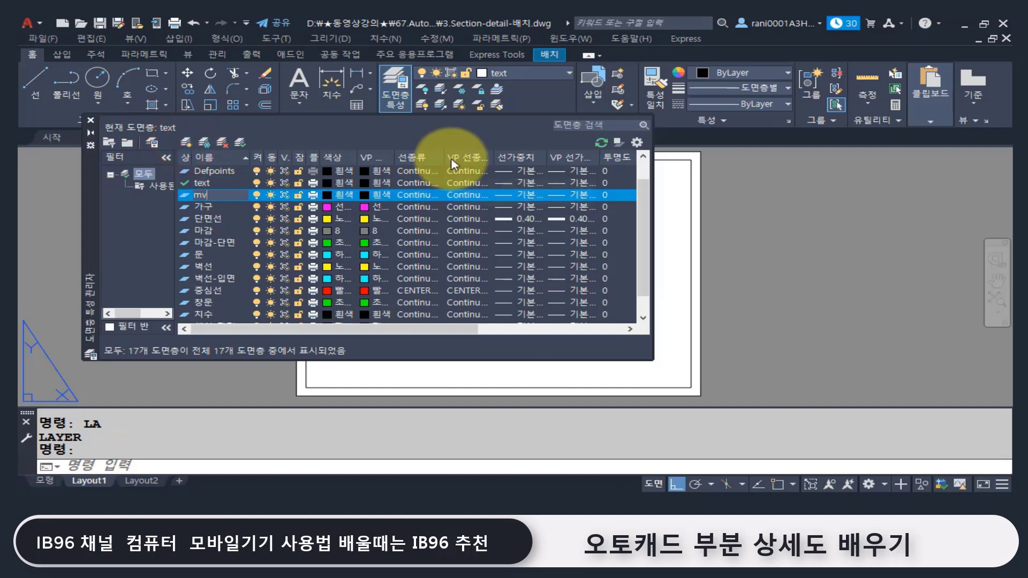
{"action": "key", "text": "Return"}
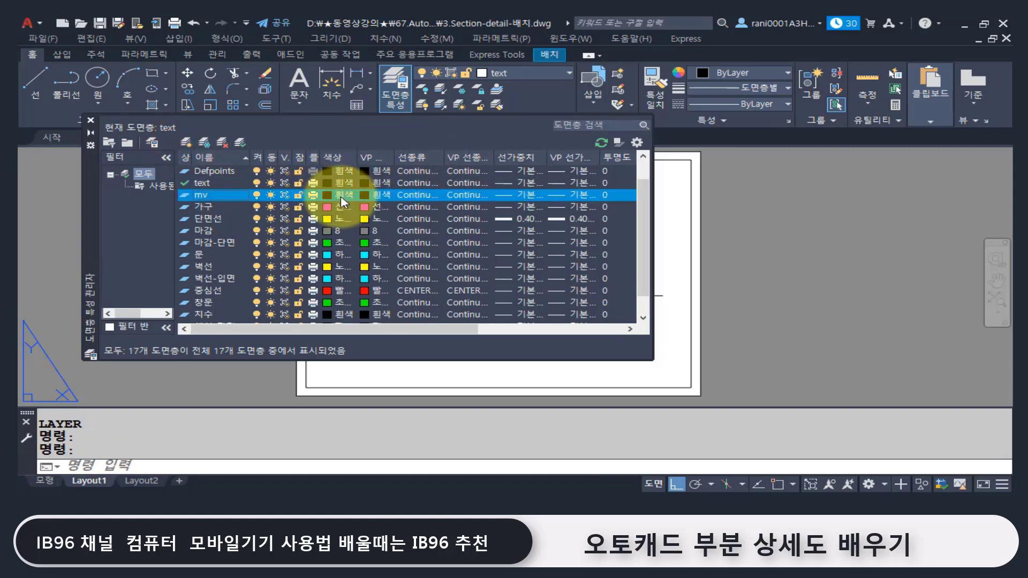
{"action": "left_click", "coordinate": [343, 195]}
{"action": "type", "text": "4"}
{"action": "left_click", "coordinate": [444, 327]}
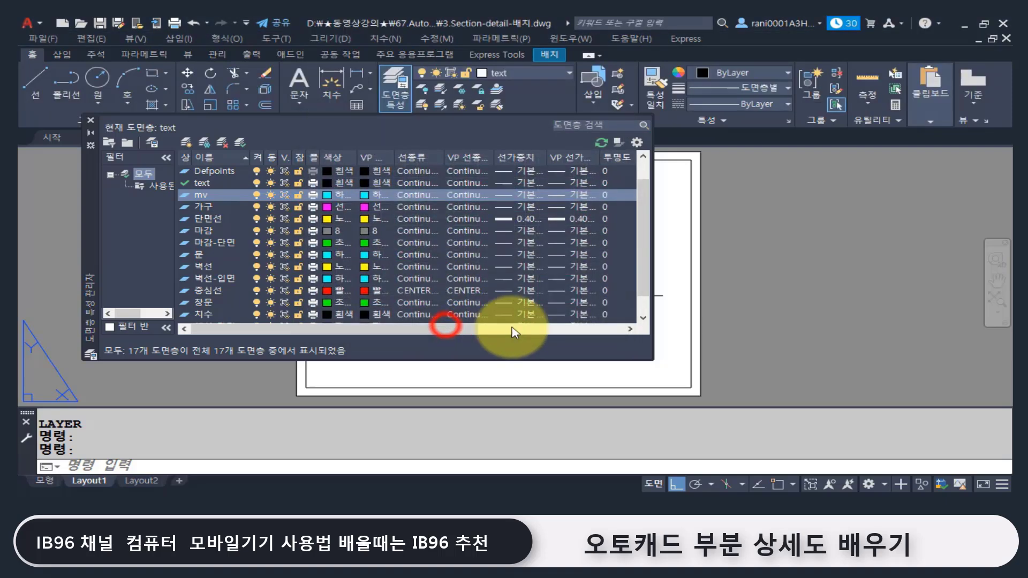
{"action": "left_click", "coordinate": [91, 120]}
Move the section viewport onto layer mv
{"action": "left_click", "coordinate": [608, 201]}
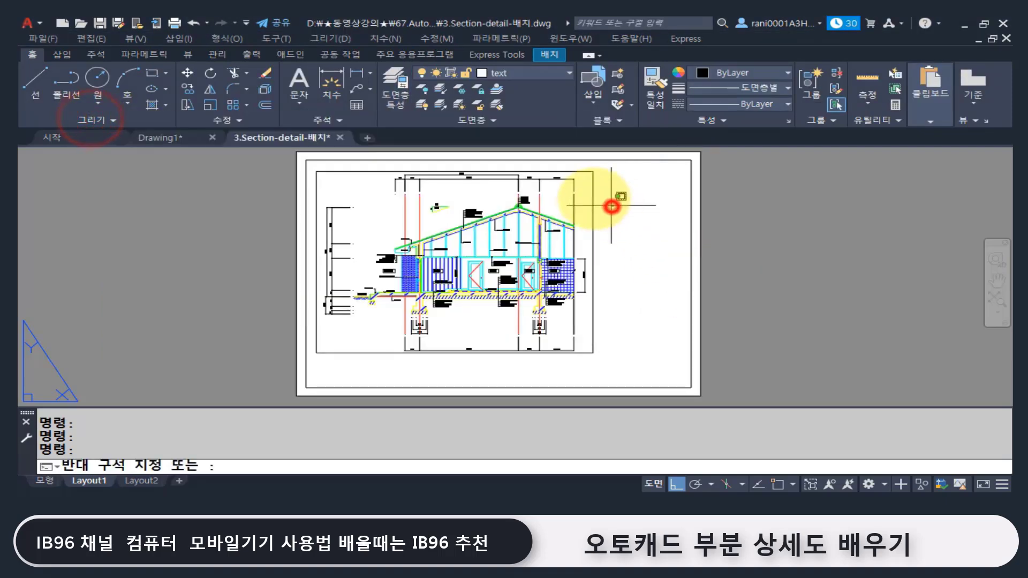
{"action": "left_click", "coordinate": [586, 188]}
{"action": "left_click", "coordinate": [533, 73]}
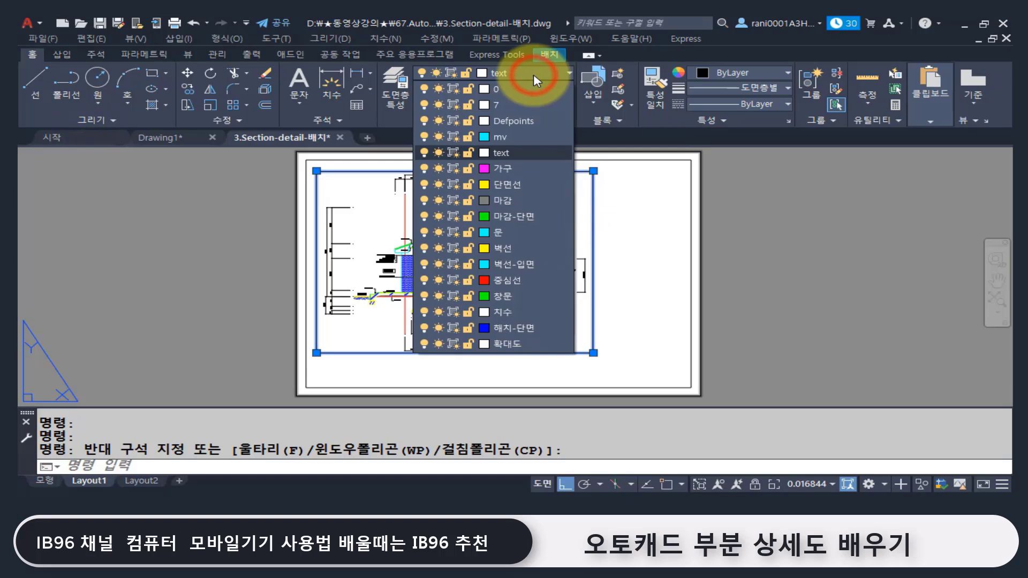
{"action": "left_click", "coordinate": [513, 137]}
{"action": "key", "text": "Escape"}
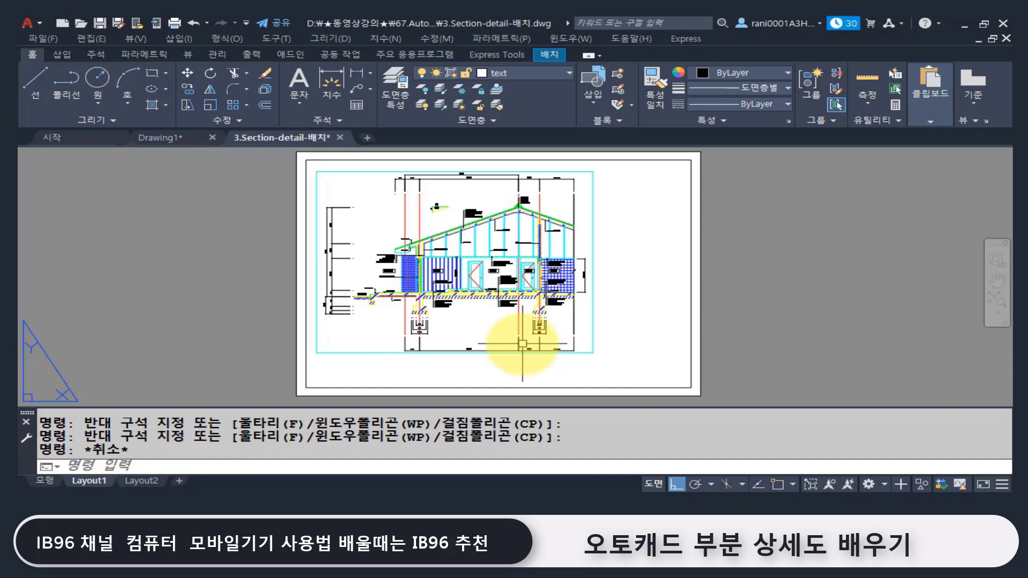
Inside the section viewport, zoom to a 1/60xp scale
{"action": "left_click", "coordinate": [592, 294]}
{"action": "key", "text": "Escape"}
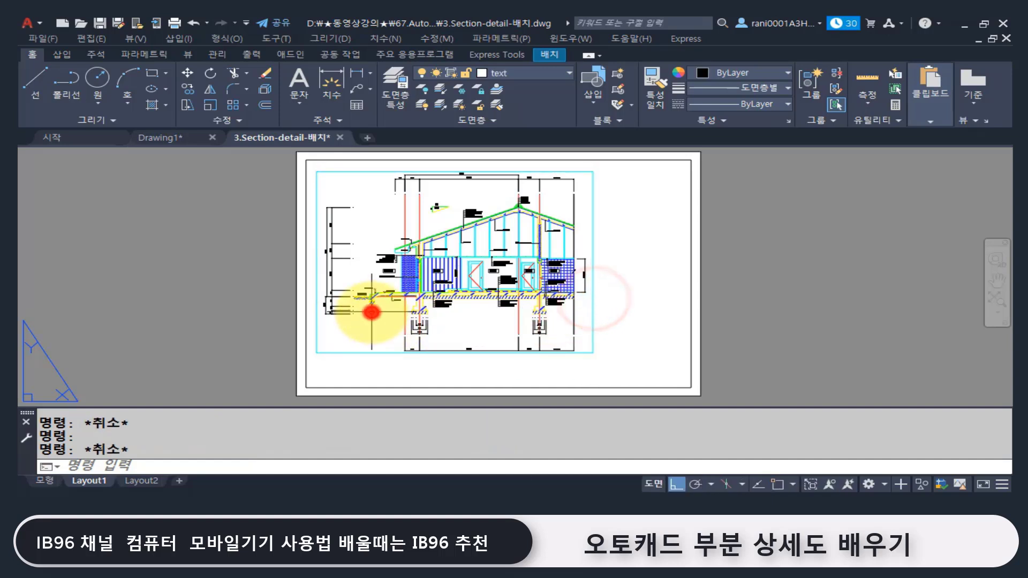
{"action": "double_click", "coordinate": [371, 312]}
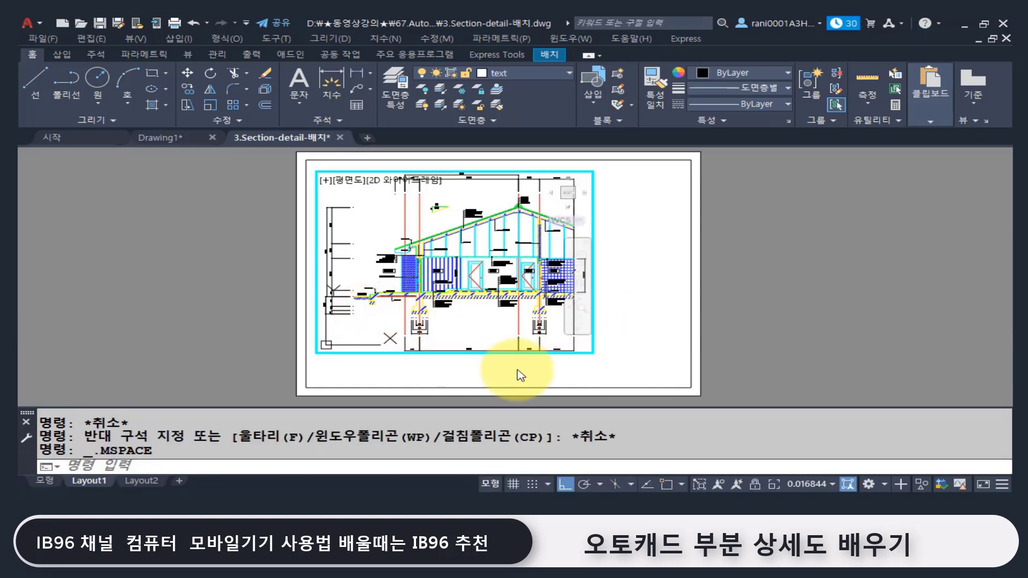
{"action": "type", "text": "z"}
{"action": "key", "text": "Return"}
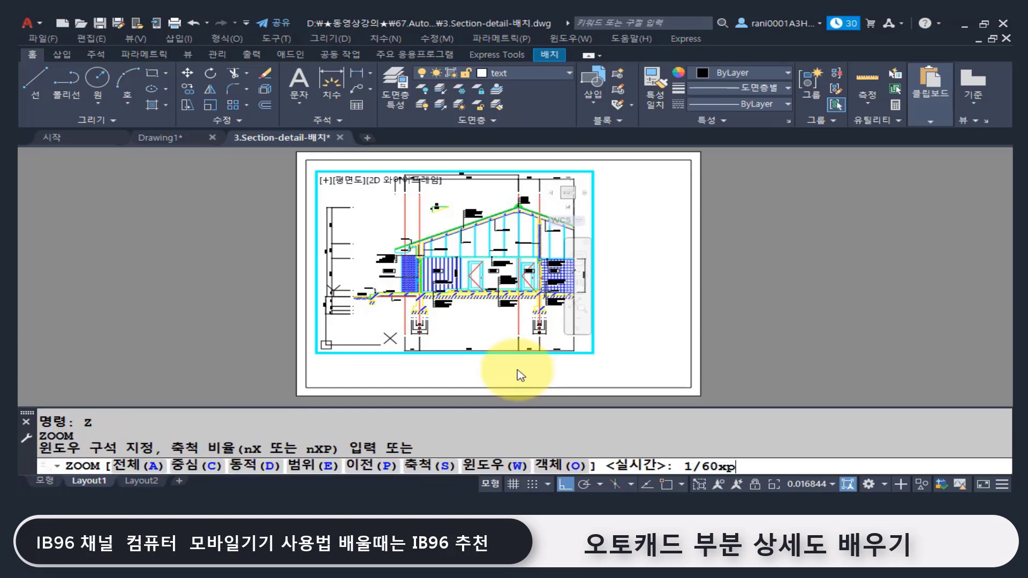
{"action": "key", "text": "Return"}
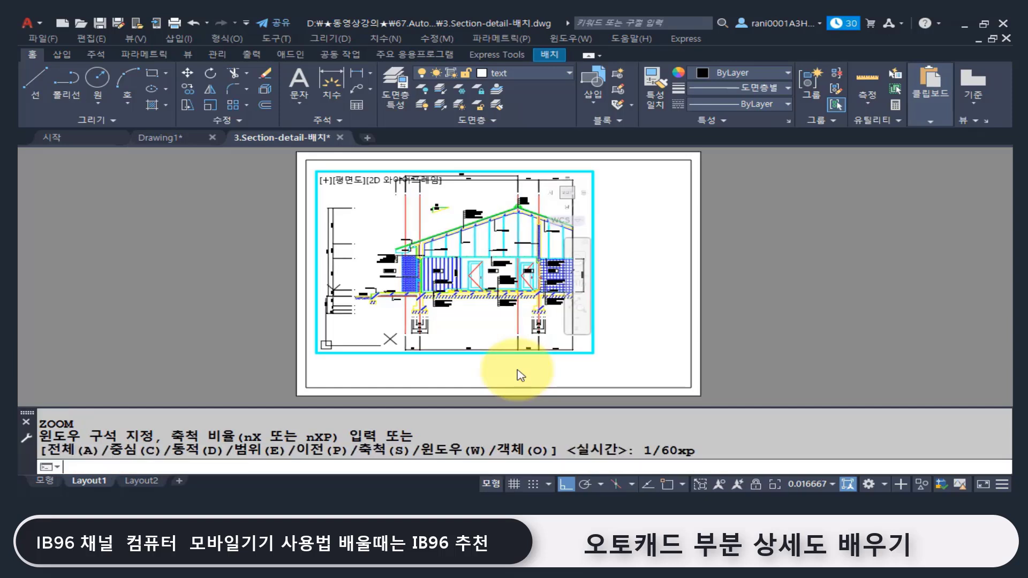
{"action": "type", "text": "p"}
{"action": "key", "text": "Return"}
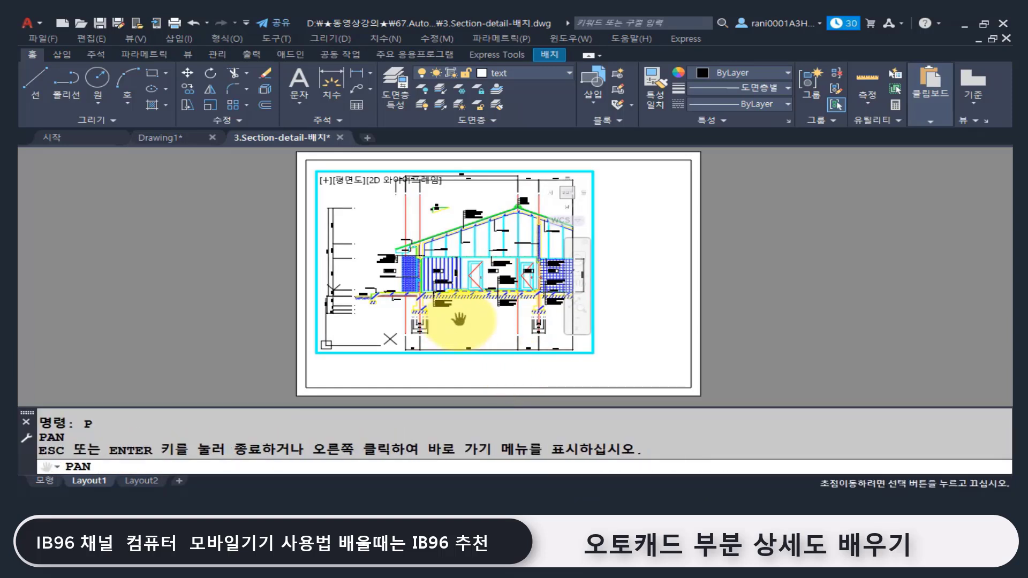
Pan the section drawing within the viewport, then return to paper space
{"action": "left_click_drag", "start_coordinate": [442, 310], "coordinate": [459, 321]}
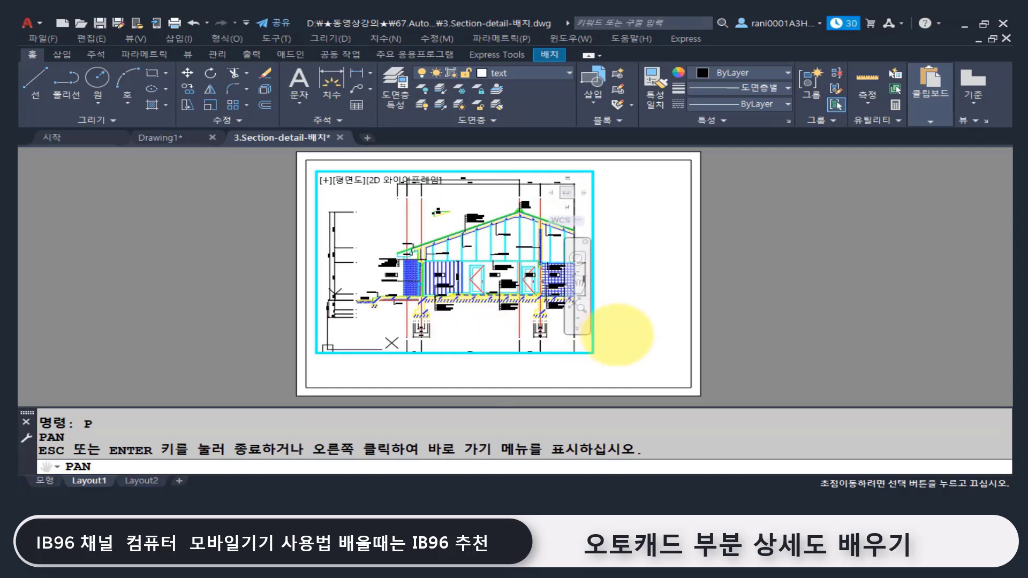
{"action": "key", "text": "Escape"}
{"action": "left_click", "coordinate": [776, 303]}
{"action": "double_click", "coordinate": [768, 314]}
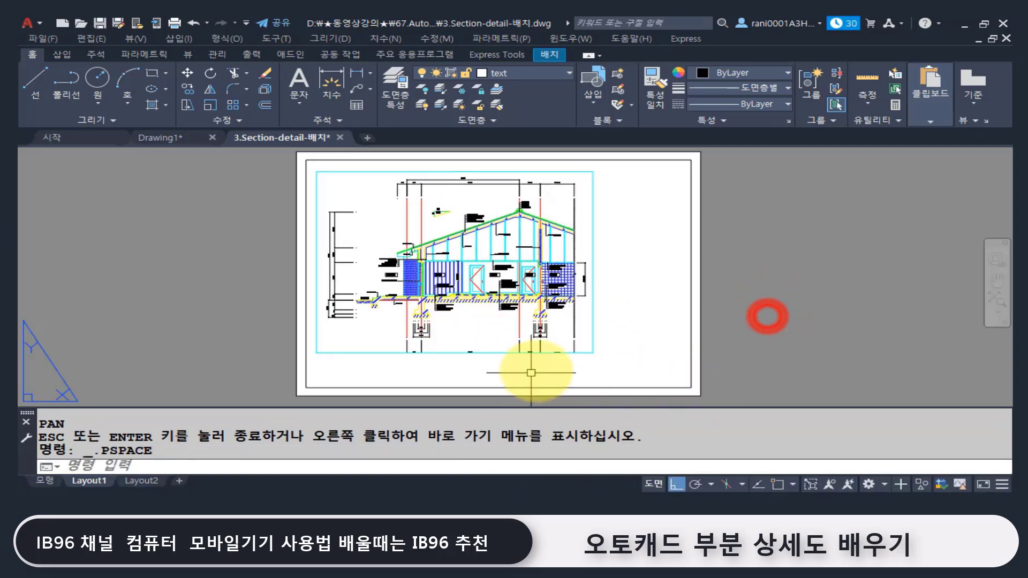
Stretch the viewport's corners to frame the whole section, pulling the right edge slightly inward
{"action": "left_click", "coordinate": [589, 352]}
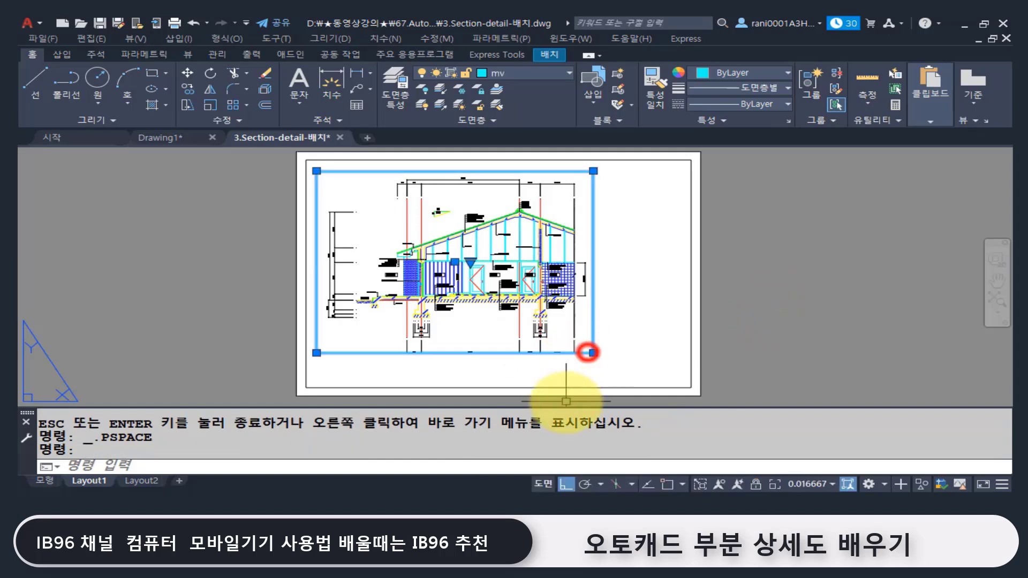
{"action": "left_click", "coordinate": [593, 353]}
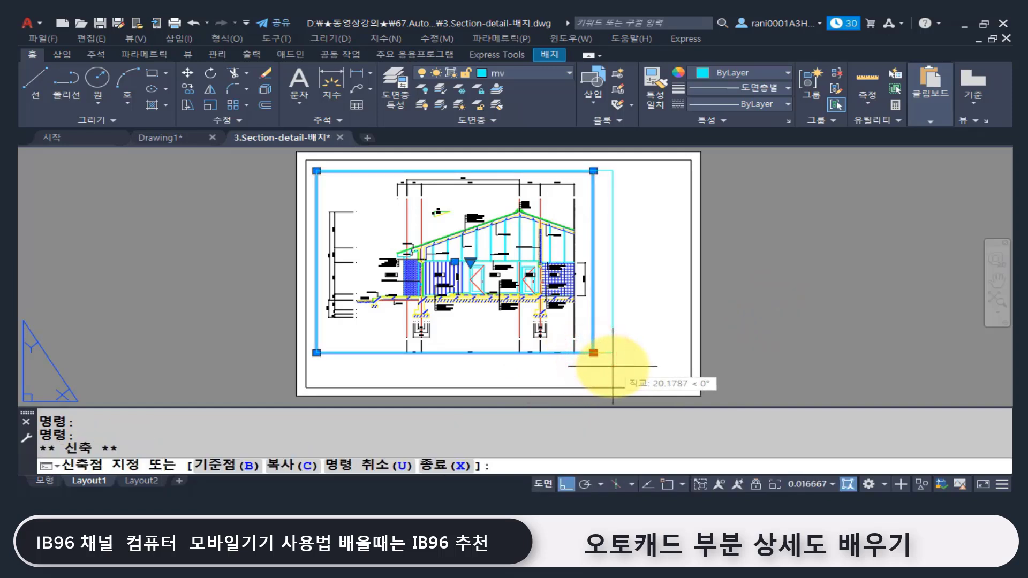
{"action": "left_click", "coordinate": [614, 353]}
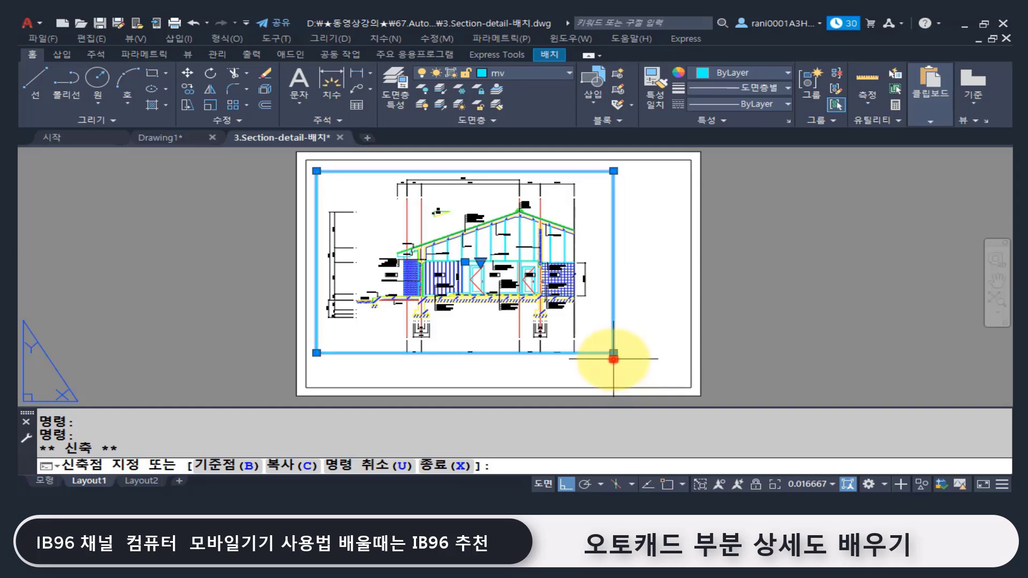
{"action": "left_click", "coordinate": [613, 368]}
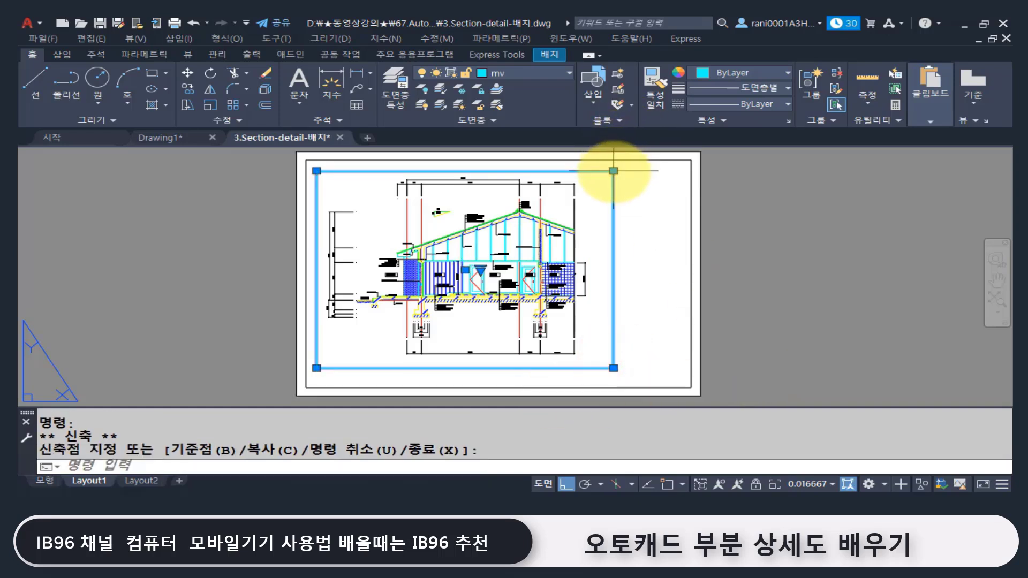
{"action": "left_click", "coordinate": [613, 171]}
{"action": "left_click", "coordinate": [614, 165]}
{"action": "key", "text": "Escape"}
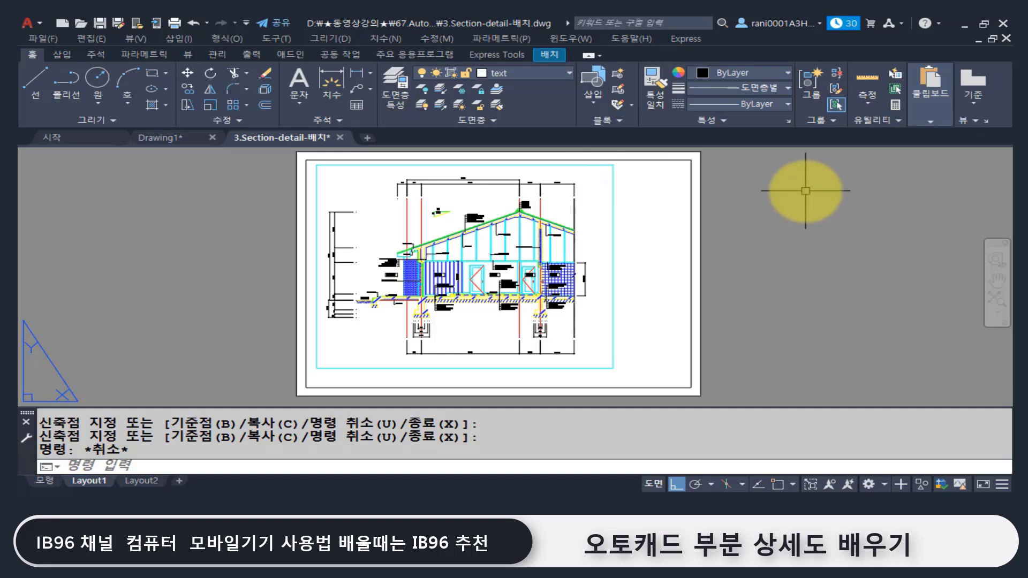
{"action": "left_click", "coordinate": [613, 222]}
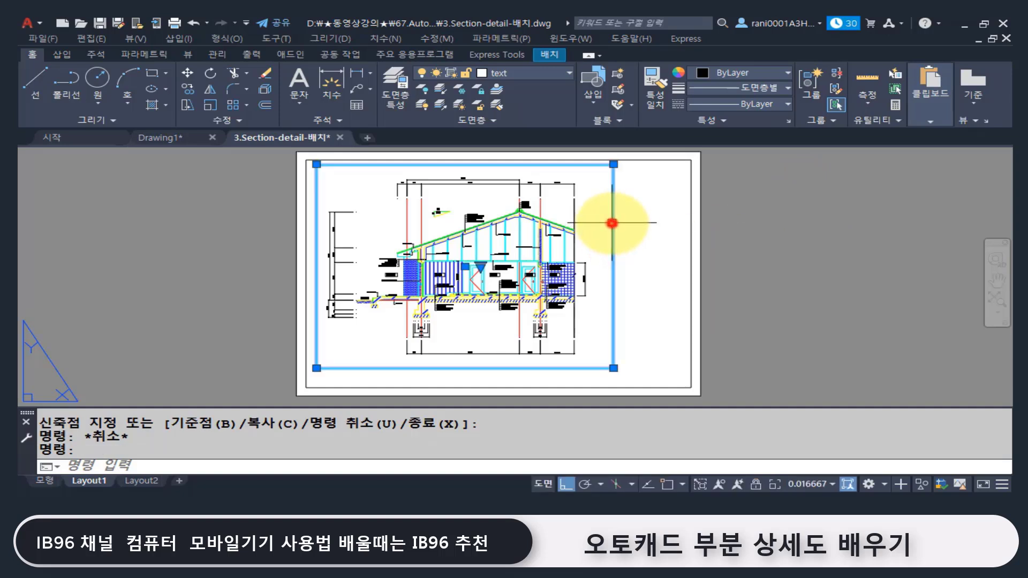
{"action": "left_click", "coordinate": [612, 164]}
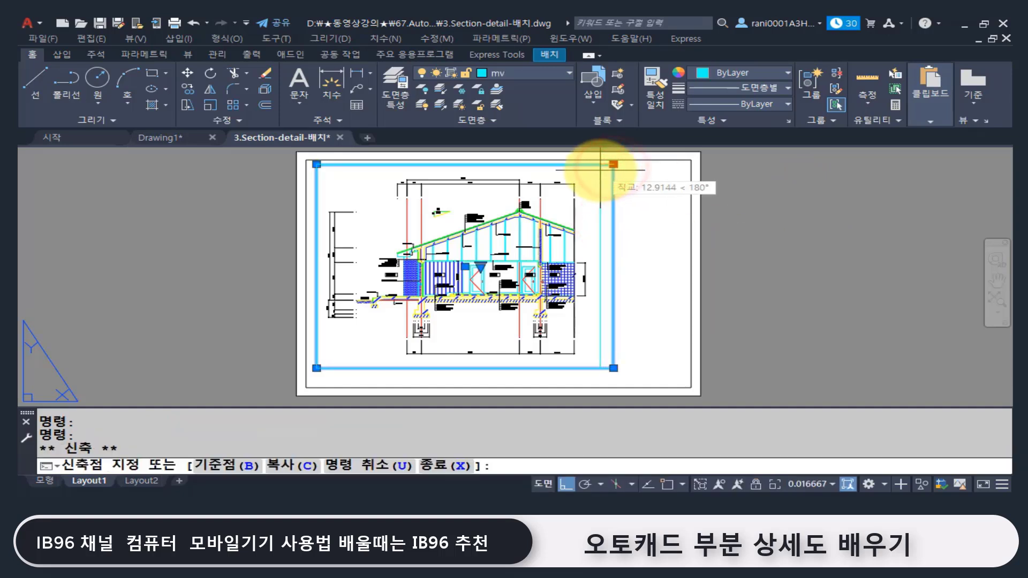
{"action": "left_click", "coordinate": [595, 172]}
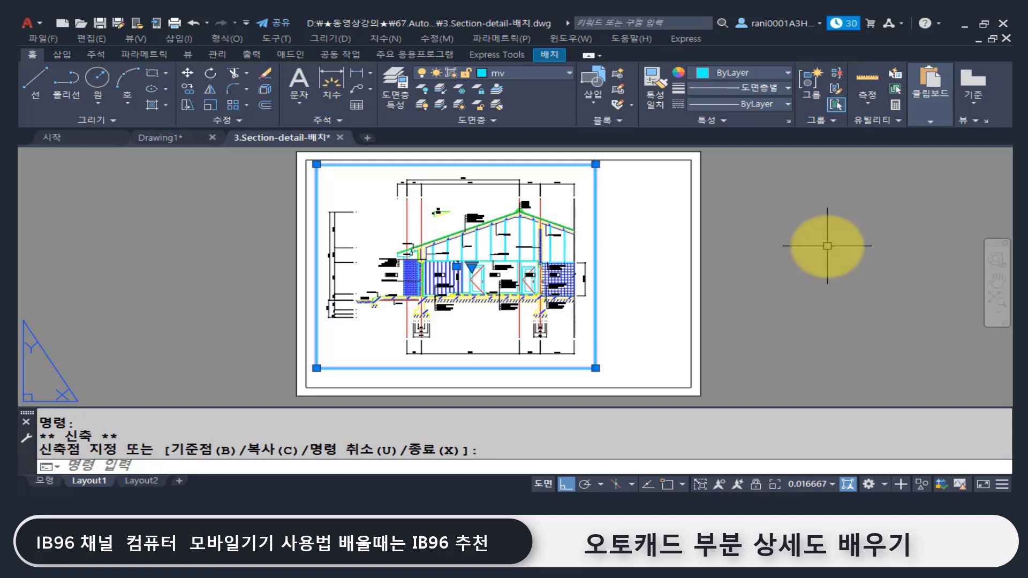
Zoom to the F.L+285 slab, make 확대도 the current layer, and start a circle
{"action": "key", "text": "Escape"}
{"action": "scroll", "coordinate": [368, 340], "scroll_direction": "up", "scroll_amount": 6}
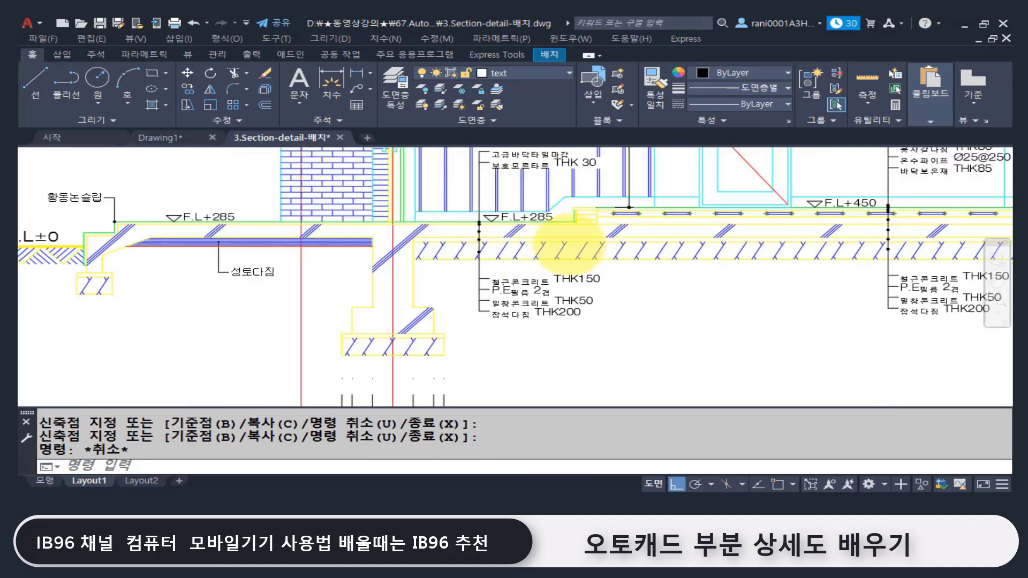
{"action": "scroll", "coordinate": [569, 245], "scroll_direction": "up", "scroll_amount": 2}
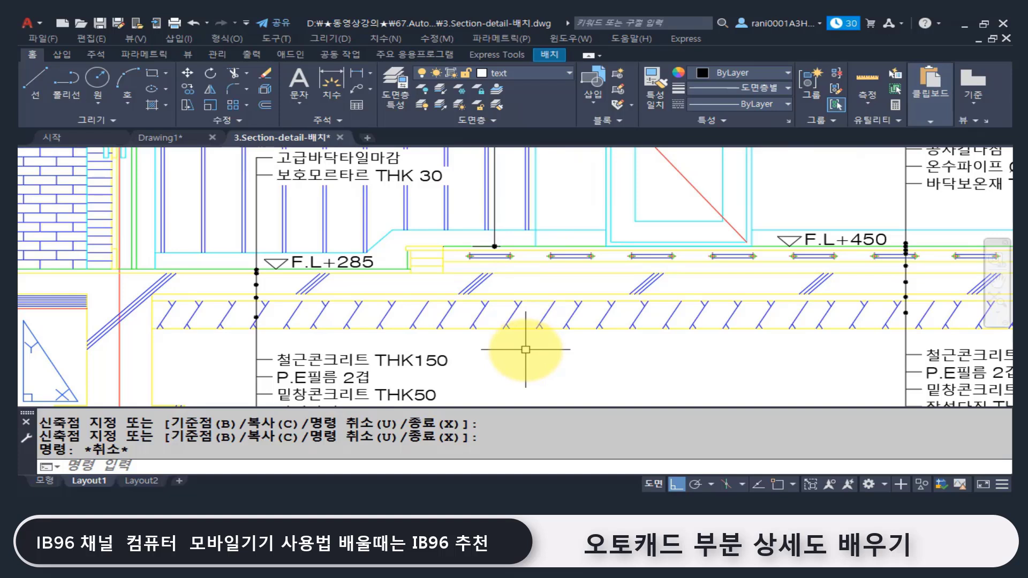
{"action": "left_click", "coordinate": [530, 74]}
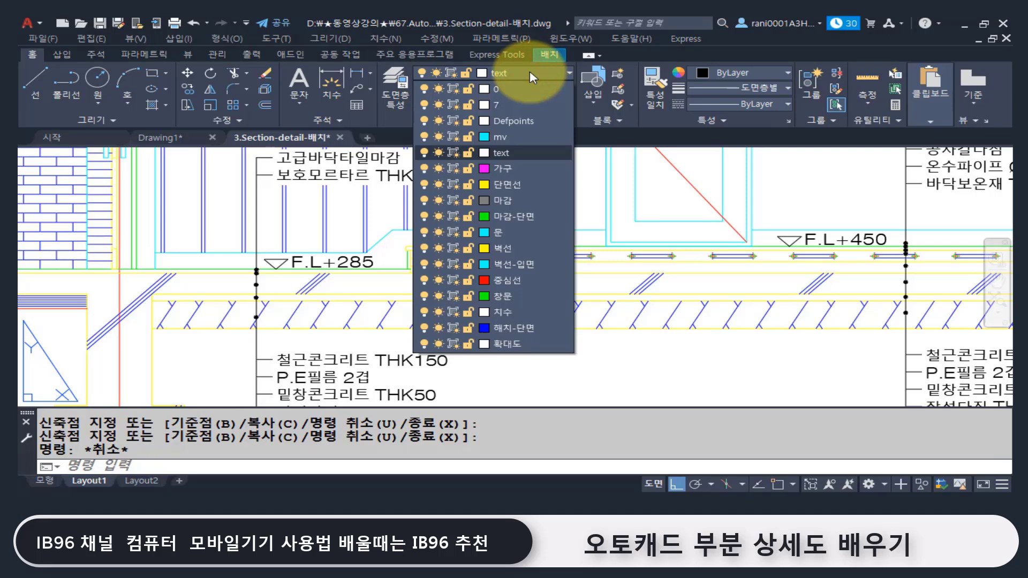
{"action": "left_click", "coordinate": [537, 348]}
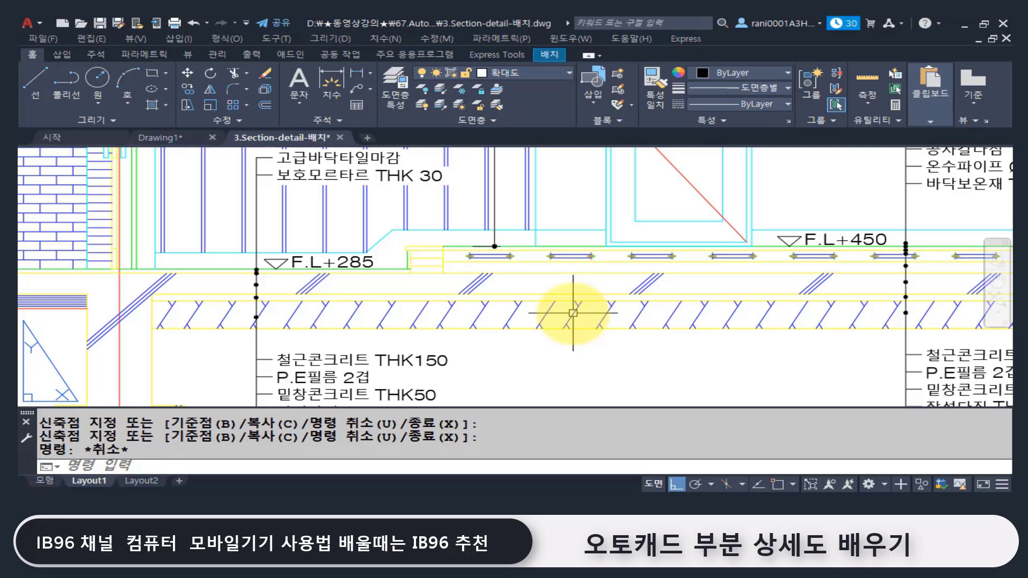
{"action": "type", "text": "c"}
{"action": "key", "text": "Return"}
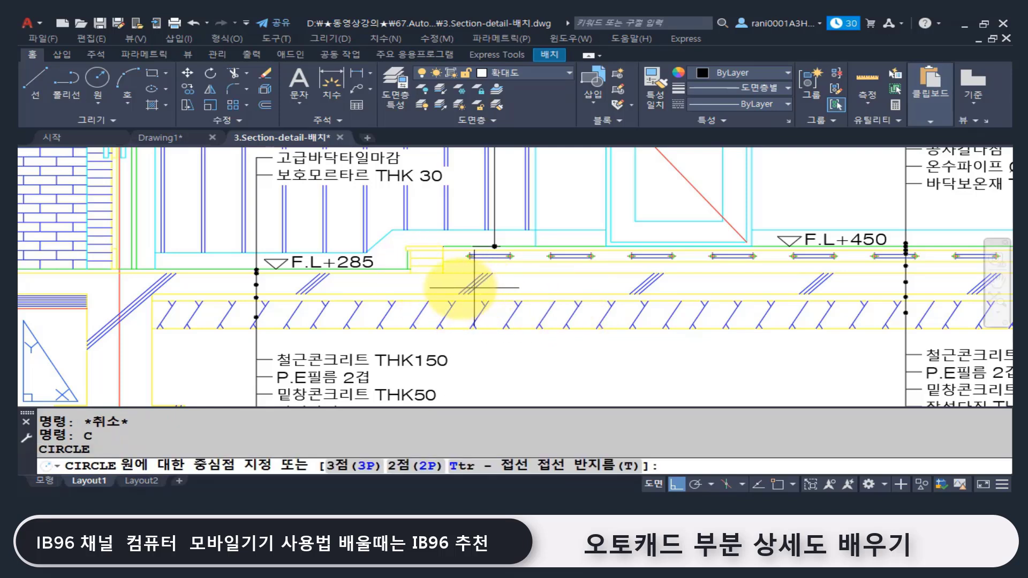
Draw the detail circle centred on the slab near F.L+285
{"action": "left_click", "coordinate": [456, 285]}
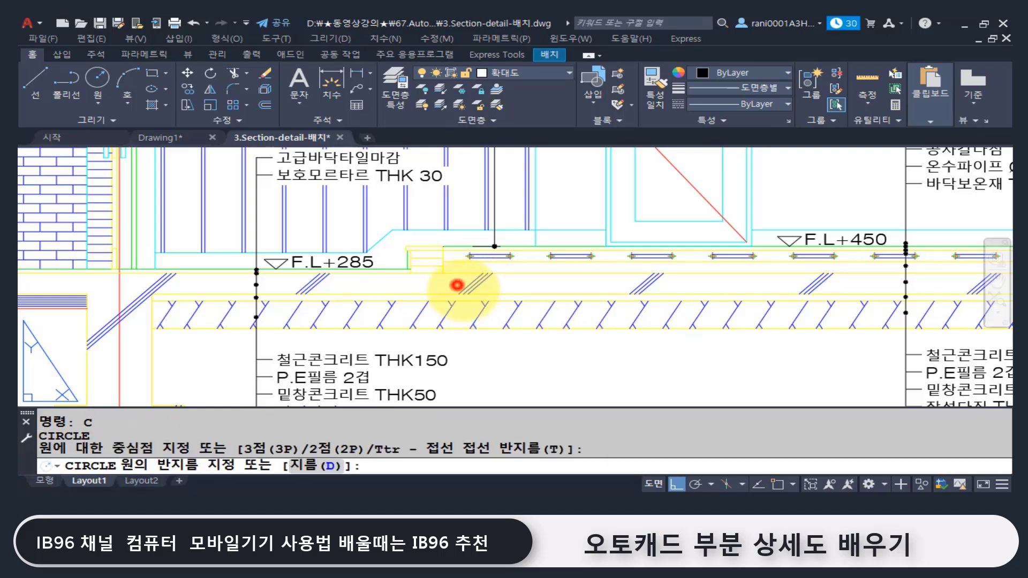
{"action": "left_click", "coordinate": [562, 364]}
{"action": "scroll", "coordinate": [562, 364], "scroll_direction": "down", "scroll_amount": 3}
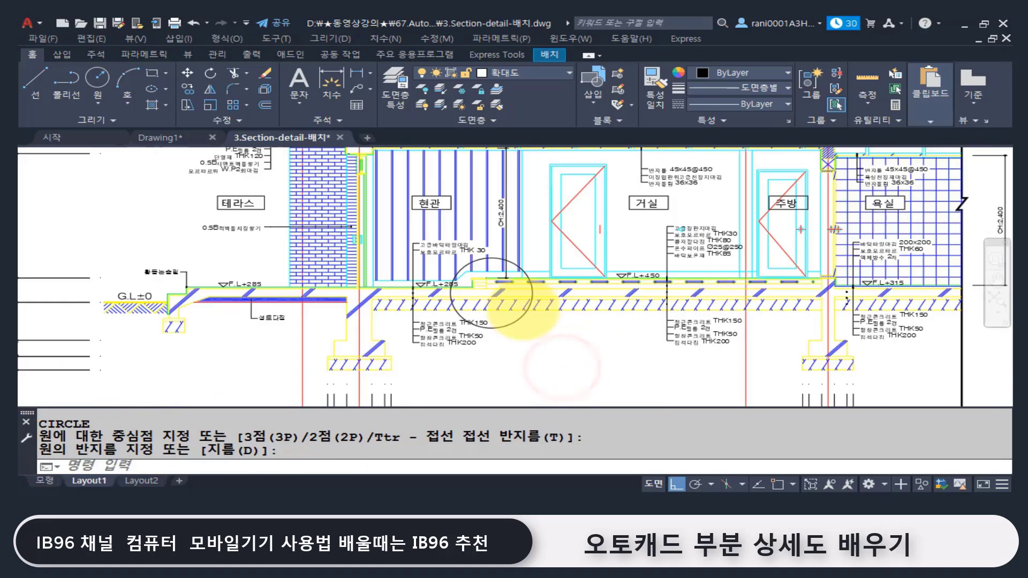
{"action": "scroll", "coordinate": [558, 329], "scroll_direction": "down", "scroll_amount": 3}
{"action": "scroll", "coordinate": [558, 330], "scroll_direction": "up", "scroll_amount": 3}
{"action": "scroll", "coordinate": [493, 321], "scroll_direction": "up", "scroll_amount": 2}
Give the detail circle the HIDDEN linetype
{"action": "left_click", "coordinate": [526, 303]}
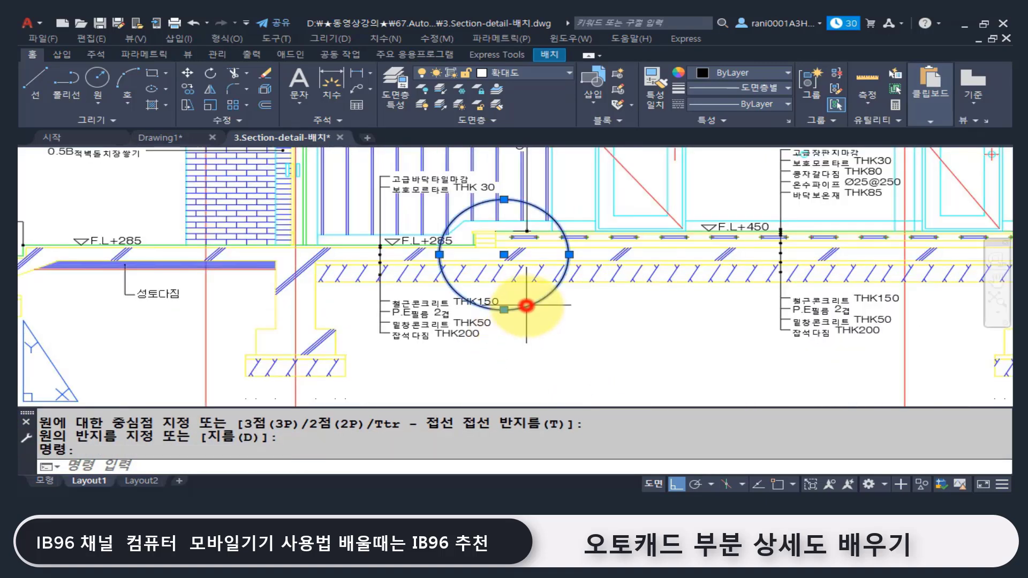
{"action": "left_click", "coordinate": [756, 104]}
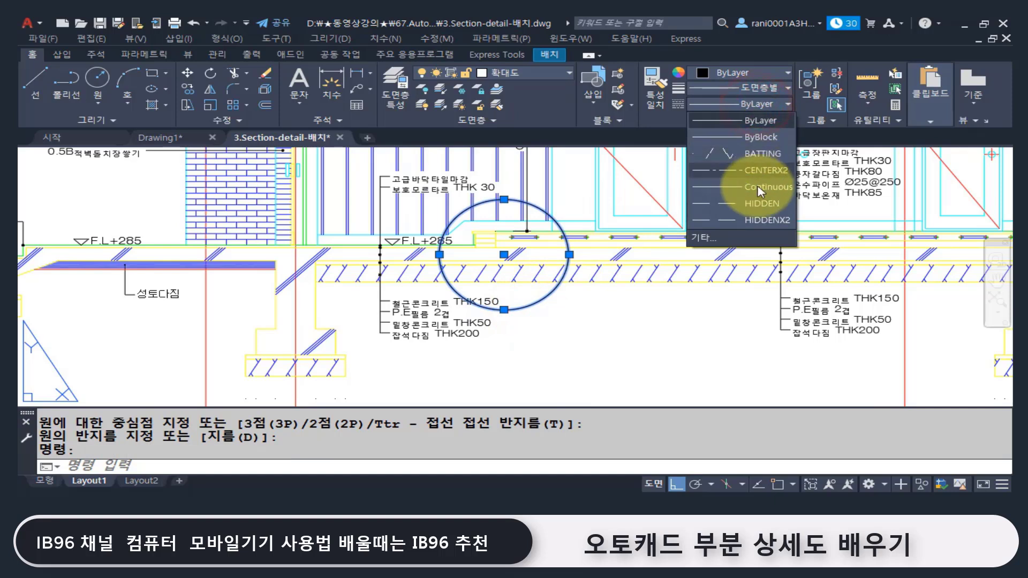
{"action": "left_click", "coordinate": [758, 202]}
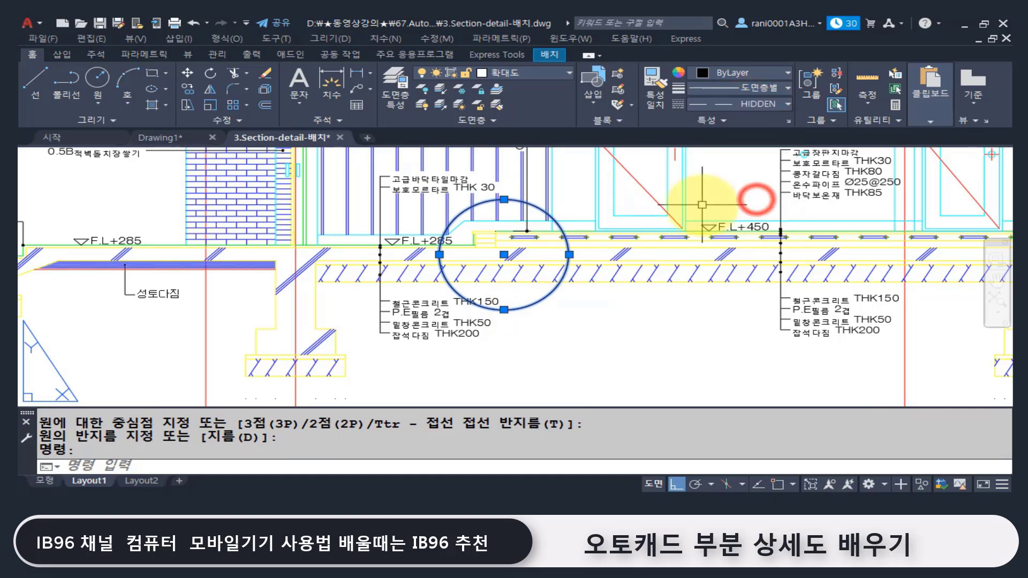
{"action": "key", "text": "Escape"}
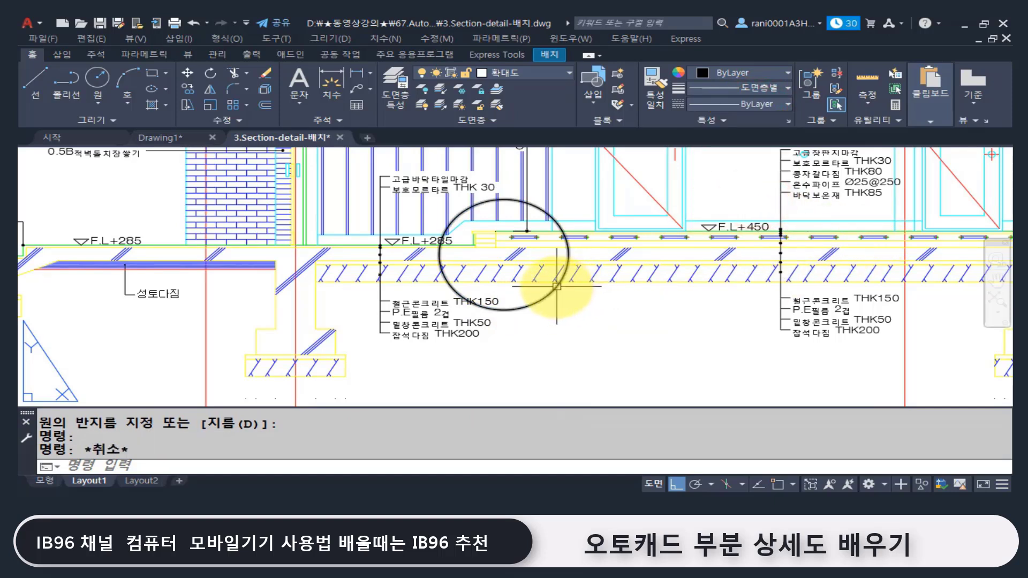
Set the circle's linetype scale to 0.02 in the Properties palette
{"action": "left_click", "coordinate": [557, 287]}
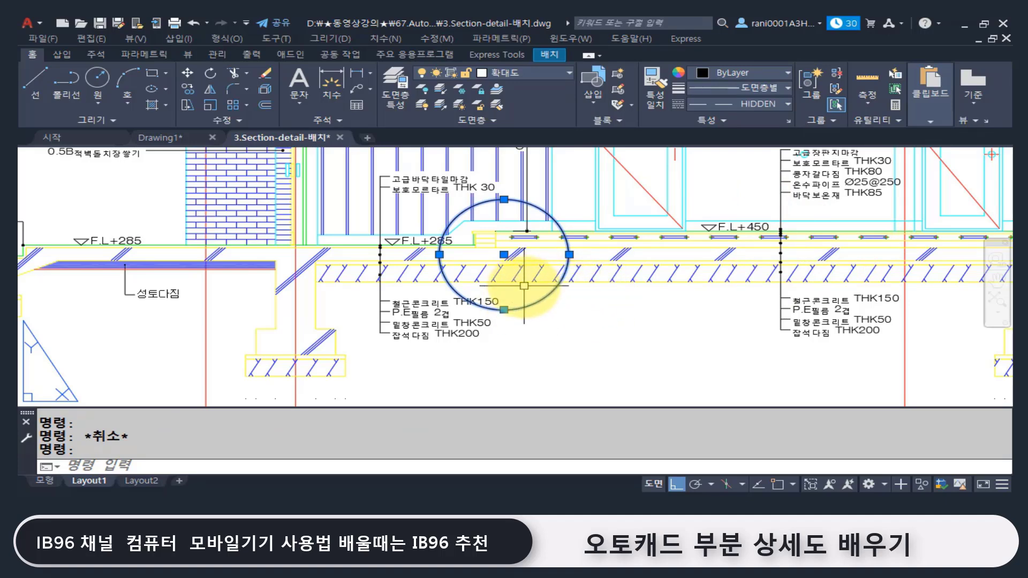
{"action": "key", "text": "ctrl+1"}
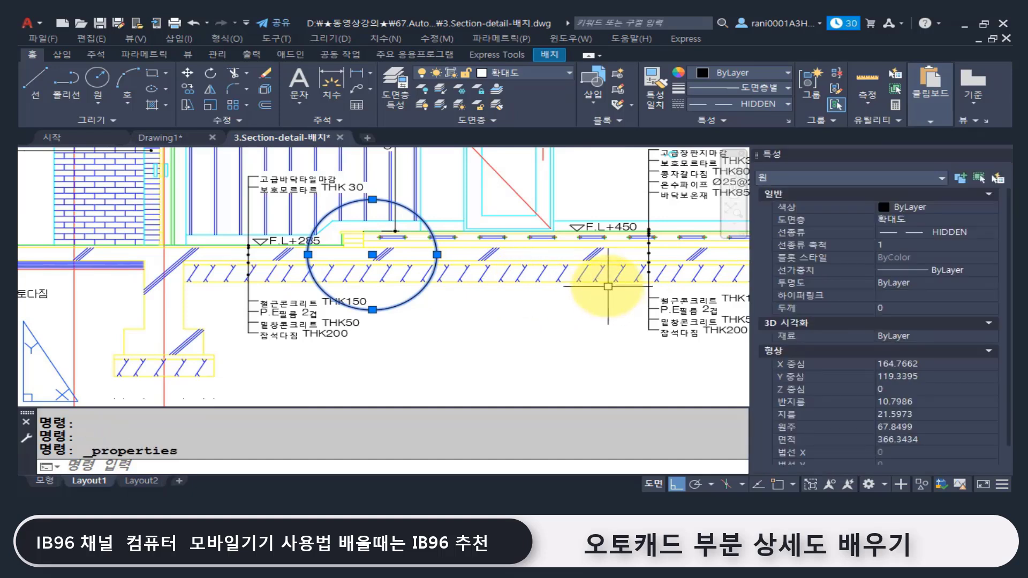
{"action": "left_click", "coordinate": [890, 245]}
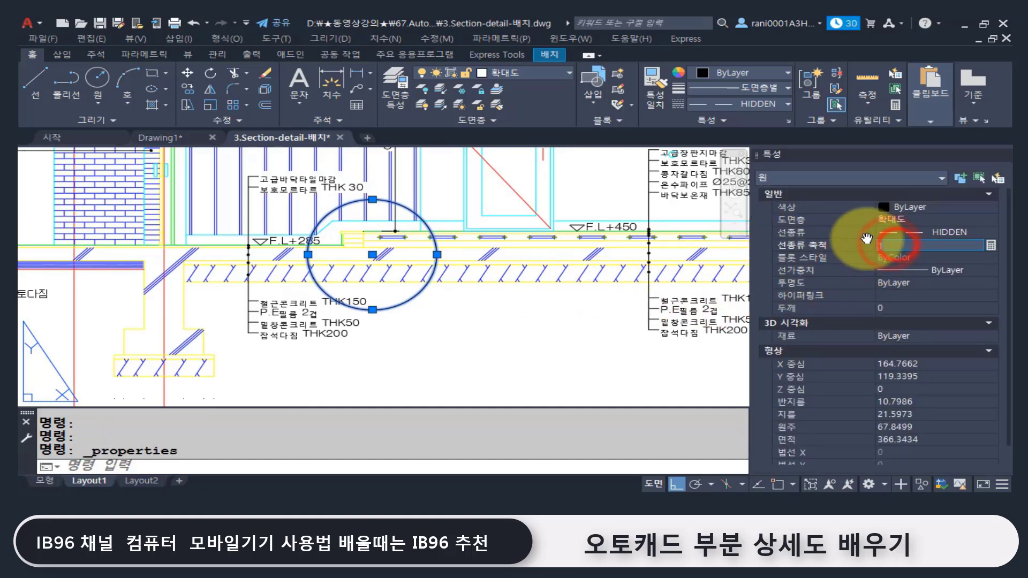
{"action": "type", "text": "0.2"}
{"action": "key", "text": "Return"}
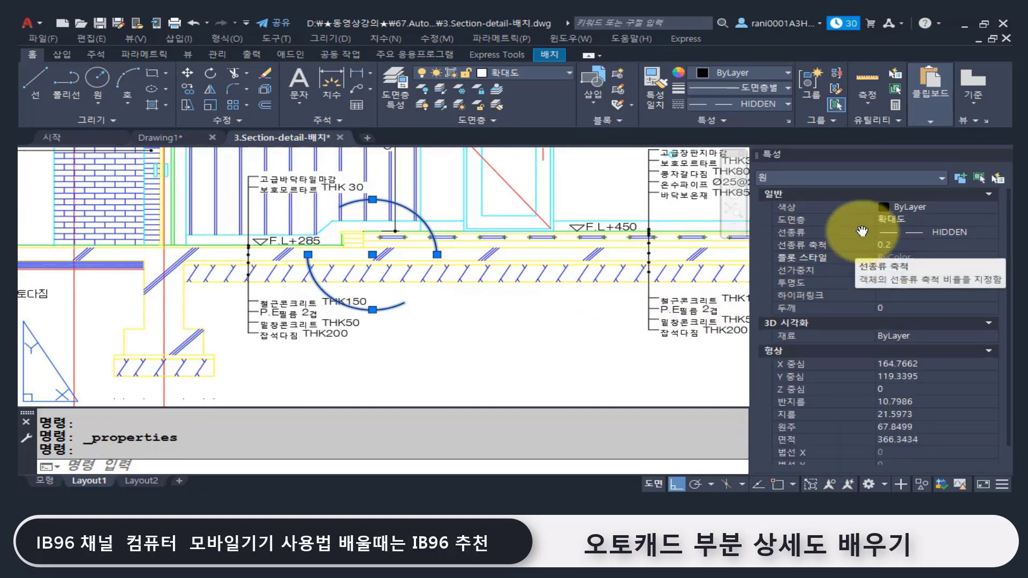
{"action": "left_click", "coordinate": [909, 245]}
{"action": "type", "text": "0.1"}
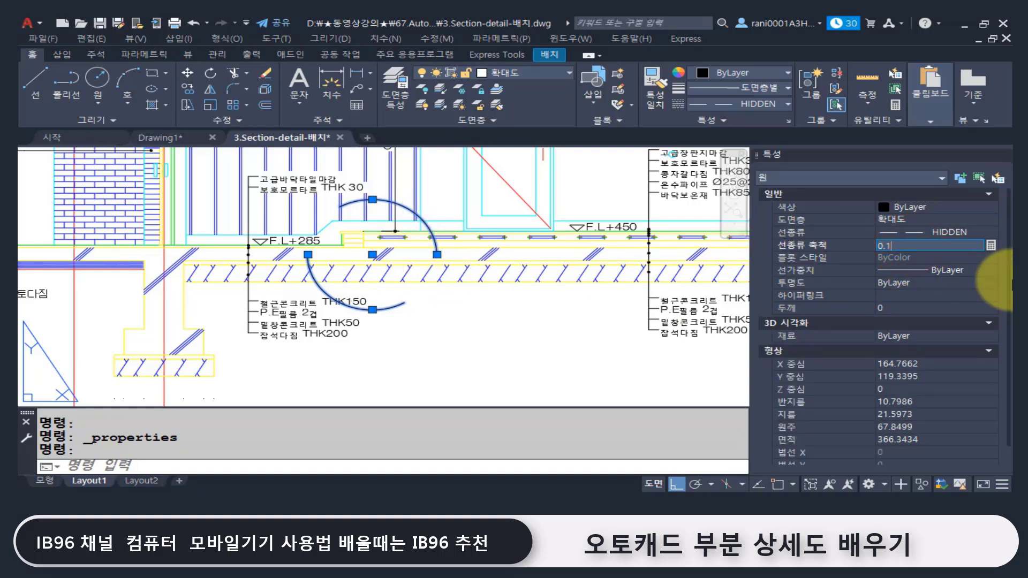
{"action": "type", "text": "5"}
{"action": "key", "text": "Return"}
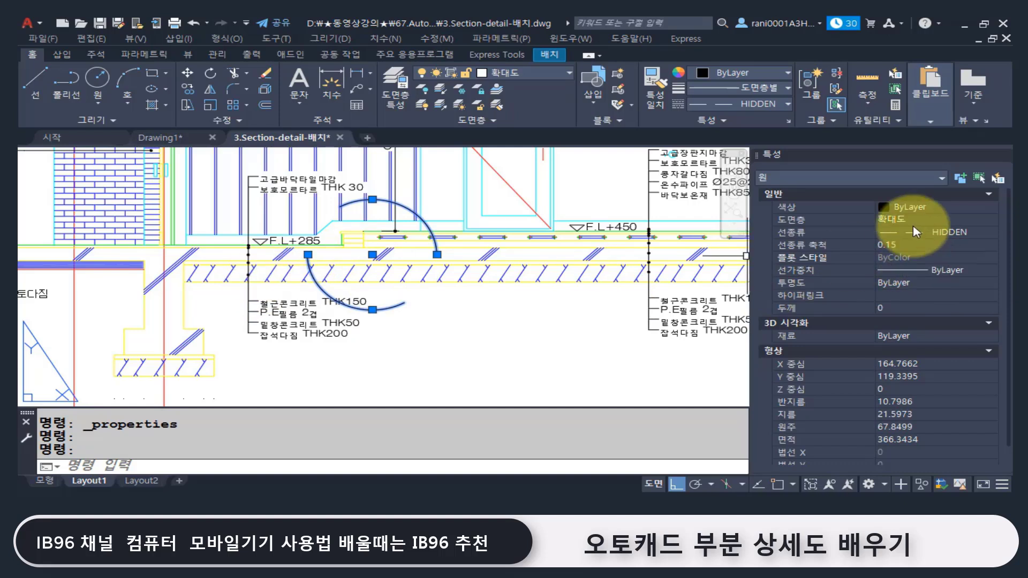
{"action": "left_click", "coordinate": [900, 245]}
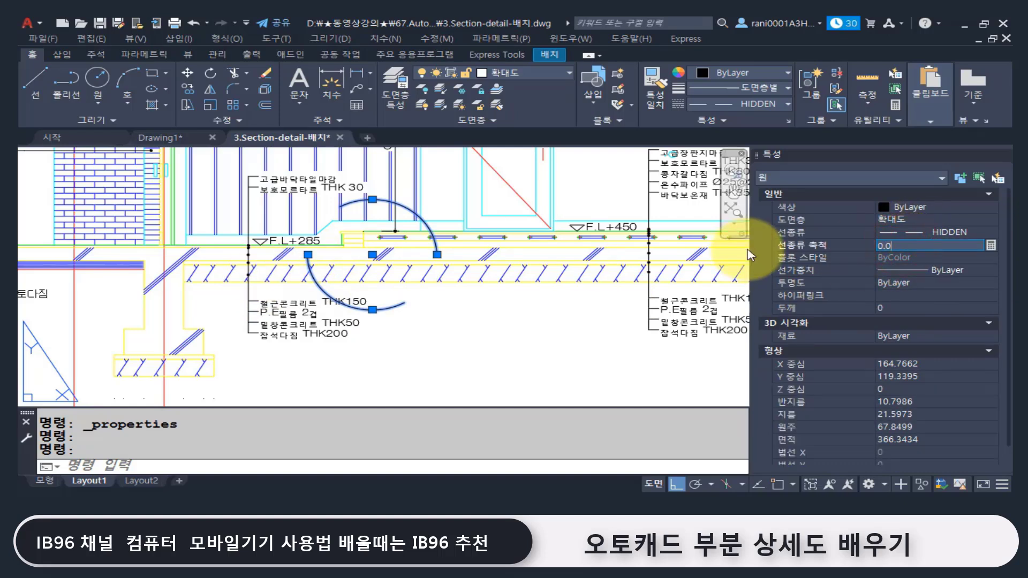
{"action": "type", "text": "5"}
{"action": "key", "text": "Return"}
{"action": "left_click", "coordinate": [906, 244]}
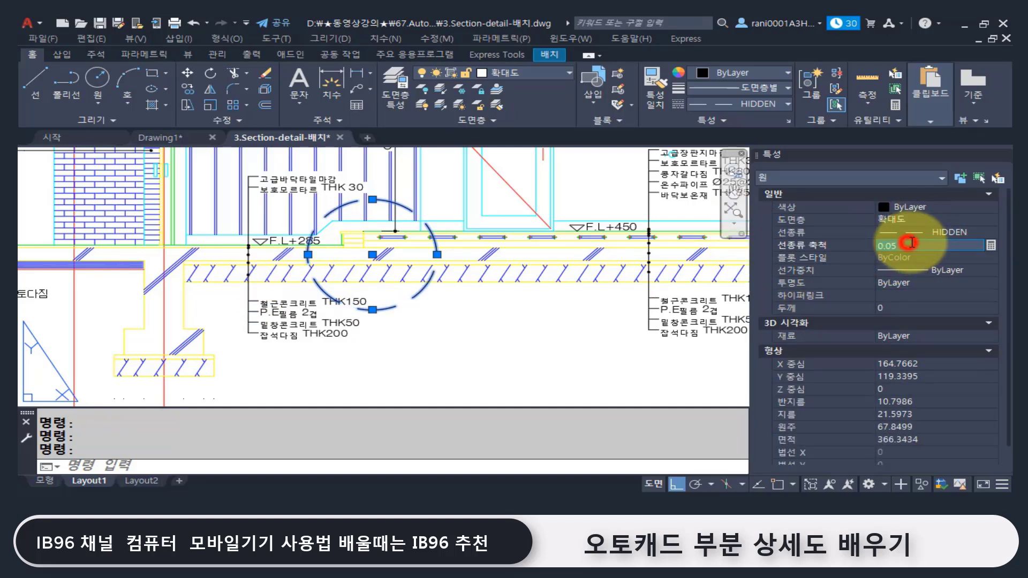
{"action": "type", "text": "02"}
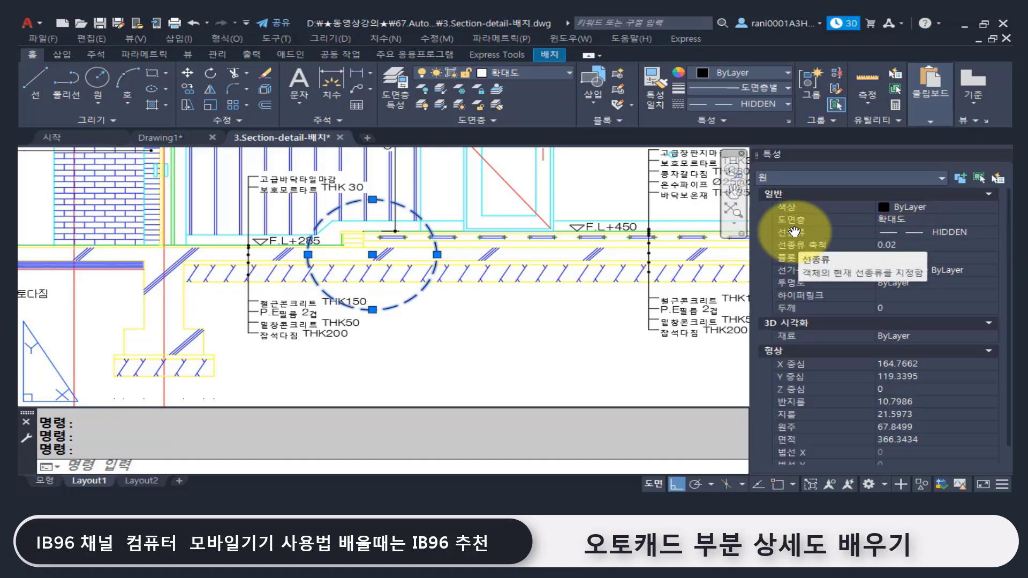
{"action": "key", "text": "Return"}
{"action": "key", "text": "Escape"}
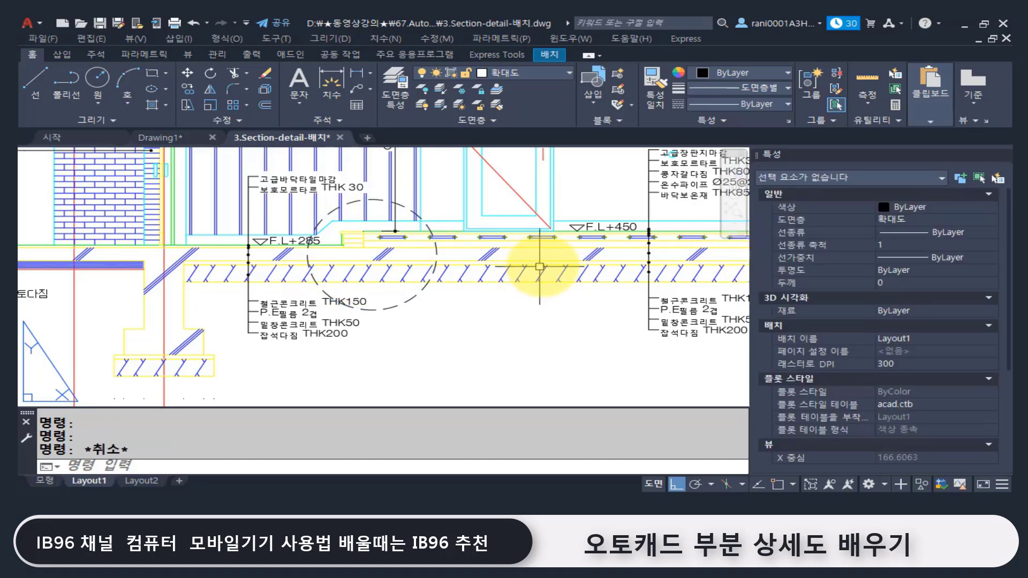
{"action": "key", "text": "ctrl+1"}
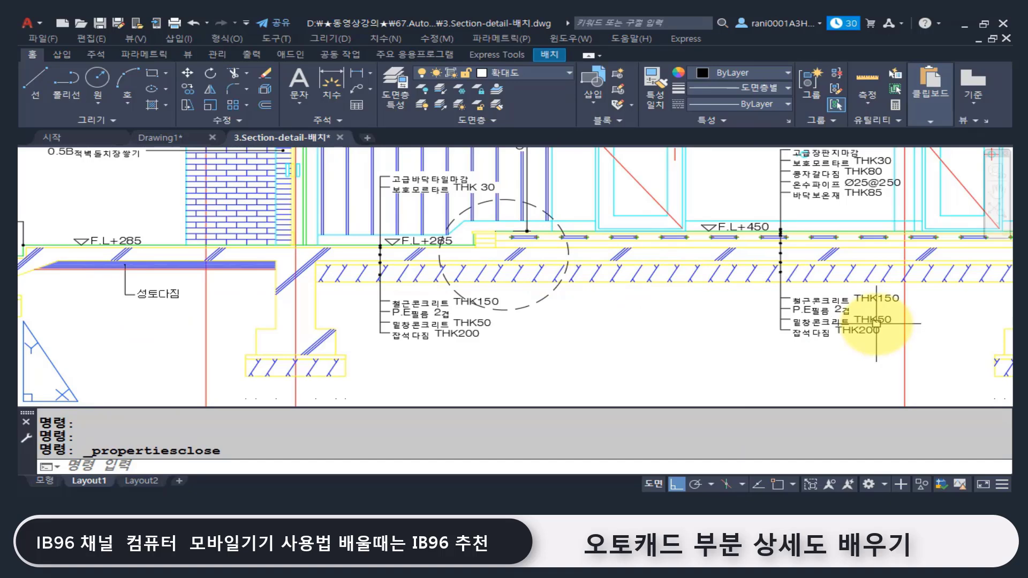
Copy the dashed detail circle into the blank area right of the section
{"action": "left_click", "coordinate": [526, 306]}
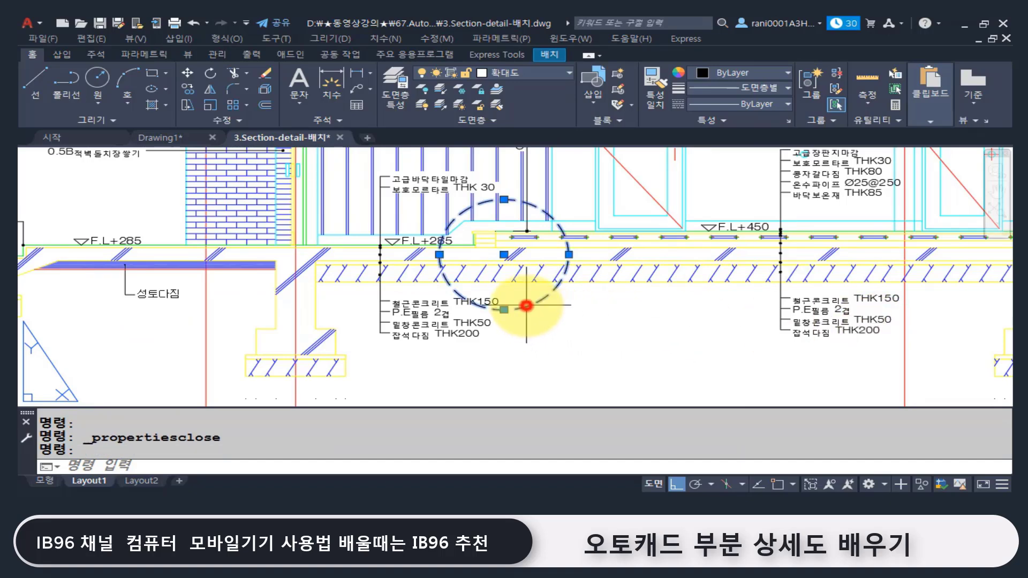
{"action": "scroll", "coordinate": [557, 315], "scroll_direction": "down", "scroll_amount": 2}
{"action": "scroll", "coordinate": [594, 322], "scroll_direction": "down", "scroll_amount": 2}
{"action": "scroll", "coordinate": [486, 310], "scroll_direction": "down", "scroll_amount": 1}
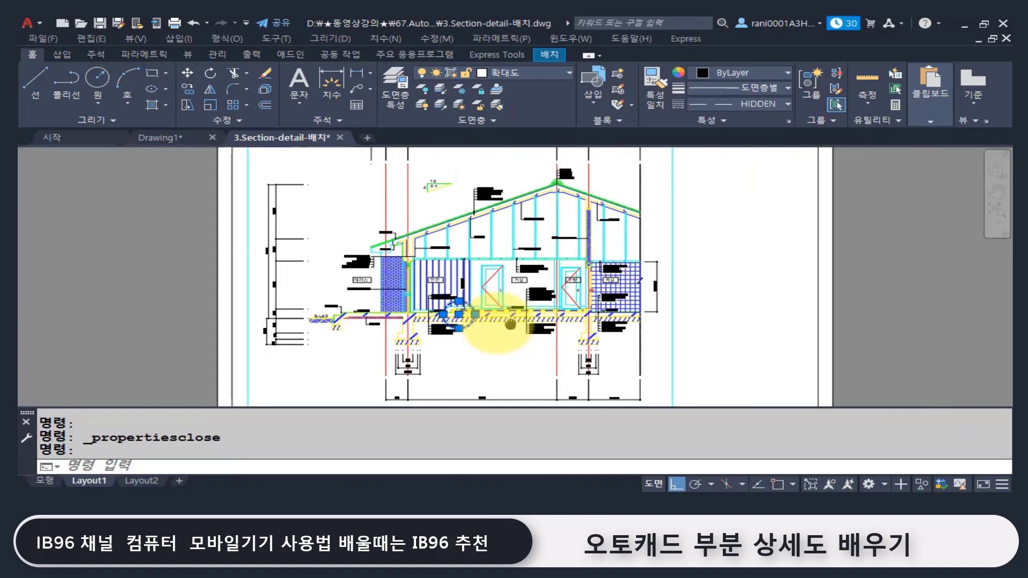
{"action": "type", "text": "o"}
{"action": "key", "text": "Return"}
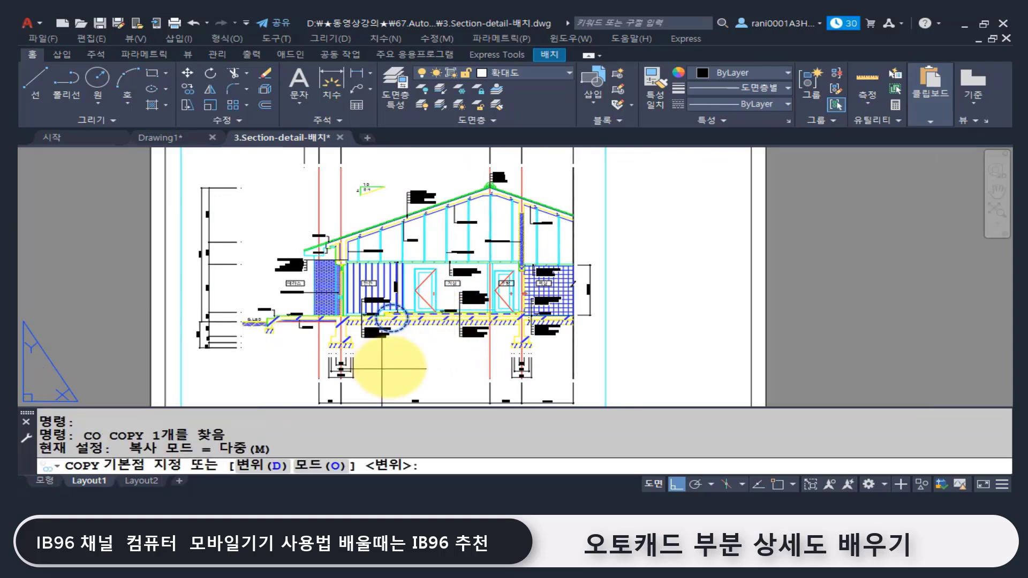
{"action": "left_click", "coordinate": [400, 355]}
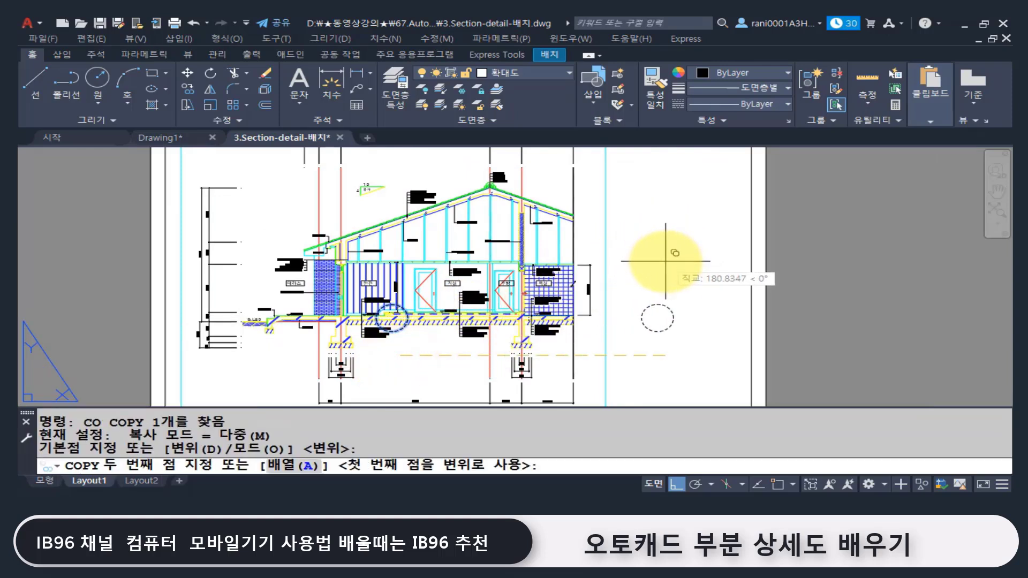
{"action": "key", "text": "F8"}
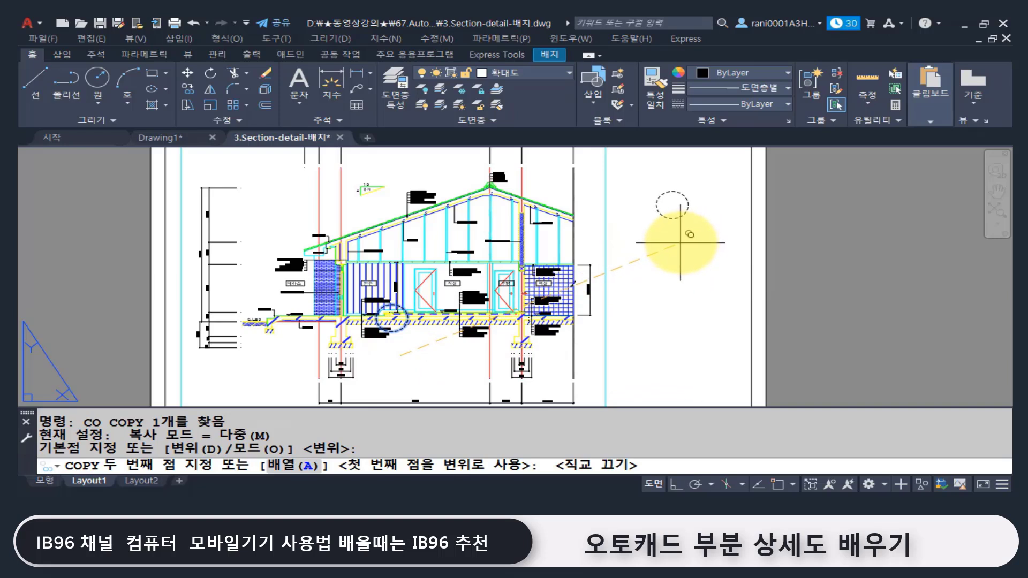
{"action": "left_click", "coordinate": [681, 239]}
{"action": "middle_click_drag", "start_coordinate": [675, 252], "coordinate": [585, 314]}
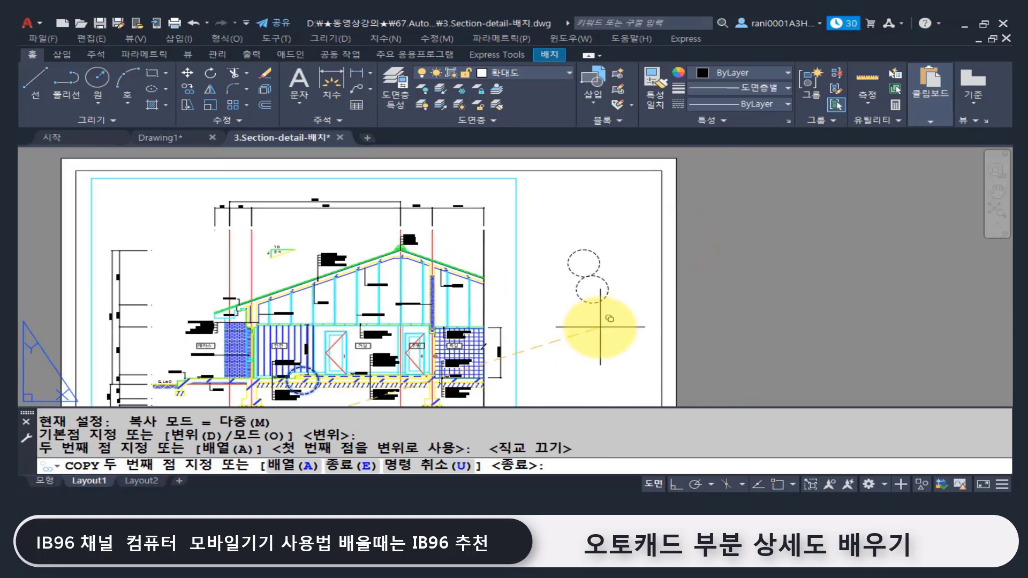
{"action": "key", "text": "Return"}
{"action": "type", "text": "sc"}
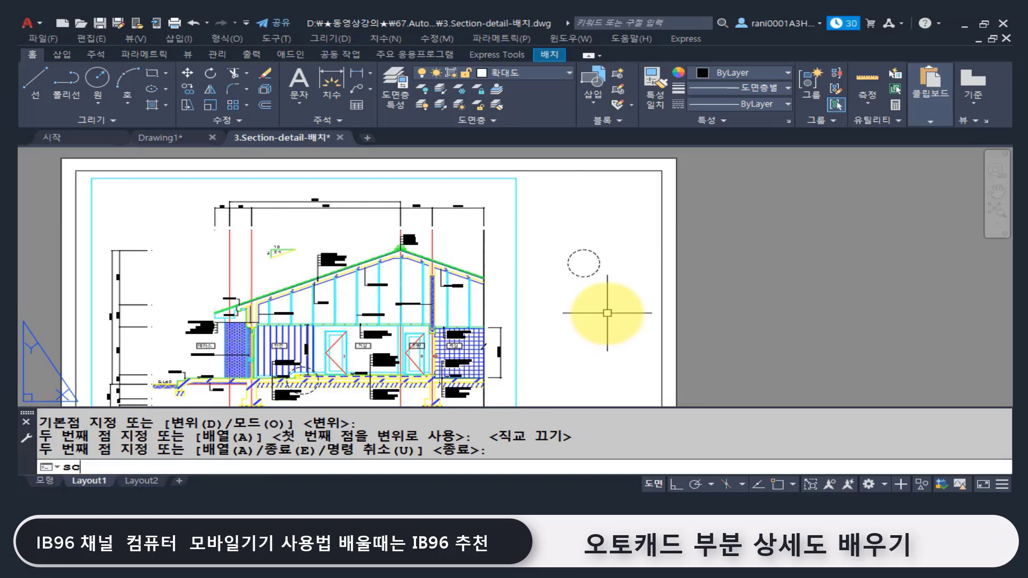
Scale the copied circle by a factor of 2
{"action": "key", "text": "Return"}
{"action": "left_click", "coordinate": [602, 291]}
{"action": "left_click", "coordinate": [551, 237]}
{"action": "key", "text": "Return"}
{"action": "left_click", "coordinate": [582, 264]}
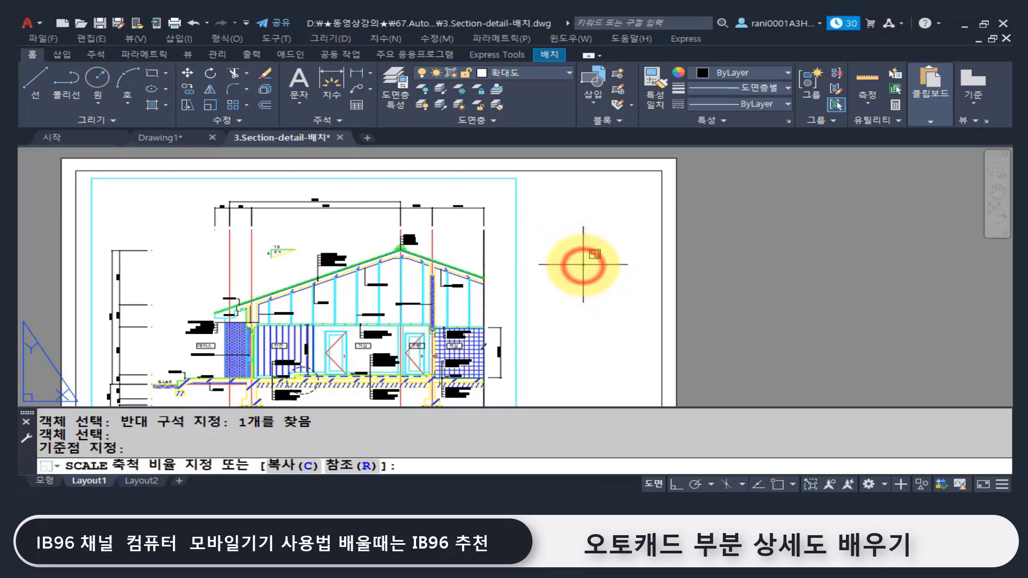
{"action": "type", "text": "2"}
{"action": "key", "text": "Return"}
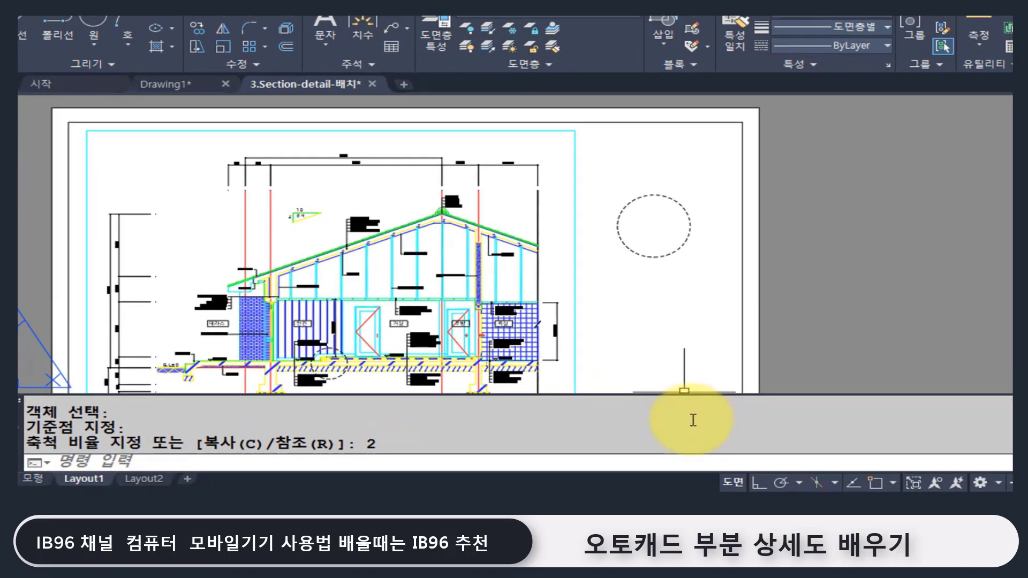
Convert the enlarged circle into a circular viewport using MVIEW's Object option
{"action": "type", "text": "MV"}
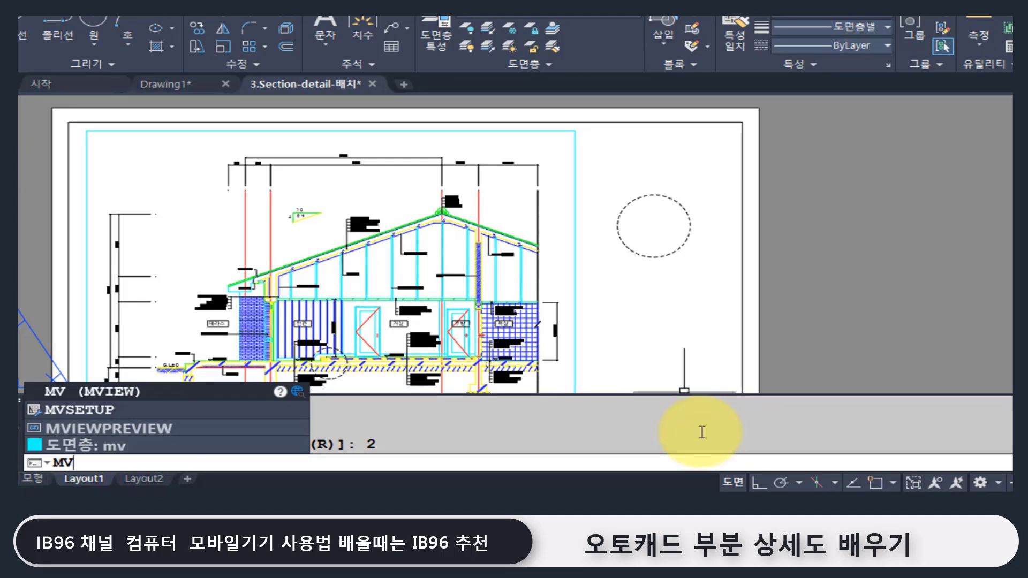
{"action": "key", "text": "Return"}
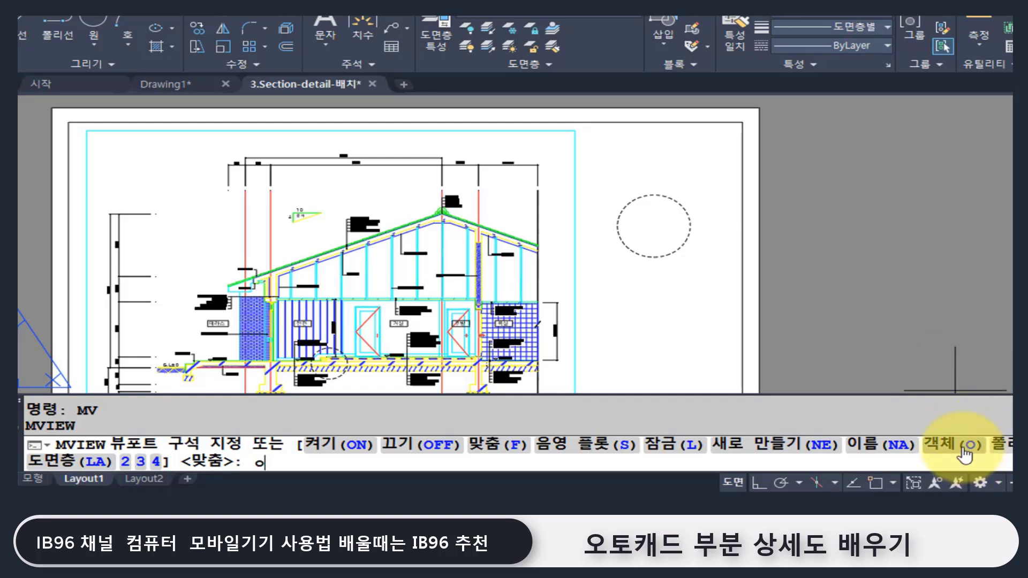
{"action": "left_click", "coordinate": [962, 448]}
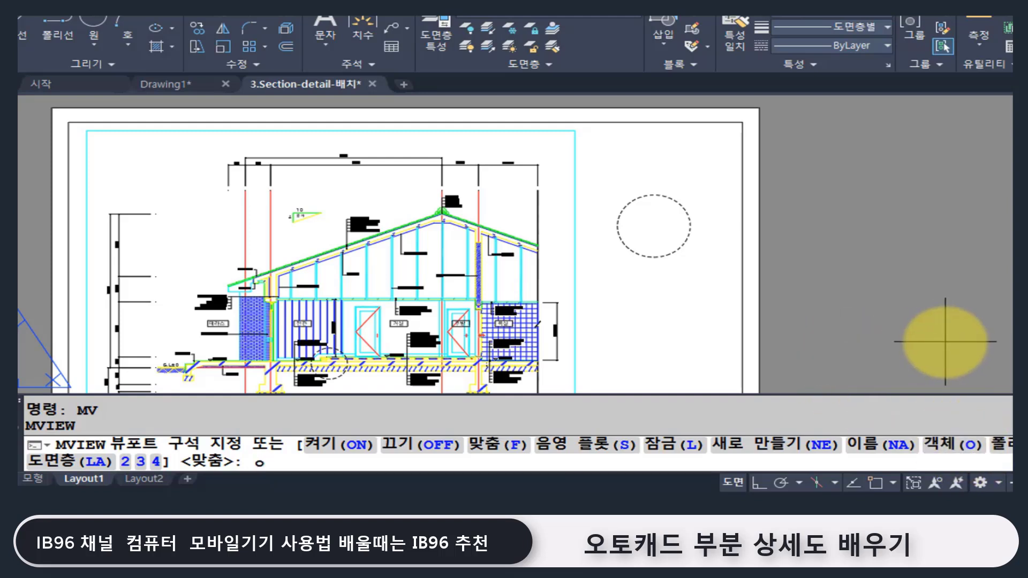
{"action": "key", "text": "Return"}
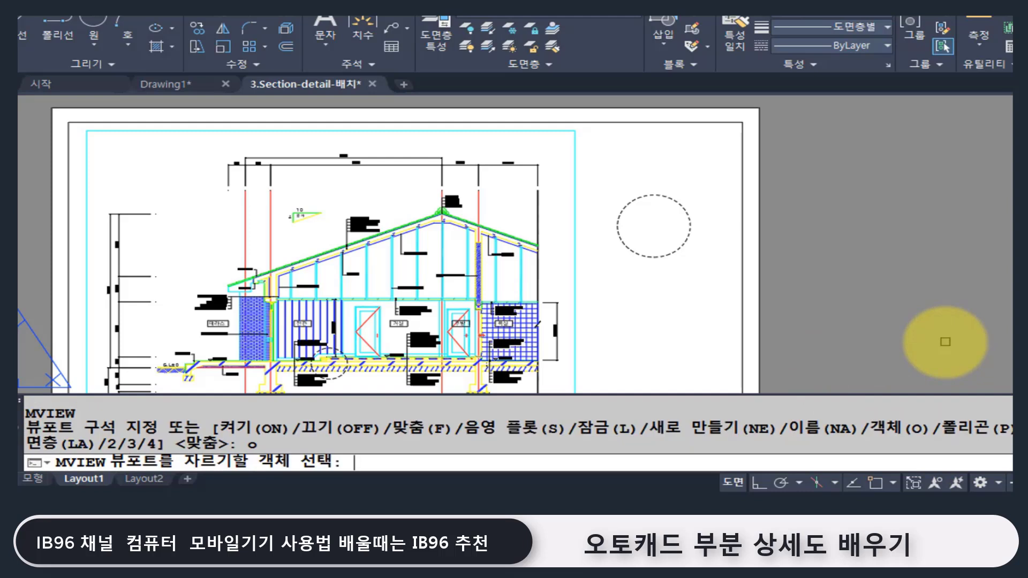
{"action": "left_click", "coordinate": [668, 255]}
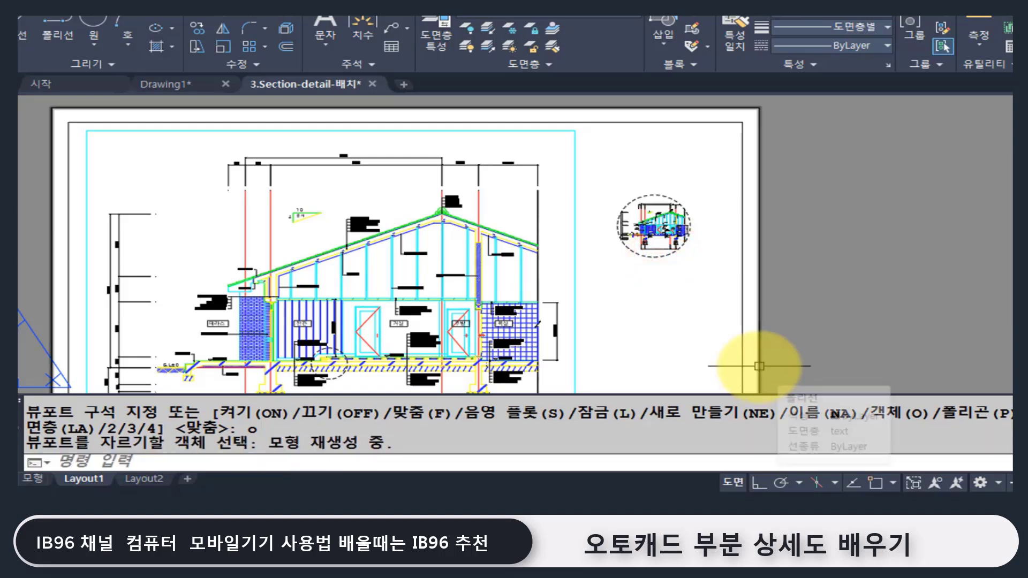
{"action": "left_click", "coordinate": [667, 246]}
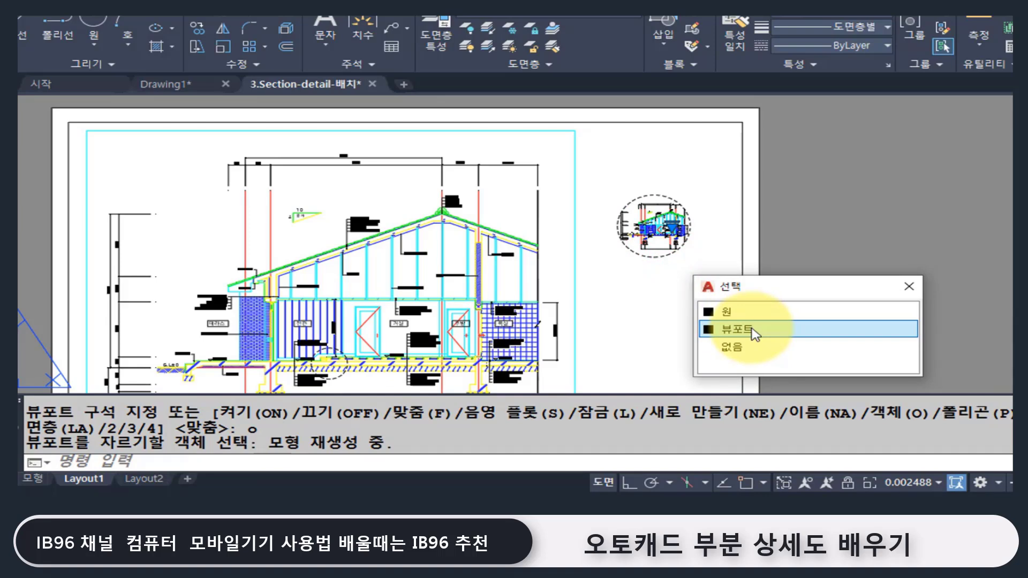
{"action": "left_click", "coordinate": [752, 335]}
{"action": "scroll", "coordinate": [689, 229], "scroll_direction": "up", "scroll_amount": 7}
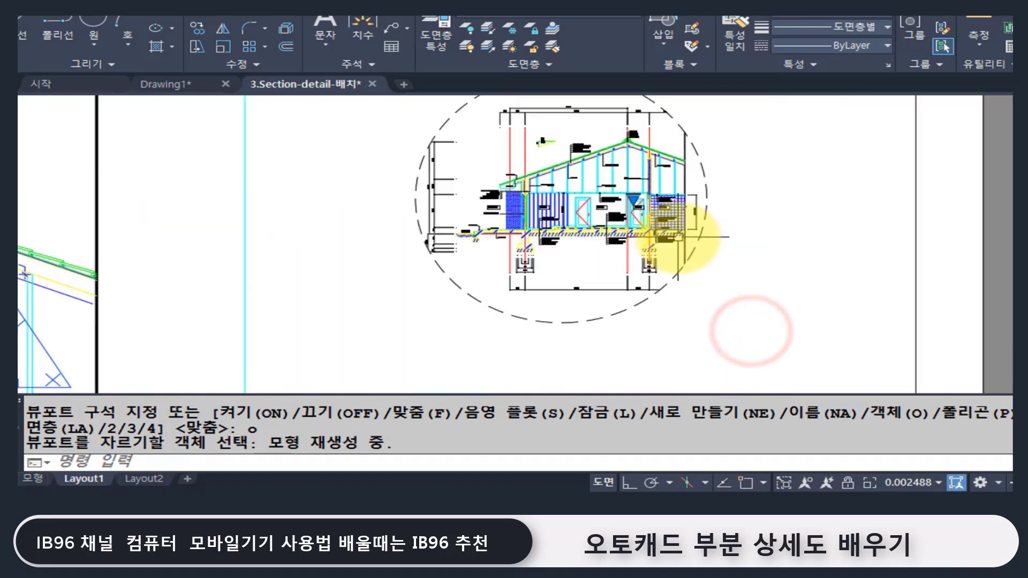
{"action": "scroll", "coordinate": [677, 287], "scroll_direction": "down", "scroll_amount": 3}
{"action": "left_click", "coordinate": [690, 273]}
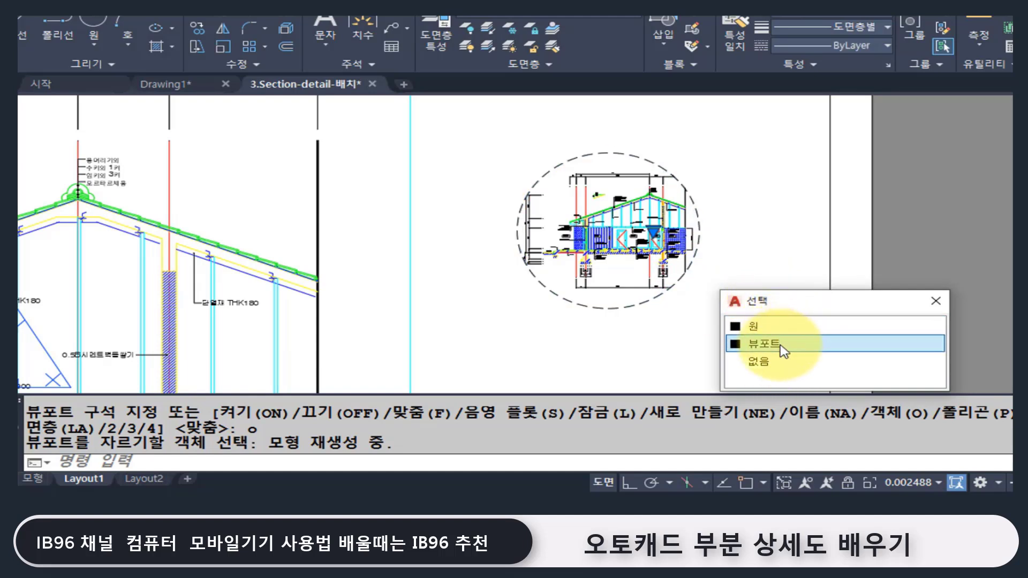
{"action": "left_click", "coordinate": [780, 325]}
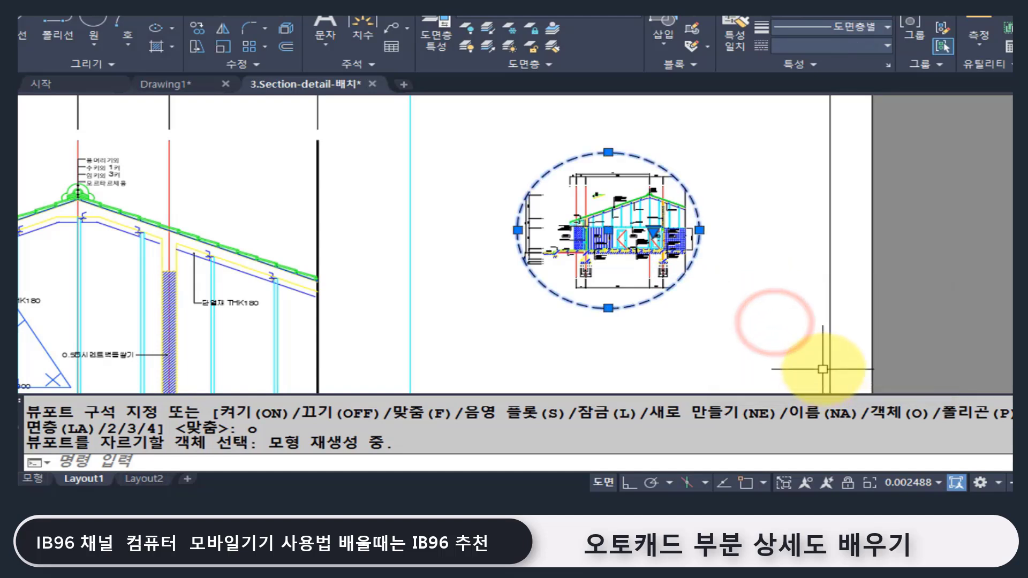
{"action": "key", "text": "Delete"}
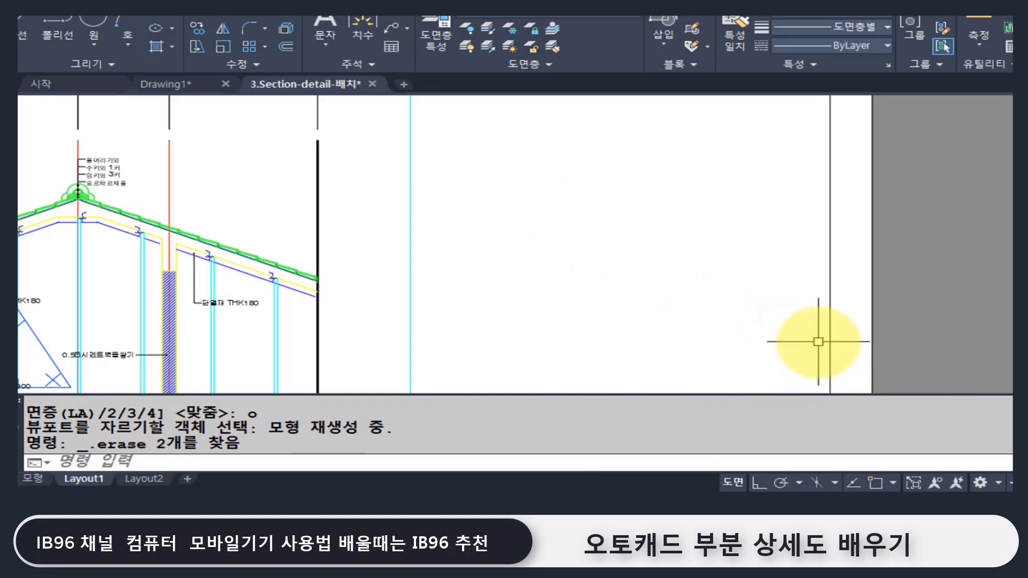
{"action": "key", "text": "ctrl+z"}
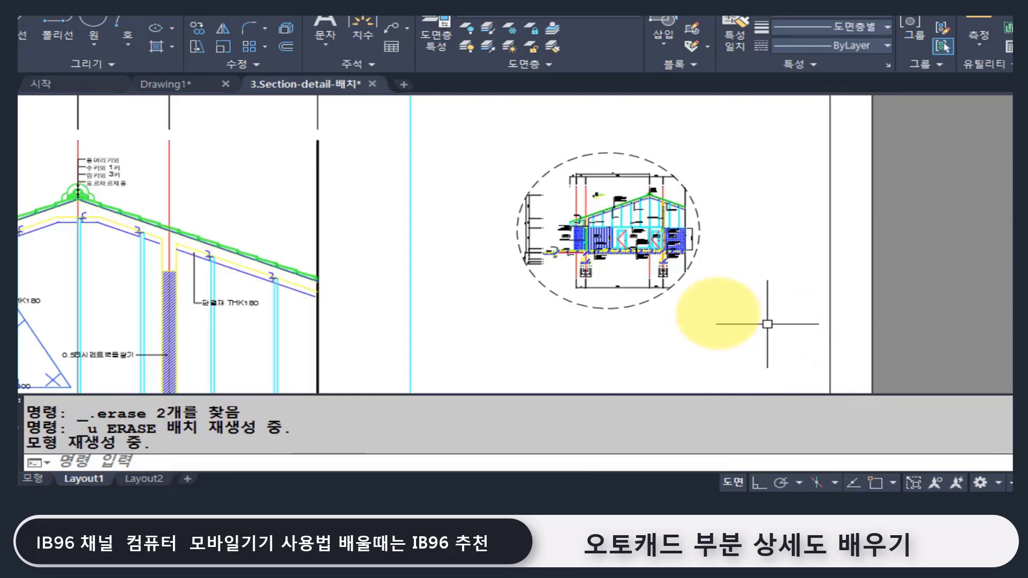
{"action": "left_click", "coordinate": [696, 257]}
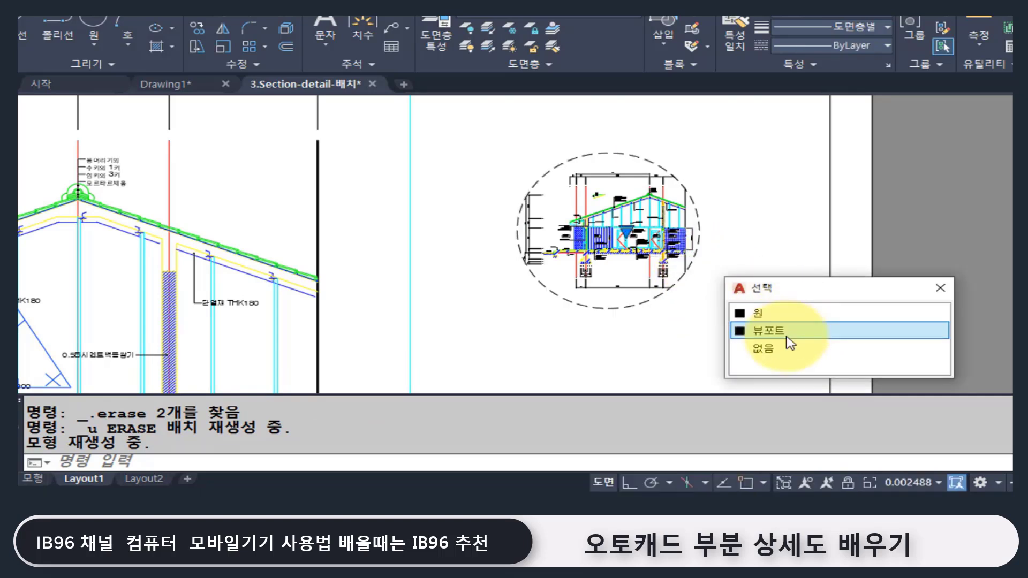
{"action": "left_click", "coordinate": [770, 313]}
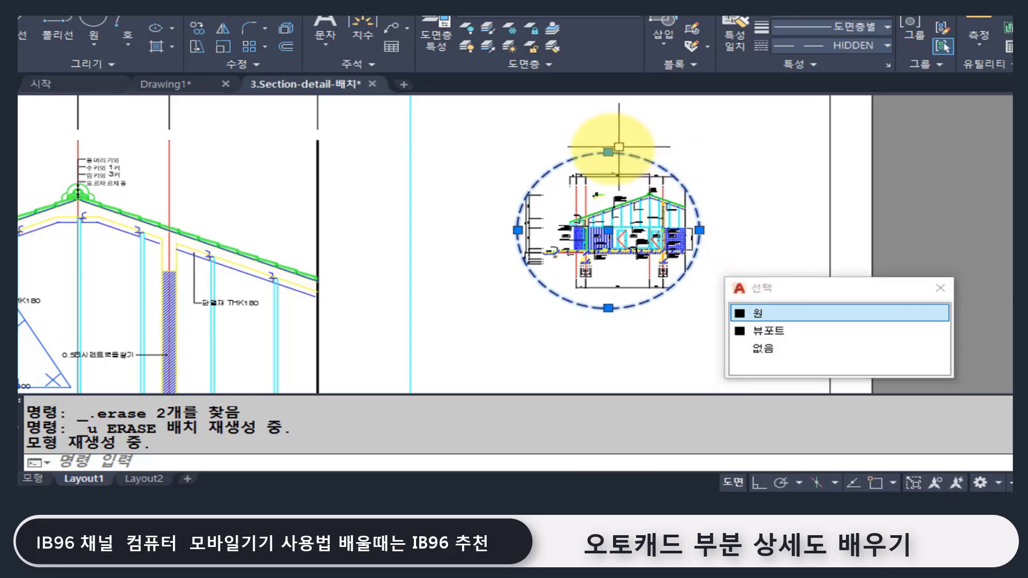
{"action": "left_click", "coordinate": [940, 288]}
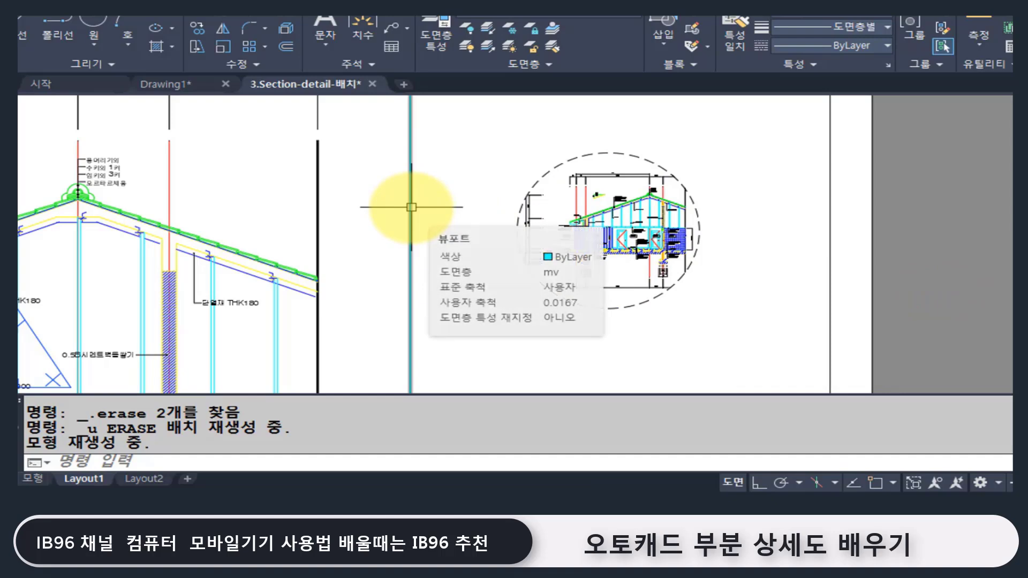
{"action": "scroll", "coordinate": [689, 307], "scroll_direction": "down", "scroll_amount": 3}
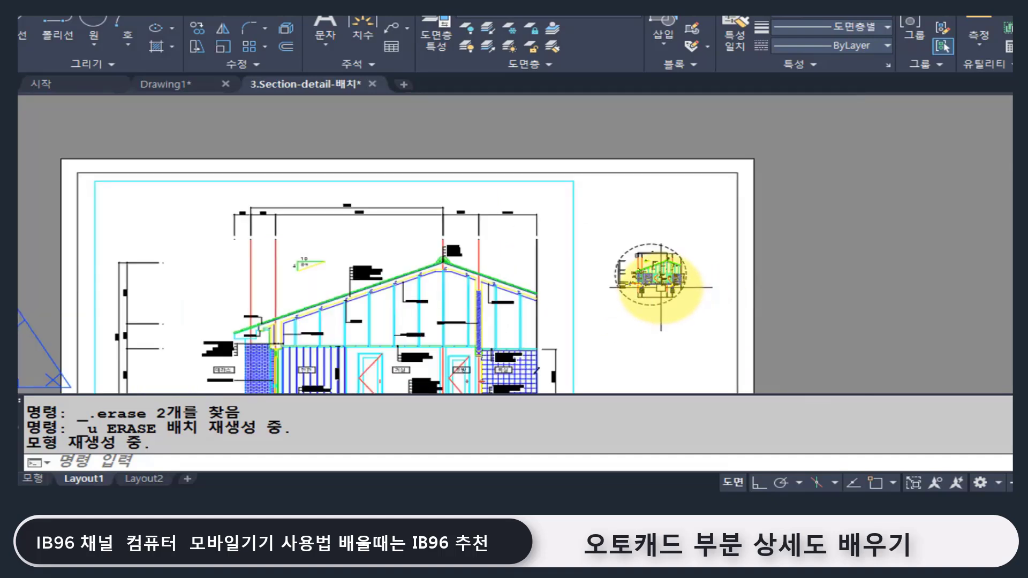
Activate the circular viewport and zoom its view to 1/30xp
{"action": "double_click", "coordinate": [650, 276]}
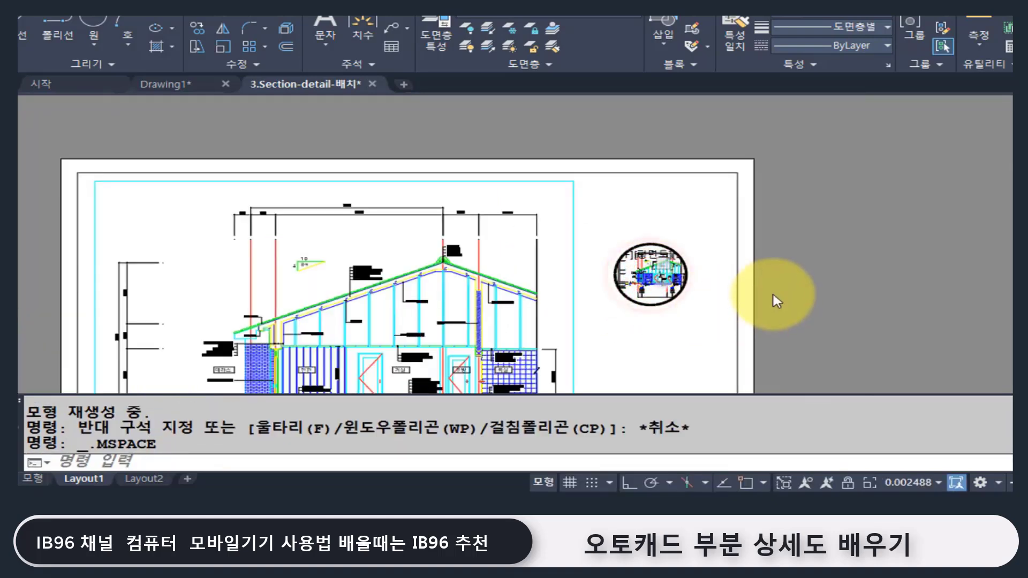
{"action": "type", "text": "z"}
{"action": "key", "text": "Return"}
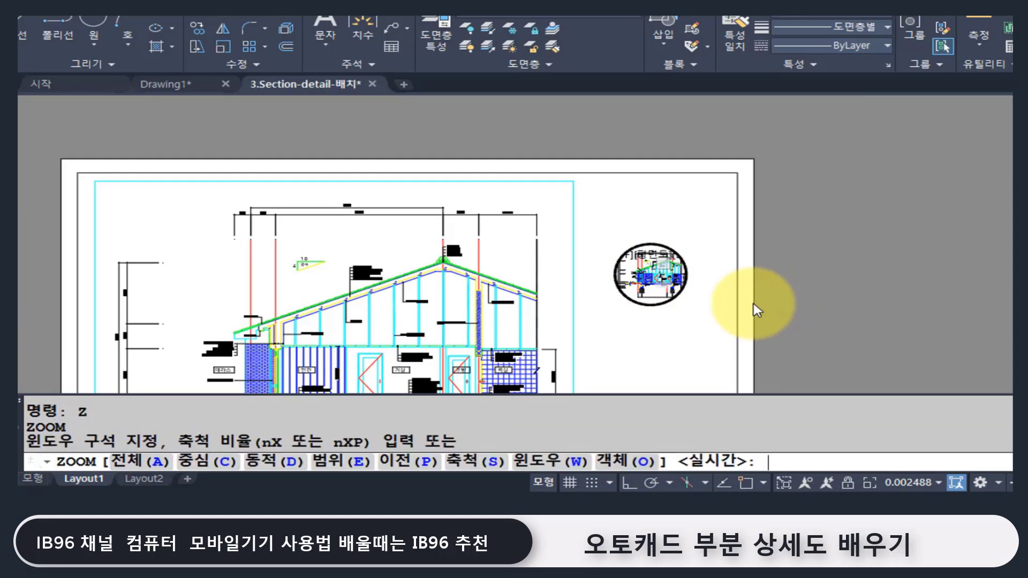
{"action": "type", "text": "1/"}
{"action": "type", "text": "30"}
{"action": "scroll", "coordinate": [753, 303], "scroll_direction": "up", "scroll_amount": 1}
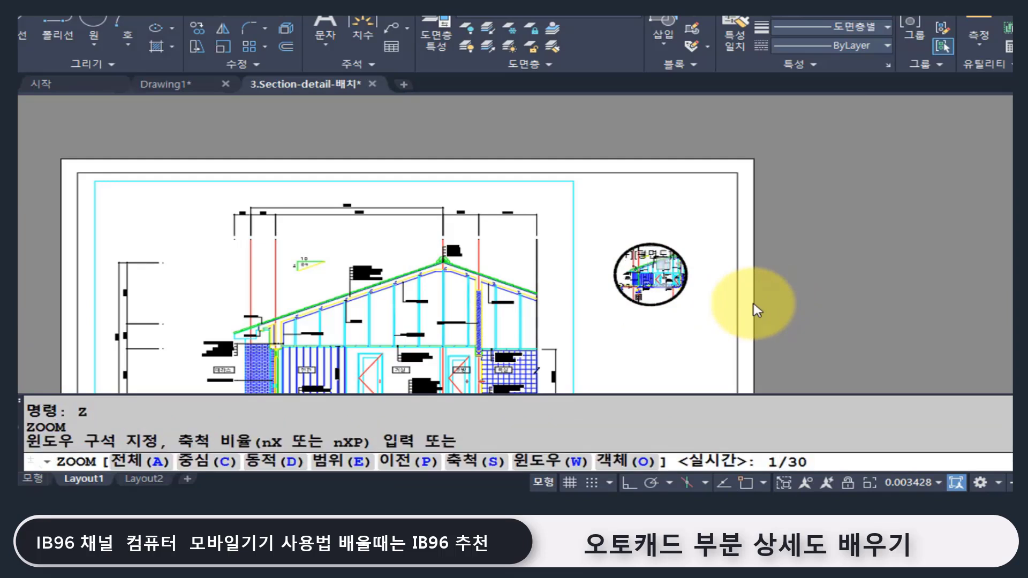
{"action": "type", "text": "xp"}
{"action": "key", "text": "Return"}
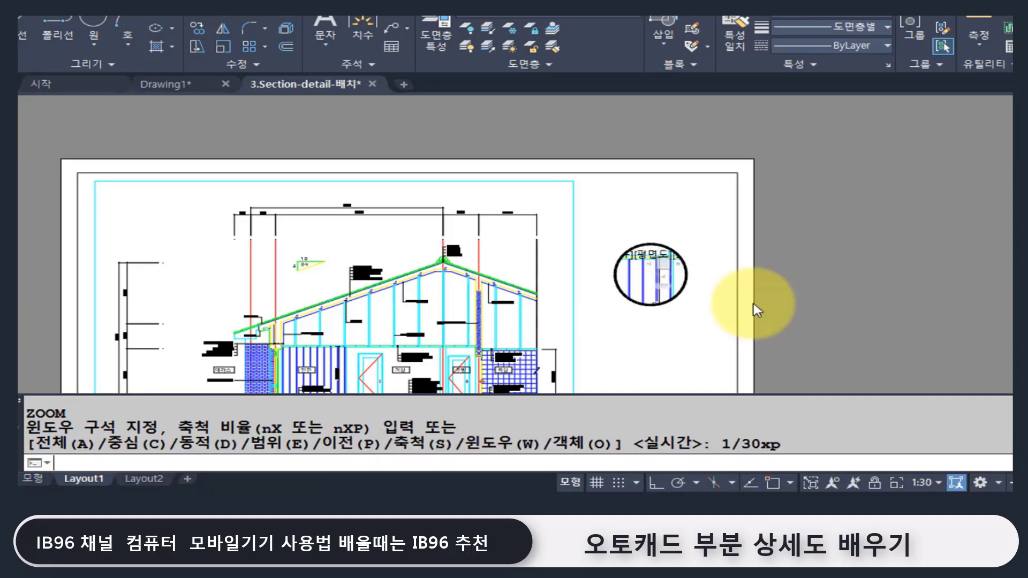
Pan the slab detail into frame inside the circle, then return to paper space
{"action": "type", "text": "p"}
{"action": "key", "text": "Return"}
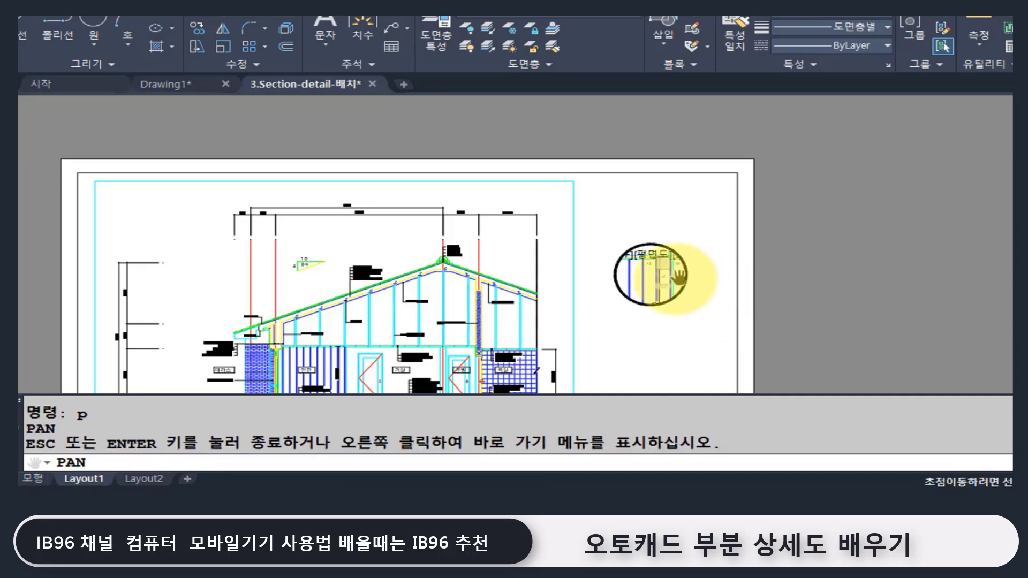
{"action": "mouse_move", "coordinate": [645, 280]}
{"action": "left_mouse_down"}
{"action": "mouse_move", "coordinate": [658, 286]}
{"action": "mouse_move", "coordinate": [648, 282]}
{"action": "left_mouse_up"}
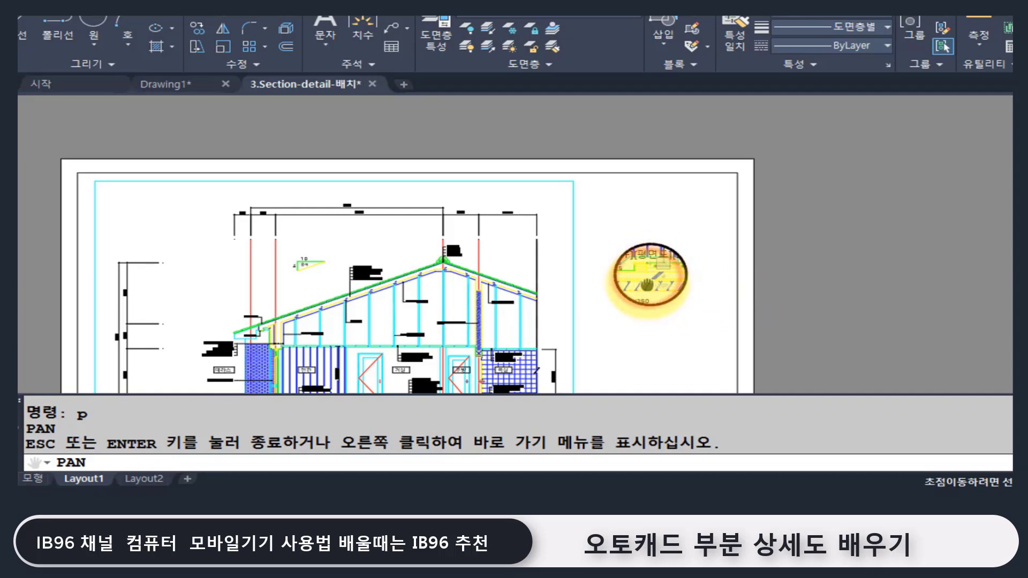
{"action": "key", "text": "Escape"}
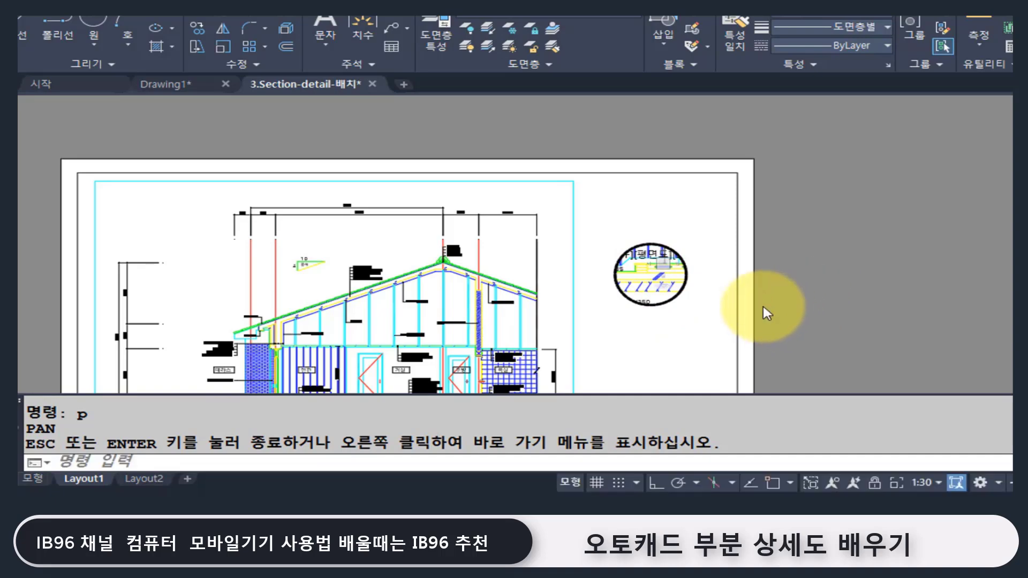
{"action": "double_click", "coordinate": [715, 293]}
{"action": "middle_click_drag", "start_coordinate": [535, 332], "coordinate": [551, 165]}
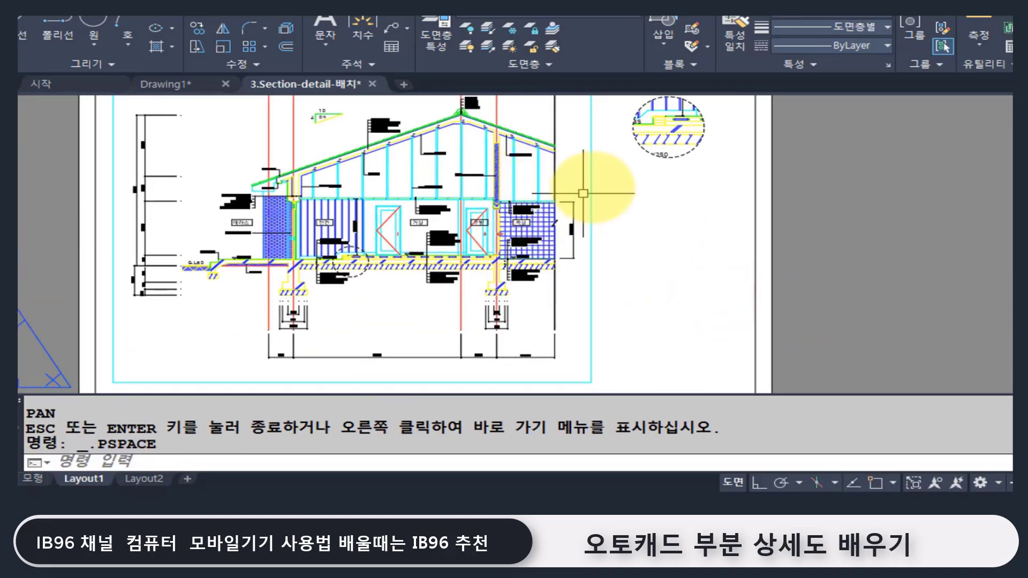
Re-pan the 1/30 detail so the 285 and THK150 labels show inside the circle, back in paper space
{"action": "scroll", "coordinate": [600, 182], "scroll_direction": "up", "scroll_amount": 2}
{"action": "scroll", "coordinate": [636, 233], "scroll_direction": "up", "scroll_amount": 2}
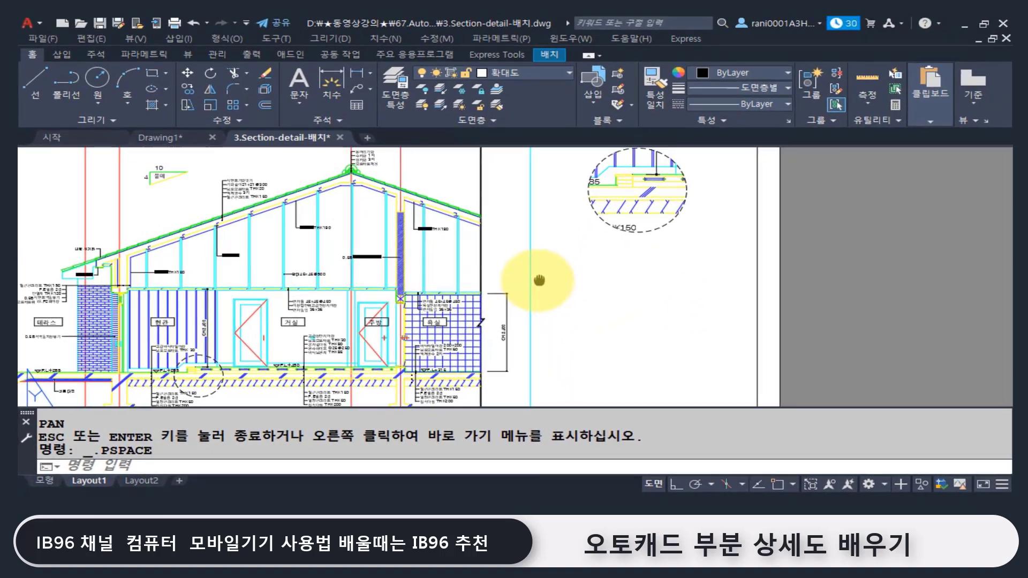
{"action": "middle_click_drag", "start_coordinate": [541, 280], "coordinate": [516, 281]}
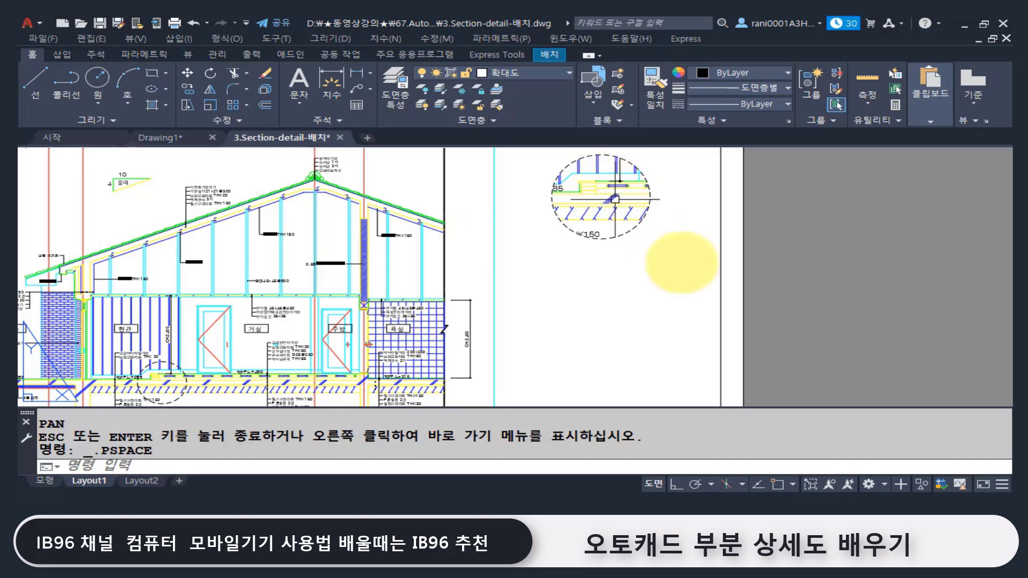
{"action": "double_click", "coordinate": [607, 224]}
{"action": "type", "text": "P"}
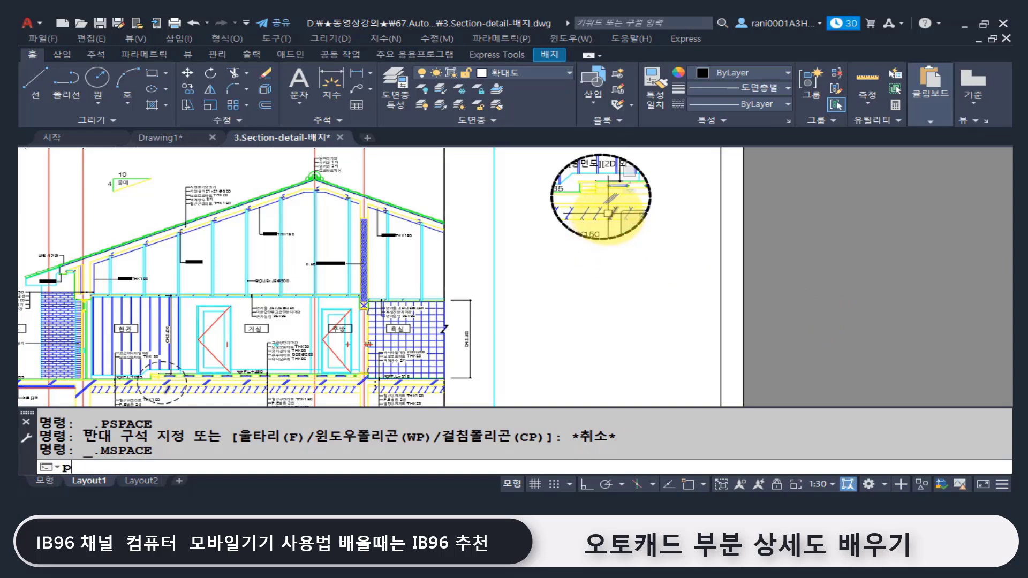
{"action": "key", "text": "Return"}
{"action": "left_click_drag", "start_coordinate": [599, 217], "coordinate": [582, 213]}
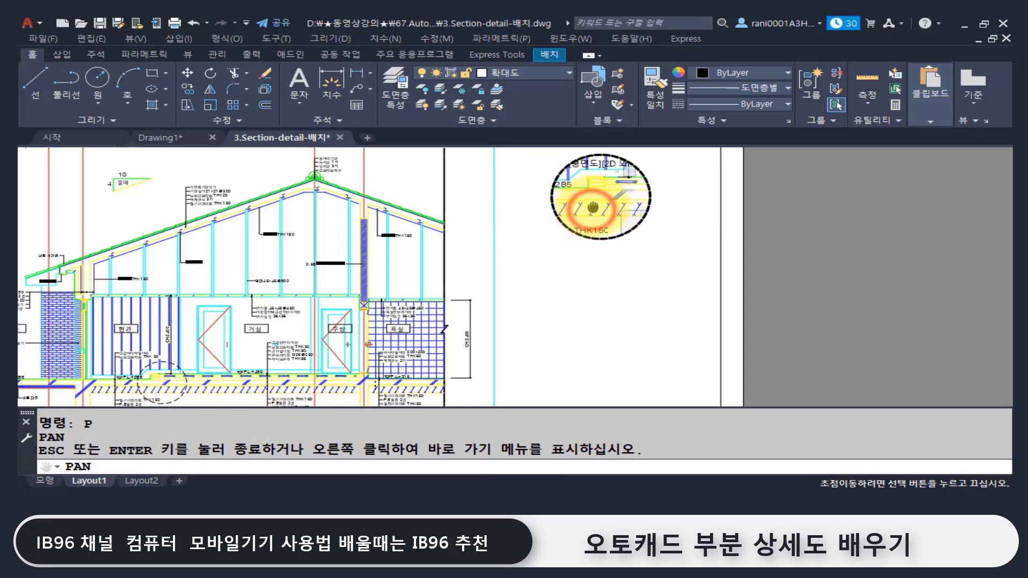
{"action": "key", "text": "Escape"}
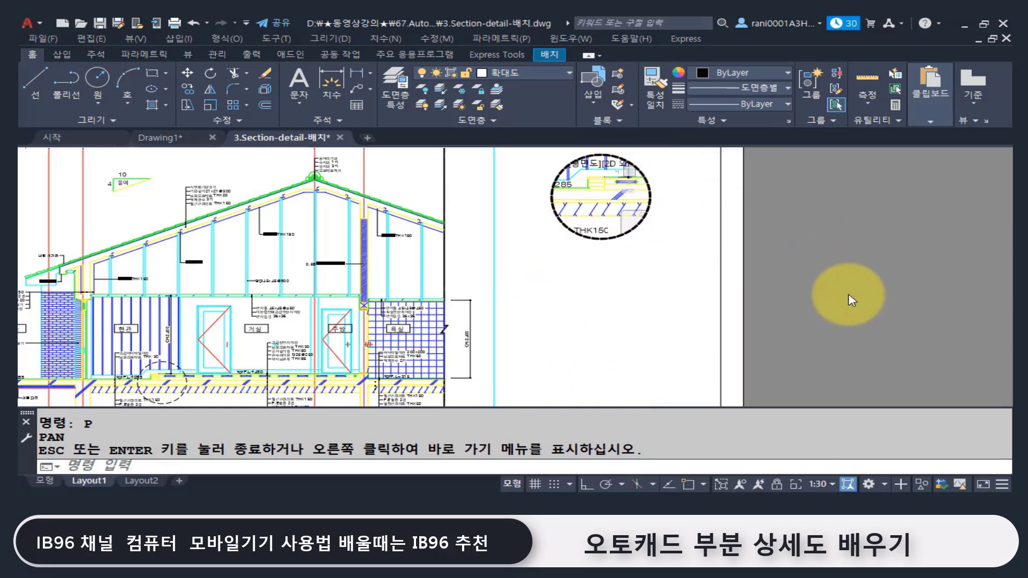
{"action": "double_click", "coordinate": [643, 284]}
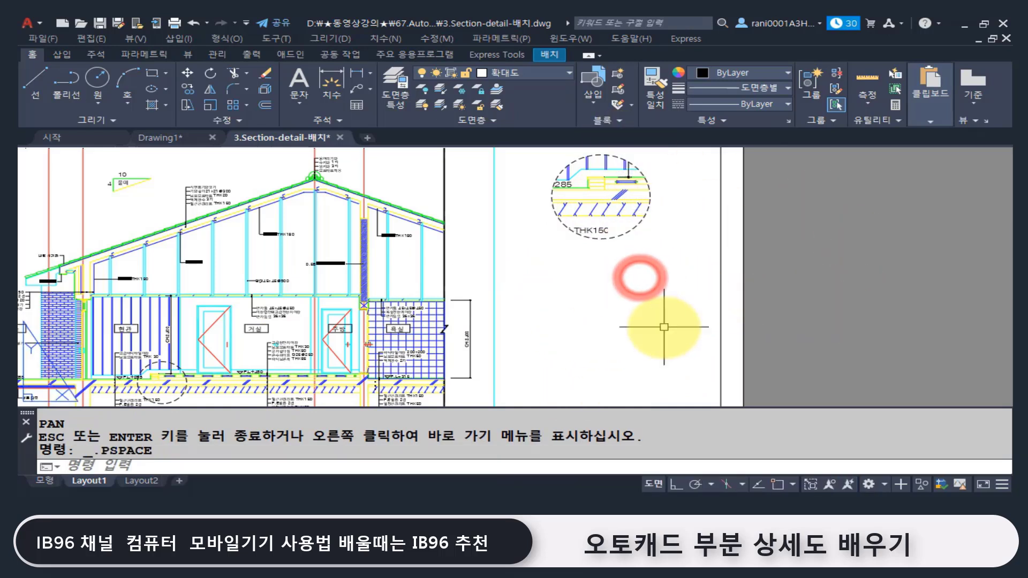
{"action": "scroll", "coordinate": [557, 230], "scroll_direction": "down", "scroll_amount": 1}
{"action": "scroll", "coordinate": [544, 160], "scroll_direction": "down", "scroll_amount": 1}
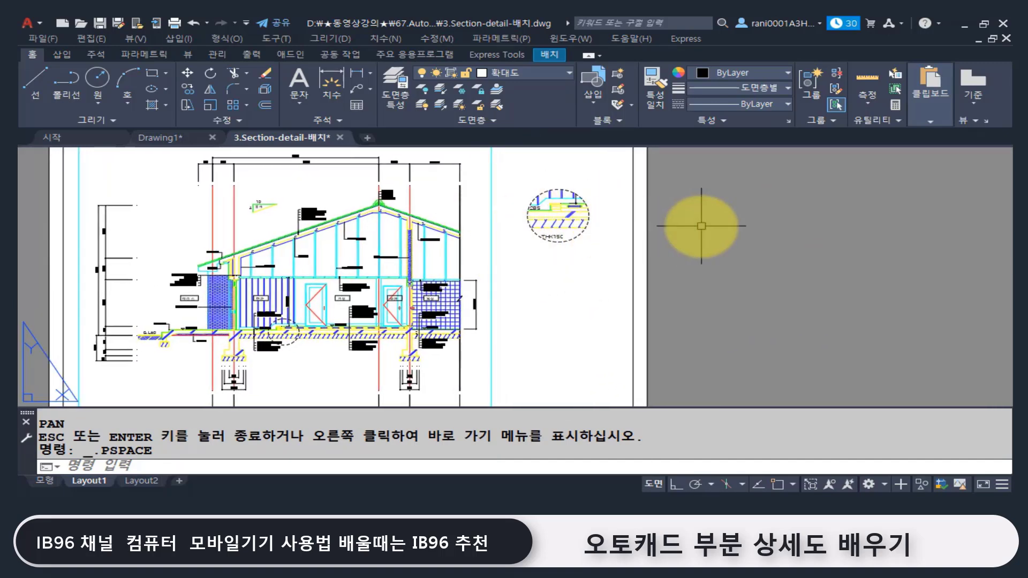
{"action": "scroll", "coordinate": [608, 218], "scroll_direction": "up", "scroll_amount": 2}
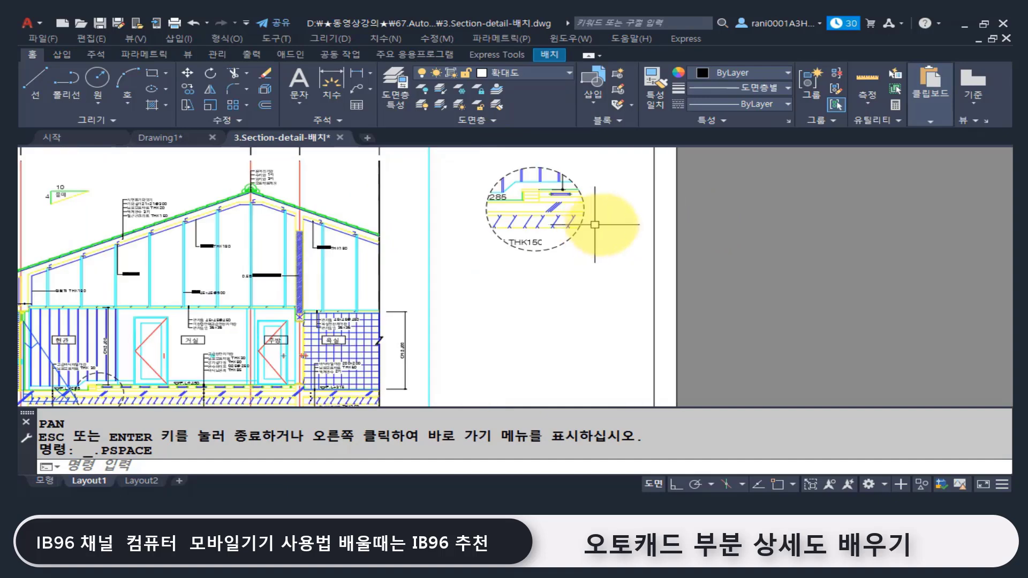
{"action": "scroll", "coordinate": [463, 292], "scroll_direction": "up", "scroll_amount": 2}
{"action": "middle_click_drag", "start_coordinate": [463, 292], "coordinate": [392, 308]}
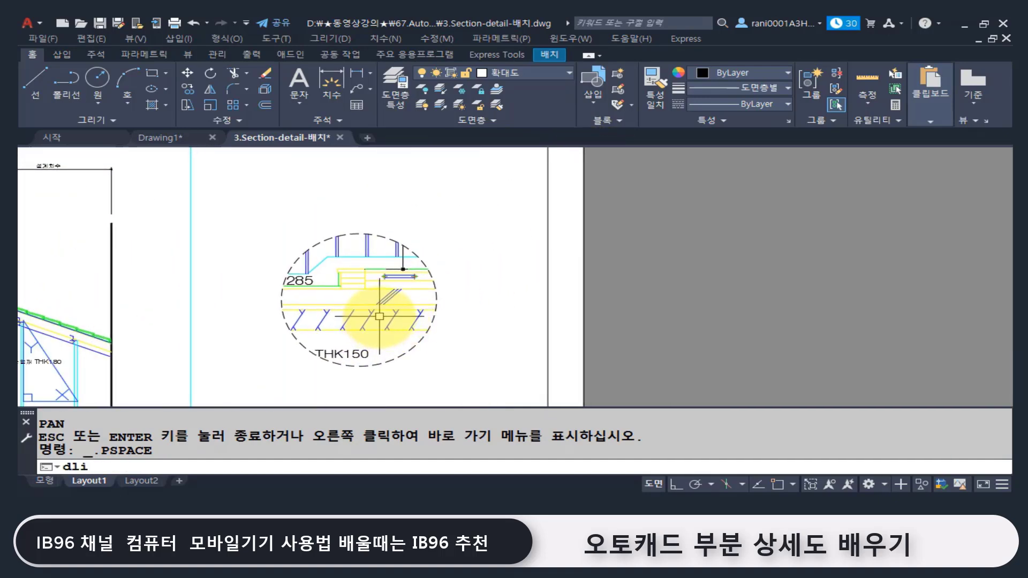
Start a linear dimension with object snap on, then cancel it
{"action": "key", "text": "Return"}
{"action": "scroll", "coordinate": [436, 338], "scroll_direction": "up", "scroll_amount": 2}
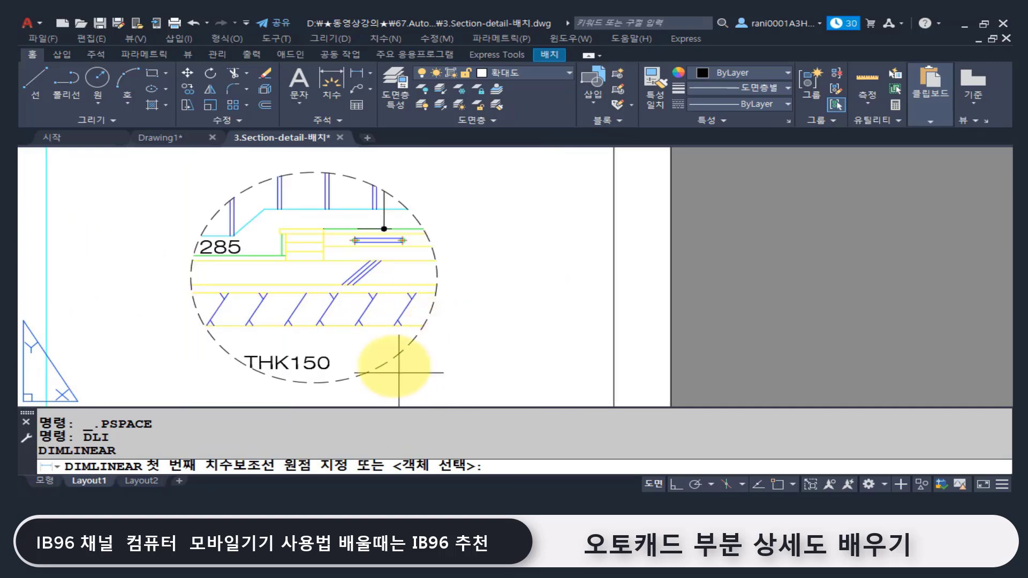
{"action": "left_click", "coordinate": [776, 485]}
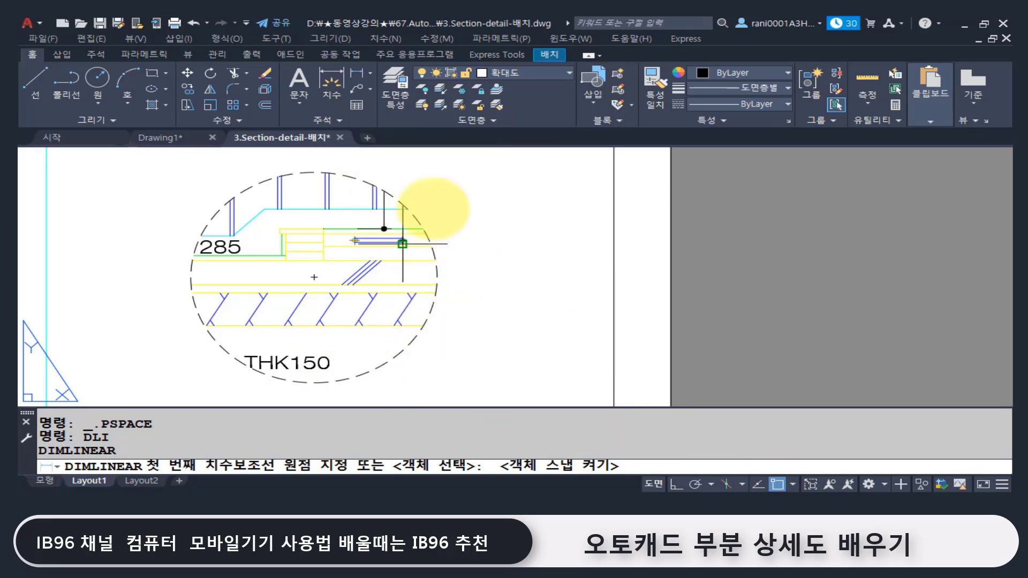
{"action": "scroll", "coordinate": [493, 246], "scroll_direction": "down", "scroll_amount": 3}
{"action": "middle_click_drag", "start_coordinate": [316, 269], "coordinate": [495, 158]}
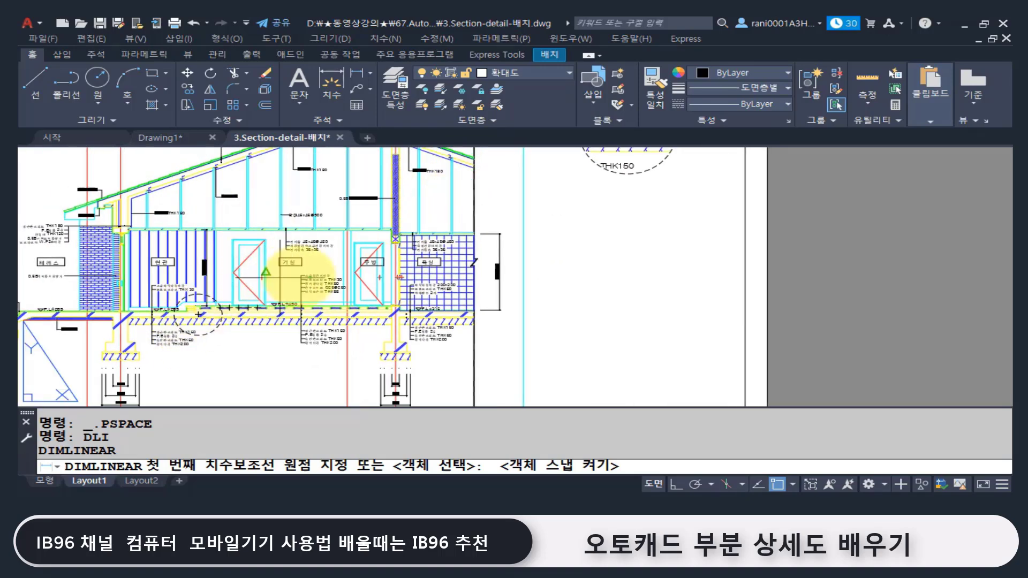
{"action": "middle_click_drag", "start_coordinate": [516, 271], "coordinate": [447, 333]}
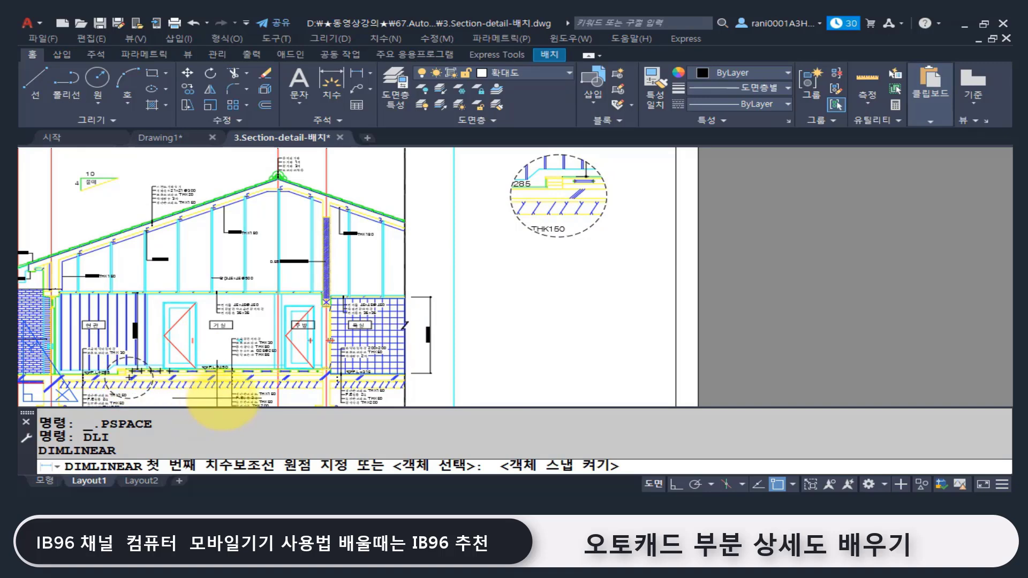
{"action": "scroll", "coordinate": [589, 267], "scroll_direction": "up", "scroll_amount": 2}
{"action": "scroll", "coordinate": [523, 294], "scroll_direction": "up", "scroll_amount": 2}
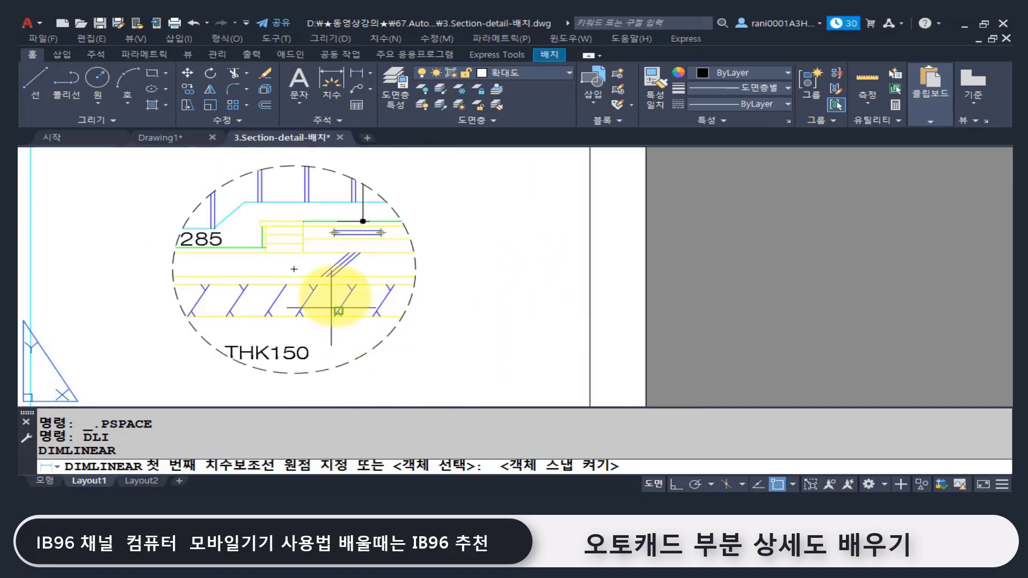
{"action": "key", "text": "Escape"}
{"action": "scroll", "coordinate": [448, 278], "scroll_direction": "down", "scroll_amount": 2}
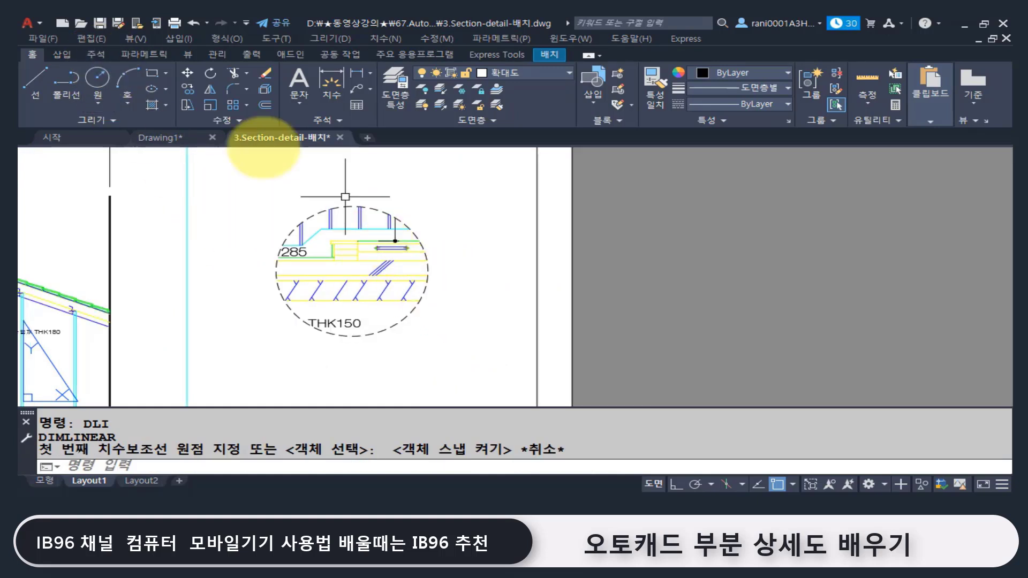
Make 단면X2 the current dimension style
{"action": "left_click", "coordinate": [92, 53]}
{"action": "left_click", "coordinate": [345, 72]}
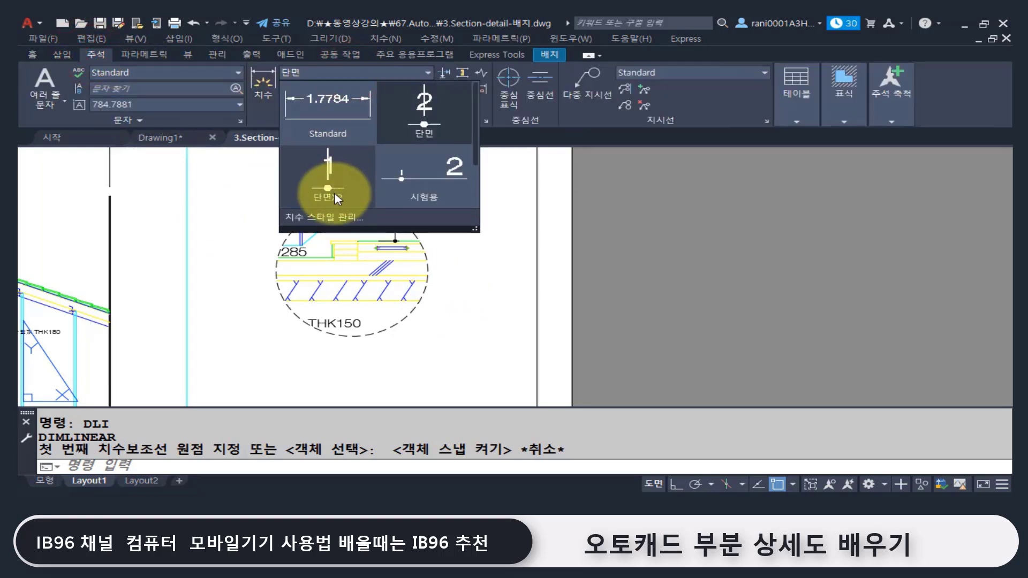
{"action": "left_click", "coordinate": [334, 191]}
{"action": "scroll", "coordinate": [390, 287], "scroll_direction": "up", "scroll_amount": 4}
Add a vertical 100 linear dimension between two slab points, placed right of the detail circle
{"action": "type", "text": "dli"}
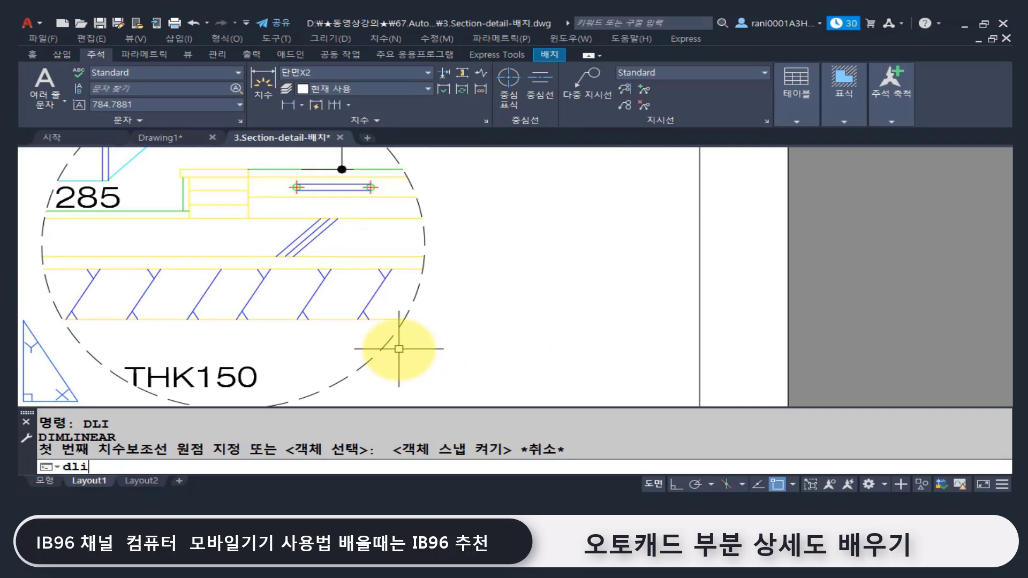
{"action": "key", "text": "Return"}
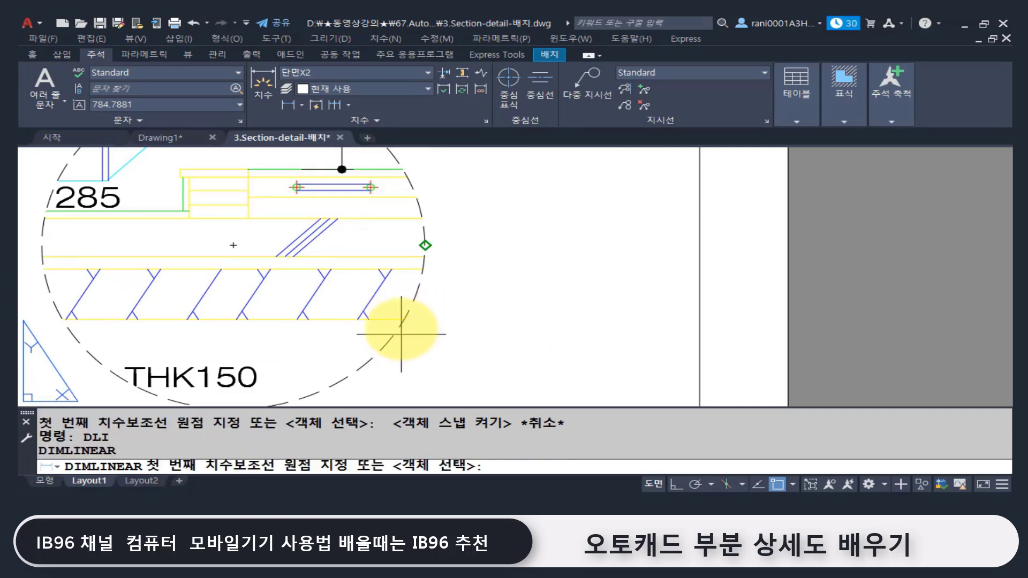
{"action": "right_click", "coordinate": [779, 489]}
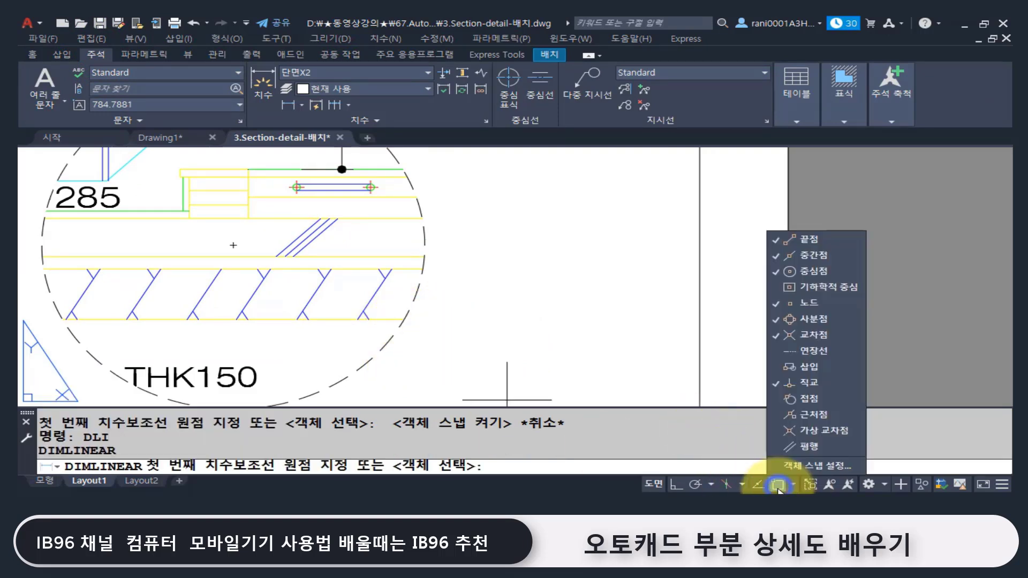
{"action": "left_click", "coordinate": [486, 321]}
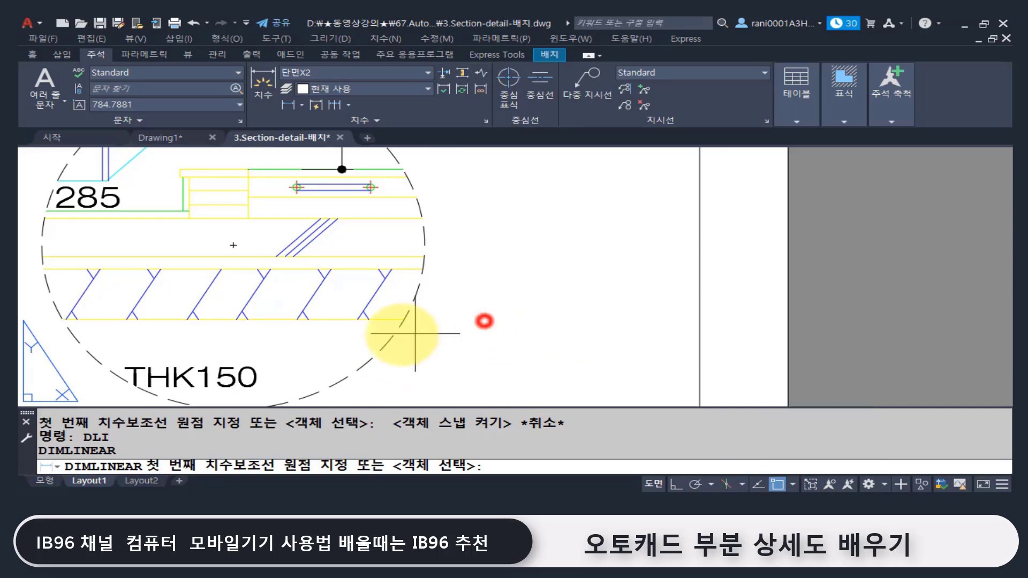
{"action": "left_click", "coordinate": [248, 319]}
{"action": "left_click", "coordinate": [392, 269]}
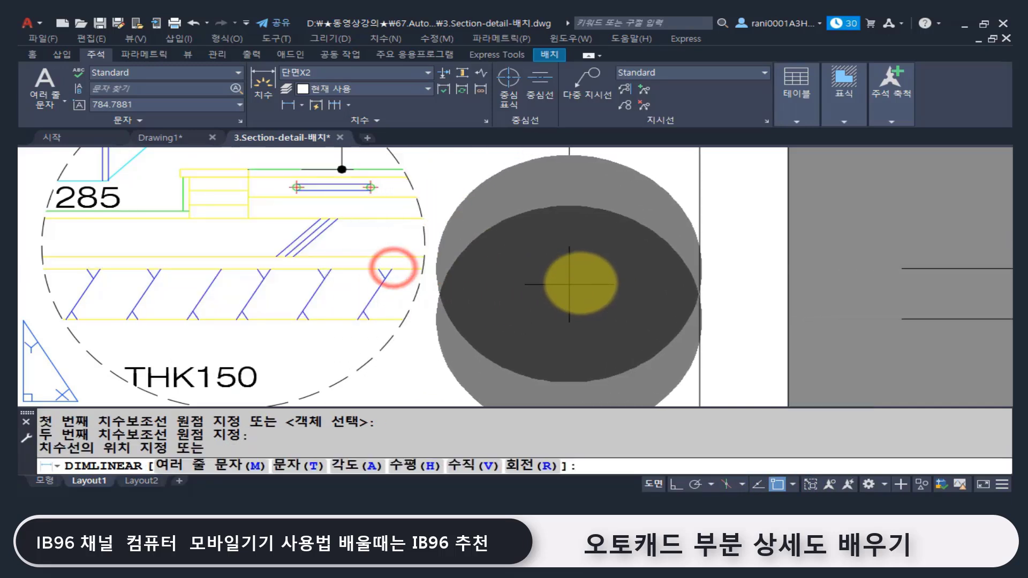
{"action": "left_click", "coordinate": [658, 288]}
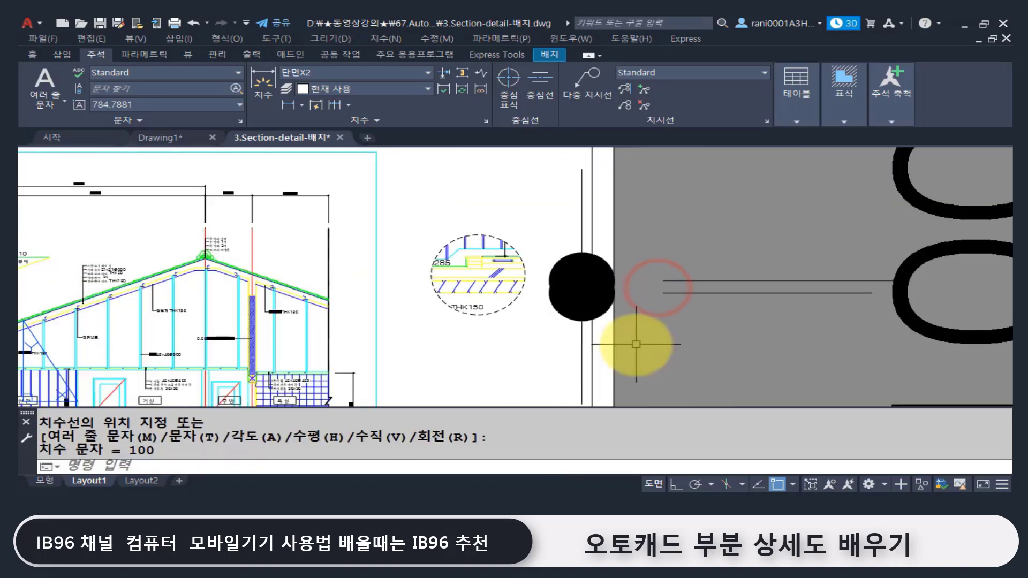
{"action": "scroll", "coordinate": [635, 344], "scroll_direction": "down", "scroll_amount": 5}
{"action": "scroll", "coordinate": [661, 344], "scroll_direction": "up", "scroll_amount": 2}
{"action": "middle_click_drag", "start_coordinate": [643, 356], "coordinate": [480, 292]}
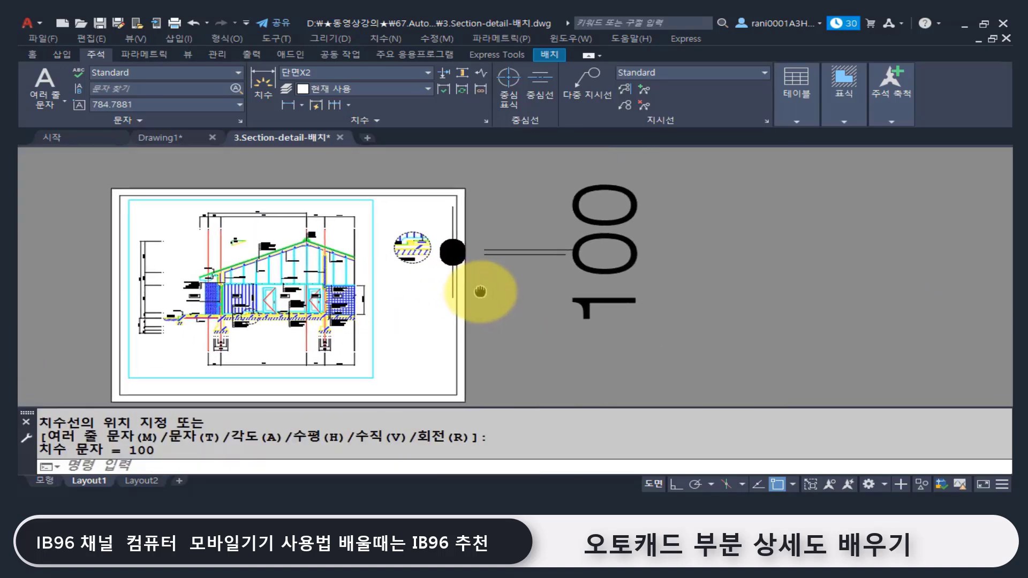
{"action": "scroll", "coordinate": [480, 292], "scroll_direction": "up", "scroll_amount": 1}
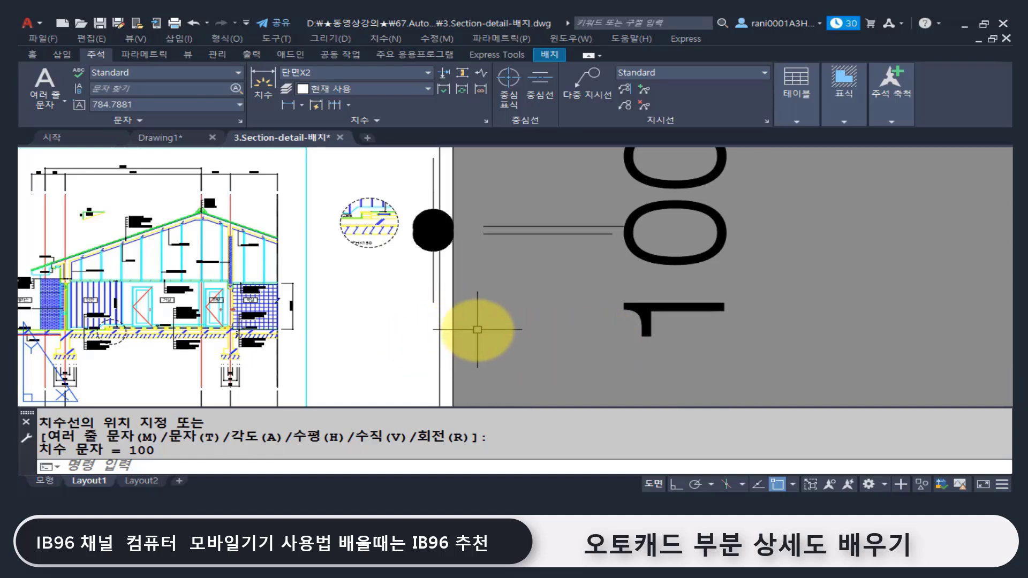
{"action": "middle_click_drag", "start_coordinate": [524, 263], "coordinate": [501, 326]}
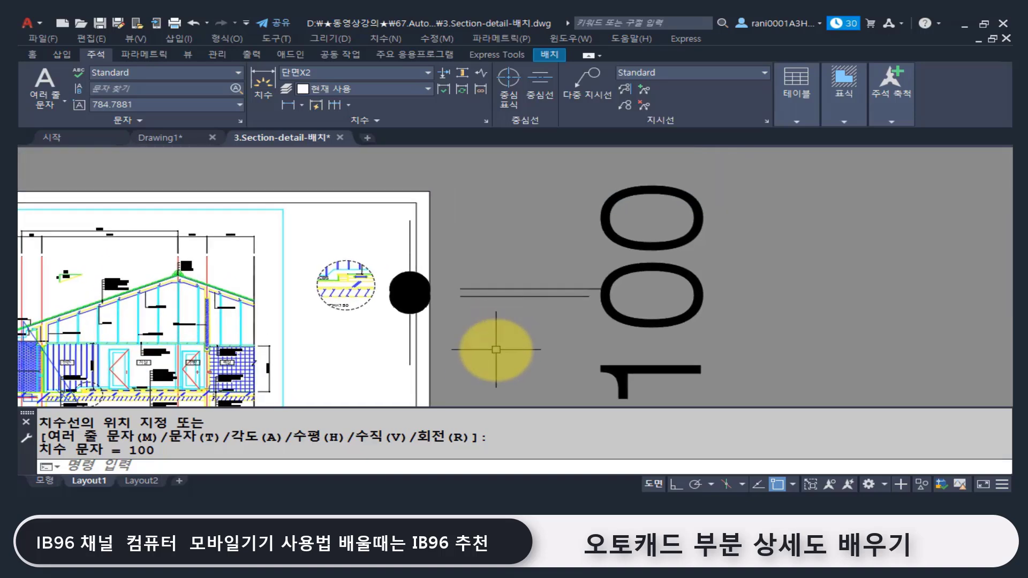
{"action": "type", "text": "D"}
Set the 단면X2 style's Fit overall scale to 180
{"action": "key", "text": "Return"}
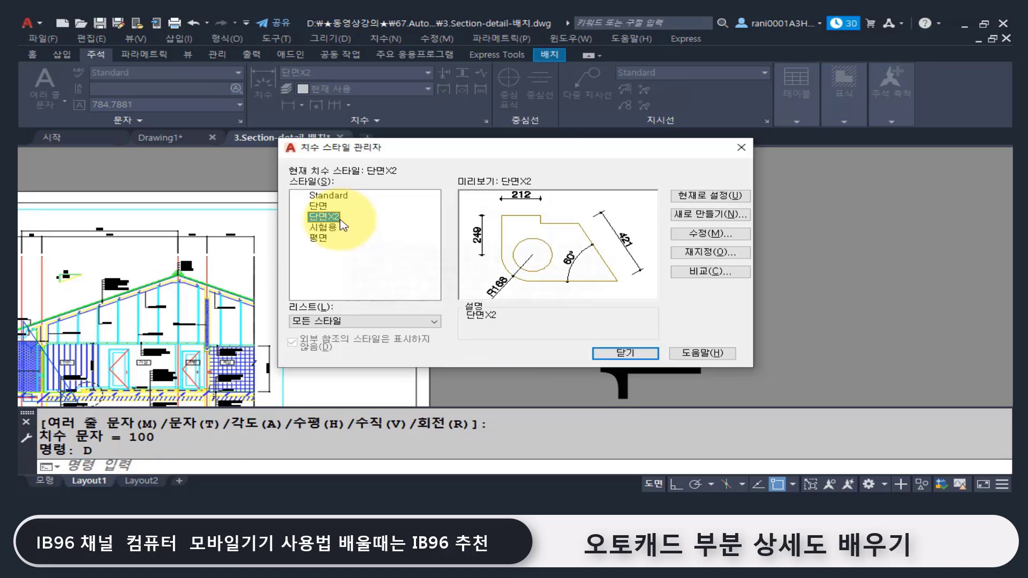
{"action": "left_click", "coordinate": [697, 234]}
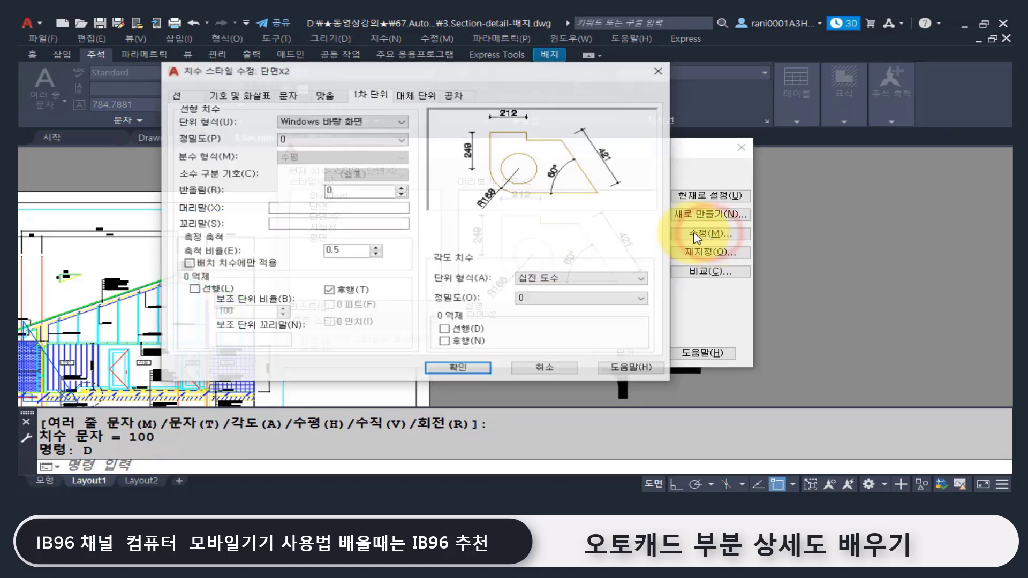
{"action": "left_click", "coordinate": [329, 95]}
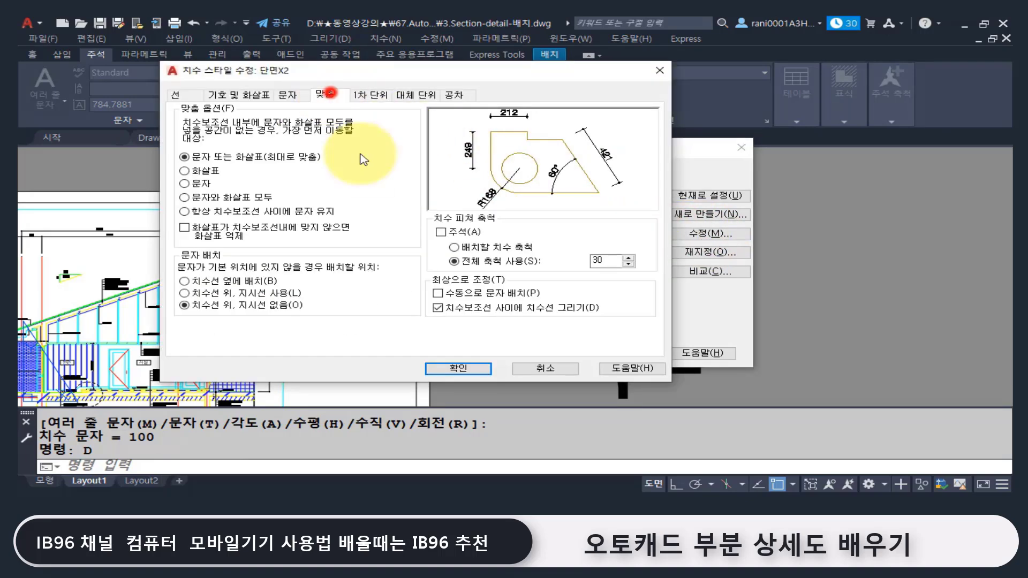
{"action": "double_click", "coordinate": [609, 261]}
{"action": "left_click", "coordinate": [593, 260]}
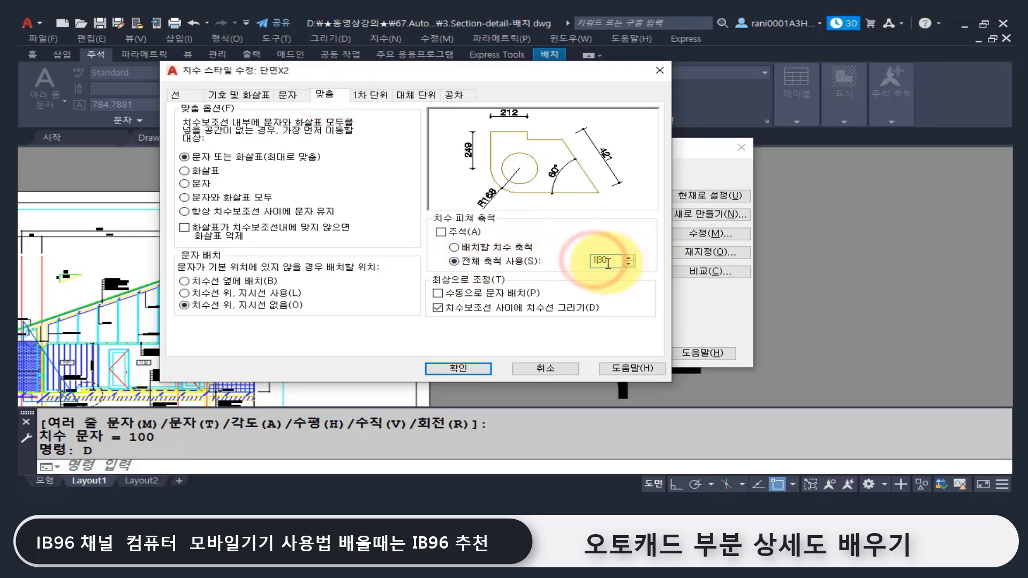
{"action": "type", "text": "1/"}
{"action": "left_click", "coordinate": [459, 368]}
{"action": "left_click", "coordinate": [610, 353]}
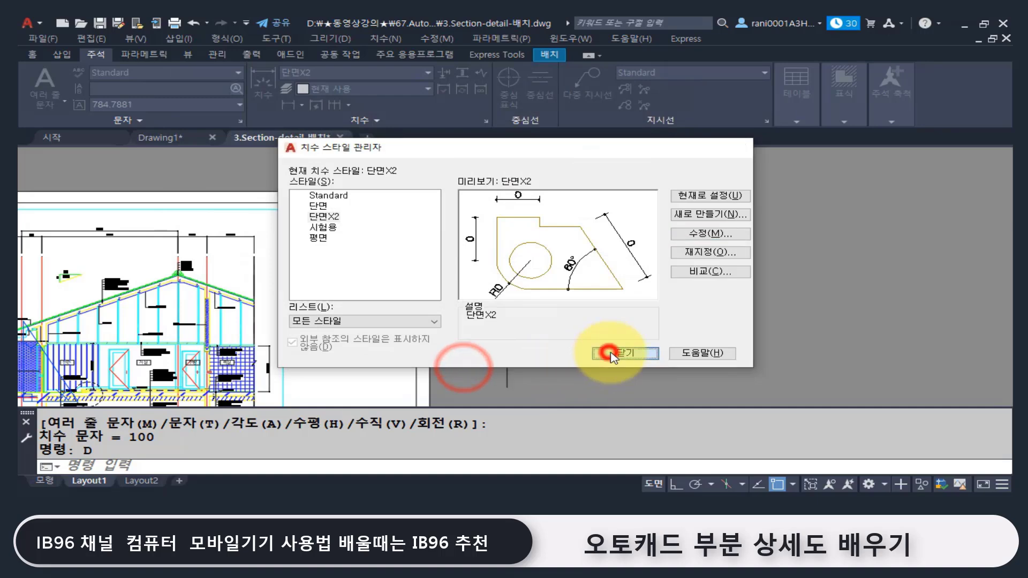
{"action": "scroll", "coordinate": [367, 298], "scroll_direction": "up", "scroll_amount": 5}
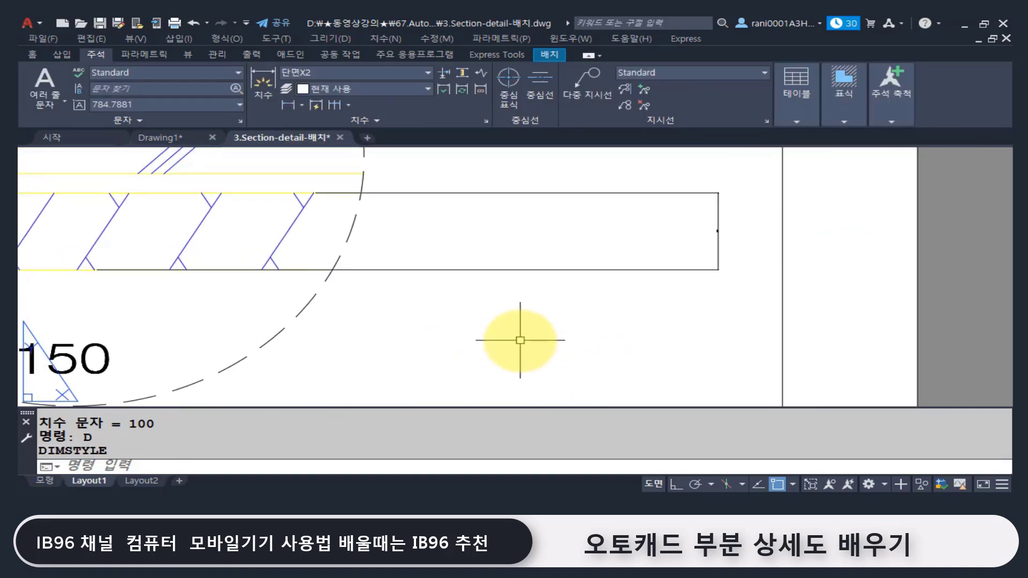
Change the 단면X2 overall scale to 1/30 (about 0.0333)
{"action": "key", "text": "Return"}
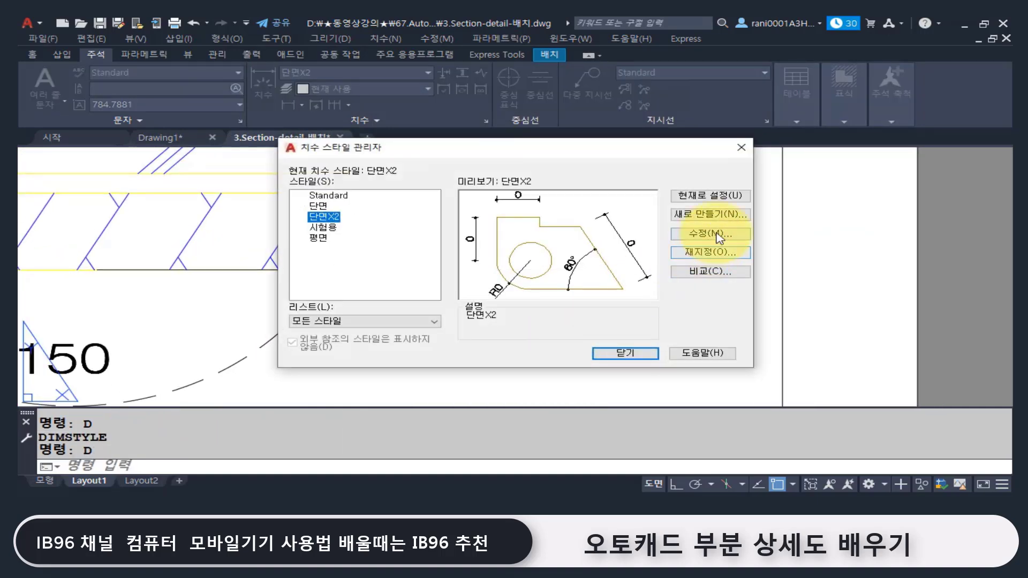
{"action": "left_click", "coordinate": [716, 233]}
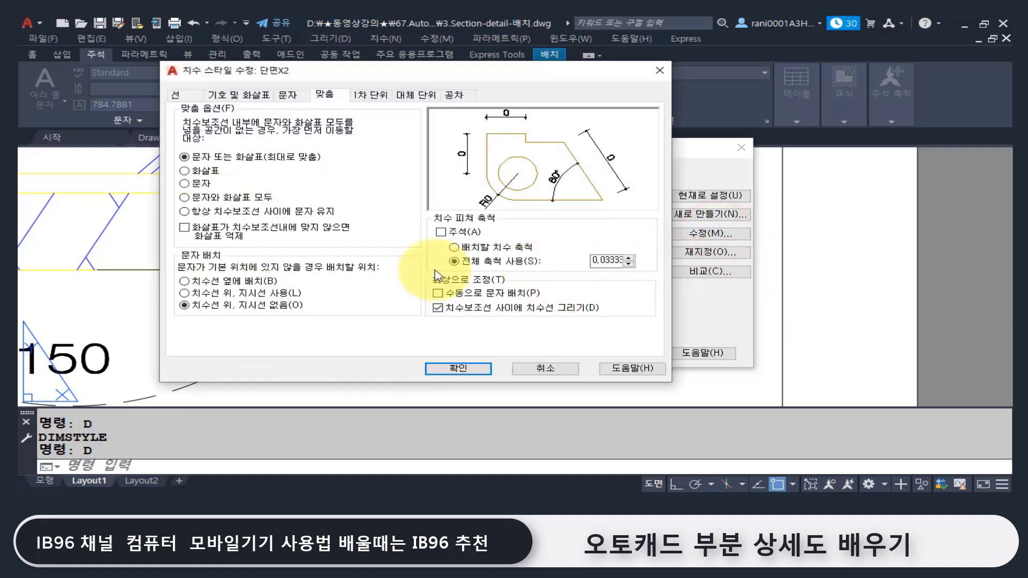
{"action": "left_click", "coordinate": [604, 259]}
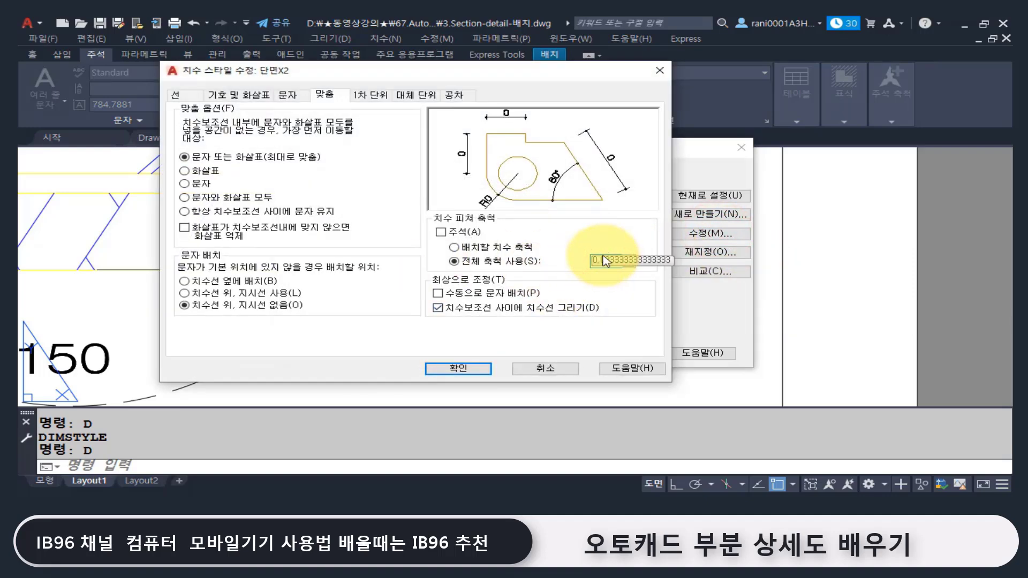
{"action": "type", "text": "1"}
{"action": "left_click", "coordinate": [459, 368]}
{"action": "left_click", "coordinate": [630, 356]}
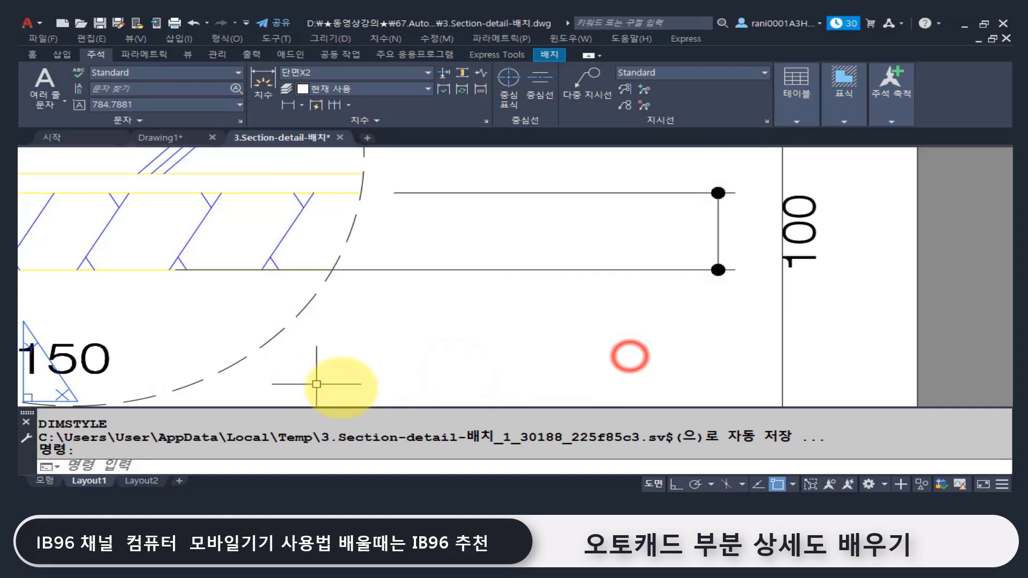
Move the 100 dimension text left so it sits just beside the circular detail
{"action": "scroll", "coordinate": [592, 303], "scroll_direction": "down", "scroll_amount": 4}
{"action": "left_click", "coordinate": [666, 279]}
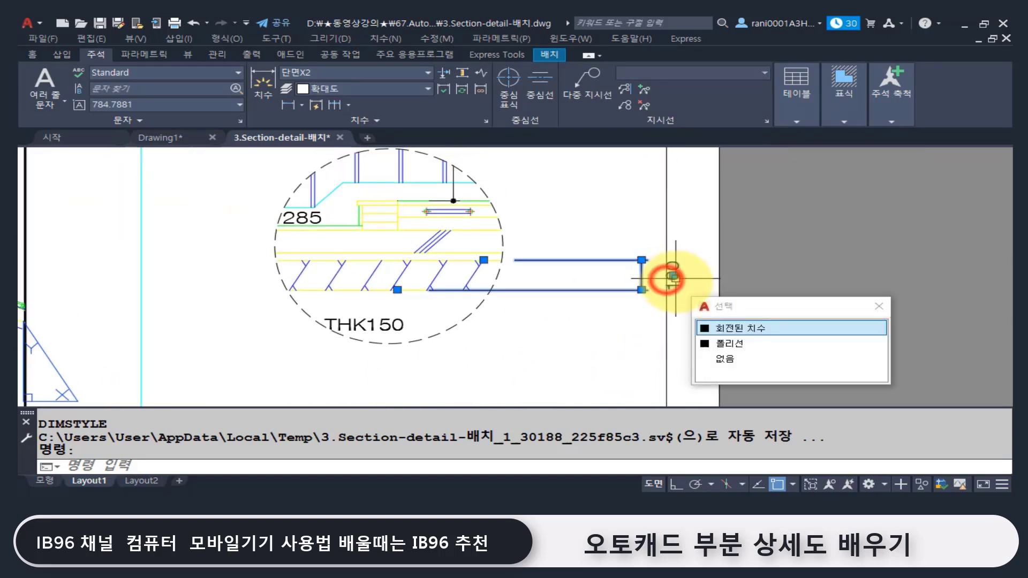
{"action": "left_click", "coordinate": [765, 326]}
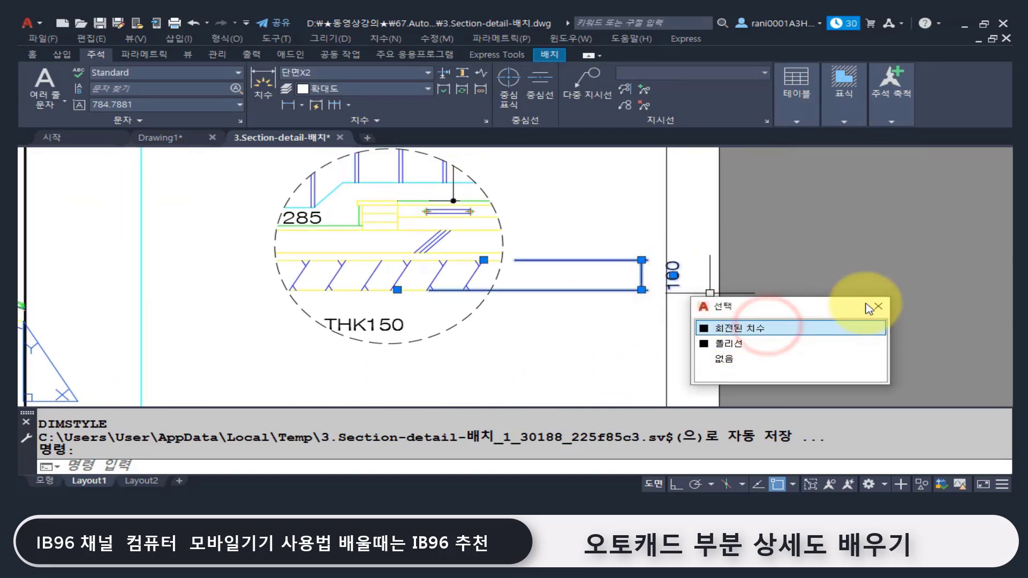
{"action": "left_click", "coordinate": [880, 308]}
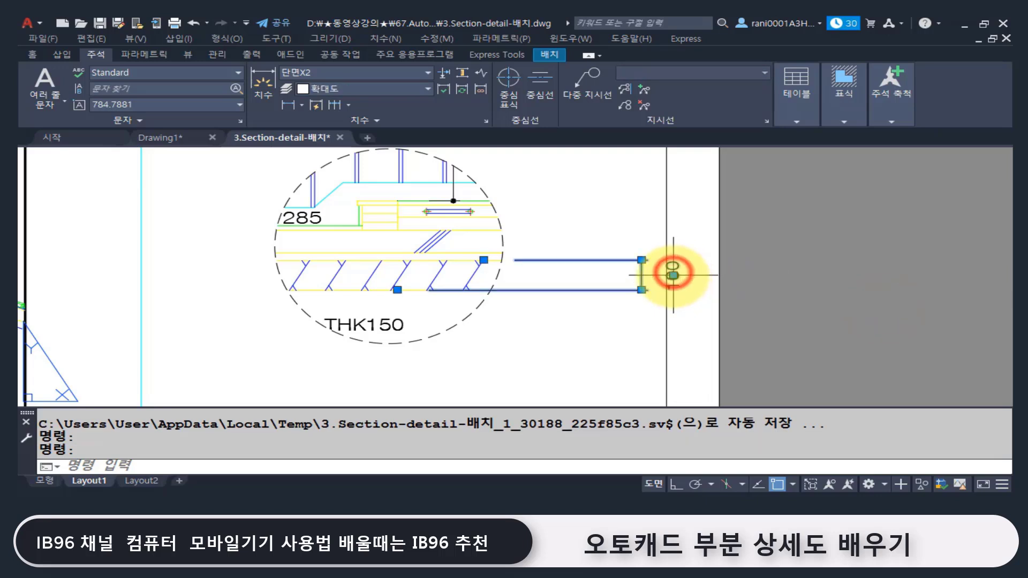
{"action": "left_click", "coordinate": [672, 274]}
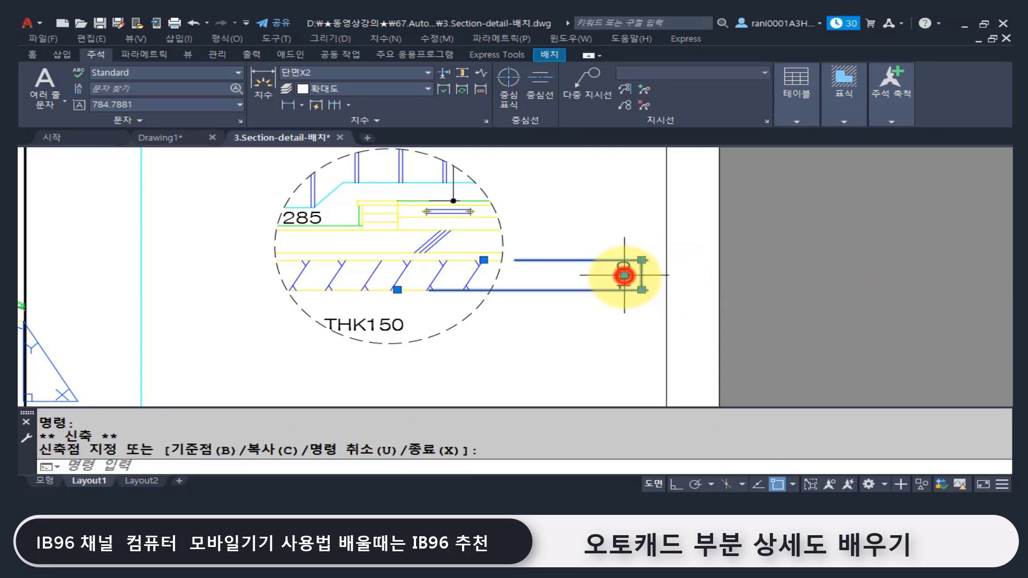
{"action": "left_click", "coordinate": [624, 275]}
{"action": "key", "text": "Escape"}
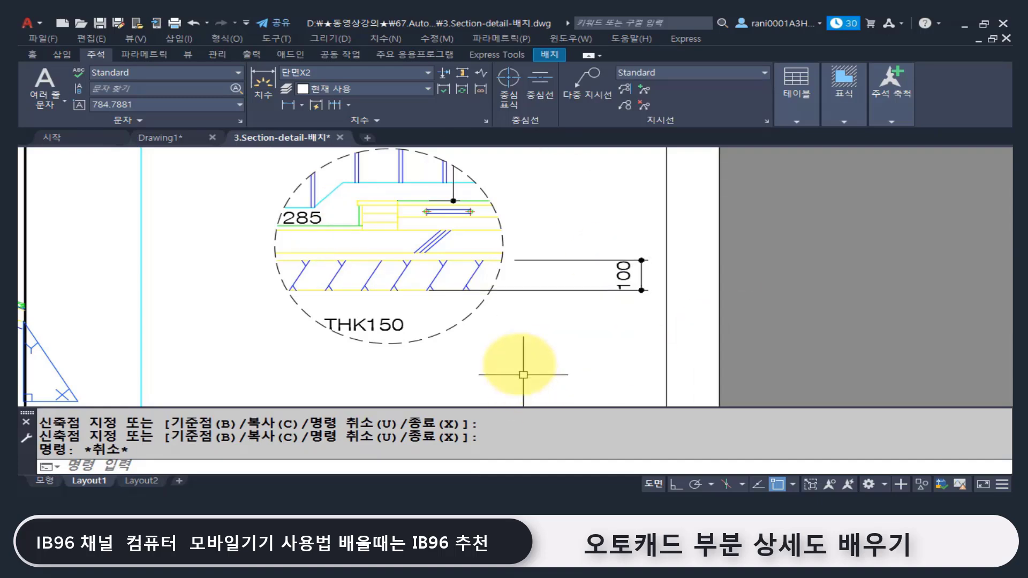
{"action": "scroll", "coordinate": [523, 375], "scroll_direction": "down", "scroll_amount": 4}
{"action": "middle_click_drag", "start_coordinate": [344, 367], "coordinate": [500, 230]}
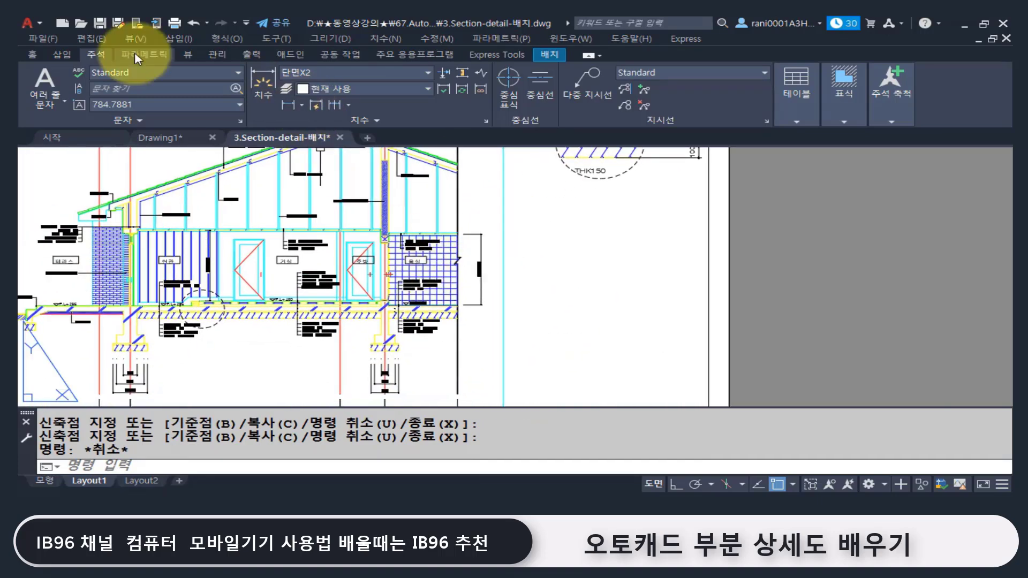
Draw a quick leader labelled A from the dashed circle at 315° with a horizontal tail
{"action": "left_click", "coordinate": [31, 50]}
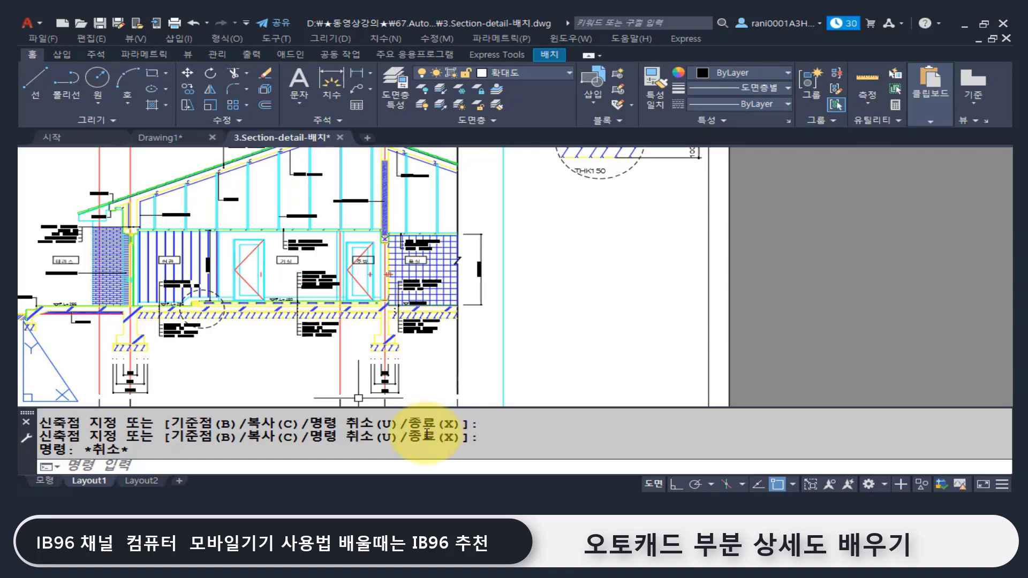
{"action": "scroll", "coordinate": [182, 325], "scroll_direction": "up", "scroll_amount": 4}
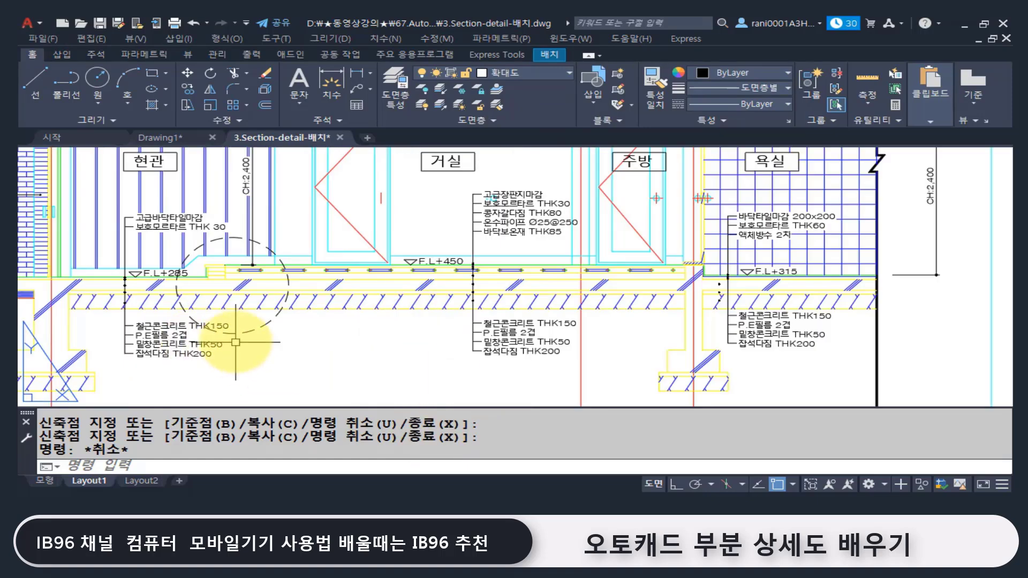
{"action": "scroll", "coordinate": [236, 342], "scroll_direction": "up", "scroll_amount": 2}
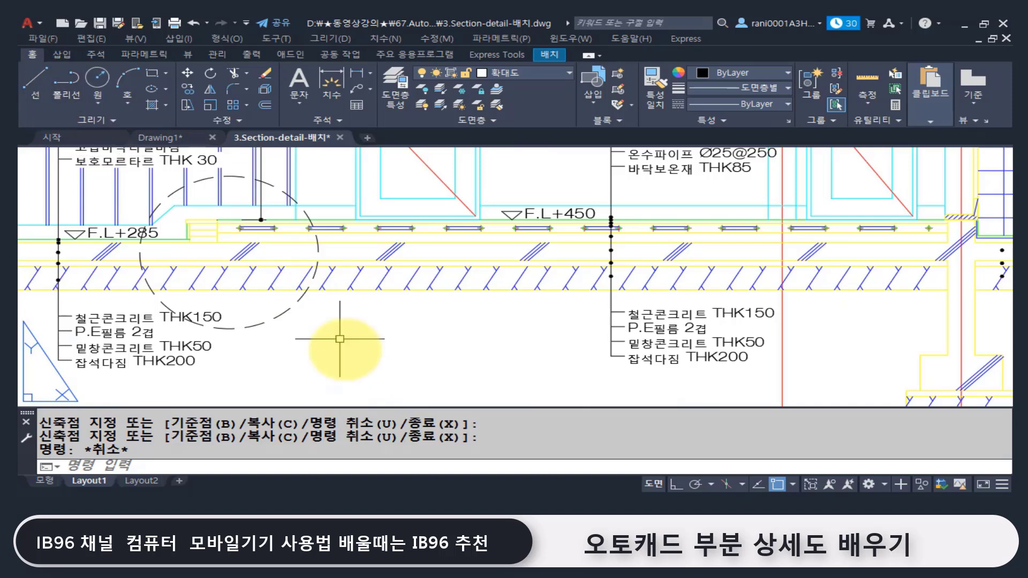
{"action": "key", "text": "Escape"}
{"action": "key", "text": "Escape"}
{"action": "type", "text": "1"}
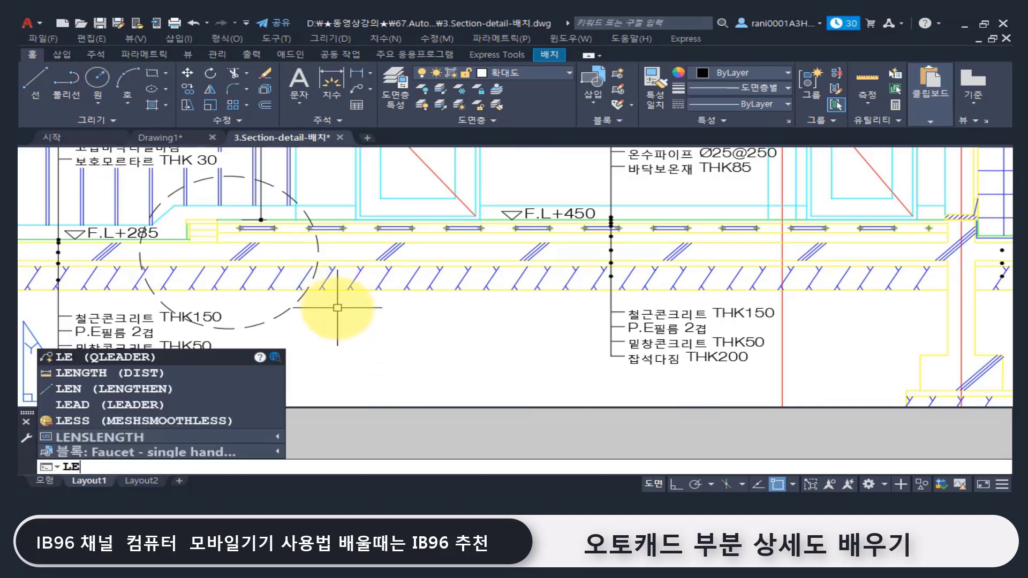
{"action": "type", "text": "nea"}
{"action": "key", "text": "Return"}
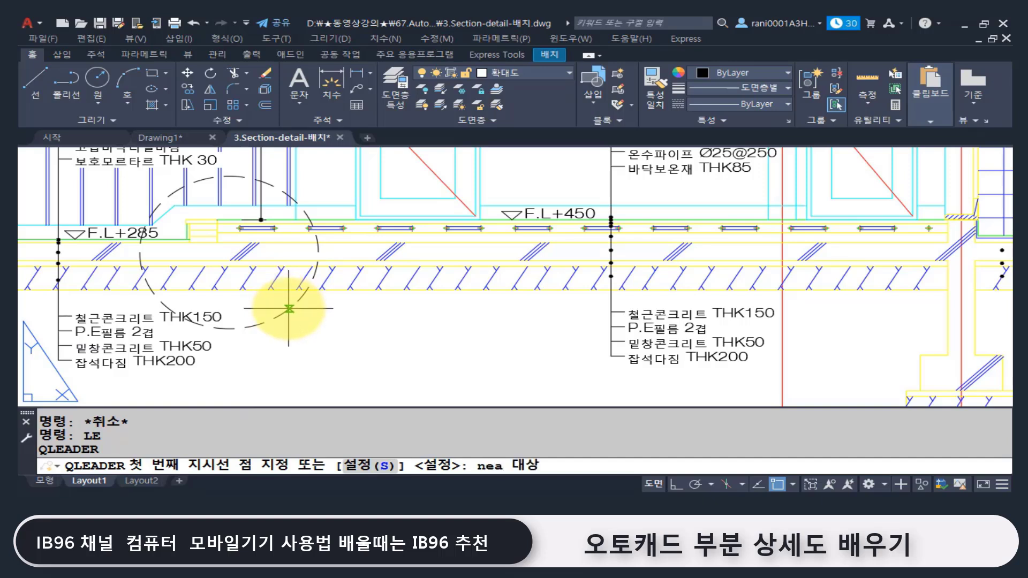
{"action": "left_click", "coordinate": [289, 309]}
{"action": "type", "text": "<-45"}
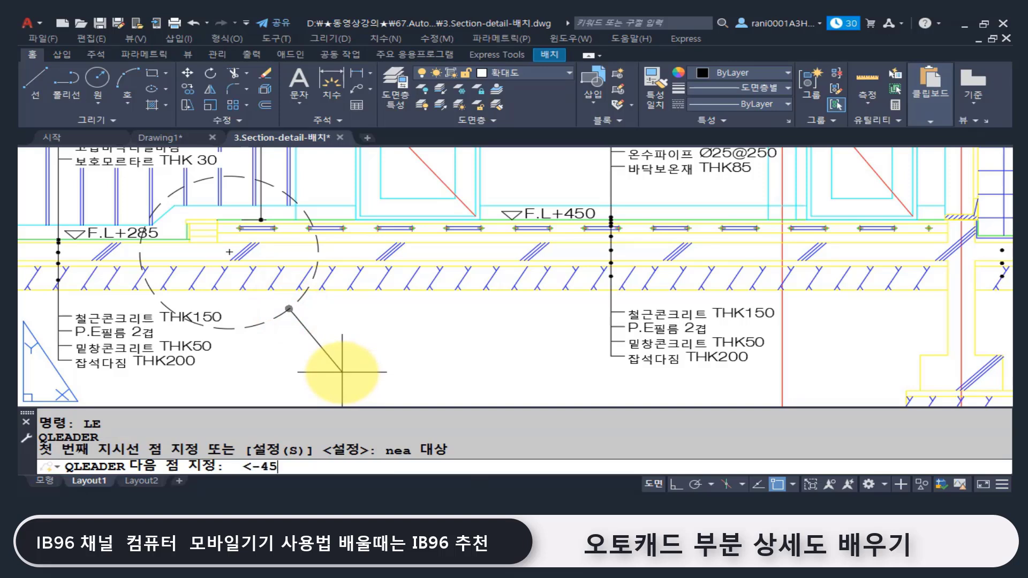
{"action": "key", "text": "Return"}
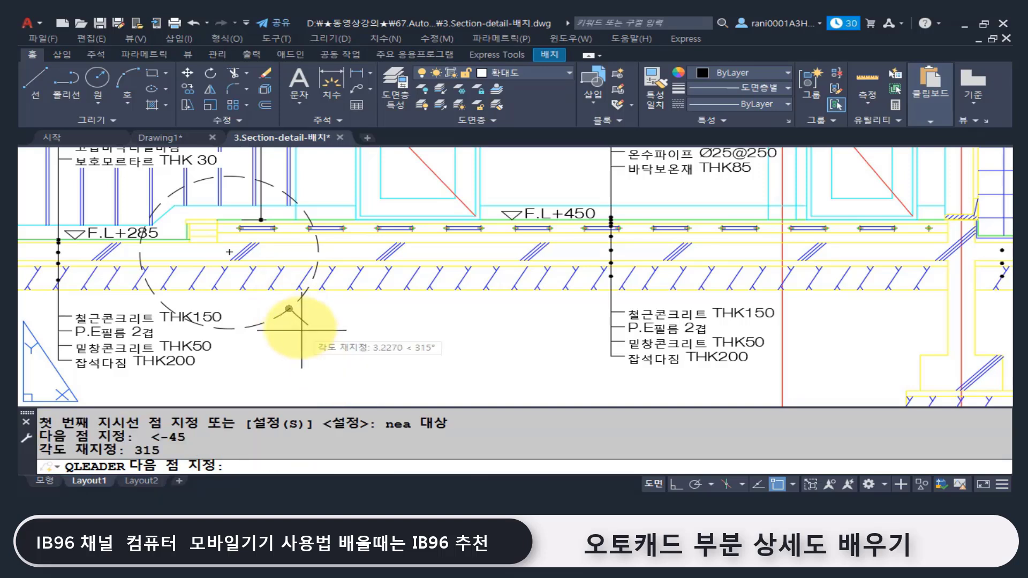
{"action": "left_click", "coordinate": [318, 335]}
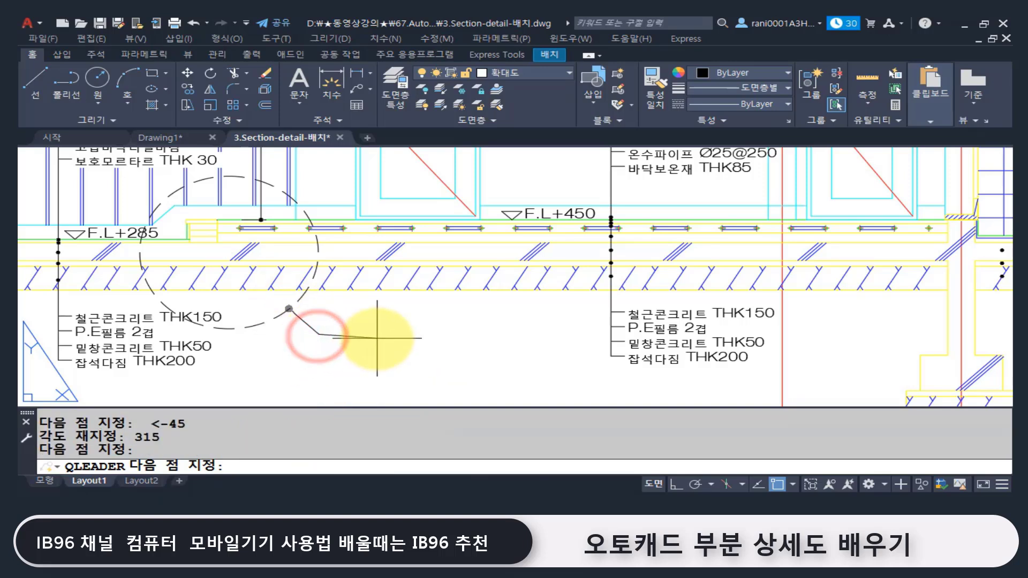
{"action": "key", "text": "F8"}
{"action": "left_click", "coordinate": [337, 336]}
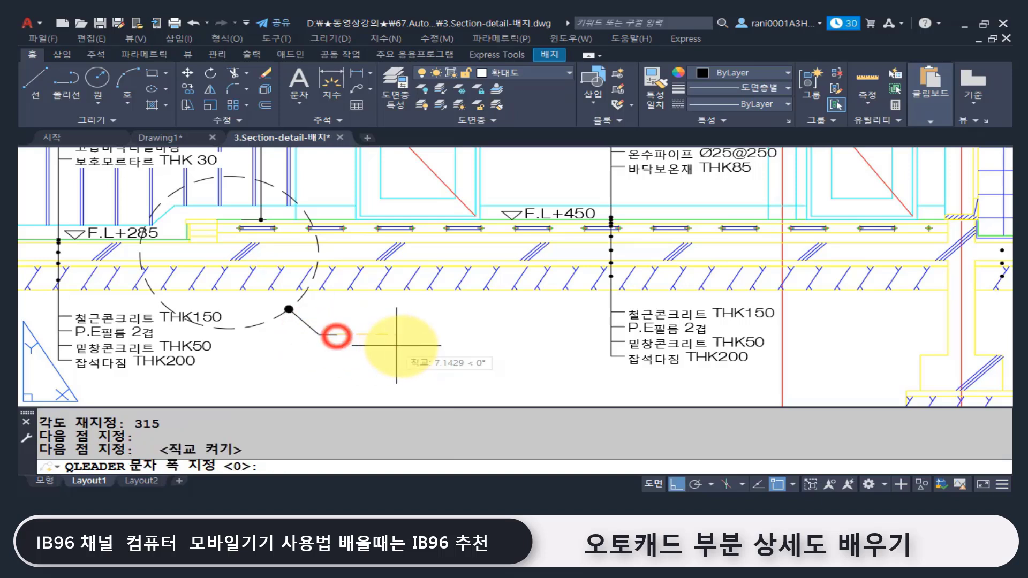
{"action": "key", "text": "Return"}
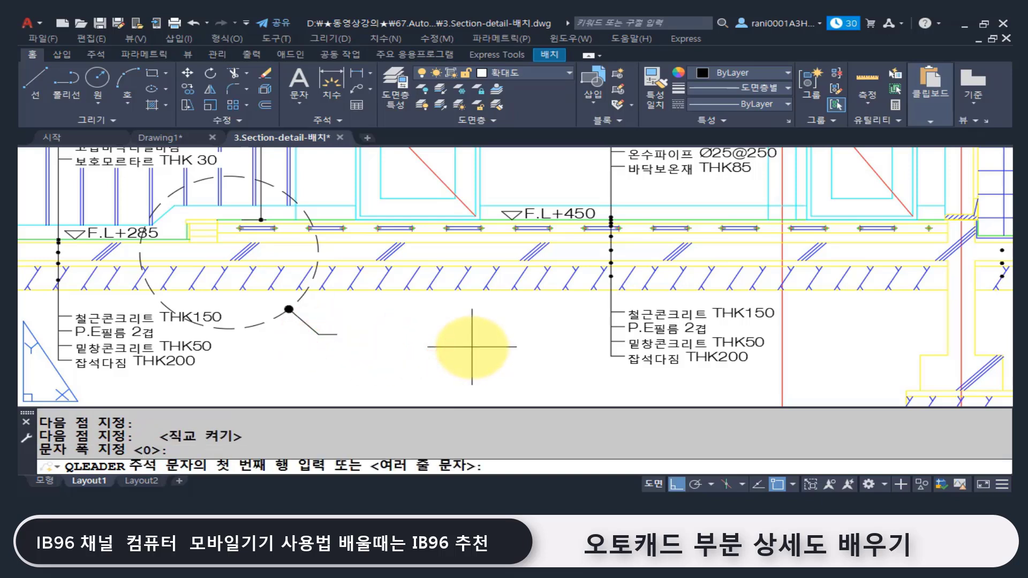
{"action": "type", "text": "A"}
{"action": "key", "text": "Return"}
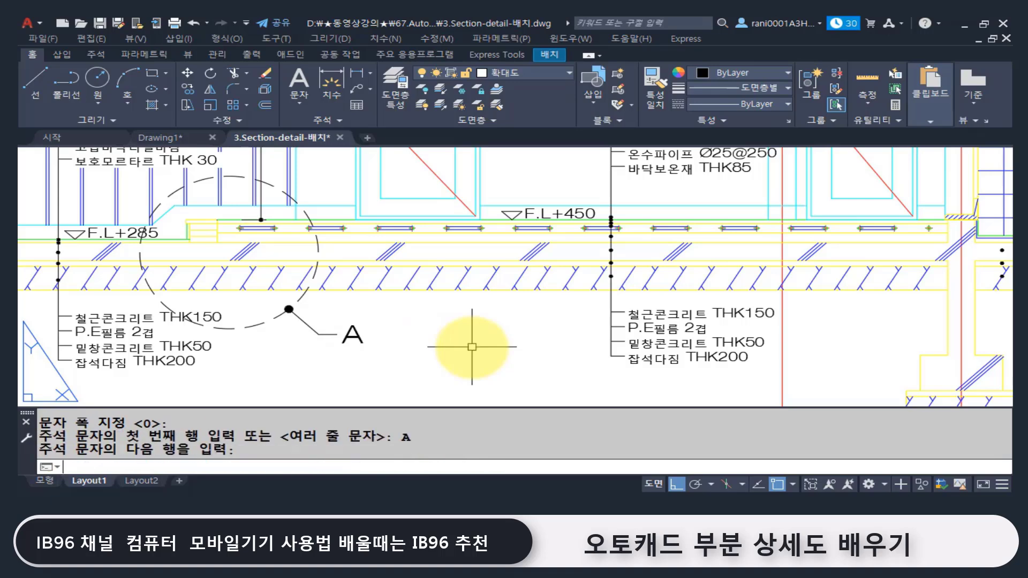
{"action": "key", "text": "Return"}
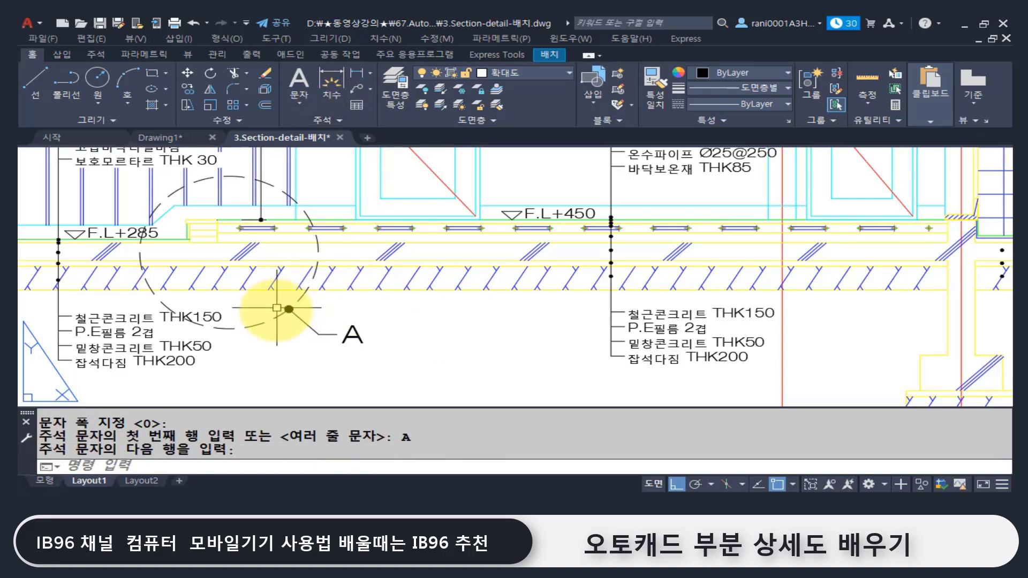
Explode the A leader into separate objects and adjust its start point
{"action": "scroll", "coordinate": [294, 310], "scroll_direction": "up", "scroll_amount": 5}
{"action": "scroll", "coordinate": [287, 305], "scroll_direction": "down", "scroll_amount": 3}
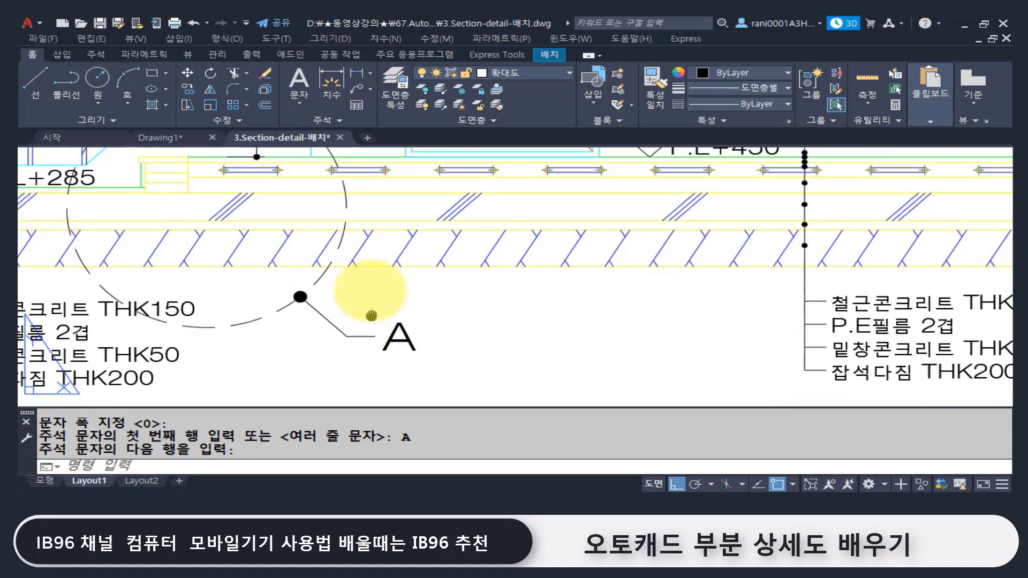
{"action": "middle_click_drag", "start_coordinate": [356, 321], "coordinate": [355, 295]}
{"action": "key", "text": "Escape"}
{"action": "type", "text": "x"}
{"action": "key", "text": "Return"}
{"action": "left_click", "coordinate": [413, 360]}
{"action": "left_click", "coordinate": [321, 293]}
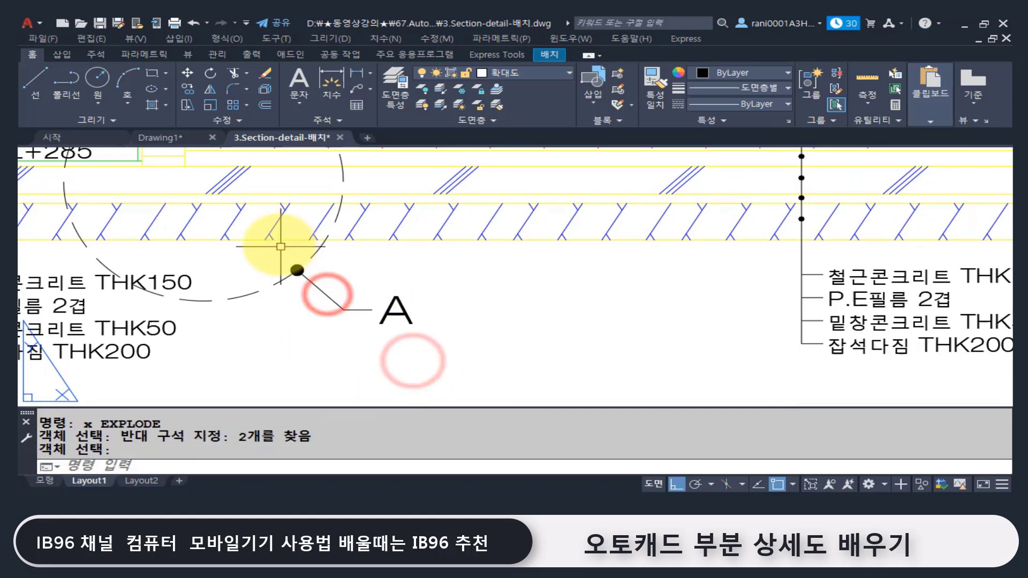
{"action": "right_click", "coordinate": [284, 258]}
{"action": "left_click", "coordinate": [322, 288]}
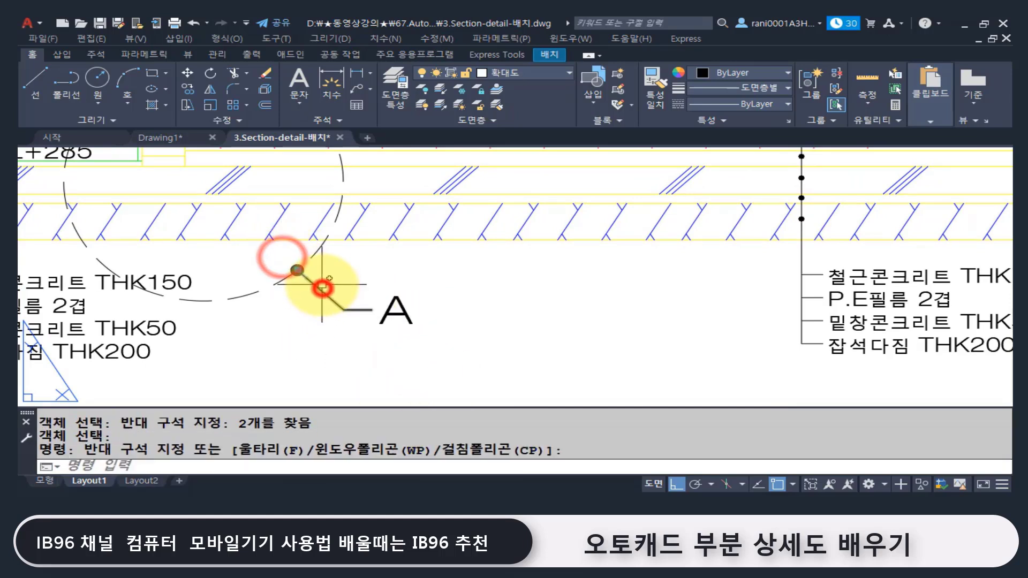
{"action": "left_click", "coordinate": [296, 269]}
Cancel the leader stretch and make text the current layer
{"action": "key", "text": "Escape"}
{"action": "scroll", "coordinate": [417, 310], "scroll_direction": "down", "scroll_amount": 4}
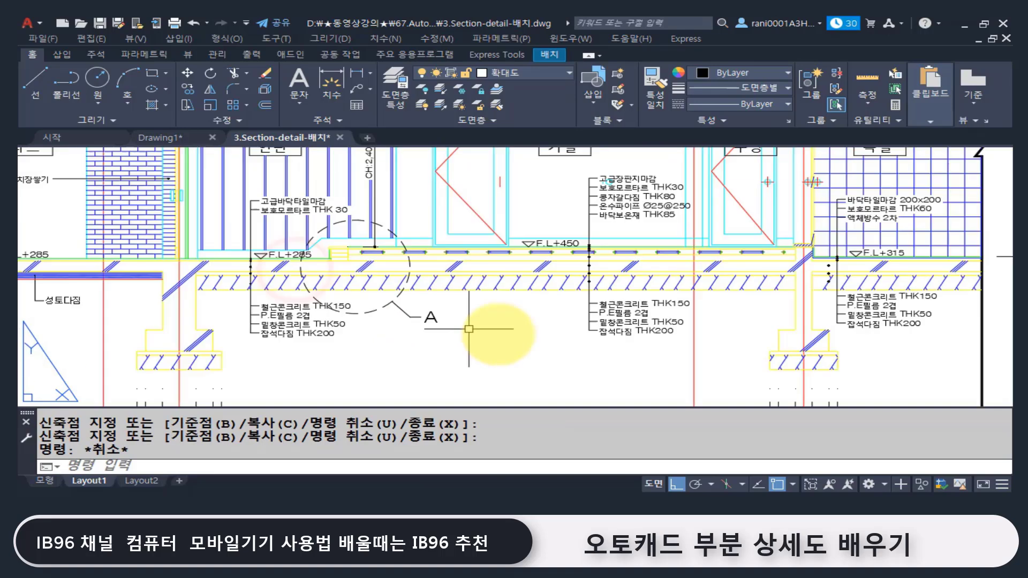
{"action": "middle_click_drag", "start_coordinate": [471, 333], "coordinate": [466, 356]}
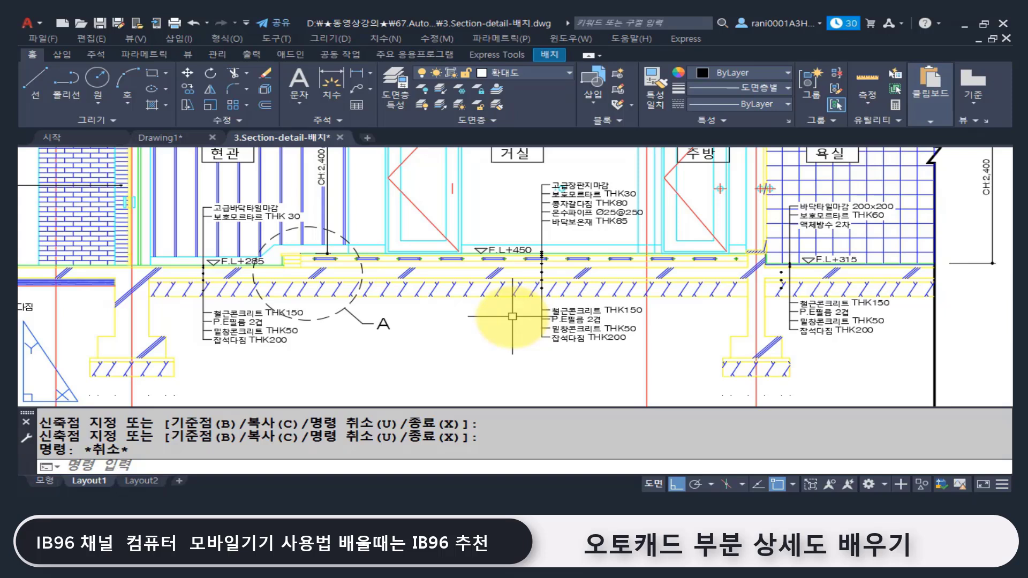
{"action": "scroll", "coordinate": [688, 340], "scroll_direction": "down", "scroll_amount": 3}
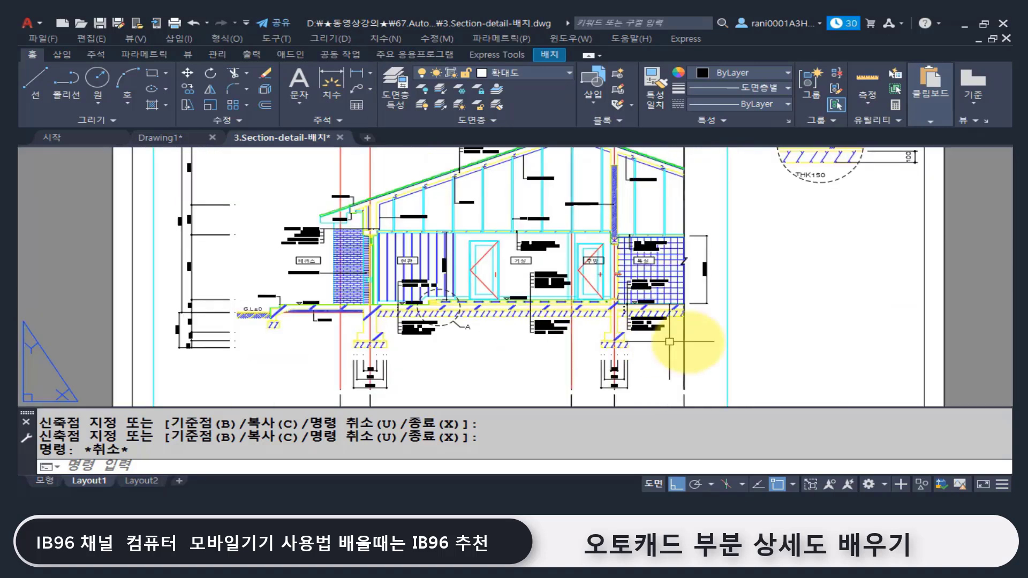
{"action": "scroll", "coordinate": [482, 348], "scroll_direction": "down", "scroll_amount": 2}
{"action": "scroll", "coordinate": [503, 320], "scroll_direction": "down", "scroll_amount": 3}
{"action": "middle_click_drag", "start_coordinate": [503, 320], "coordinate": [492, 286]}
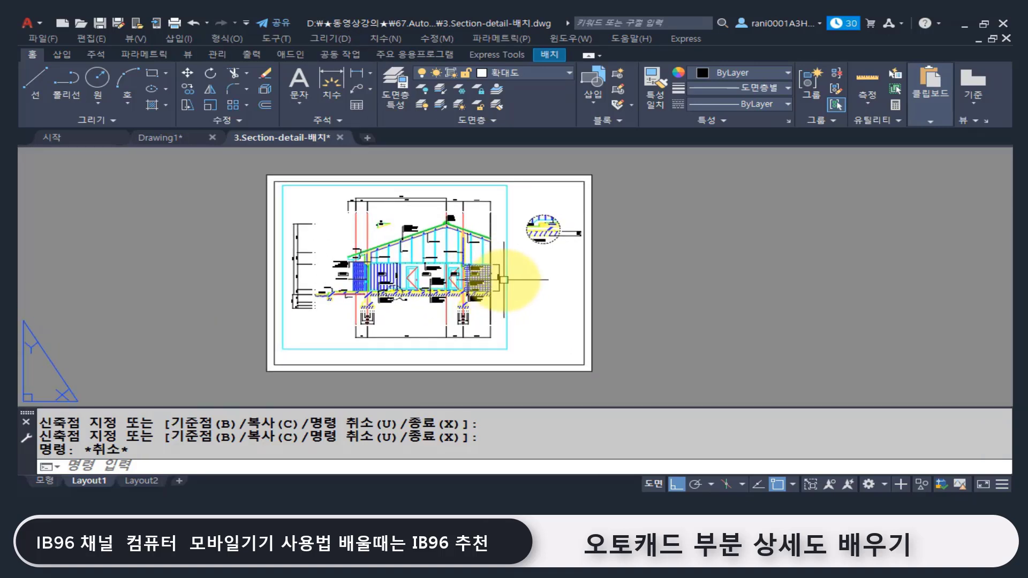
{"action": "left_click", "coordinate": [535, 73]}
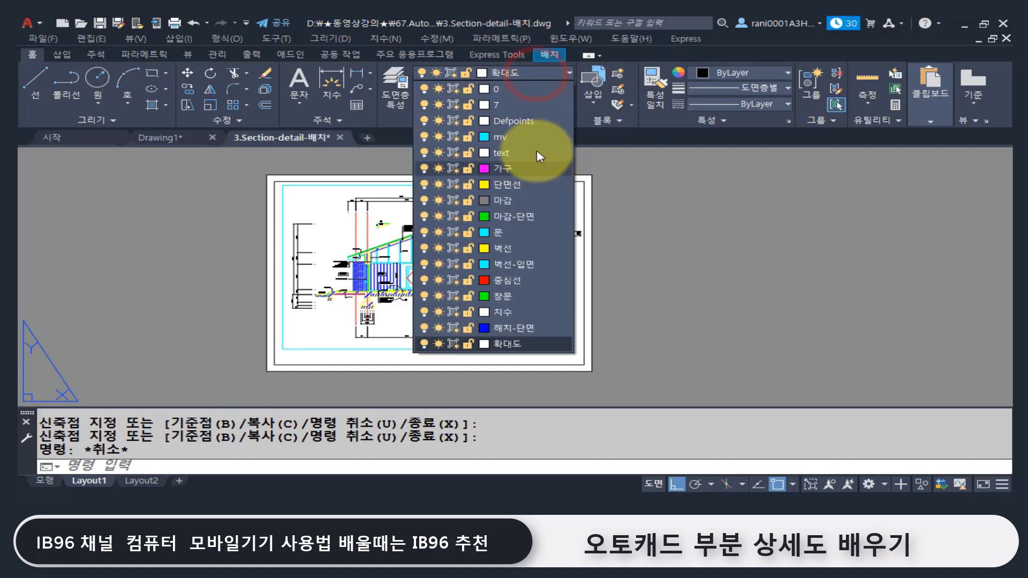
{"action": "left_click", "coordinate": [519, 152]}
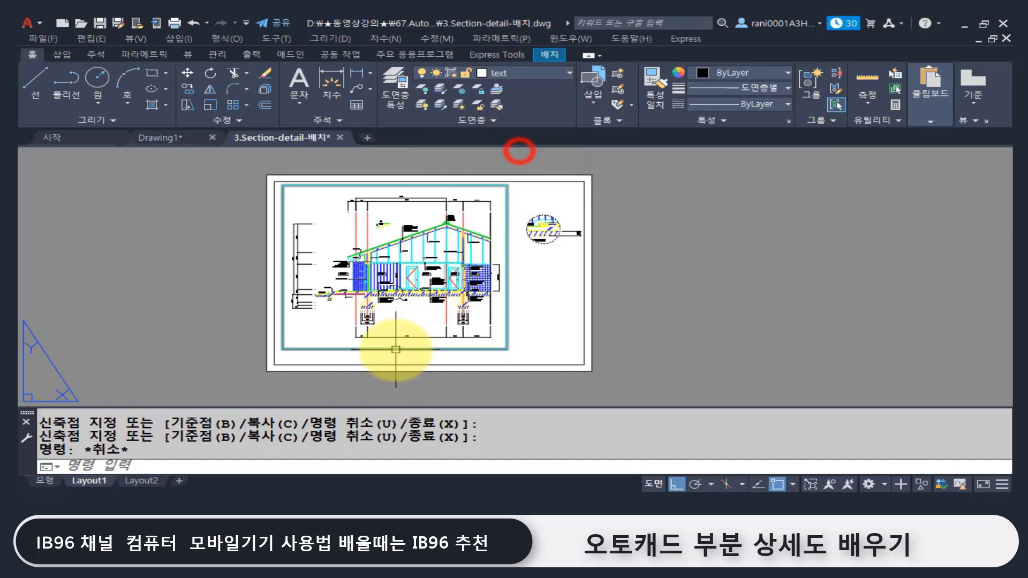
Draw the title marker circle below the section viewport
{"action": "scroll", "coordinate": [396, 349], "scroll_direction": "up", "scroll_amount": 3}
{"action": "scroll", "coordinate": [369, 356], "scroll_direction": "up", "scroll_amount": 2}
{"action": "middle_click_drag", "start_coordinate": [378, 360], "coordinate": [332, 299]}
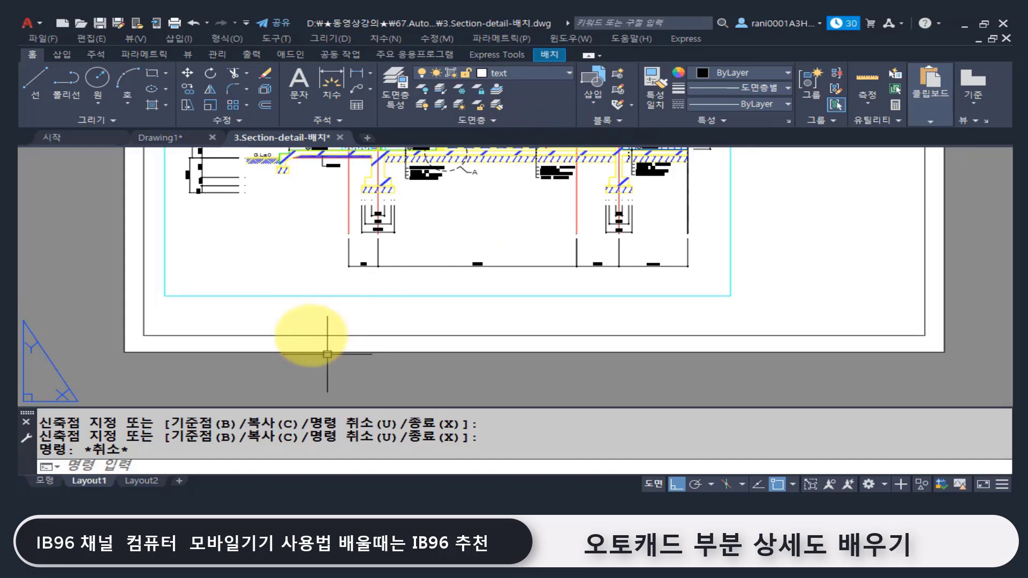
{"action": "type", "text": "c"}
{"action": "key", "text": "Return"}
{"action": "left_click", "coordinate": [264, 307]}
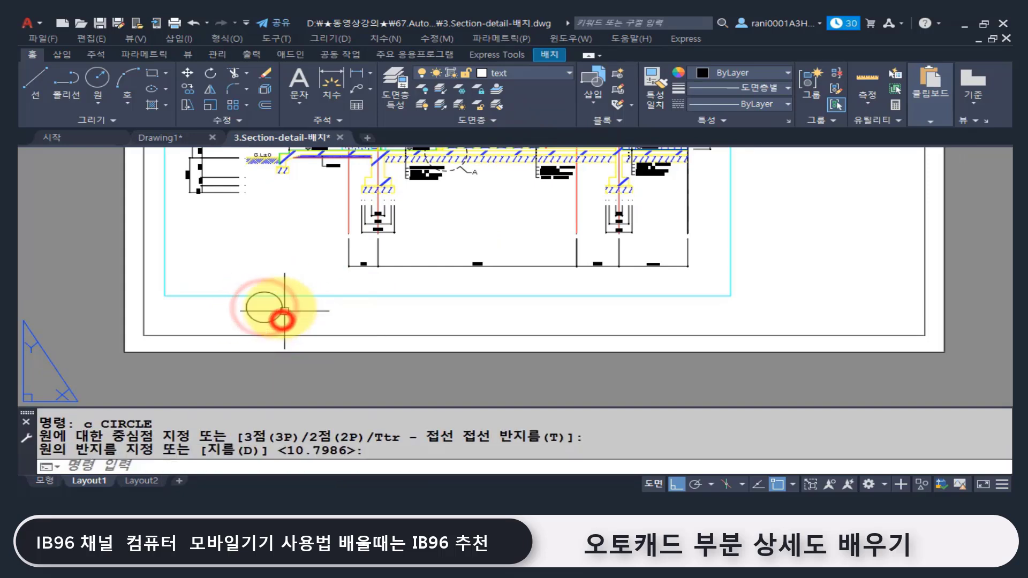
Draw a horizontal underline through the circle and a vertical divider inside it
{"action": "scroll", "coordinate": [284, 311], "scroll_direction": "up", "scroll_amount": 2}
{"action": "type", "text": "l"}
{"action": "key", "text": "Return"}
{"action": "left_click", "coordinate": [224, 316]}
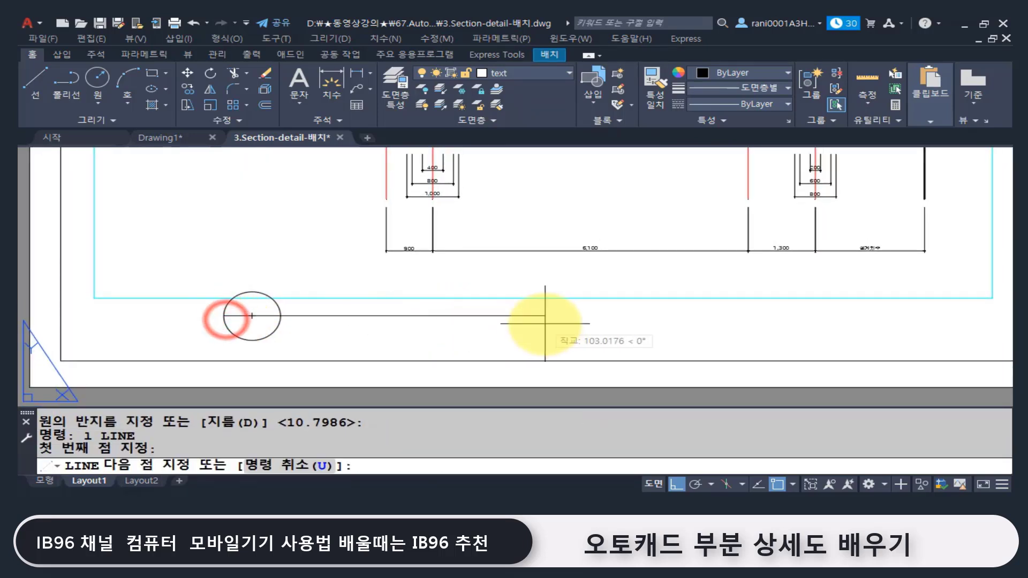
{"action": "left_click", "coordinate": [486, 316]}
{"action": "key", "text": "Return"}
{"action": "type", "text": "l"}
{"action": "key", "text": "Return"}
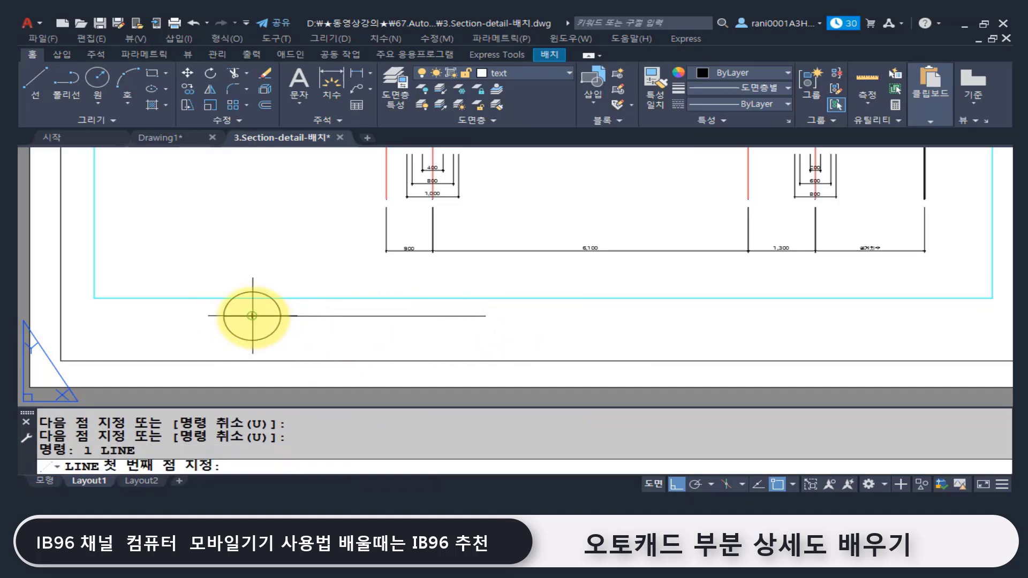
{"action": "left_click", "coordinate": [252, 316]}
{"action": "left_click", "coordinate": [252, 341]}
{"action": "key", "text": "Escape"}
{"action": "key", "text": "Escape"}
Write the single-line title 'A부분 단면상세도' on the underline
{"action": "middle_click_drag", "start_coordinate": [326, 296], "coordinate": [316, 310]}
{"action": "type", "text": "dt"}
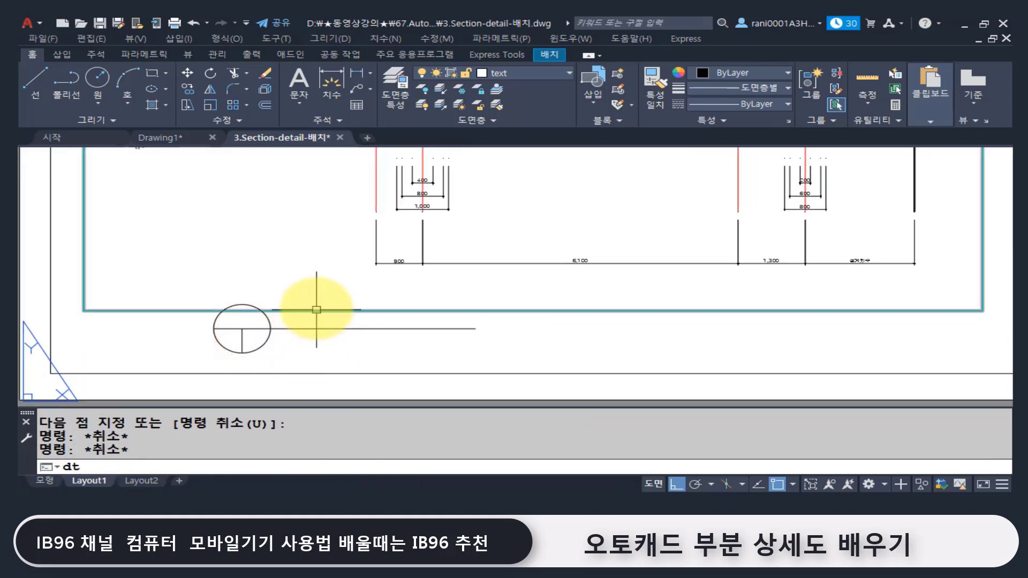
{"action": "key", "text": "Return"}
{"action": "scroll", "coordinate": [316, 309], "scroll_direction": "up", "scroll_amount": 2}
{"action": "left_click", "coordinate": [268, 335]}
{"action": "left_click", "coordinate": [268, 307]}
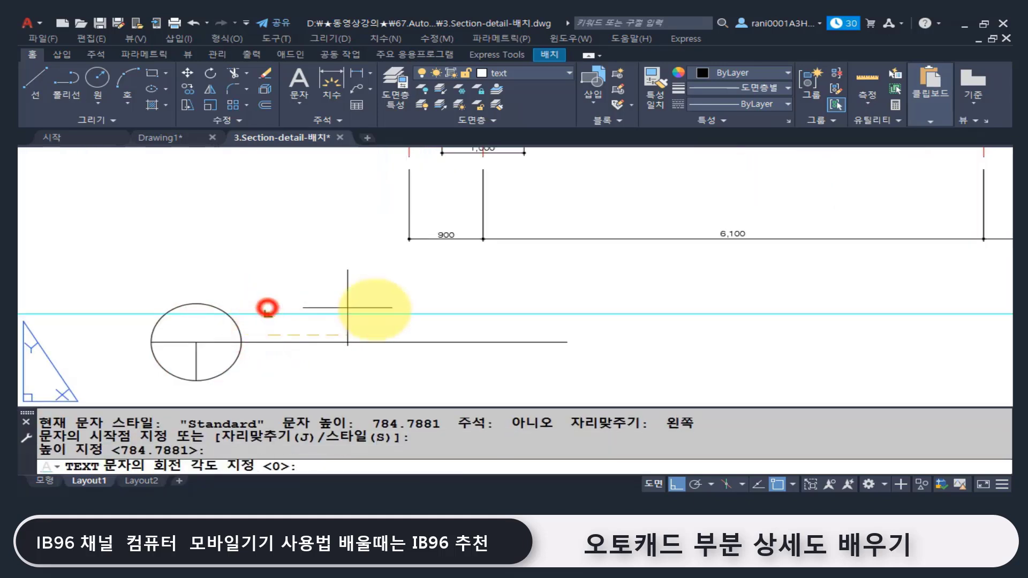
{"action": "key", "text": "Return"}
{"action": "type", "text": "a"}
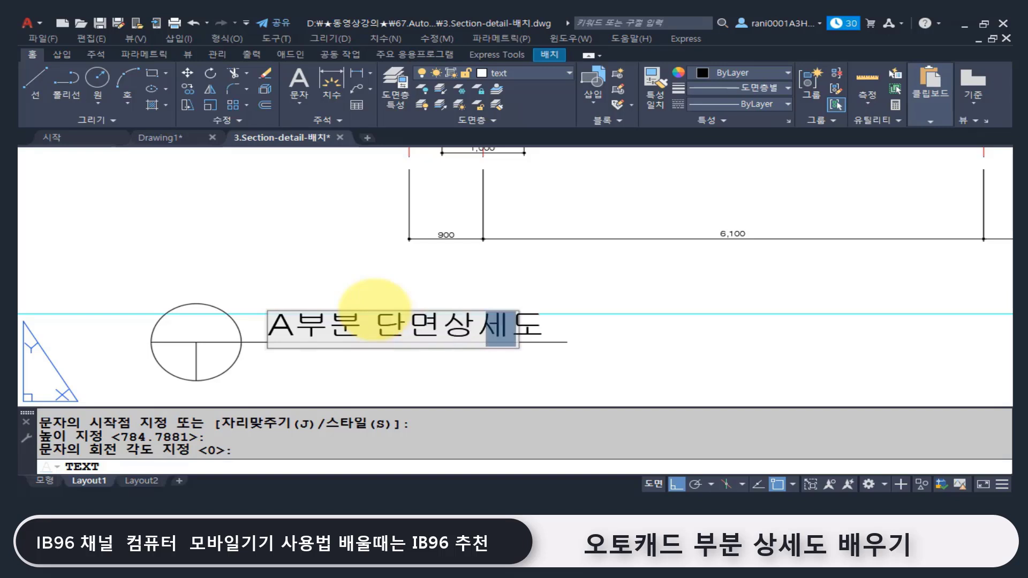
{"action": "key", "text": "Escape"}
{"action": "key", "text": "Escape"}
Copy the title text to a spot just below it
{"action": "type", "text": "cp"}
{"action": "key", "text": "Return"}
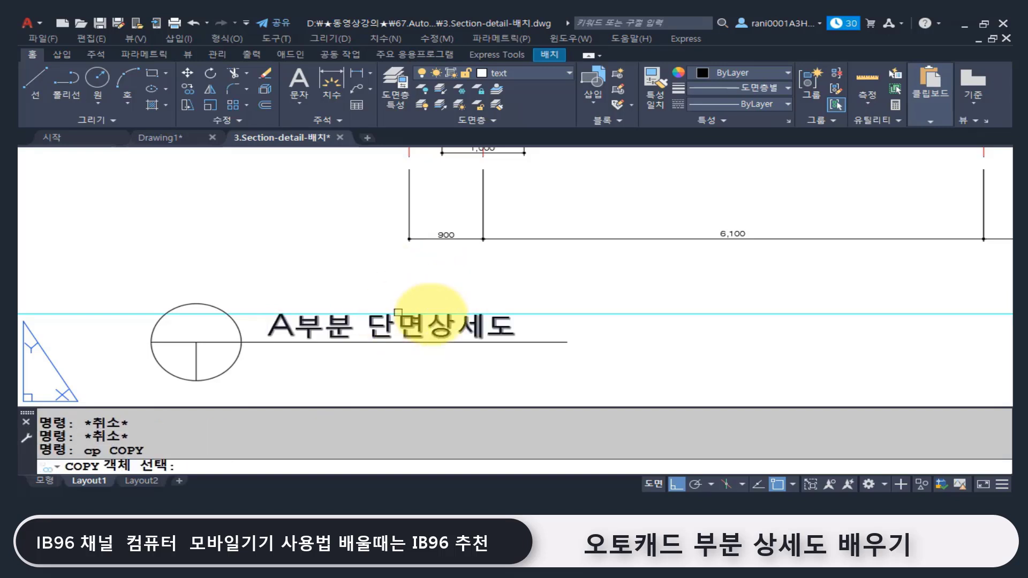
{"action": "left_click", "coordinate": [470, 334]}
{"action": "key", "text": "Return"}
{"action": "left_click", "coordinate": [636, 343]}
{"action": "left_click", "coordinate": [636, 380]}
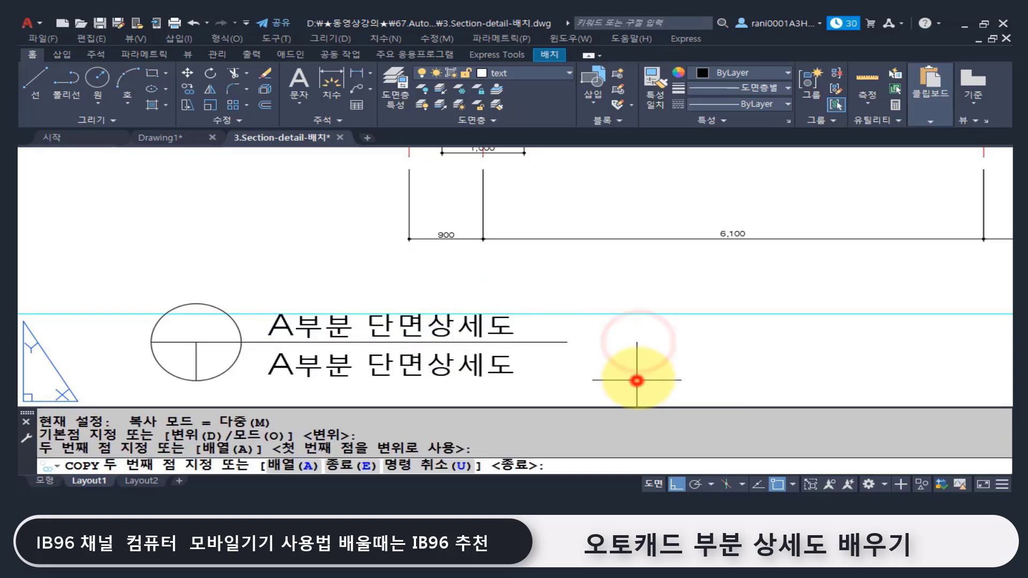
{"action": "key", "text": "Escape"}
Edit the copied text to read 'SCALE 1/60'
{"action": "type", "text": "ed"}
{"action": "key", "text": "Return"}
{"action": "left_click", "coordinate": [402, 367]}
{"action": "type", "text": "SCALE 1/60"}
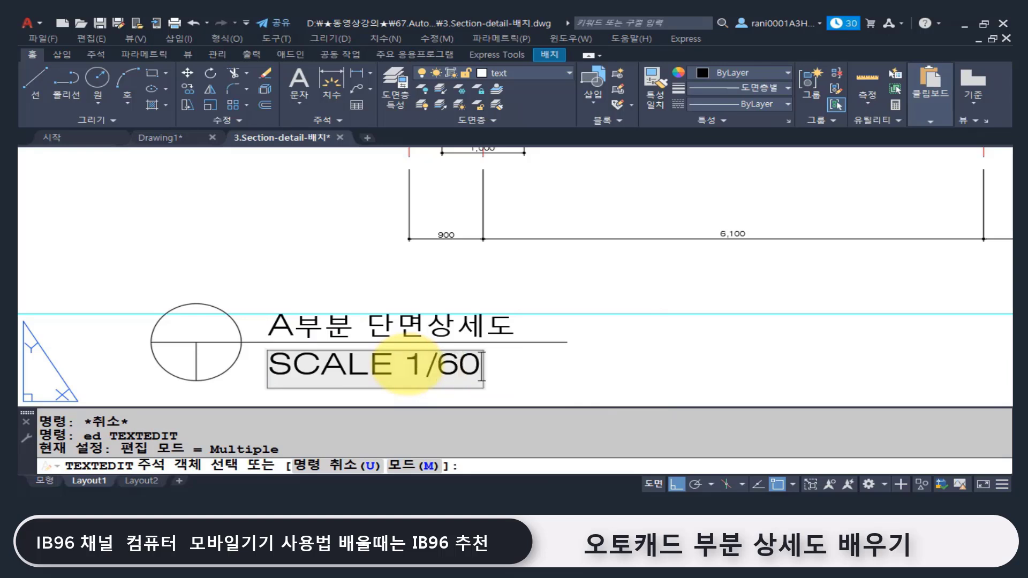
{"action": "key", "text": "Escape"}
{"action": "key", "text": "Escape"}
Scale the SCALE 1/60 text down to 0.45 size
{"action": "type", "text": "sc"}
{"action": "key", "text": "Return"}
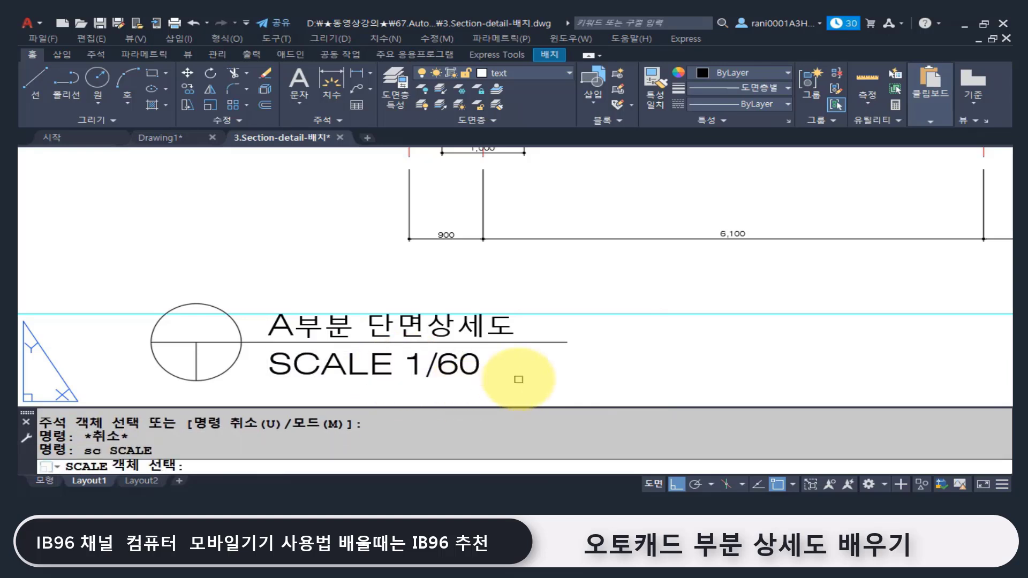
{"action": "left_click_drag", "start_coordinate": [514, 377], "coordinate": [400, 361]}
{"action": "key", "text": "Return"}
{"action": "left_click", "coordinate": [400, 361]}
{"action": "type", "text": ".45"}
{"action": "key", "text": "Return"}
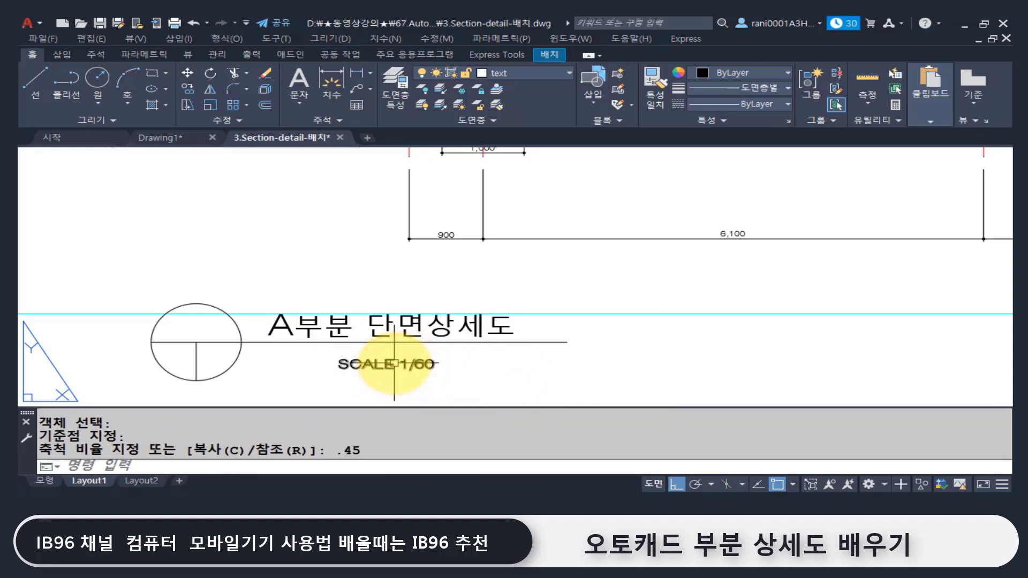
{"action": "key", "text": "Escape"}
Move the SCALE 1/60 text under the right end of the title
{"action": "type", "text": "m"}
{"action": "key", "text": "Return"}
{"action": "left_click_drag", "start_coordinate": [418, 378], "coordinate": [345, 361]}
{"action": "key", "text": "Return"}
{"action": "left_click", "coordinate": [423, 377]}
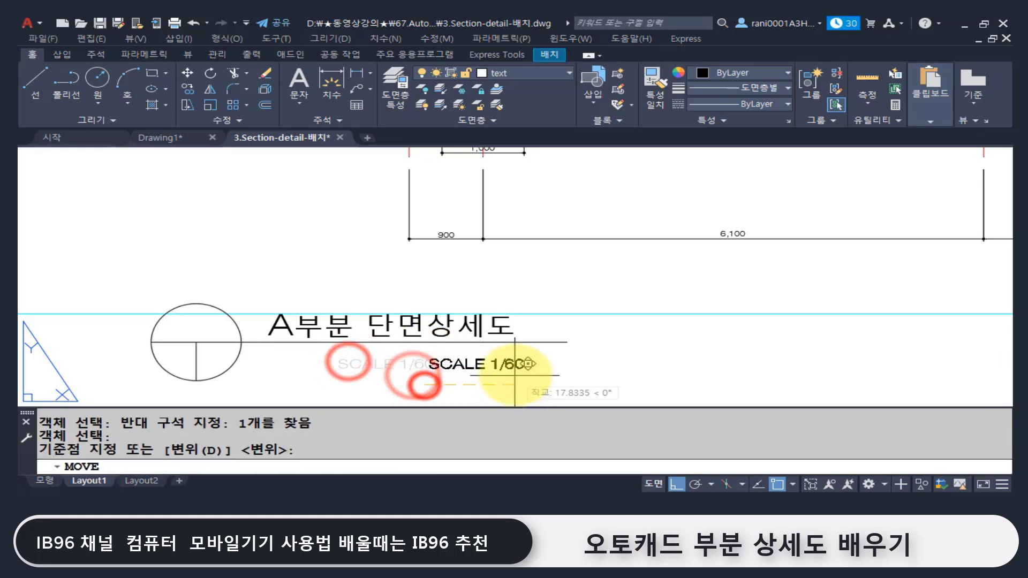
{"action": "left_click", "coordinate": [523, 370]}
Nudge the A부분 단면상세도 title text slightly upward
{"action": "left_click_drag", "start_coordinate": [567, 383], "coordinate": [514, 353]}
{"action": "key", "text": "Return"}
{"action": "left_click", "coordinate": [561, 373]}
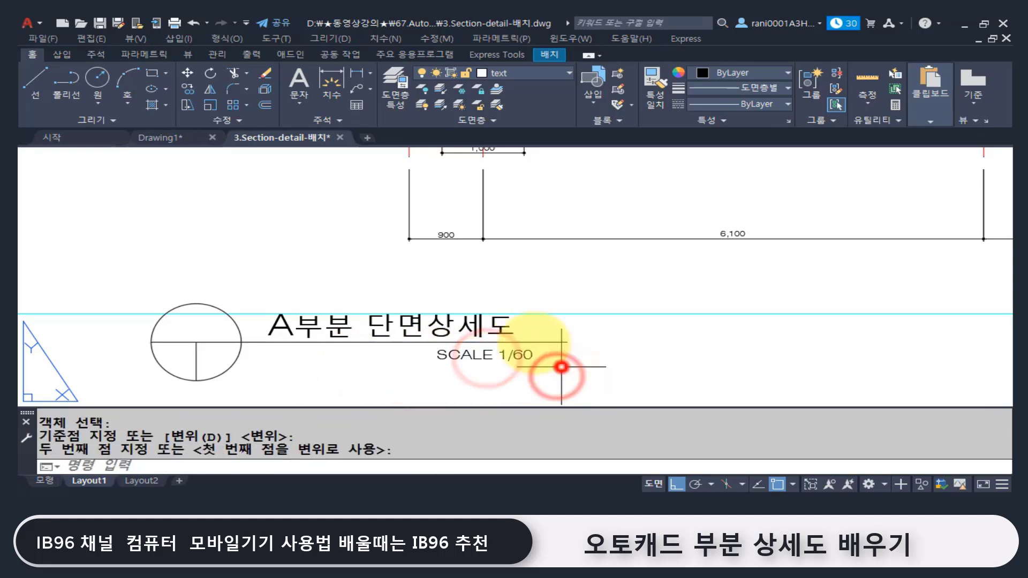
{"action": "left_click", "coordinate": [455, 327]}
{"action": "key", "text": "Return"}
{"action": "left_click", "coordinate": [647, 361]}
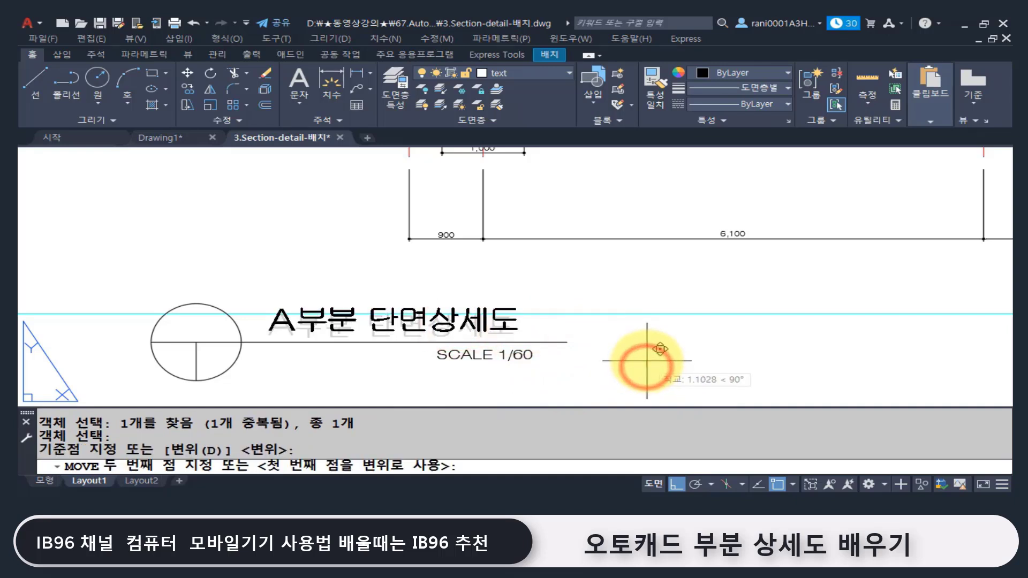
{"action": "left_click", "coordinate": [647, 356]}
{"action": "key", "text": "Escape"}
Scale the title marker circle to half size about its centre
{"action": "middle_click_drag", "start_coordinate": [238, 373], "coordinate": [268, 362]}
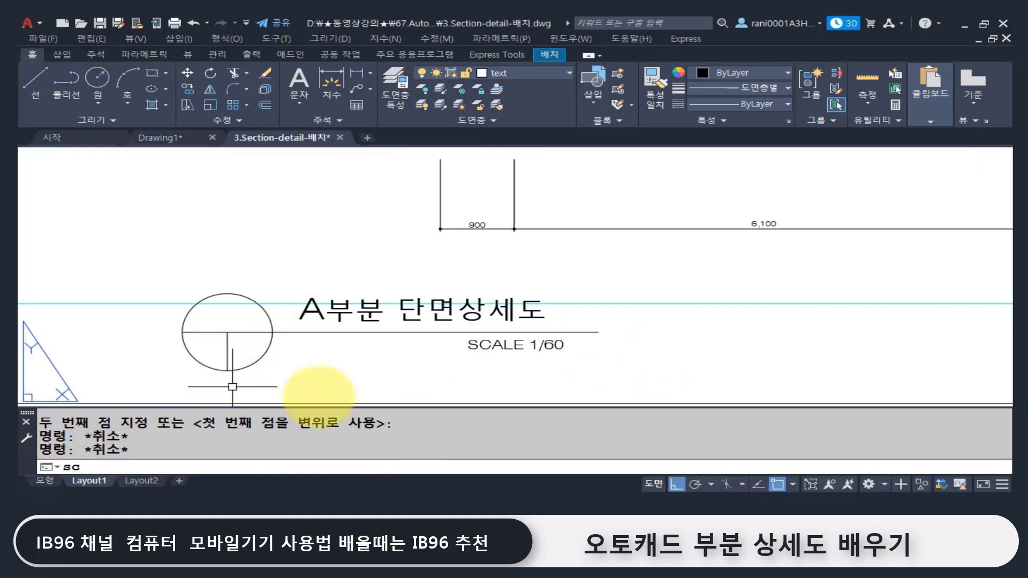
{"action": "type", "text": "sc"}
{"action": "key", "text": "Return"}
{"action": "left_click", "coordinate": [310, 391]}
{"action": "left_click", "coordinate": [171, 355]}
{"action": "key", "text": "Return"}
{"action": "left_click", "coordinate": [227, 332]}
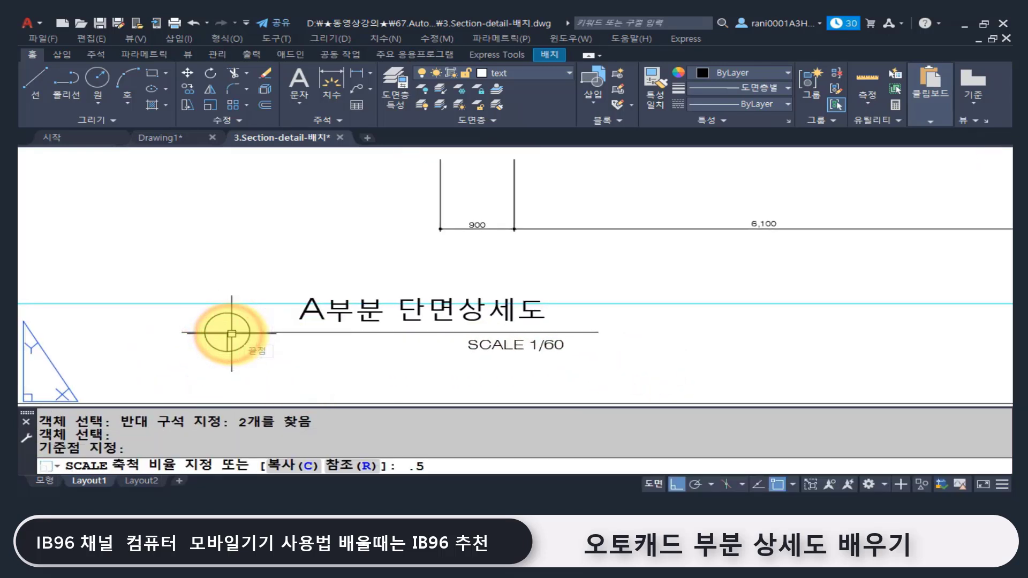
{"action": "key", "text": "Return"}
Trim the line stub at the circle's edge
{"action": "type", "text": "tr"}
{"action": "key", "text": "Return"}
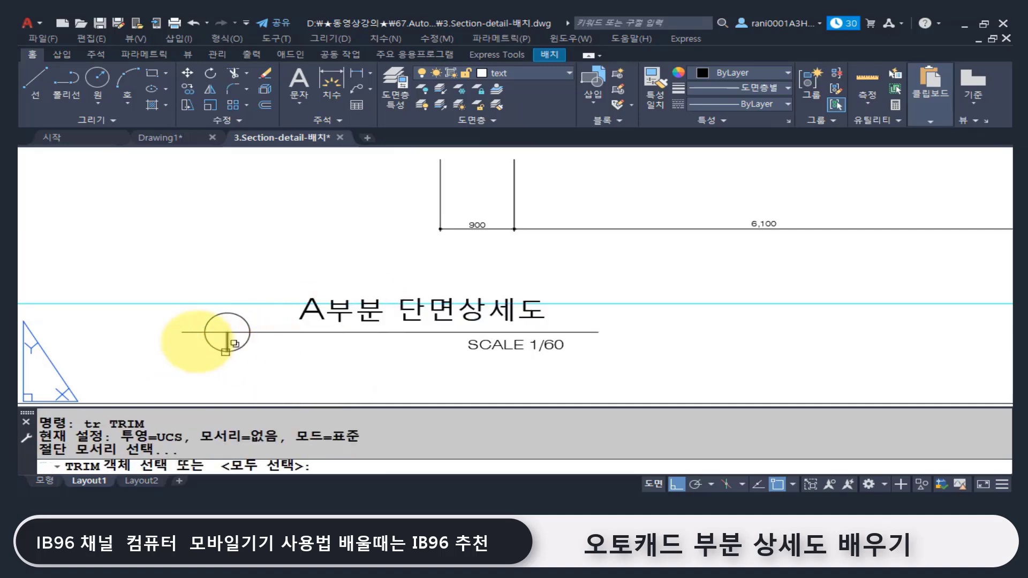
{"action": "left_click", "coordinate": [208, 338]}
{"action": "key", "text": "Return"}
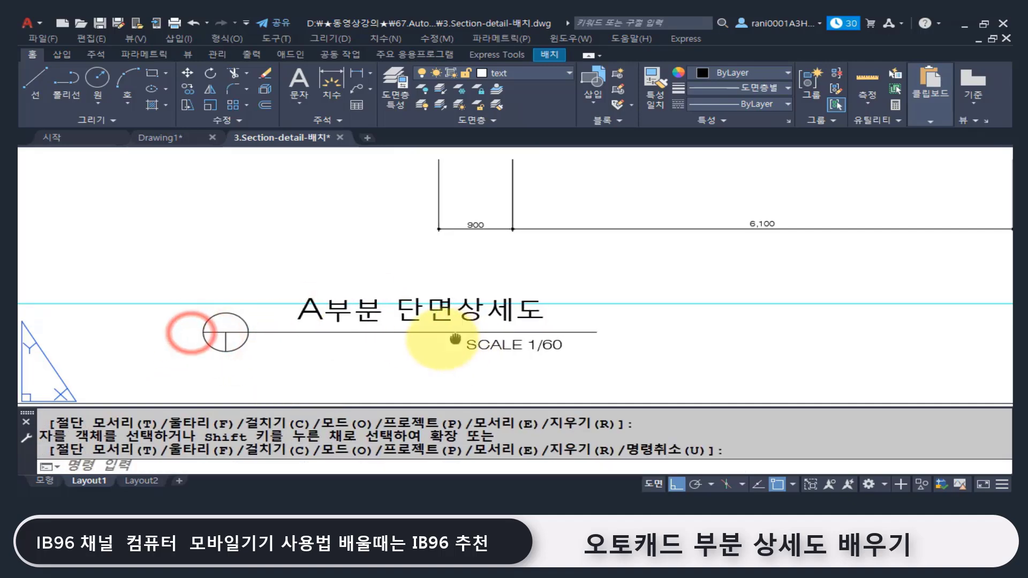
{"action": "key", "text": "Escape"}
{"action": "key", "text": "Escape"}
Move the whole title block below the section drawing on the sheet
{"action": "scroll", "coordinate": [381, 357], "scroll_direction": "down", "scroll_amount": 4}
{"action": "mouse_move", "coordinate": [381, 358]}
{"action": "middle_mouse_down"}
{"action": "mouse_move", "coordinate": [287, 374]}
{"action": "mouse_move", "coordinate": [341, 334]}
{"action": "middle_mouse_up"}
{"action": "type", "text": "m"}
{"action": "key", "text": "Return"}
{"action": "left_click", "coordinate": [131, 368]}
{"action": "left_click", "coordinate": [341, 335]}
{"action": "key", "text": "Return"}
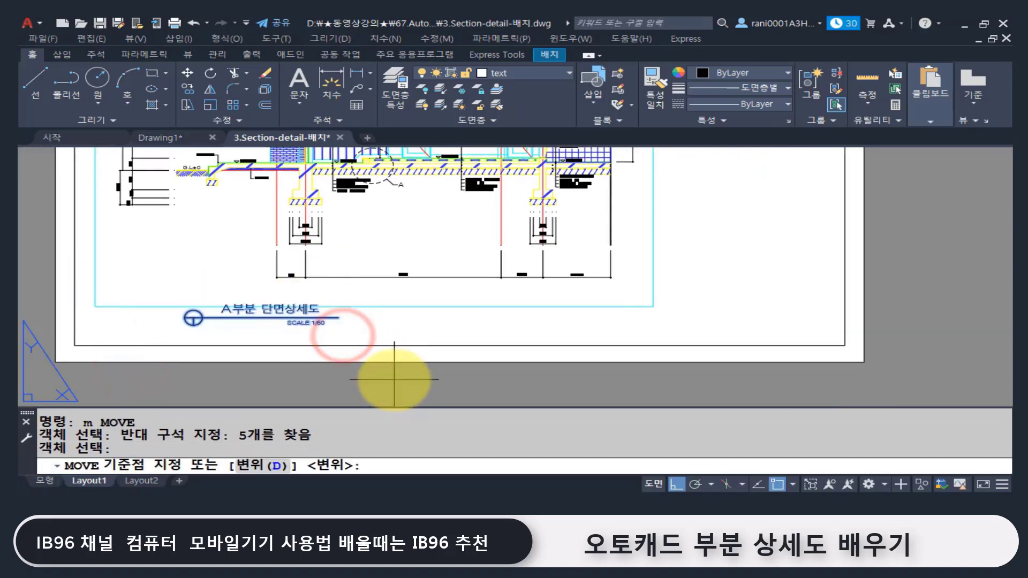
{"action": "key", "text": "F8"}
{"action": "scroll", "coordinate": [294, 355], "scroll_direction": "down", "scroll_amount": 4}
{"action": "middle_click_drag", "start_coordinate": [361, 390], "coordinate": [342, 351]}
{"action": "left_click", "coordinate": [318, 378]}
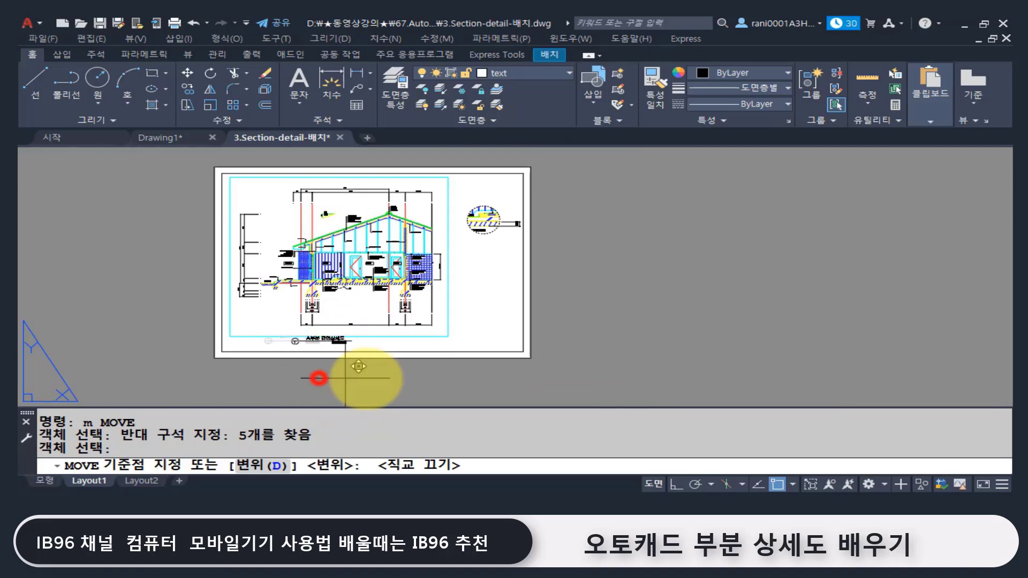
{"action": "left_click", "coordinate": [380, 378]}
{"action": "key", "text": "Escape"}
{"action": "key", "text": "Escape"}
Copy the section title block to a spot under the circular detail
{"action": "type", "text": "c"}
{"action": "scroll", "coordinate": [338, 335], "scroll_direction": "up", "scroll_amount": 3}
{"action": "left_click", "coordinate": [271, 340]}
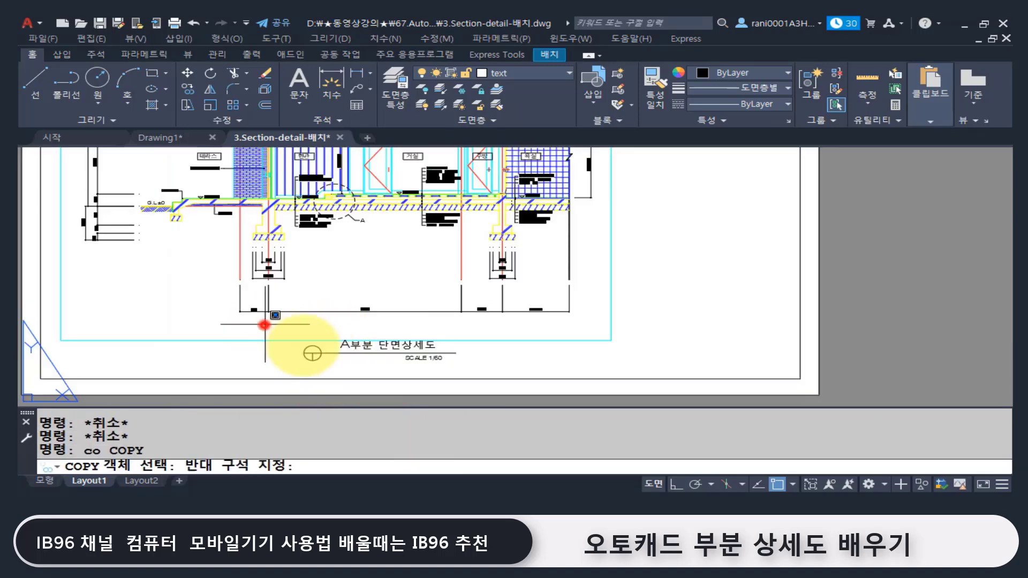
{"action": "left_click", "coordinate": [447, 390]}
{"action": "key", "text": "Return"}
{"action": "scroll", "coordinate": [579, 351], "scroll_direction": "up", "scroll_amount": 2}
{"action": "scroll", "coordinate": [471, 271], "scroll_direction": "down", "scroll_amount": 2}
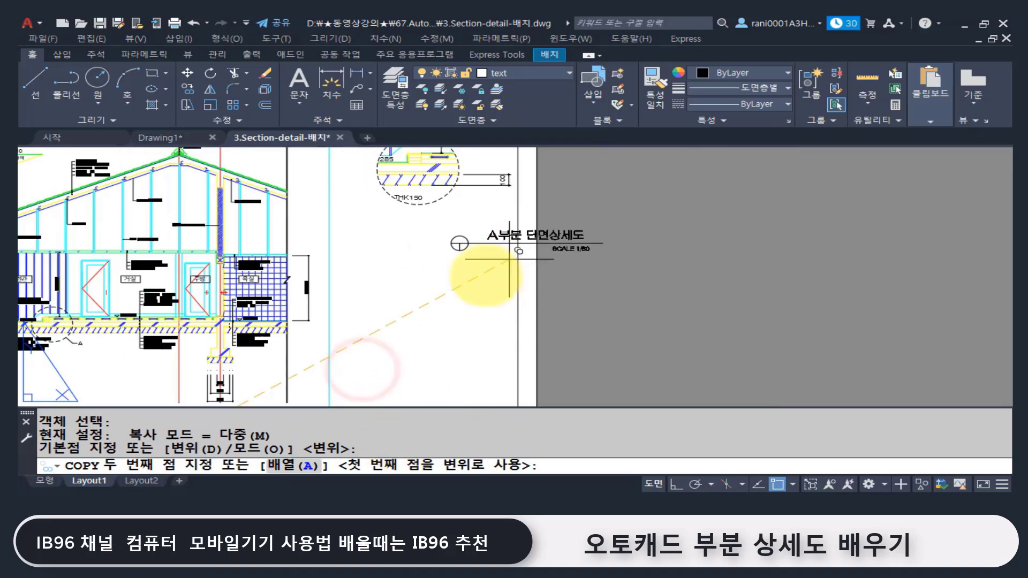
{"action": "scroll", "coordinate": [375, 268], "scroll_direction": "up", "scroll_amount": 2}
{"action": "left_click", "coordinate": [369, 264]}
{"action": "scroll", "coordinate": [369, 264], "scroll_direction": "up", "scroll_amount": 2}
{"action": "key", "text": "Escape"}
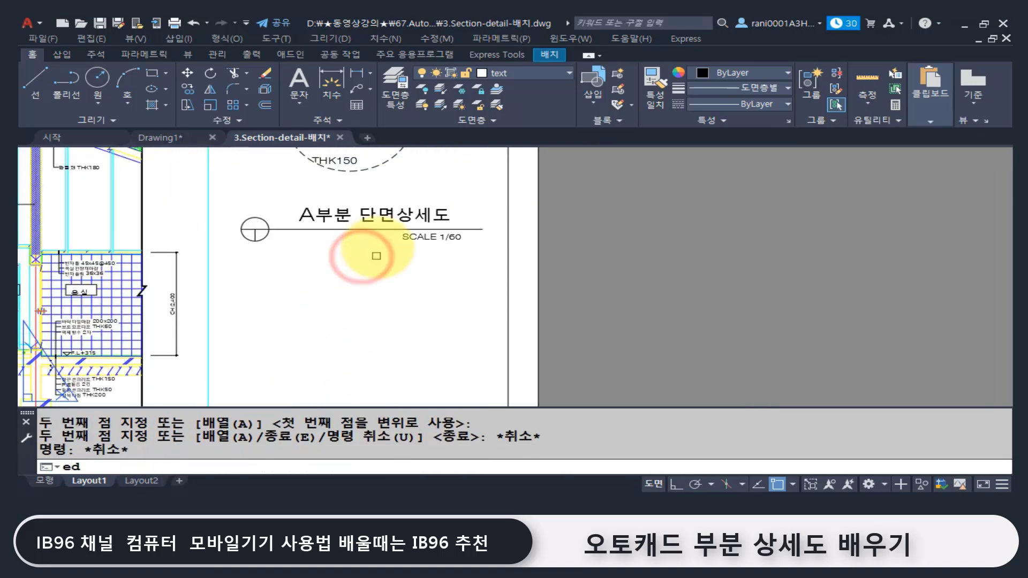
Change the copied title text to read '확대도 - A'
{"action": "type", "text": "ed"}
{"action": "key", "text": "Return"}
{"action": "left_click", "coordinate": [320, 218]}
{"action": "left_click", "coordinate": [309, 217]}
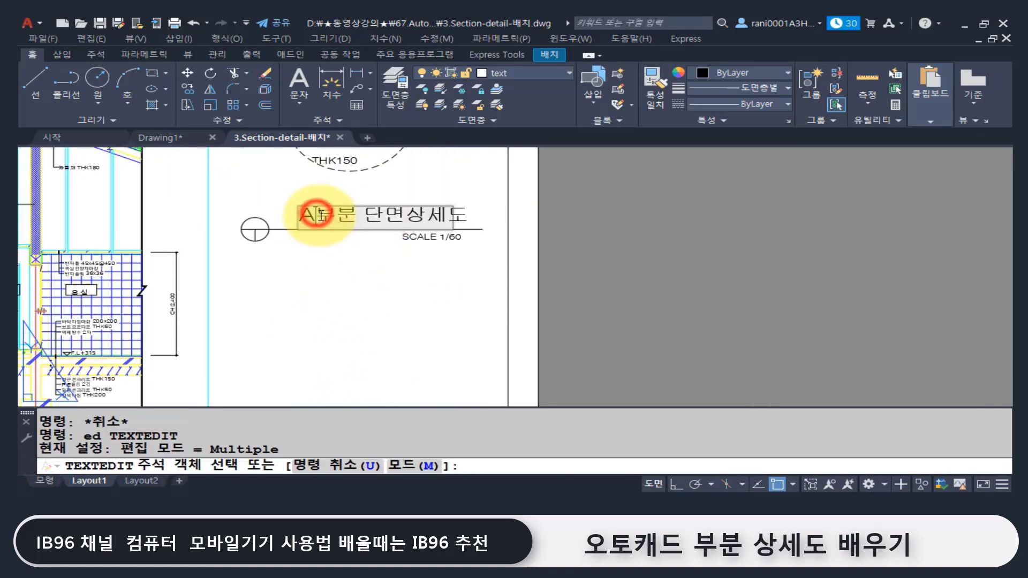
{"action": "key", "text": "shift+End"}
{"action": "key", "text": "Delete"}
{"action": "left_click", "coordinate": [299, 216]}
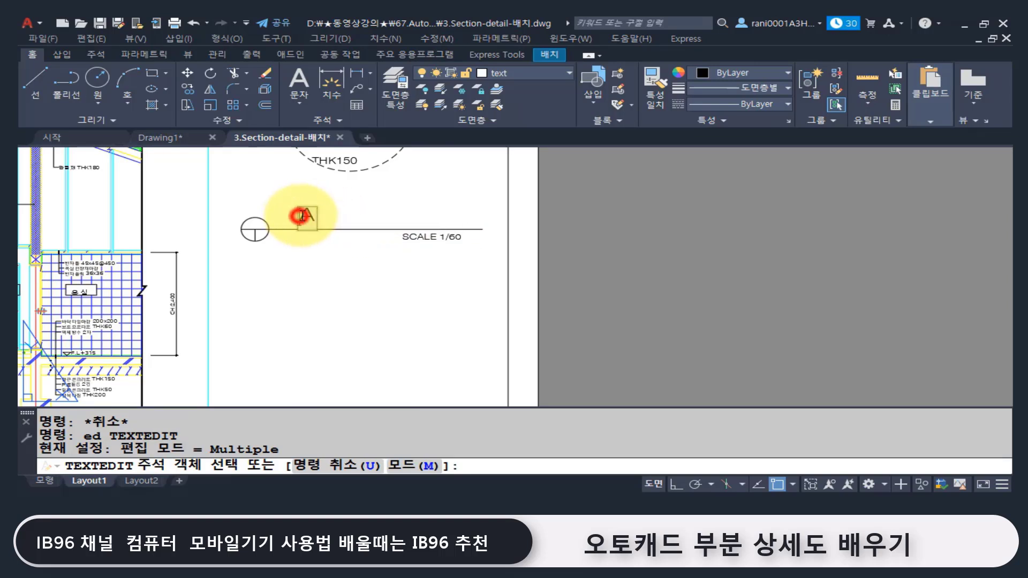
{"action": "type", "text": "환개"}
{"action": "key", "text": "BackSpace"}
{"action": "key", "text": "BackSpace"}
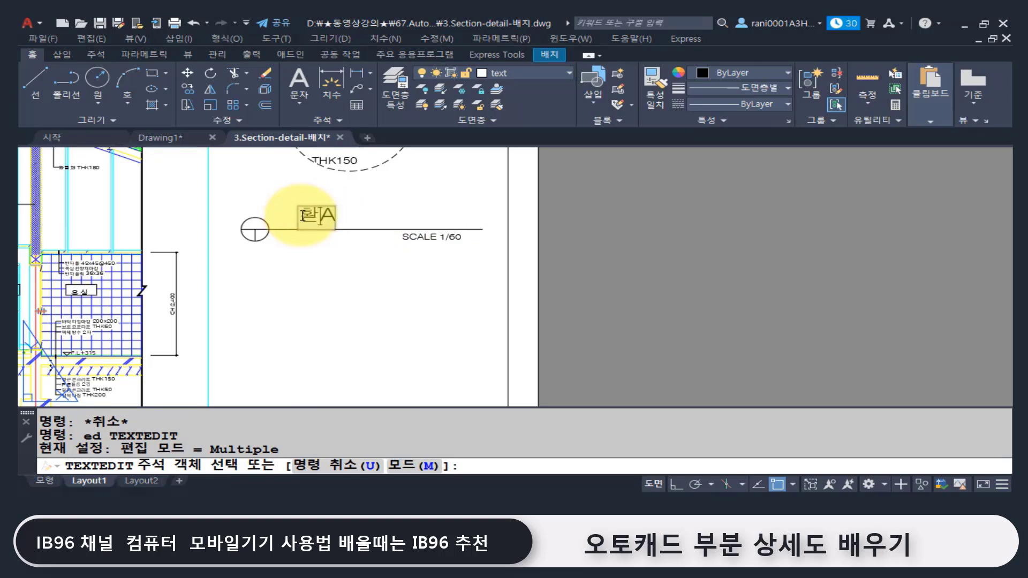
{"action": "type", "text": "확대"}
{"action": "type", "text": "도"}
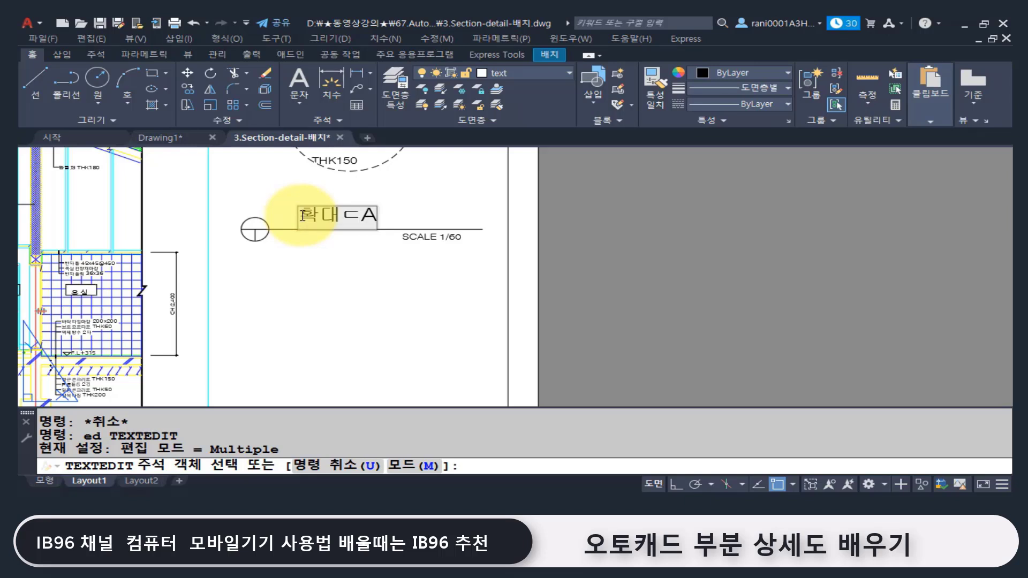
{"action": "type", "text": " -"}
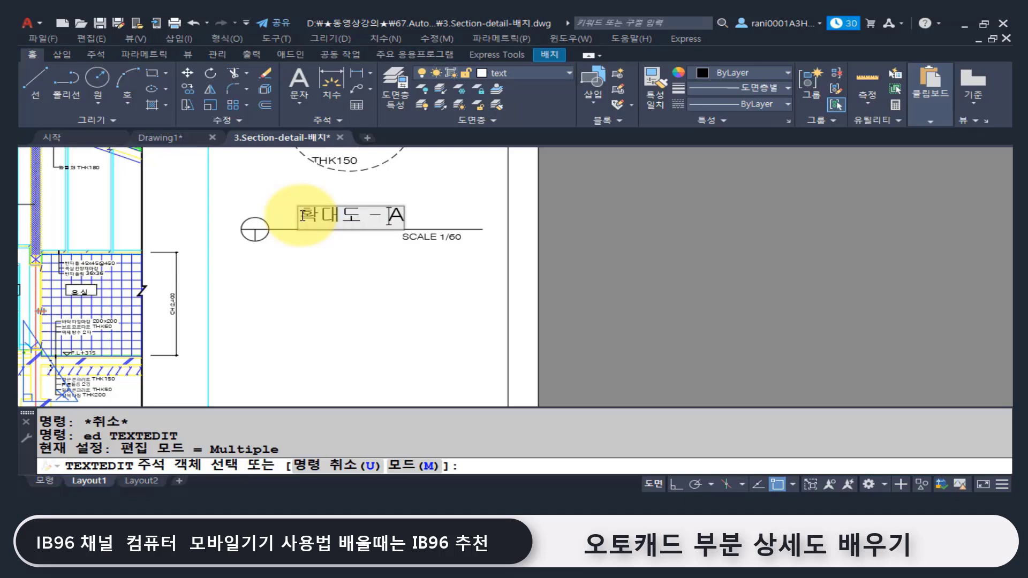
{"action": "key", "text": "Return"}
Change the copied scale text from SCALE 1/60 to SCALE 1/30
{"action": "left_click", "coordinate": [438, 237]}
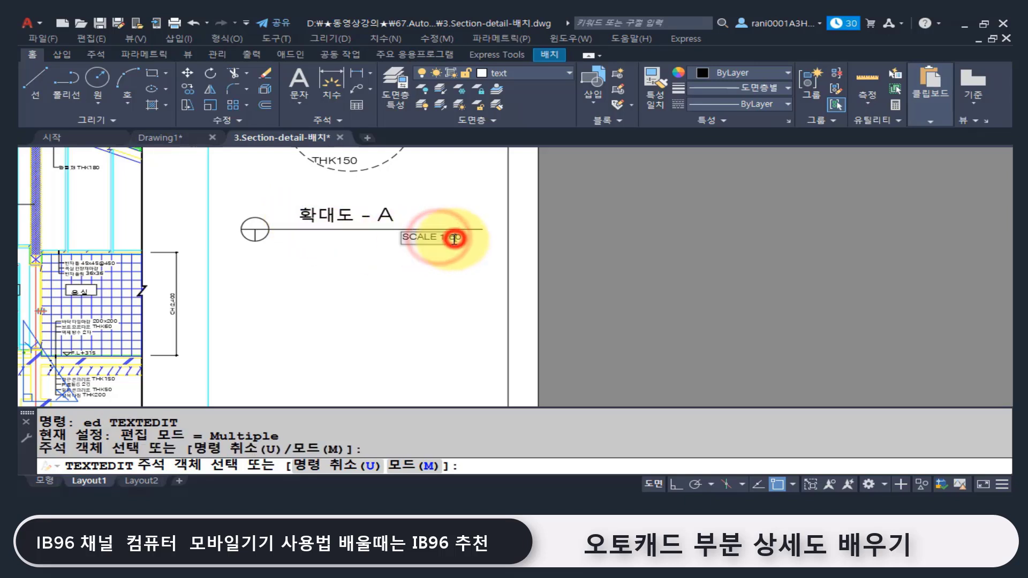
{"action": "key", "text": "BackSpace"}
{"action": "key", "text": "BackSpace"}
{"action": "type", "text": "30"}
{"action": "key", "text": "Return"}
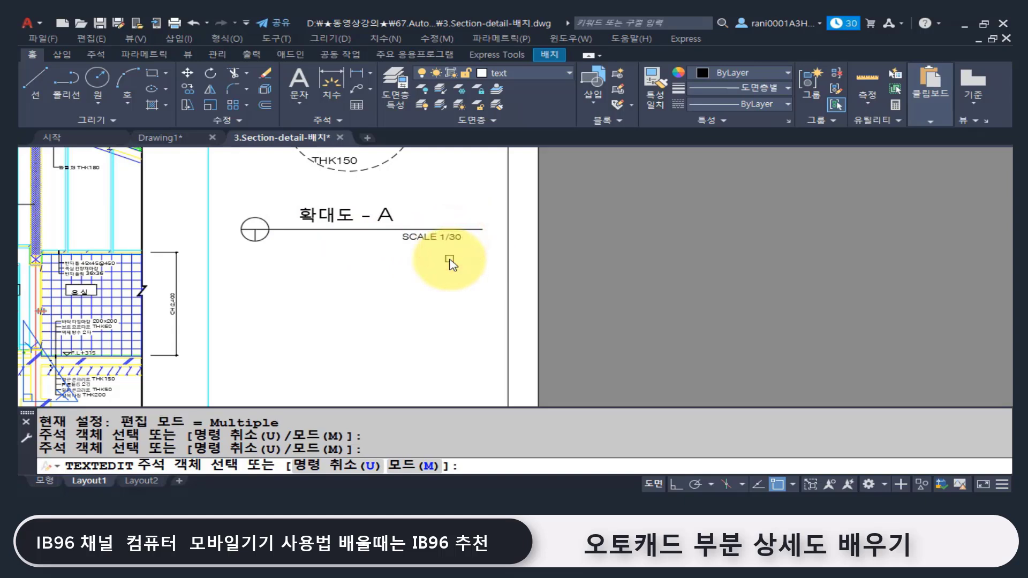
{"action": "key", "text": "Escape"}
{"action": "key", "text": "Escape"}
Stretch the title underline shorter to fit the new title
{"action": "type", "text": "s"}
{"action": "key", "text": "Return"}
{"action": "left_click", "coordinate": [509, 248]}
{"action": "left_click", "coordinate": [378, 204]}
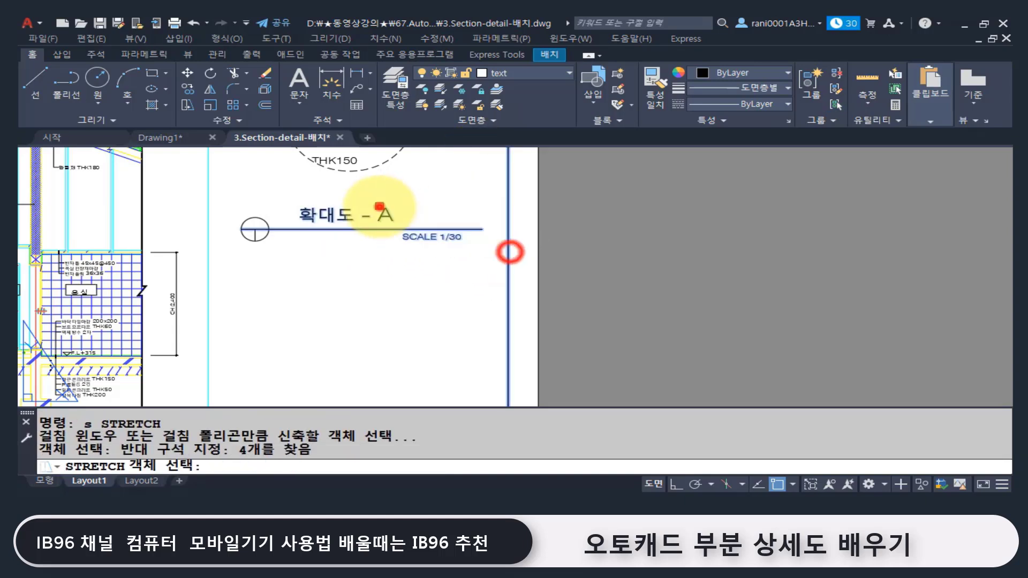
{"action": "key", "text": "Return"}
{"action": "left_click", "coordinate": [458, 281]}
{"action": "left_click", "coordinate": [397, 283]}
{"action": "scroll", "coordinate": [423, 290], "scroll_direction": "down", "scroll_amount": 2}
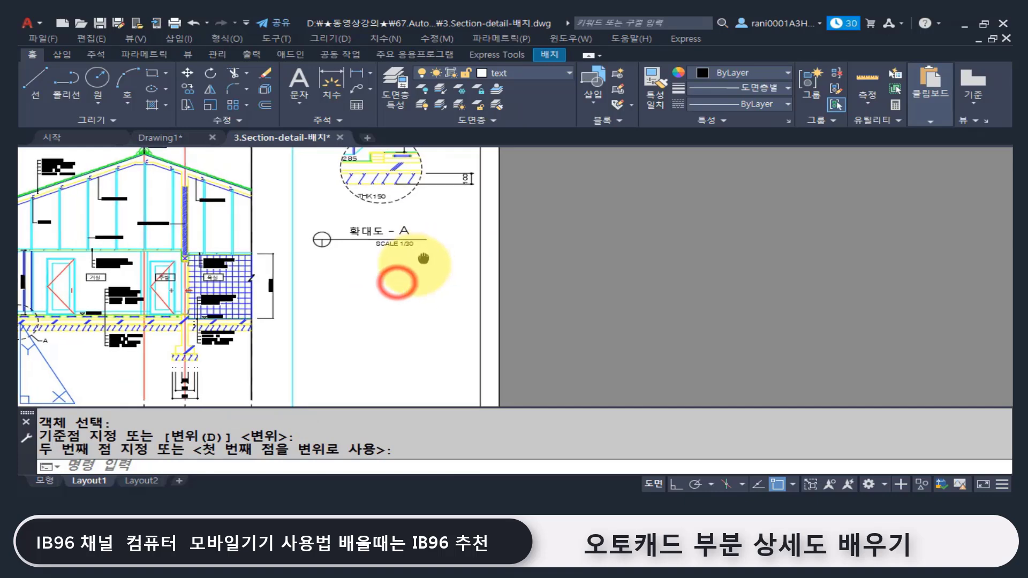
Move the new title beneath the circular detail and zoom to extents
{"action": "type", "text": "m"}
{"action": "key", "text": "Return"}
{"action": "left_click", "coordinate": [426, 281]}
{"action": "left_click", "coordinate": [315, 236]}
{"action": "key", "text": "Return"}
{"action": "left_click", "coordinate": [385, 287]}
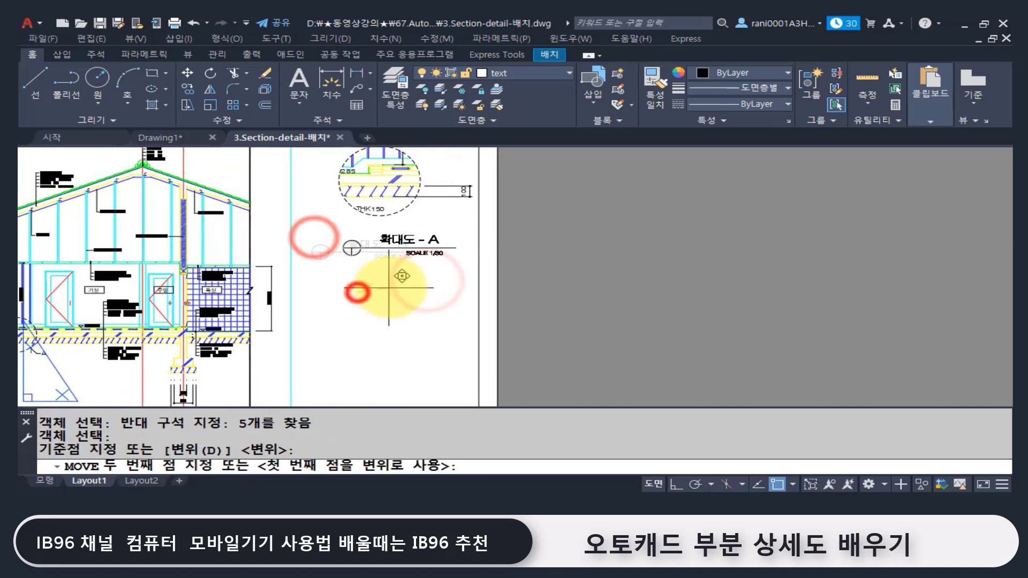
{"action": "left_click", "coordinate": [355, 291]}
{"action": "scroll", "coordinate": [407, 267], "scroll_direction": "down", "scroll_amount": 3}
{"action": "type", "text": "z"}
{"action": "key", "text": "Return"}
{"action": "type", "text": "e"}
{"action": "key", "text": "Return"}
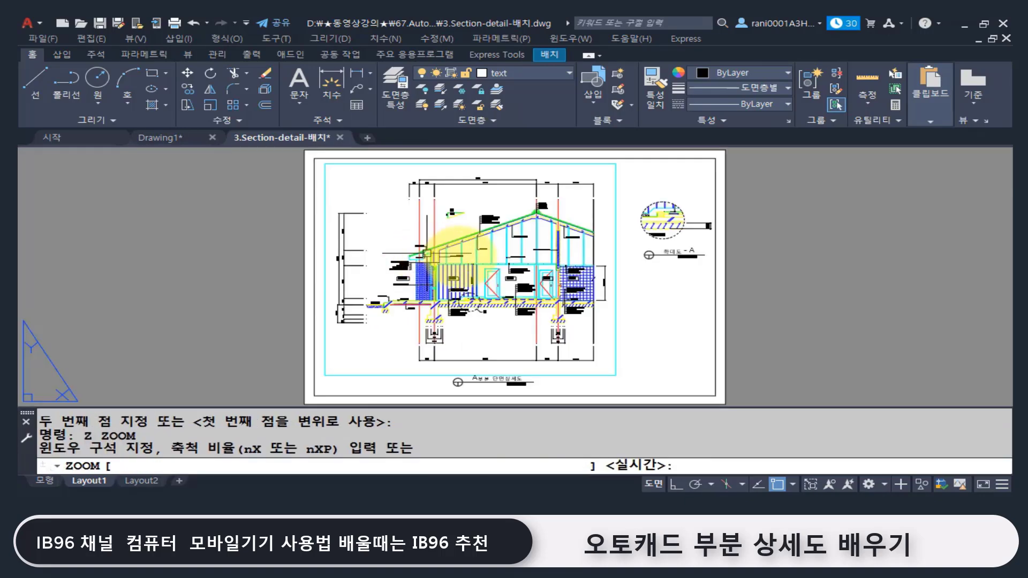
Turn off the mv layer so viewport borders disappear from Layout1
{"action": "left_click", "coordinate": [614, 187]}
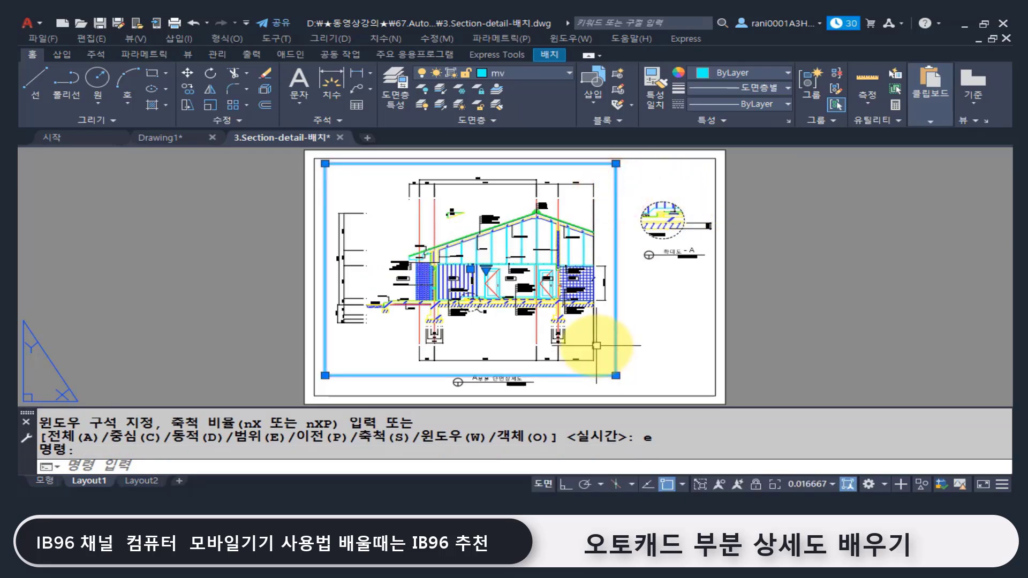
{"action": "key", "text": "Escape"}
{"action": "key", "text": "Escape"}
{"action": "key", "text": "Escape"}
{"action": "left_click", "coordinate": [533, 73]}
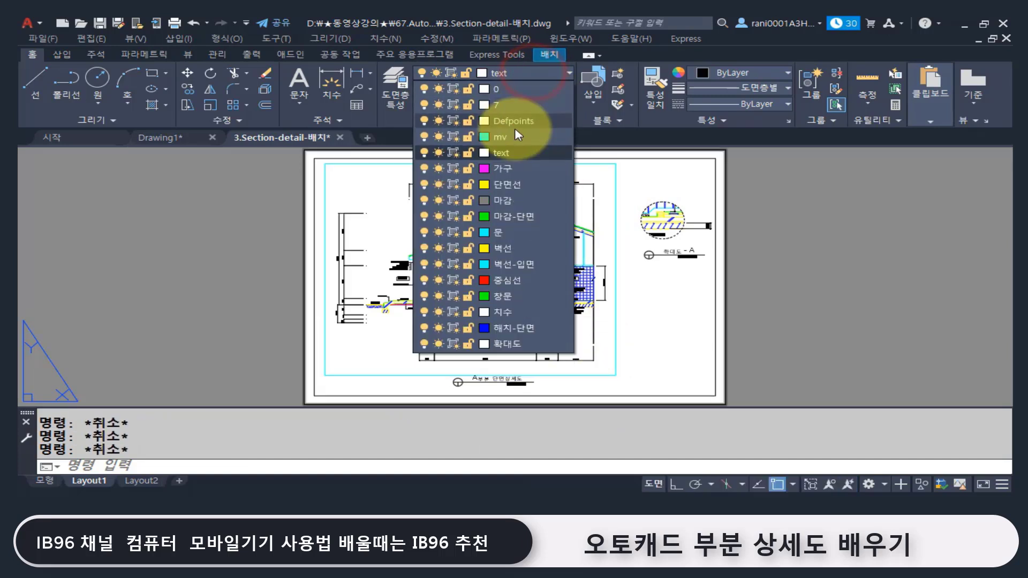
{"action": "left_click", "coordinate": [425, 137]}
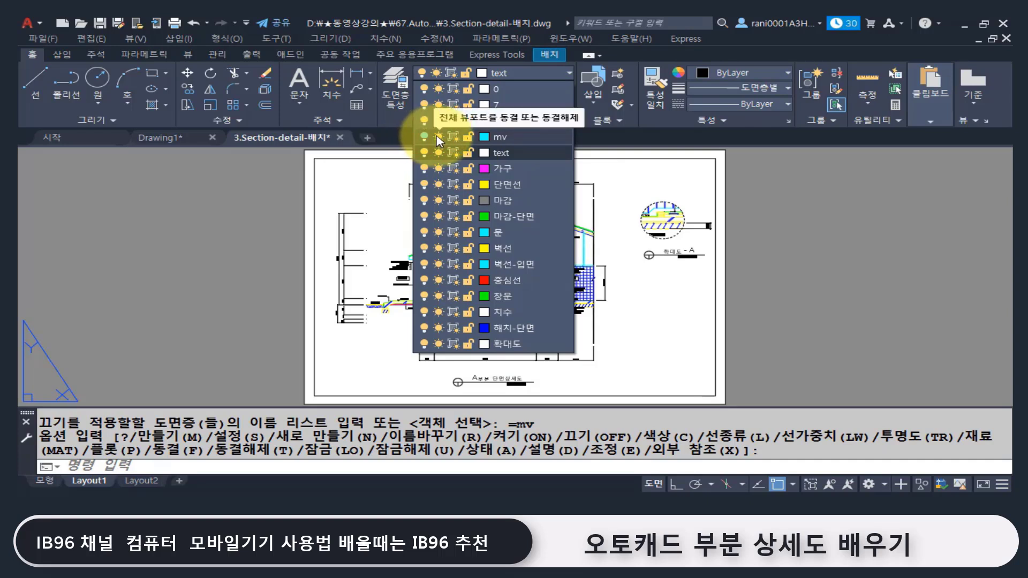
{"action": "left_click", "coordinate": [438, 138]}
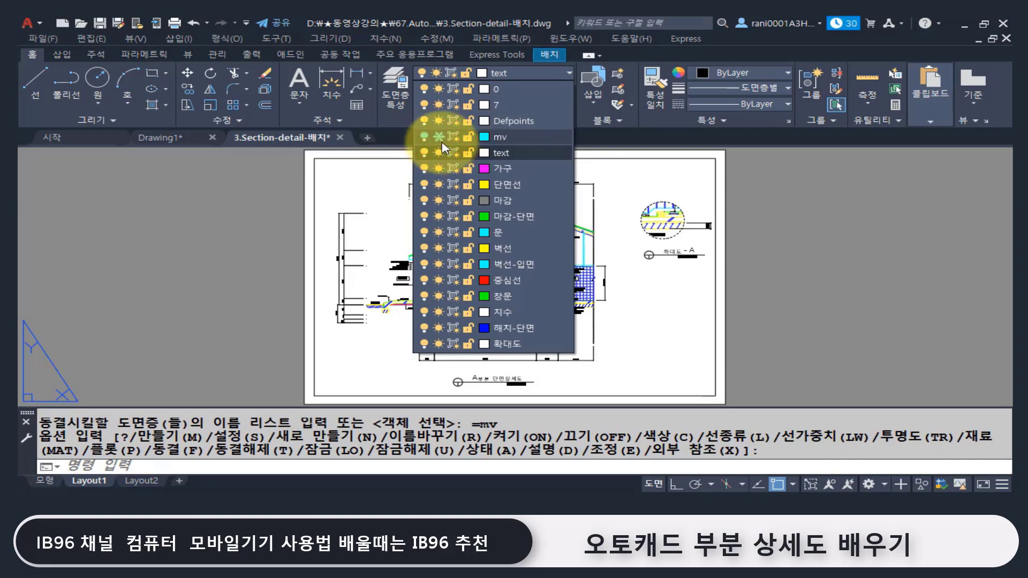
{"action": "left_click", "coordinate": [439, 137]}
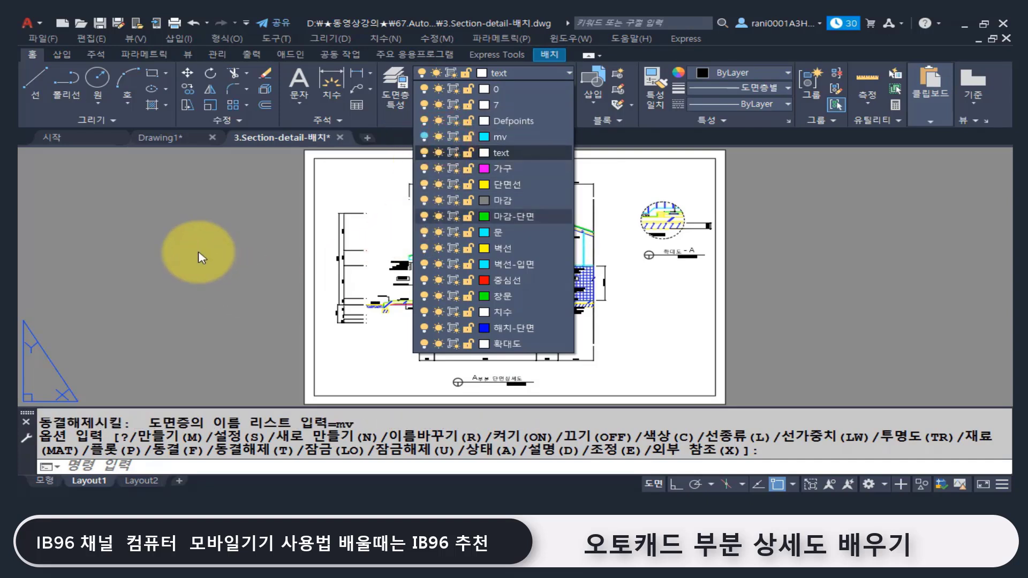
{"action": "left_click", "coordinate": [199, 249]}
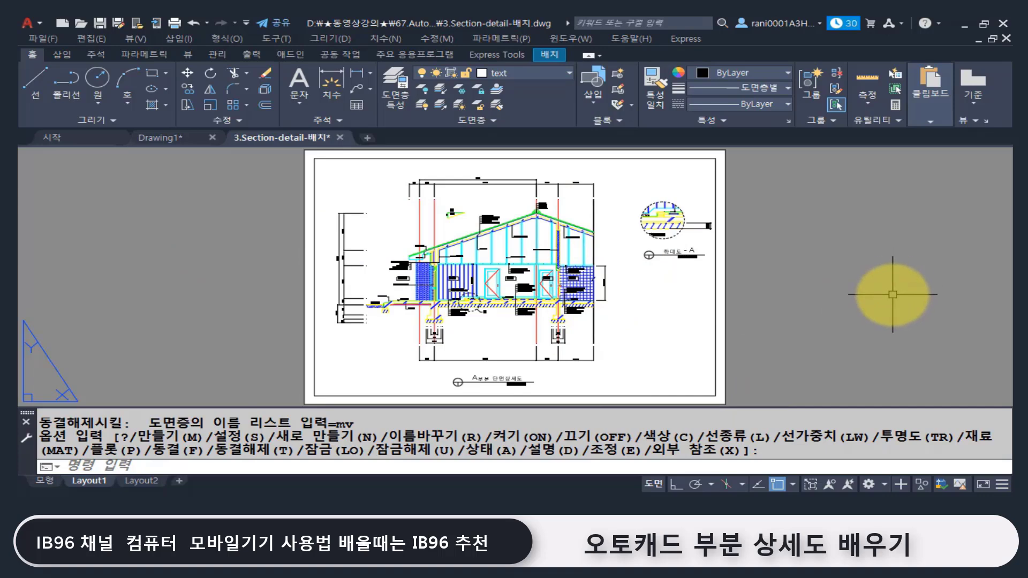
{"action": "key", "text": "ctrl+p"}
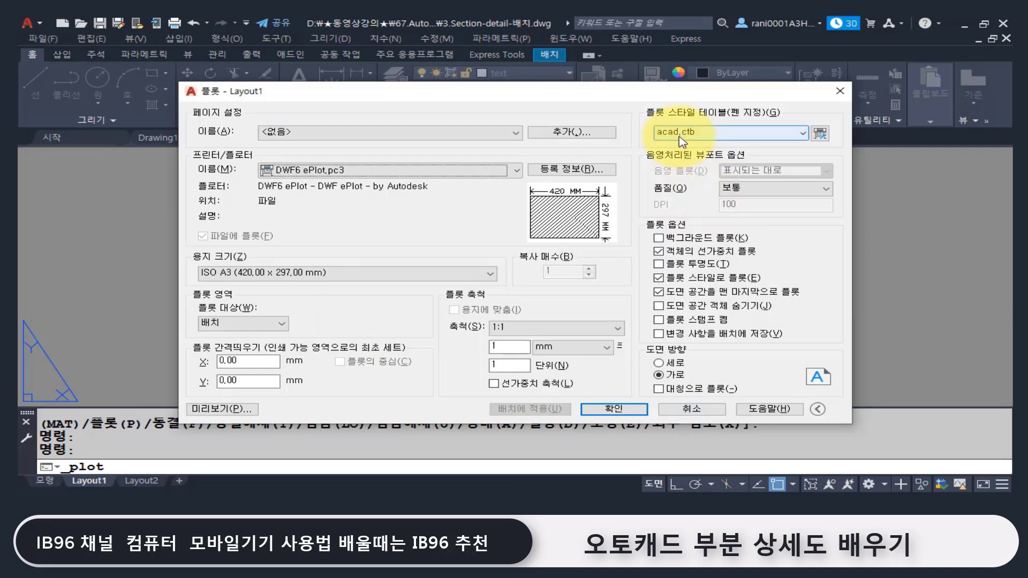
Show the plot preview of the A3 Layout1 sheet and zoom into it
{"action": "left_click", "coordinate": [230, 408]}
{"action": "left_click_drag", "start_coordinate": [669, 424], "coordinate": [573, 337]}
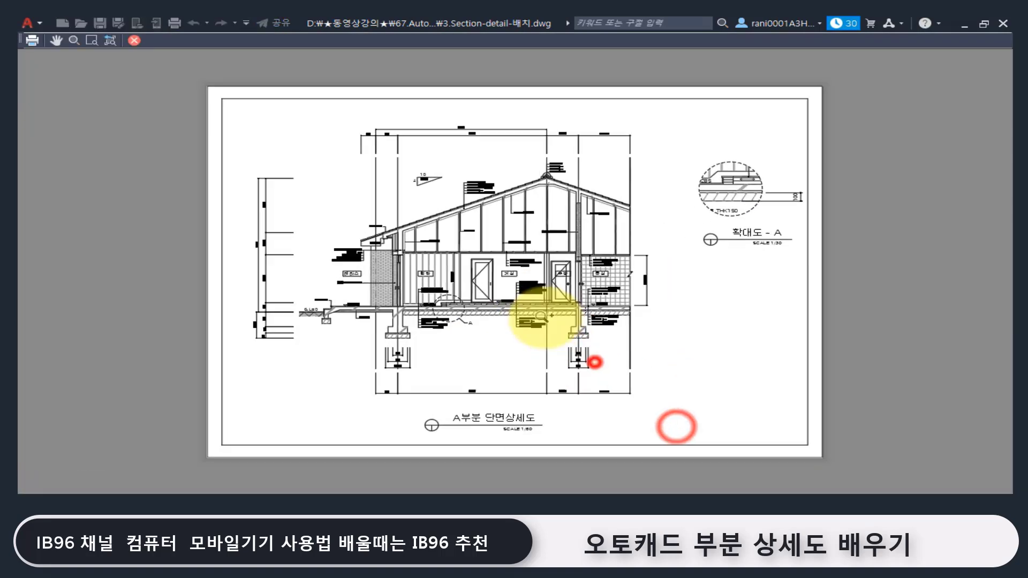